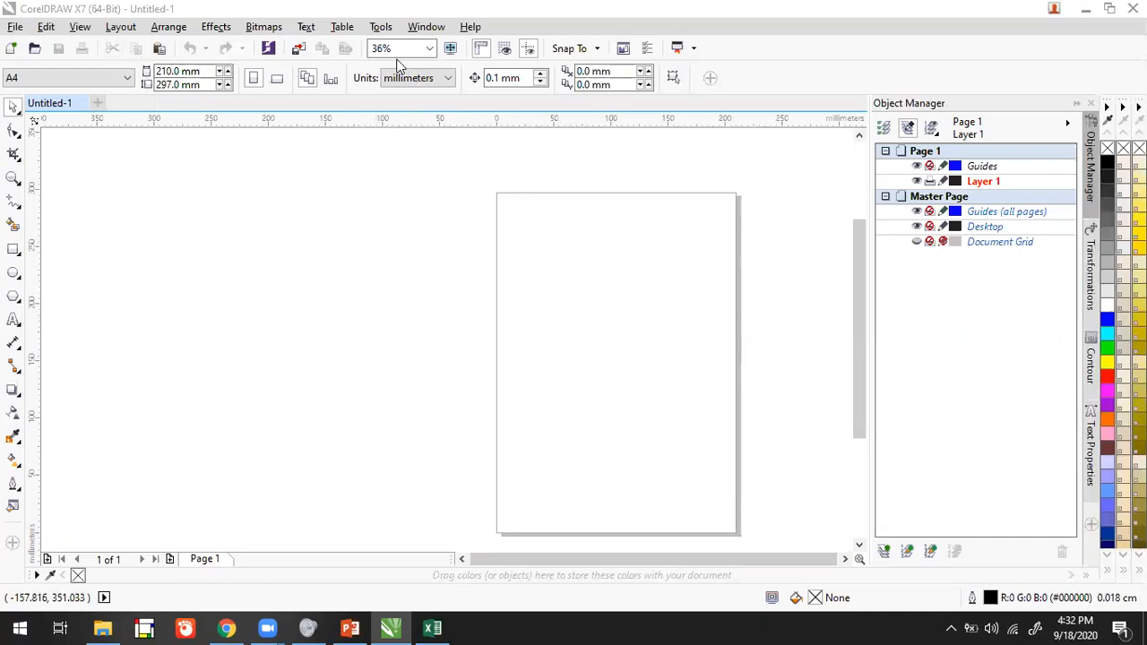
# Set the document units to pixels and draw a rectangle of about 2,518 by 1,919 px outside the page, on its left.
pyautogui.click(424, 80)
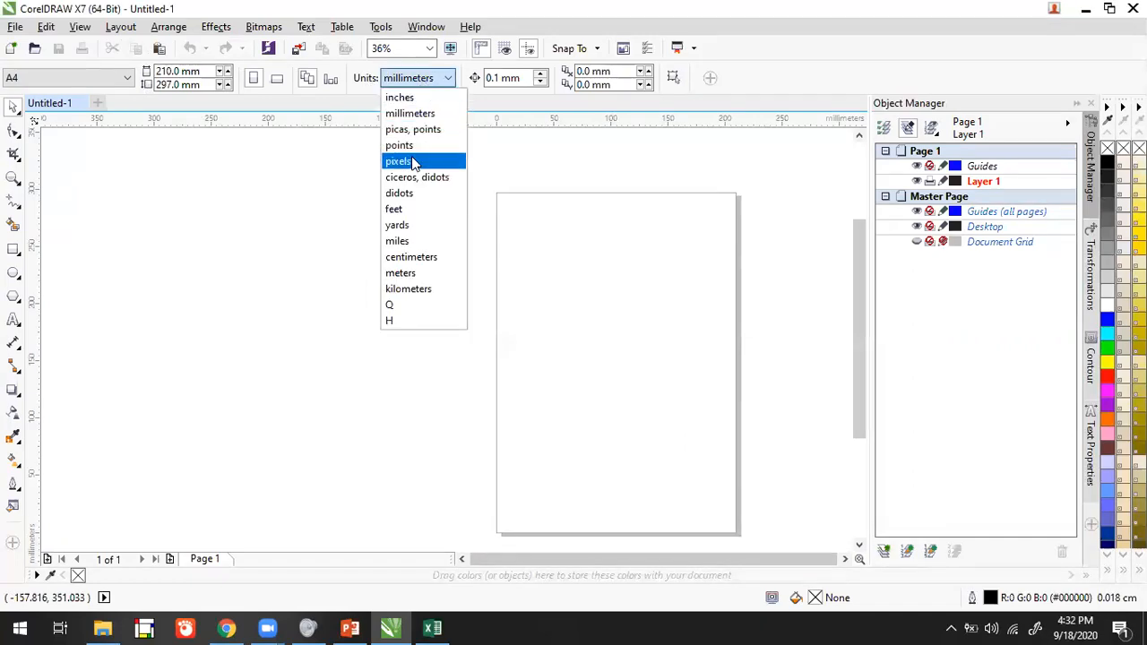
pyautogui.click(412, 161)
pyautogui.moveTo(332, 269); pyautogui.dragTo(474, 266)
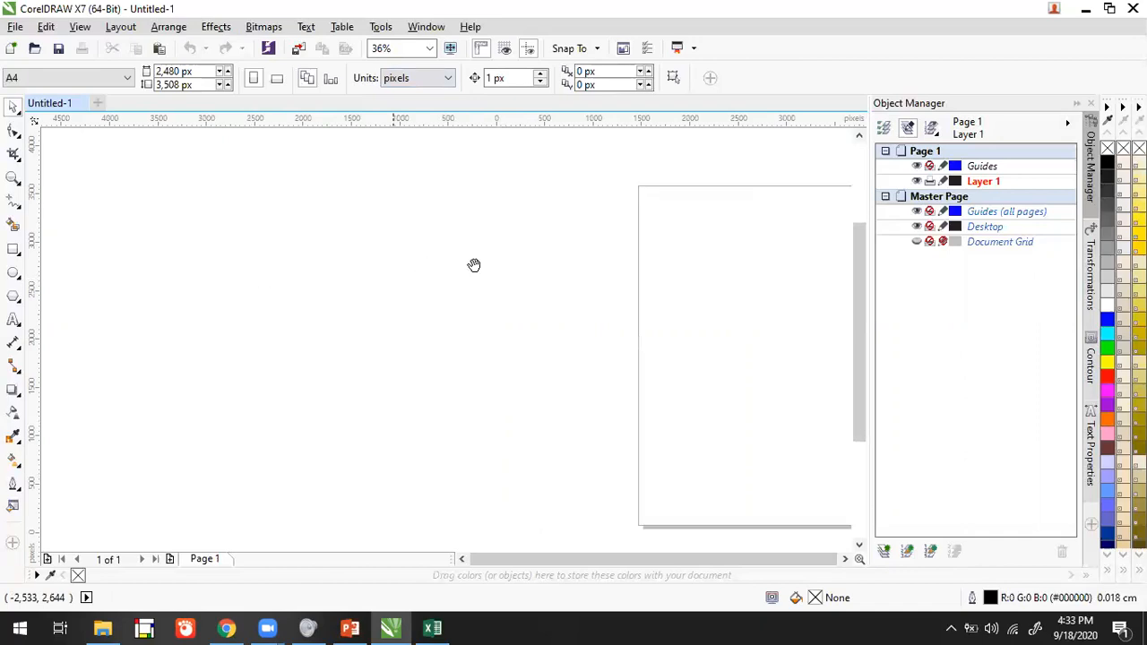
pyautogui.click(18, 253)
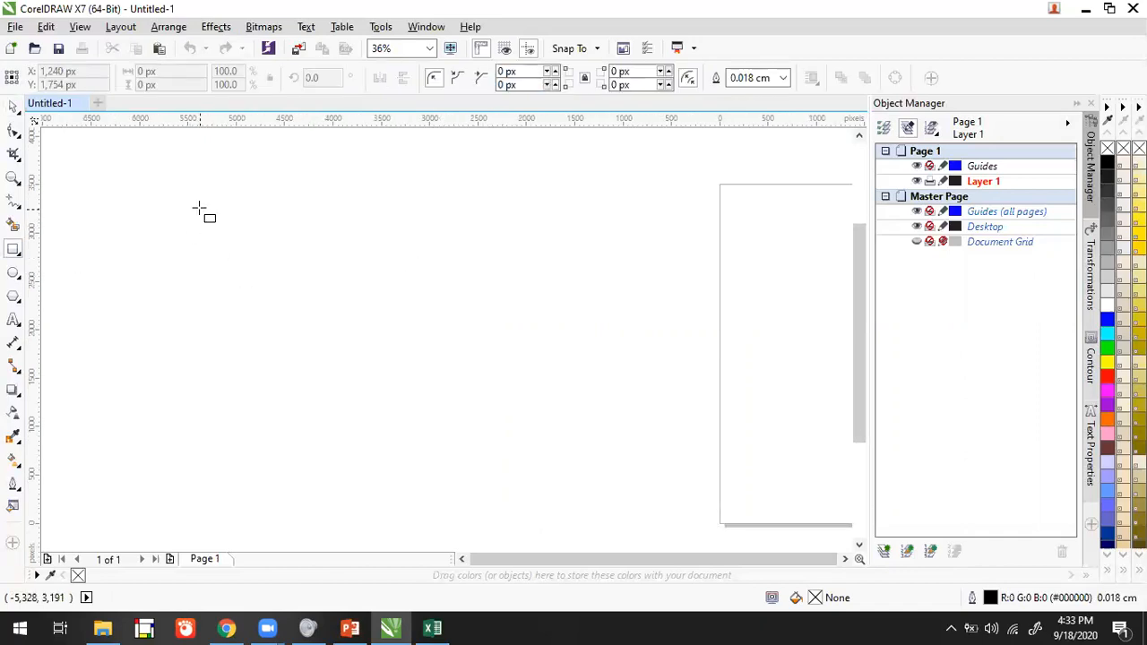
pyautogui.moveTo(181, 199); pyautogui.dragTo(426, 383)
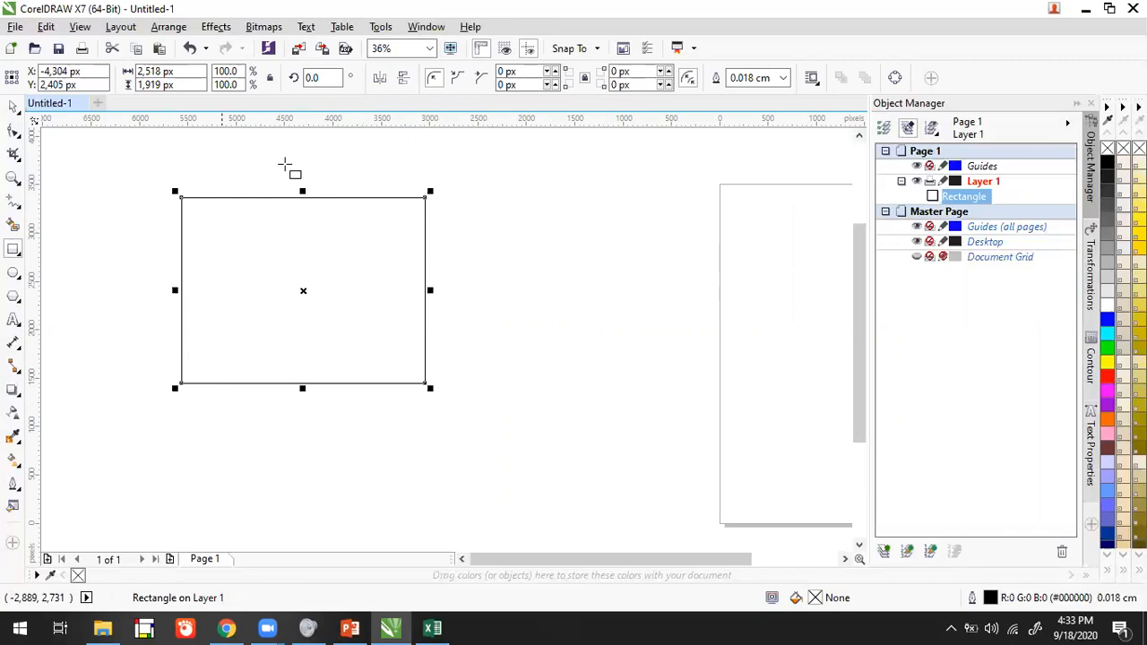
# Resize the rectangle to 1080 px wide and 1080 px high.
pyautogui.click(166, 72)
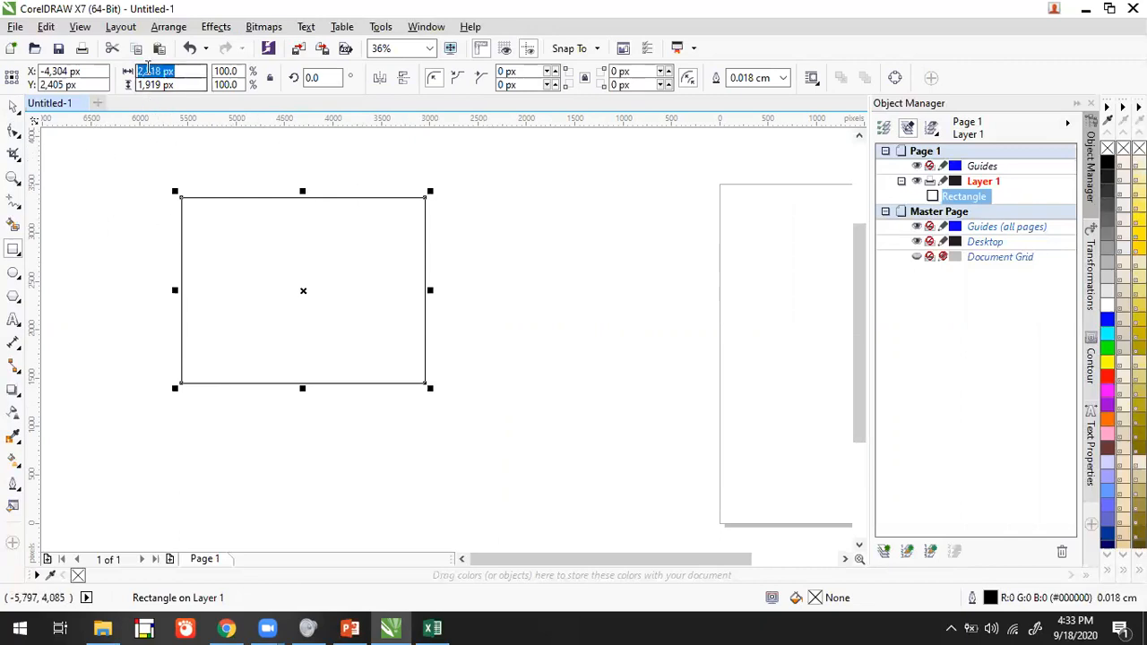
pyautogui.write('1080')
pyautogui.press('Tab')
pyautogui.write('10')
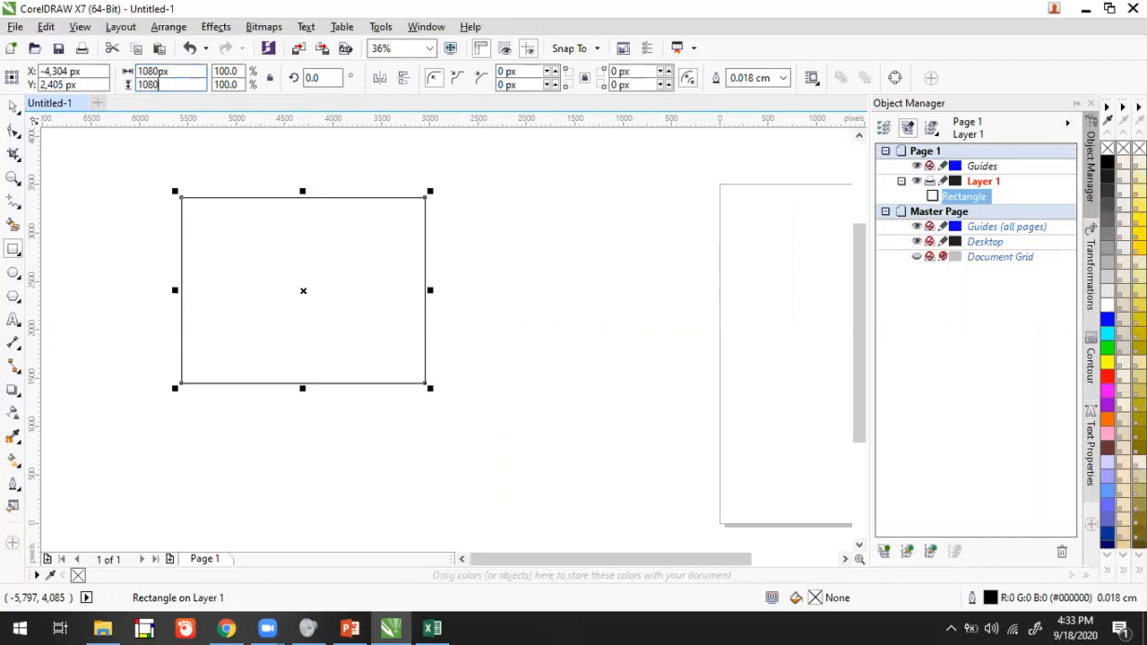
pyautogui.press('Return')
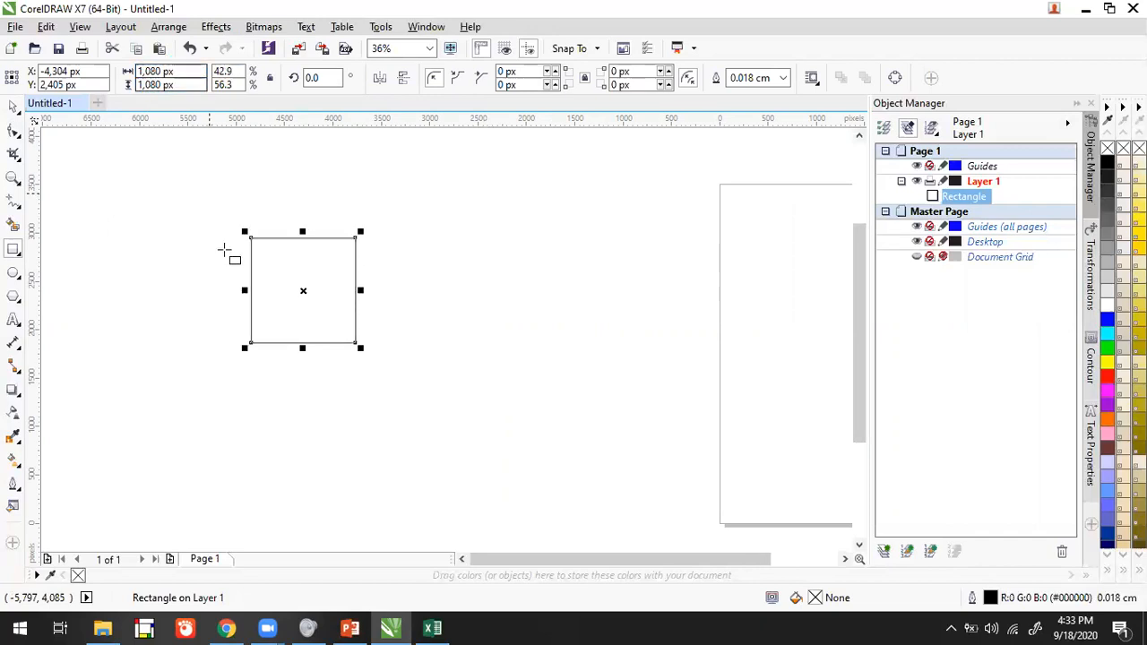
# Duplicate the square about 1,500 px to its right and set the copy's height to 1920 px.
pyautogui.scroll(3, 289, 313)
pyautogui.scroll(-1, 325, 233)
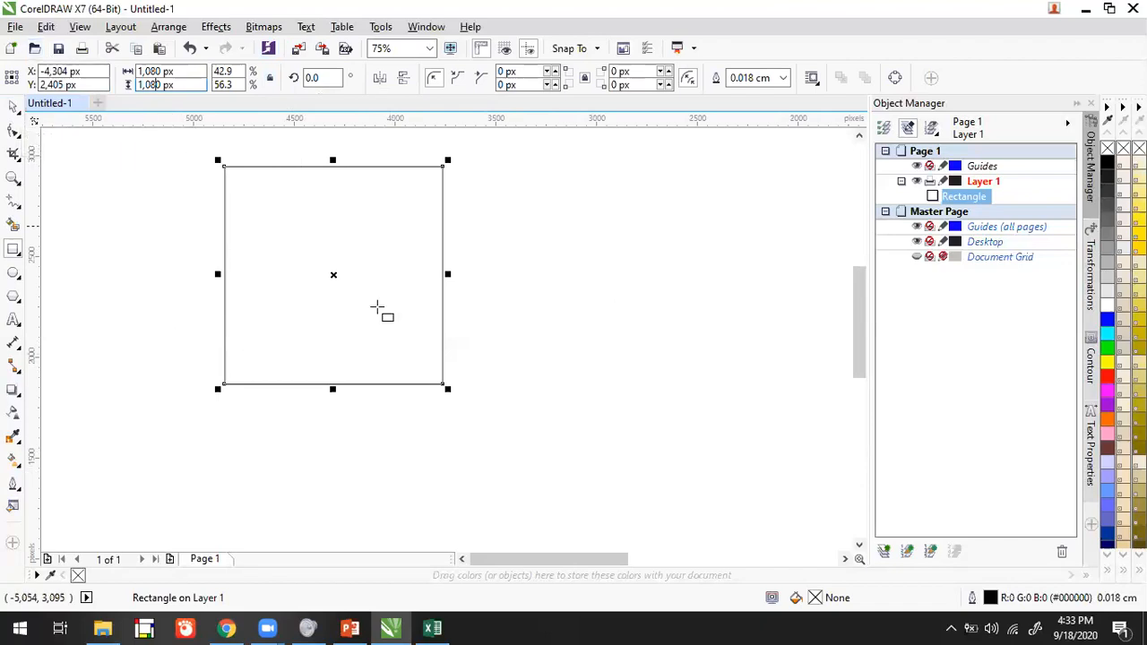
pyautogui.click(13, 108)
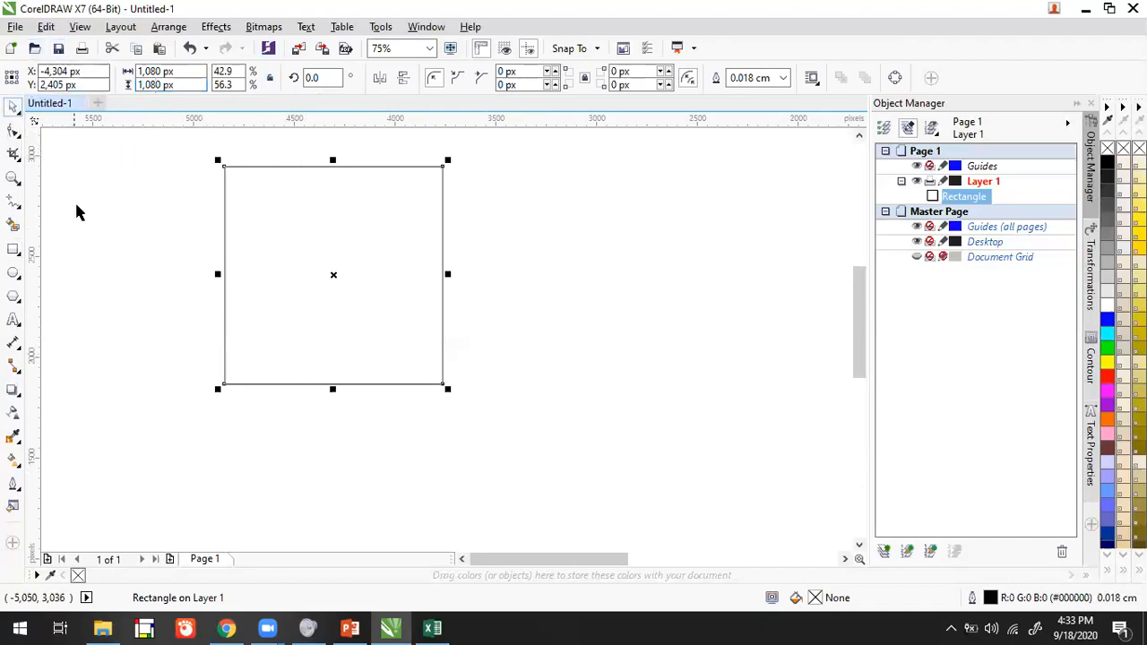
pyautogui.click(282, 232)
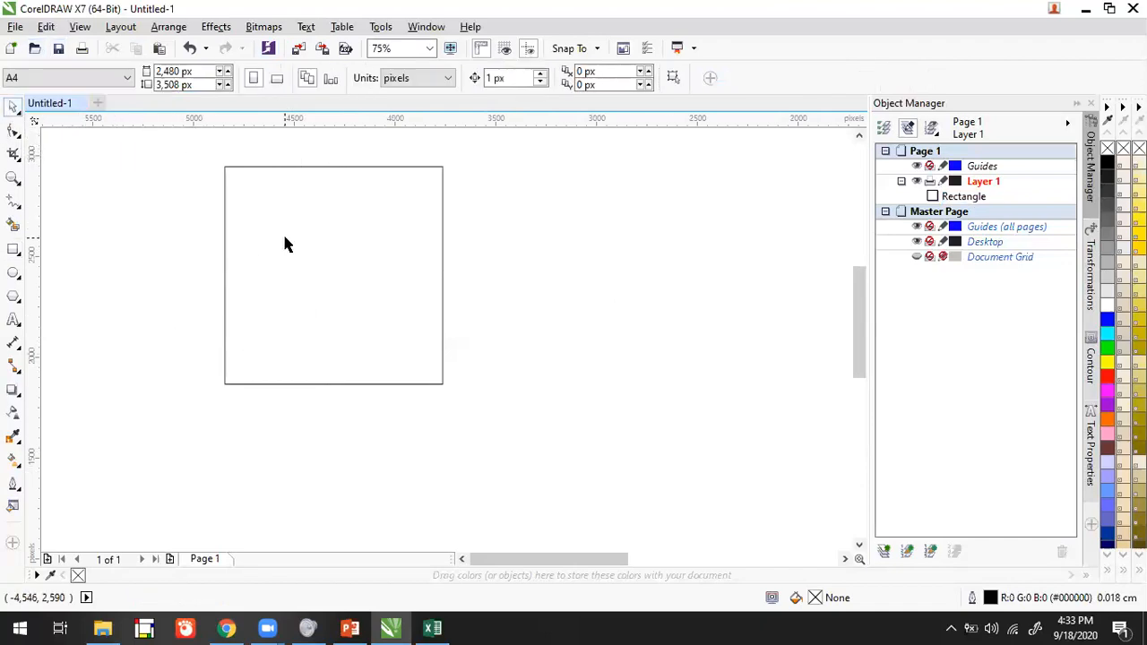
pyautogui.click(429, 166)
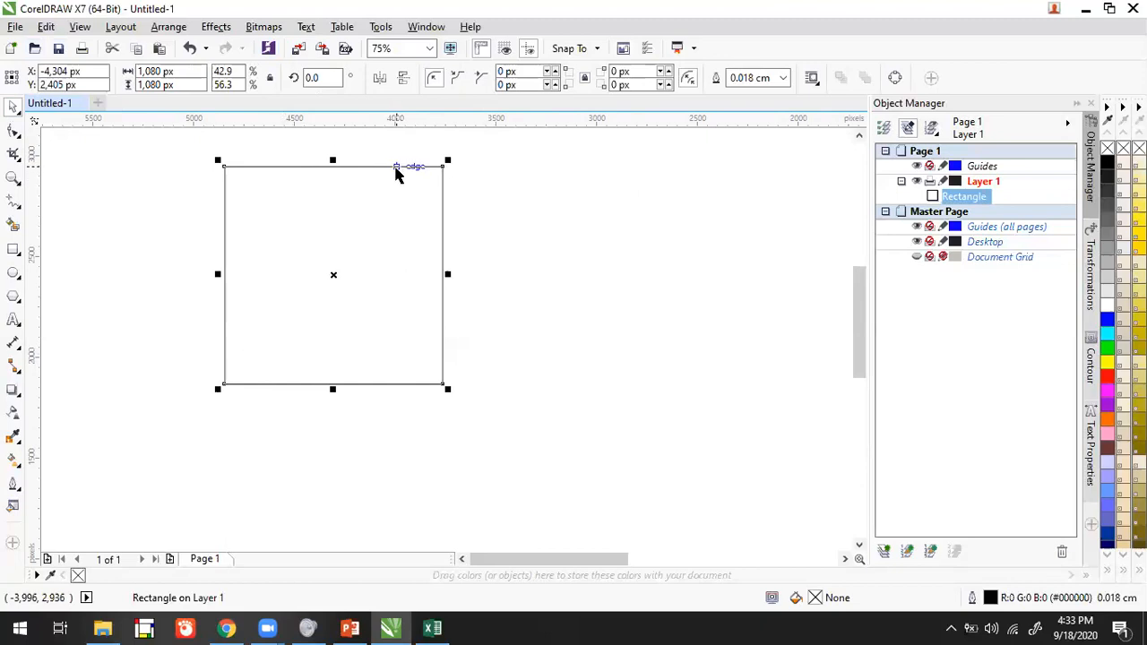
pyautogui.moveTo(398, 167); pyautogui.dragTo(550, 215)
pyautogui.click(147, 85)
pyautogui.write('19')
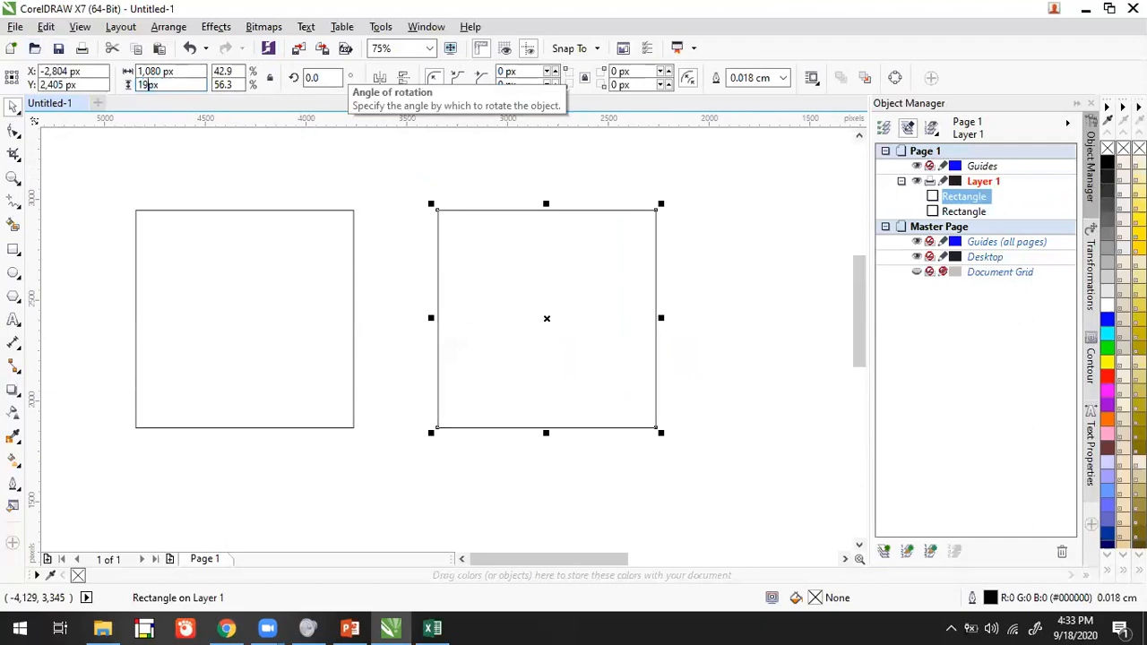
pyautogui.press('Return')
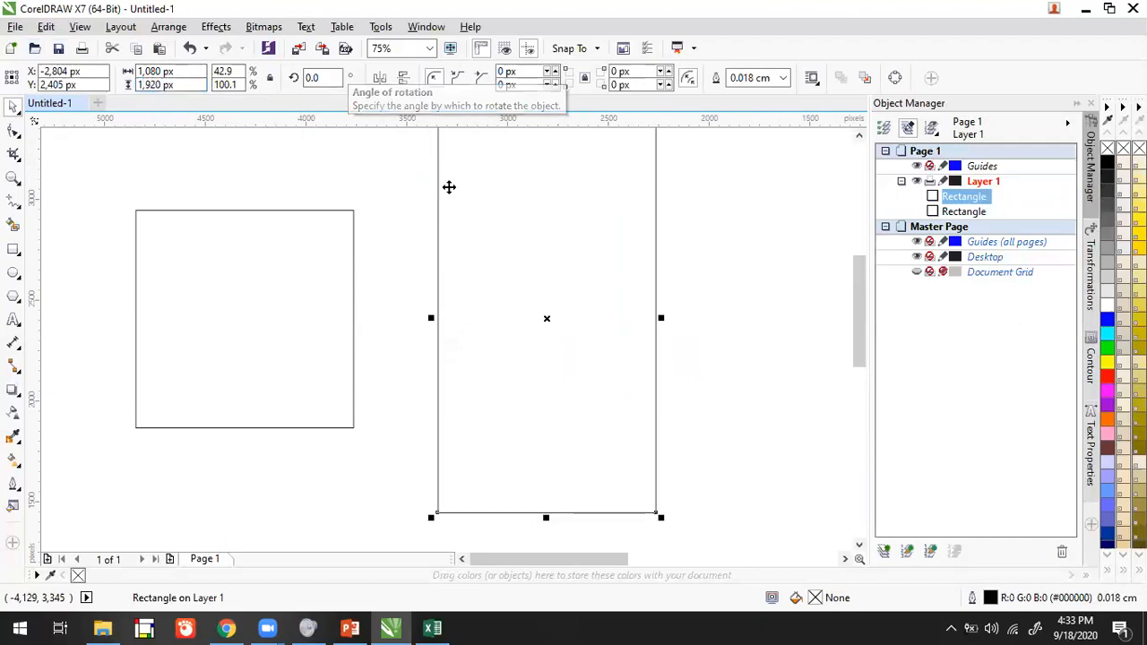
# Move the square about 600 px farther left, away from the tall rectangle, and deselect it.
pyautogui.scroll(-1, 469, 220)
pyautogui.moveTo(469, 219); pyautogui.dragTo(312, 292)
pyautogui.click(315, 299)
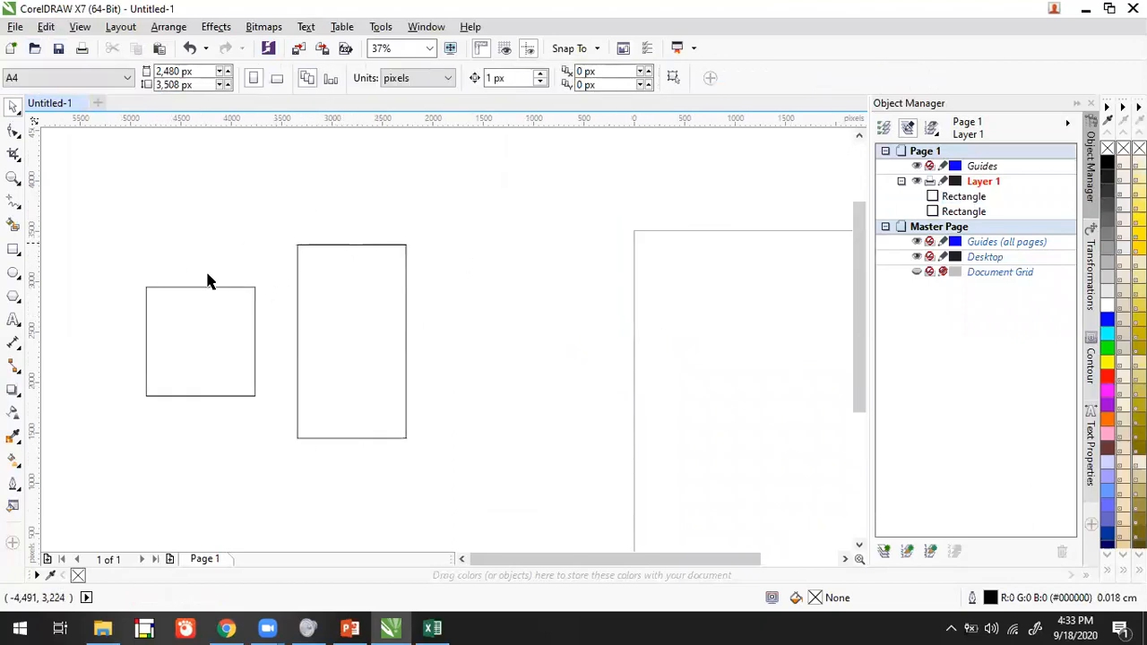
pyautogui.scroll(1, 235, 292)
pyautogui.moveTo(428, 197); pyautogui.dragTo(477, 140)
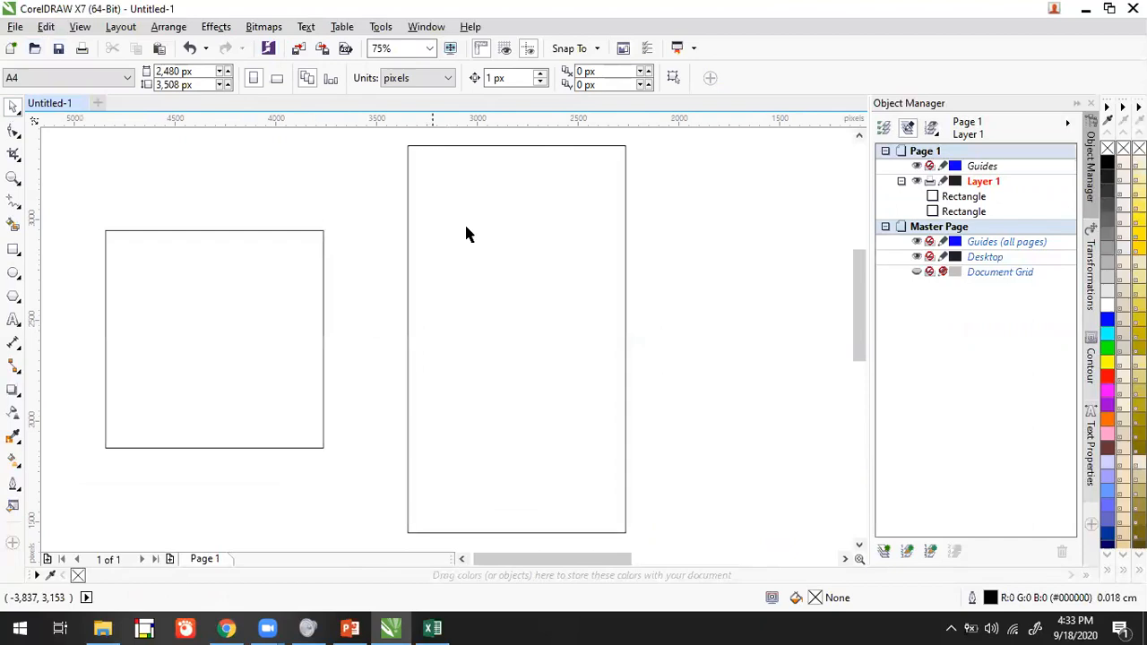
pyautogui.moveTo(215, 182); pyautogui.dragTo(406, 170)
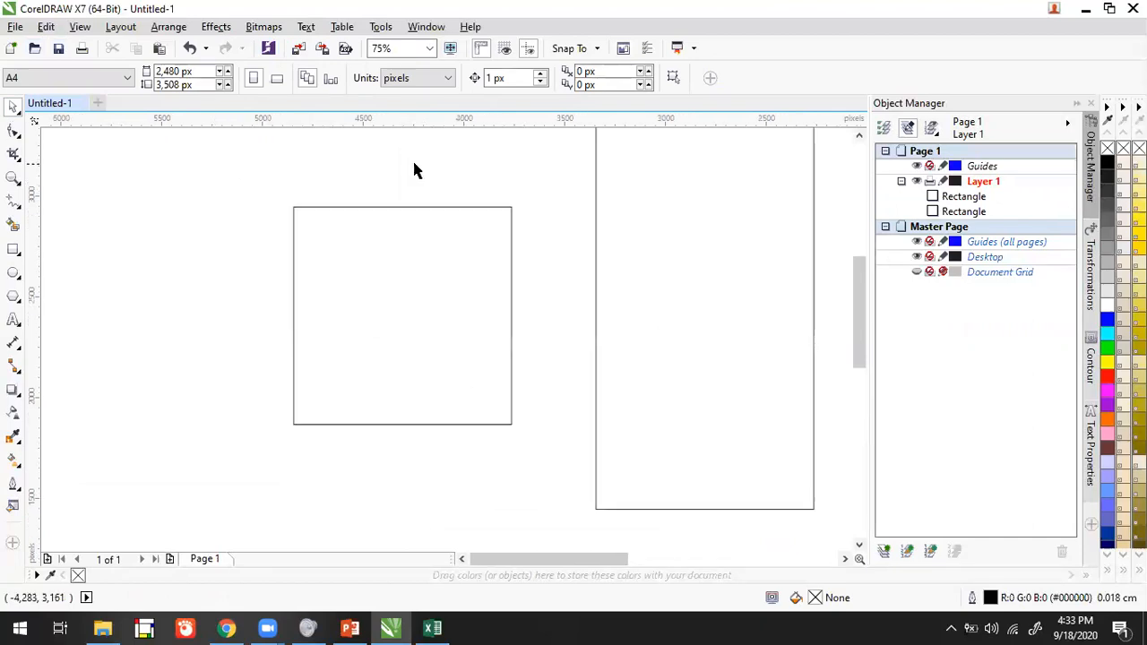
pyautogui.moveTo(239, 237); pyautogui.dragTo(378, 190)
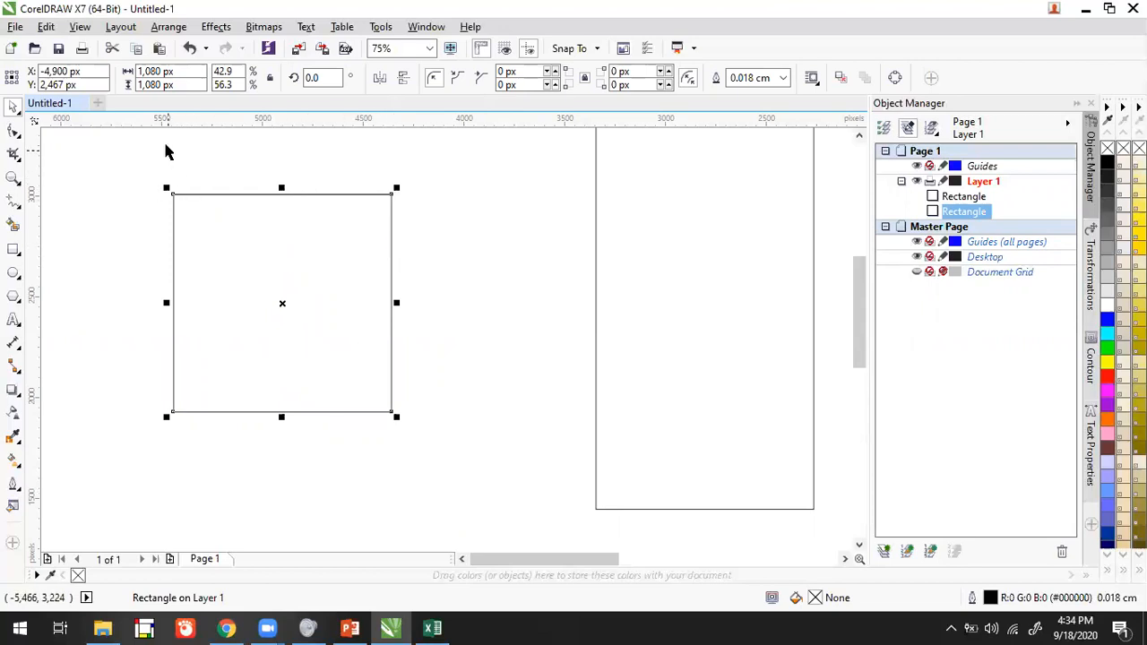
pyautogui.click(511, 214)
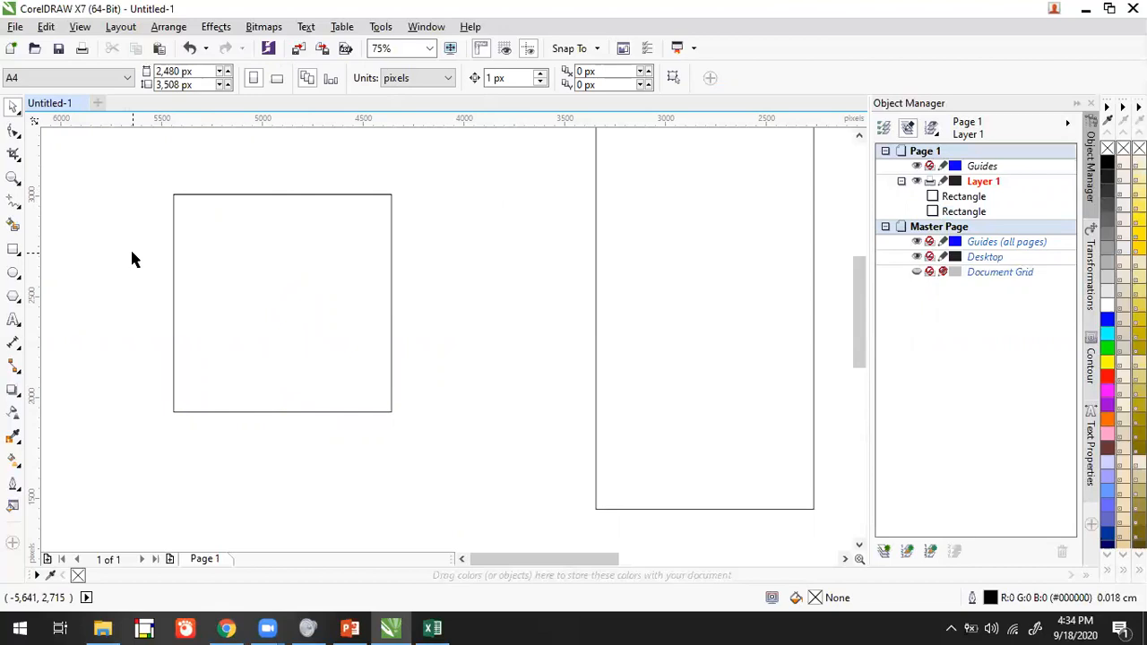
# Switch to Chrome, close the Google Sheets tab and search Google Images for "coffe cup".
pyautogui.hotkey('alt', 'Tab')
pyautogui.hotkey('alt', 'Tab')
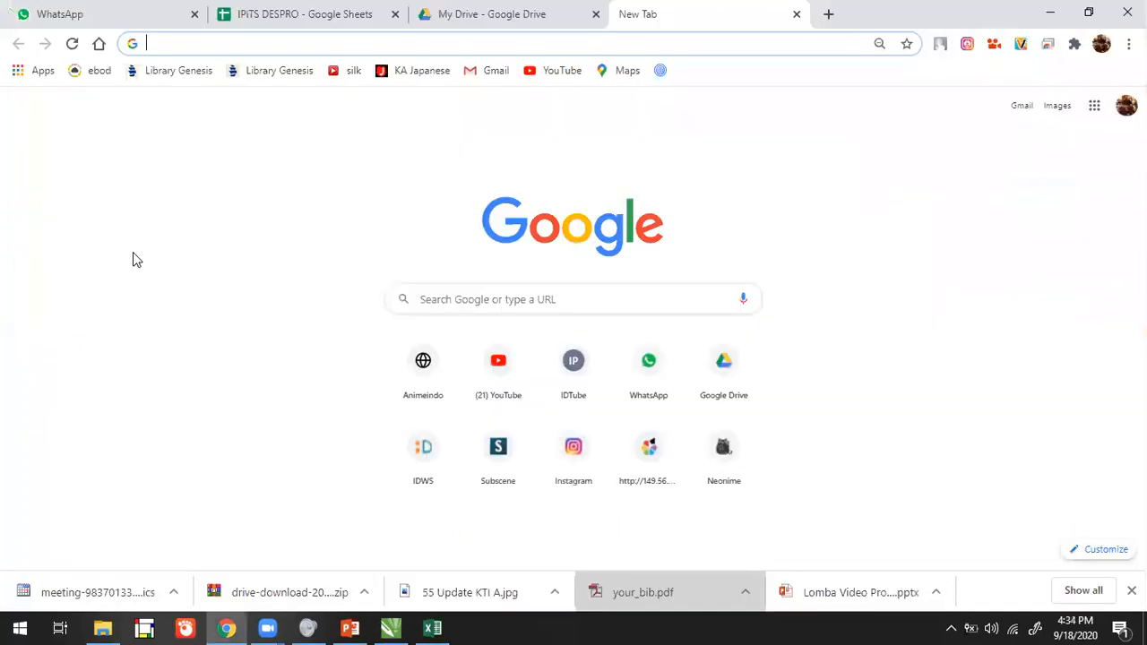
pyautogui.click(395, 14)
pyautogui.click(423, 40)
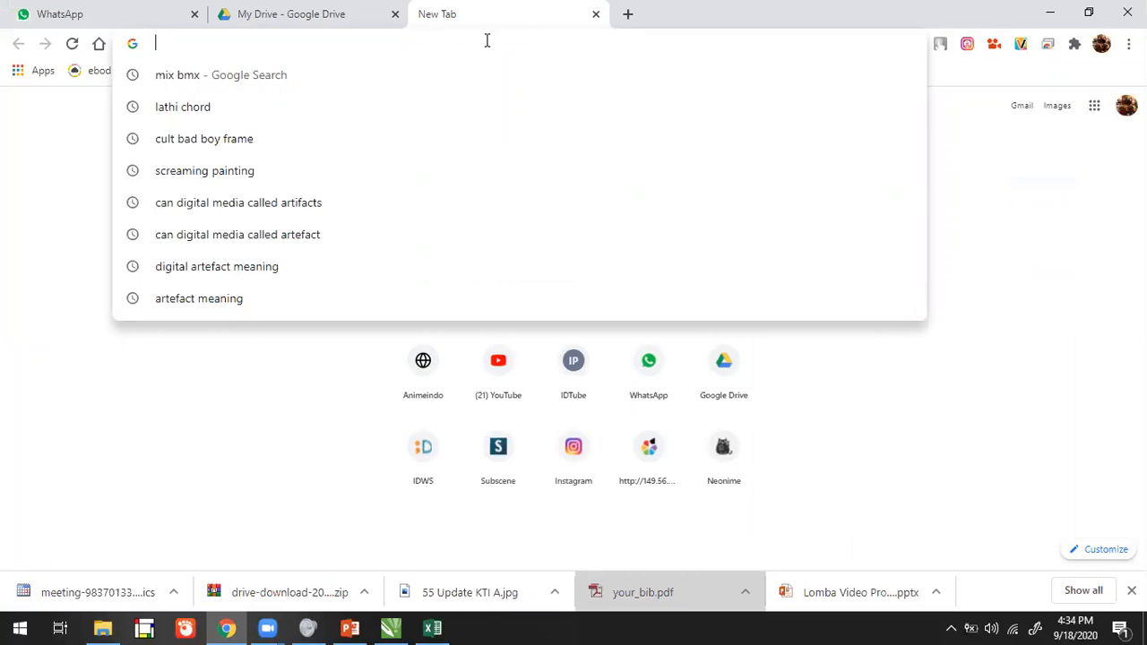
pyautogui.write('coffe cip')
pyautogui.press('BackSpace')
pyautogui.press('BackSpace')
pyautogui.write('up')
pyautogui.press('Return')
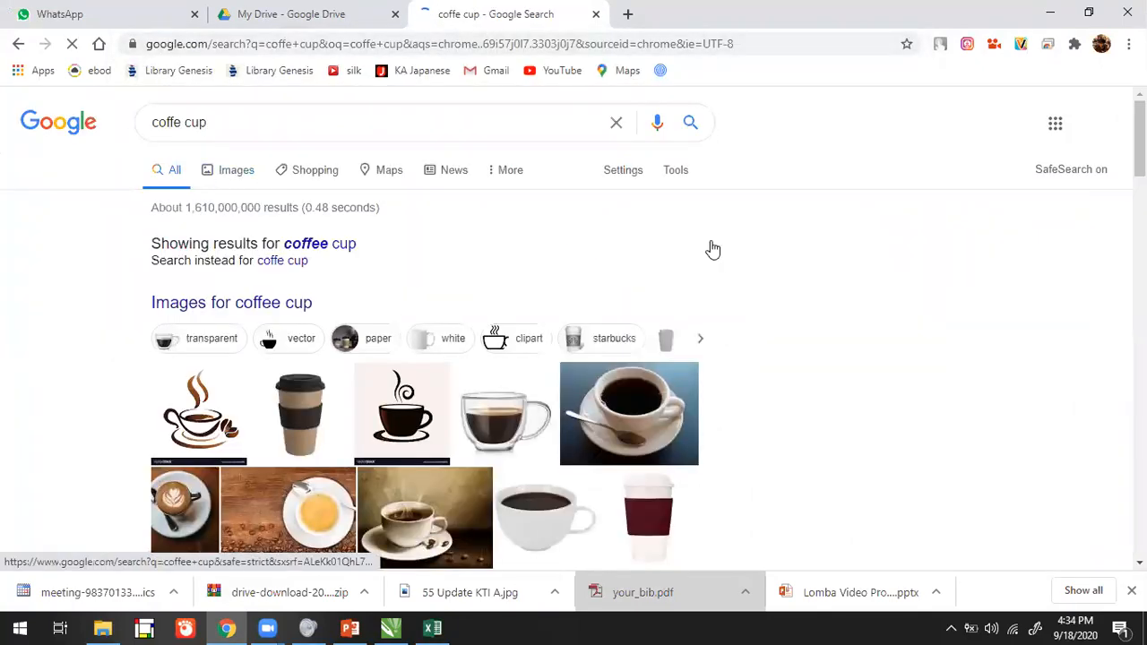
pyautogui.click(712, 249)
# Open the image result of the white paper cup with black lid and cup logo, and copy the picture.
pyautogui.scroll(-3, 712, 247)
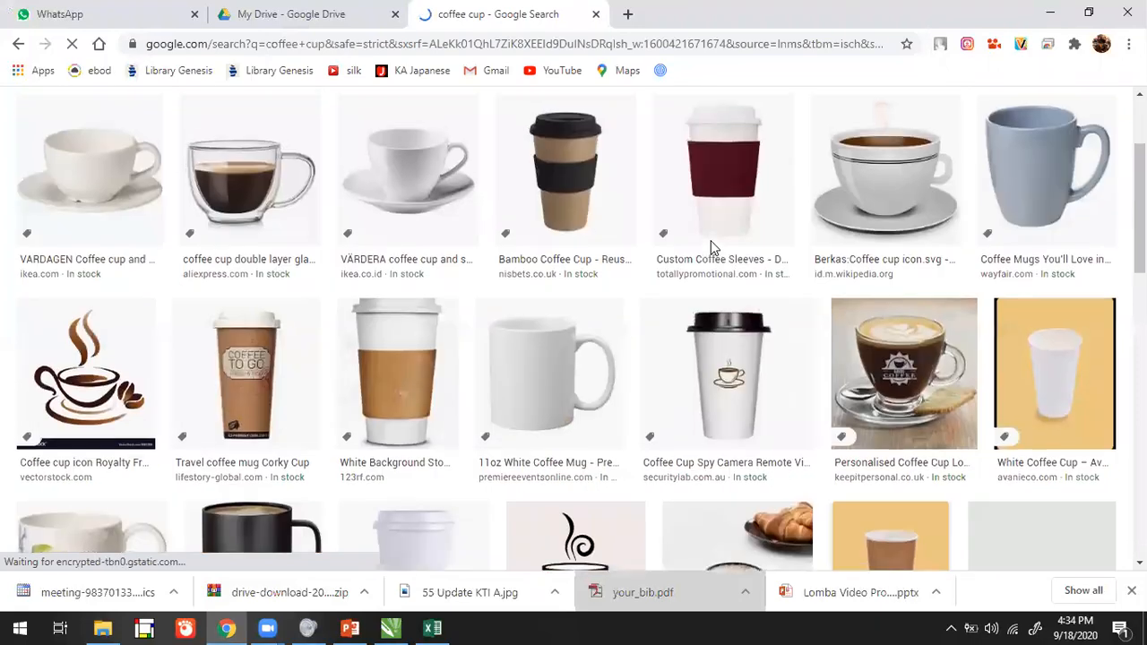
pyautogui.click(741, 278)
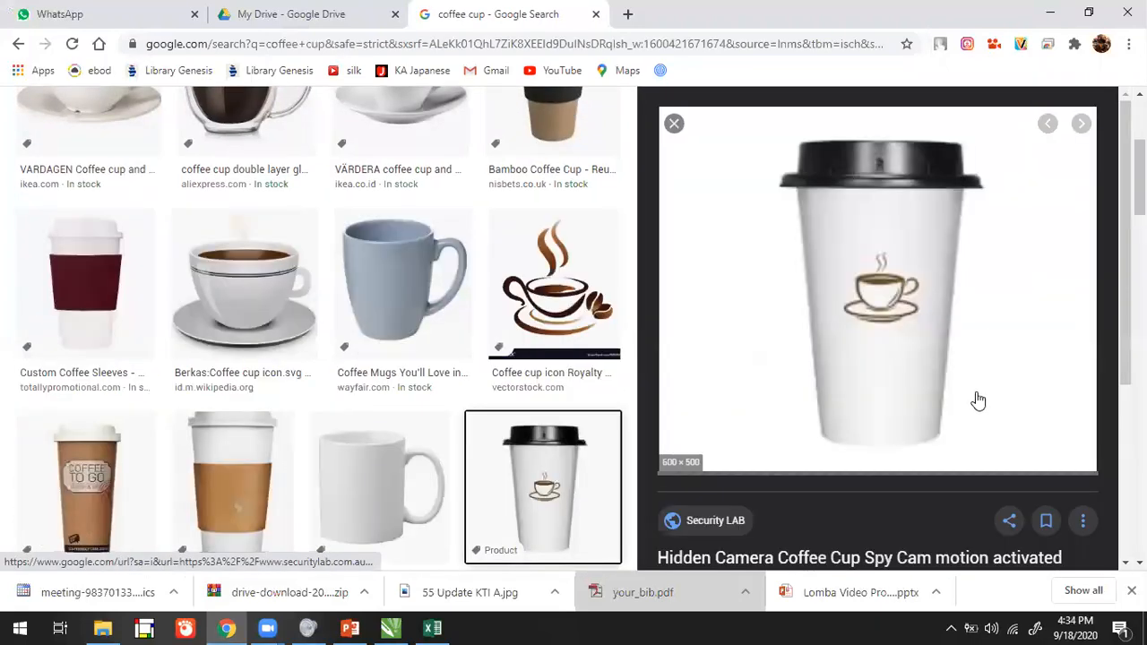
pyautogui.rightClick(828, 268)
pyautogui.click(869, 460)
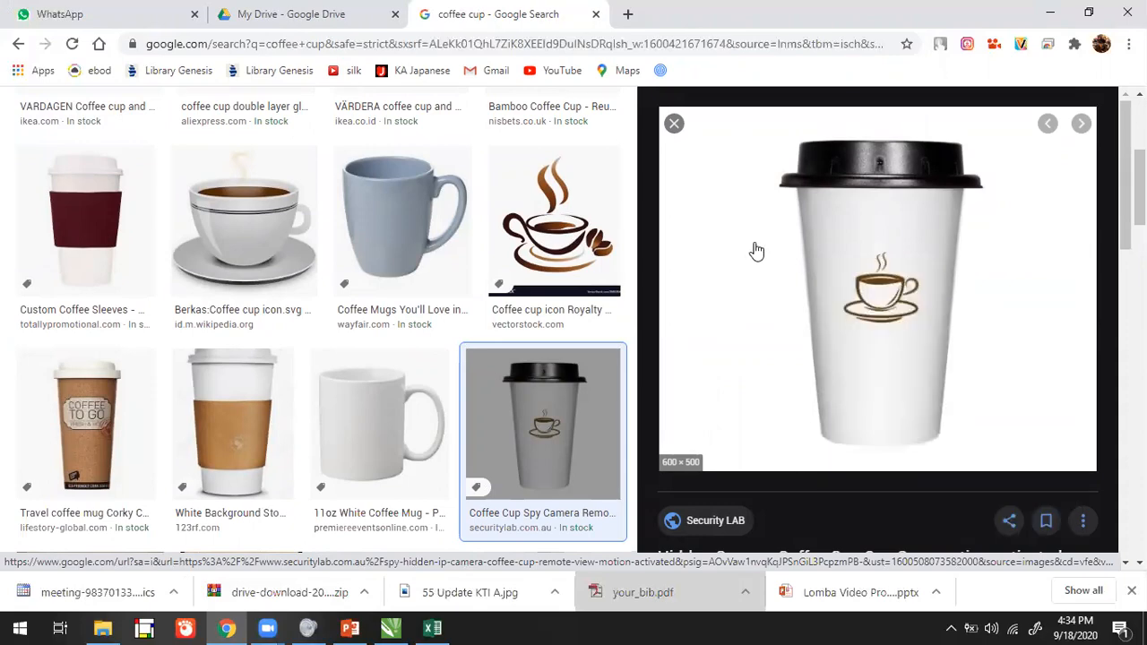
# Switch back to CorelDRAW, paste the copied cup picture and place it below and left of the square.
pyautogui.hotkey('alt', 'Tab')
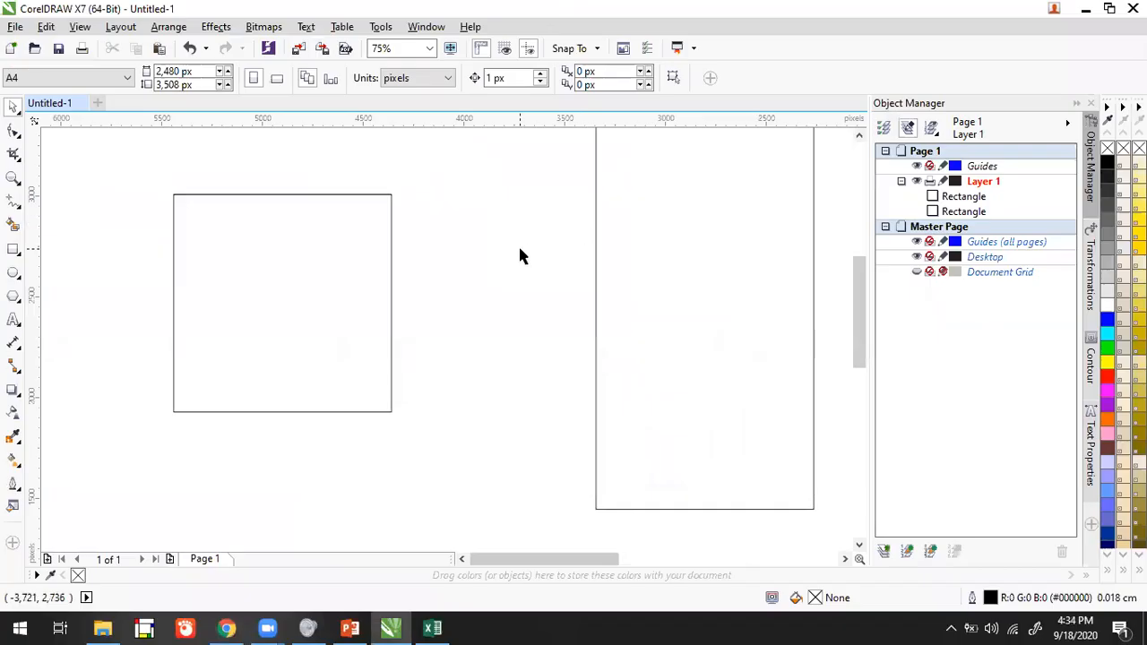
pyautogui.hotkey('ctrl', 'v')
pyautogui.moveTo(626, 304); pyautogui.dragTo(395, 317)
pyautogui.scroll(-2, 587, 310)
pyautogui.moveTo(825, 343); pyautogui.dragTo(266, 361)
pyautogui.scroll(-2, 544, 242)
pyautogui.scroll(2, 544, 242)
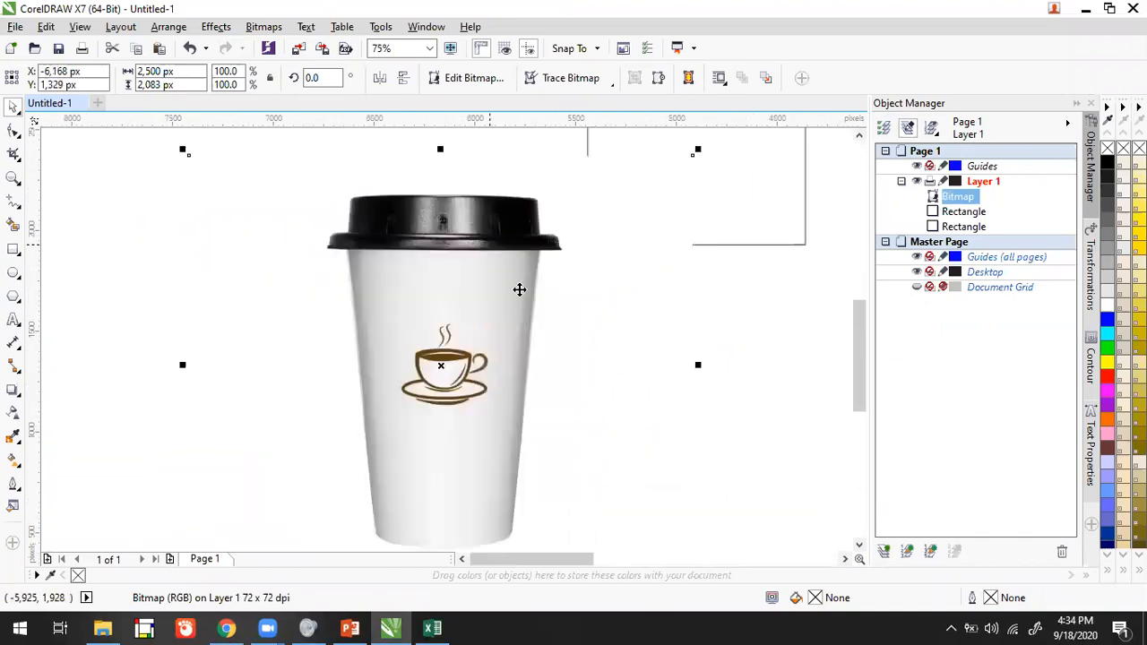
pyautogui.click(618, 328)
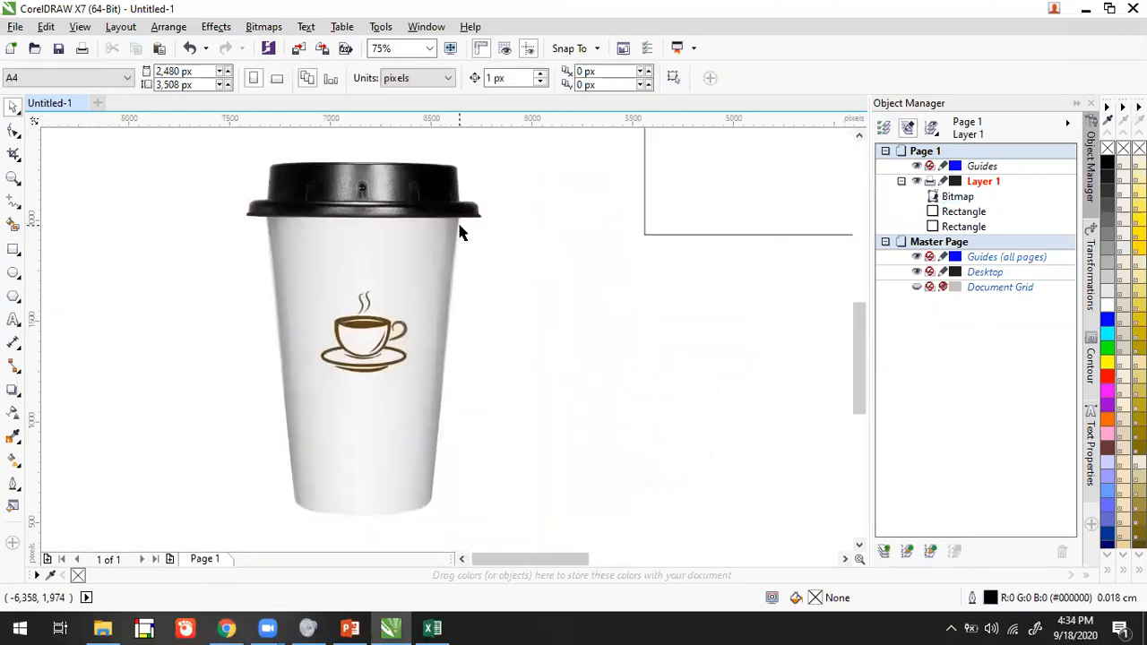
# Start a Pen outline where the lid's left side meets its rim and trace the rim's rounded upper-left corner.
pyautogui.click(459, 231)
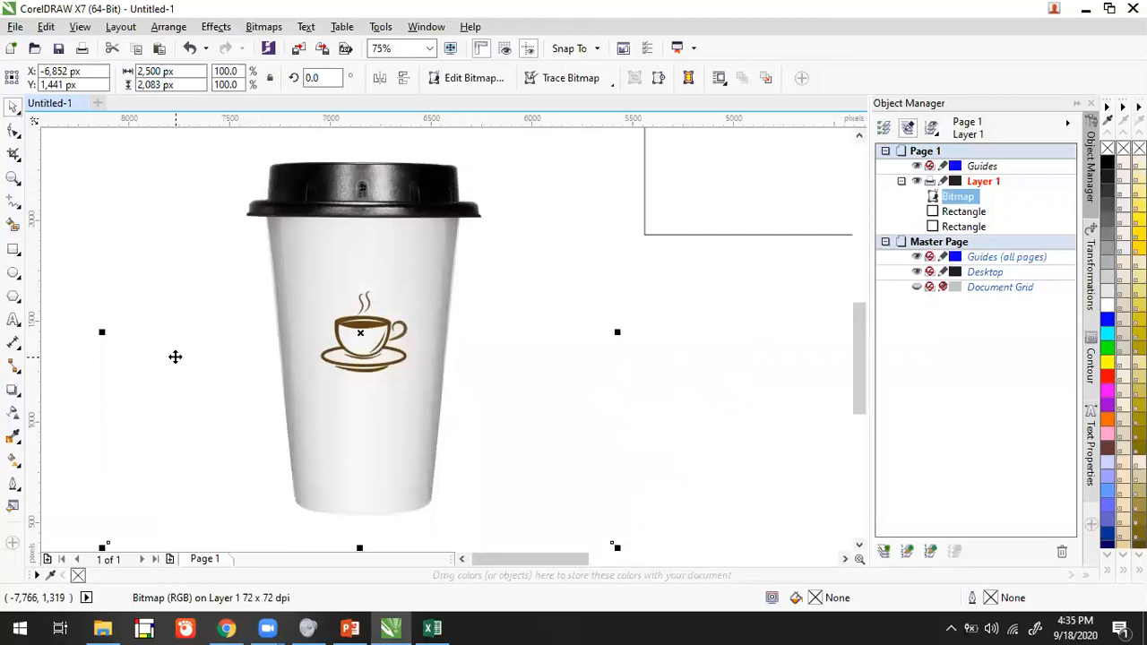
pyautogui.click(16, 201)
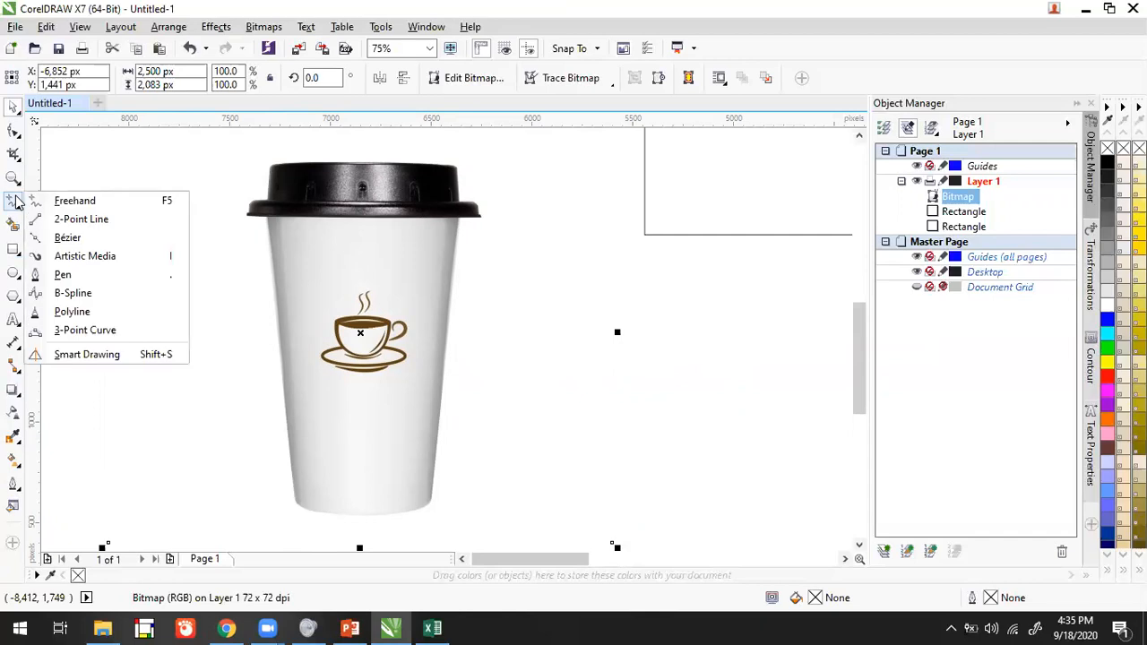
pyautogui.click(58, 273)
pyautogui.scroll(5, 255, 204)
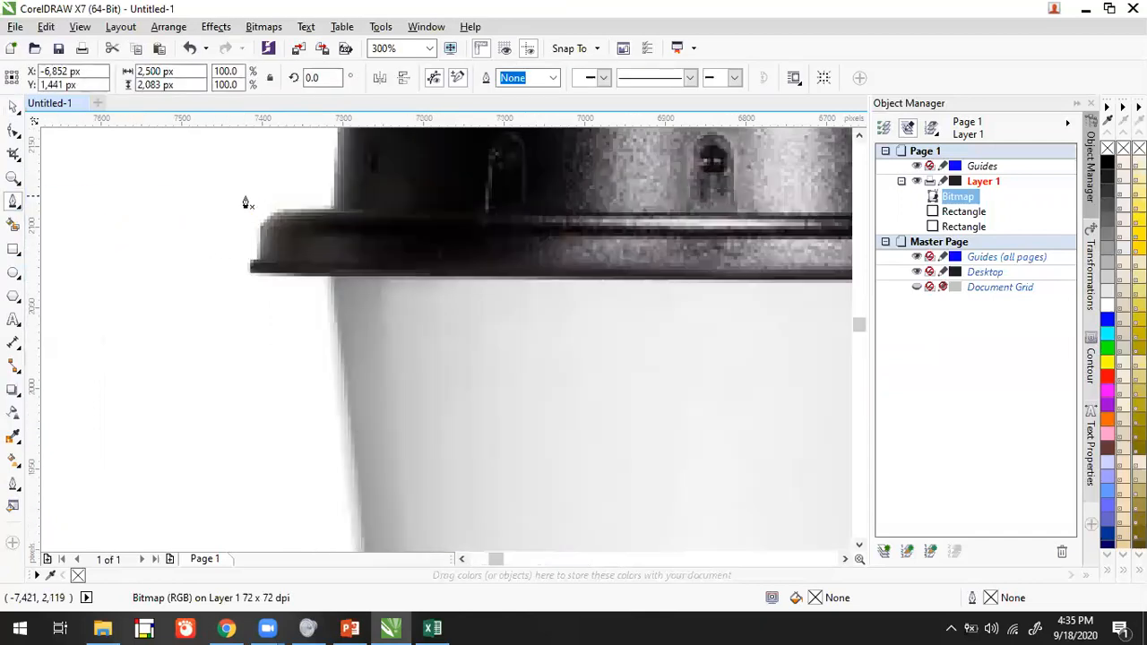
pyautogui.scroll(-5, 416, 223)
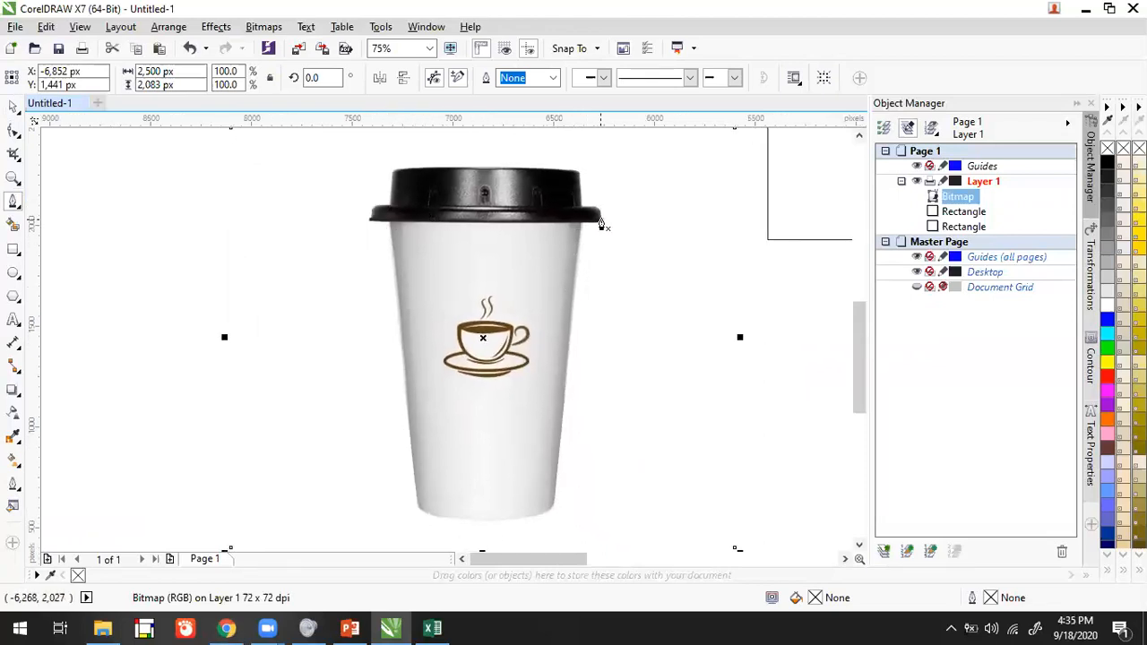
pyautogui.scroll(5, 388, 198)
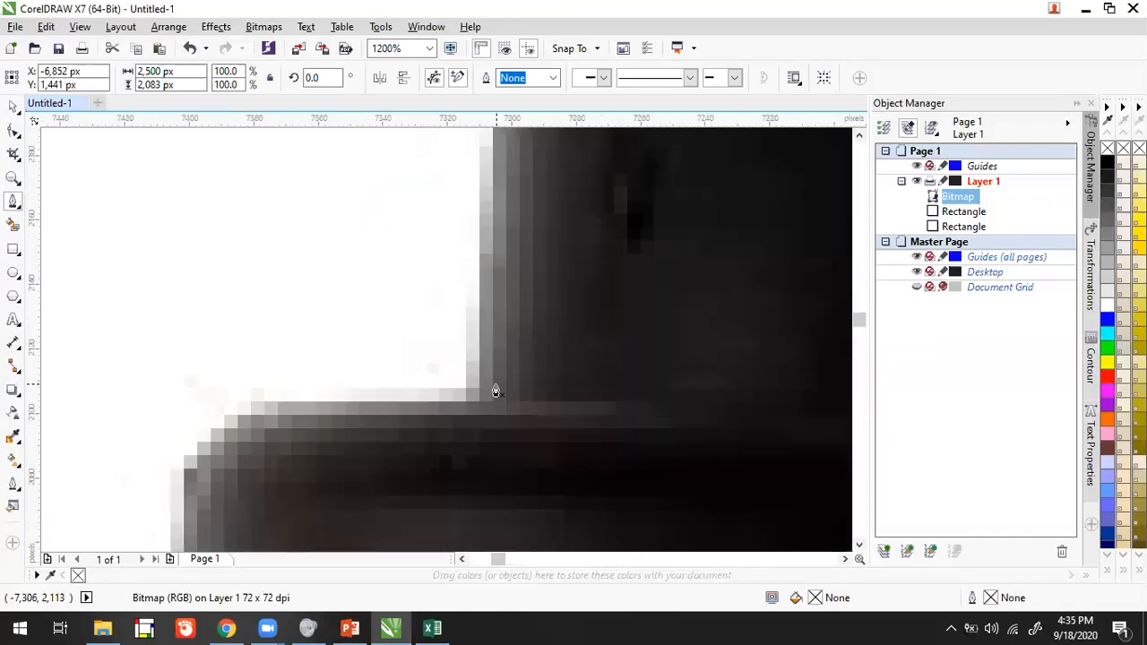
pyautogui.click(493, 395)
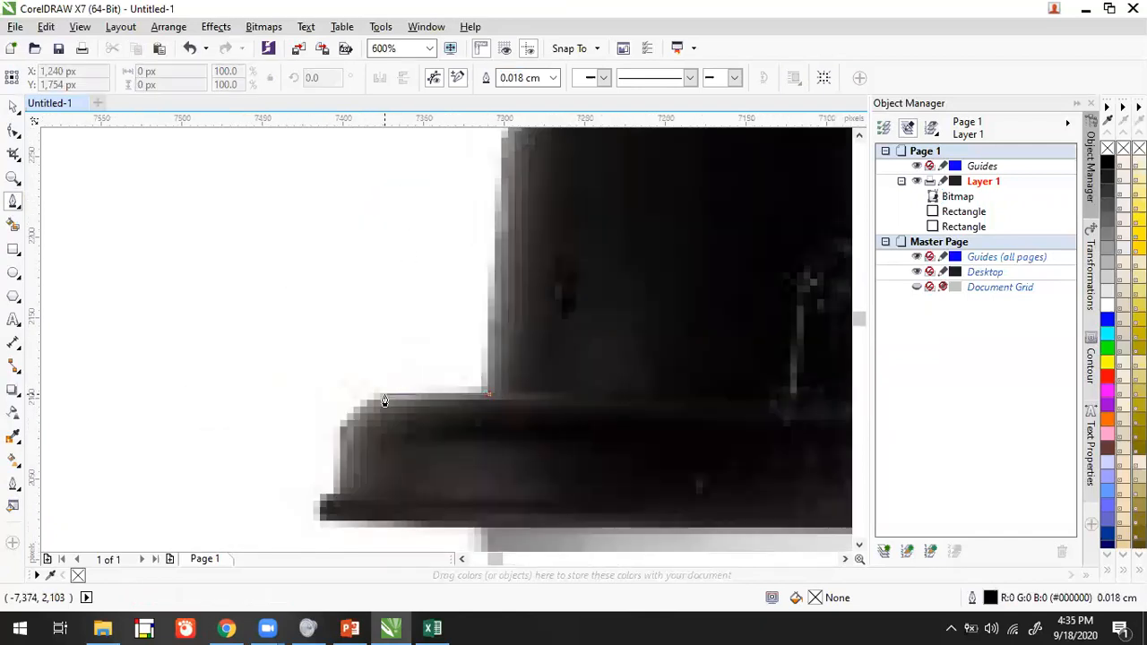
pyautogui.click(377, 392)
pyautogui.click(365, 403)
pyautogui.click(350, 419)
pyautogui.click(345, 437)
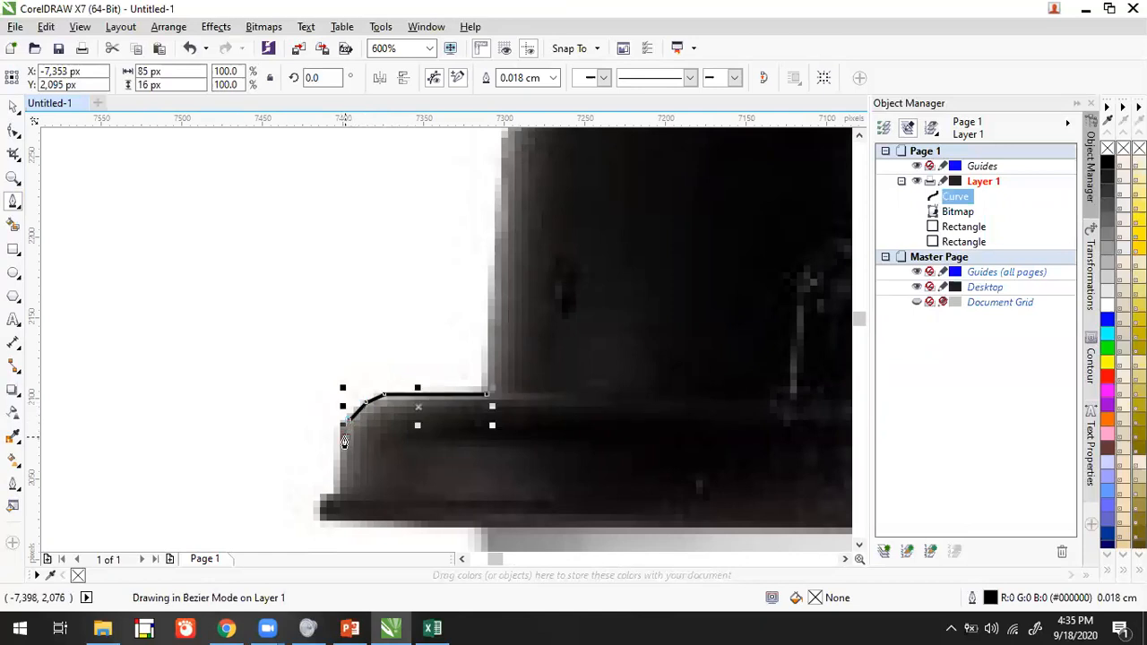
# Continue the outline down the rim's left end, around the small lip and along the underside to the cup wall.
pyautogui.click(342, 495)
pyautogui.click(319, 502)
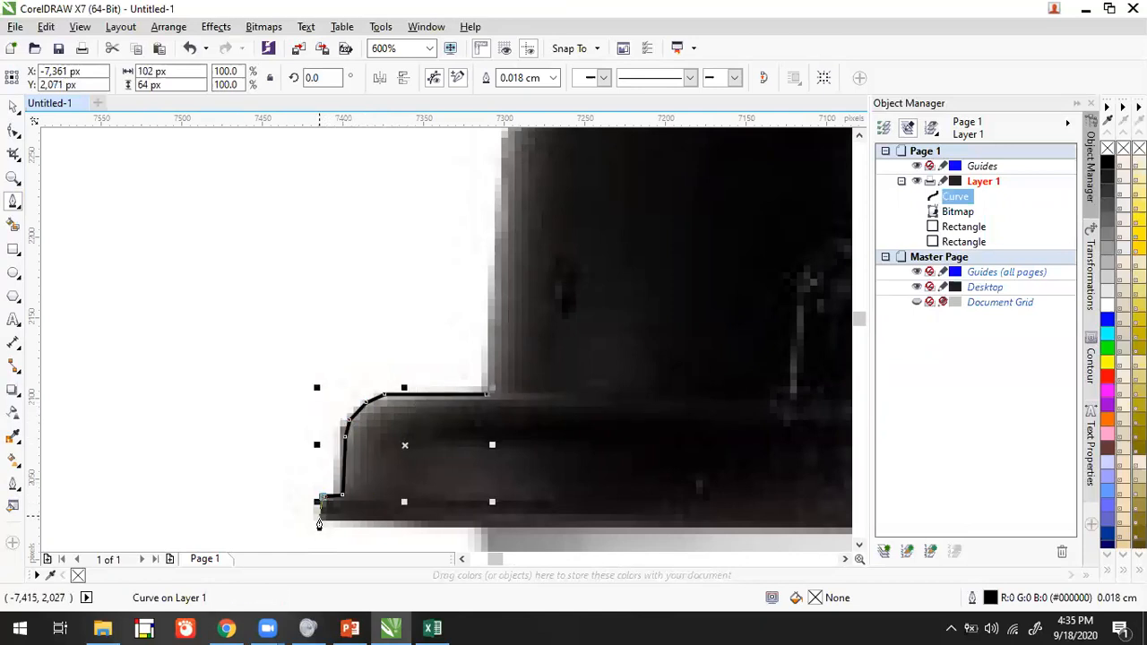
pyautogui.doubleClick(486, 525)
# Trace the cup's left wall down to its base and around the rounded lower-left corner.
pyautogui.scroll(-5, 472, 448)
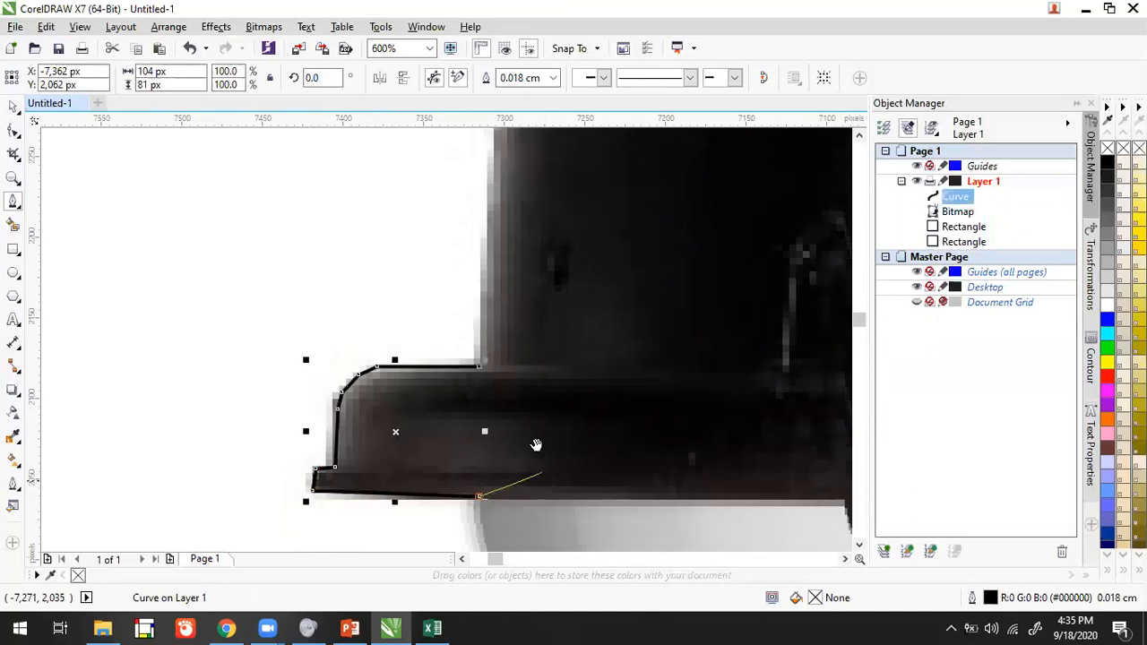
pyautogui.scroll(-6, 472, 424)
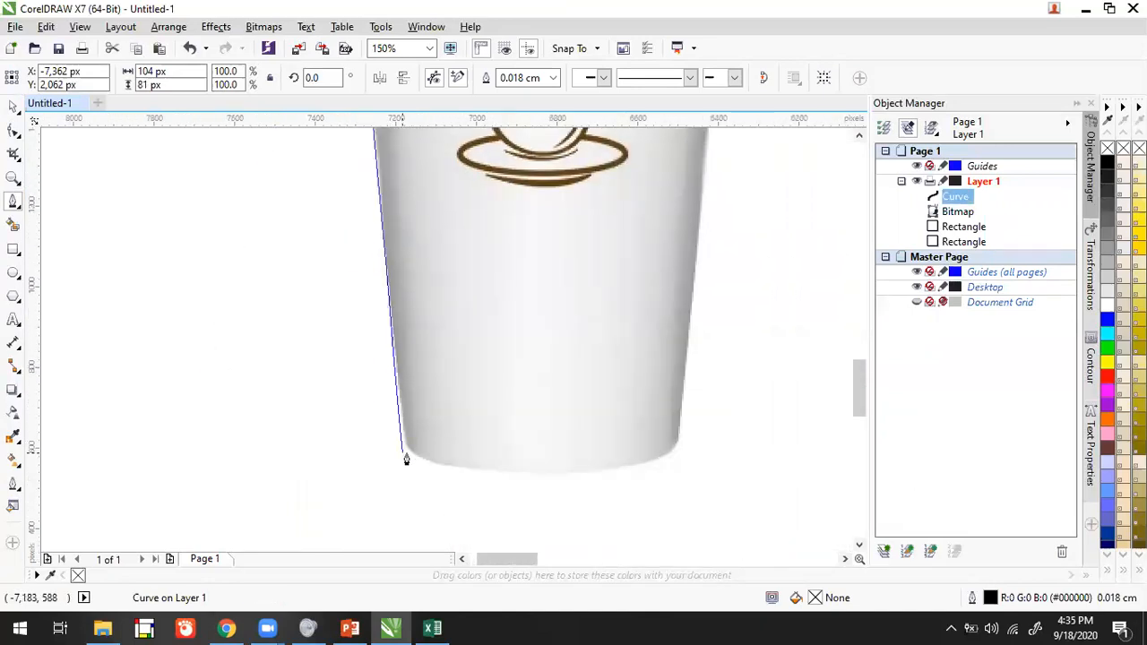
pyautogui.scroll(5, 407, 456)
pyautogui.click(397, 420)
pyautogui.click(425, 450)
pyautogui.click(440, 463)
pyautogui.click(468, 479)
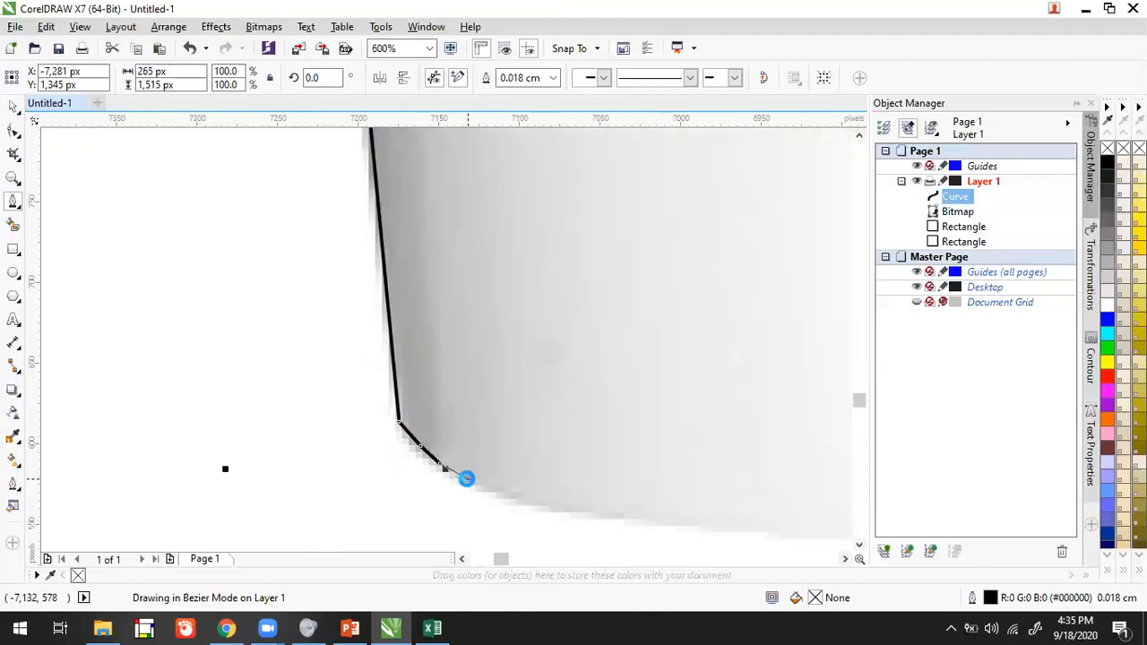
# Trace the curved bottom edge of the cup with short segments toward its right side.
pyautogui.click(522, 499)
pyautogui.click(602, 518)
pyautogui.click(675, 525)
pyautogui.moveTo(771, 481); pyautogui.dragTo(299, 351)
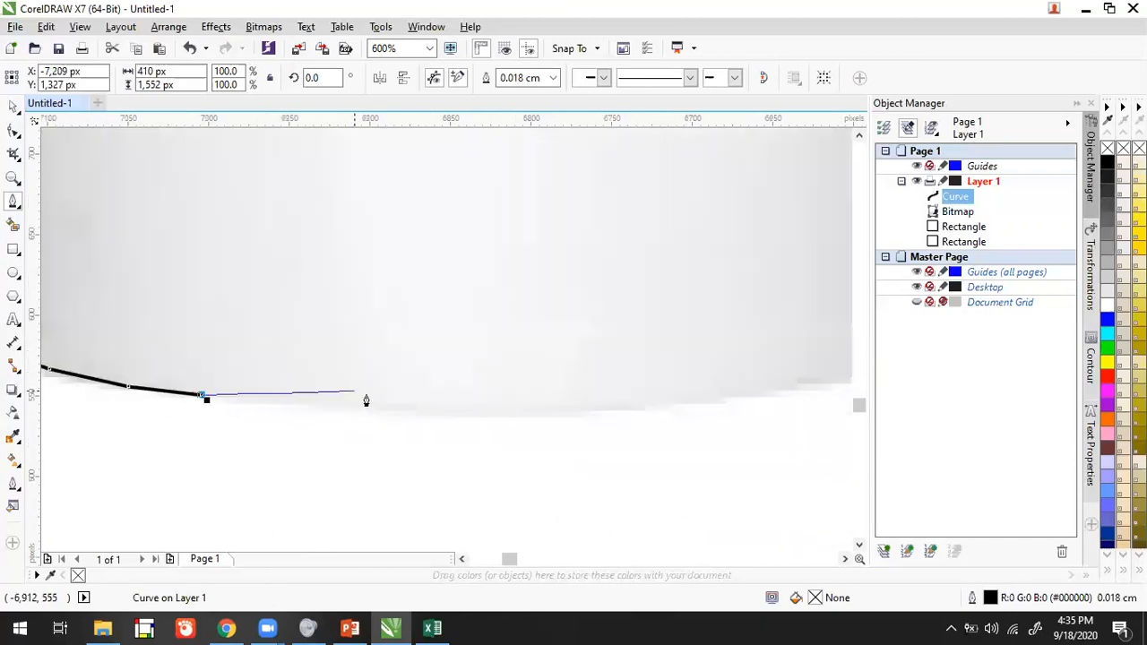
pyautogui.click(376, 412)
pyautogui.click(445, 411)
pyautogui.click(607, 410)
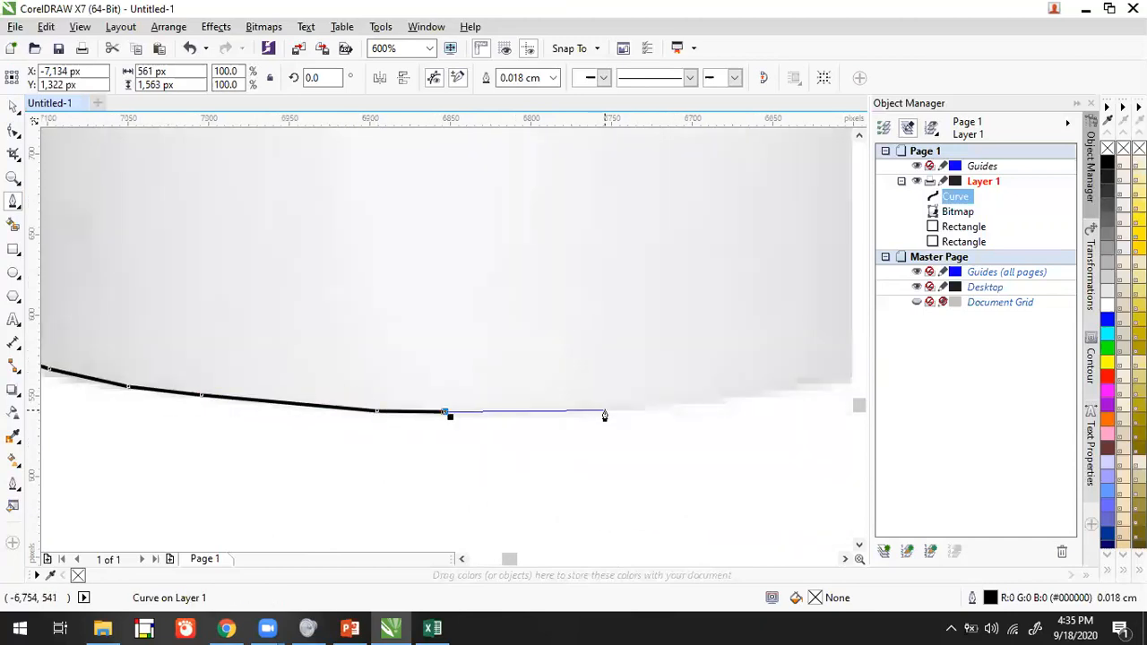
pyautogui.click(741, 397)
# Extend the outline around the cup's rounded lower-right corner to the start of the right wall.
pyautogui.moveTo(806, 387); pyautogui.dragTo(421, 450)
pyautogui.click(485, 435)
pyautogui.click(567, 409)
pyautogui.click(604, 389)
pyautogui.click(623, 365)
pyautogui.click(635, 328)
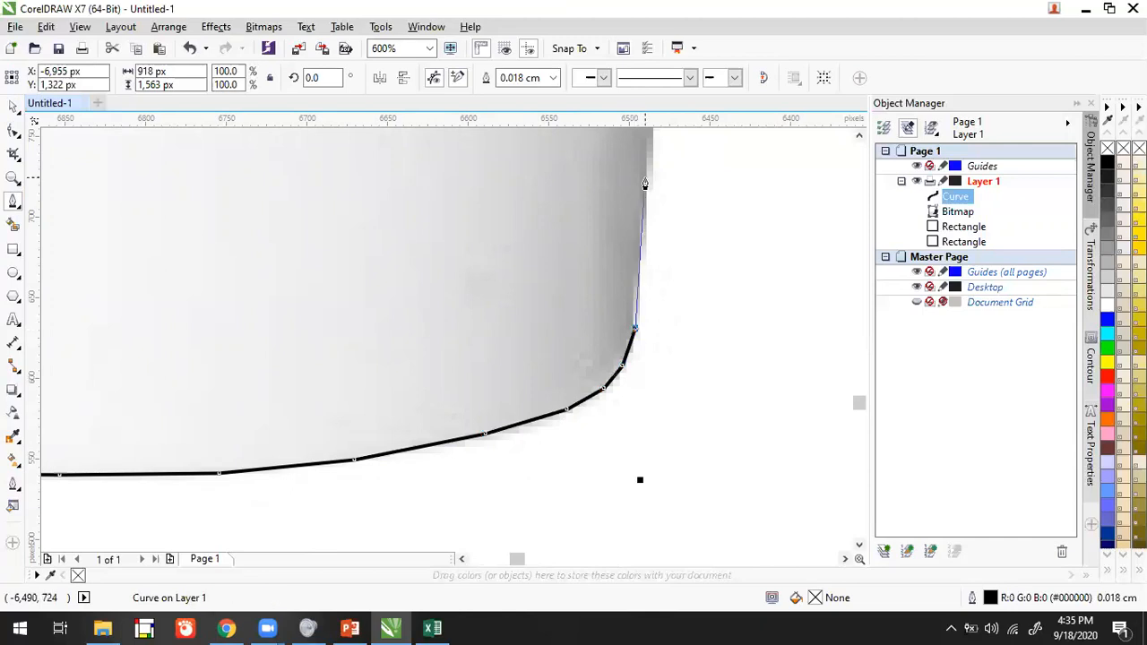
# Trace the cup's straight right wall up to the underside of the lid rim.
pyautogui.scroll(-10, 576, 322)
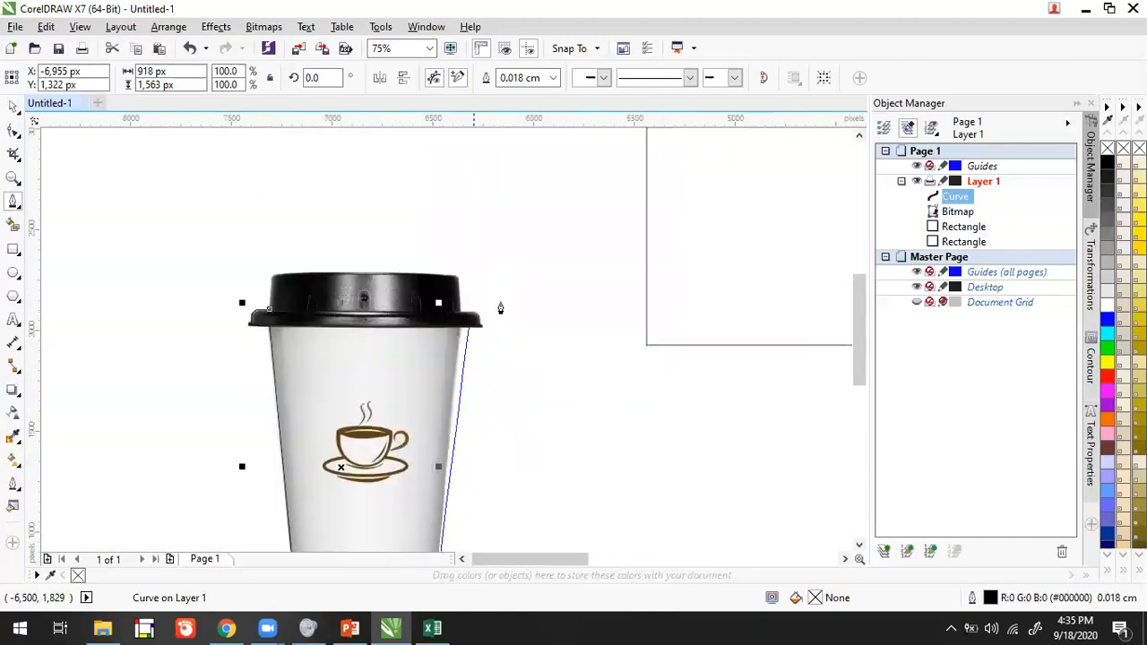
pyautogui.scroll(10, 500, 309)
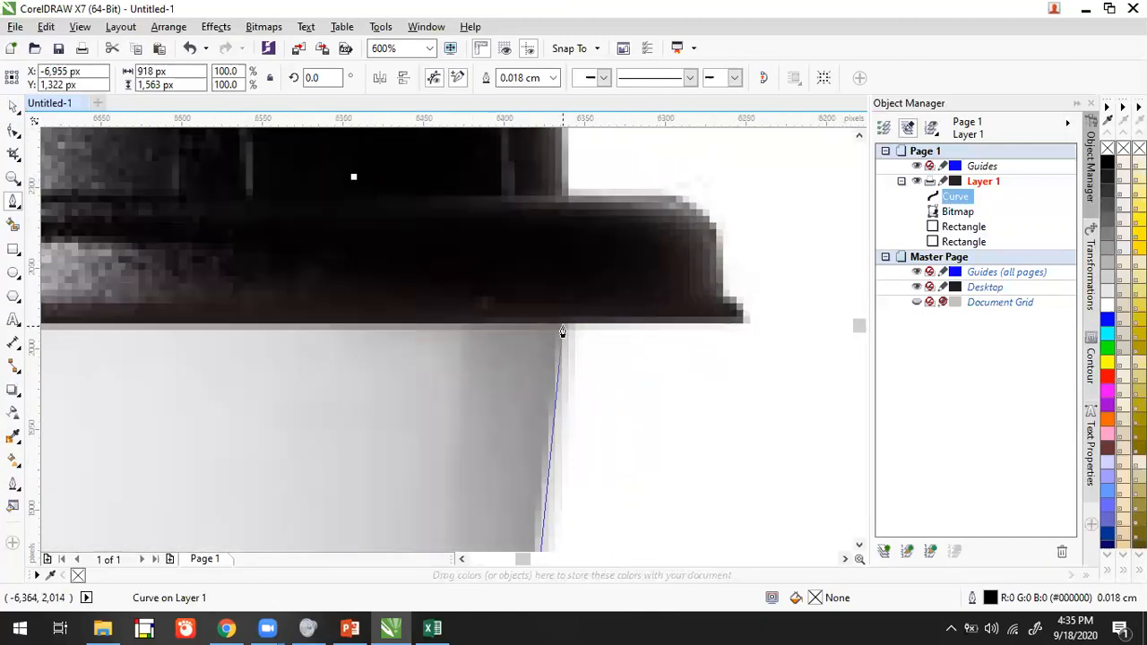
pyautogui.click(562, 326)
# Trace the rim's right end from its underside around the lip and rounded corner back to the lid's side.
pyautogui.click(742, 323)
pyautogui.click(721, 298)
pyautogui.click(715, 233)
pyautogui.click(698, 209)
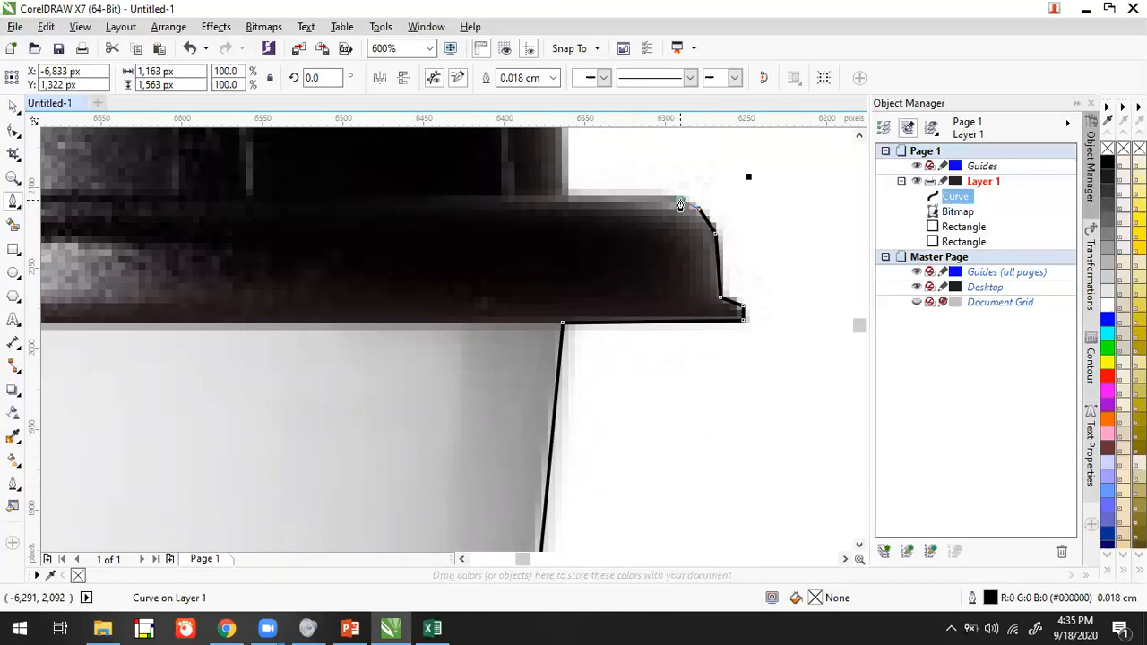
pyautogui.click(668, 195)
pyautogui.click(566, 202)
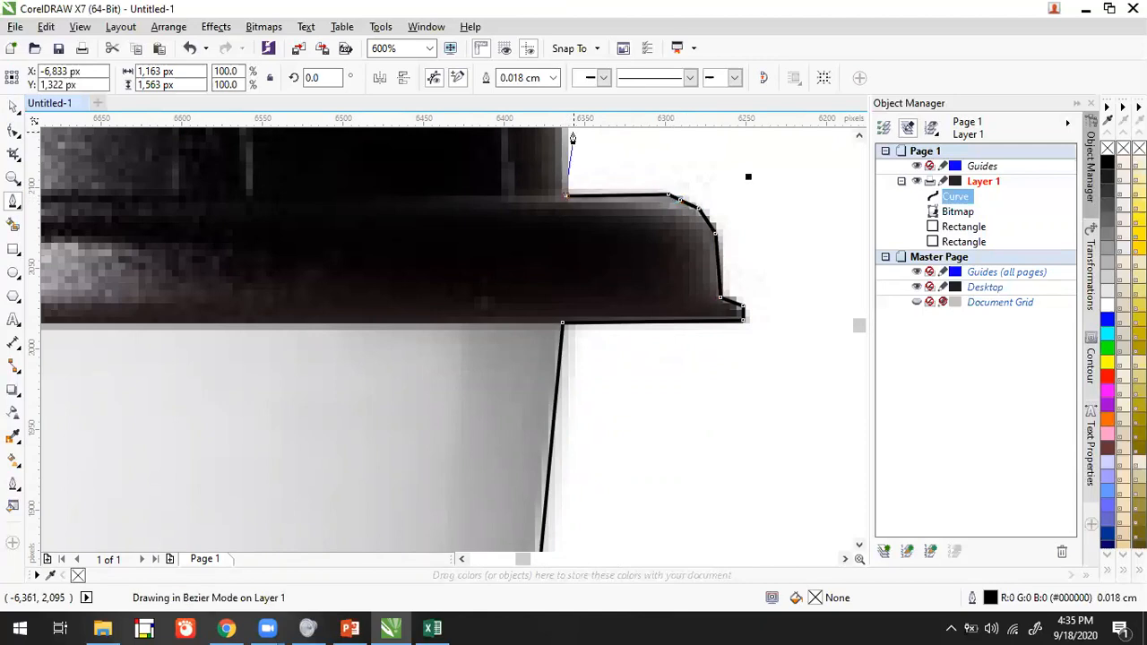
# Trace the lid's right side upward and around its rounded upper-right corner.
pyautogui.moveTo(574, 141); pyautogui.dragTo(579, 412)
pyautogui.scroll(-1, 579, 412)
pyautogui.scroll(1, 565, 316)
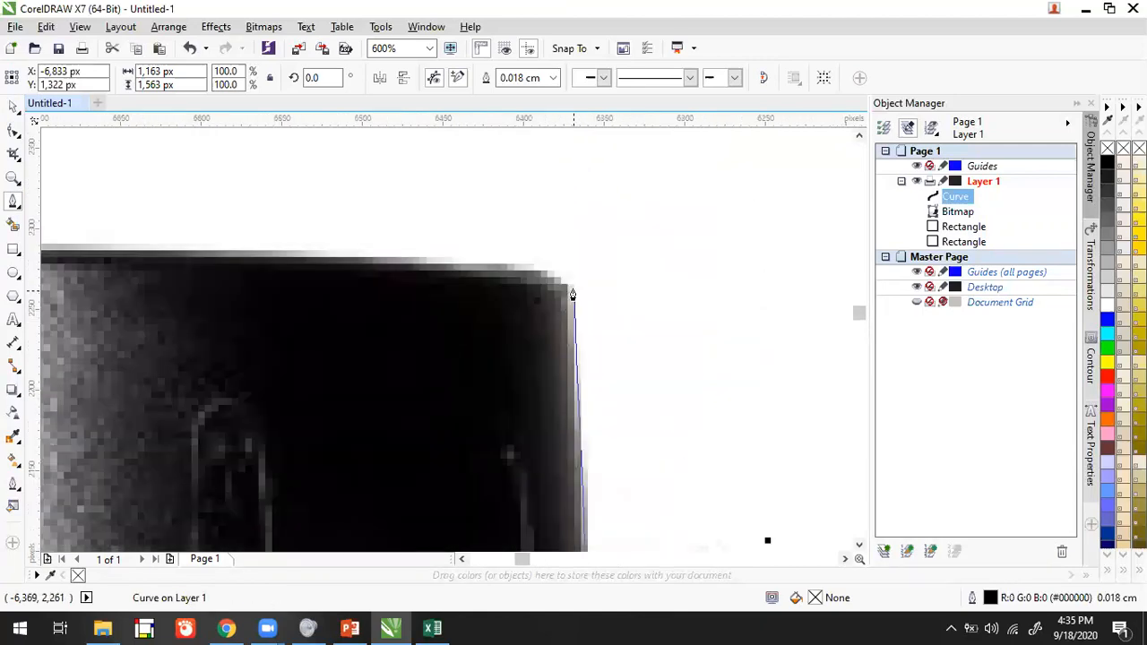
pyautogui.click(567, 287)
pyautogui.click(524, 268)
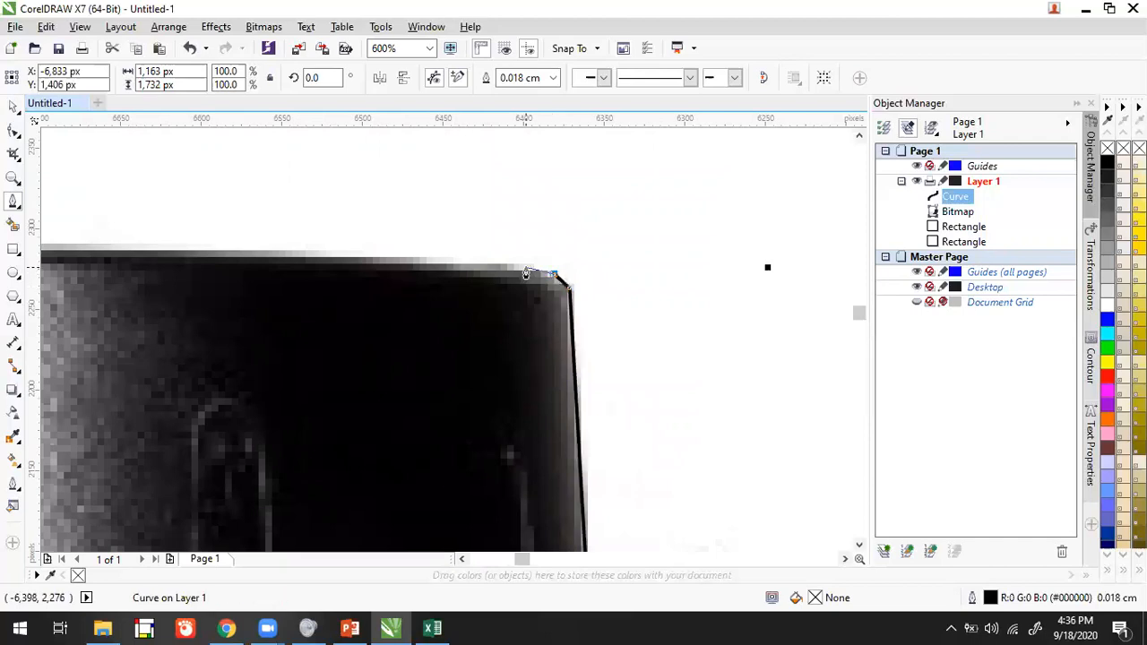
pyautogui.click(499, 264)
# Trace the lid's top edge from right to left, following its slight curve.
pyautogui.scroll(-2, 378, 272)
pyautogui.moveTo(378, 272); pyautogui.dragTo(932, 319)
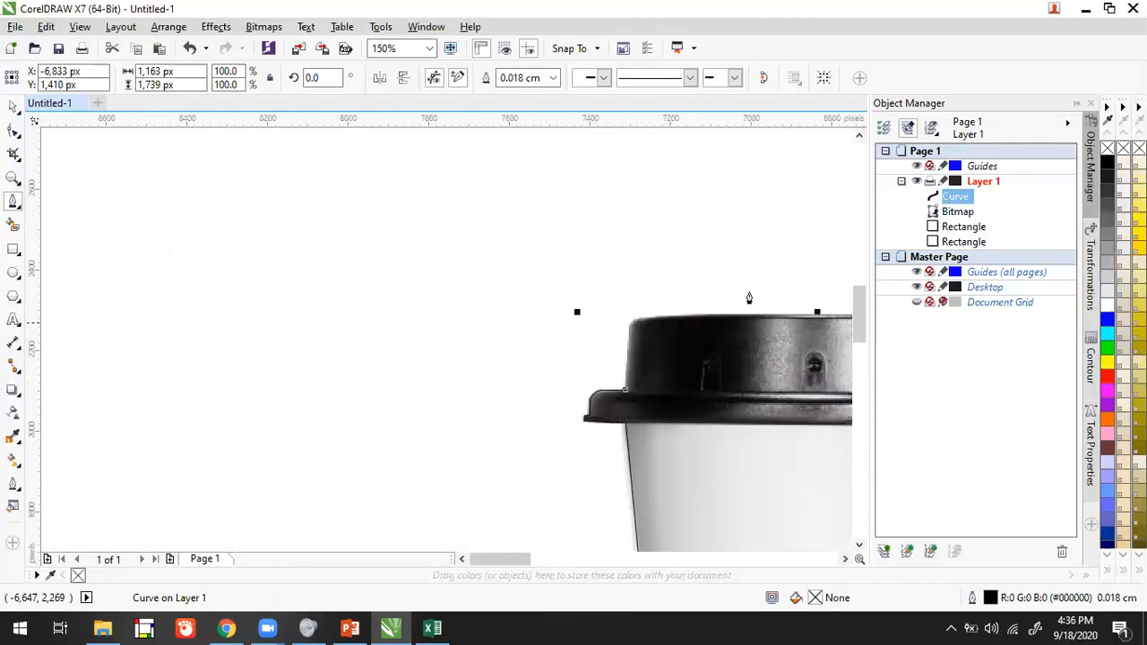
pyautogui.moveTo(706, 286); pyautogui.dragTo(487, 286)
pyautogui.scroll(2, 668, 309)
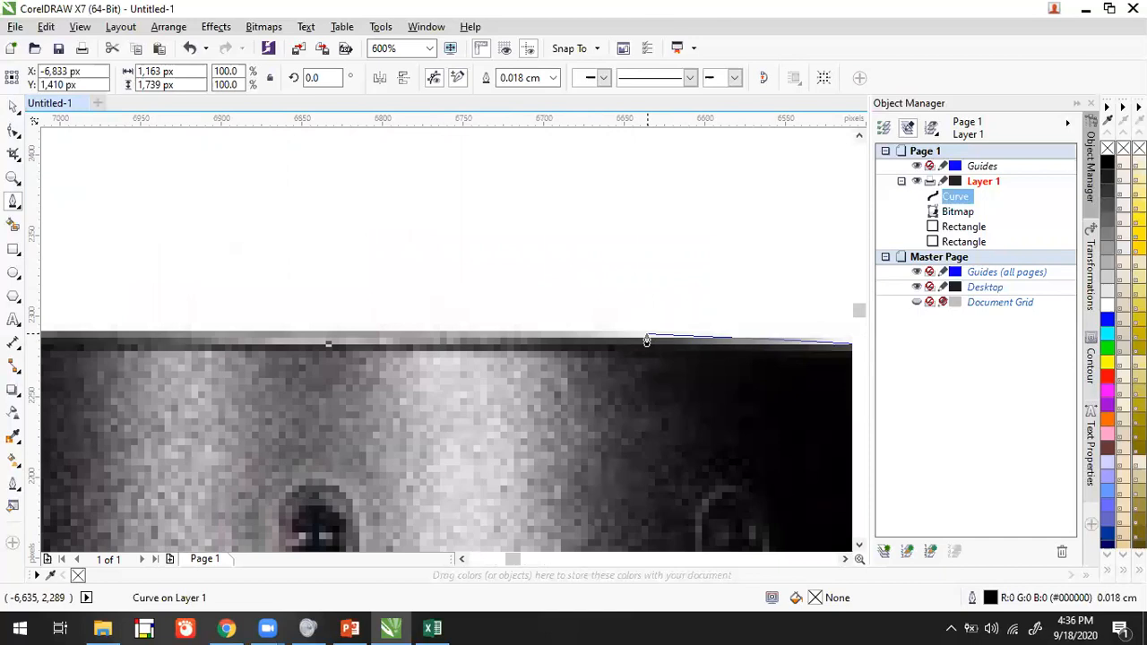
pyautogui.click(646, 343)
pyautogui.click(497, 335)
pyautogui.click(272, 341)
pyautogui.moveTo(184, 335); pyautogui.dragTo(652, 322)
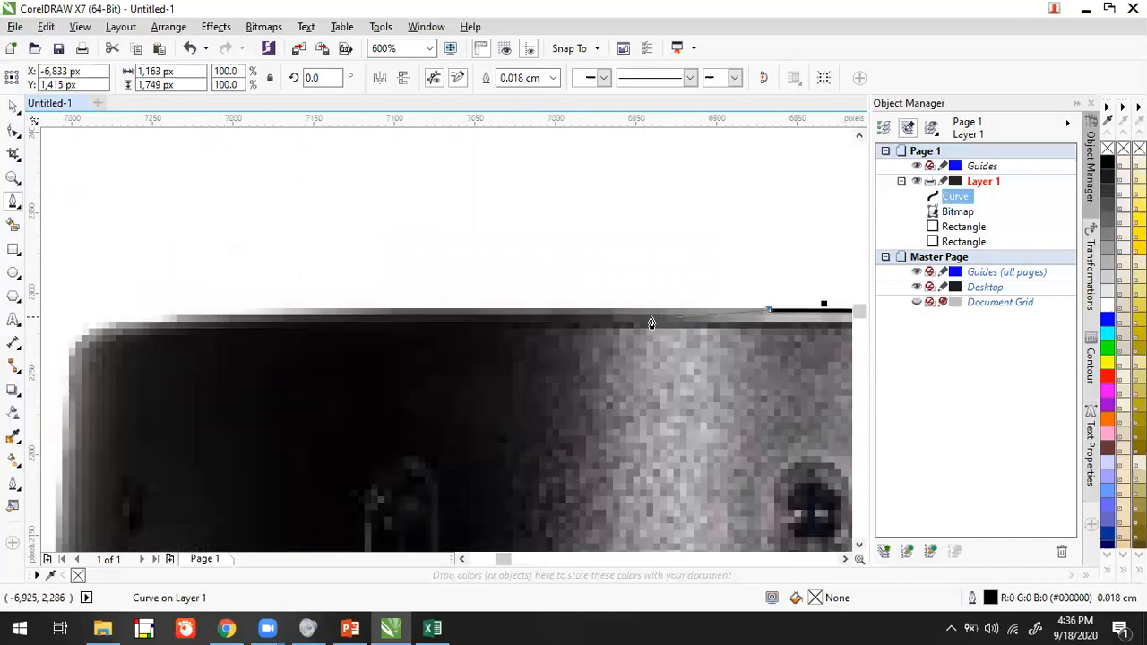
pyautogui.click(453, 309)
# Trace the lid's rounded upper-left corner, close the outline at its starting node and leave the Pen tool.
pyautogui.moveTo(243, 310); pyautogui.dragTo(598, 276)
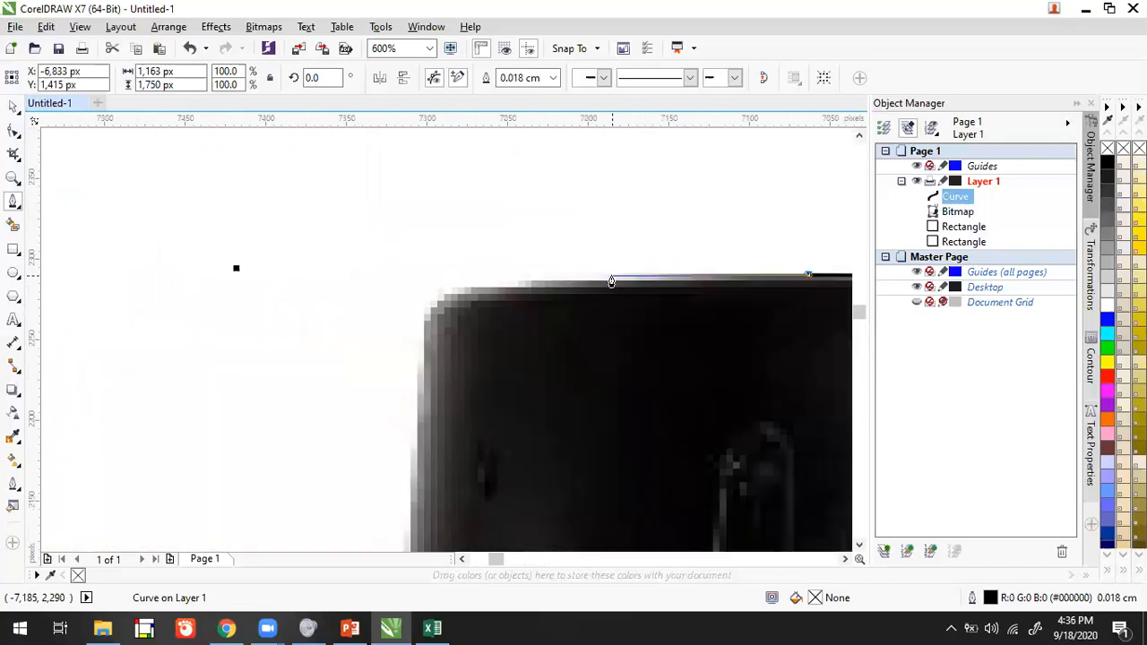
pyautogui.click(579, 285)
pyautogui.click(475, 289)
pyautogui.click(445, 295)
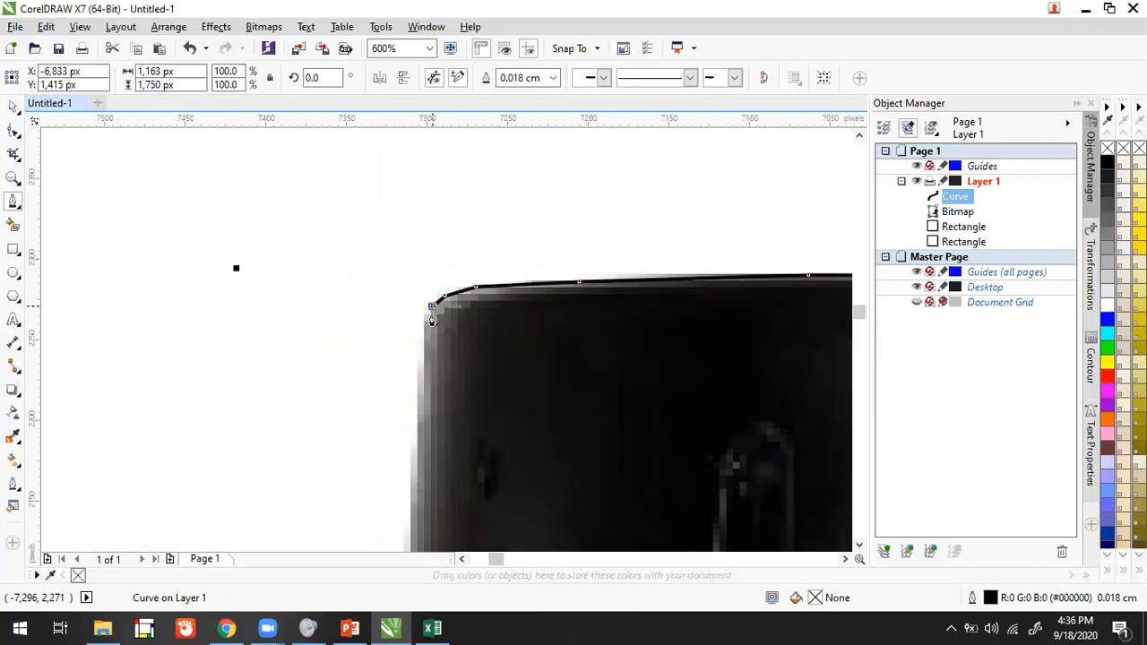
pyautogui.scroll(-3, 421, 307)
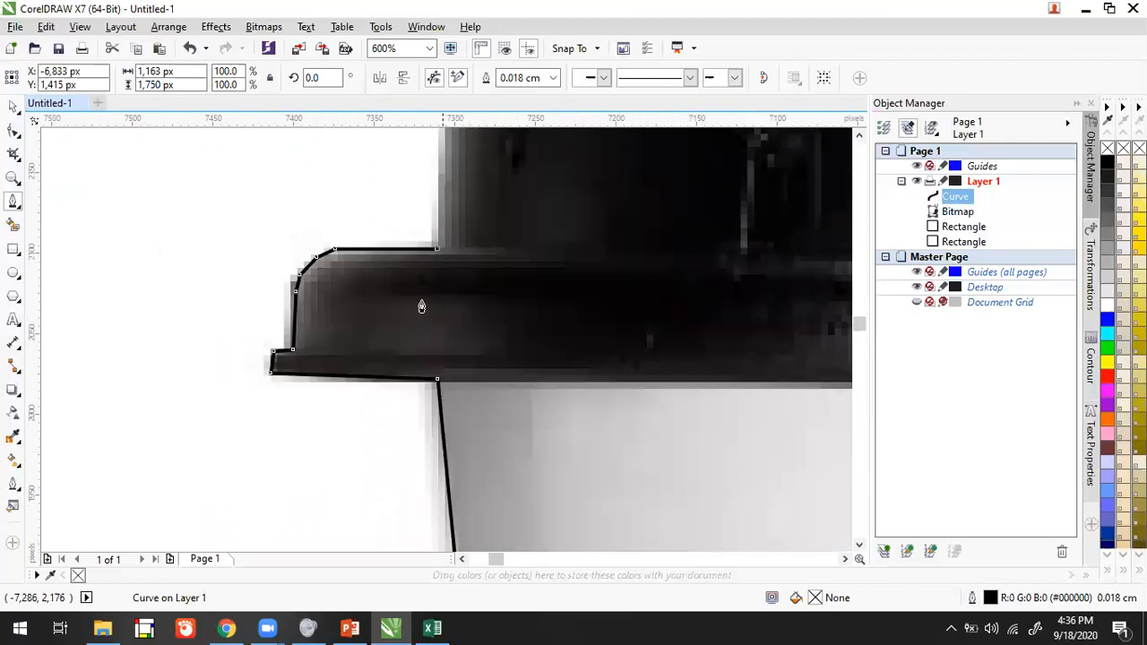
pyautogui.click(437, 259)
pyautogui.scroll(-4, 481, 256)
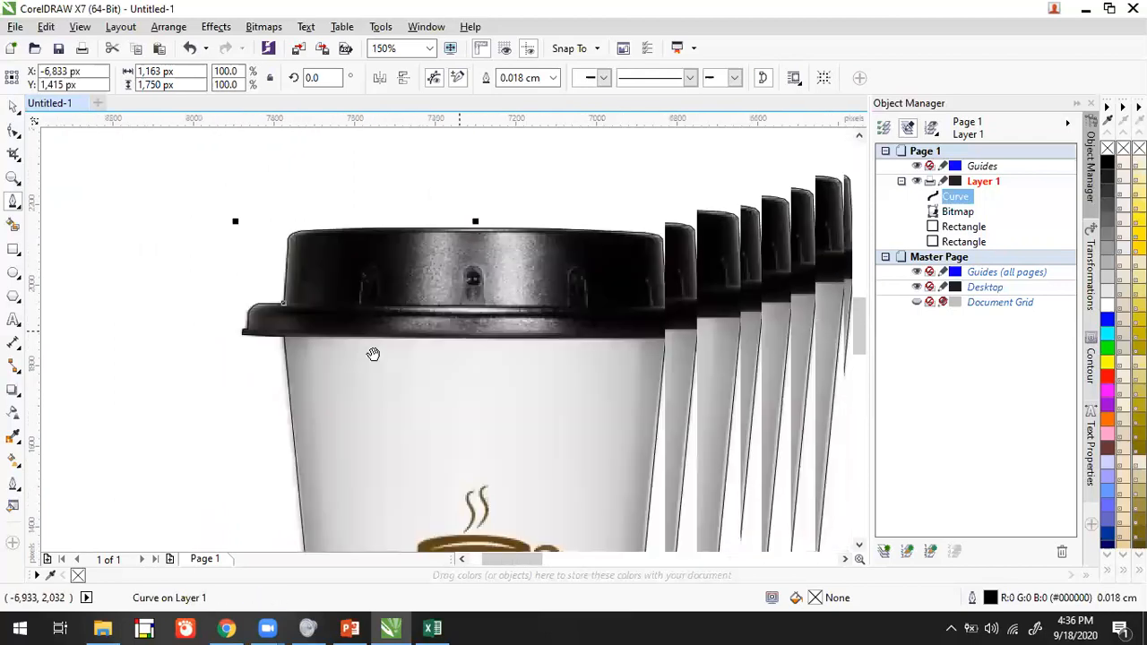
pyautogui.click(610, 245)
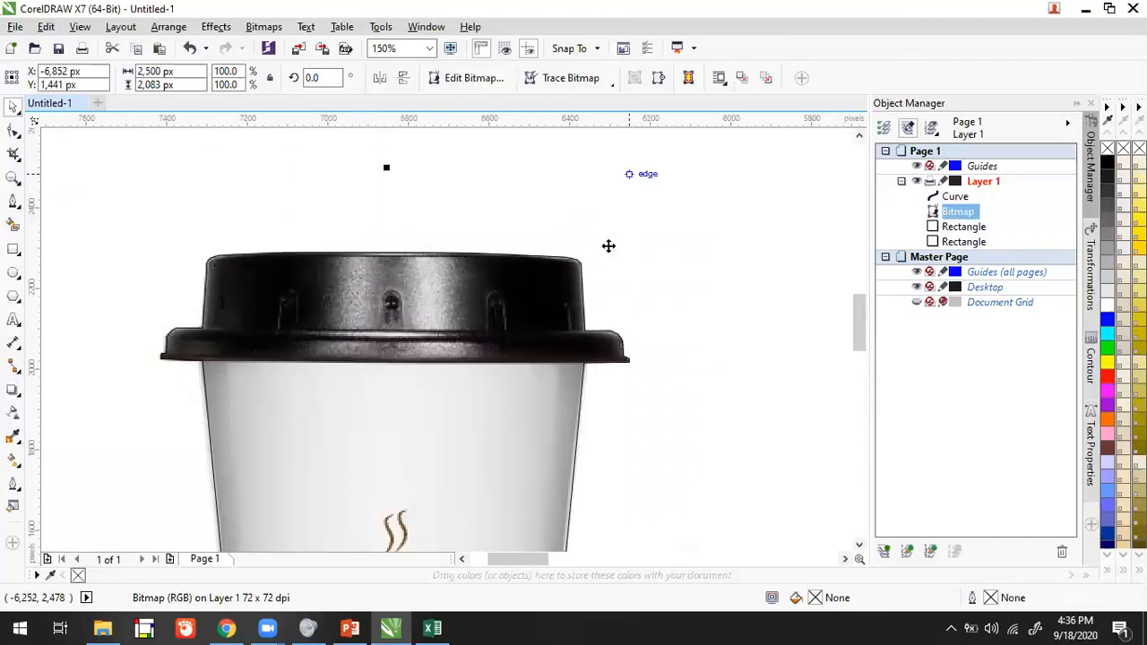
# Select the 1080 × 1080 px square and fill it with red.
pyautogui.scroll(-2, 584, 289)
pyautogui.scroll(-4, 557, 313)
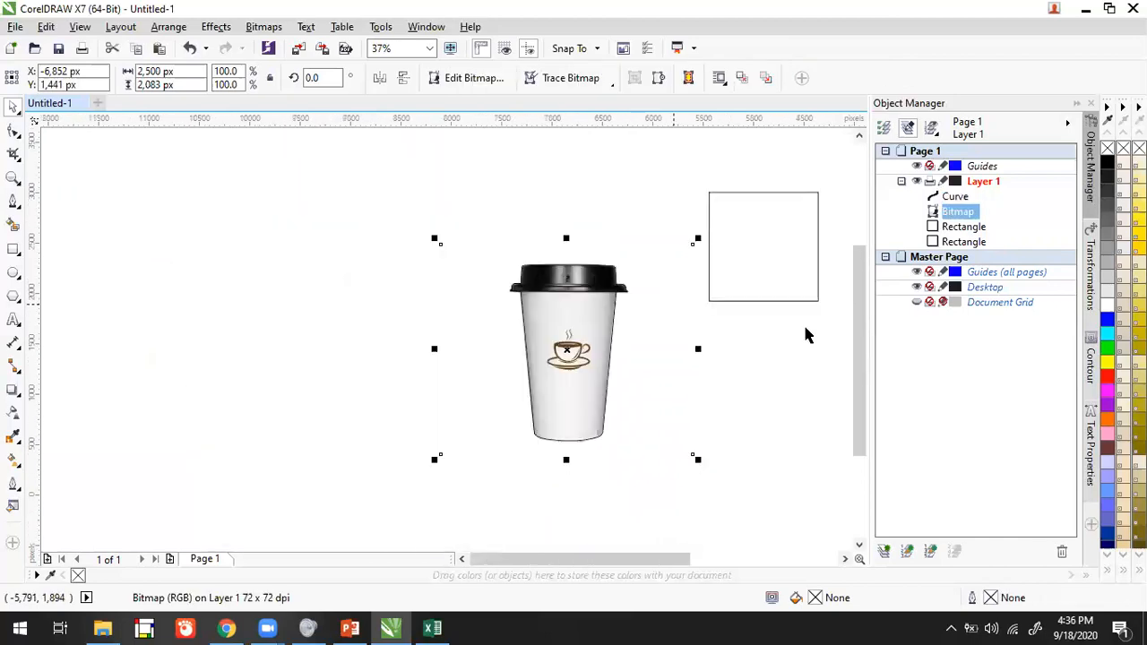
pyautogui.click(802, 249)
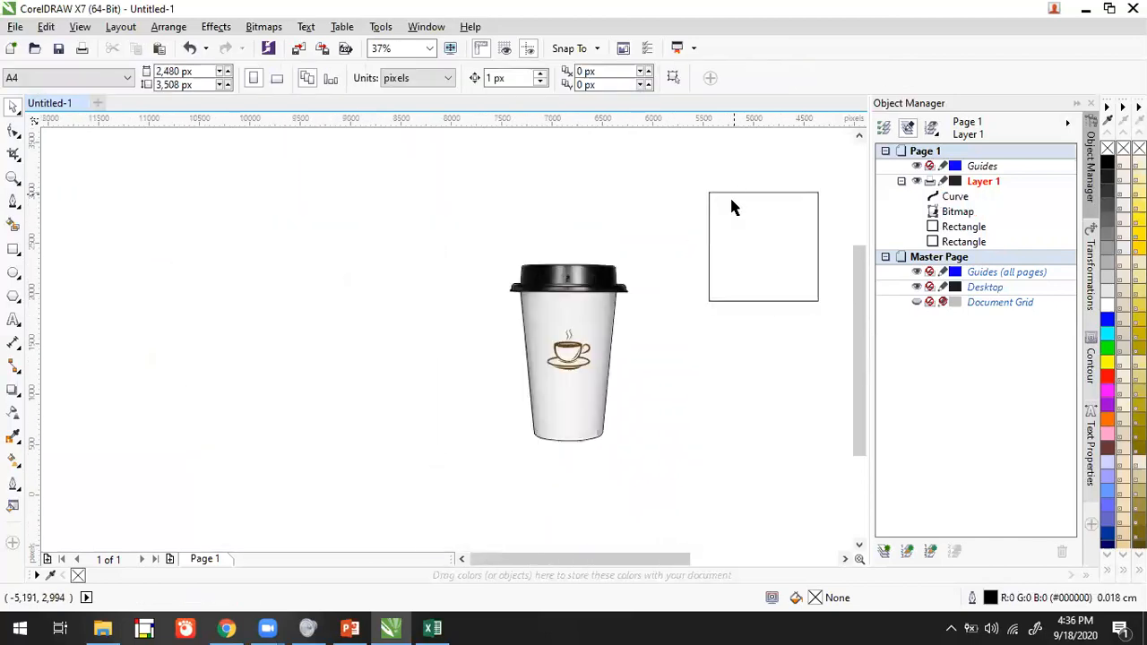
pyautogui.moveTo(652, 450); pyautogui.dragTo(722, 476)
pyautogui.moveTo(556, 426); pyautogui.dragTo(485, 443)
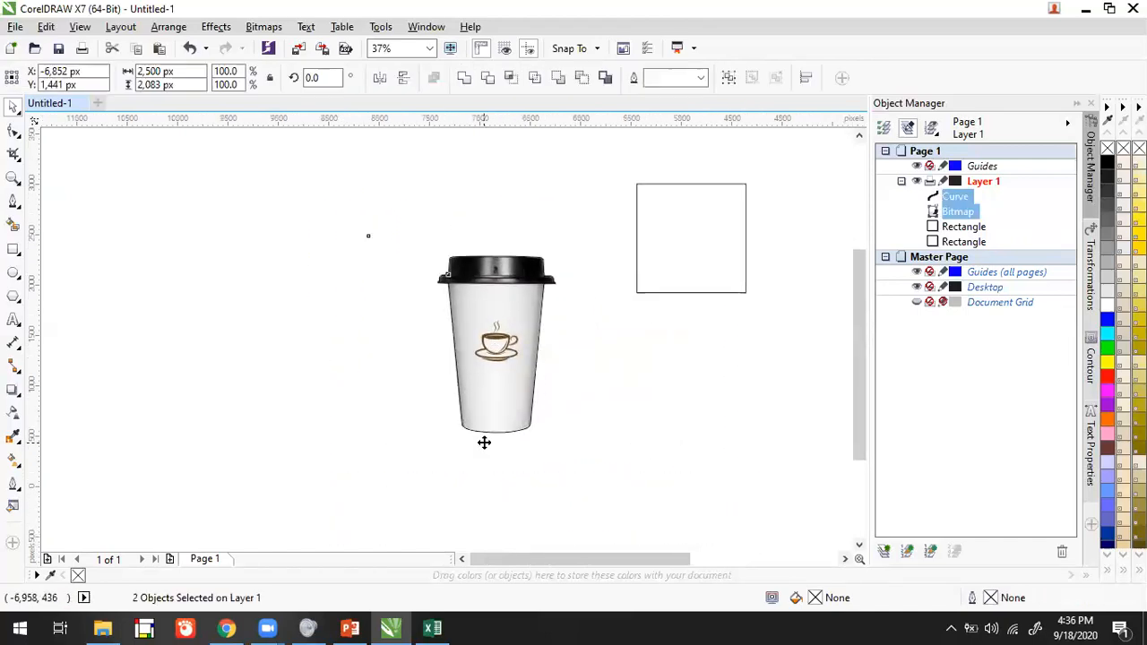
pyautogui.click(668, 229)
pyautogui.click(712, 184)
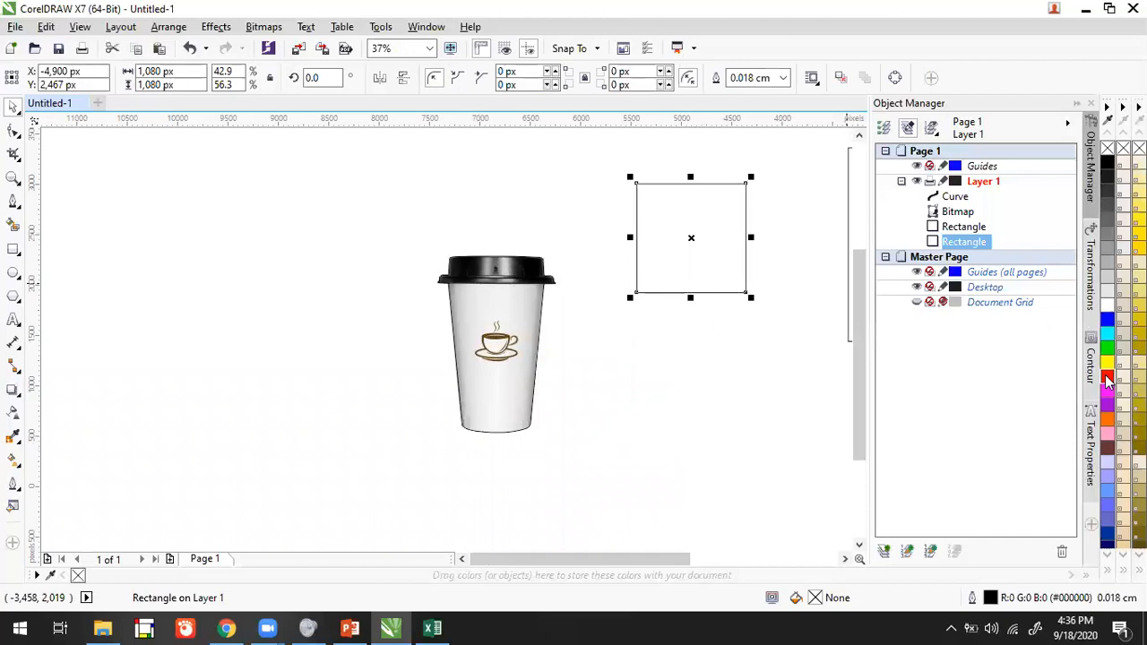
# Move the cup picture and its traced outline together about 925 px right and 310 px up, overlapping the red square.
pyautogui.moveTo(228, 184); pyautogui.dragTo(681, 517)
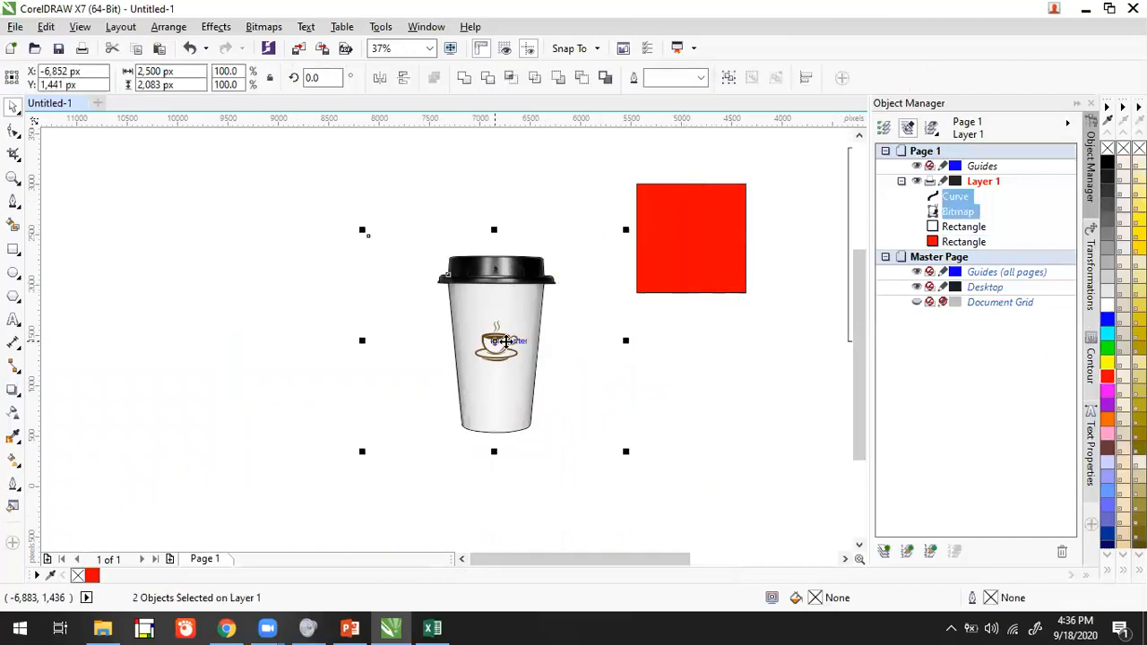
pyautogui.moveTo(515, 334); pyautogui.dragTo(609, 304)
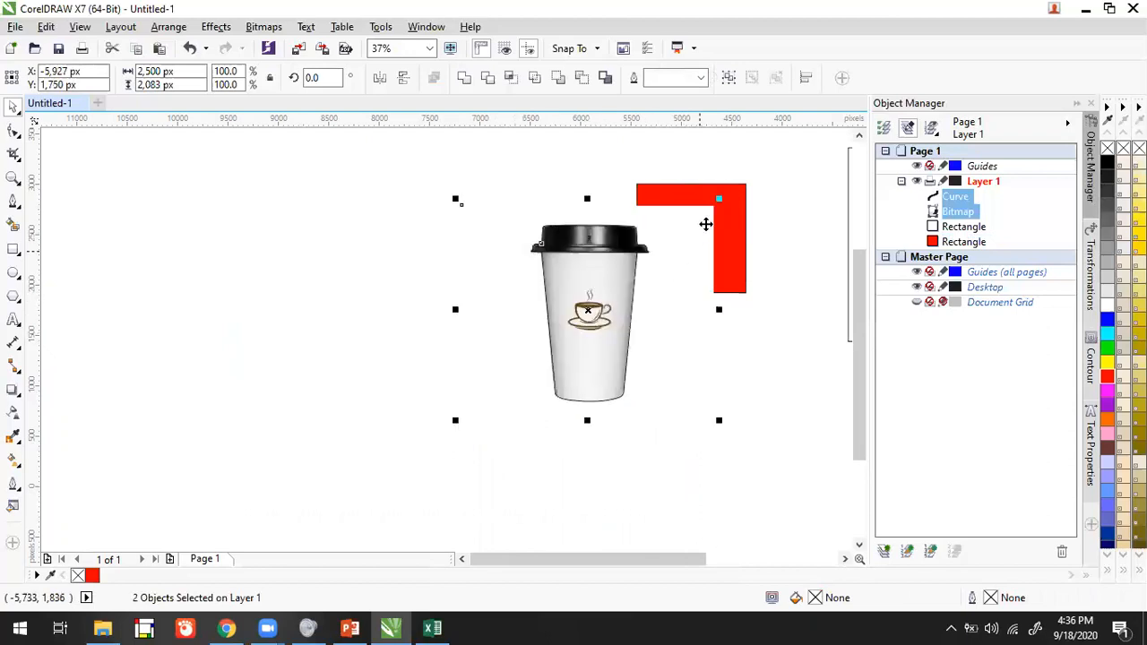
pyautogui.scroll(2, 678, 224)
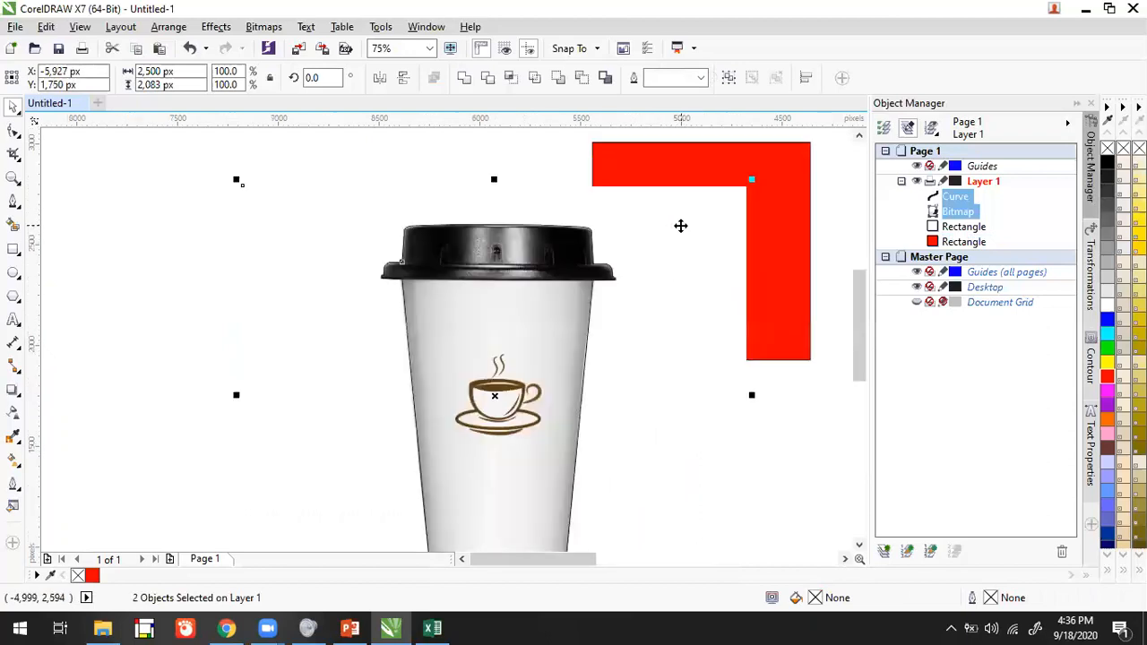
# Move the cup picture and its traced outline together about 1,990 px left and 185 px up, clear of the red square.
pyautogui.scroll(-2, 553, 342)
pyautogui.moveTo(543, 311); pyautogui.dragTo(341, 299)
pyautogui.click(409, 220)
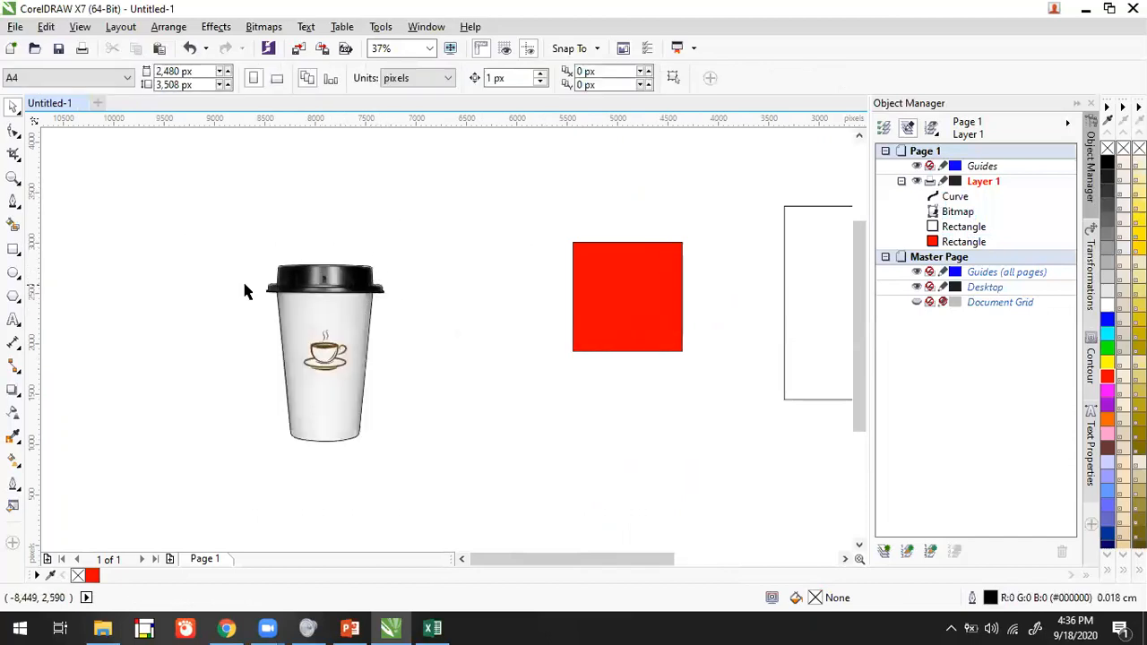
# Try moving only the cup bitmap to the right of its traced outline, and undo the move.
pyautogui.click(346, 378)
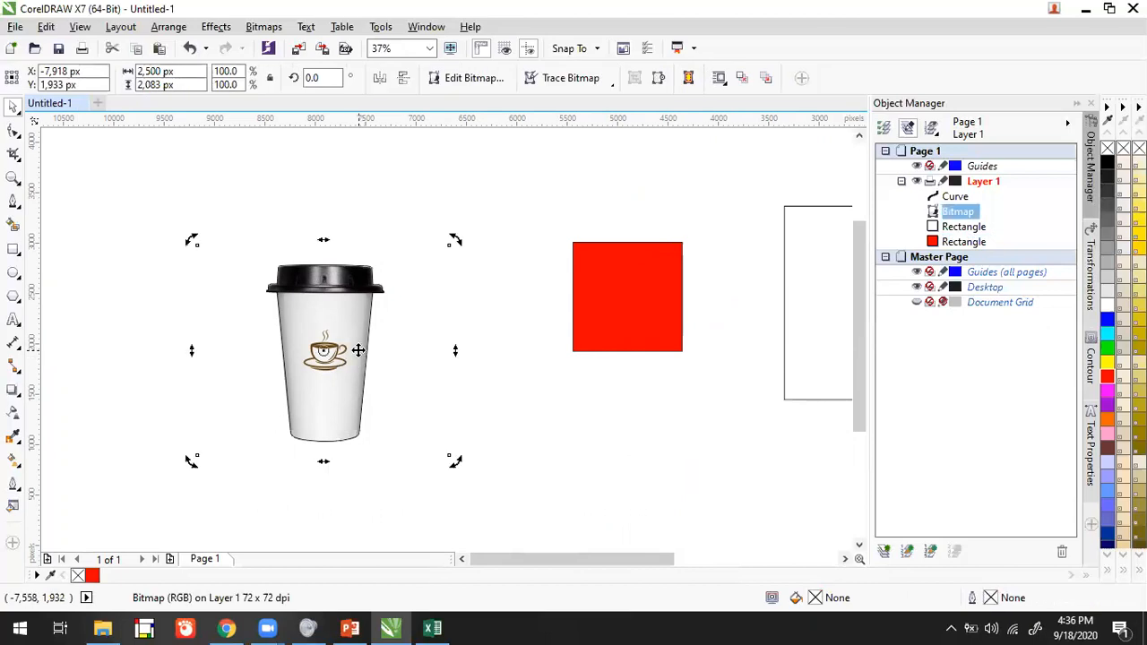
pyautogui.click(359, 352)
pyautogui.moveTo(328, 352); pyautogui.dragTo(482, 359)
pyautogui.hotkey('ctrl', 'z')
pyautogui.click(523, 457)
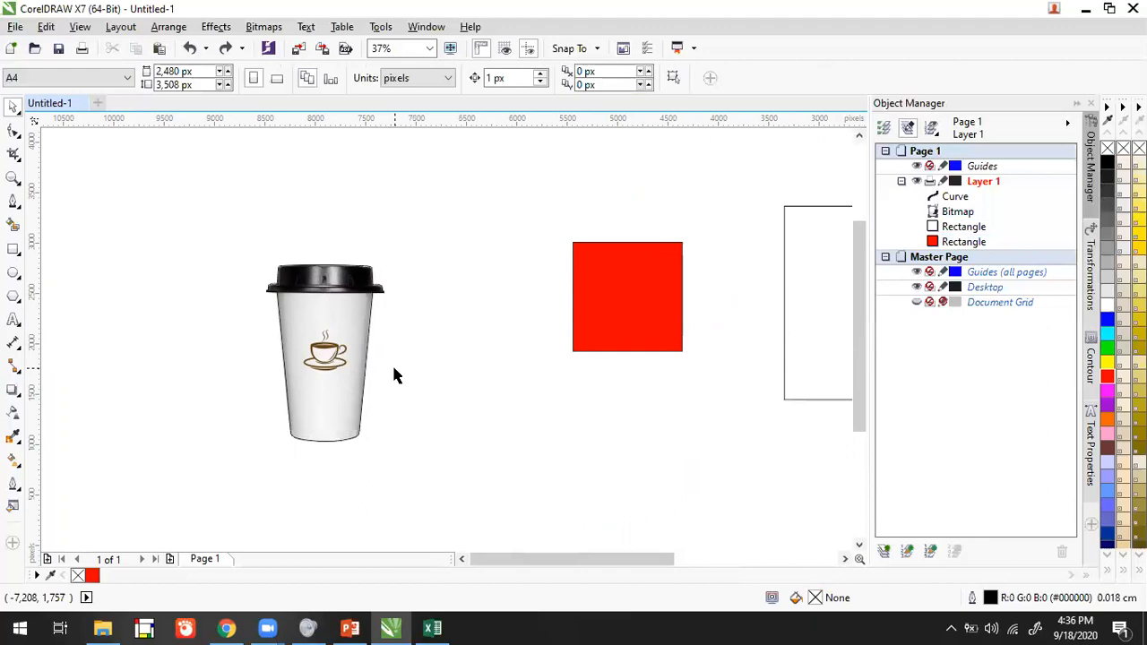
# Place the cup bitmap inside the traced outline with PowerClip, picking the outline's edge as the frame.
pyautogui.click(409, 347)
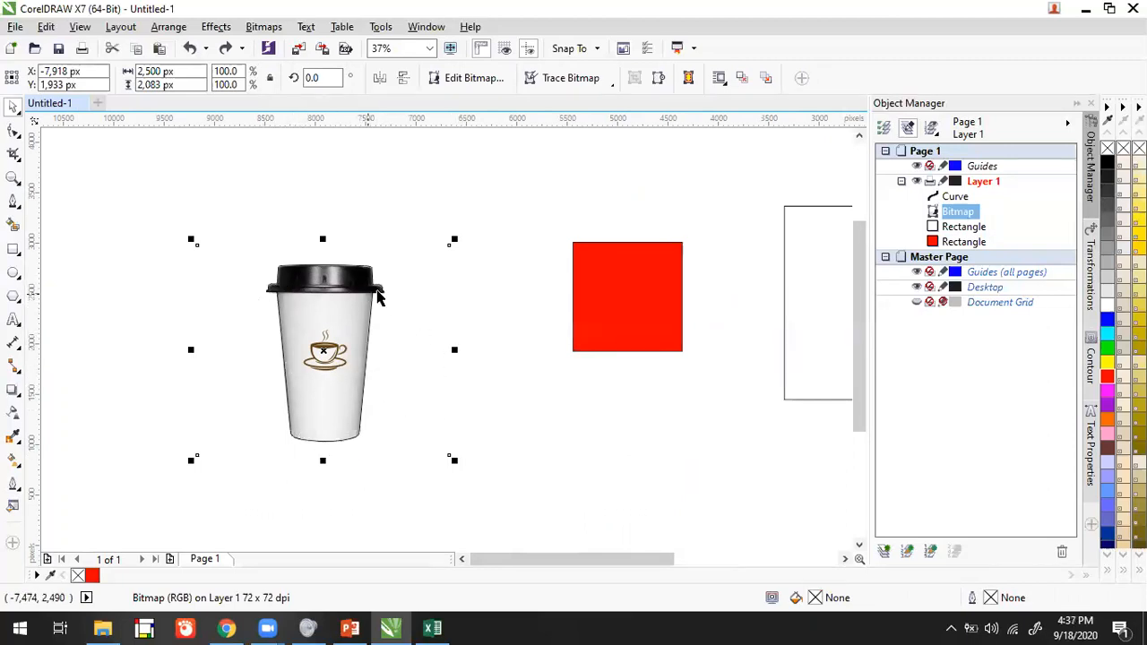
pyautogui.click(516, 325)
pyautogui.click(440, 286)
pyautogui.click(216, 27)
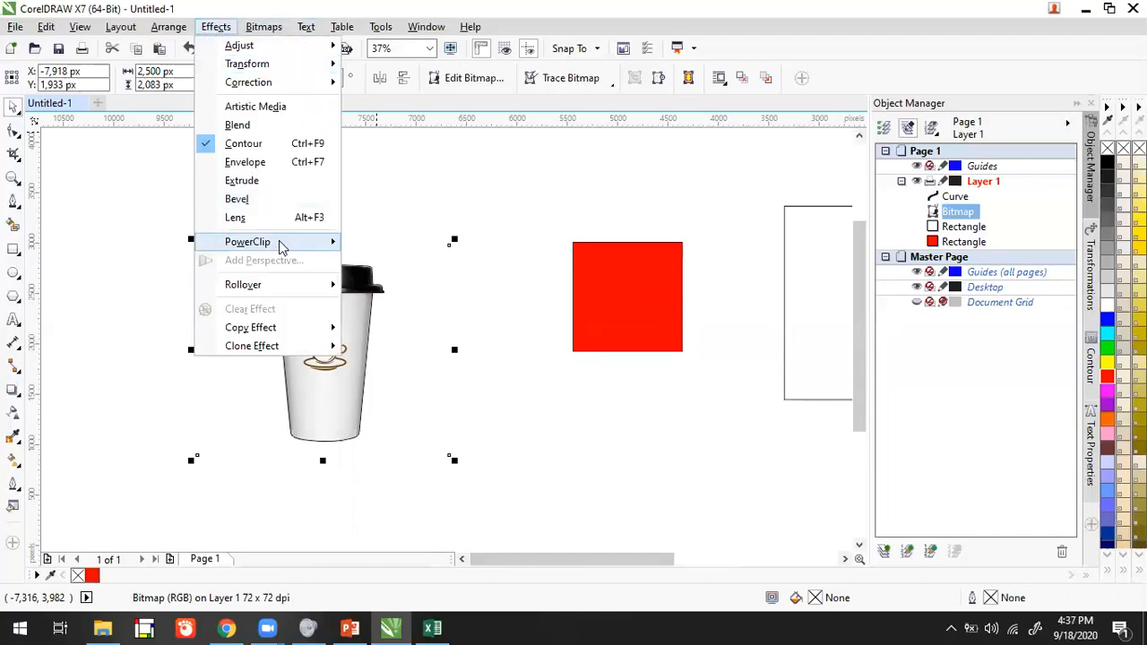
pyautogui.moveTo(278, 242)
pyautogui.click(389, 250)
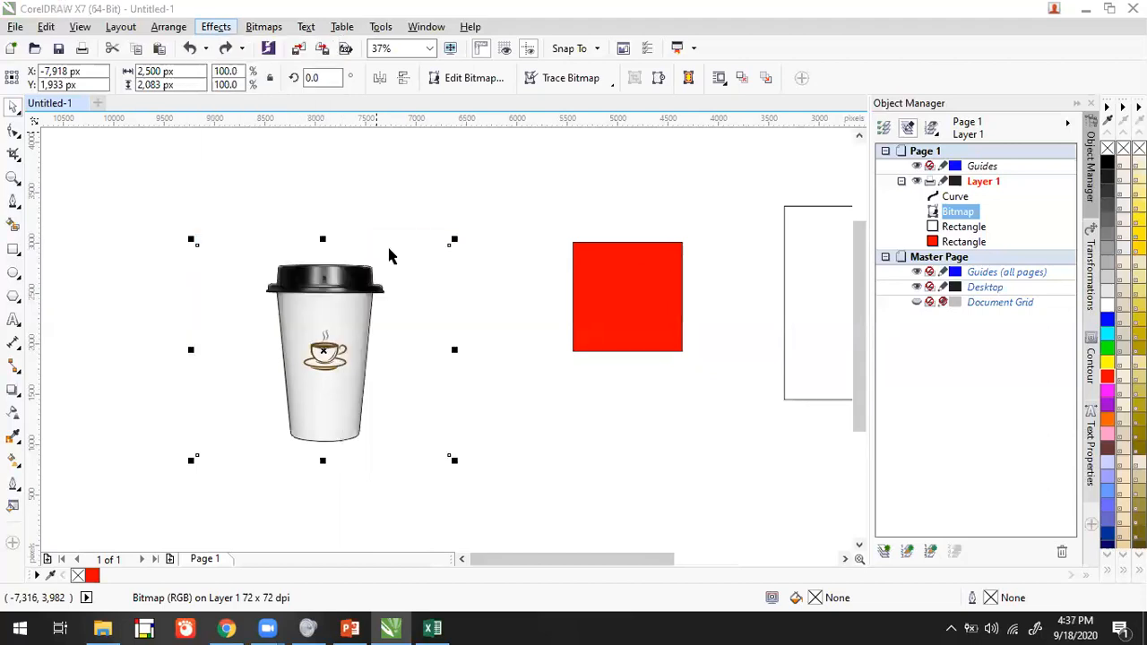
pyautogui.click(313, 322)
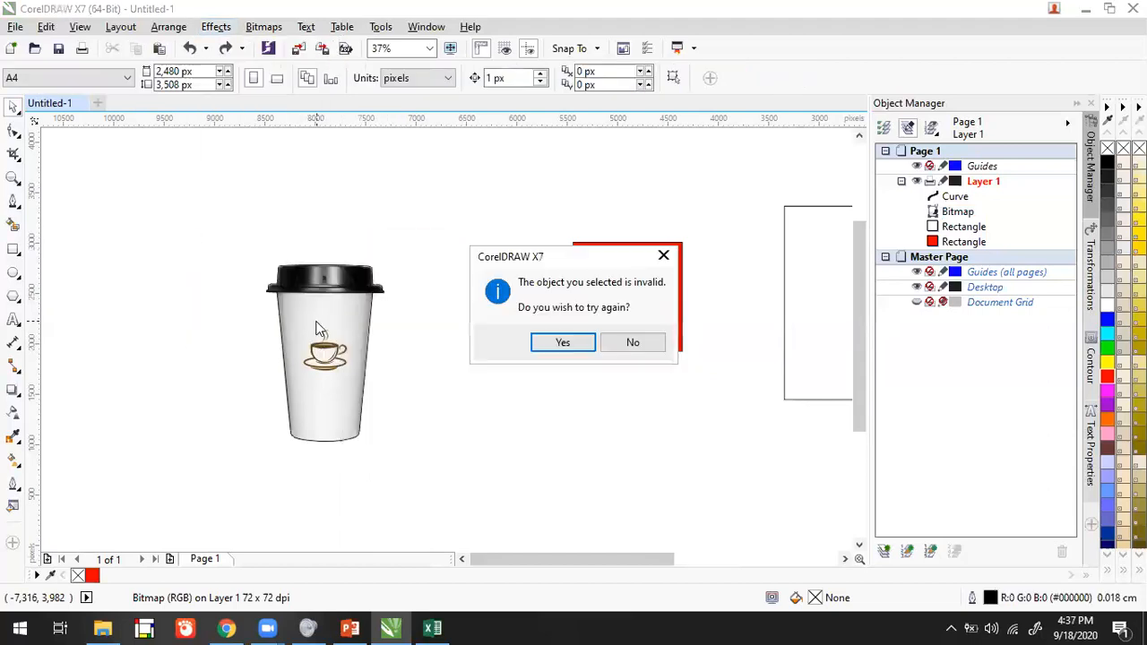
pyautogui.click(561, 344)
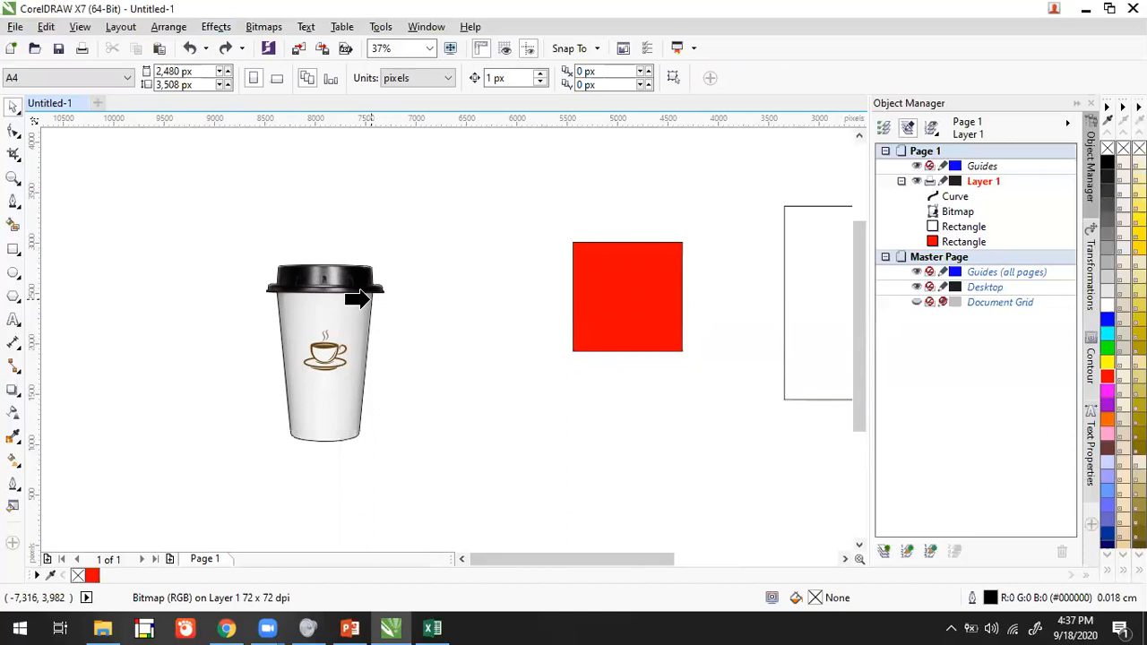
pyautogui.click(369, 299)
pyautogui.click(495, 320)
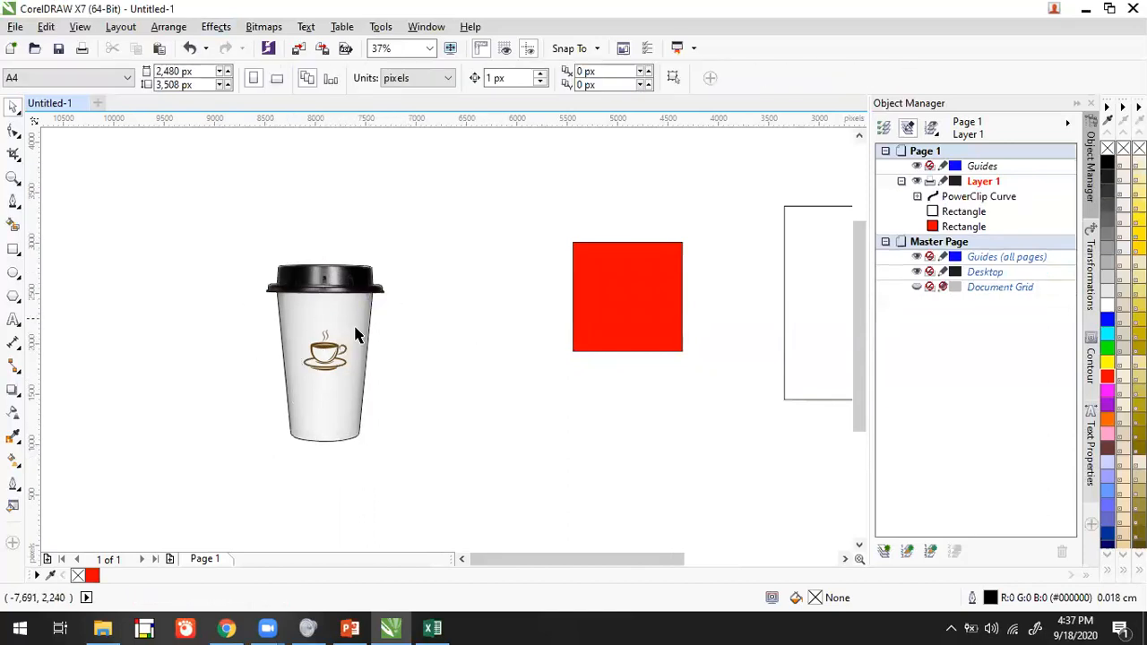
# Move the clipped cup to about X -5,369 and Y 1,866 px, overlapping the red square, and remove its outline colour.
pyautogui.moveTo(374, 298); pyautogui.dragTo(629, 302)
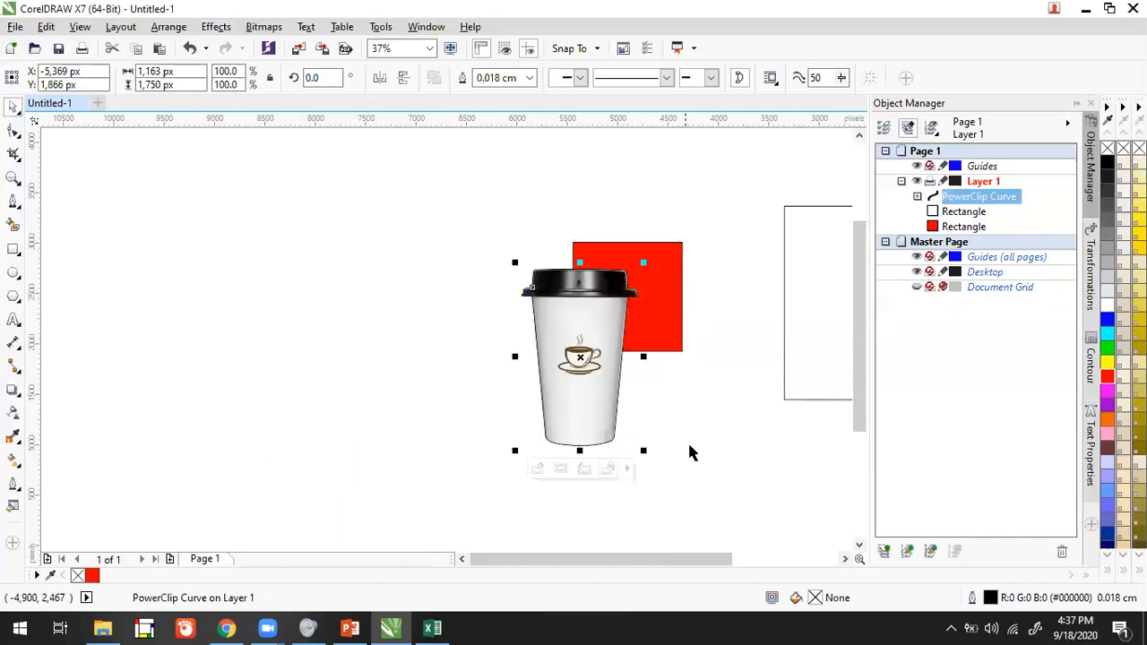
pyautogui.scroll(2, 621, 282)
pyautogui.scroll(-1, 595, 268)
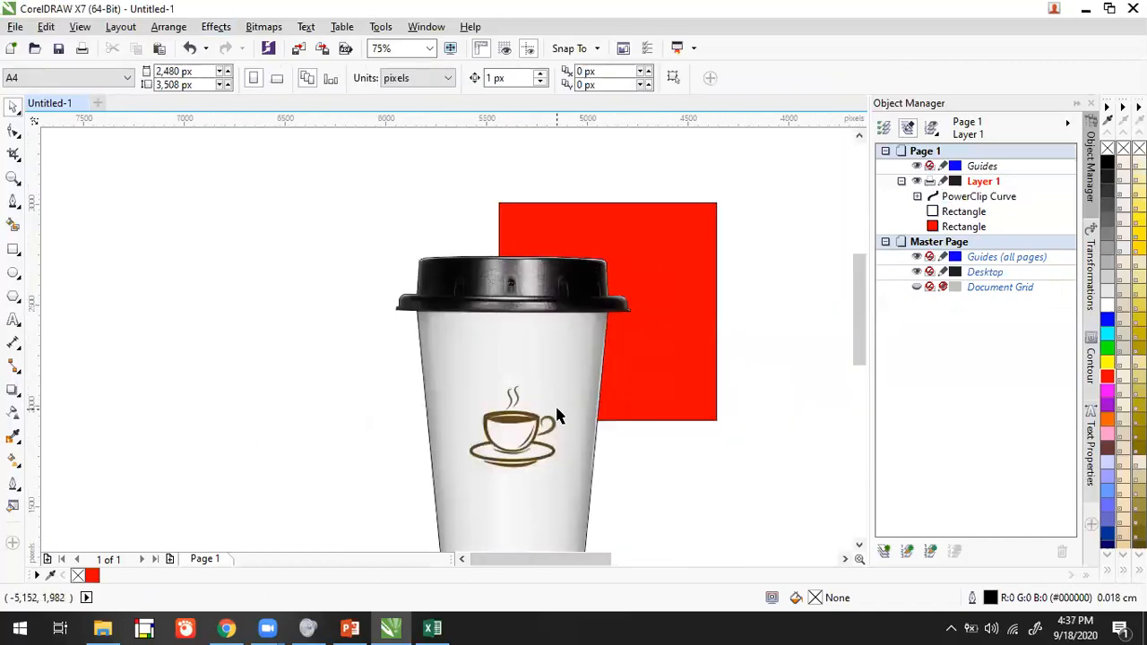
pyautogui.click(555, 415)
pyautogui.moveTo(547, 377); pyautogui.dragTo(441, 248)
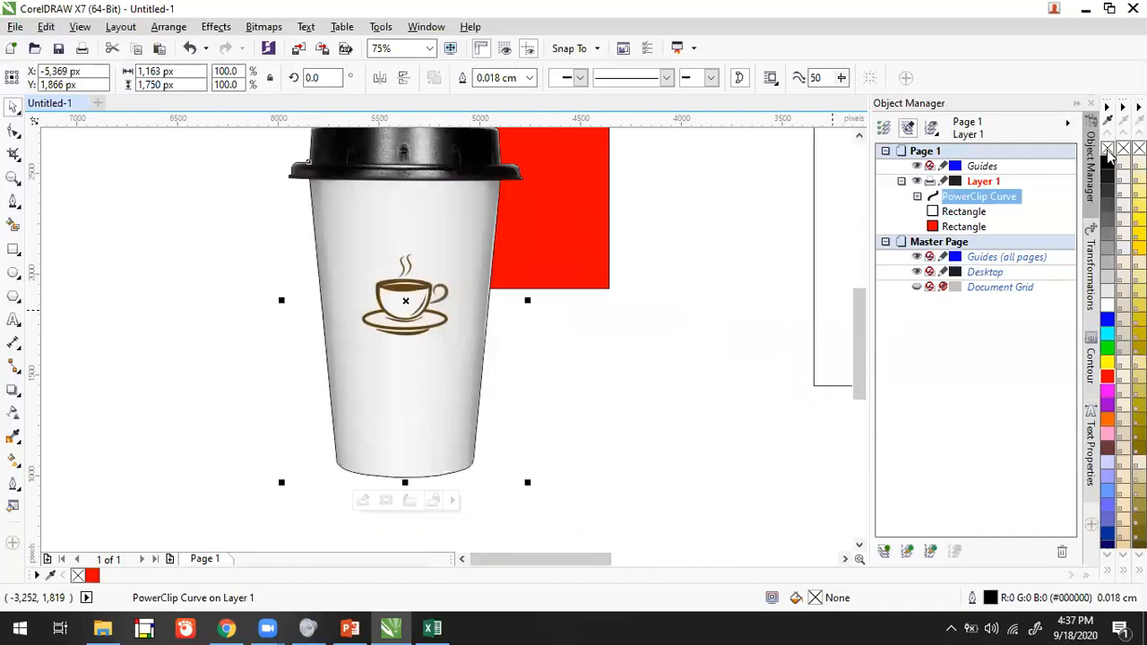
pyautogui.rightClick(1108, 150)
# Scale the clipped cup to about 66.6 % (775 × 1,166 px) and position it over the red square around X -4,831, Y 2,094 px.
pyautogui.moveTo(404, 250); pyautogui.dragTo(383, 339)
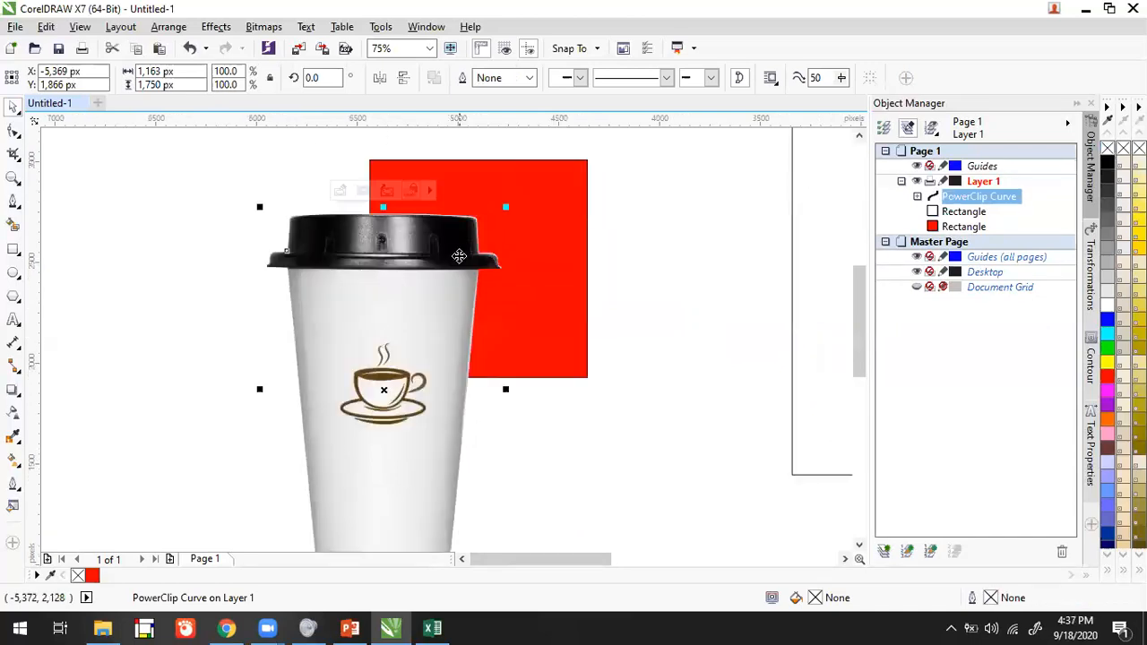
pyautogui.moveTo(507, 209); pyautogui.dragTo(493, 354)
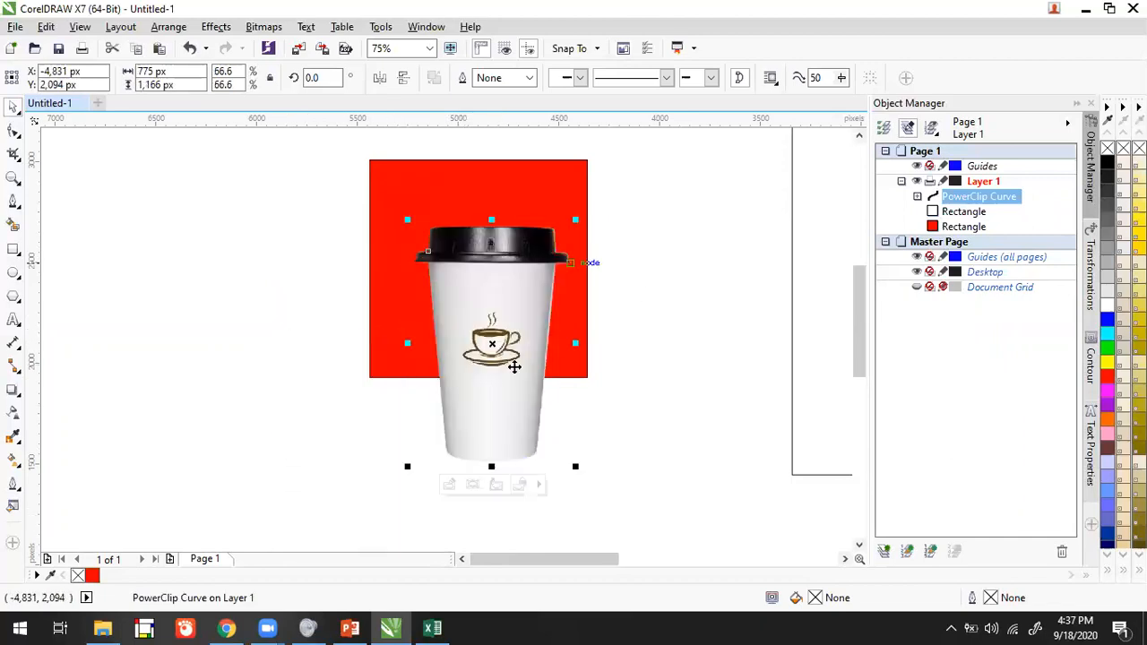
pyautogui.press('Escape')
pyautogui.click(510, 265)
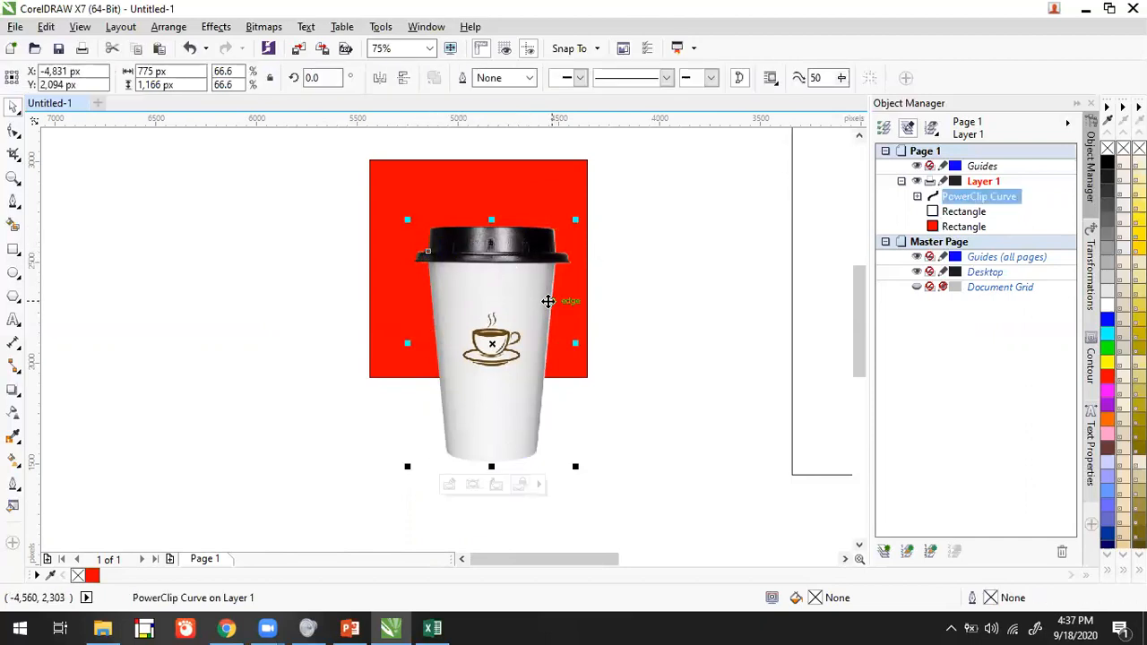
# Switch to Chrome and search Google Images for "coffee cup png".
pyautogui.hotkey('alt', 'Tab')
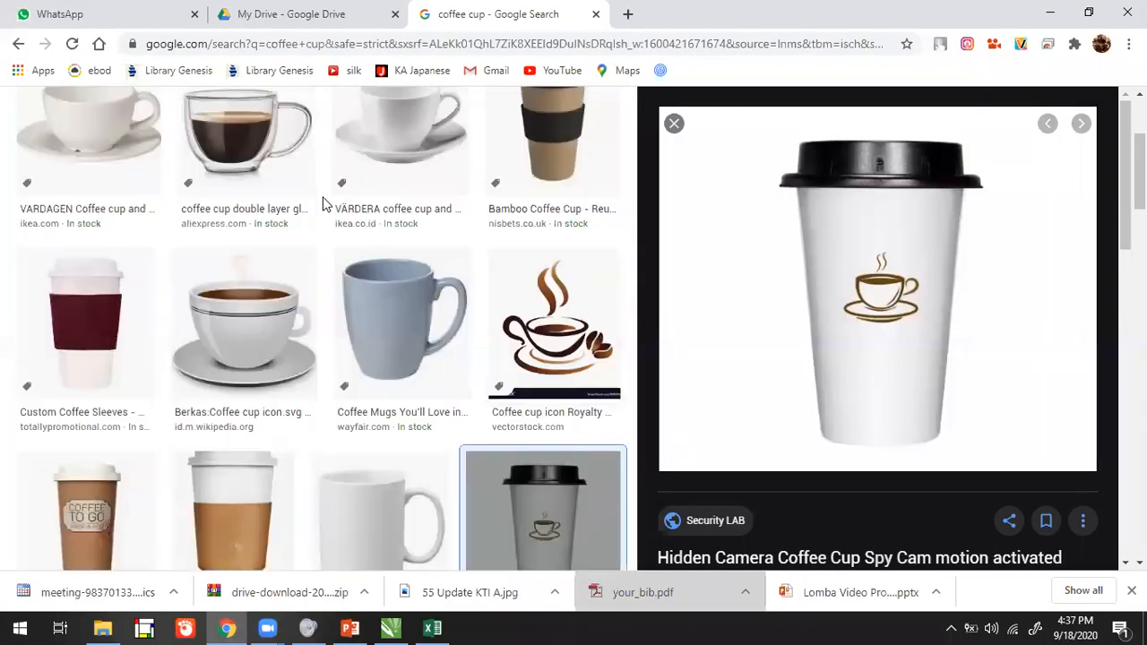
pyautogui.click(323, 121)
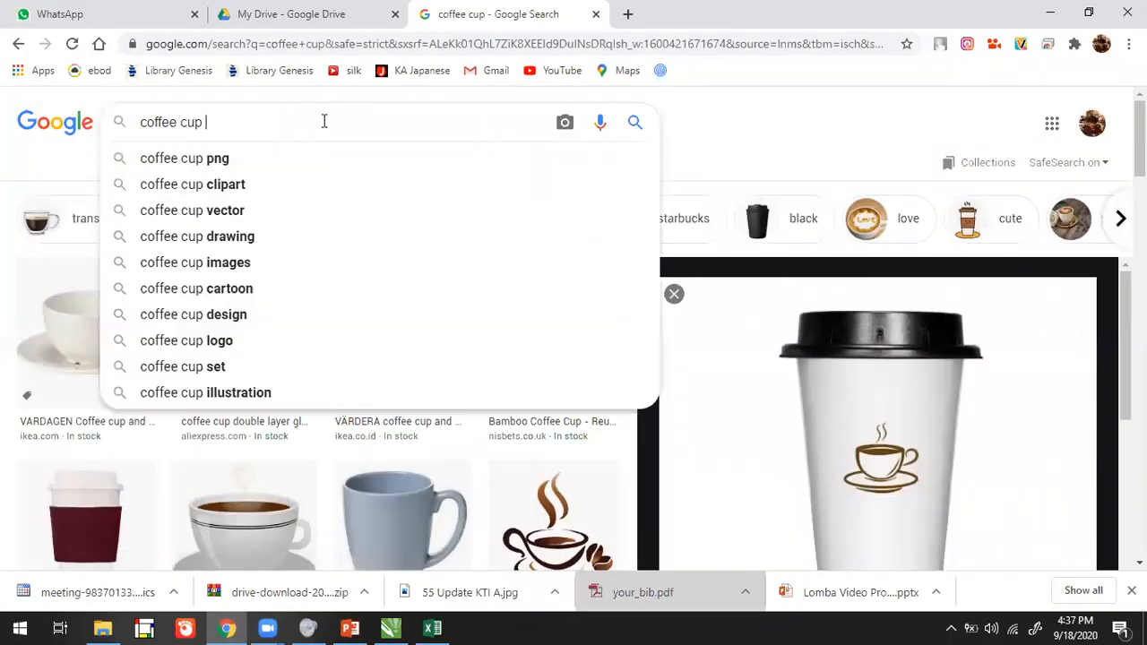
pyautogui.write('png')
pyautogui.press('Return')
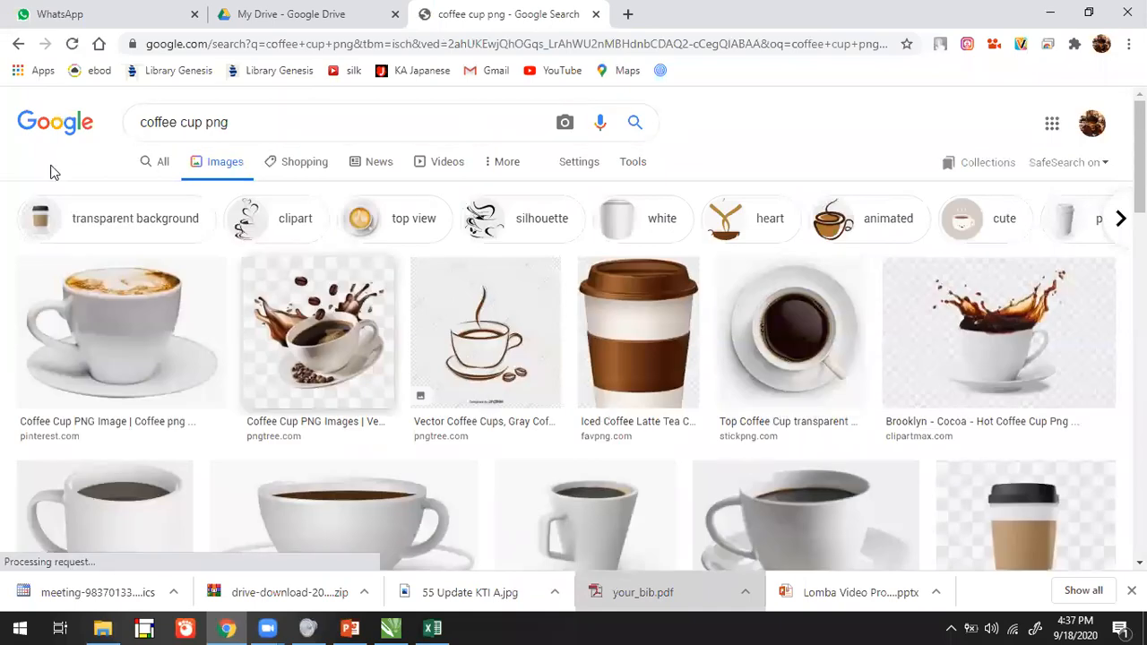
# Open the Pngtree source page of the brown-sleeved takeaway cup result and dismiss the registration pop-up.
pyautogui.scroll(-1, 402, 228)
pyautogui.scroll(-1, 401, 228)
pyautogui.click(1009, 346)
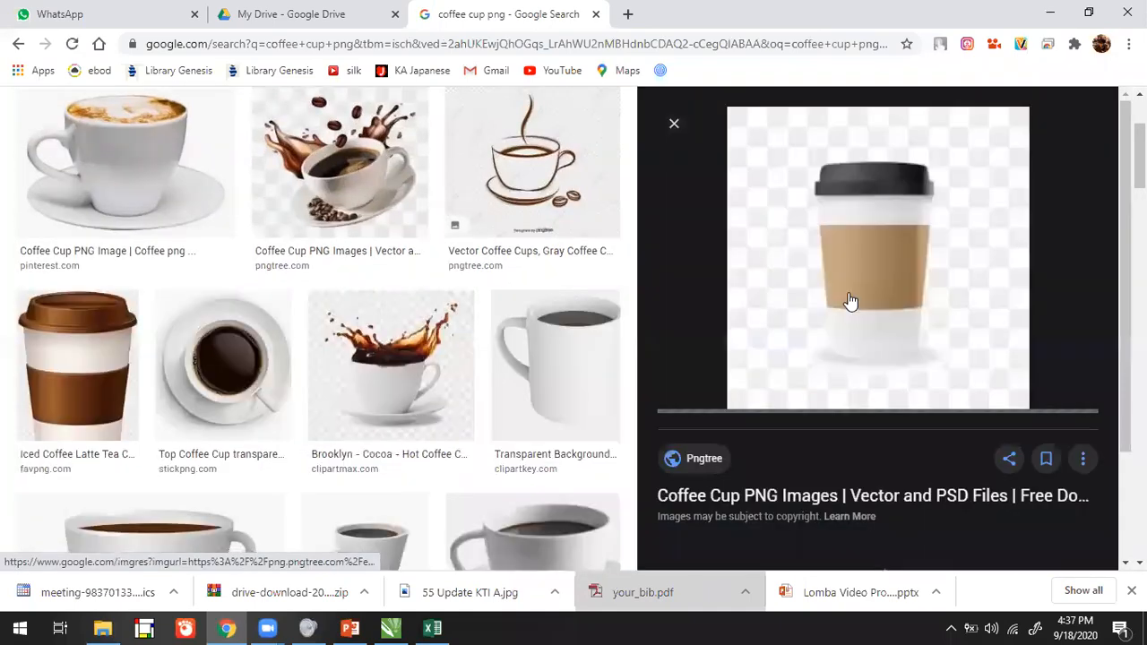
pyautogui.click(718, 461)
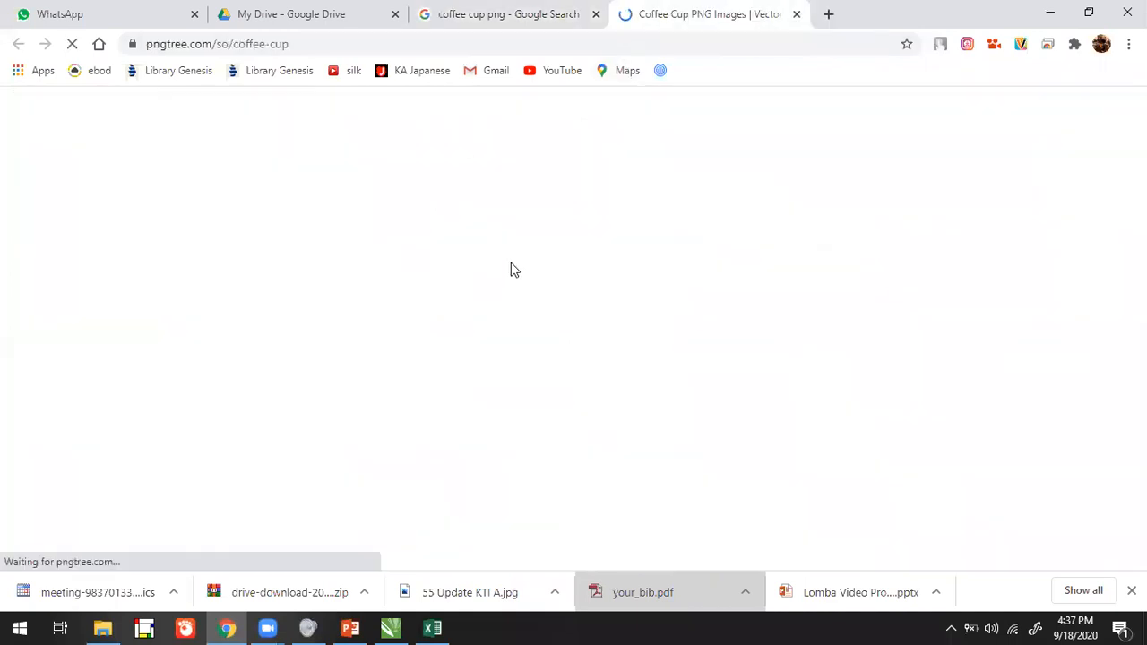
pyautogui.scroll(-1, 476, 188)
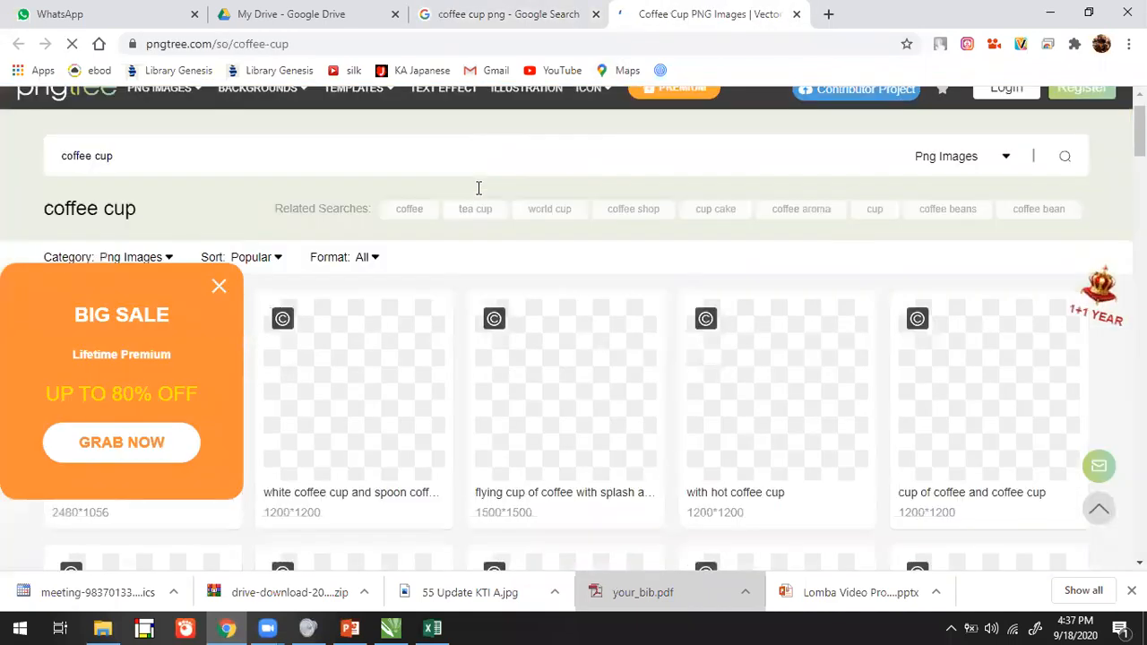
pyautogui.click(219, 286)
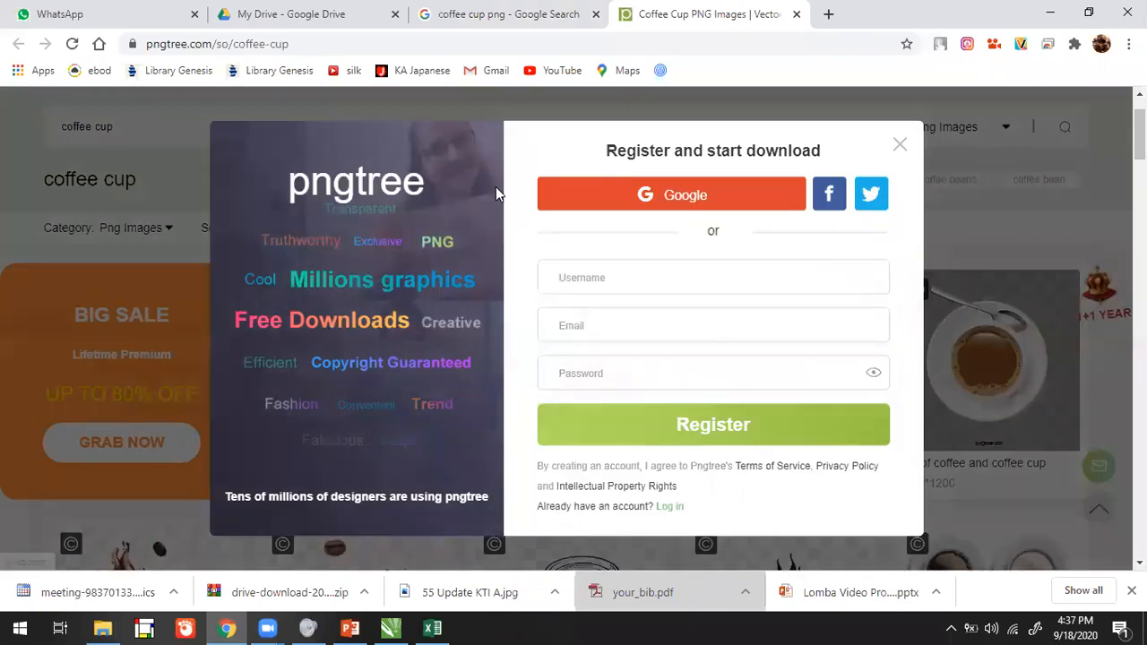
pyautogui.click(900, 146)
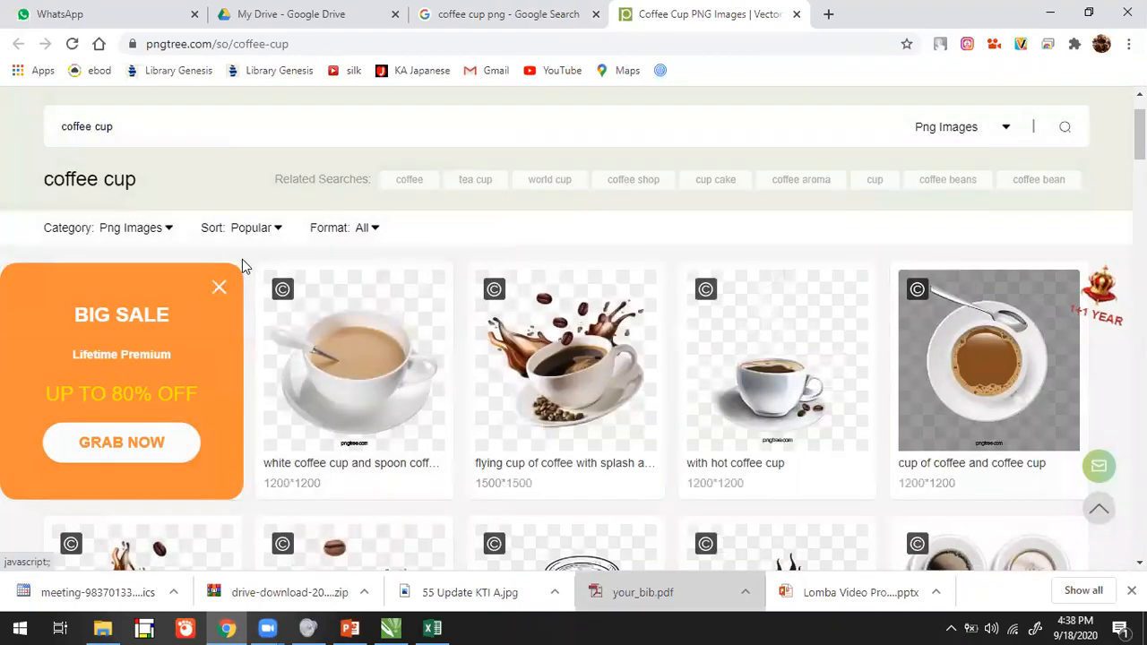
# Request the PNG of the white minimalist simulation coffee cup and sign in to Pngtree with the Google account.
pyautogui.scroll(-1, 269, 242)
pyautogui.scroll(-6, 279, 234)
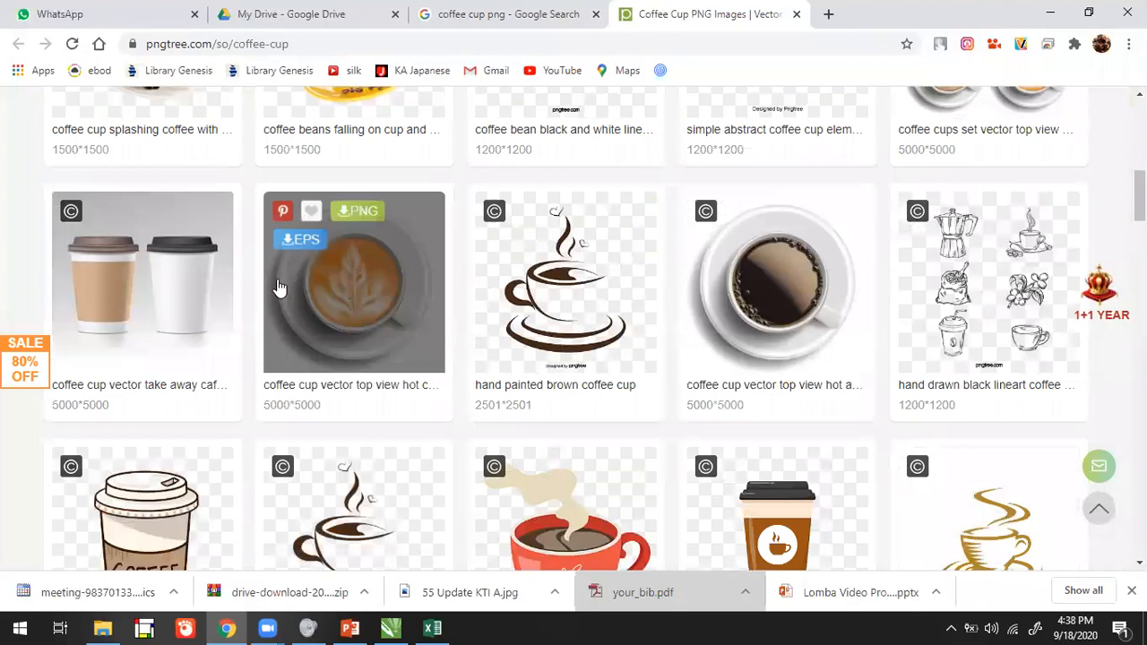
pyautogui.scroll(-3, 277, 286)
pyautogui.scroll(-3, 512, 287)
pyautogui.moveTo(975, 350)
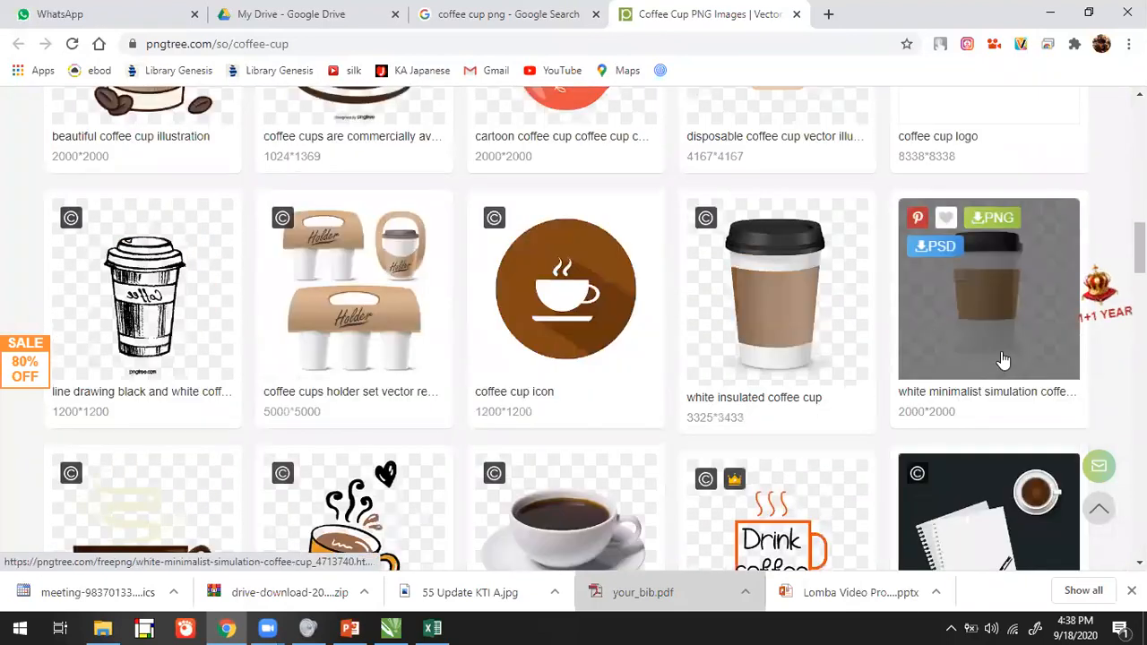
pyautogui.click(991, 223)
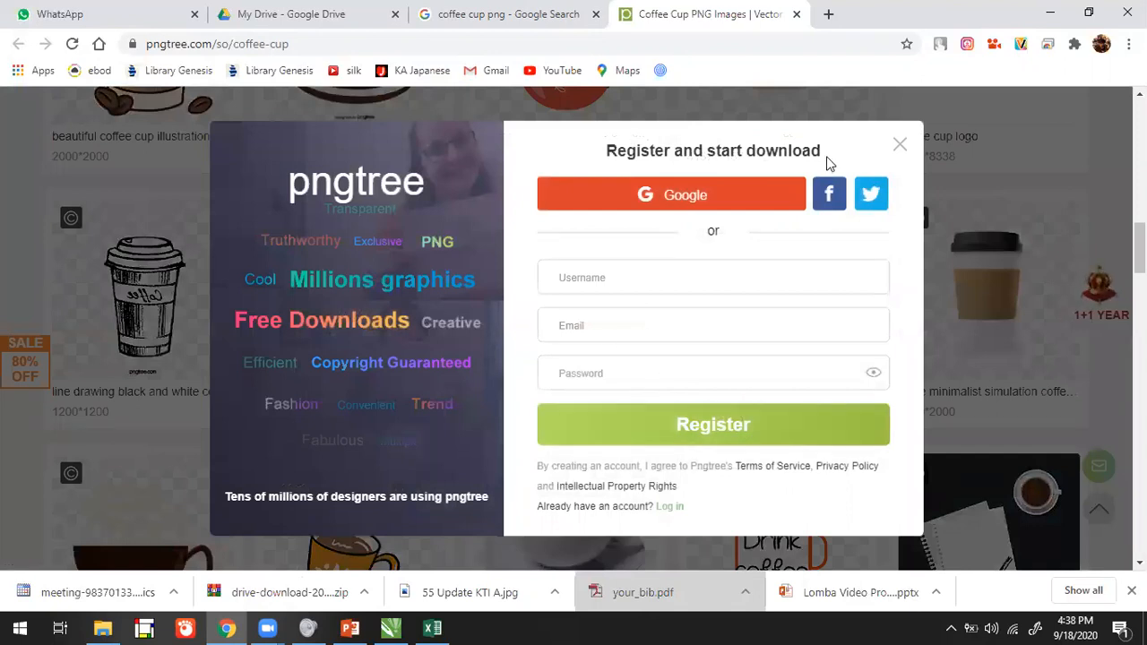
pyautogui.click(548, 212)
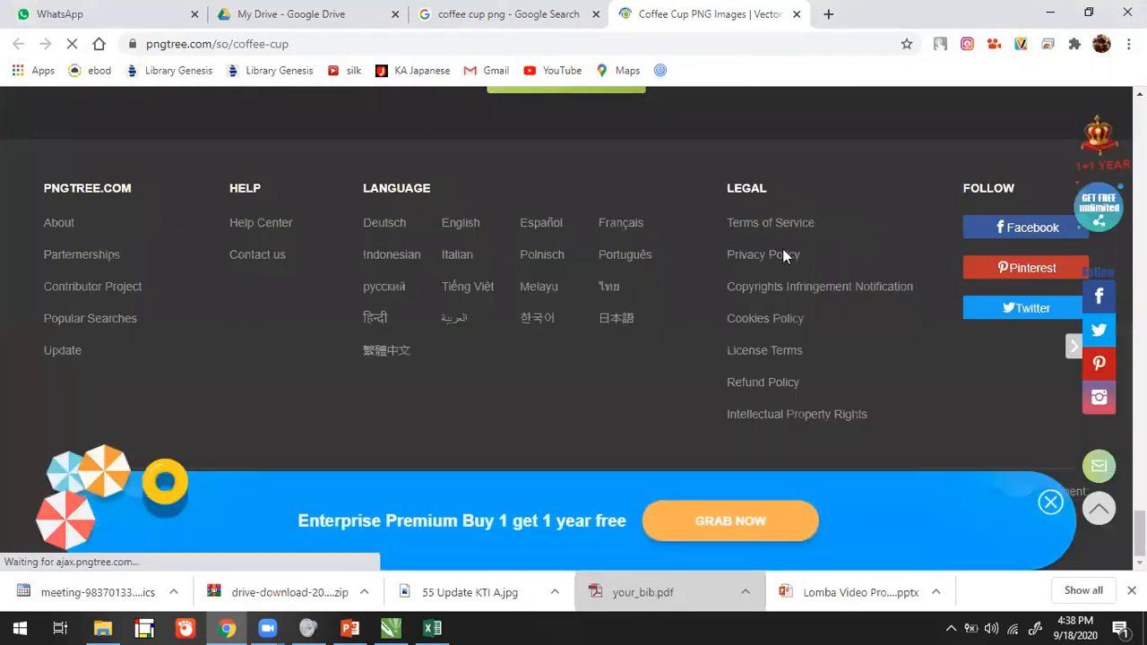
# Close the anniversary sales pop-up covering the coffee cup results.
pyautogui.scroll(-8, 794, 318)
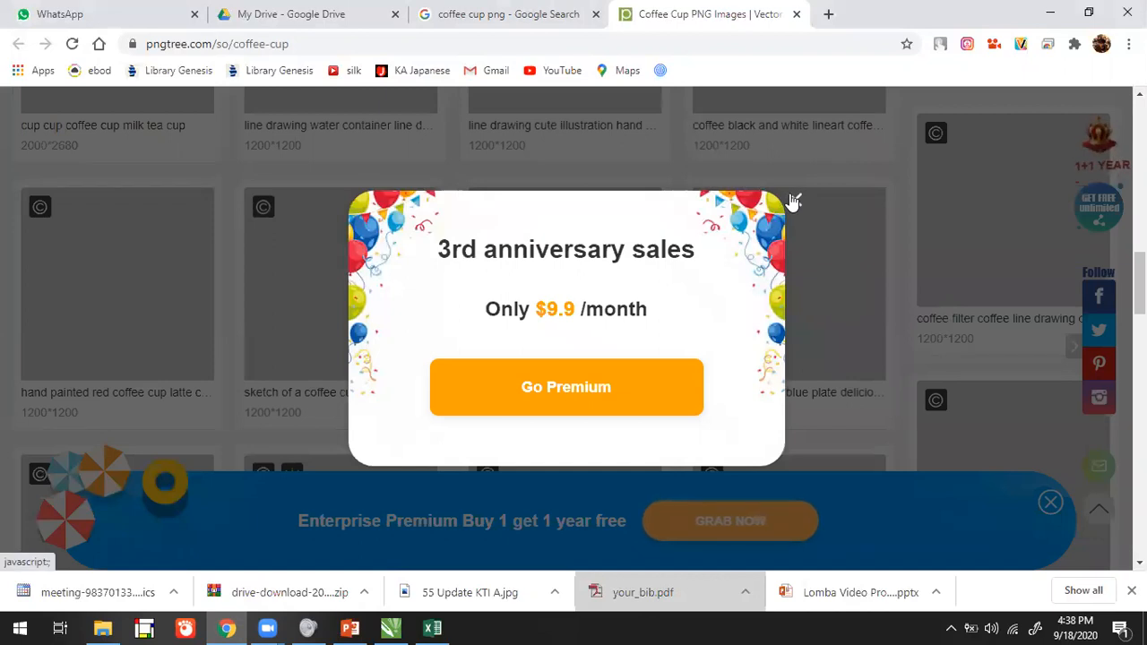
pyautogui.click(794, 202)
pyautogui.scroll(10, 851, 284)
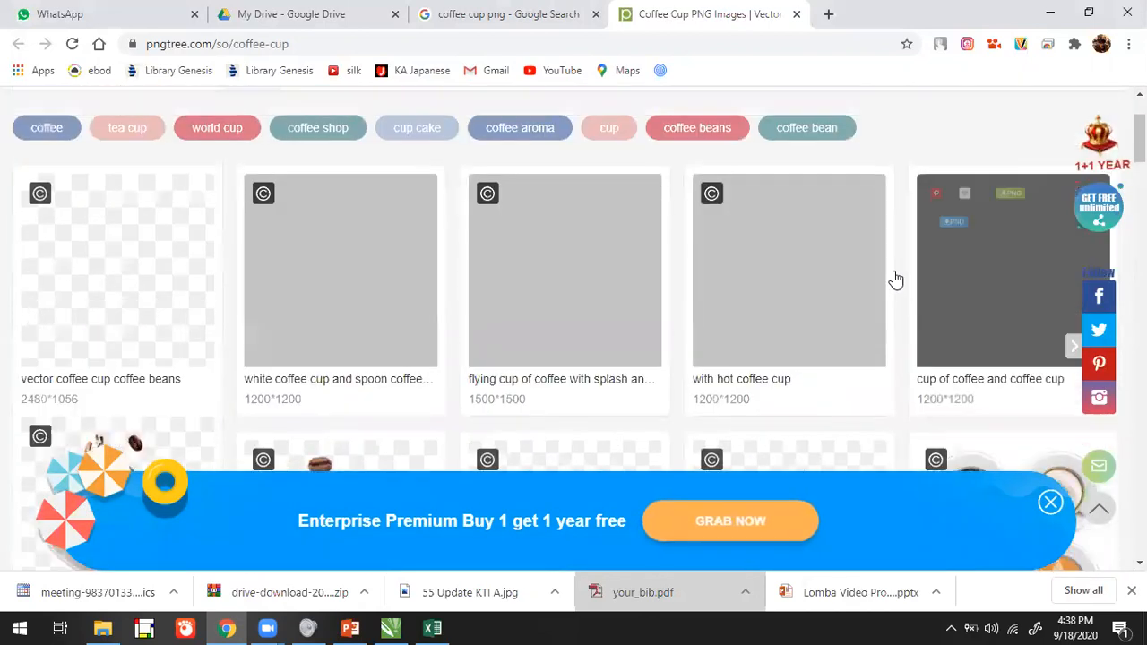
# Download the white insulated coffee cup as a free PNG and show the downloaded file in its folder.
pyautogui.scroll(-7, 894, 277)
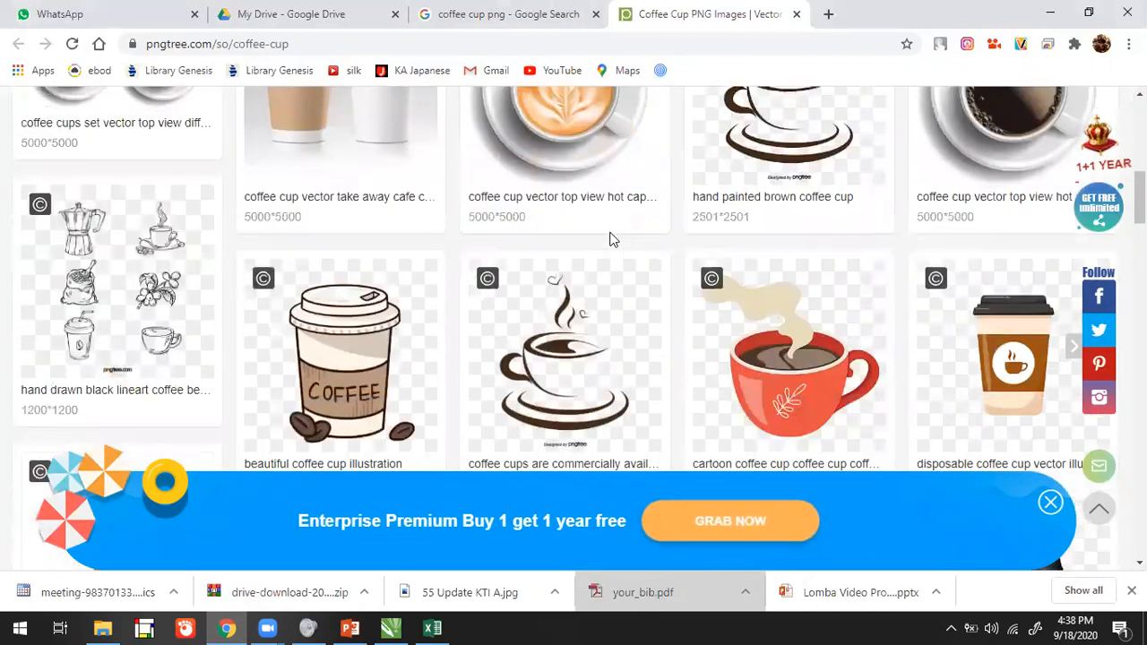
pyautogui.scroll(-3, 613, 239)
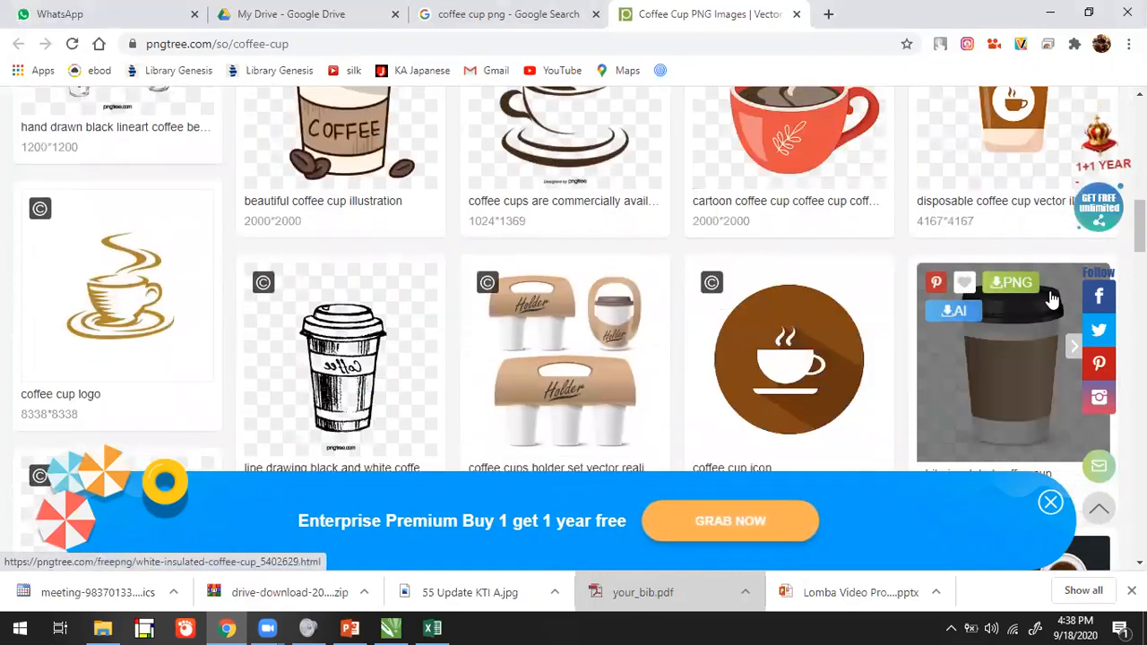
pyautogui.click(1013, 283)
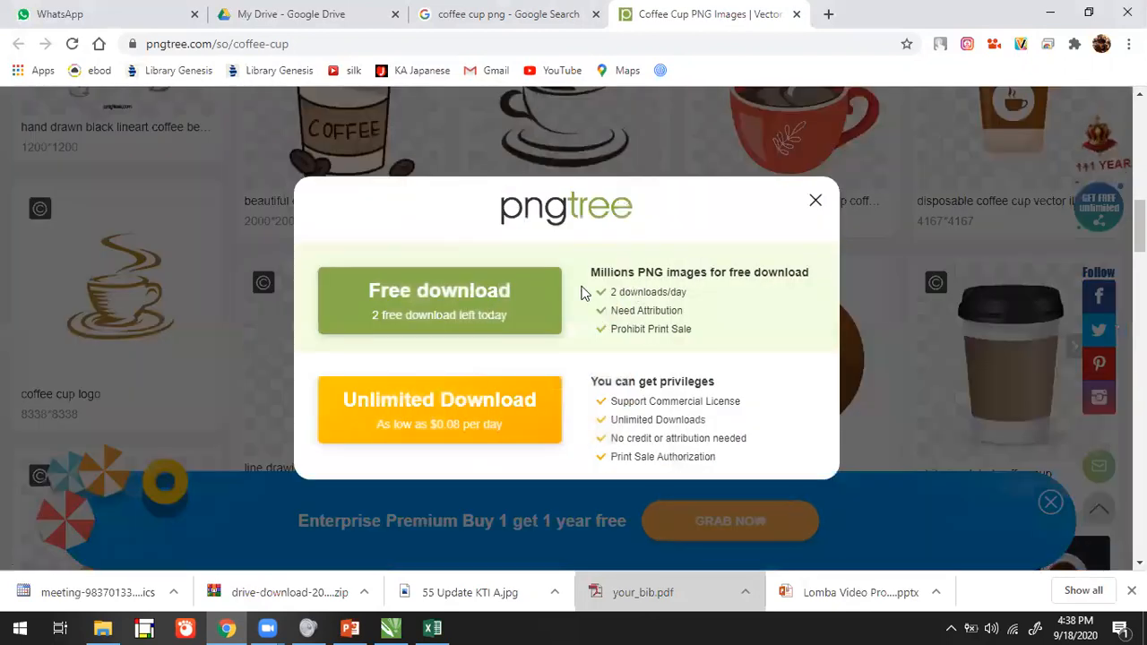
pyautogui.click(391, 294)
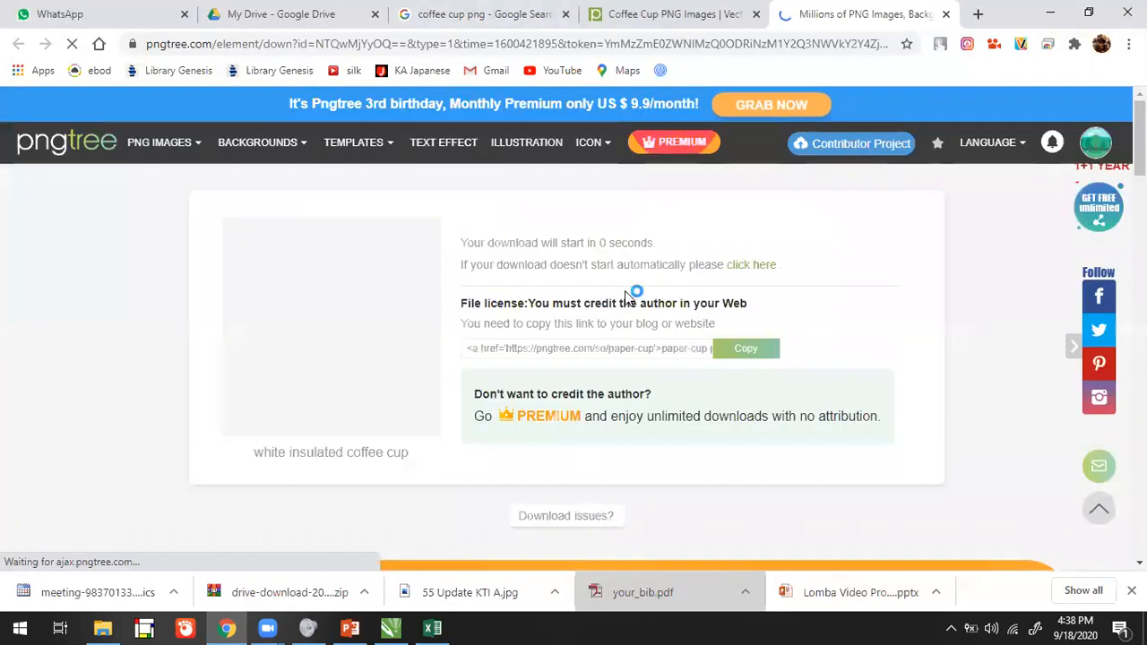
pyautogui.click(174, 594)
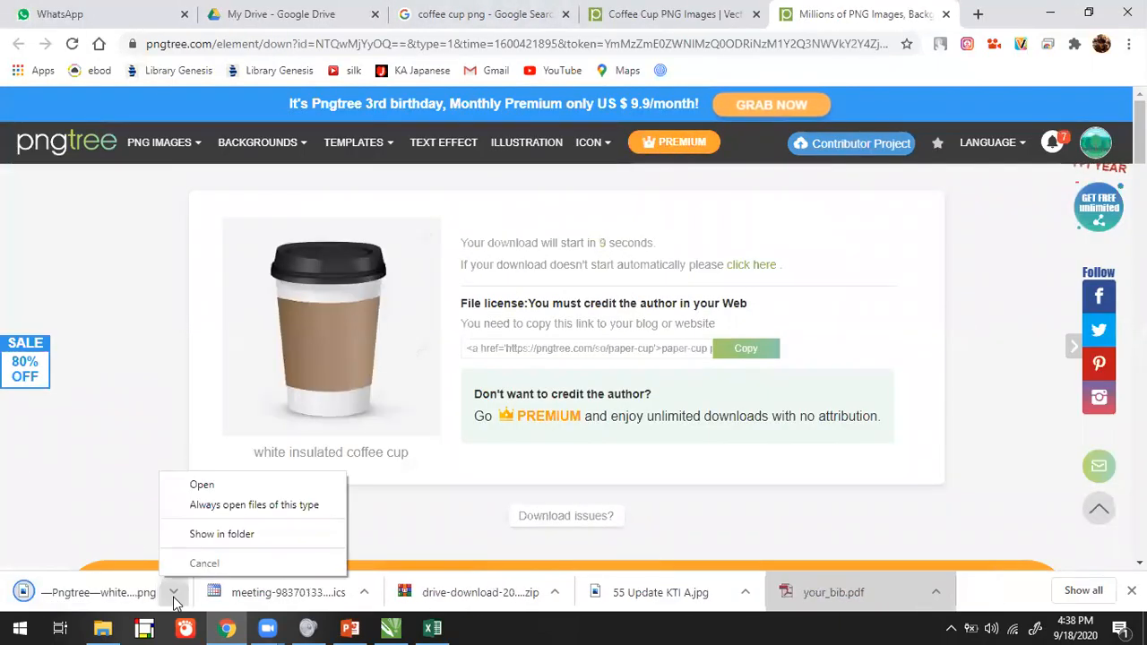
pyautogui.click(230, 532)
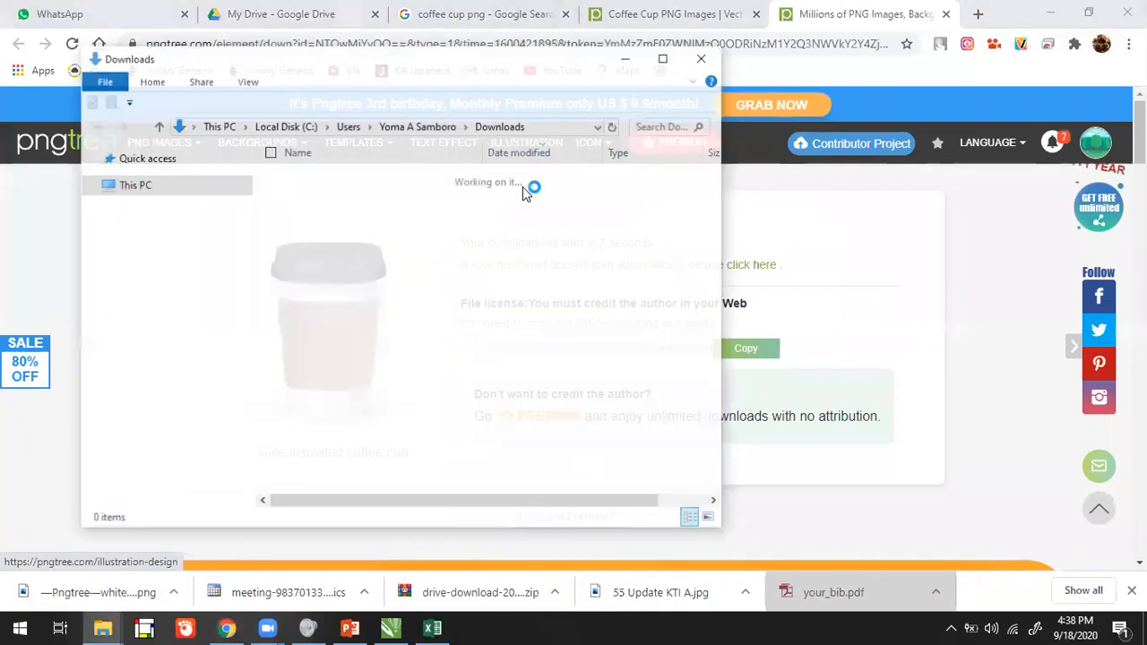
# Switch to CorelDRAW and import the downloaded white insulated coffee cup PNG into the drawing.
pyautogui.moveTo(331, 200); pyautogui.dragTo(270, 289)
pyautogui.hotkey('alt', 'Tab')
pyautogui.hotkey('alt', 'Tab')
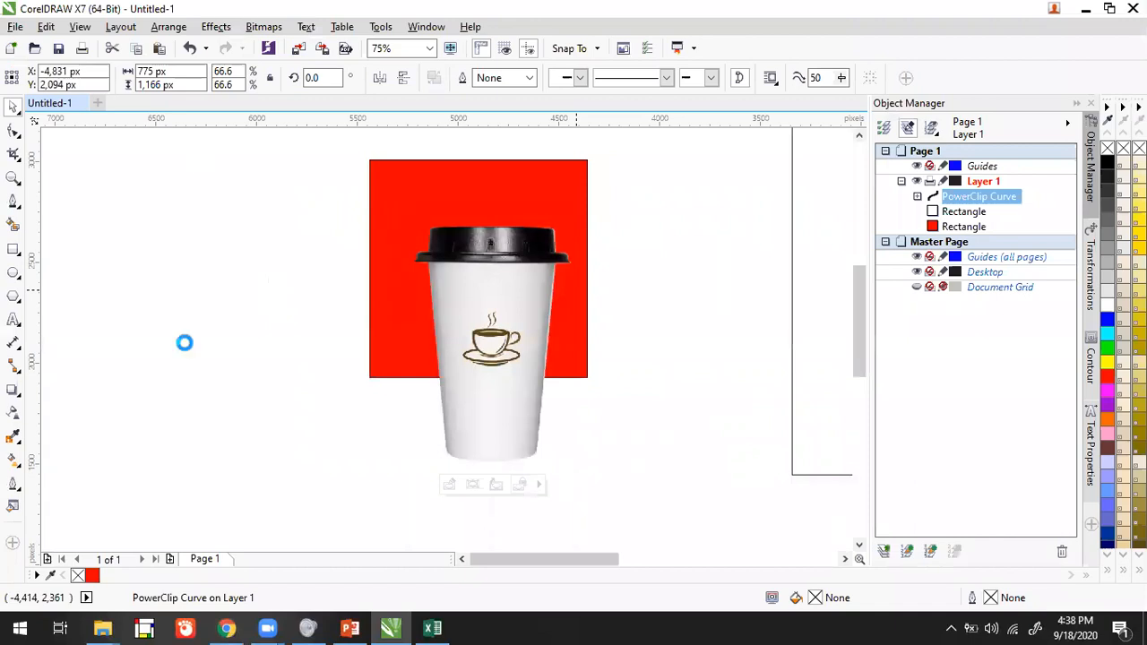
pyautogui.scroll(-3, 258, 282)
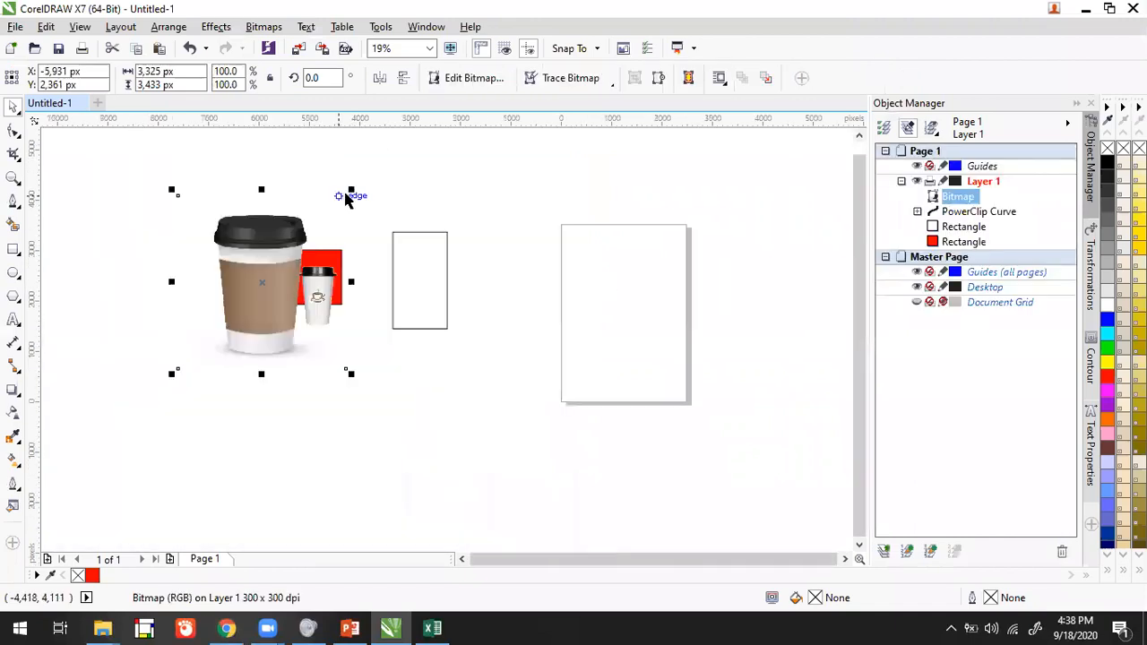
# Scale down the imported brown-sleeved cup and move the clipped white cup away from the red square.
pyautogui.moveTo(349, 193); pyautogui.dragTo(335, 346)
pyautogui.scroll(3, 266, 269)
pyautogui.click(506, 430)
pyautogui.moveTo(482, 385); pyautogui.dragTo(709, 413)
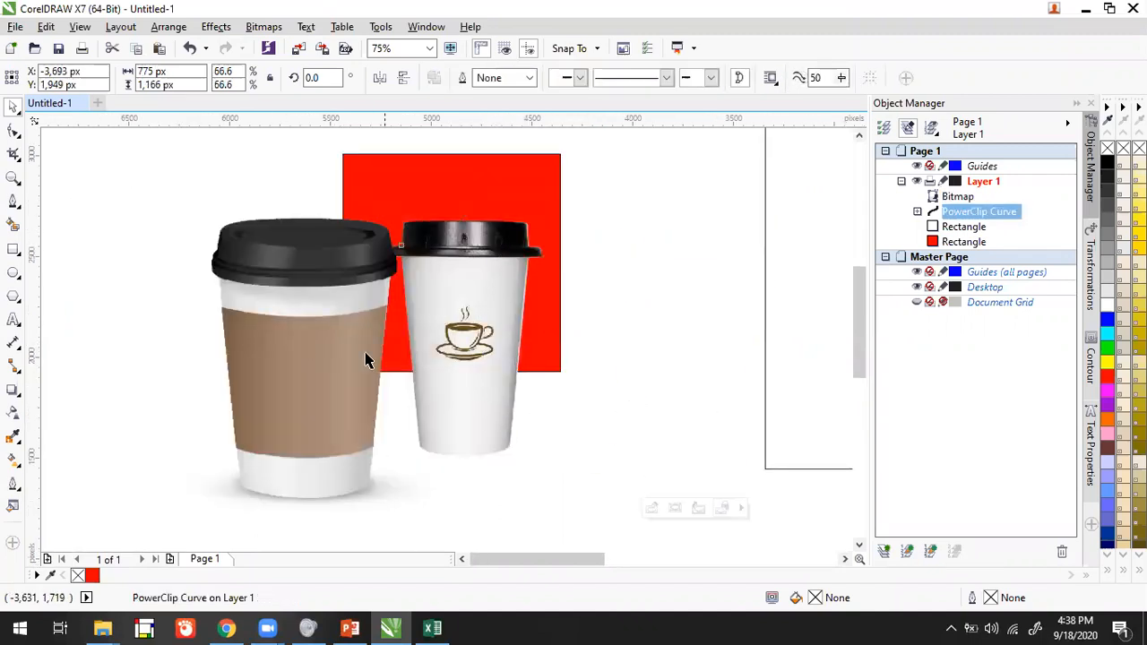
# Shrink the brown-sleeved cup image to about 1,171 × 1,209 px over the red square and move the white cup clear on the other side.
pyautogui.click(310, 417)
pyautogui.moveTo(483, 174); pyautogui.dragTo(379, 277)
pyautogui.moveTo(271, 375); pyautogui.dragTo(458, 294)
pyautogui.moveTo(425, 371); pyautogui.dragTo(430, 414)
pyautogui.moveTo(695, 377); pyautogui.dragTo(114, 315)
# Fill the red square with grey (#B3B3B3) and shift the brown-sleeved cup up over its lower half.
pyautogui.click(487, 188)
pyautogui.click(1108, 263)
pyautogui.click(638, 247)
pyautogui.click(467, 409)
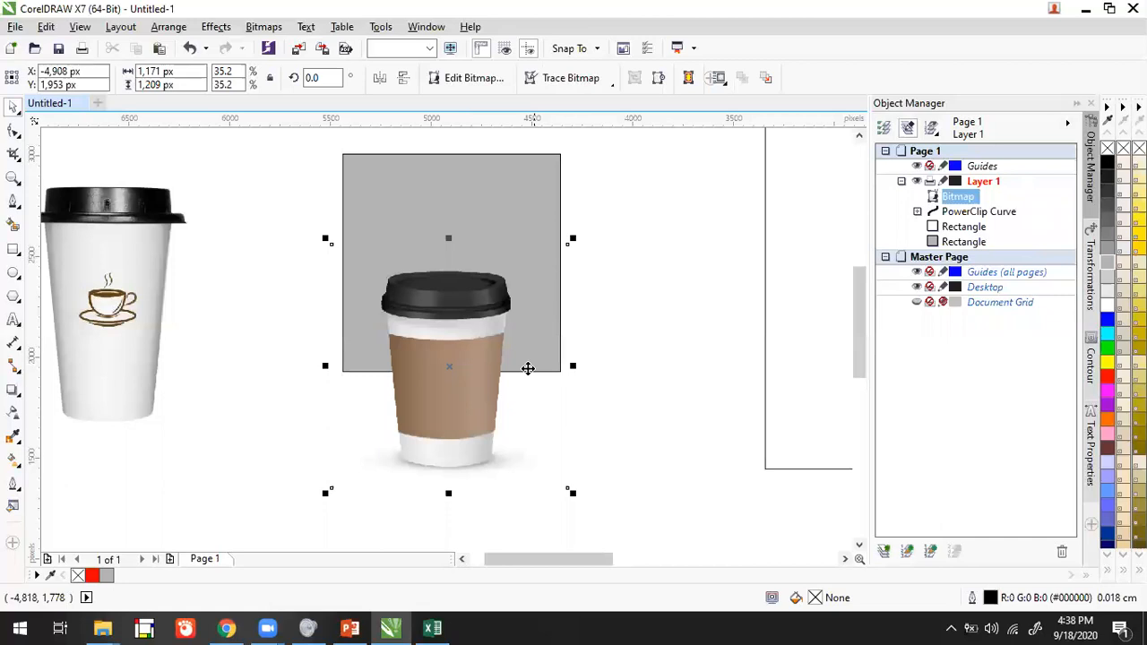
pyautogui.moveTo(464, 406); pyautogui.dragTo(471, 378)
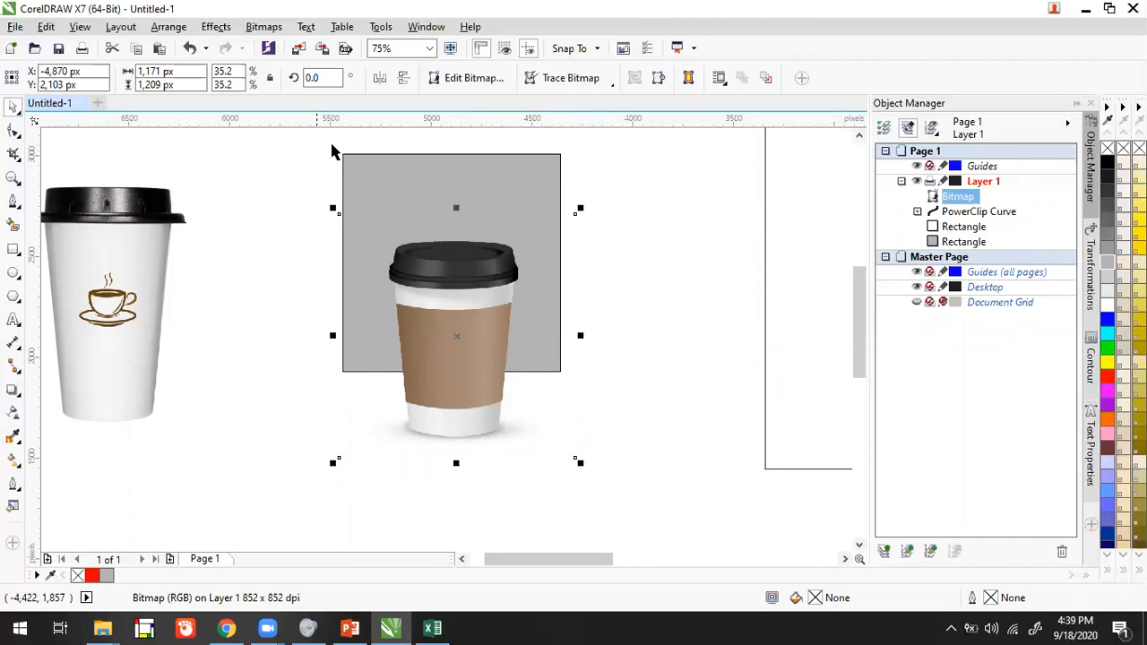
# PowerClip the brown-sleeved cup image inside the grey square frame.
pyautogui.click(674, 305)
pyautogui.click(485, 418)
pyautogui.click(222, 28)
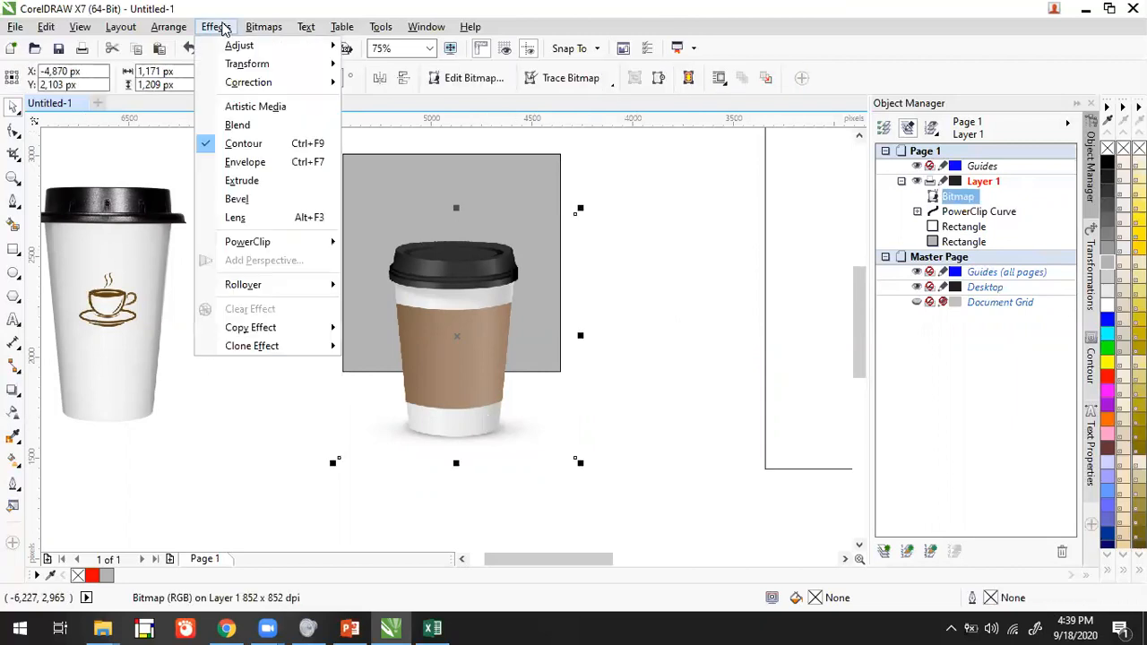
pyautogui.moveTo(280, 246)
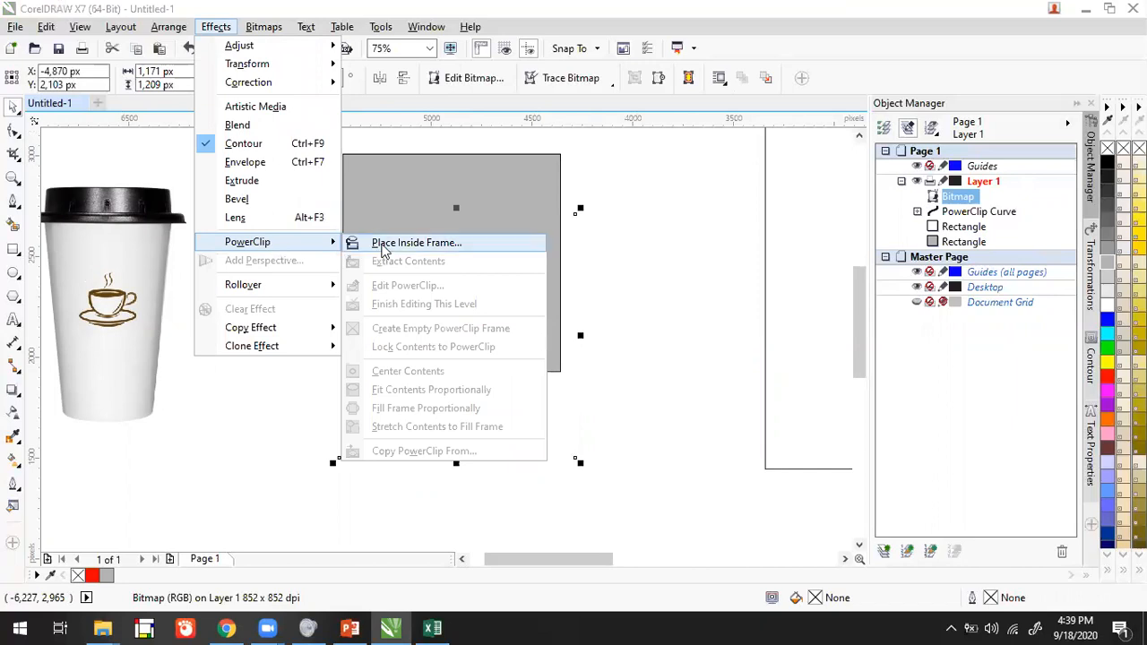
pyautogui.click(381, 244)
pyautogui.click(392, 180)
pyautogui.click(699, 248)
# Remove the outline from the grey square frame holding the cup.
pyautogui.click(548, 261)
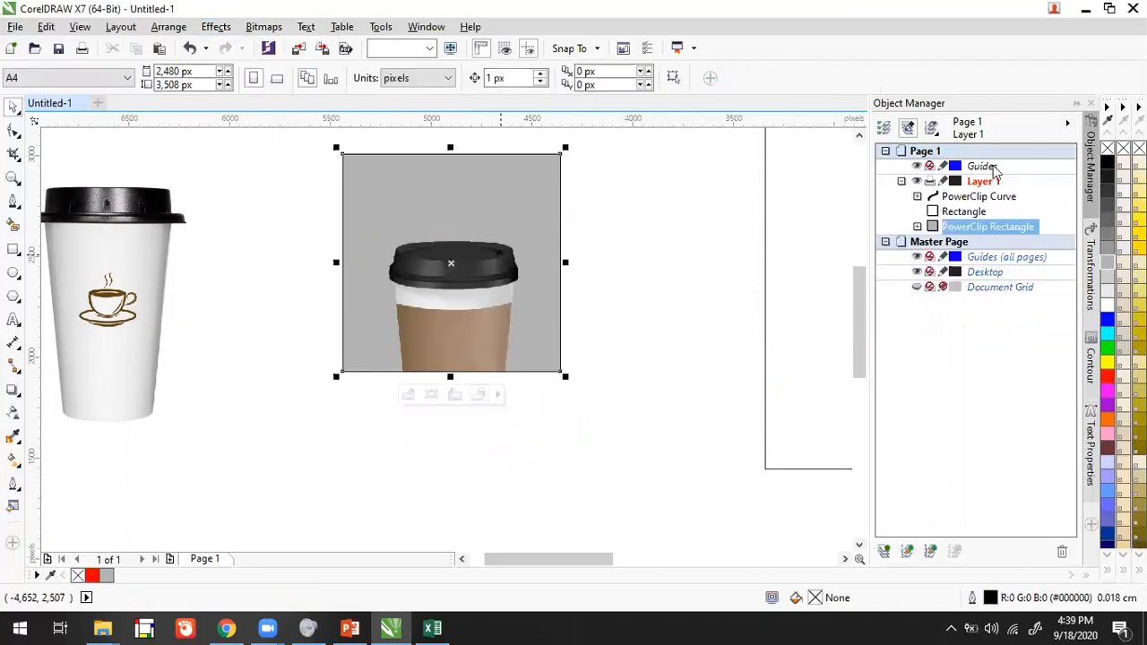
pyautogui.click(687, 183)
pyautogui.scroll(2, 422, 218)
pyautogui.scroll(-2, 298, 161)
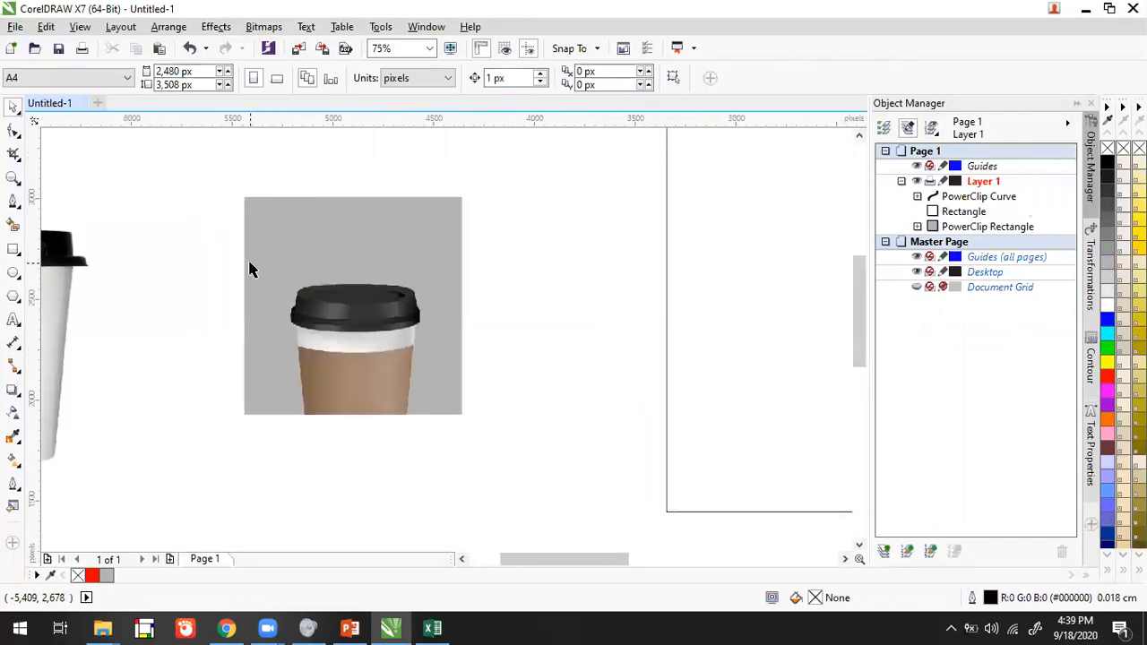
pyautogui.scroll(1, 341, 278)
pyautogui.scroll(-1, 381, 261)
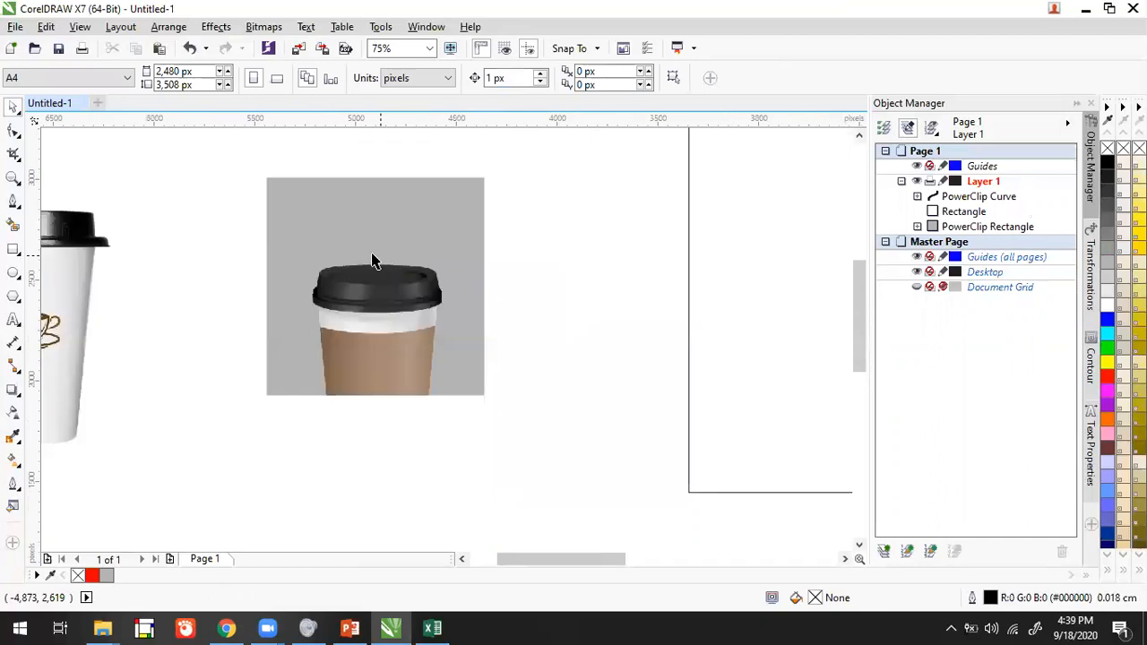
pyautogui.scroll(1, 394, 277)
pyautogui.scroll(-1, 398, 286)
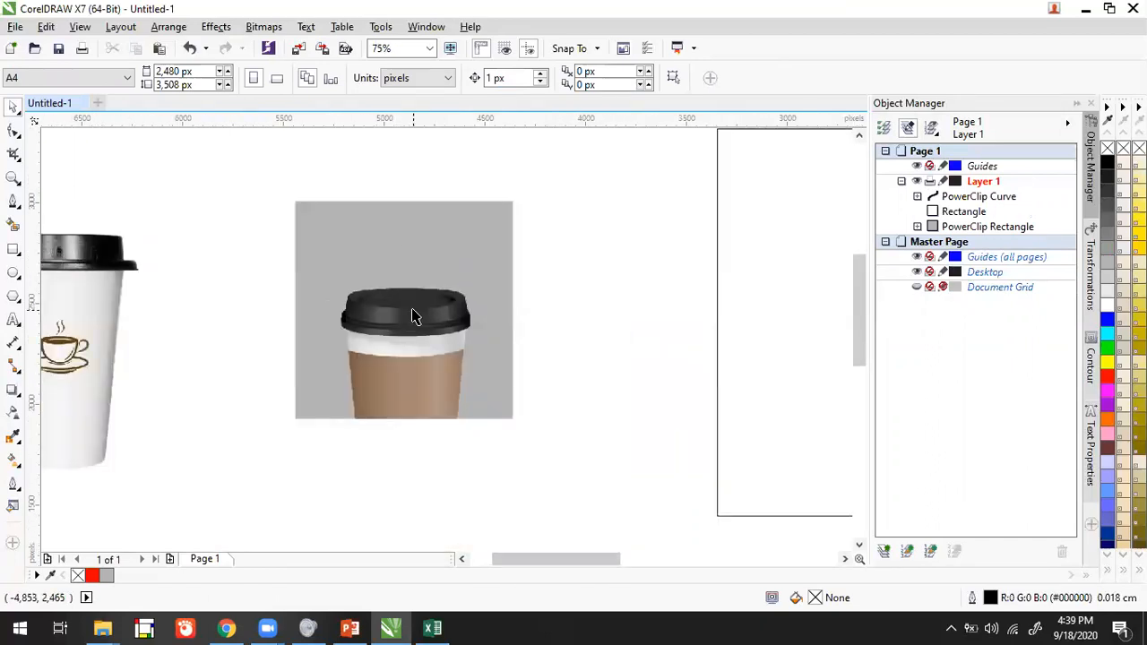
pyautogui.click(413, 313)
pyautogui.click(538, 302)
# Add the artistic text "KOPIKU" at 24 pt between the white cup and the grey square.
pyautogui.click(14, 320)
pyautogui.click(206, 315)
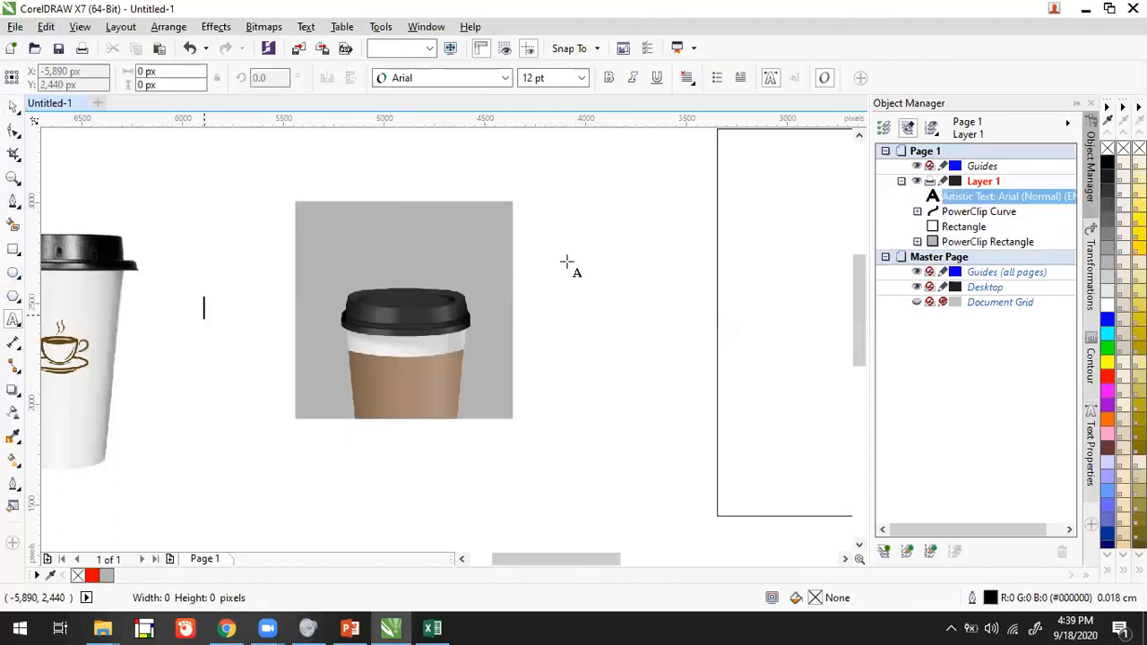
pyautogui.write('COF')
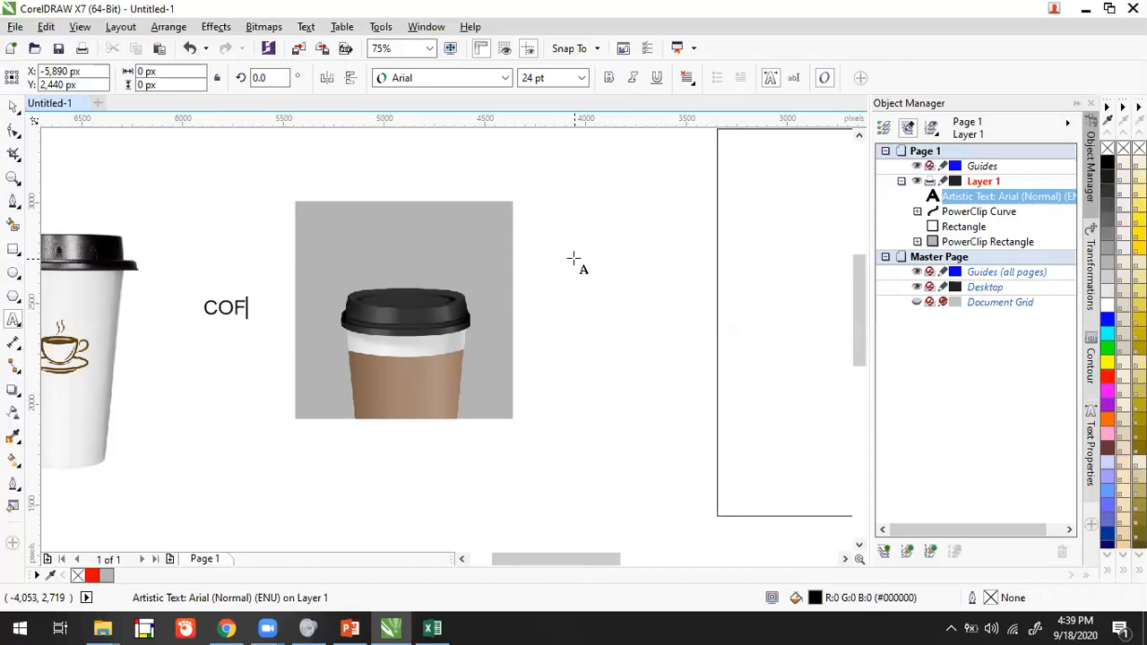
pyautogui.write('KOPIKU')
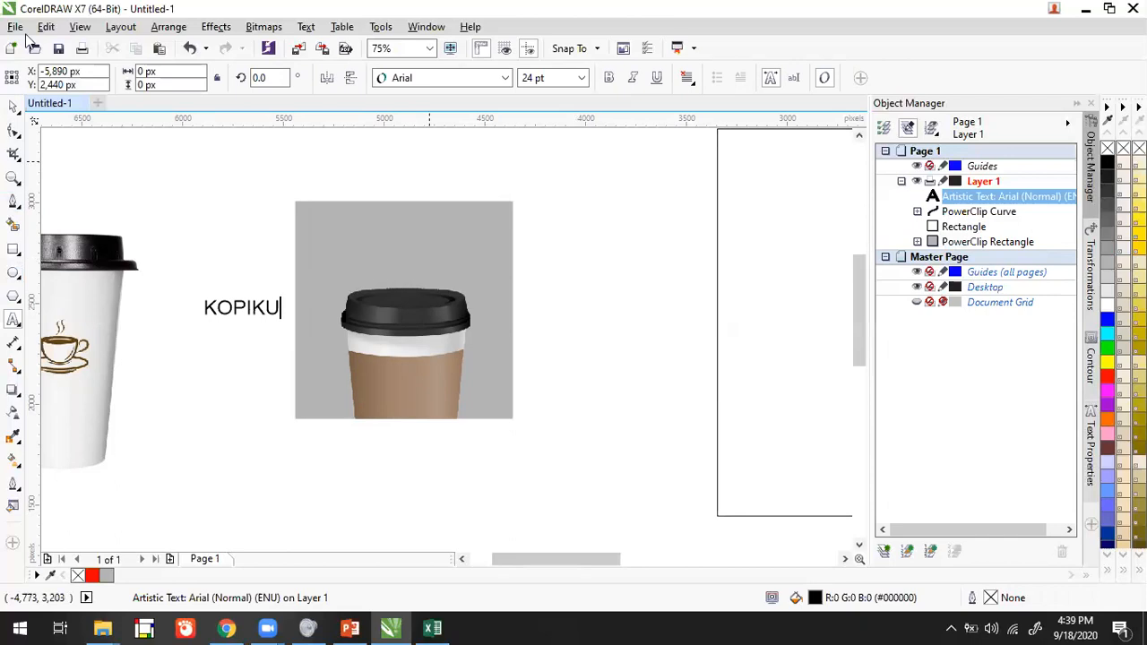
pyautogui.click(13, 108)
# Enlarge the KOPIKU text to about 62.7 pt and set its font to Raleway (Bold).
pyautogui.click(269, 308)
pyautogui.click(281, 313)
pyautogui.click(278, 316)
pyautogui.moveTo(285, 318); pyautogui.dragTo(401, 345)
pyautogui.click(506, 78)
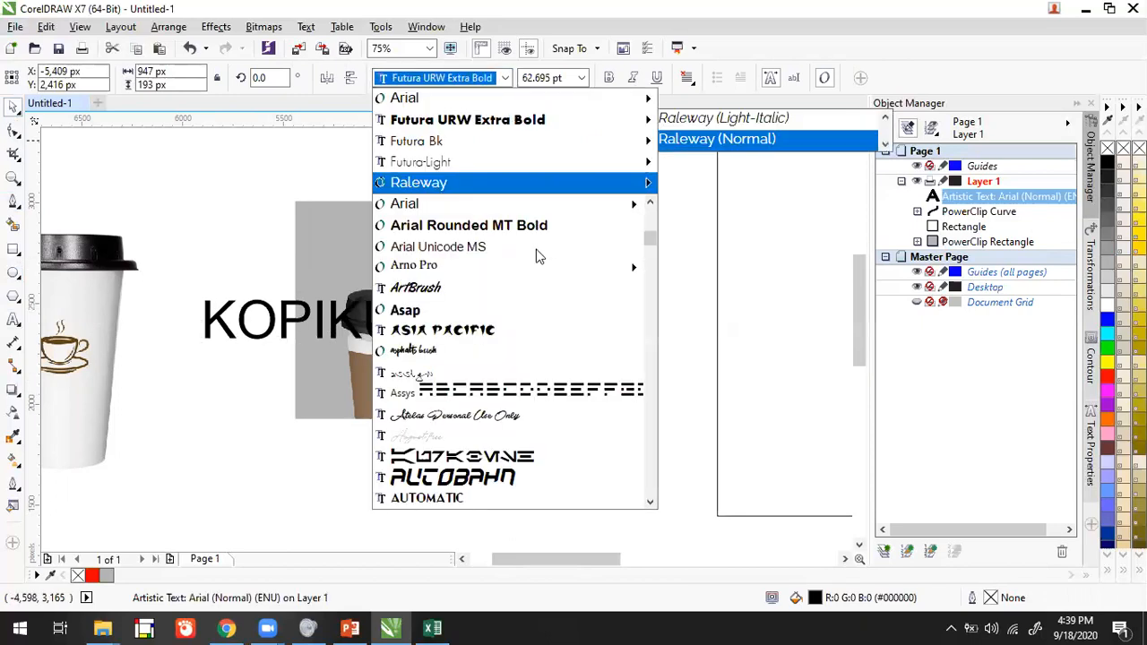
pyautogui.moveTo(524, 128)
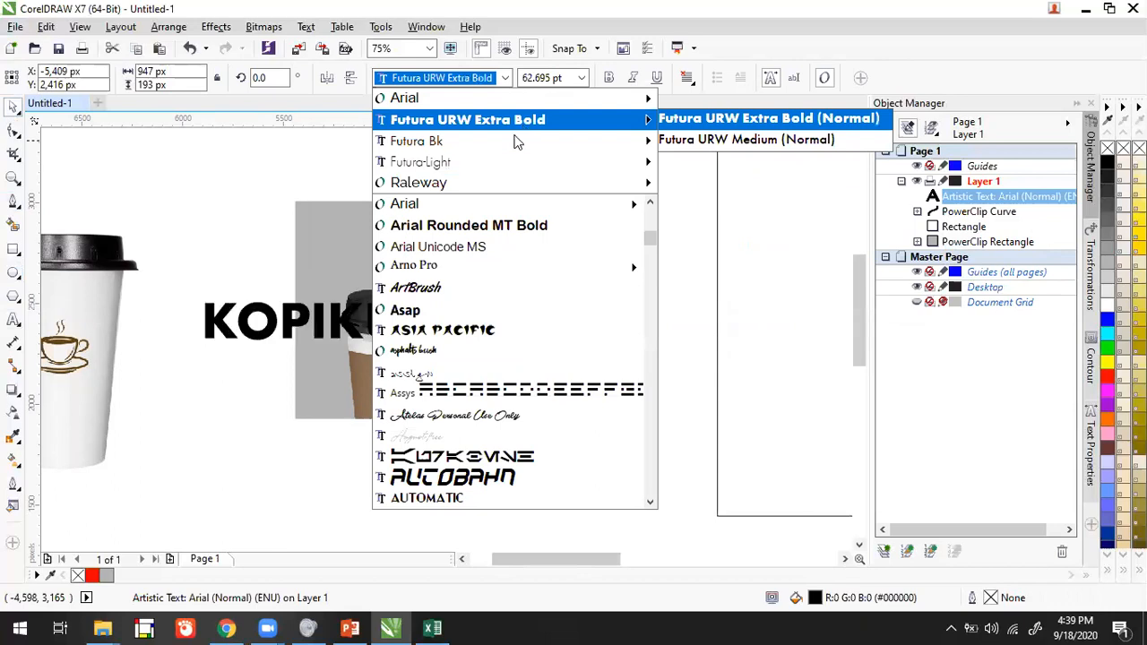
pyautogui.moveTo(495, 185)
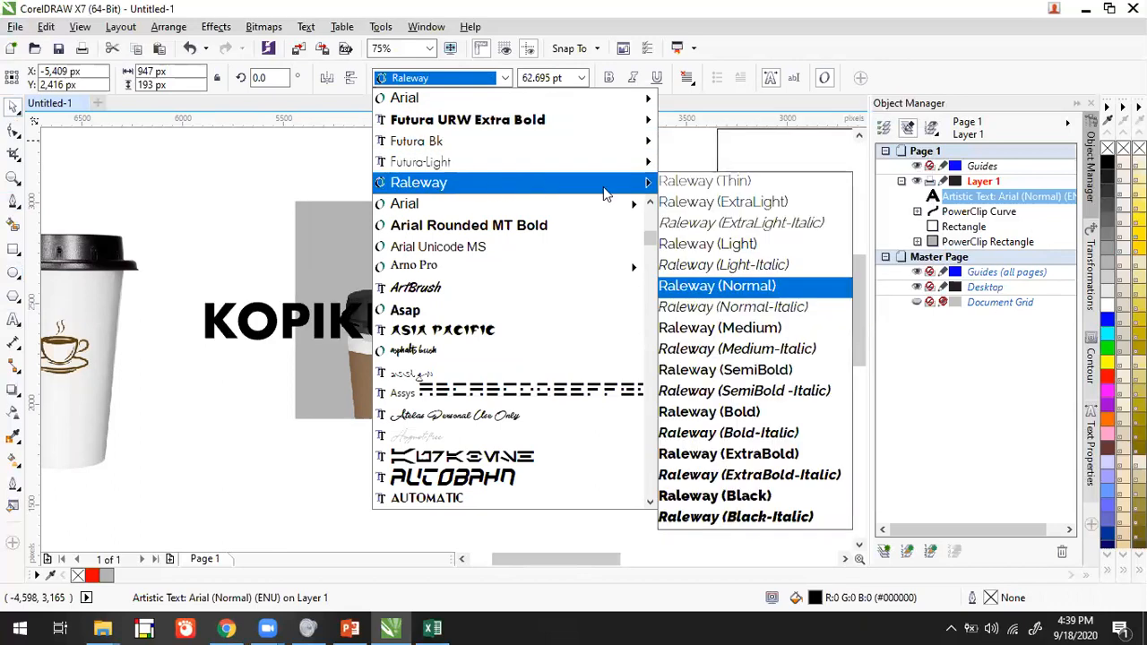
pyautogui.click(709, 411)
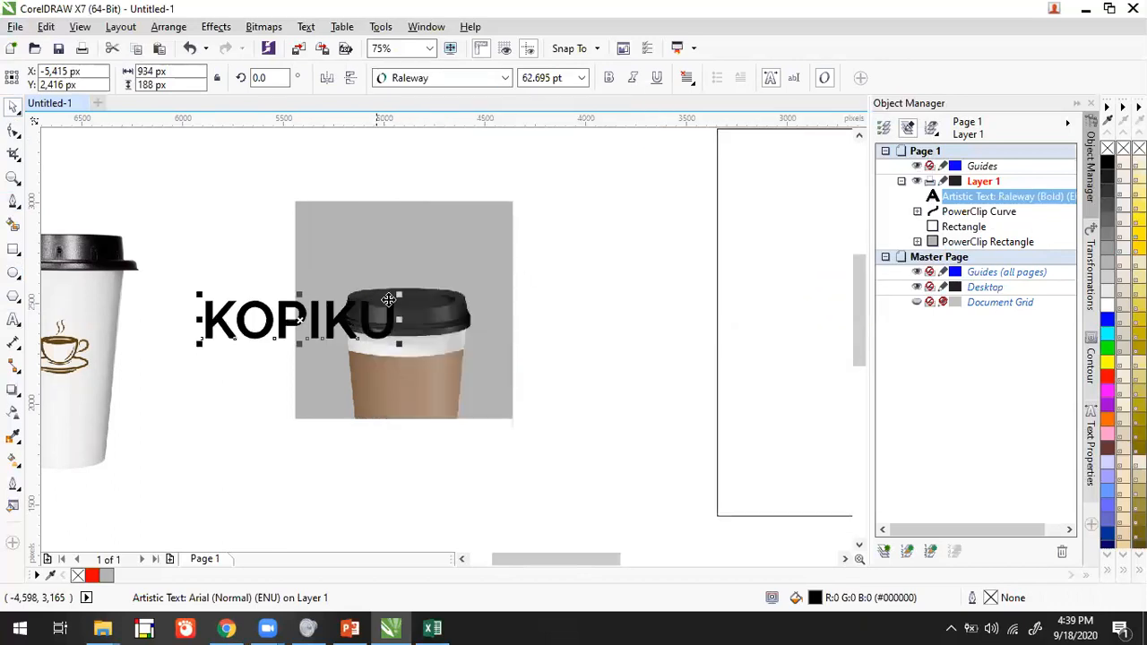
# Place the KOPIKU text above the cup lid in the grey square, coloured white and about 924 px wide.
pyautogui.moveTo(399, 294); pyautogui.dragTo(476, 267)
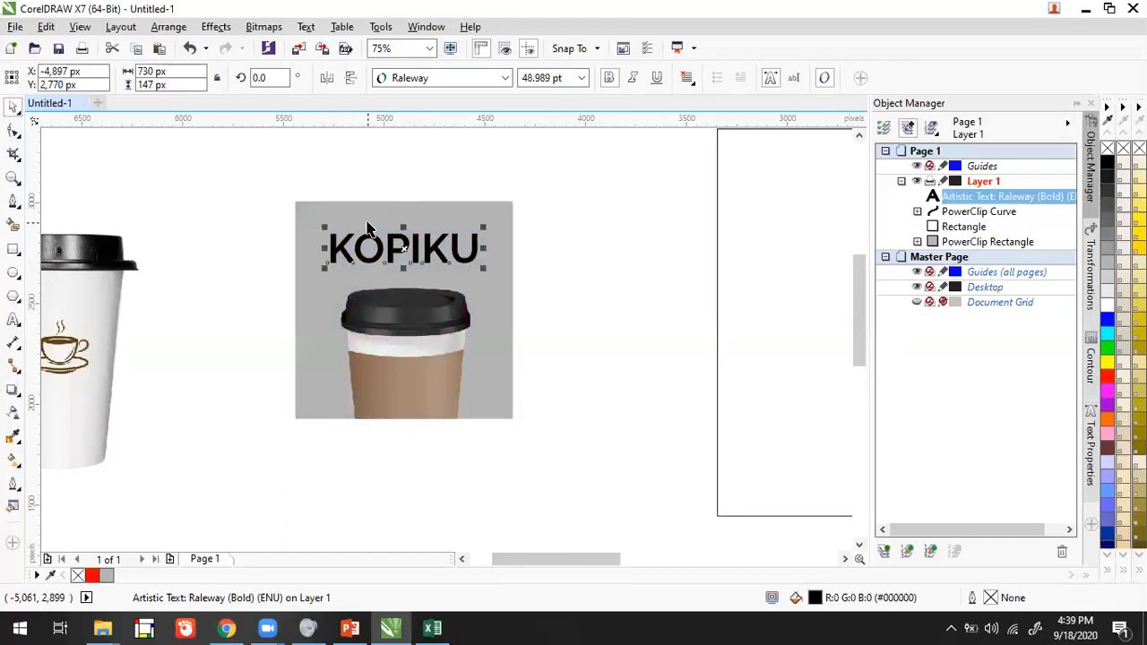
pyautogui.scroll(1, 372, 229)
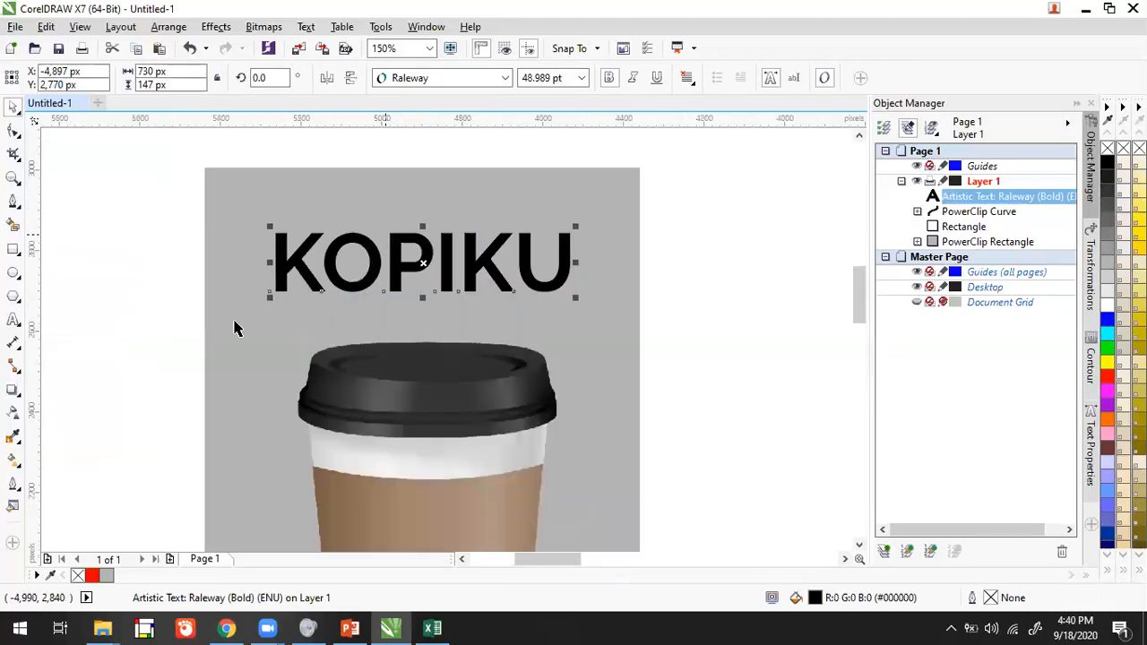
pyautogui.click(1108, 306)
pyautogui.moveTo(576, 296); pyautogui.dragTo(655, 361)
pyautogui.moveTo(569, 269); pyautogui.dragTo(555, 281)
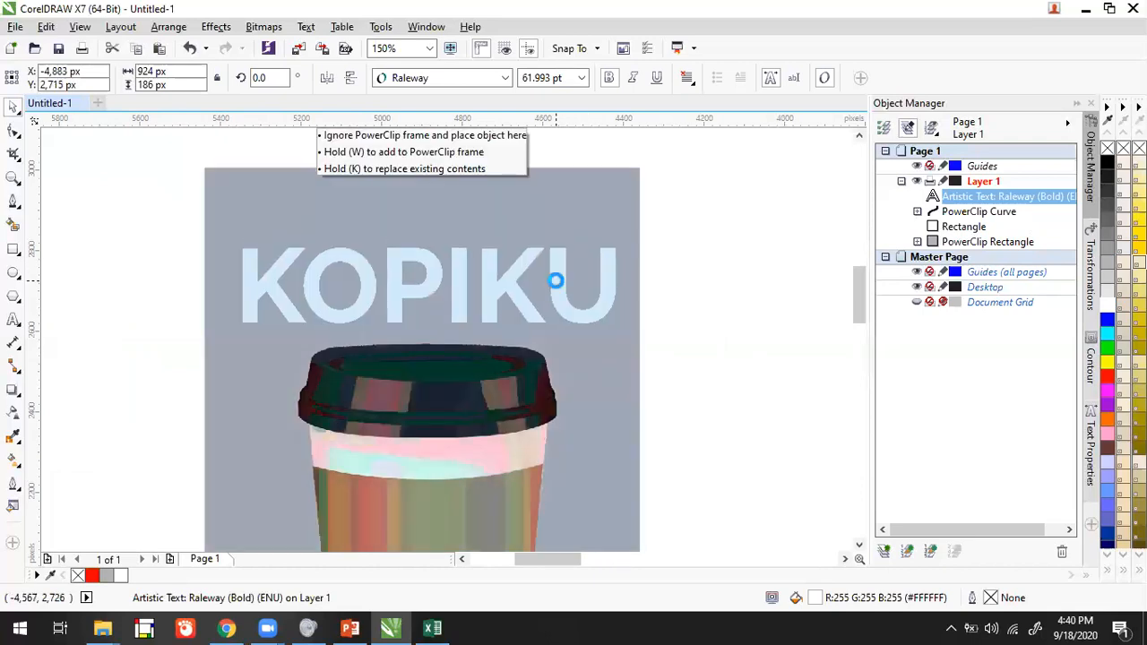
# Lower the KOPIKU text so it overlaps the top of the cup lid and enlarge it to about 934 × 188 px.
pyautogui.moveTo(566, 346); pyautogui.dragTo(423, 305)
pyautogui.click(682, 294)
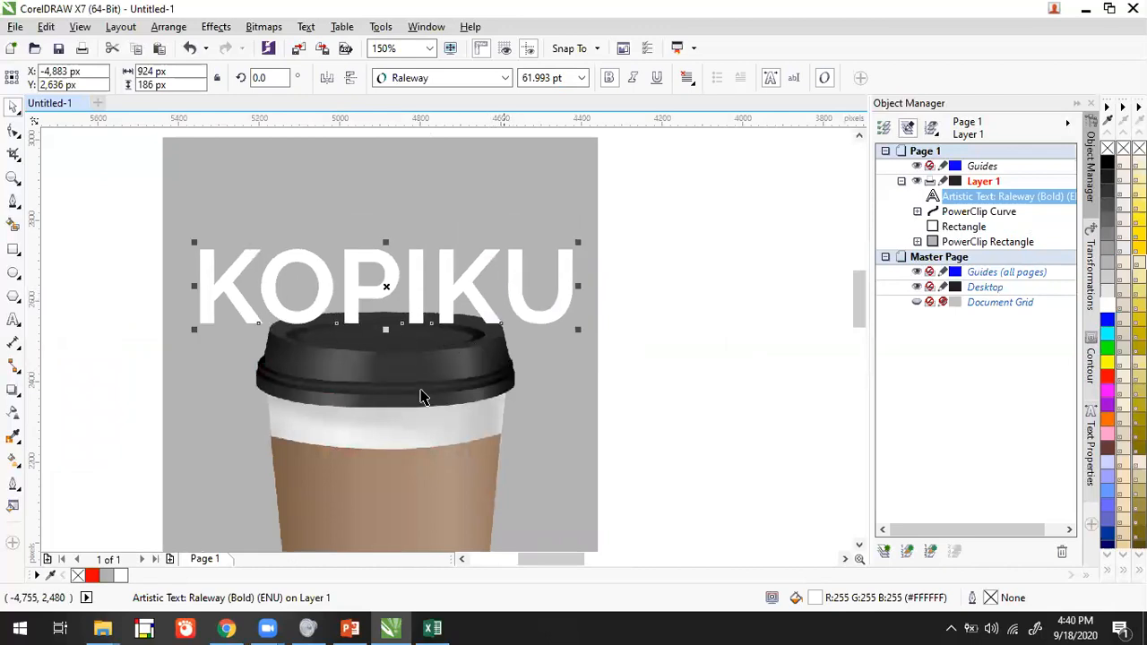
pyautogui.moveTo(466, 392); pyautogui.dragTo(461, 367)
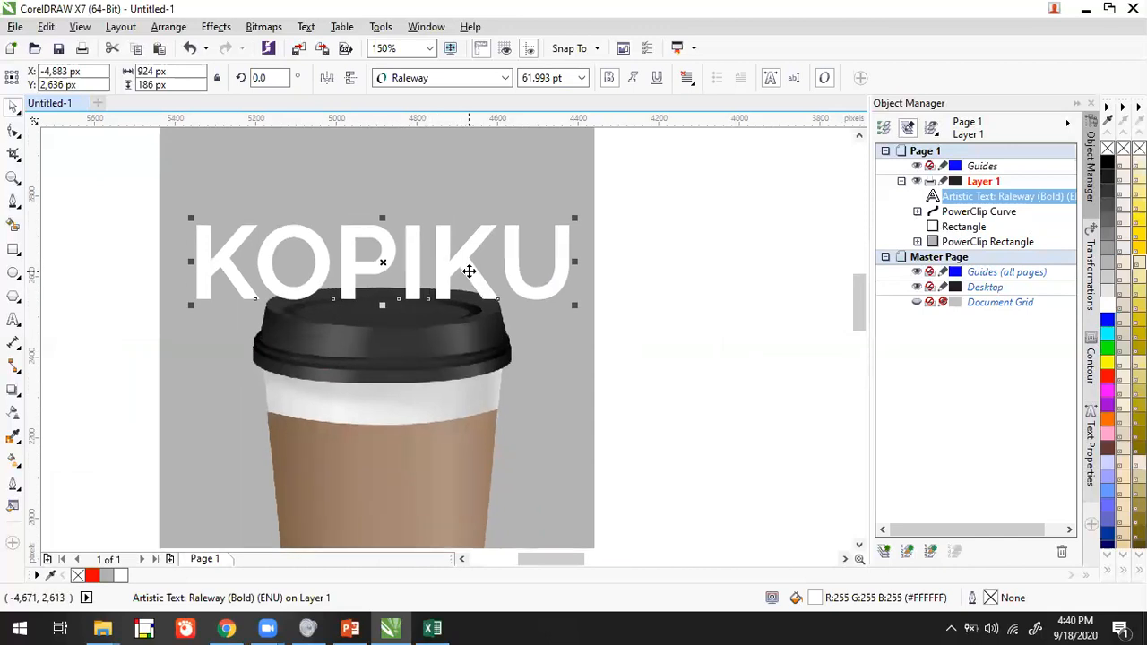
pyautogui.moveTo(469, 271); pyautogui.dragTo(464, 284)
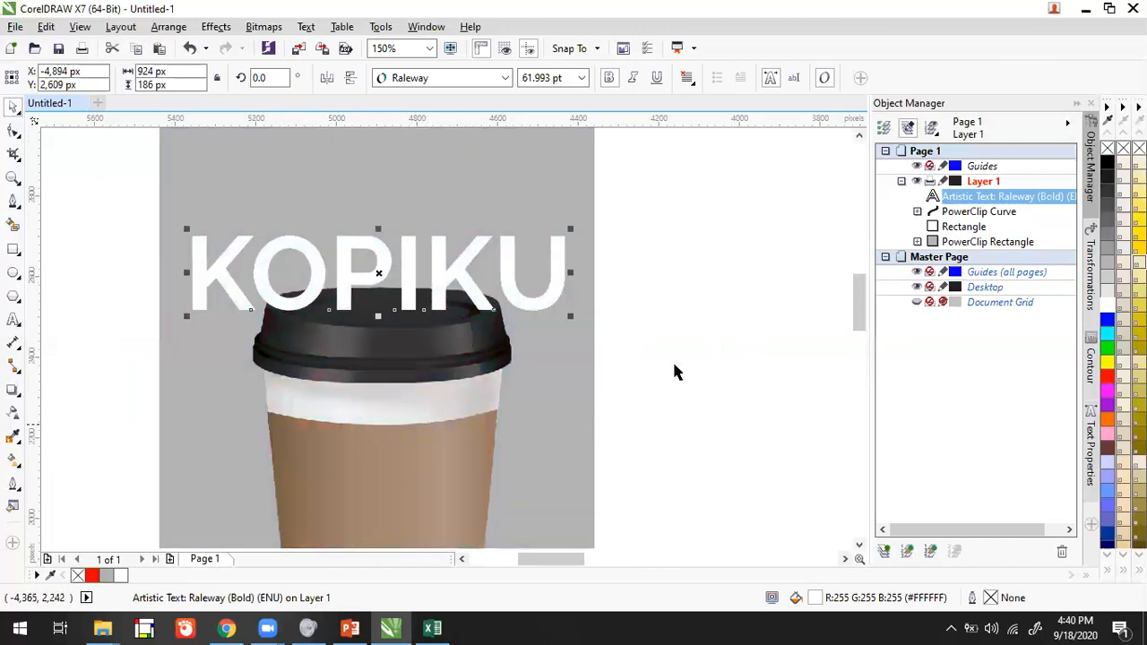
pyautogui.moveTo(574, 222); pyautogui.dragTo(577, 218)
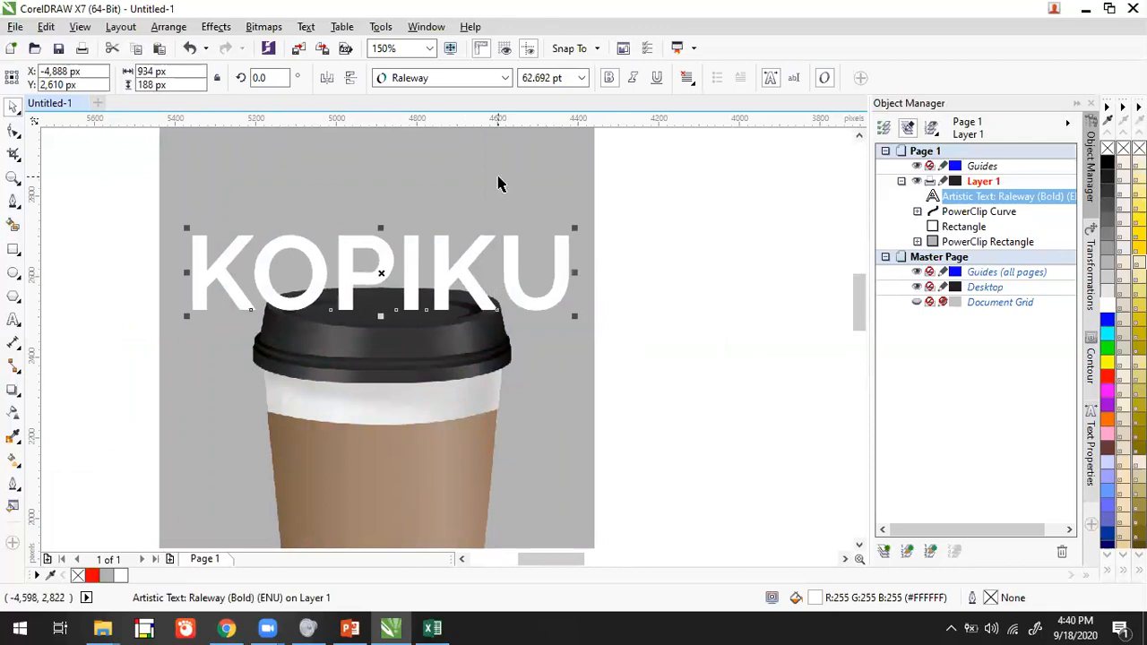
# Expand the PowerClip Rectangle in the object list and inspect the cup bitmap nested inside it.
pyautogui.click(981, 243)
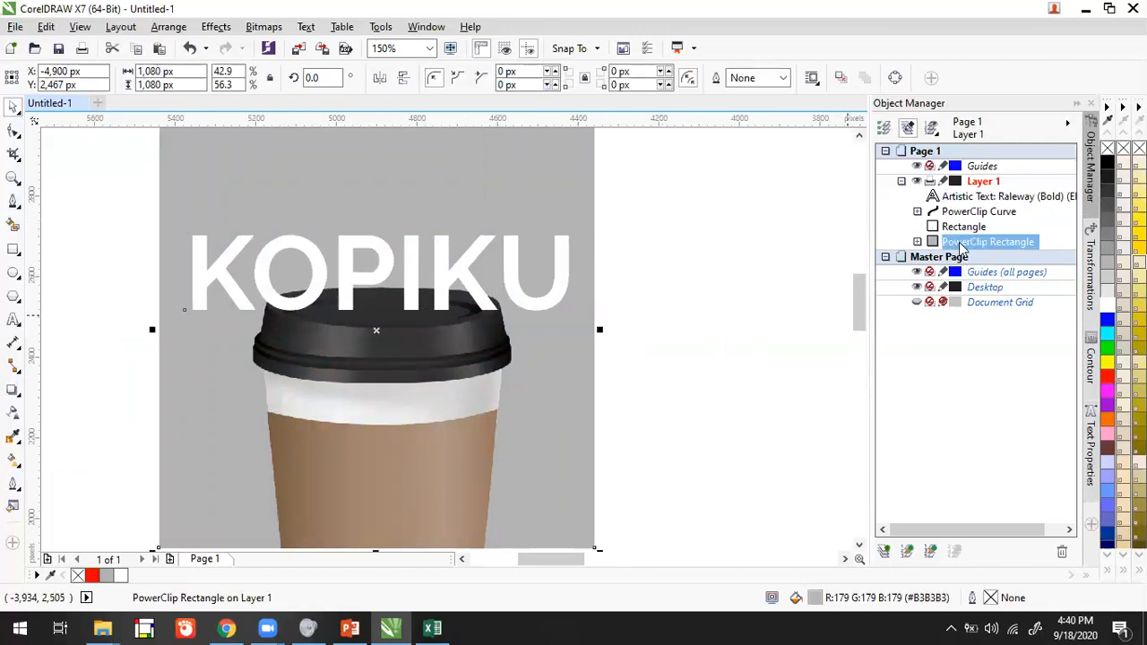
pyautogui.doubleClick(965, 245)
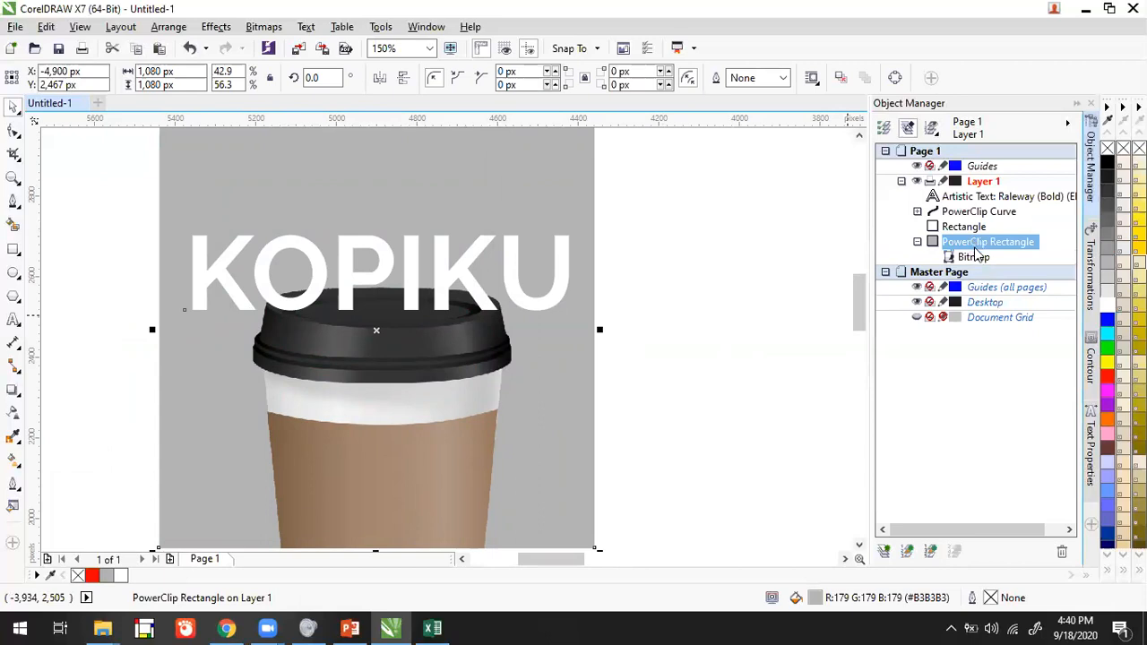
pyautogui.click(974, 258)
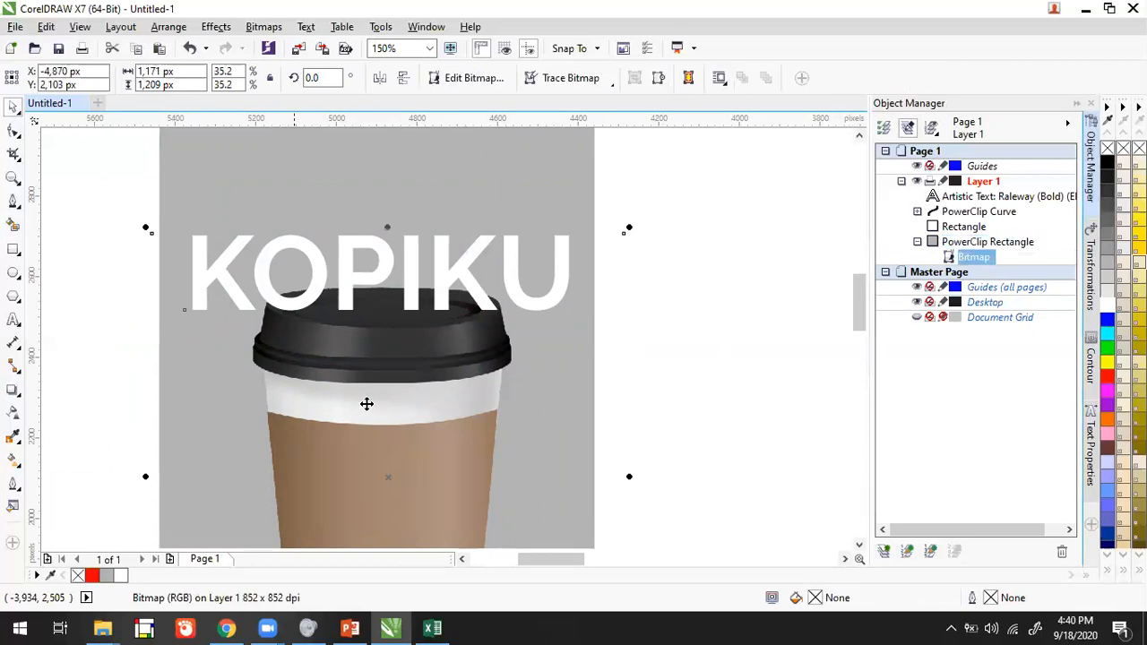
pyautogui.click(986, 243)
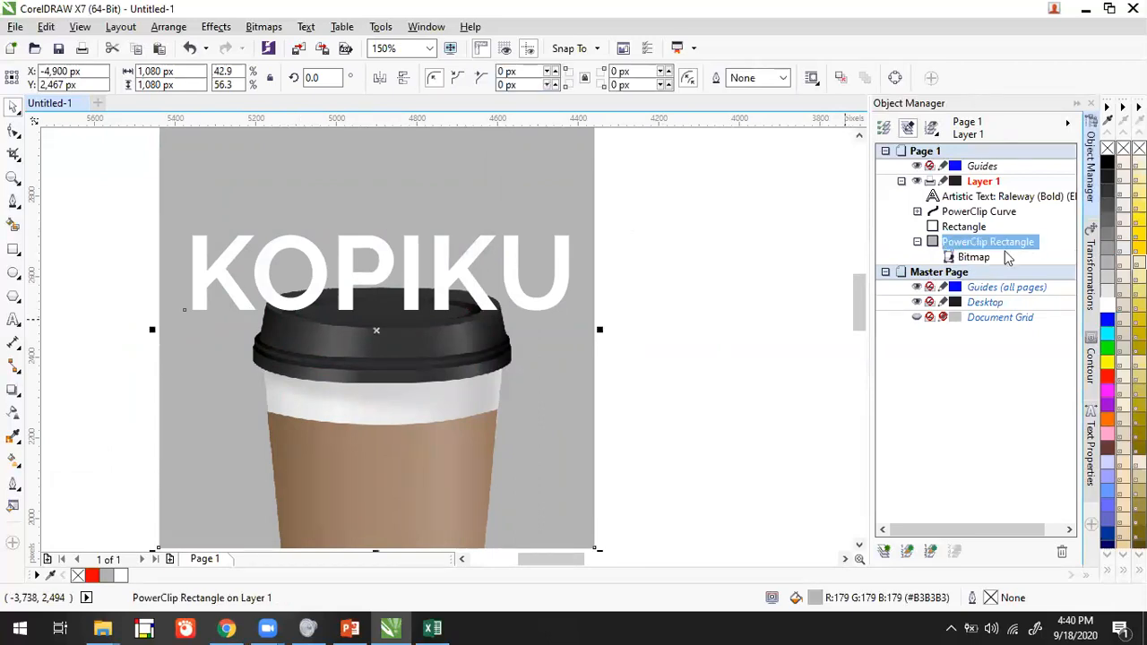
# PowerClip the KOPIKU text inside the grey square frame together with the cup, and select the frame.
pyautogui.click(529, 299)
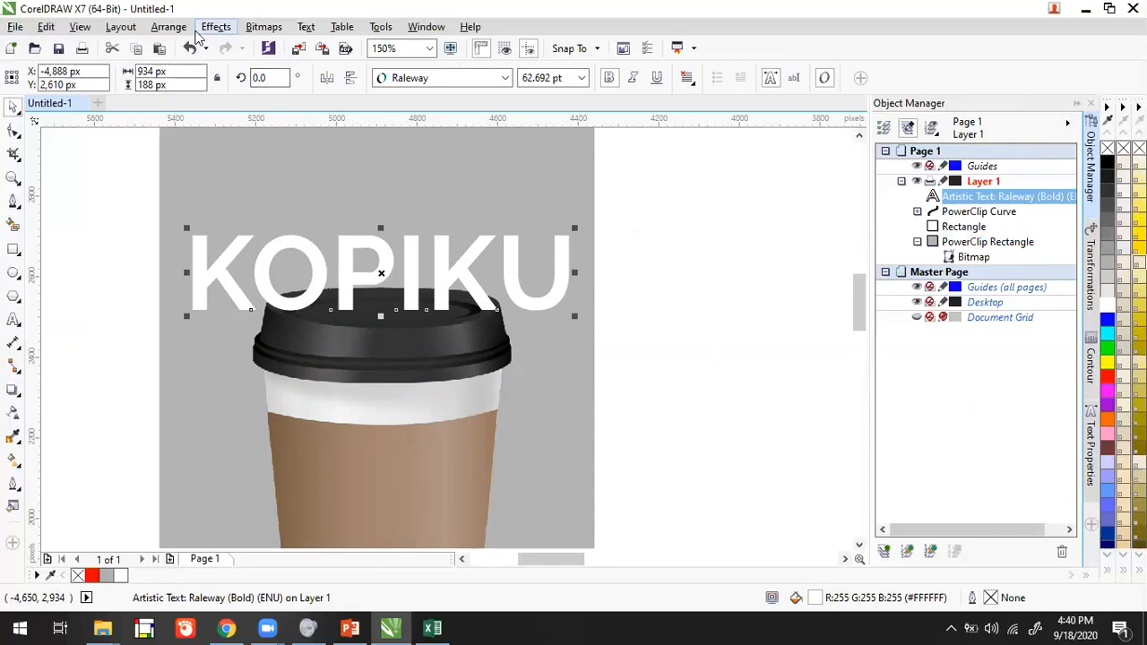
pyautogui.click(218, 27)
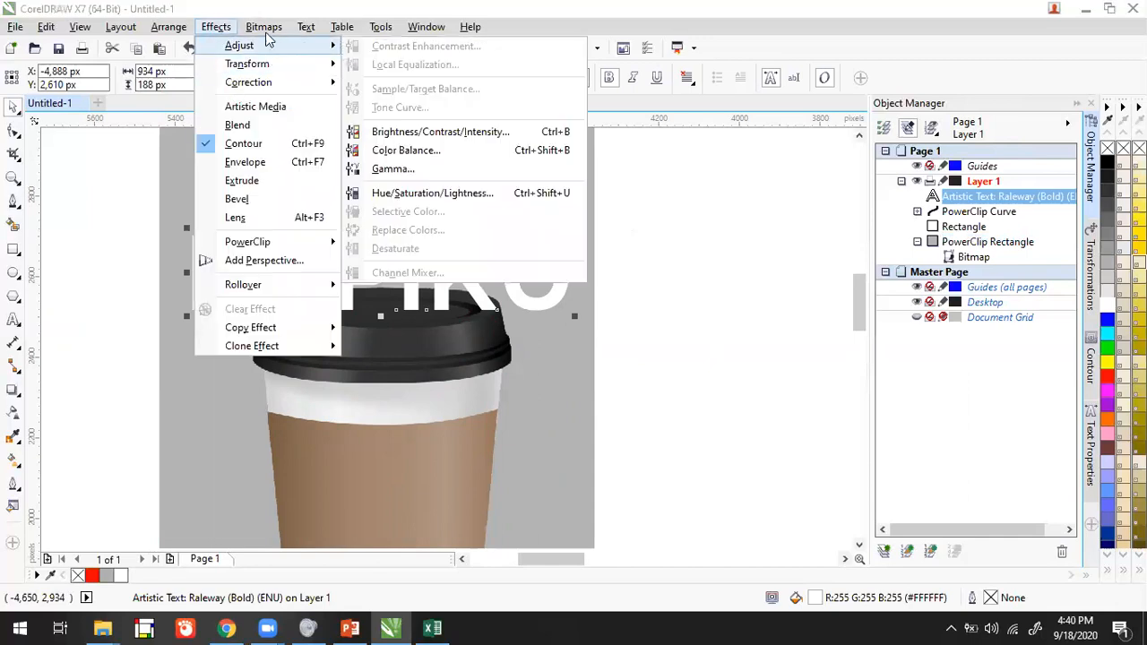
pyautogui.click(219, 28)
pyautogui.click(218, 27)
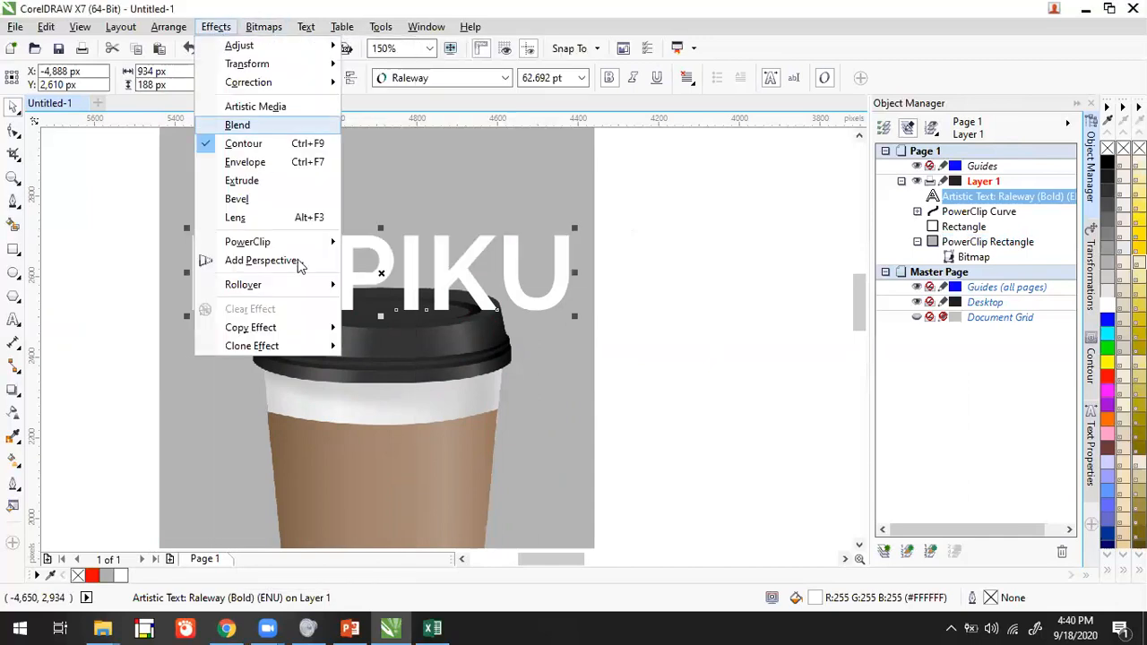
pyautogui.moveTo(247, 242)
pyautogui.click(440, 243)
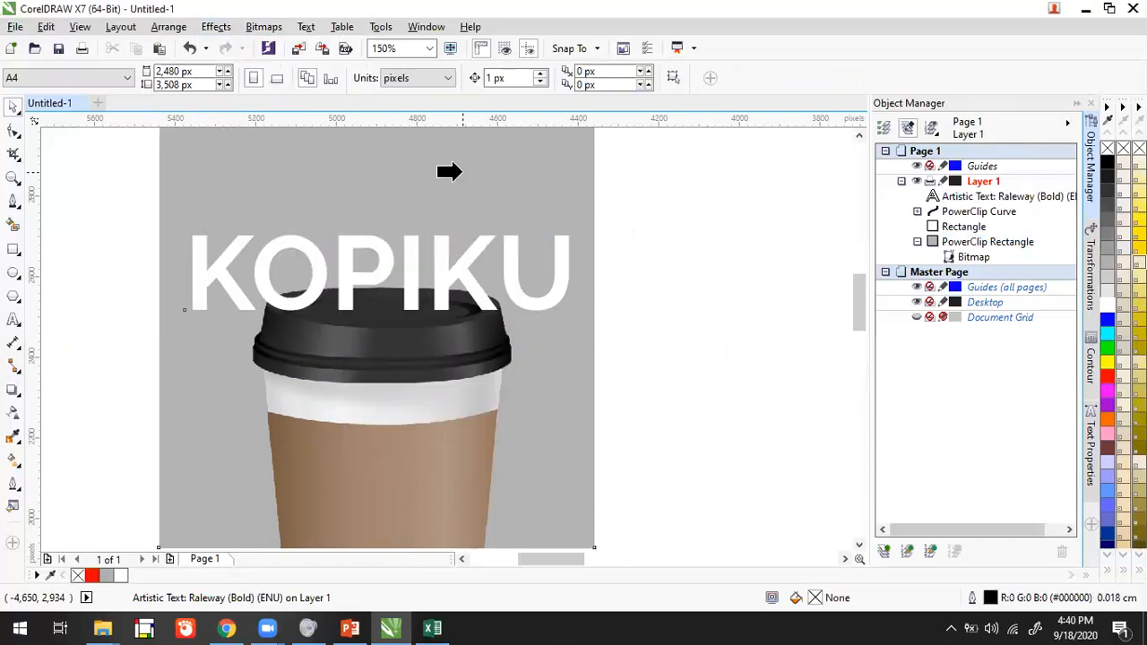
pyautogui.click(448, 171)
pyautogui.press('Escape')
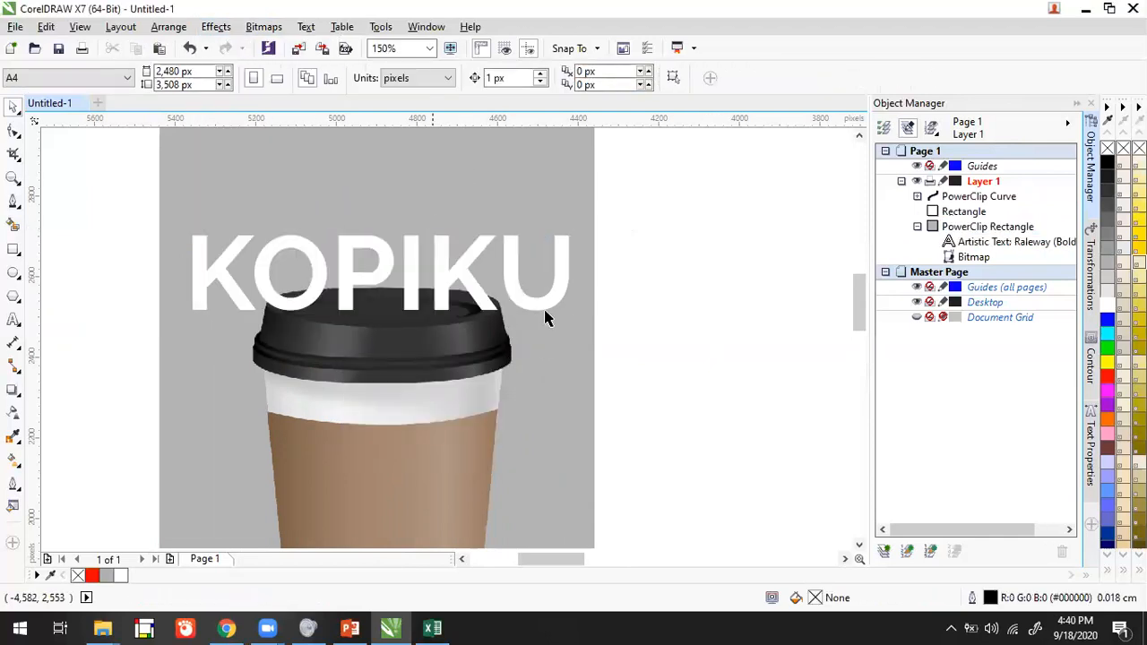
pyautogui.scroll(-1, 502, 288)
pyautogui.moveTo(515, 226); pyautogui.dragTo(549, 298)
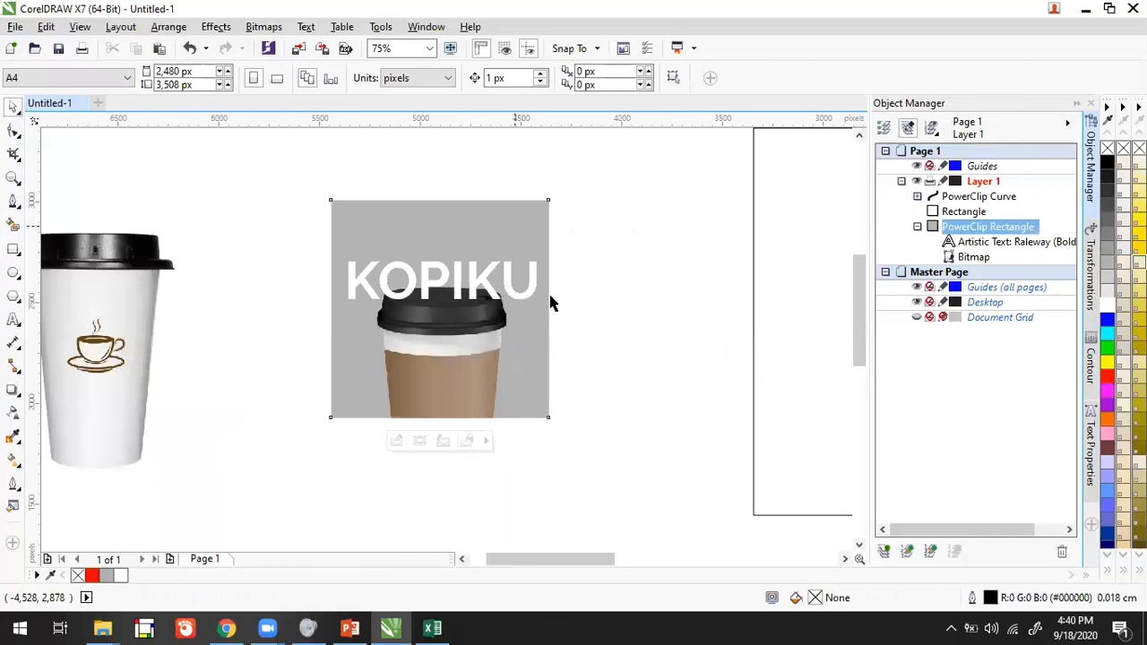
# Shift the grey square frame slightly to the right and open its PowerClip contents for editing.
pyautogui.moveTo(517, 349); pyautogui.dragTo(491, 275)
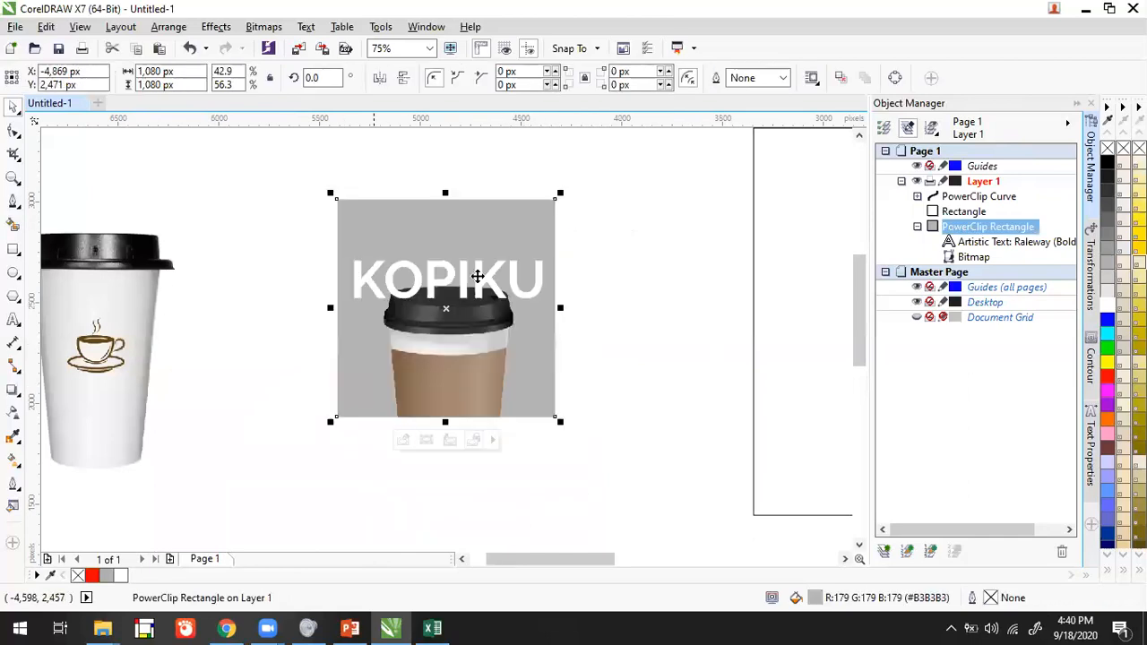
pyautogui.rightClick(456, 261)
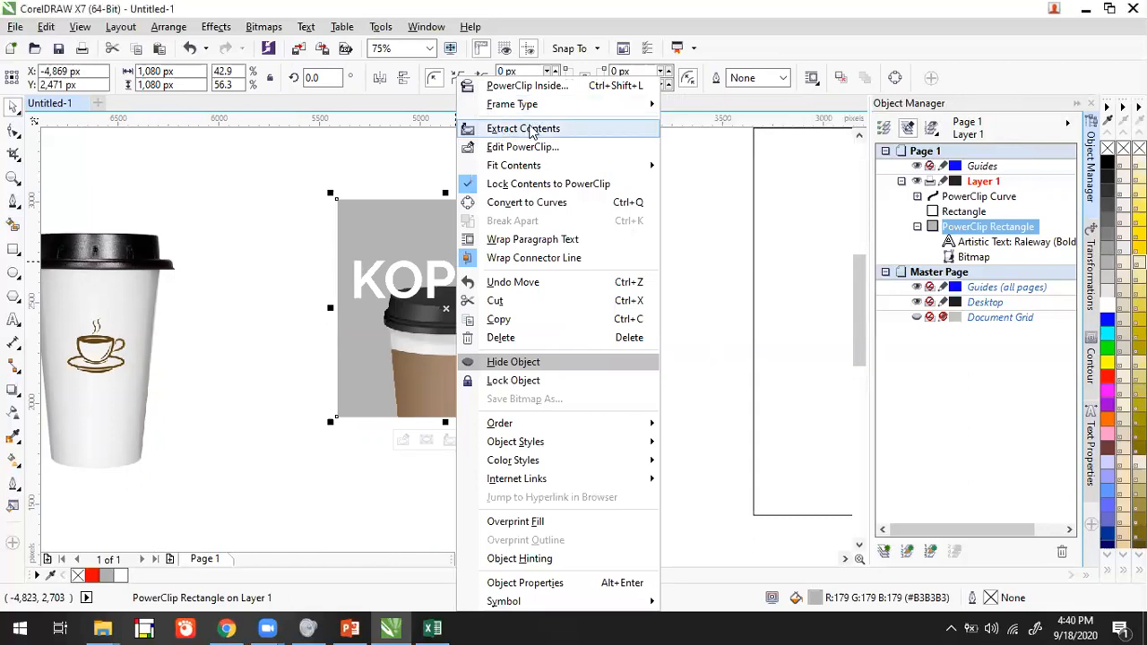
pyautogui.click(527, 149)
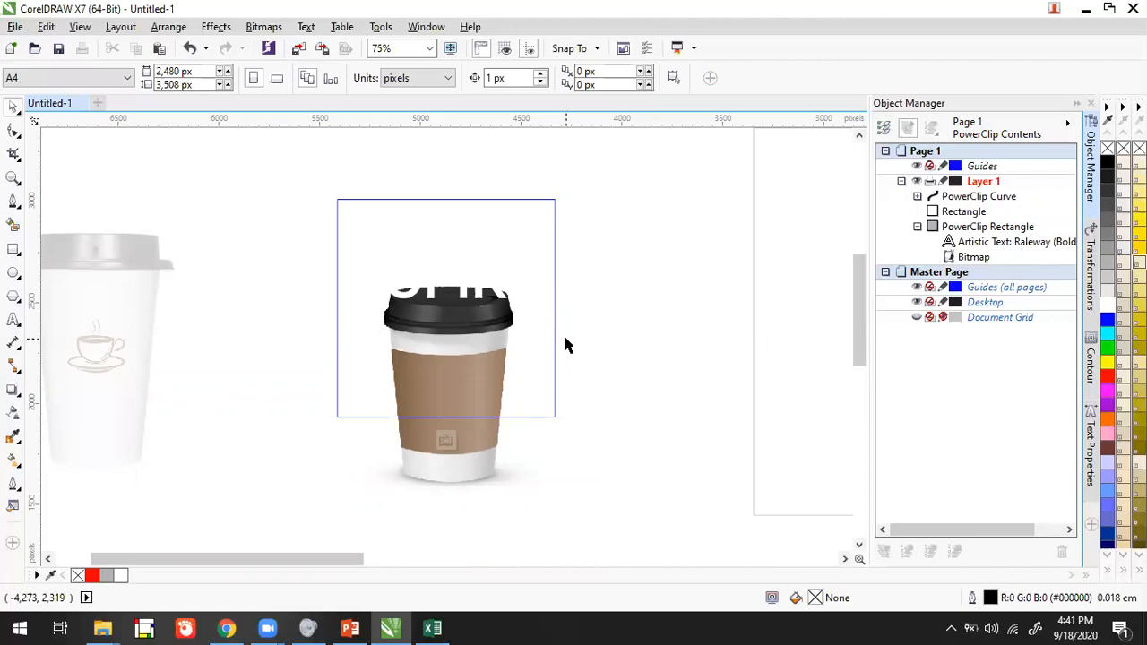
# Order the KOPIKU text behind the cup bitmap inside the PowerClip and deselect it.
pyautogui.click(494, 284)
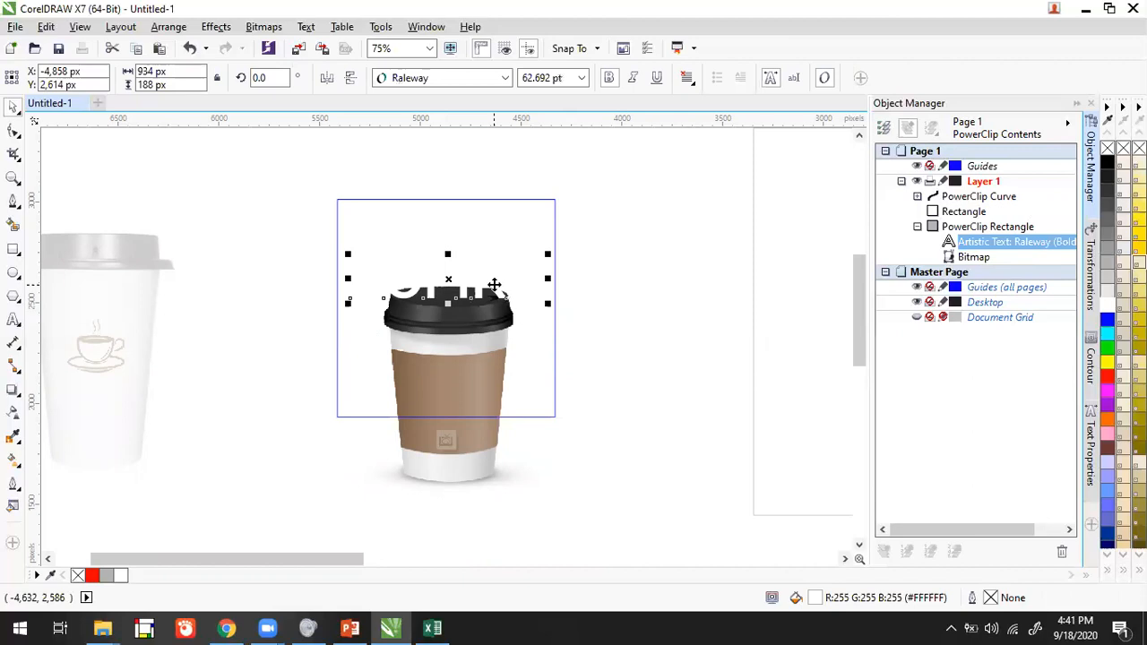
pyautogui.scroll(1, 467, 285)
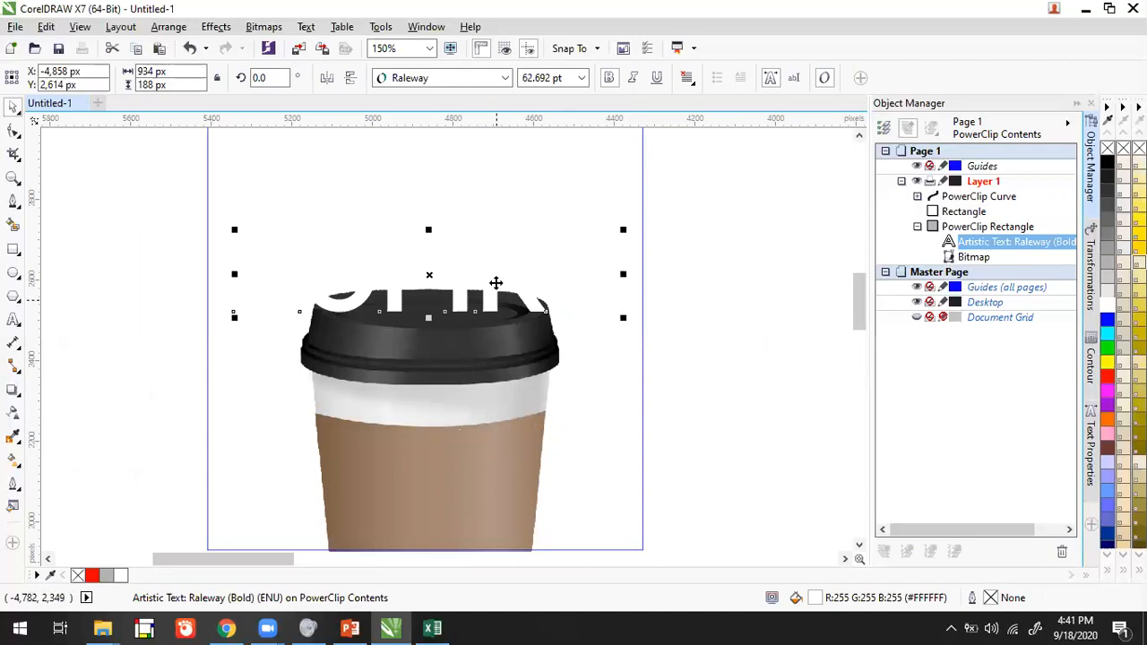
pyautogui.rightClick(496, 284)
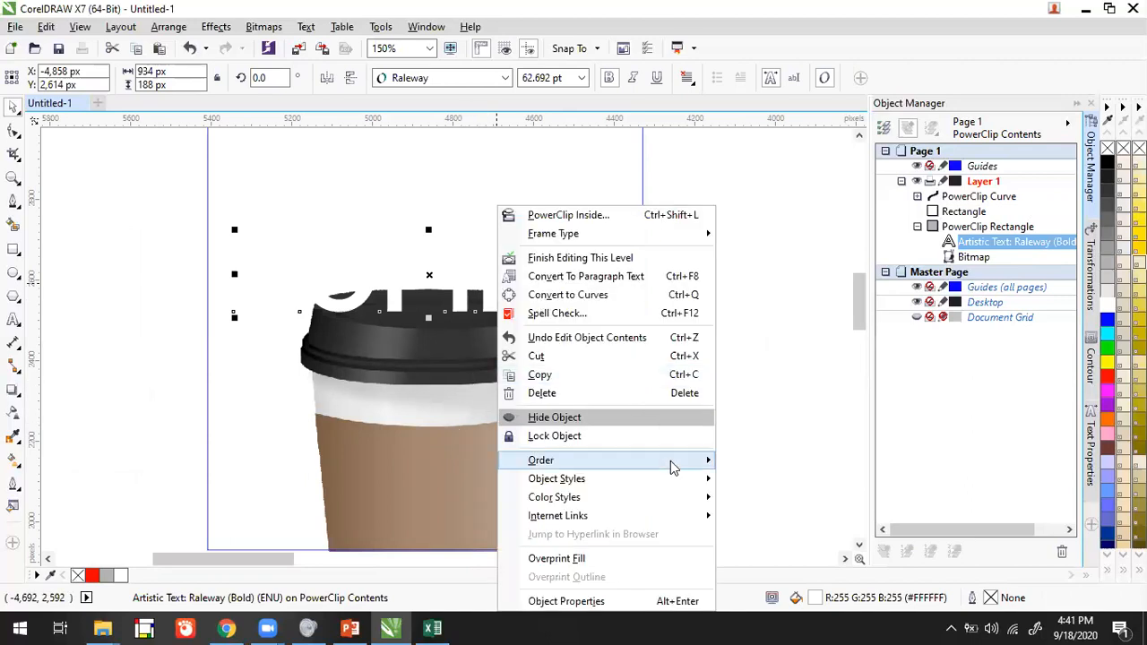
pyautogui.moveTo(674, 466)
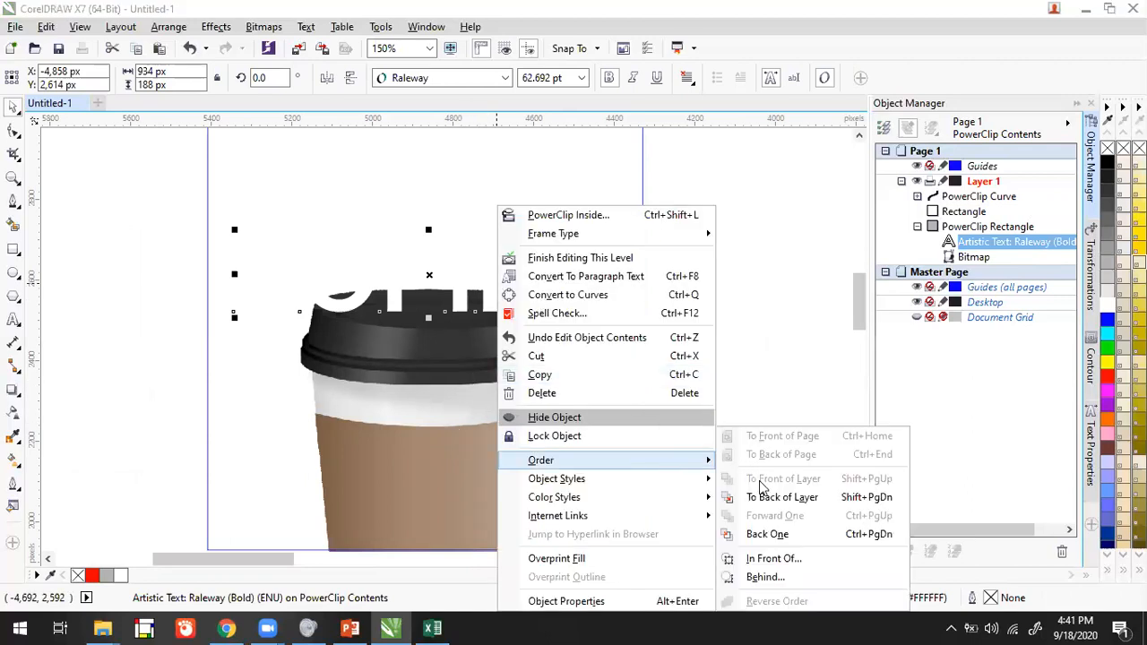
pyautogui.click(762, 578)
pyautogui.click(395, 422)
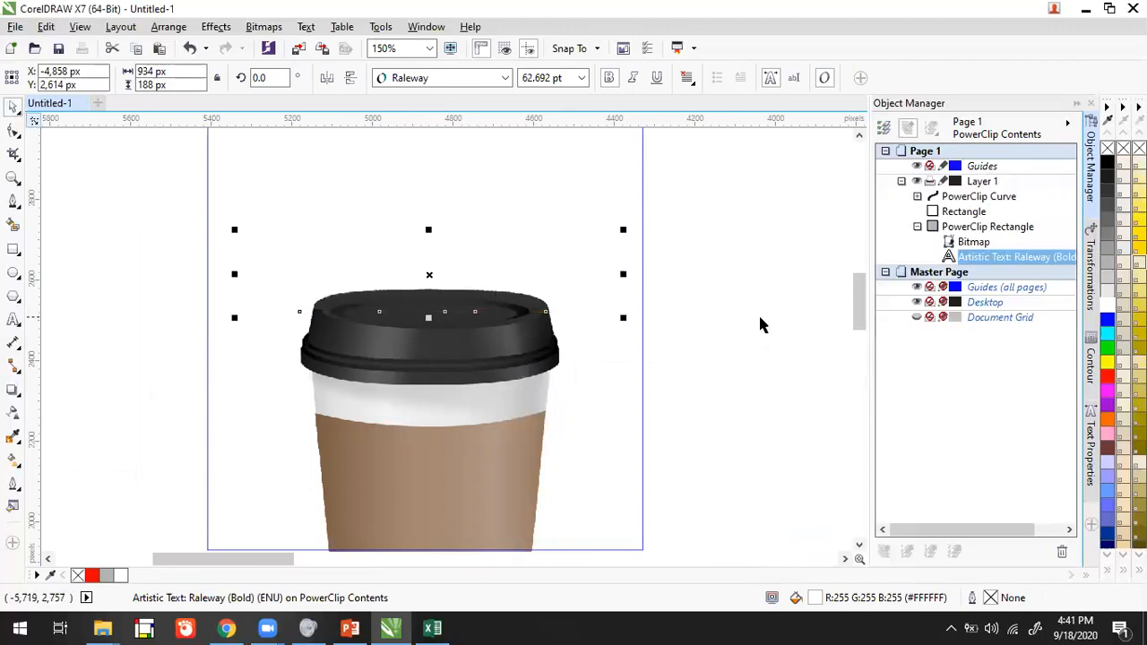
pyautogui.click(125, 180)
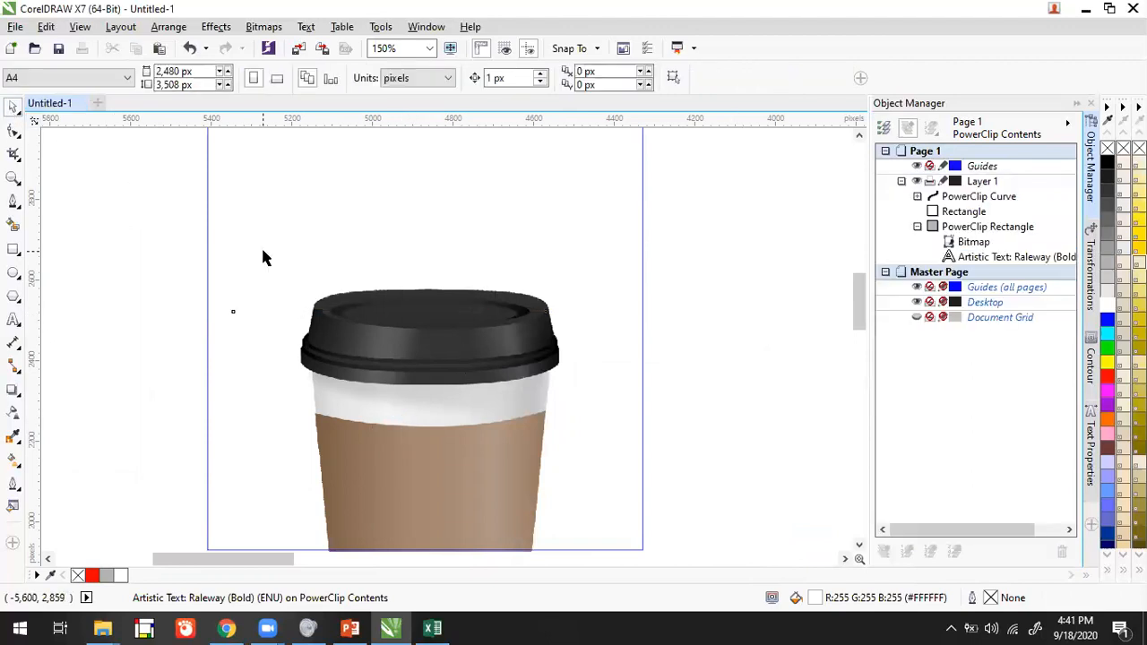
pyautogui.scroll(-1, 261, 246)
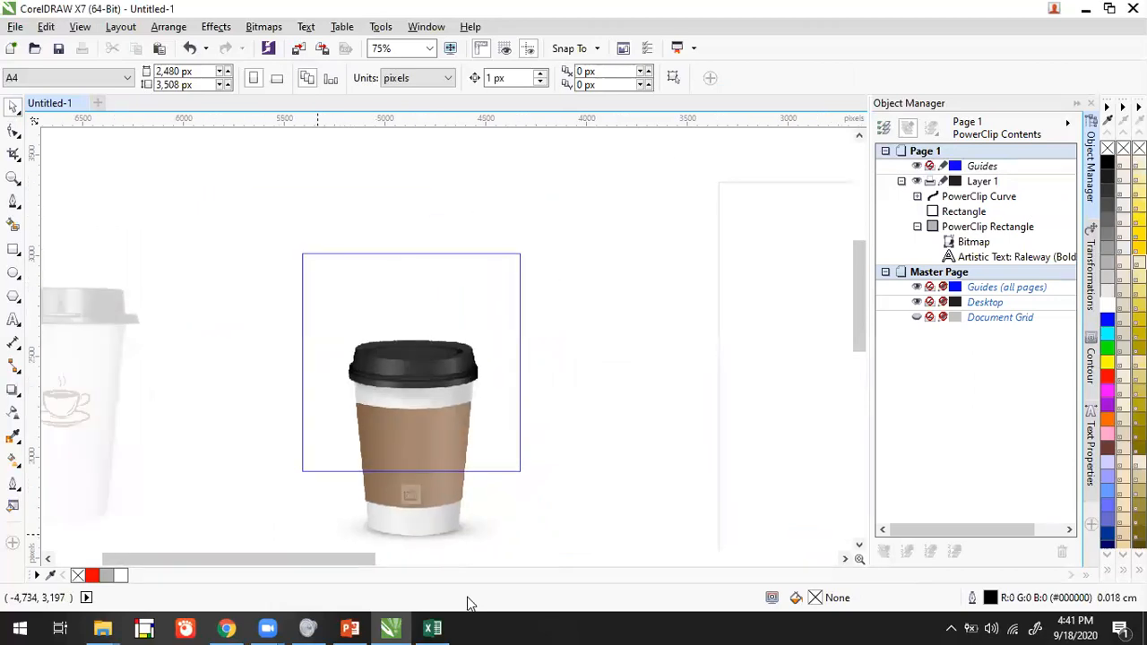
pyautogui.rightClick(564, 209)
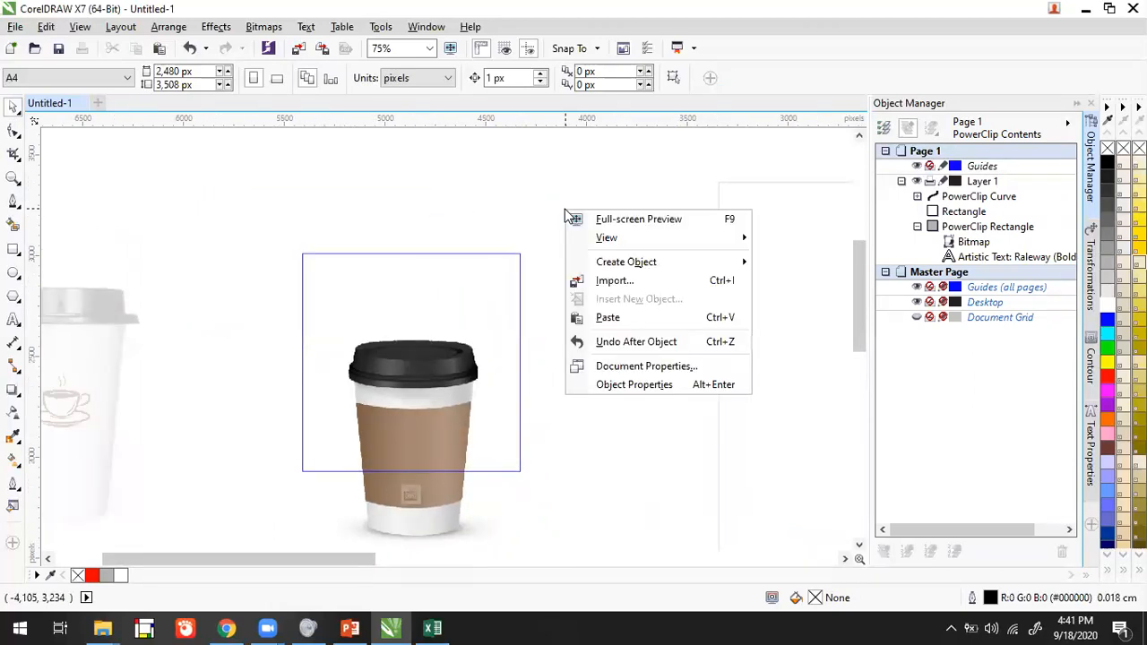
pyautogui.click(538, 252)
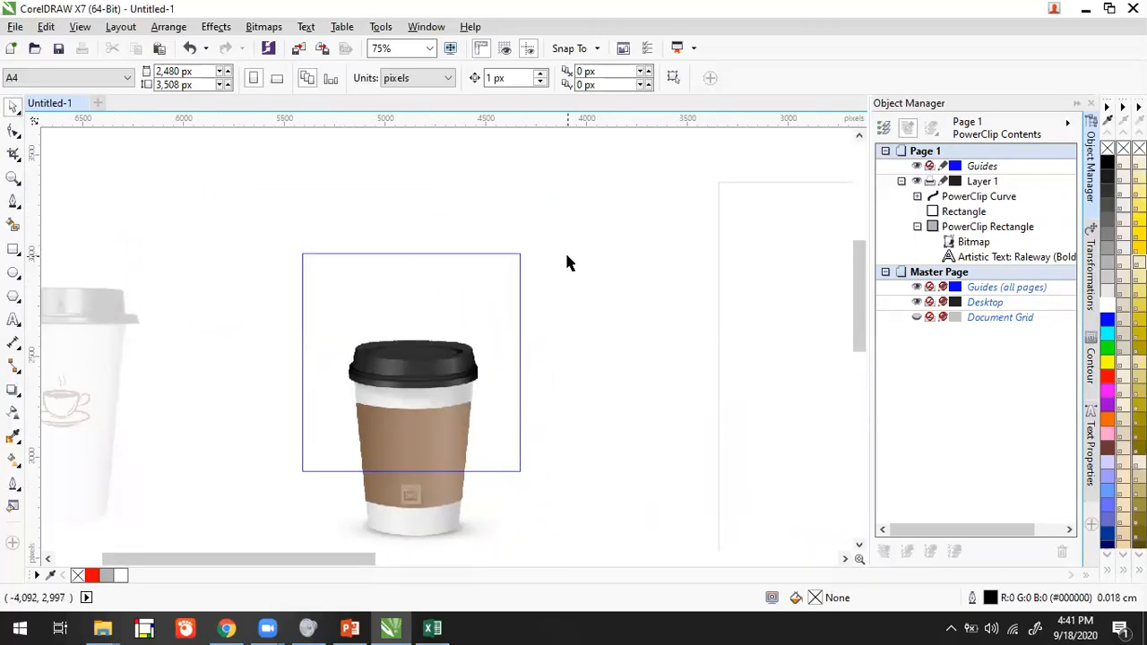
pyautogui.rightClick(554, 303)
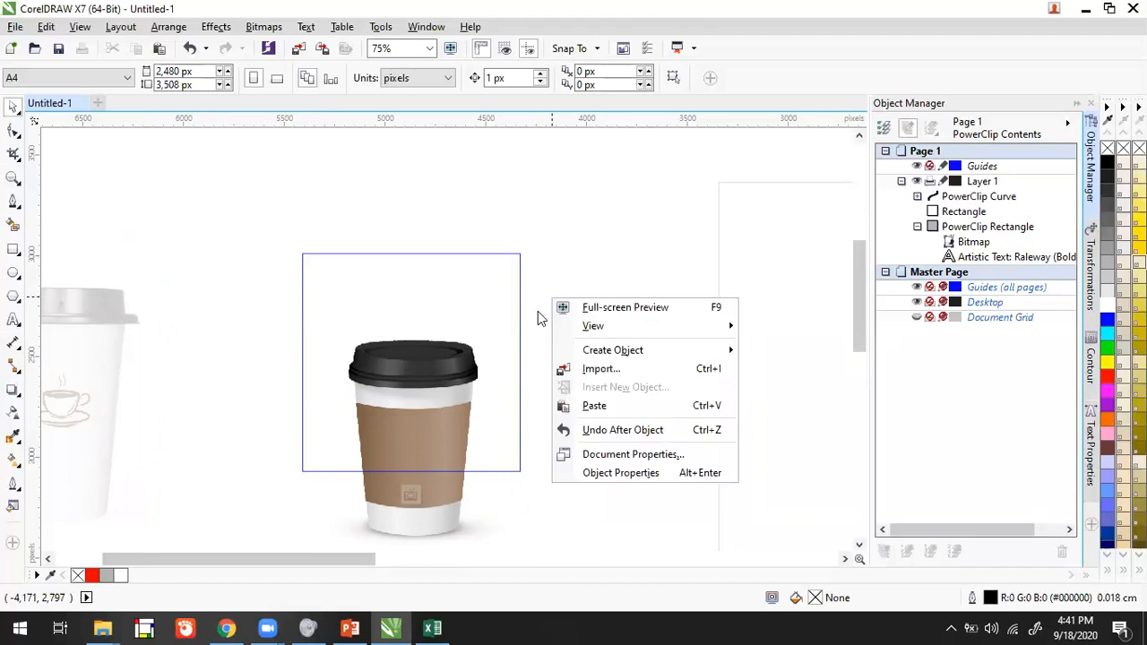
pyautogui.click(515, 319)
pyautogui.rightClick(509, 311)
pyautogui.click(489, 289)
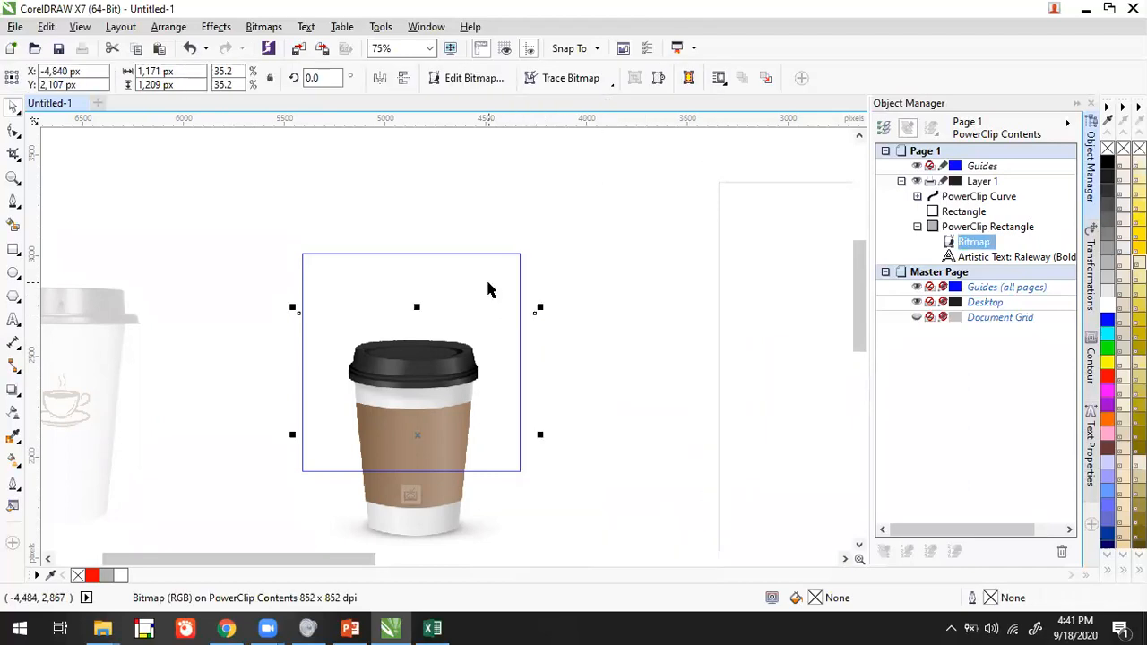
pyautogui.rightClick(489, 288)
pyautogui.click(489, 278)
pyautogui.click(489, 278)
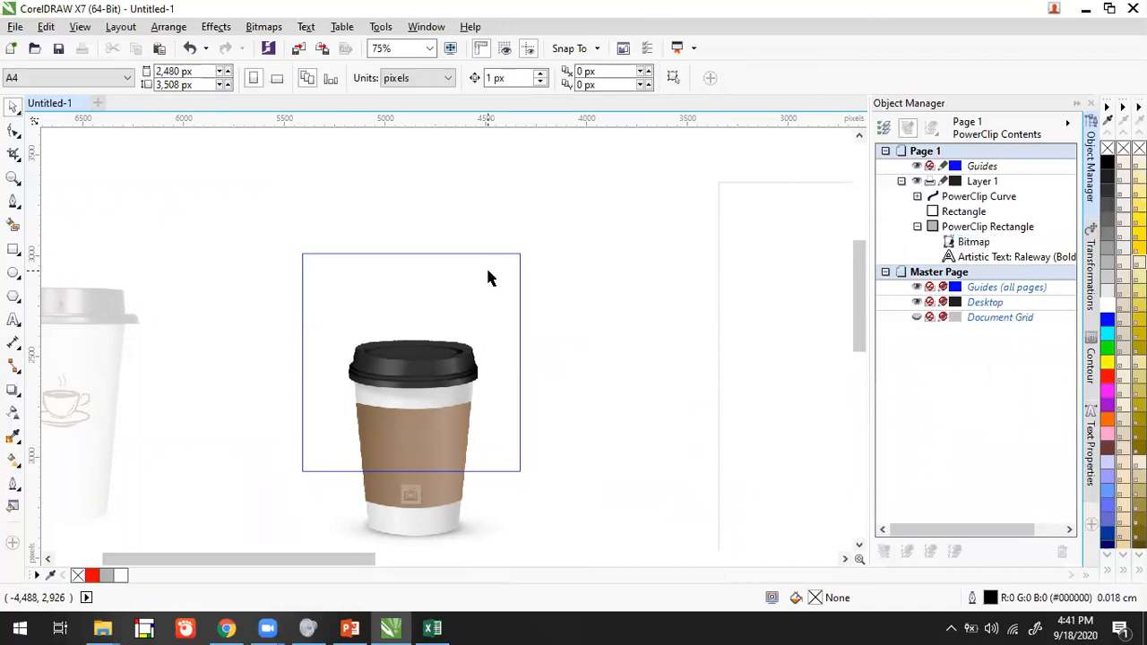
pyautogui.rightClick(488, 278)
pyautogui.click(504, 260)
pyautogui.rightClick(522, 276)
pyautogui.click(478, 365)
pyautogui.click(427, 400)
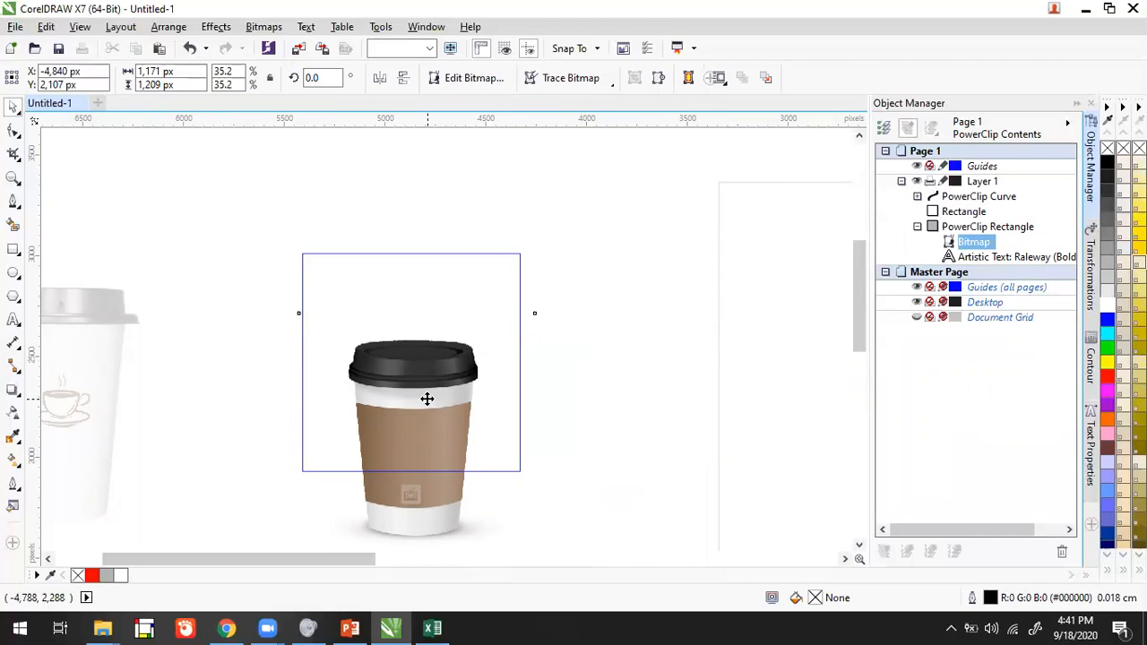
pyautogui.rightClick(427, 402)
pyautogui.click(363, 266)
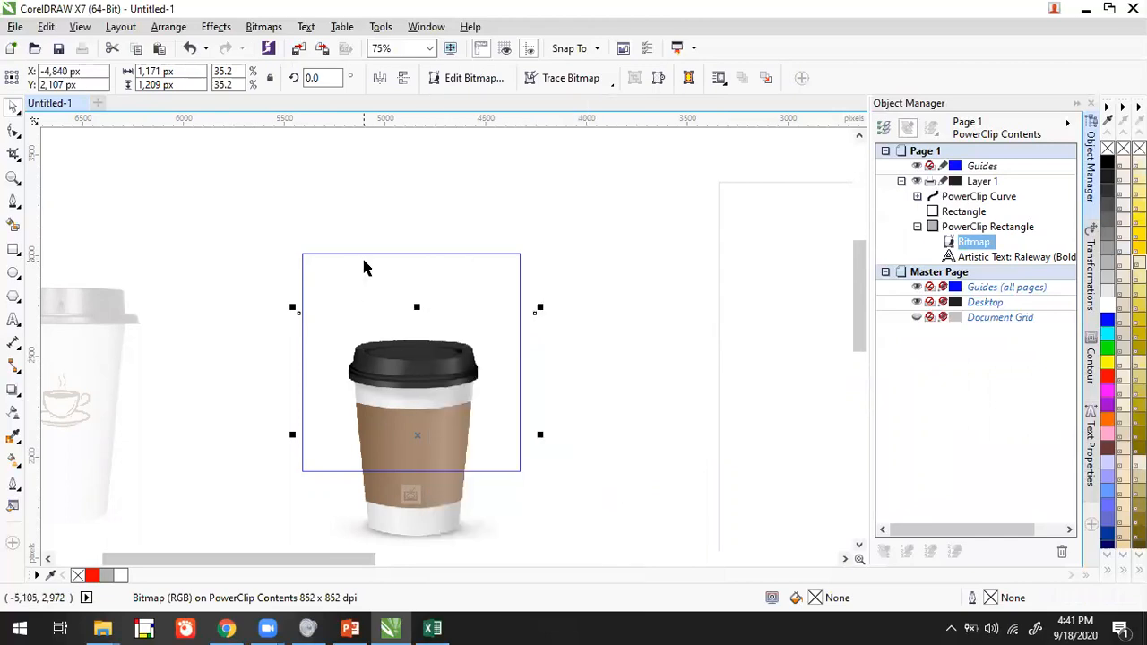
pyautogui.click(655, 283)
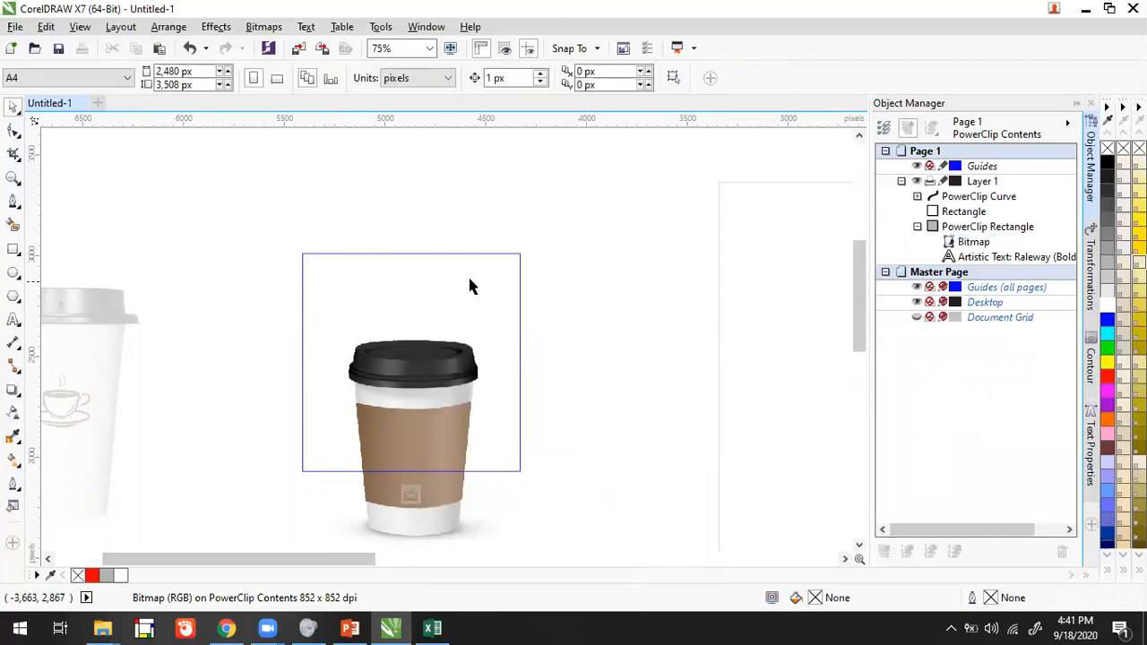
pyautogui.rightClick(578, 267)
pyautogui.click(574, 254)
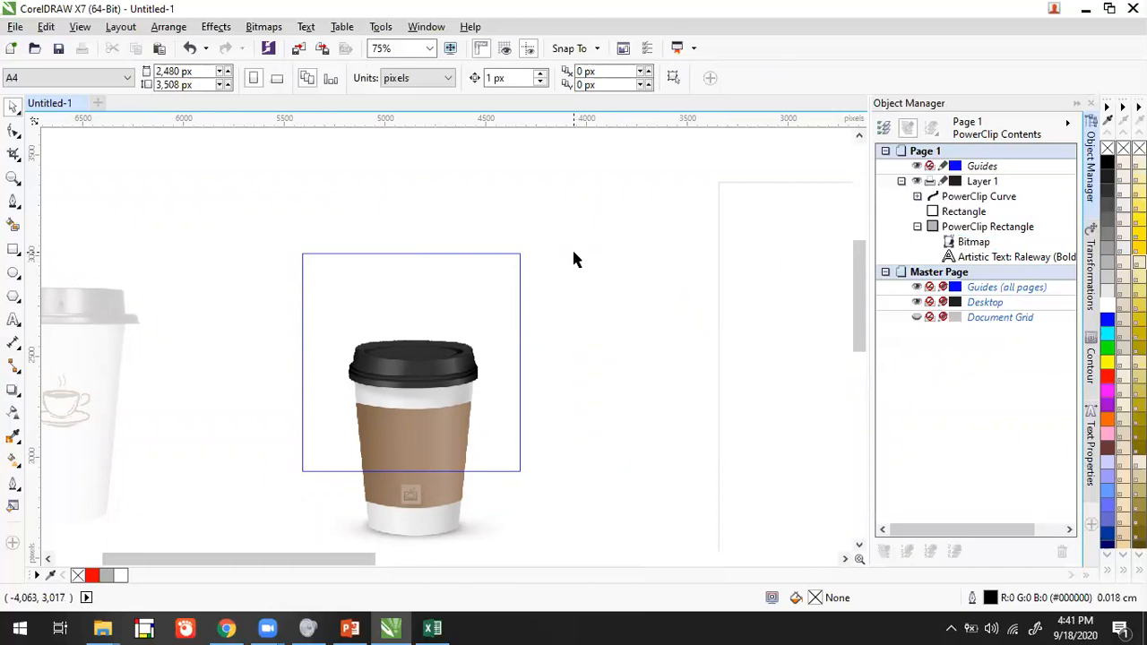
# Finish editing the PowerClip contents, select the grey square frame and check the text behind the cup lid.
pyautogui.keyDown('ctrl'); pyautogui.click(574, 253); pyautogui.keyUp('ctrl')
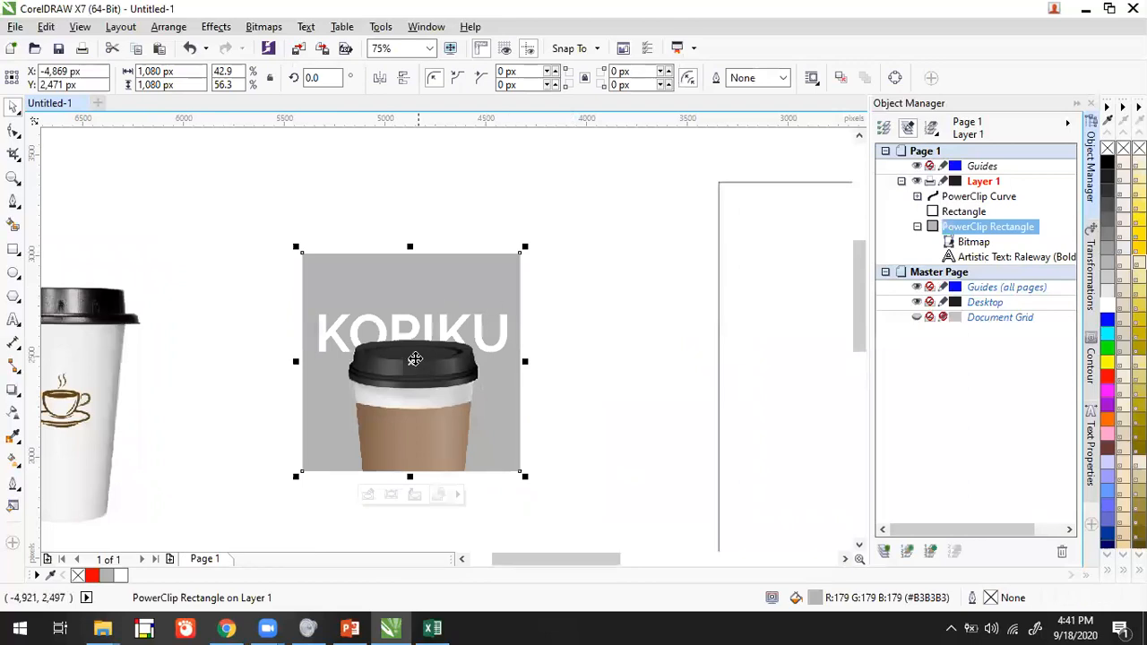
pyautogui.scroll(2, 417, 362)
pyautogui.scroll(-2, 429, 333)
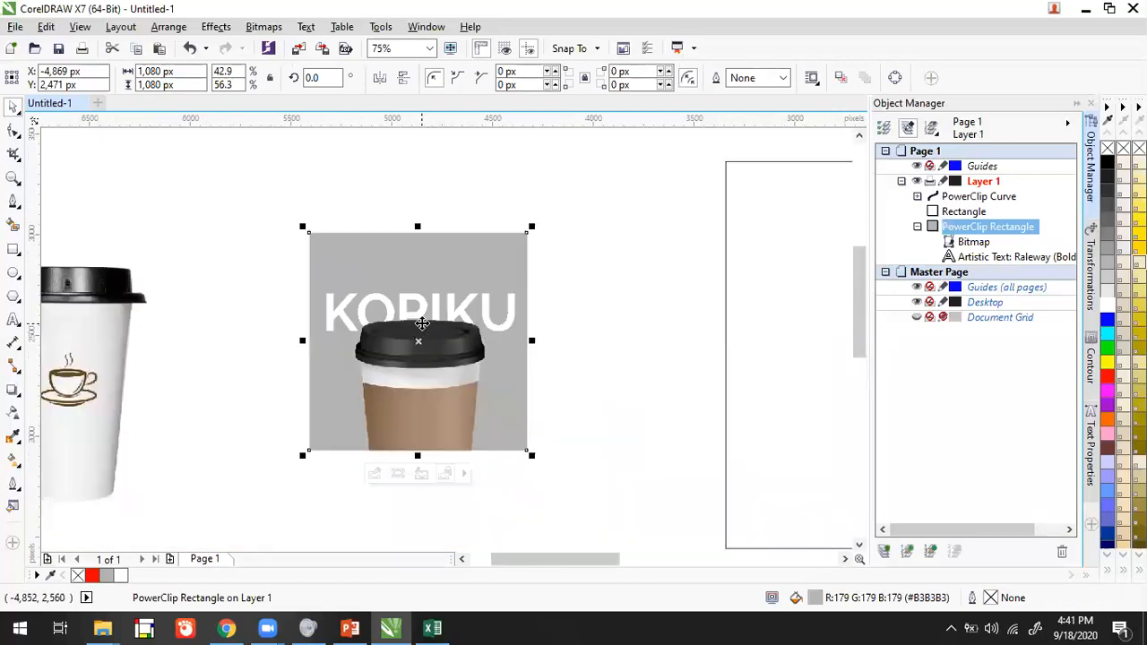
pyautogui.scroll(2, 423, 325)
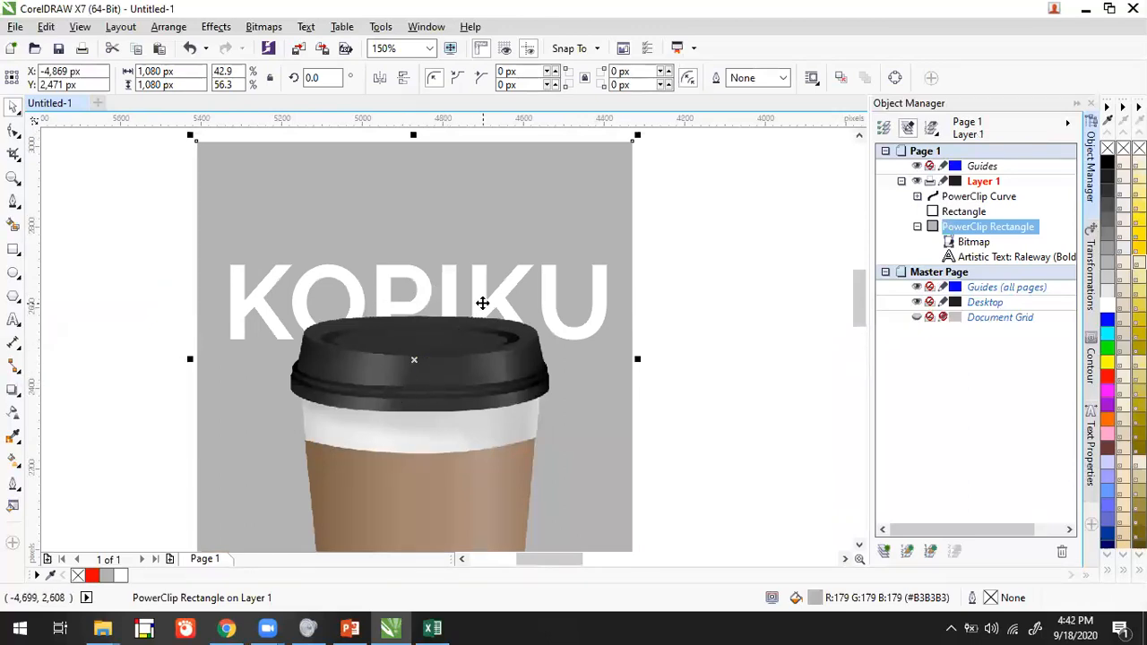
# Select the KOPIKU text nested in the PowerClip Rectangle and raise it to about Y 2,643 px.
pyautogui.keyDown('ctrl'); pyautogui.click(482, 303); pyautogui.keyUp('ctrl')
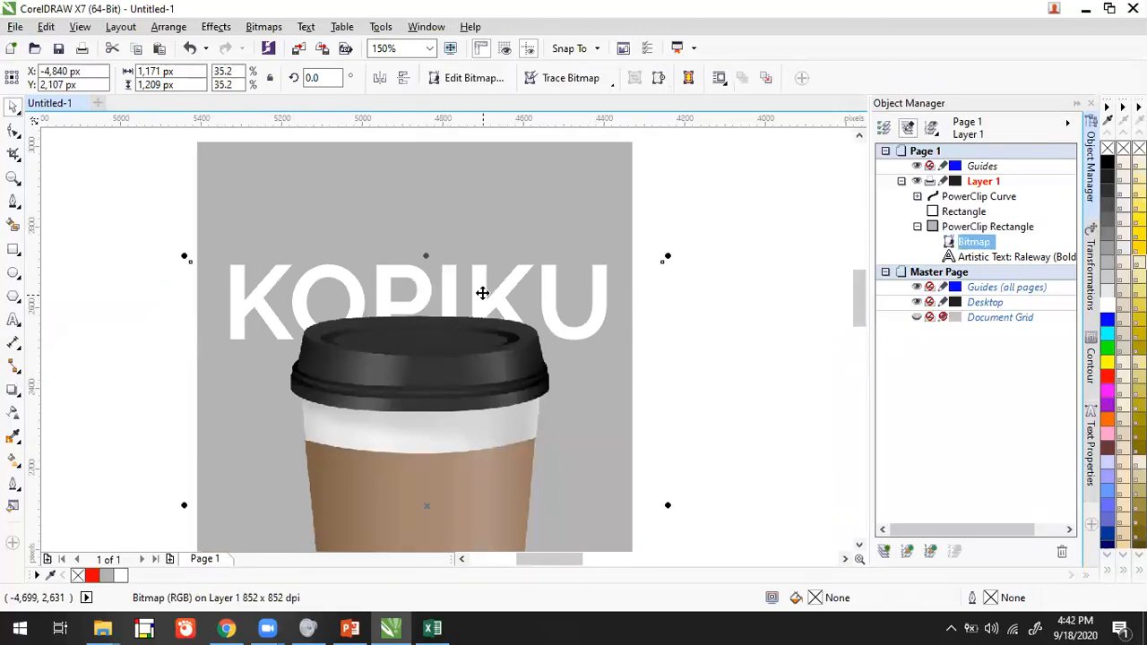
pyautogui.keyDown('ctrl'); pyautogui.click(484, 301); pyautogui.keyUp('ctrl')
pyautogui.click(748, 299)
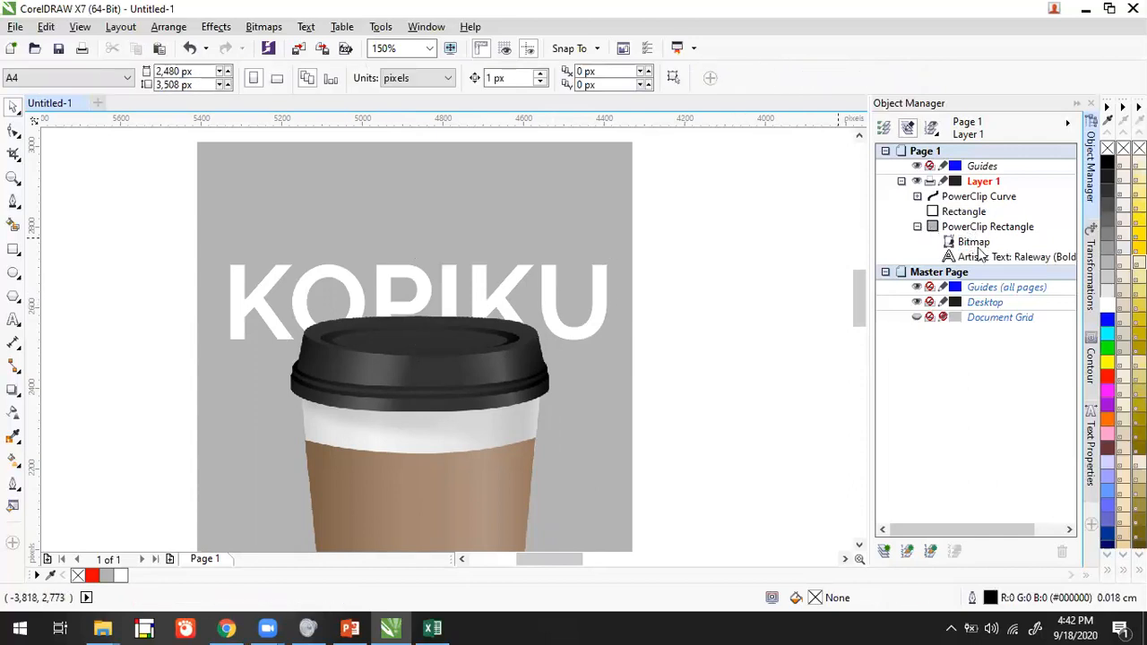
pyautogui.click(982, 257)
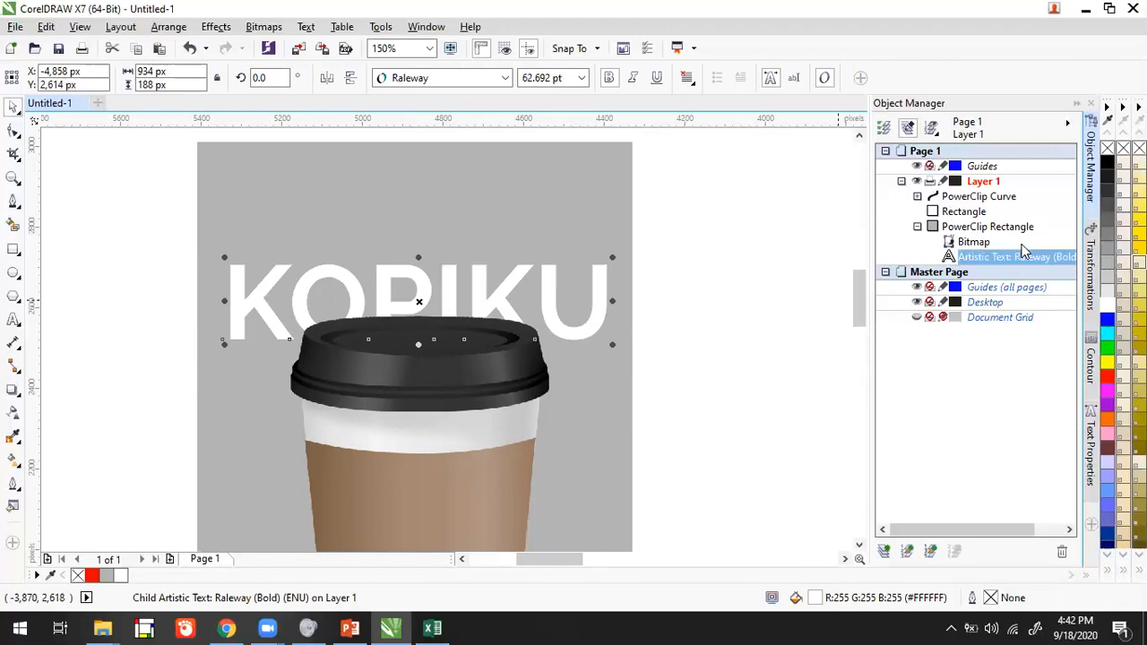
pyautogui.moveTo(418, 301); pyautogui.dragTo(417, 290)
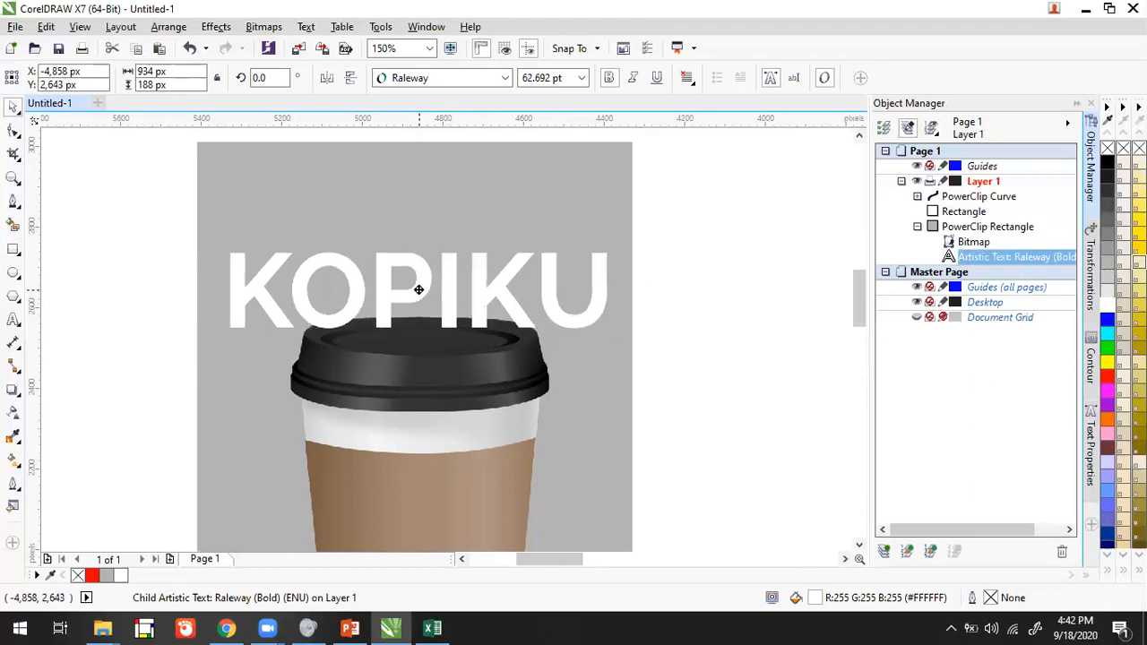
# Reselect the nested KOPIKU text through the object list, nudge it slightly higher over the cup lid and deselect it.
pyautogui.click(982, 227)
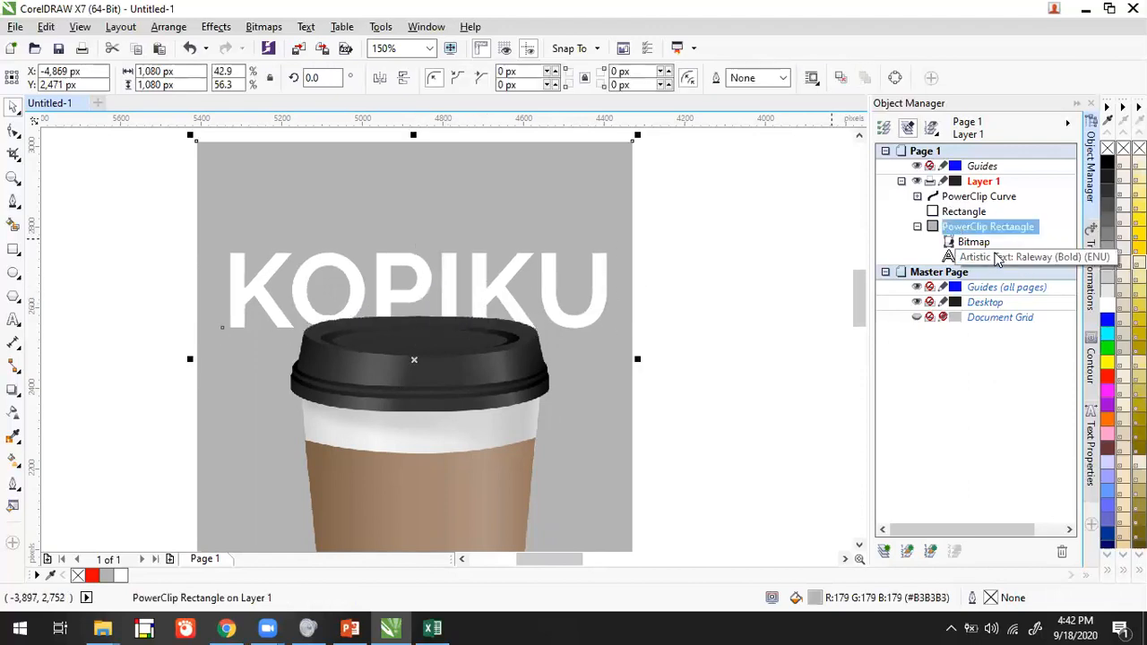
pyautogui.click(917, 226)
pyautogui.click(917, 226)
pyautogui.click(1013, 257)
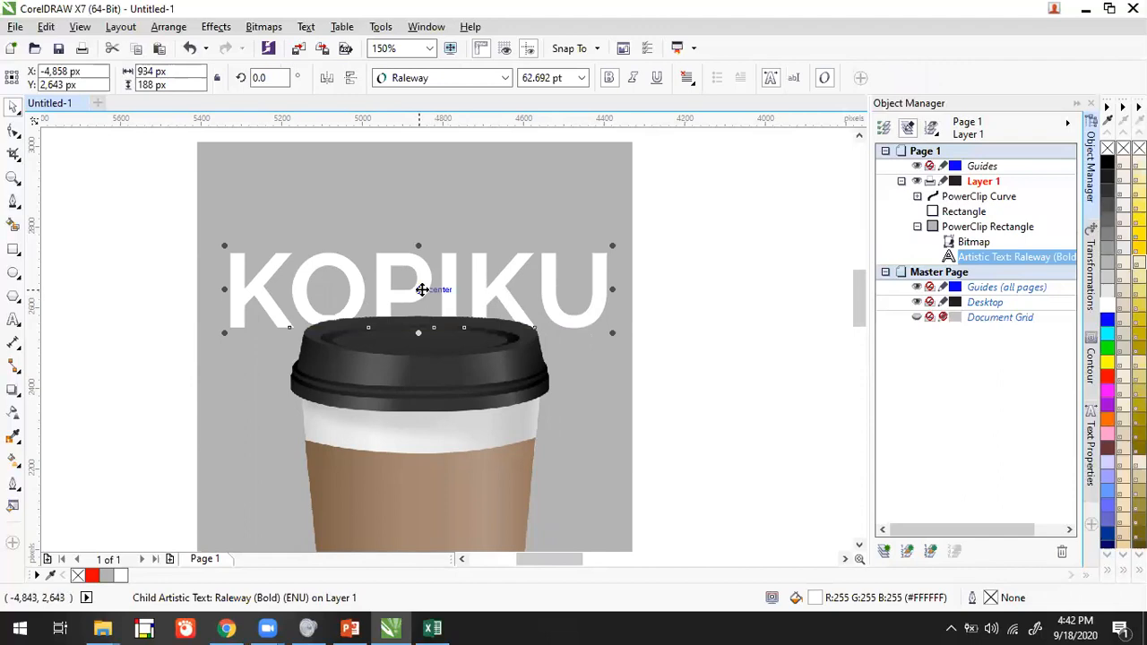
pyautogui.moveTo(422, 290); pyautogui.dragTo(419, 288)
pyautogui.click(709, 277)
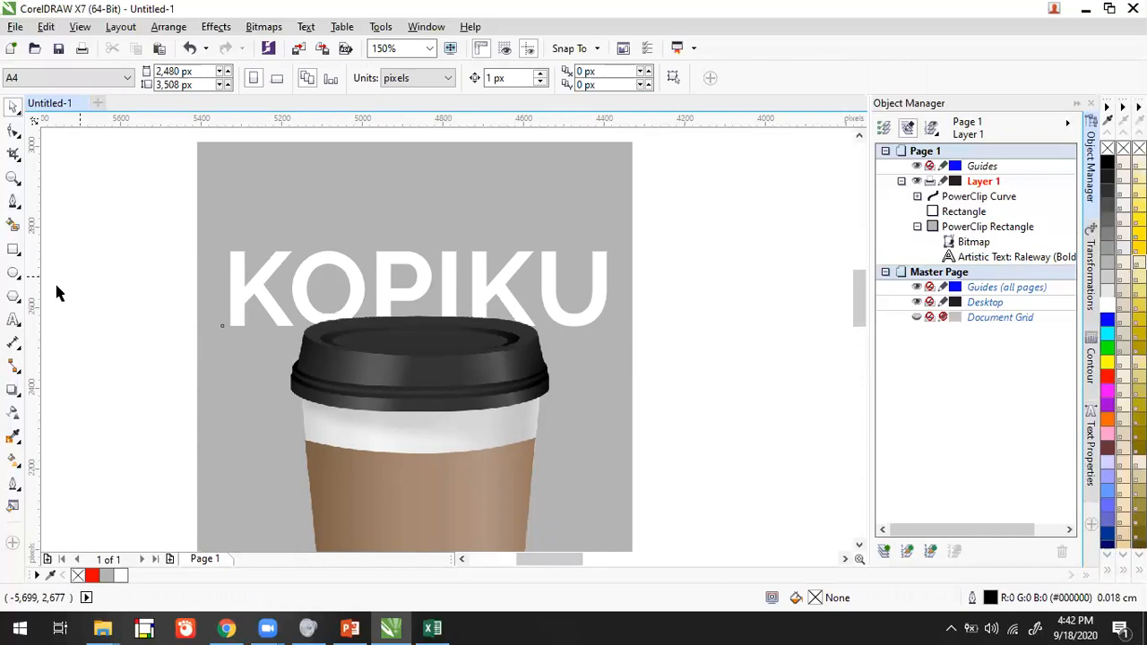
# Add a separate artistic text reading KOPIKU in the empty area below the grey square.
pyautogui.moveTo(363, 320); pyautogui.dragTo(311, 328)
pyautogui.scroll(-2, 65, 285)
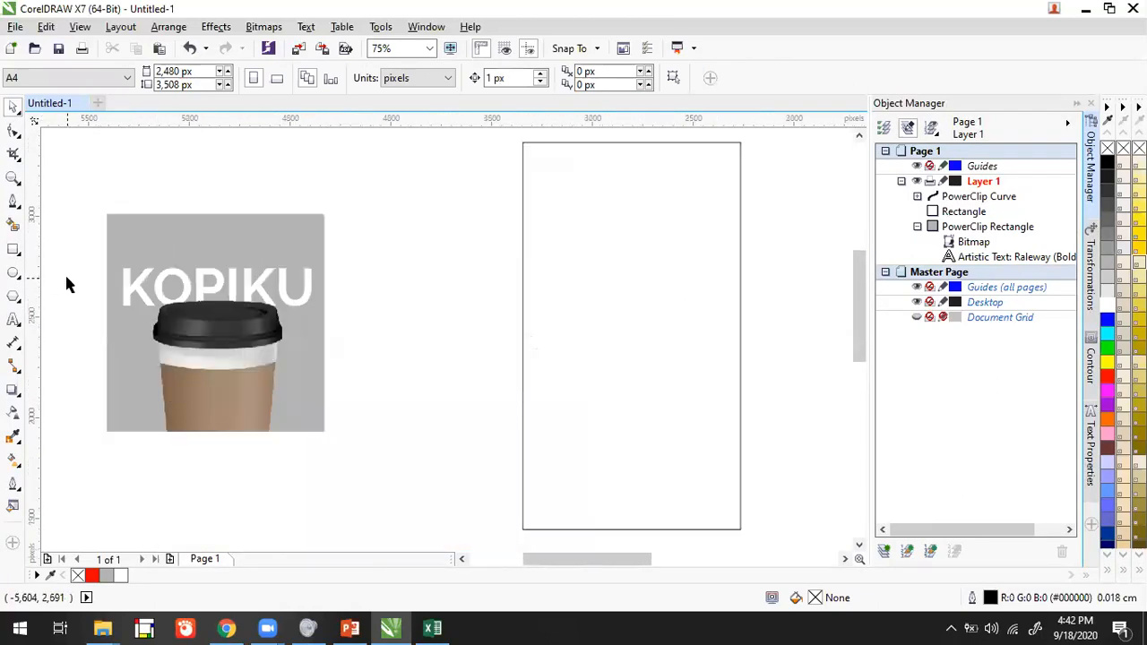
pyautogui.moveTo(241, 275); pyautogui.dragTo(439, 226)
pyautogui.click(14, 320)
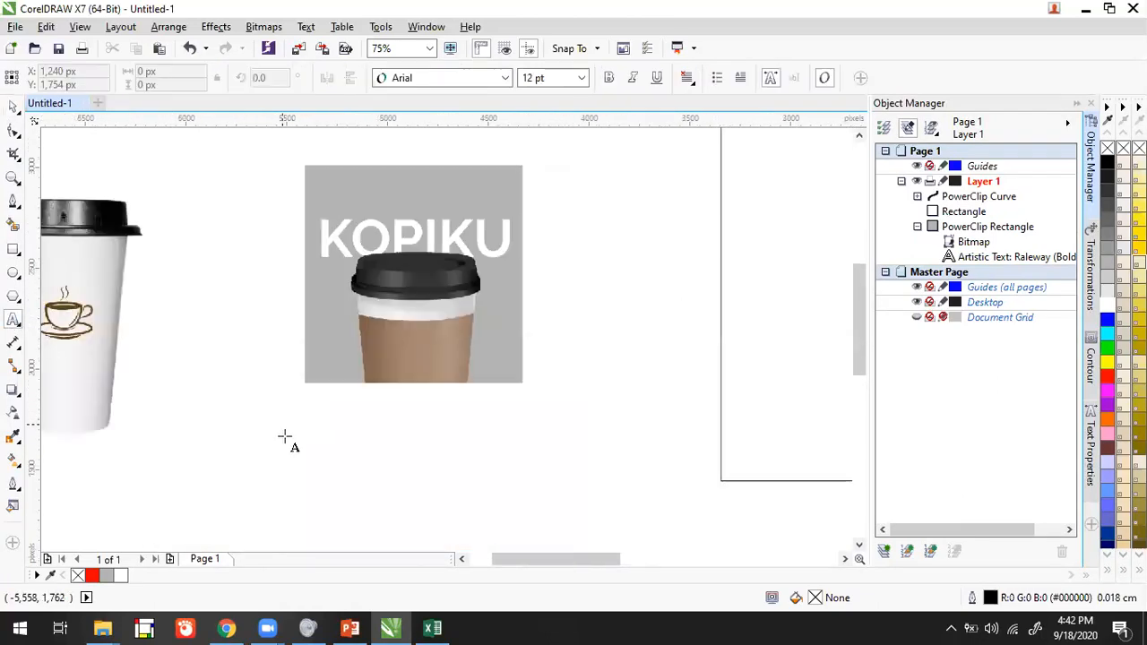
pyautogui.click(288, 438)
pyautogui.write('K')
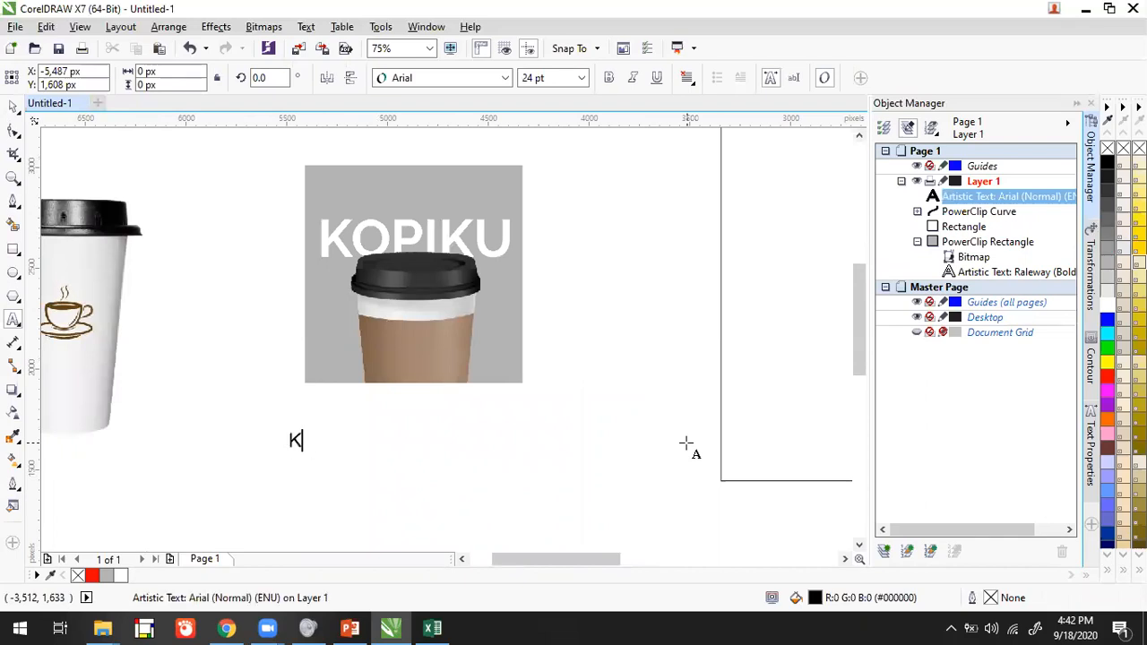
pyautogui.write('OPIKU')
# Enlarge the KOPIKU text below the grey square to about 89.7 pt and set its font to Raleway Bold.
pyautogui.click(13, 107)
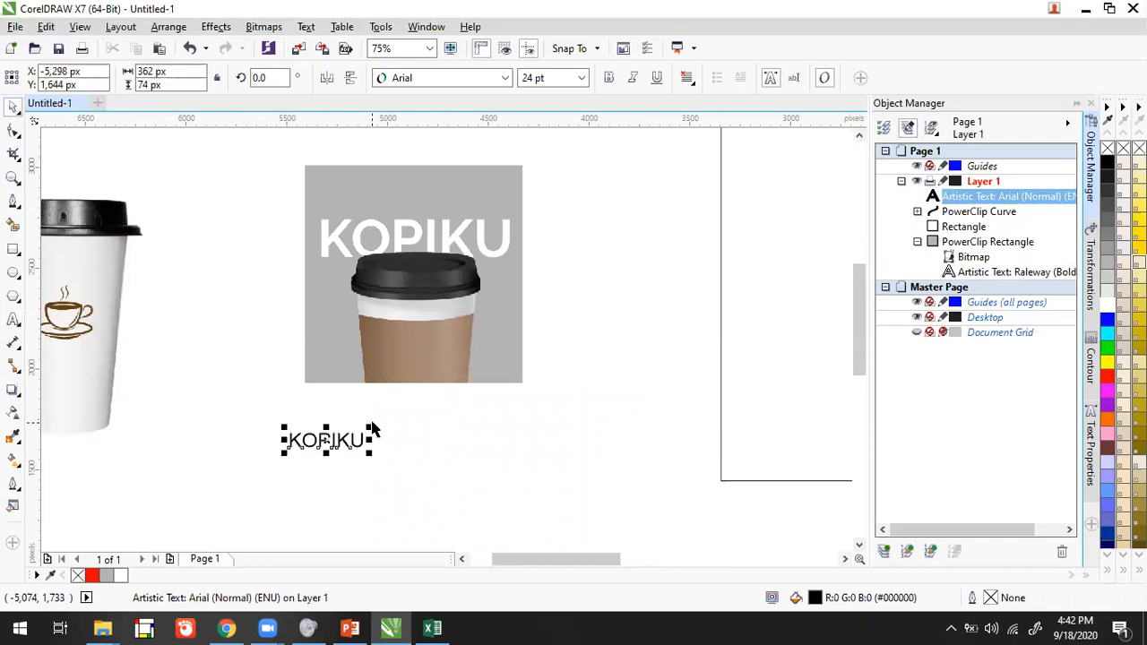
pyautogui.moveTo(443, 392); pyautogui.dragTo(571, 333)
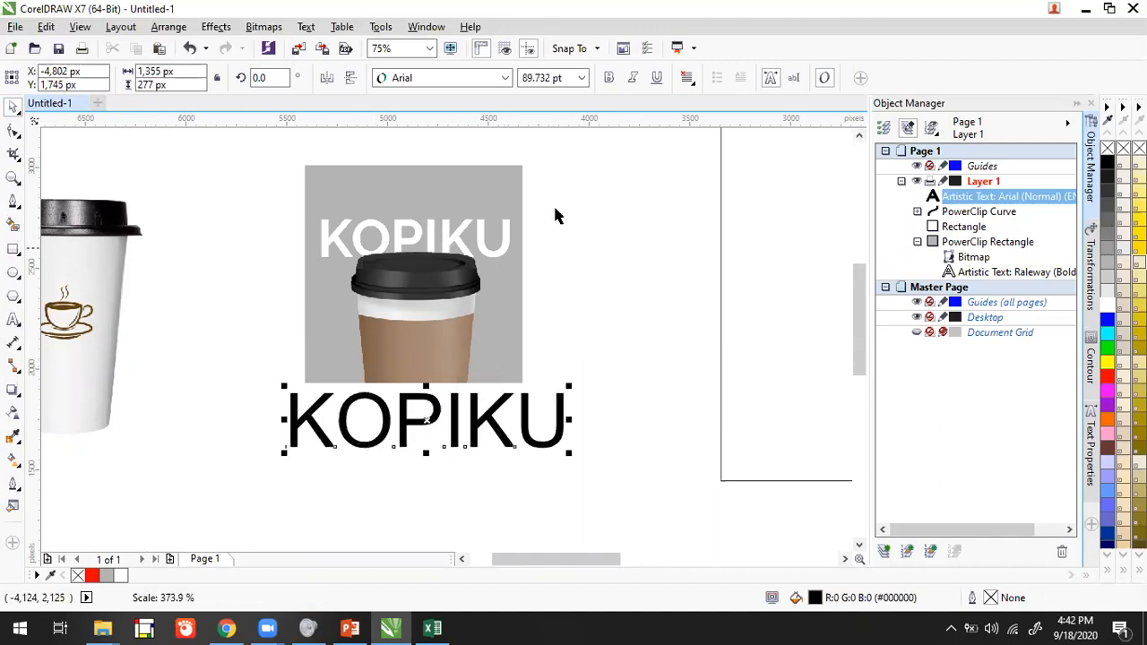
pyautogui.click(507, 78)
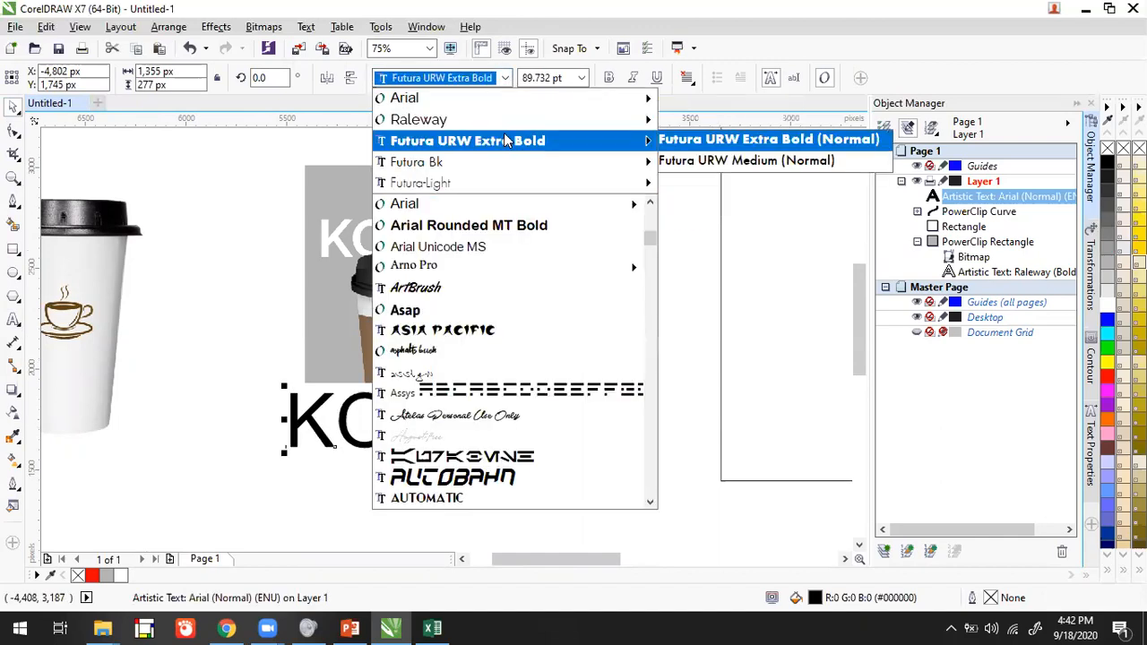
pyautogui.click(506, 119)
pyautogui.click(506, 78)
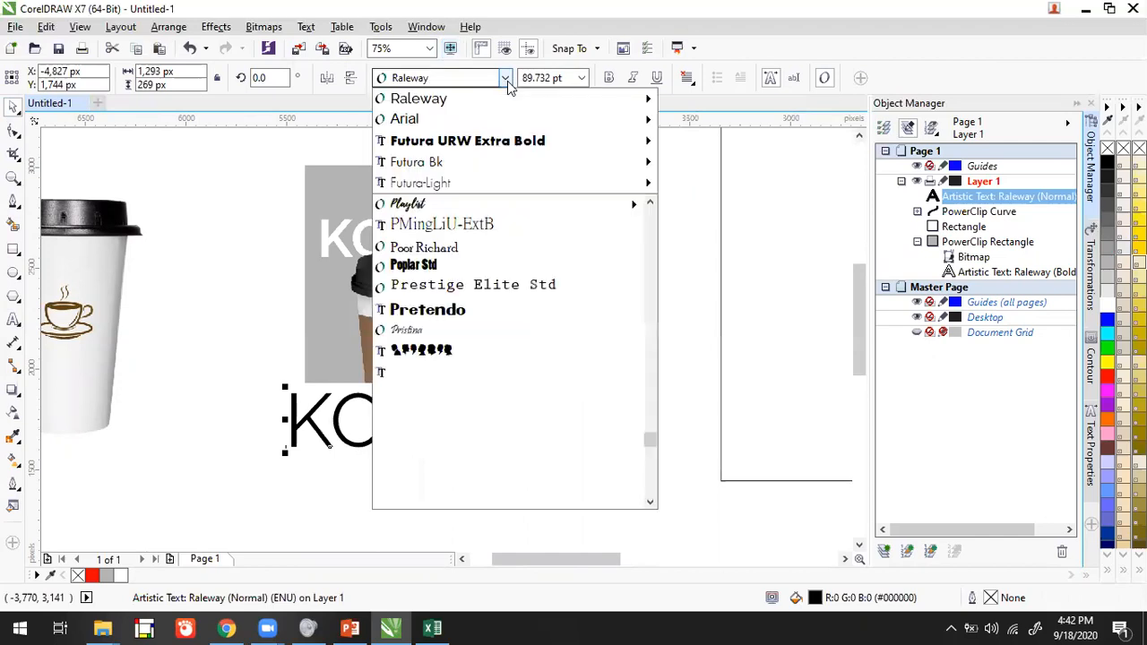
pyautogui.moveTo(580, 101)
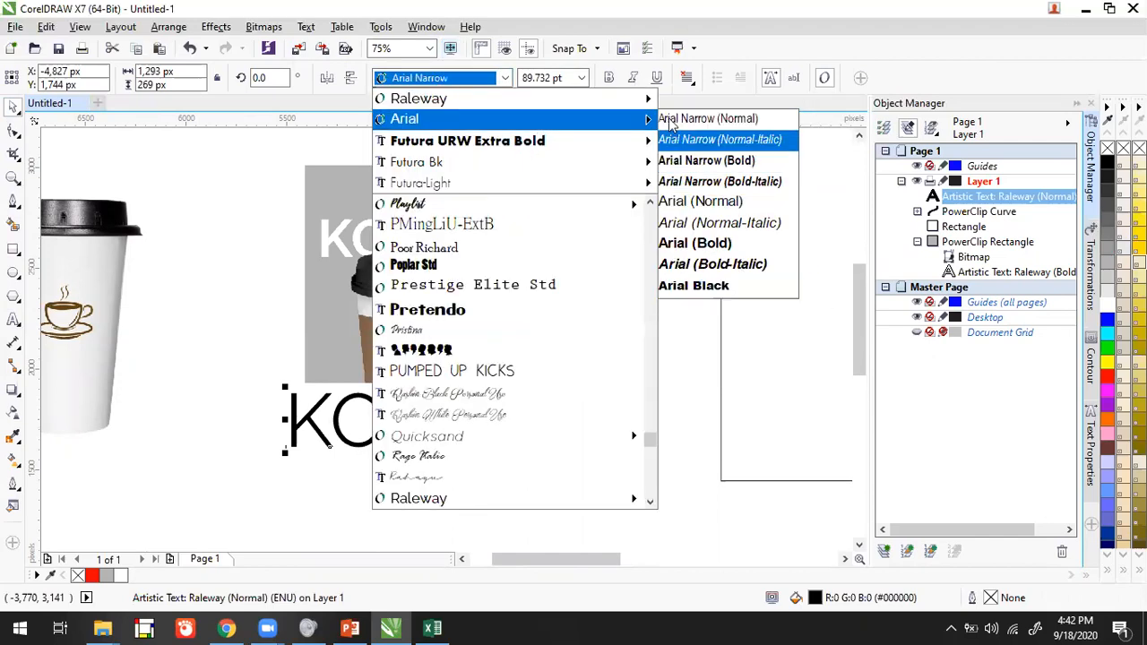
pyautogui.click(753, 326)
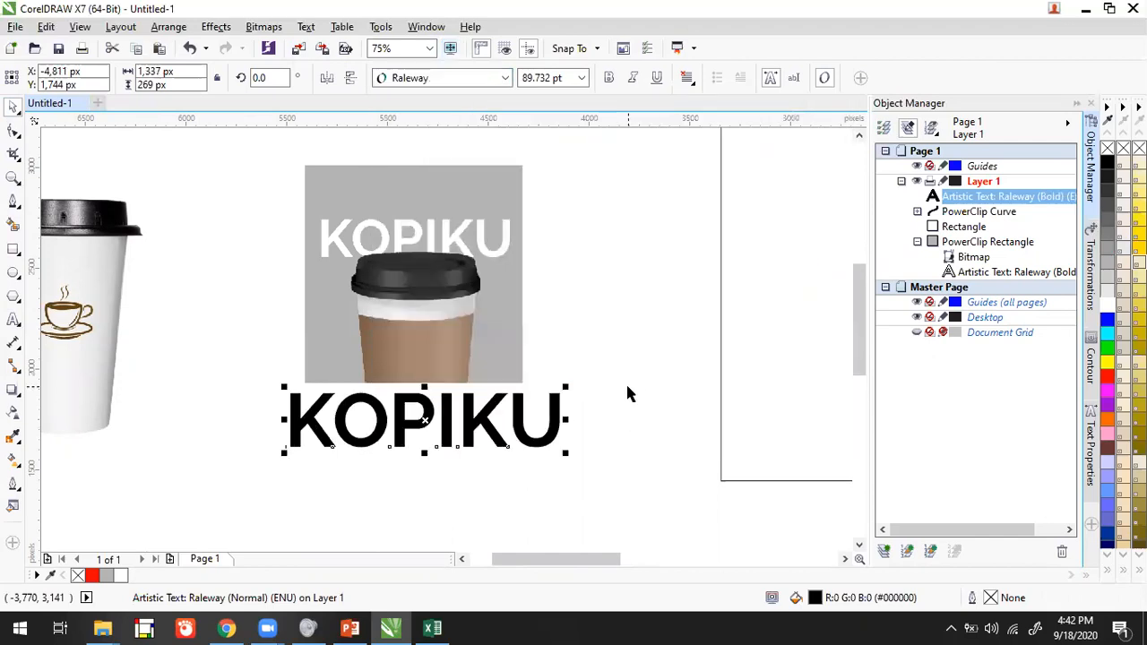
# Shift the black KOPIKU text slightly lower and draw an ellipse about 1,838 × 621 px beneath it.
pyautogui.click(563, 368)
pyautogui.moveTo(564, 368); pyautogui.dragTo(607, 275)
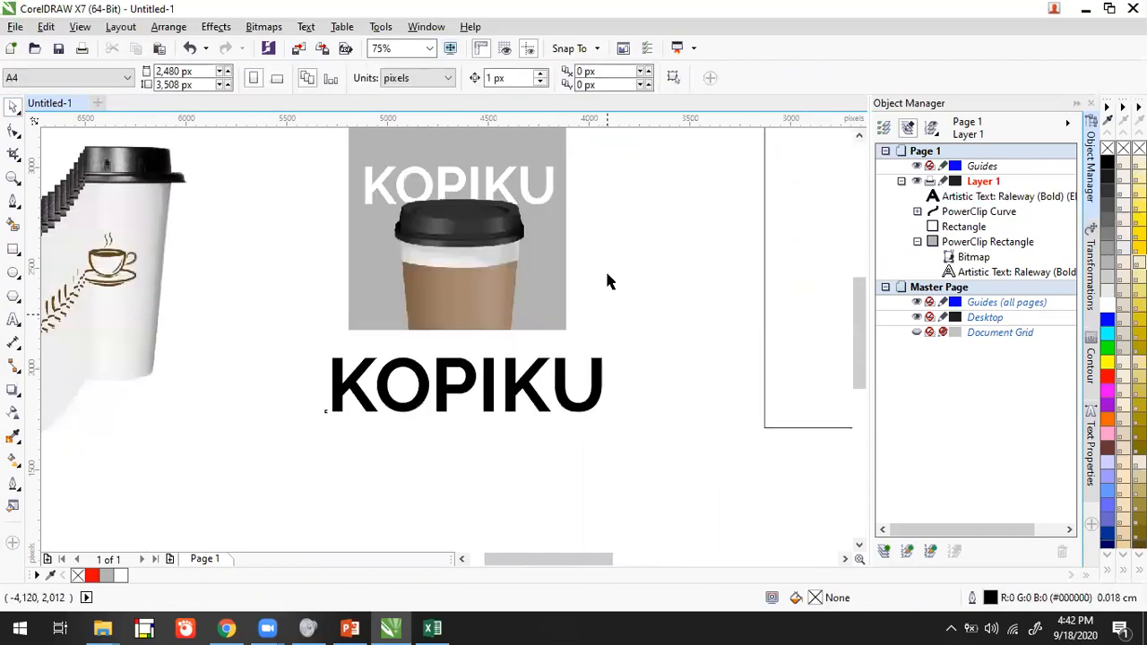
pyautogui.click(305, 27)
pyautogui.click(305, 27)
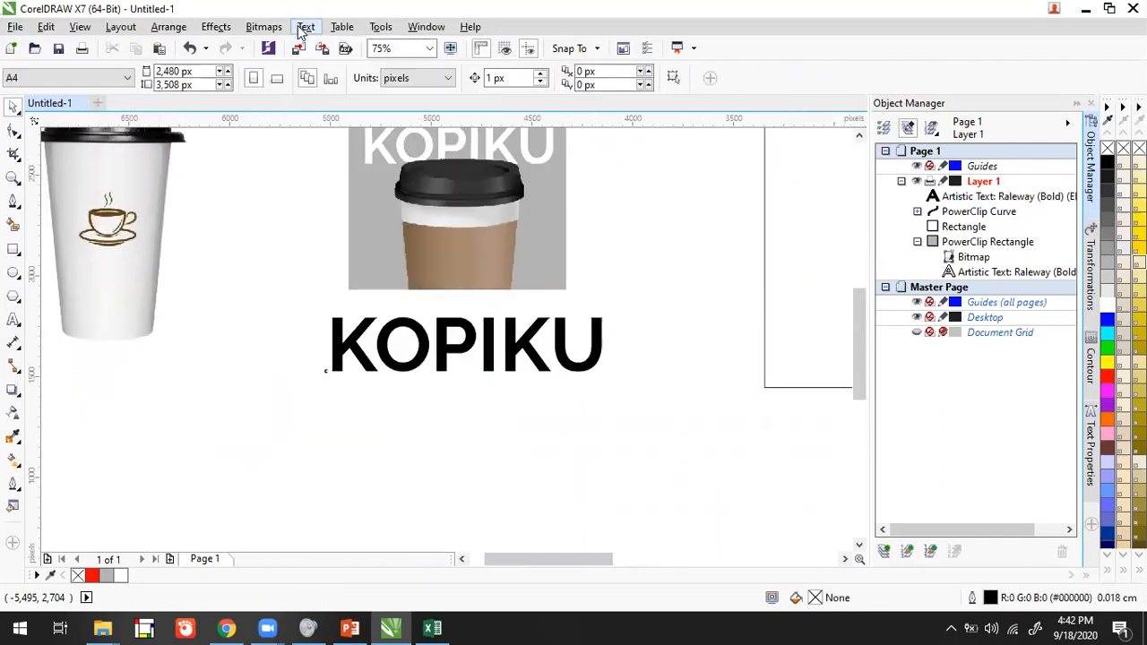
pyautogui.click(14, 273)
pyautogui.moveTo(262, 382); pyautogui.dragTo(631, 507)
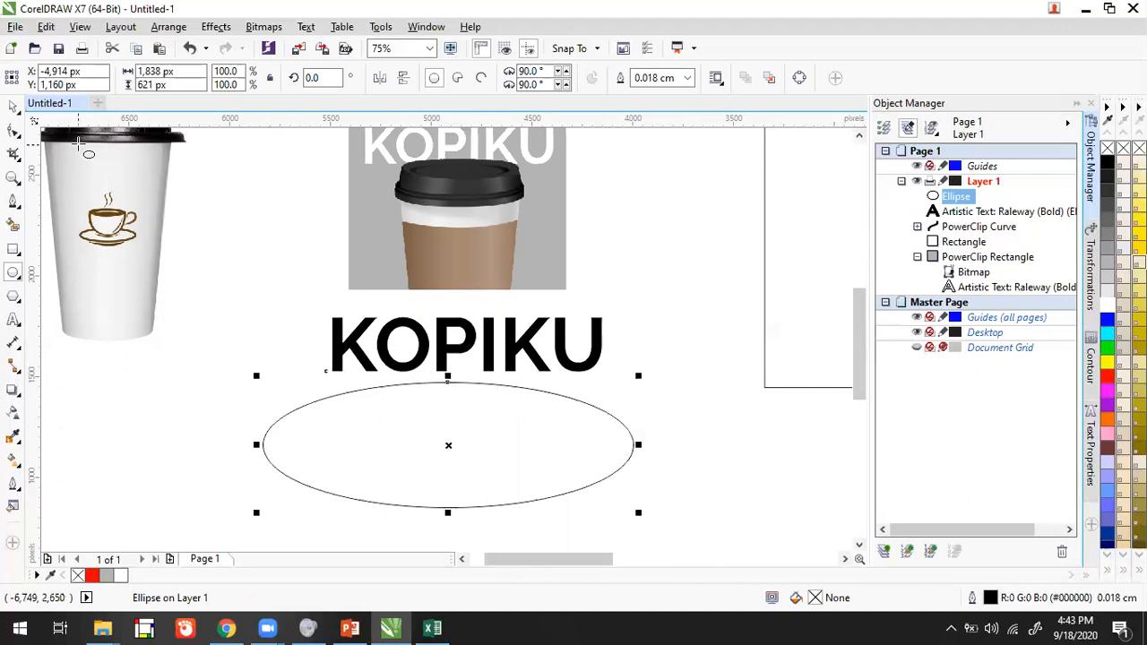
# Move the ellipse slightly lower to about Y 1,056 px, leaving a gap below the KOPIKU text.
pyautogui.click(175, 311)
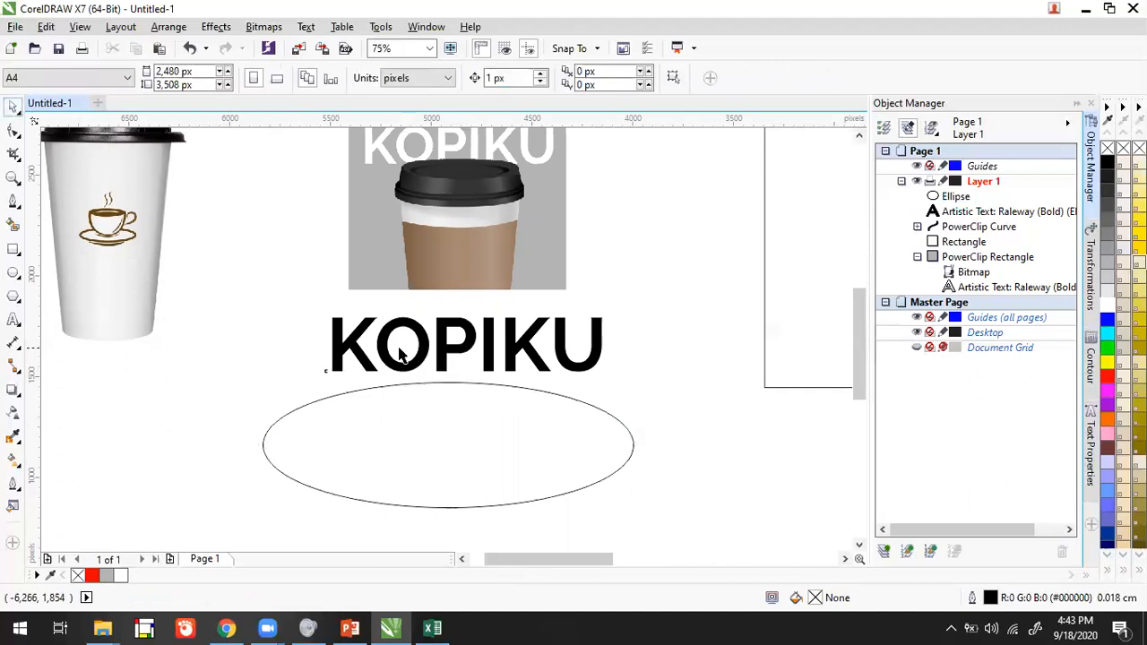
pyautogui.click(363, 394)
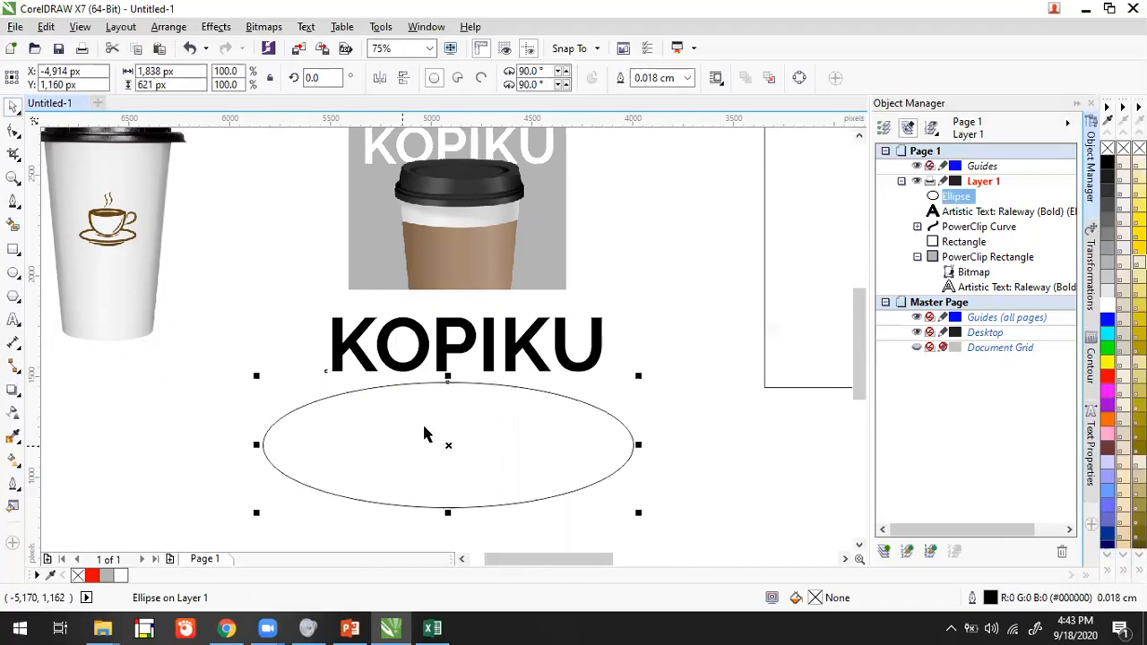
pyautogui.moveTo(417, 384)
pyautogui.mouseDown()
pyautogui.moveTo(439, 389)
pyautogui.moveTo(421, 404)
pyautogui.mouseUp()
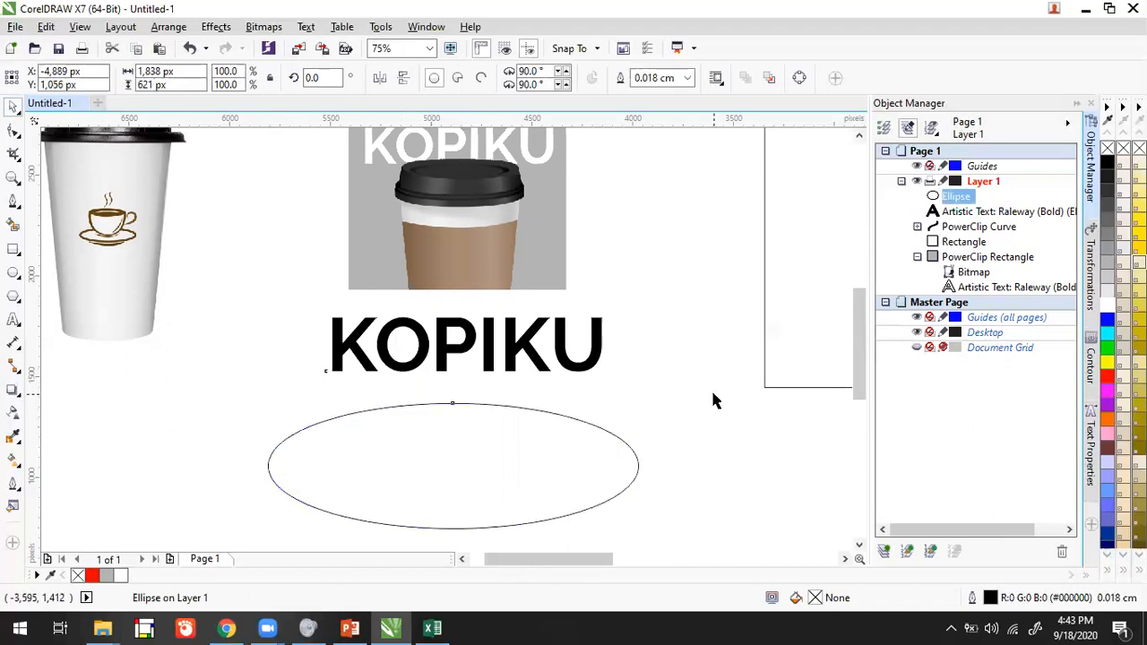
pyautogui.click(717, 402)
# Fit the black KOPIKU text to the path of the ellipse, centred along its upper edge.
pyautogui.click(564, 358)
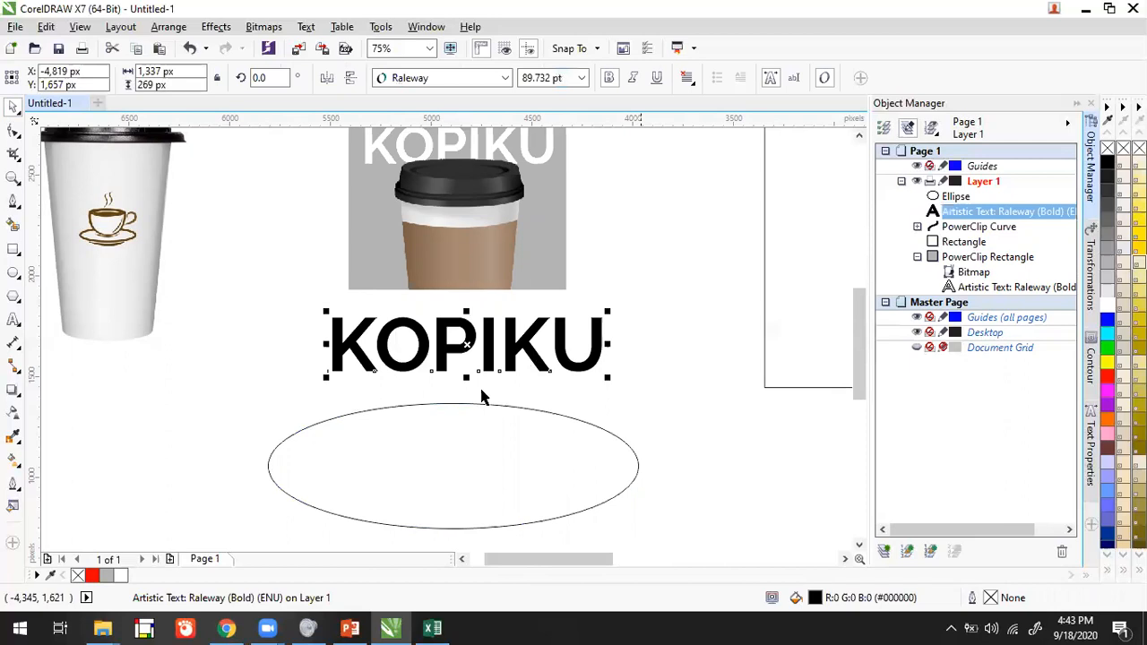
pyautogui.click(305, 27)
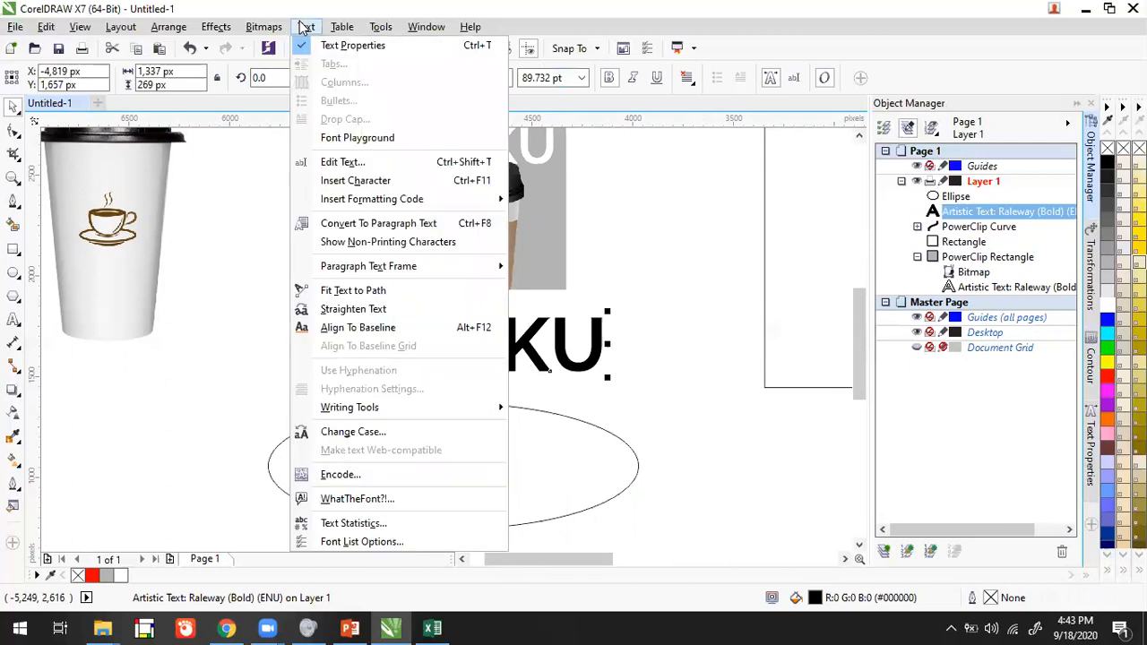
pyautogui.click(372, 293)
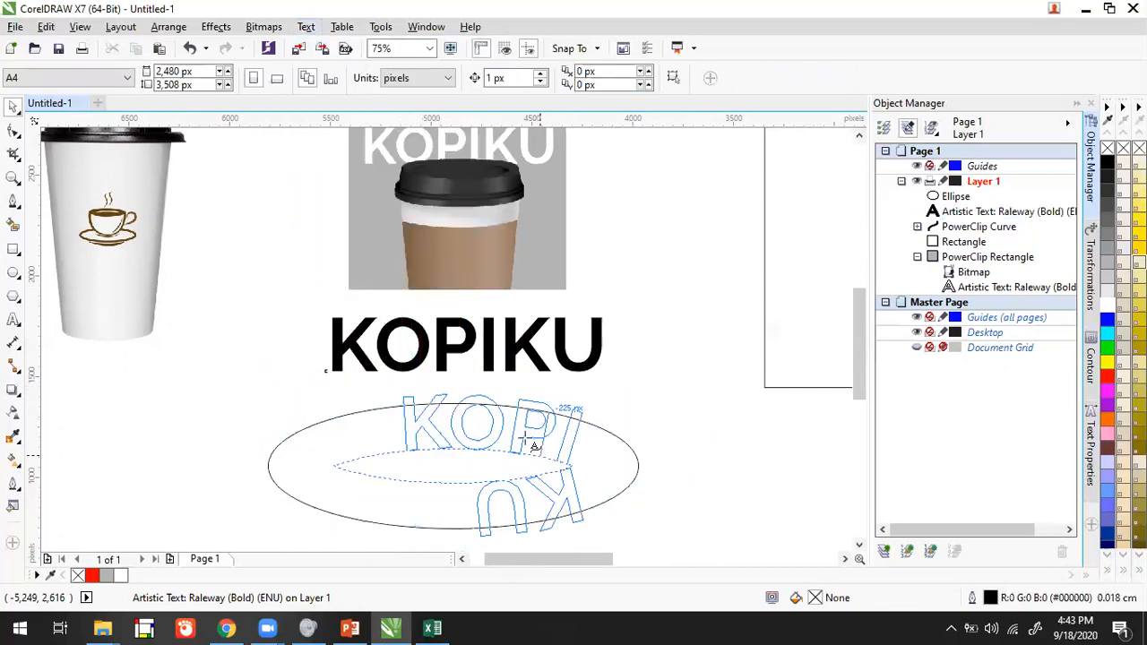
pyautogui.click(453, 410)
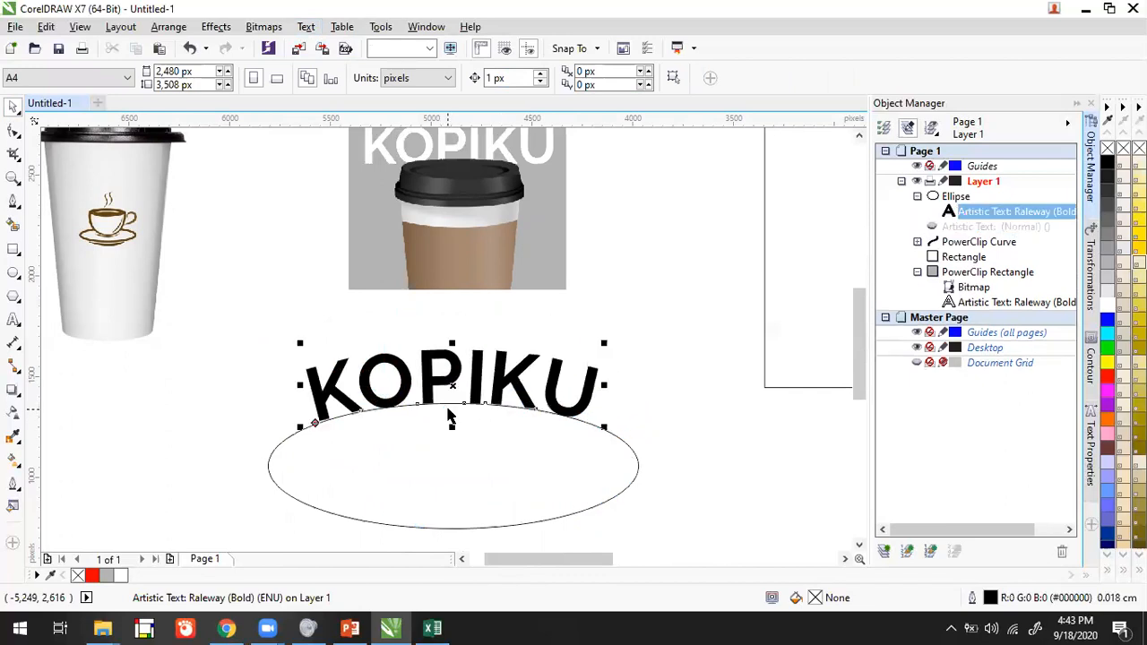
pyautogui.click(650, 386)
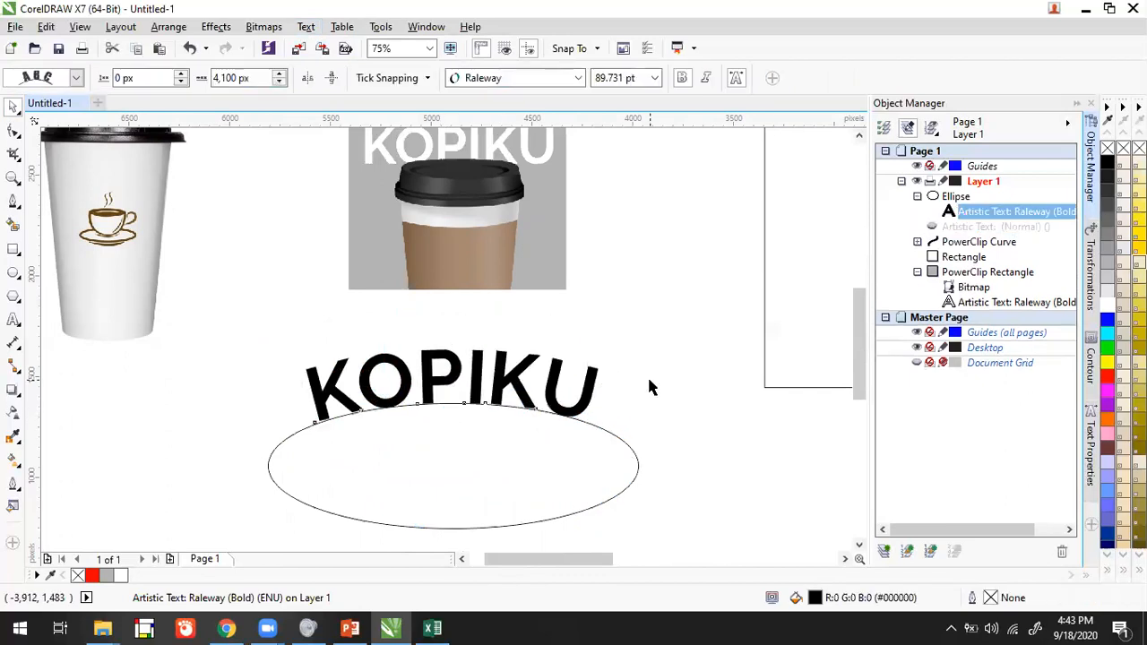
# Narrow the ellipse carrying the KOPIKU text to about 1,288 px wide for a stronger text curve.
pyautogui.click(640, 471)
pyautogui.scroll(-2, 640, 461)
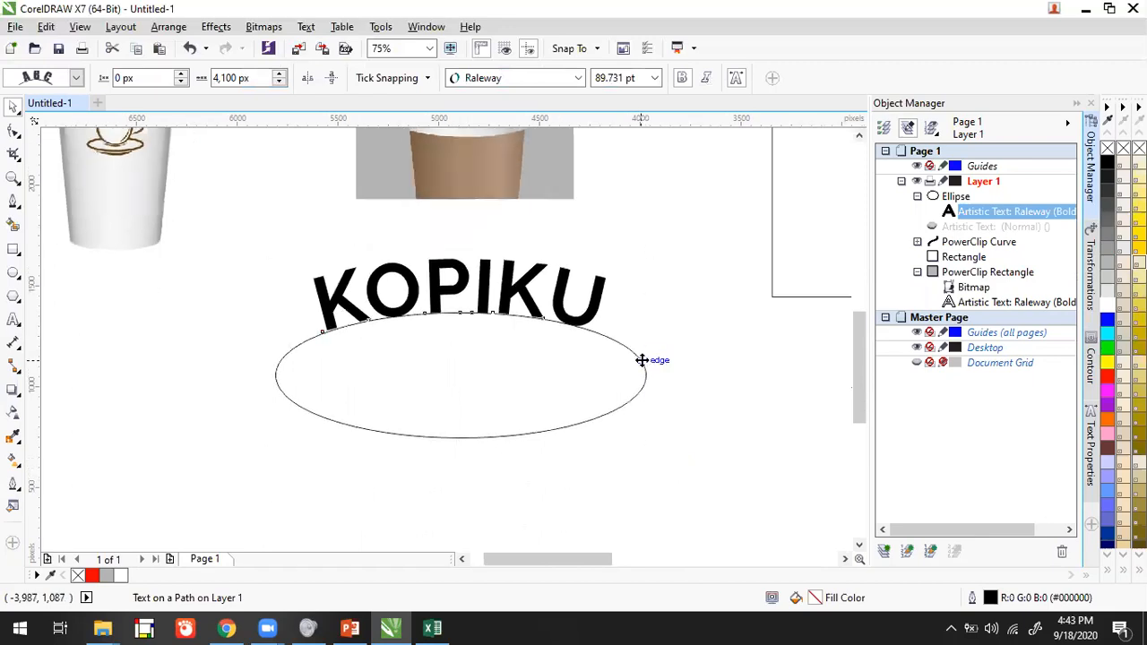
pyautogui.click(647, 368)
pyautogui.moveTo(651, 374); pyautogui.dragTo(539, 373)
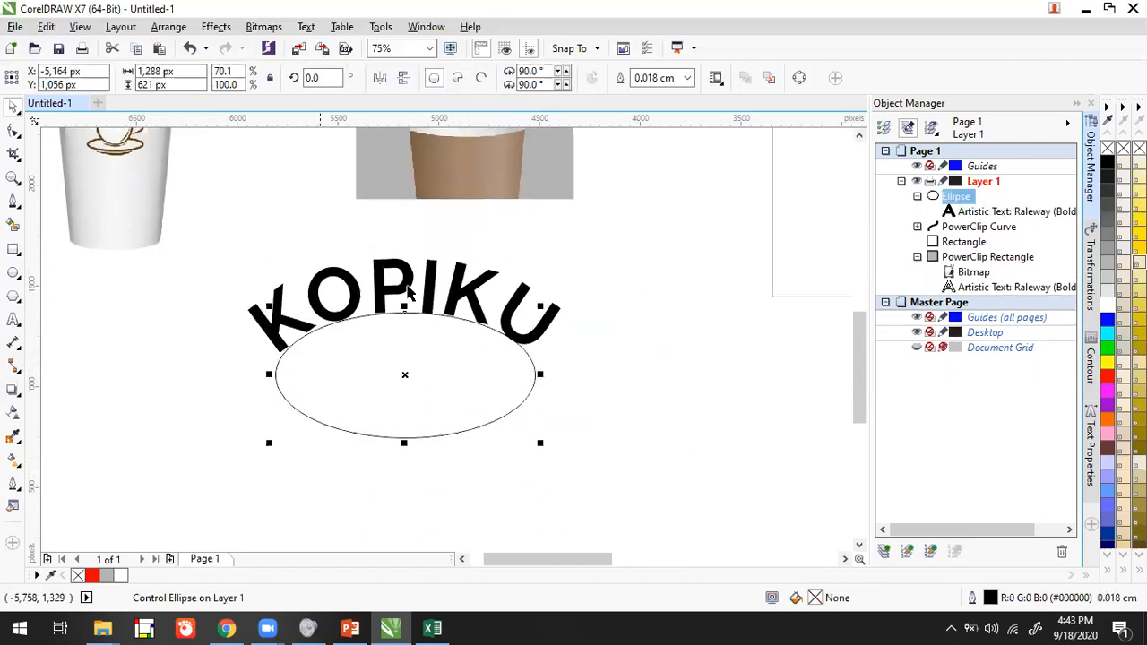
# Move the ellipse with its curved KOPIKU text to the empty area below the white cup.
pyautogui.scroll(3, 381, 515)
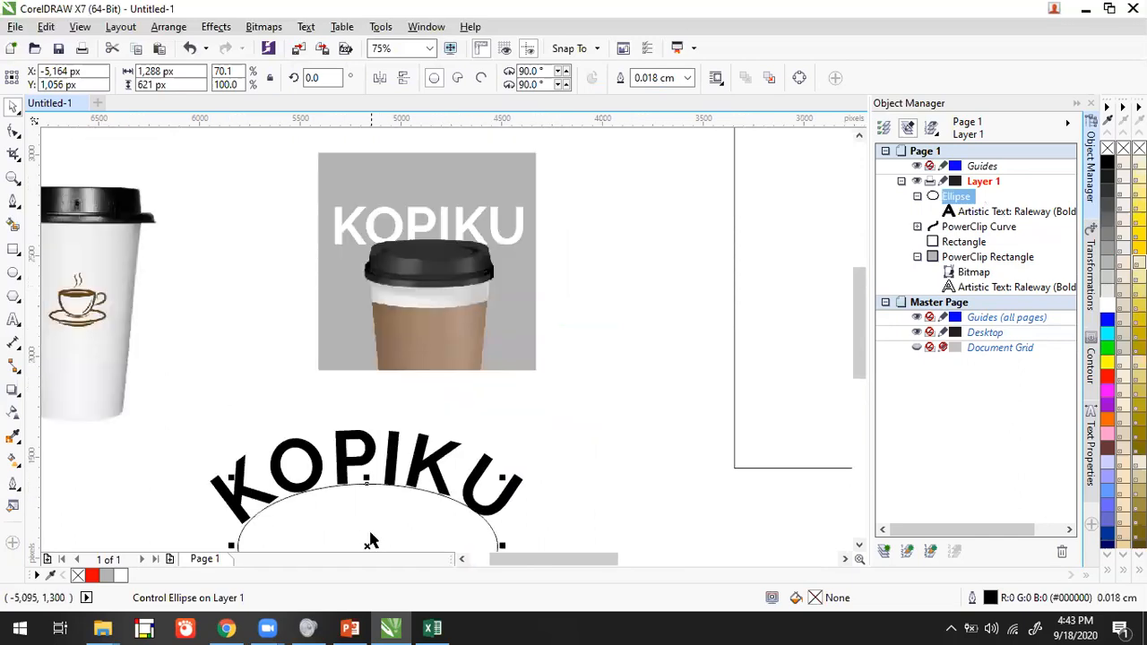
pyautogui.moveTo(371, 540); pyautogui.dragTo(372, 512)
pyautogui.scroll(-2, 456, 392)
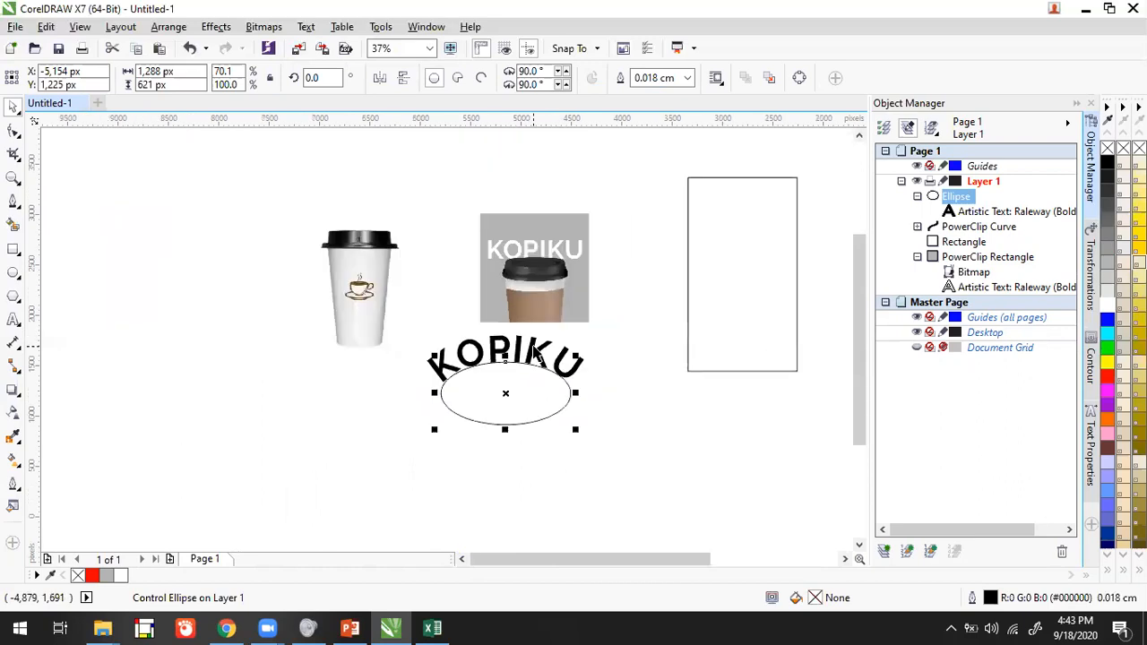
pyautogui.moveTo(509, 393); pyautogui.dragTo(375, 412)
# Place a copy of the grey PowerClip square with the cup directly below the original.
pyautogui.moveTo(449, 173); pyautogui.dragTo(633, 375)
pyautogui.moveTo(638, 158); pyautogui.dragTo(449, 340)
pyautogui.moveTo(532, 249); pyautogui.dragTo(538, 425)
pyautogui.rightClick(538, 424)
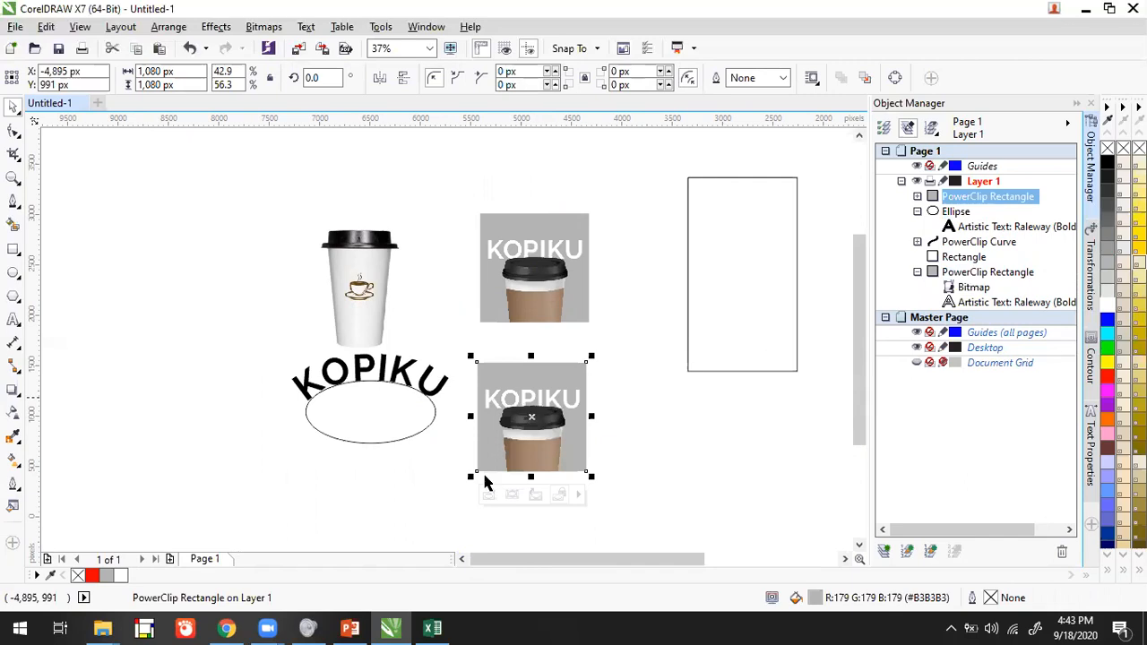
# Move the curved KOPIKU text and its ellipse onto the copied square and stack them above that PowerClip Rectangle.
pyautogui.click(635, 415)
pyautogui.scroll(2, 571, 397)
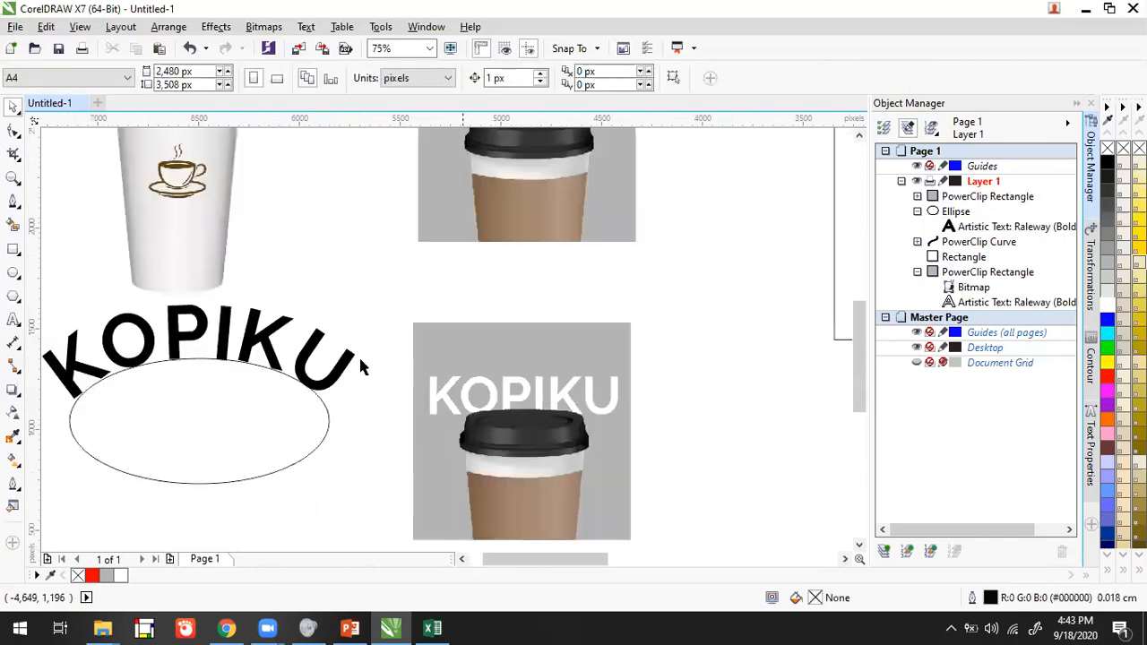
pyautogui.click(325, 388)
pyautogui.moveTo(195, 397); pyautogui.dragTo(514, 455)
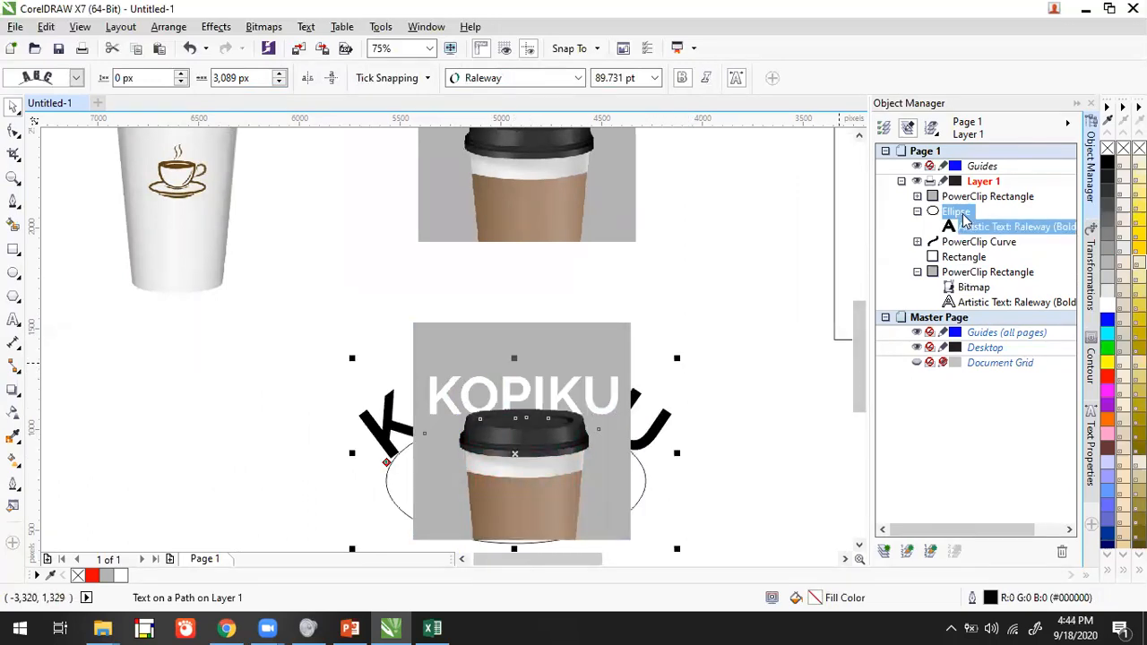
pyautogui.moveTo(966, 199); pyautogui.dragTo(966, 190)
# Scale the curved KOPIKU text and ellipse down to about 58.1 pt text size and centre them over the cup lid.
pyautogui.moveTo(678, 360); pyautogui.dragTo(621, 389)
pyautogui.moveTo(511, 454); pyautogui.dragTo(522, 431)
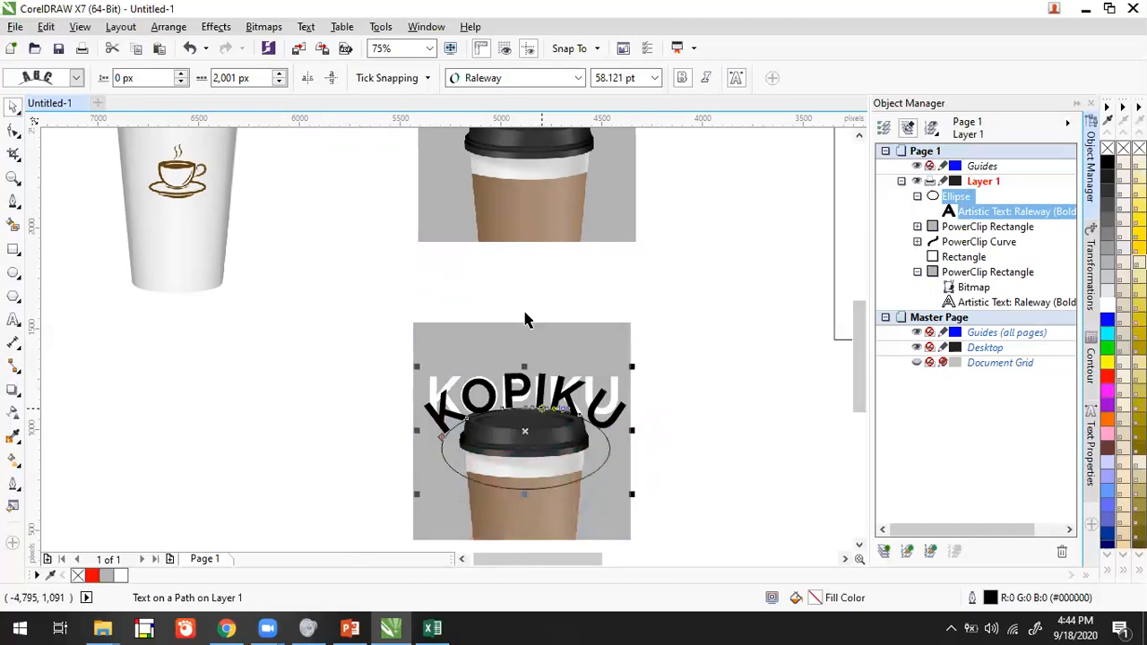
pyautogui.rightClick(541, 388)
pyautogui.click(756, 488)
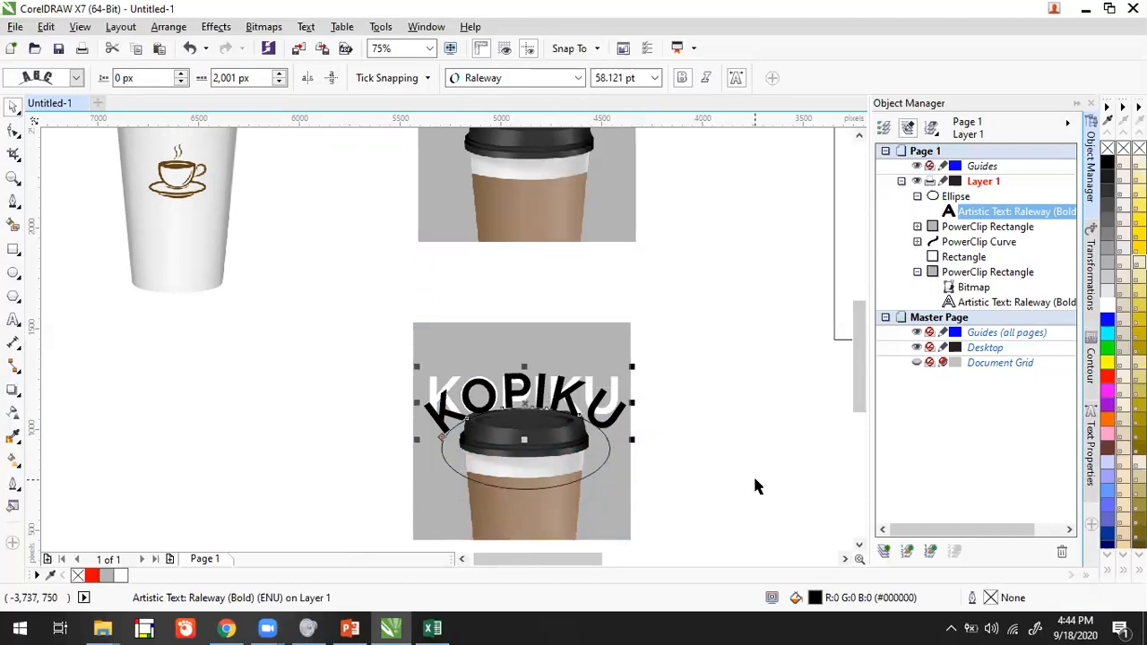
# Remove the outline of the ellipse that carries the curved KOPIKU text.
pyautogui.click(653, 440)
pyautogui.moveTo(647, 439); pyautogui.dragTo(562, 301)
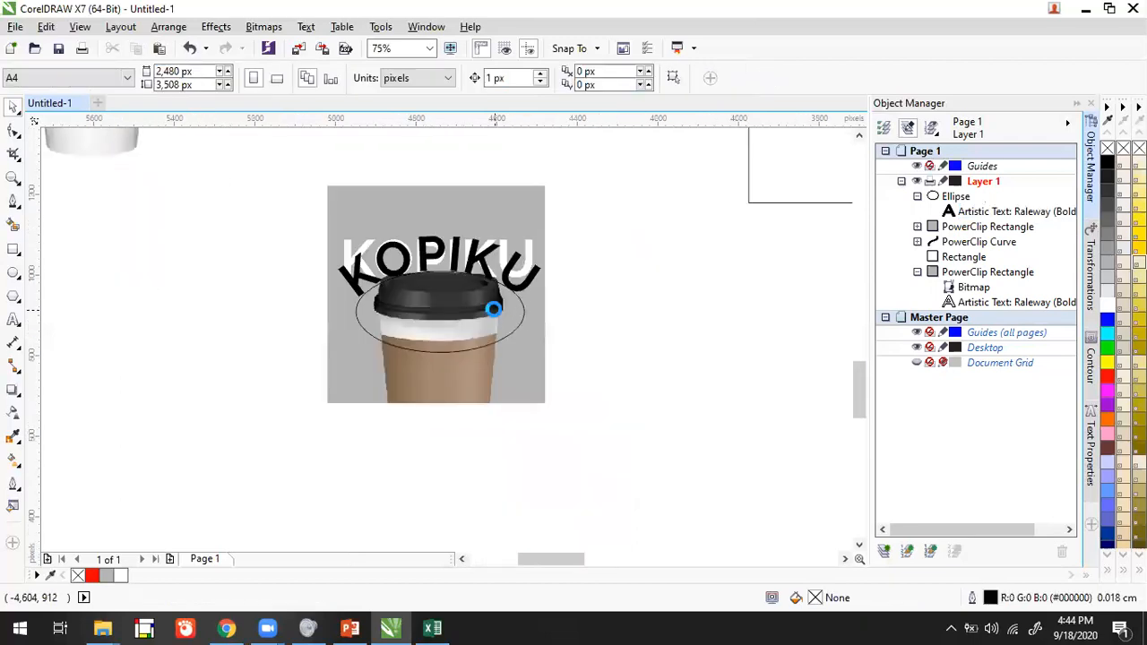
pyautogui.scroll(2, 495, 309)
pyautogui.click(603, 276)
pyautogui.click(604, 280)
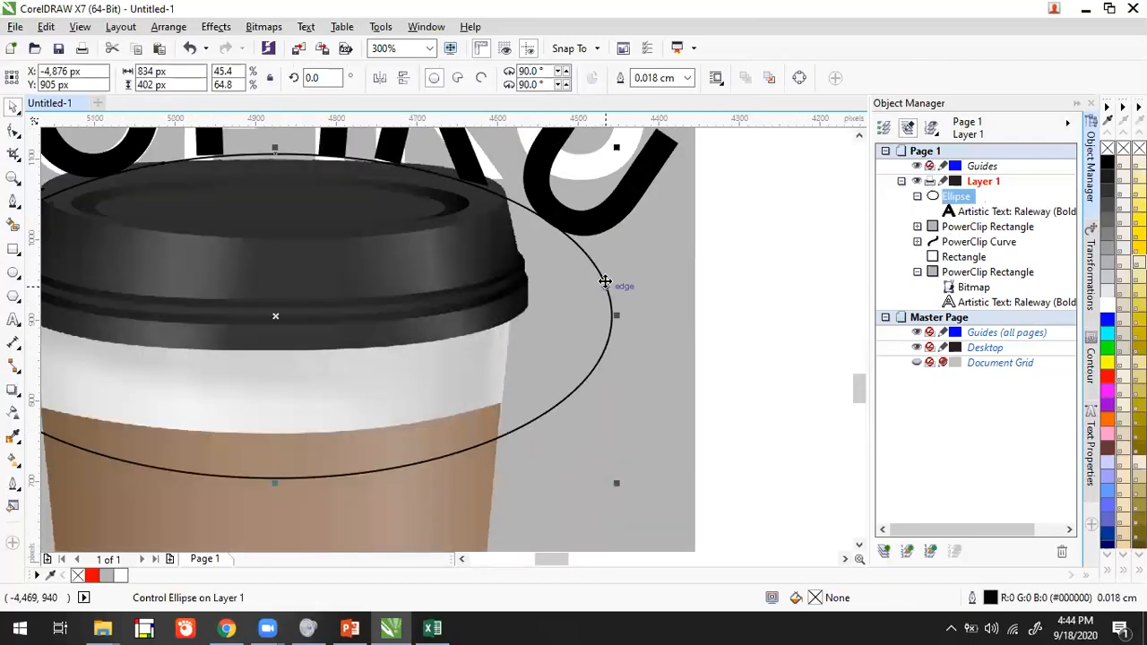
pyautogui.moveTo(414, 421); pyautogui.dragTo(612, 452)
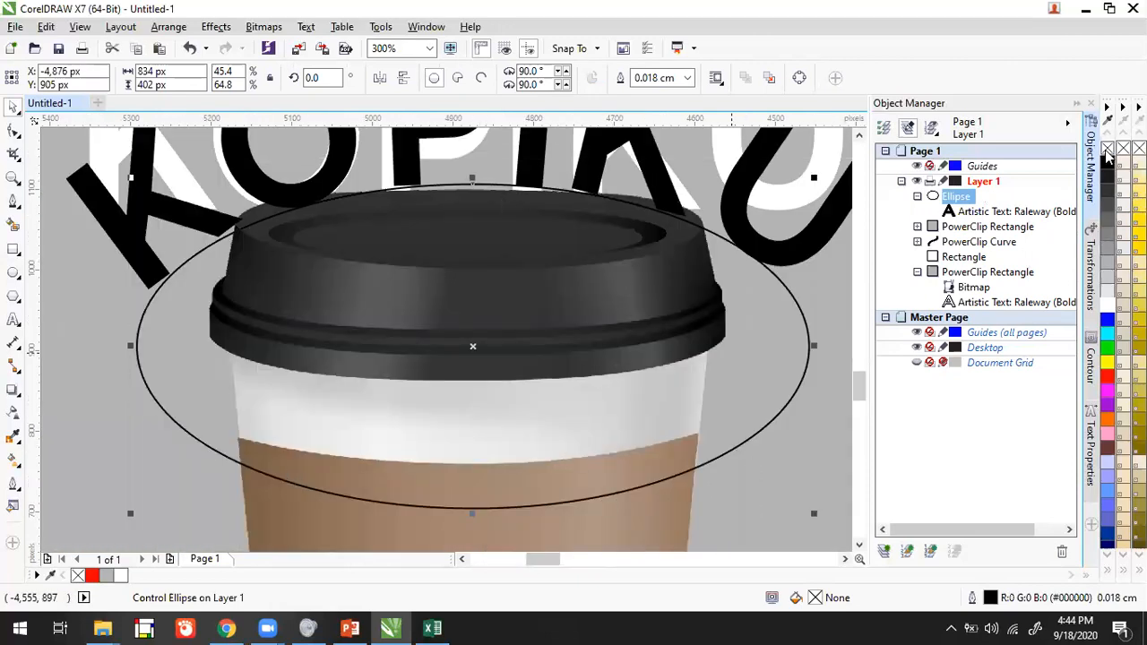
pyautogui.rightClick(1108, 154)
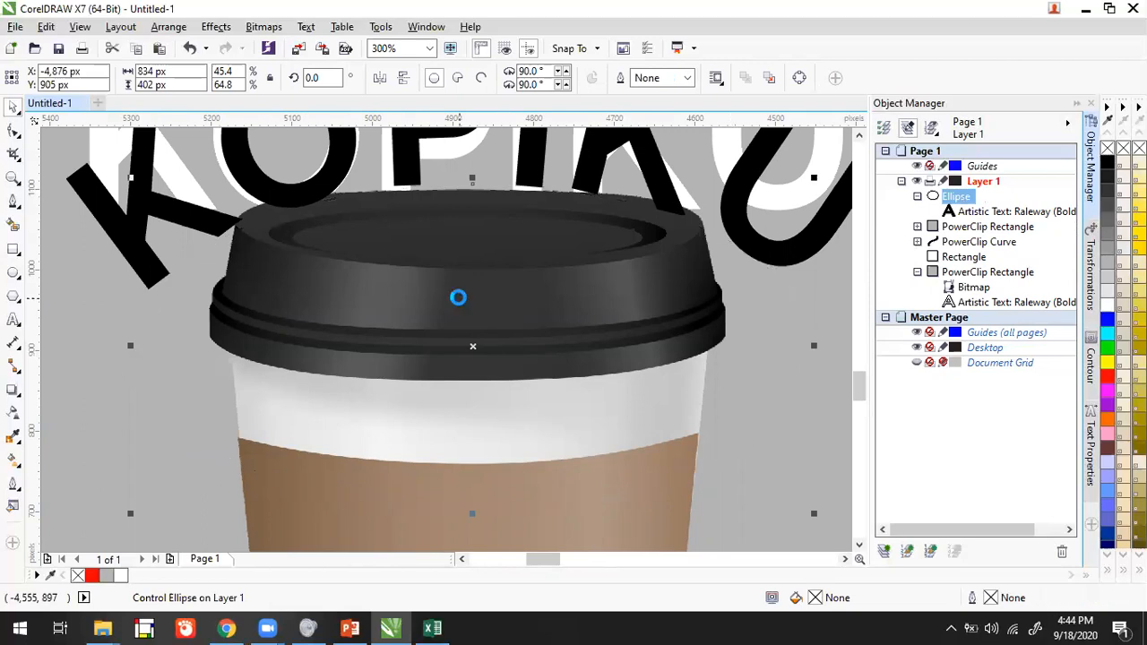
pyautogui.scroll(-2, 487, 300)
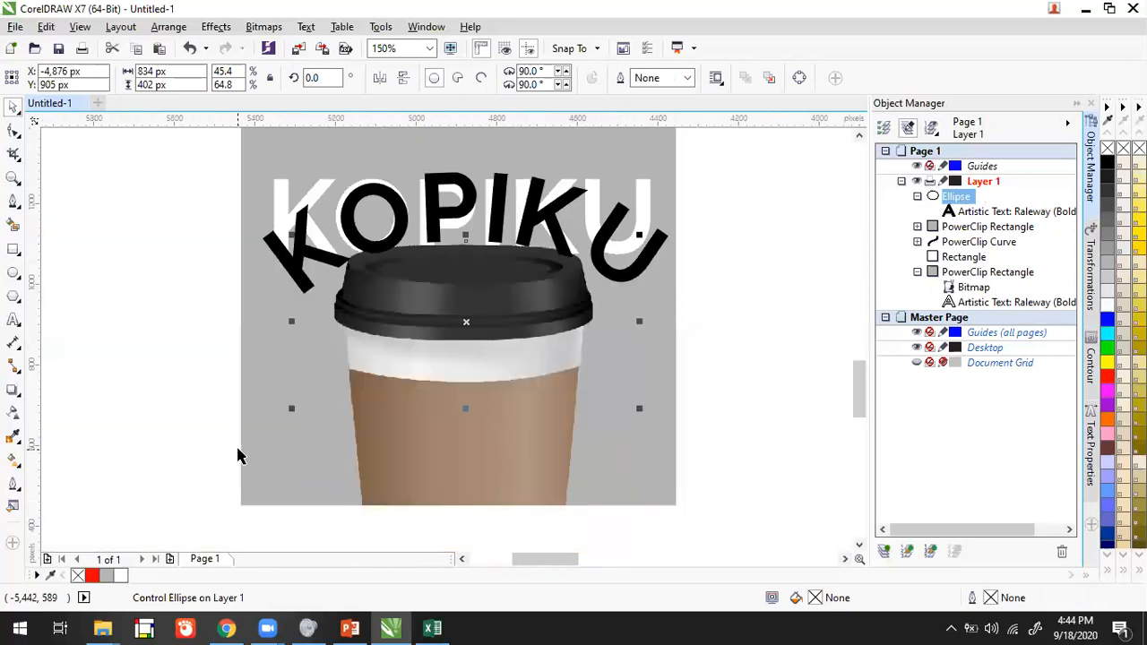
# Place the ellipse and its curved KOPIKU text inside the copied grey square as PowerClip contents.
pyautogui.click(212, 30)
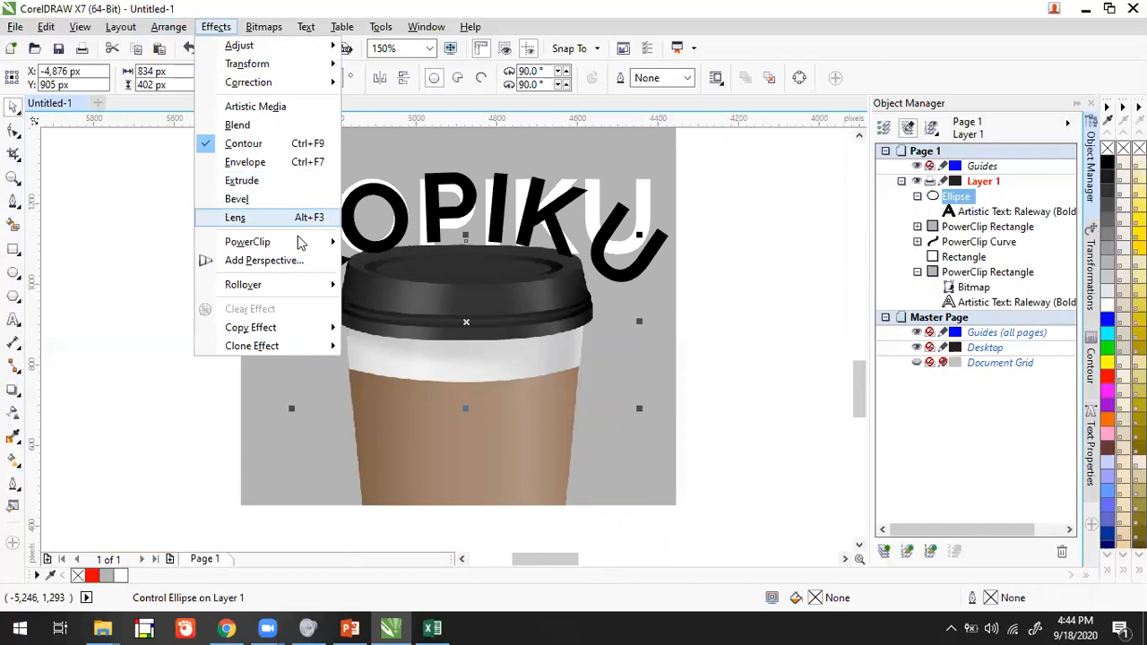
pyautogui.moveTo(235, 242)
pyautogui.click(392, 242)
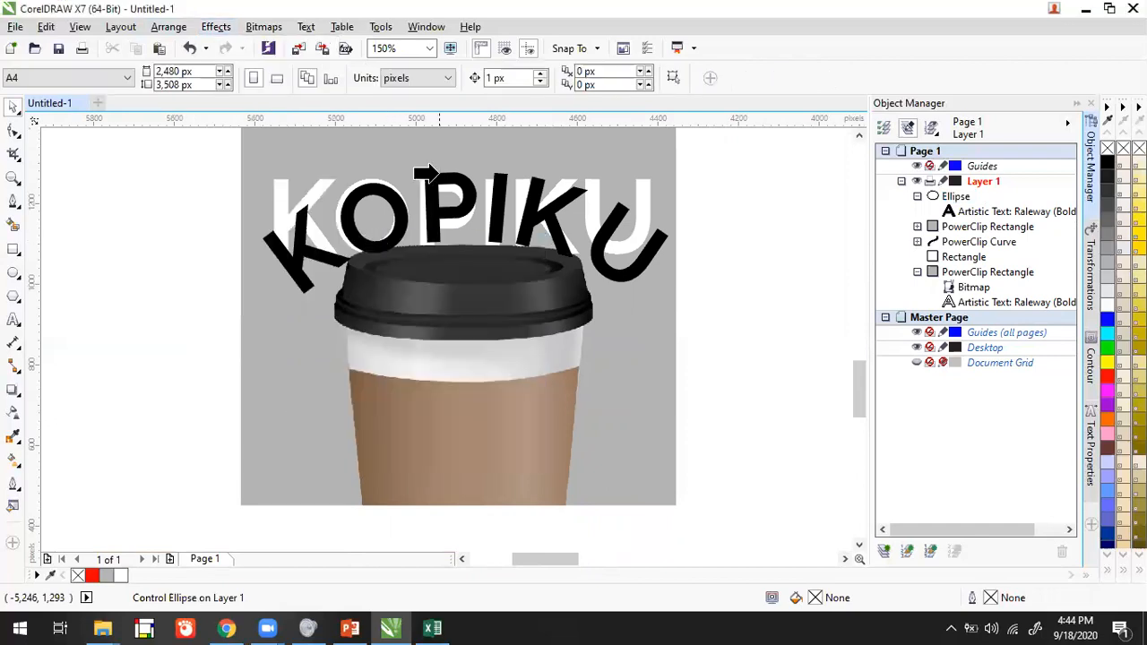
pyautogui.click(406, 141)
# Open the copied square's PowerClip contents and delete the old straight white KOPIKU text.
pyautogui.doubleClick(597, 240)
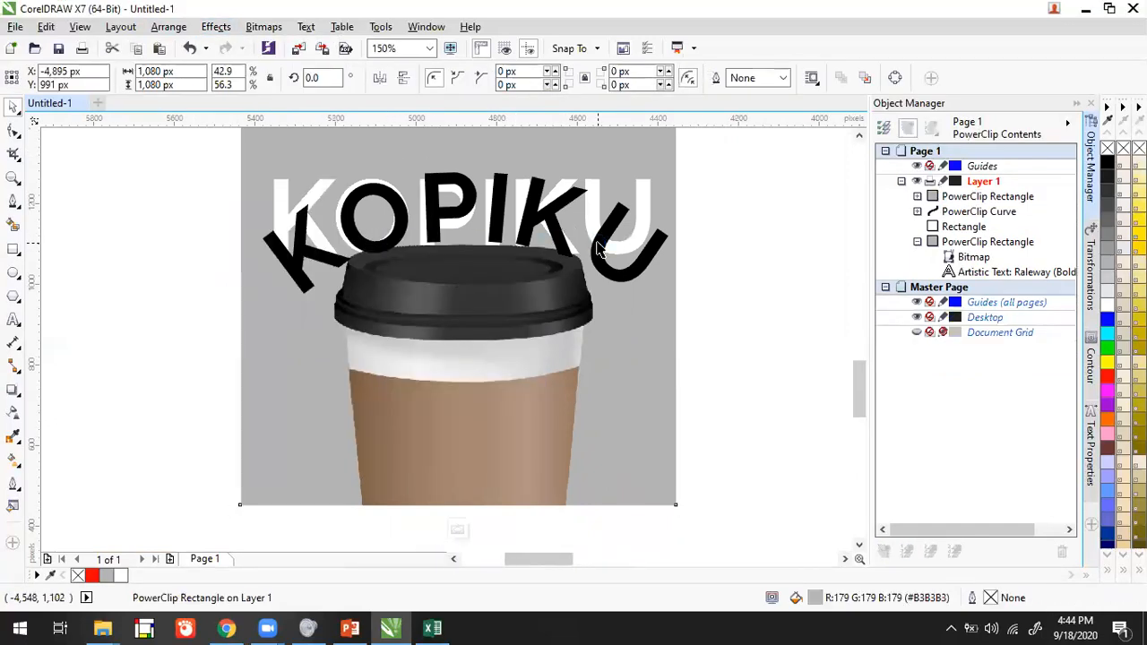
pyautogui.click(605, 199)
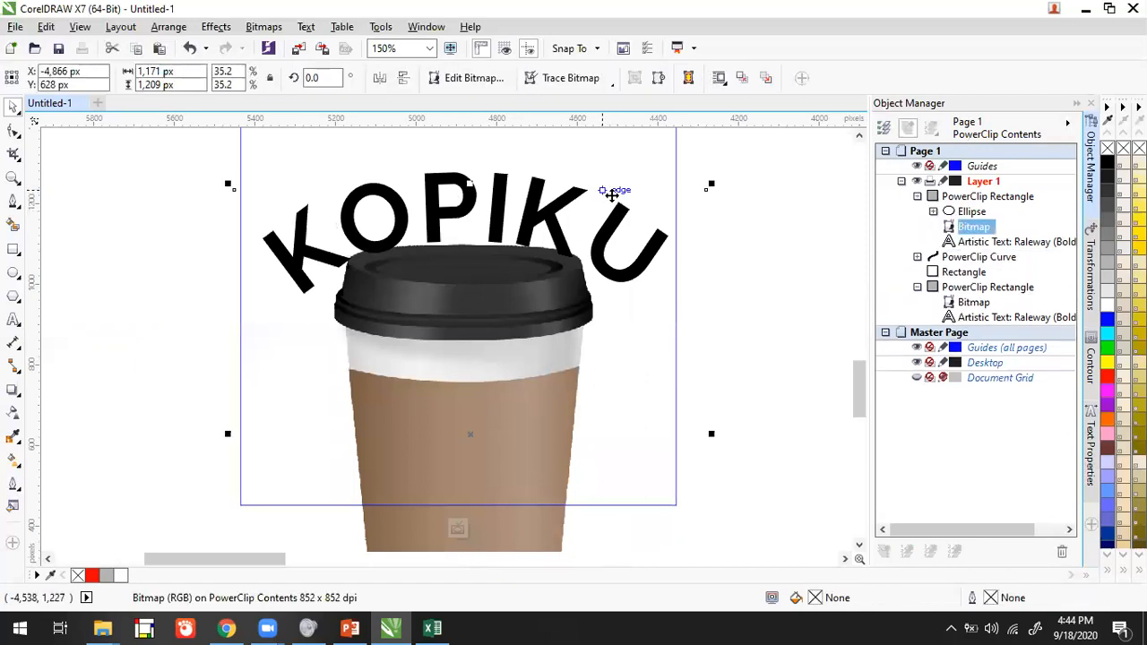
pyautogui.click(977, 242)
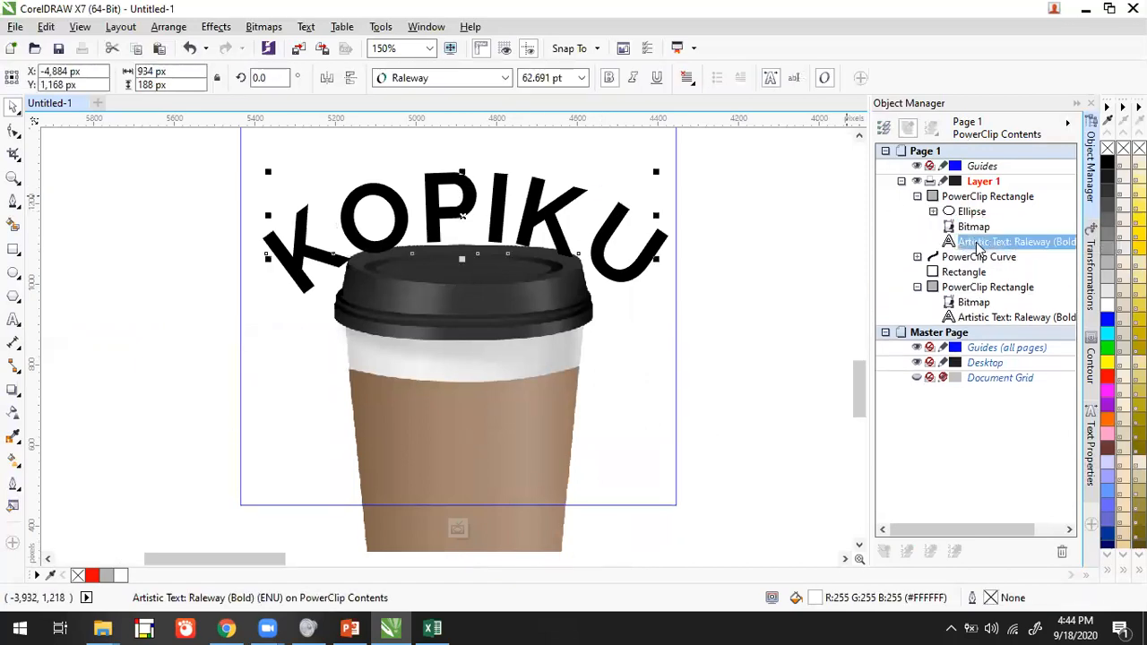
# Order the curved KOPIKU text behind the cup bitmap inside the PowerClip.
pyautogui.moveTo(975, 247); pyautogui.dragTo(976, 218)
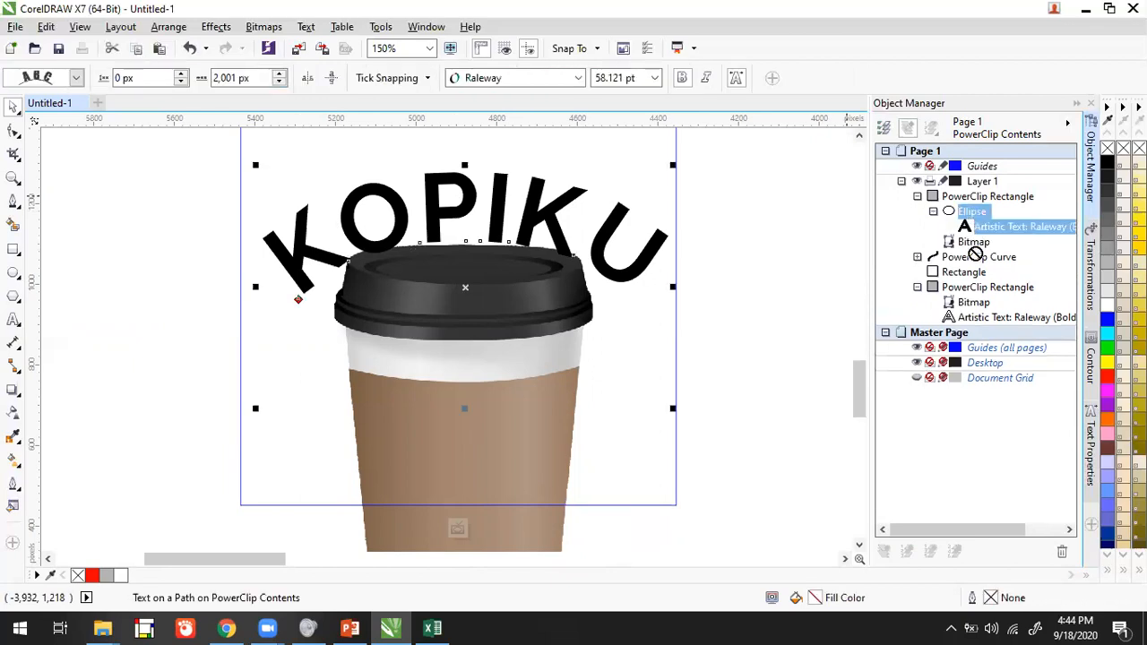
pyautogui.click(976, 244)
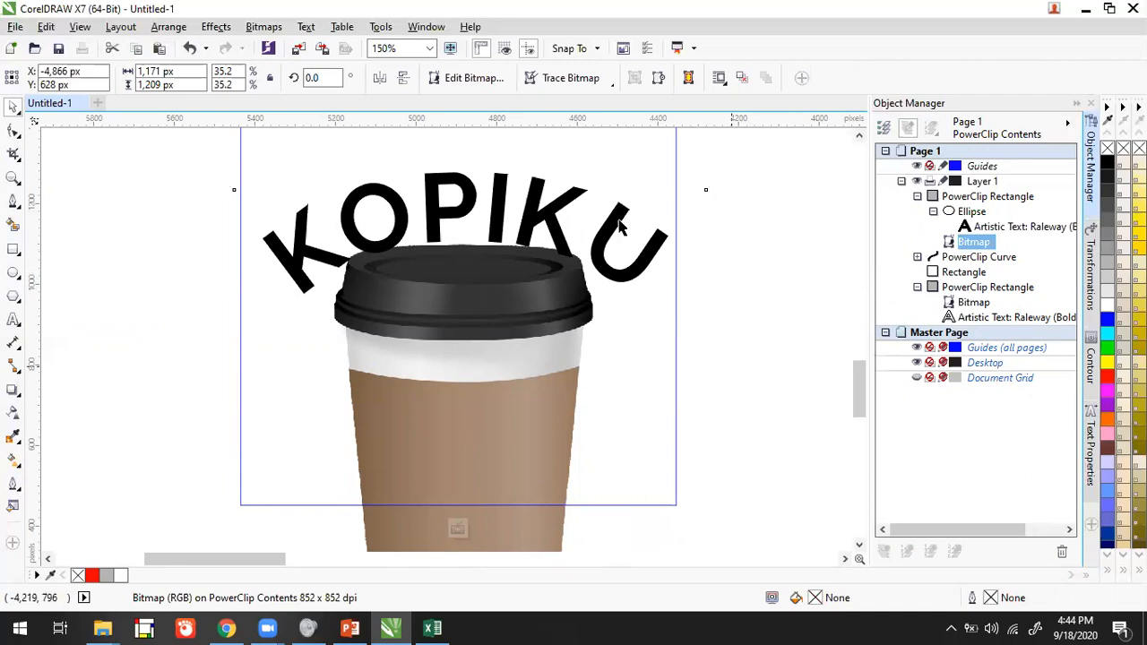
pyautogui.click(736, 375)
pyautogui.click(619, 221)
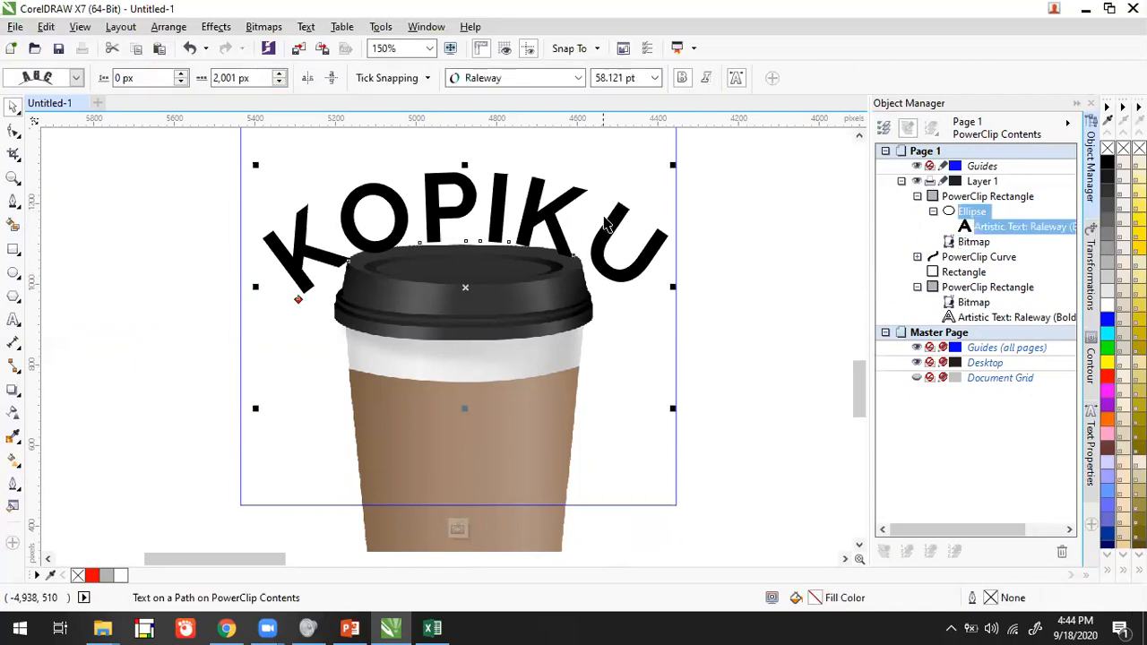
pyautogui.rightClick(612, 218)
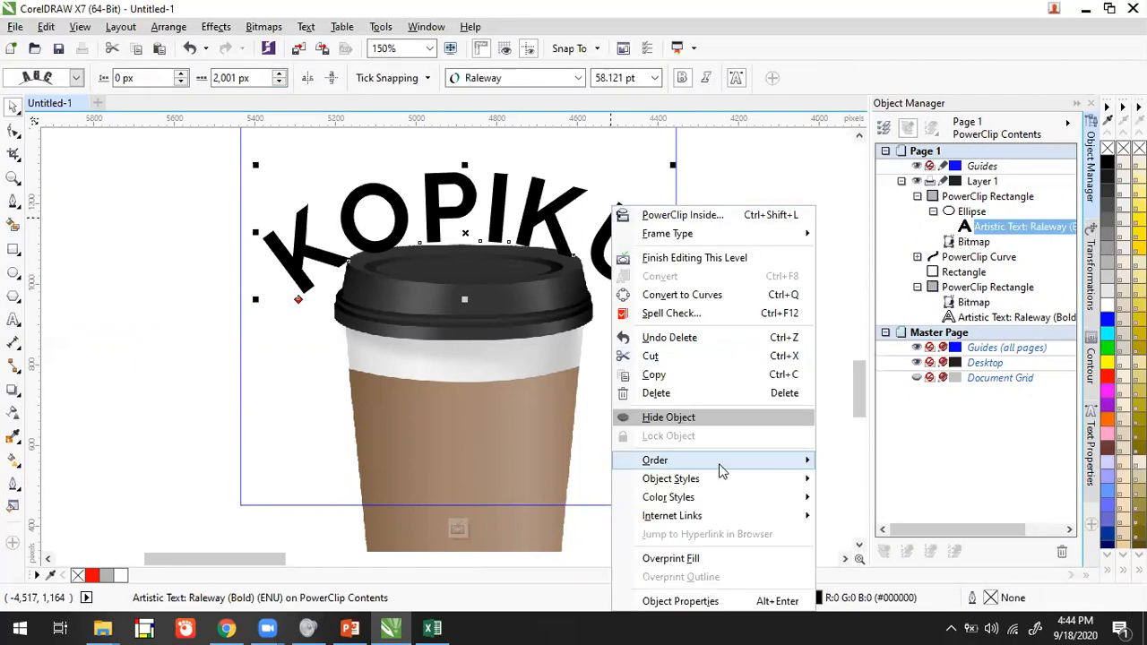
pyautogui.moveTo(724, 467)
pyautogui.click(858, 576)
pyautogui.click(472, 453)
pyautogui.click(598, 262)
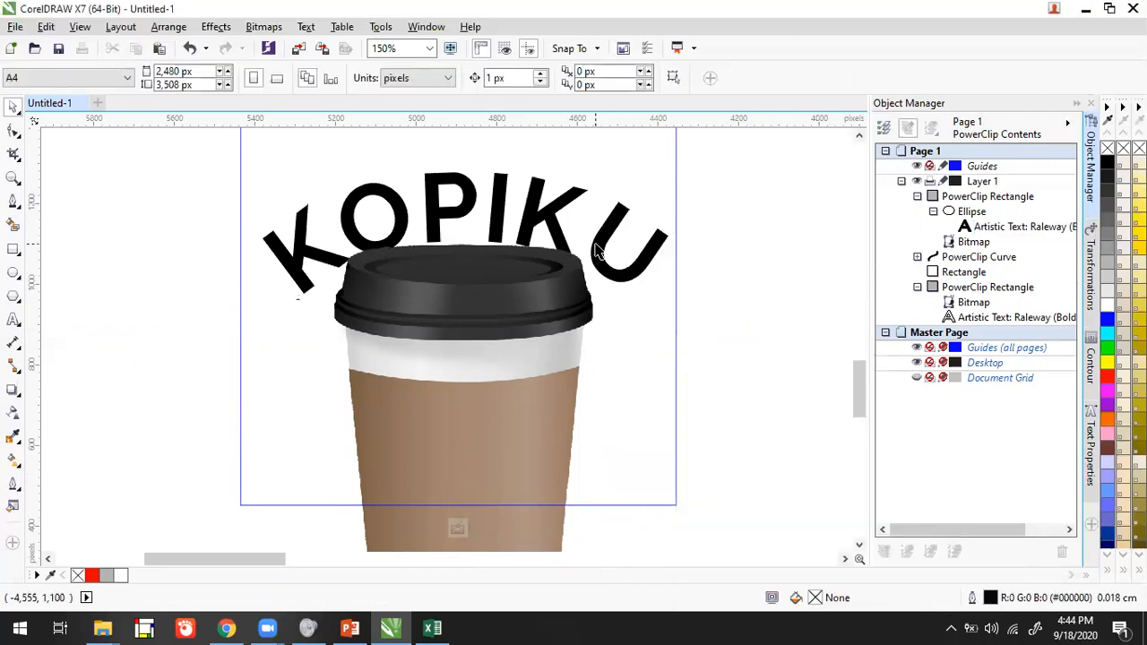
# Move the curved KOPIKU text and its ellipse slightly down and to the left so the lid overlaps the lettering.
pyautogui.moveTo(595, 271); pyautogui.dragTo(596, 272)
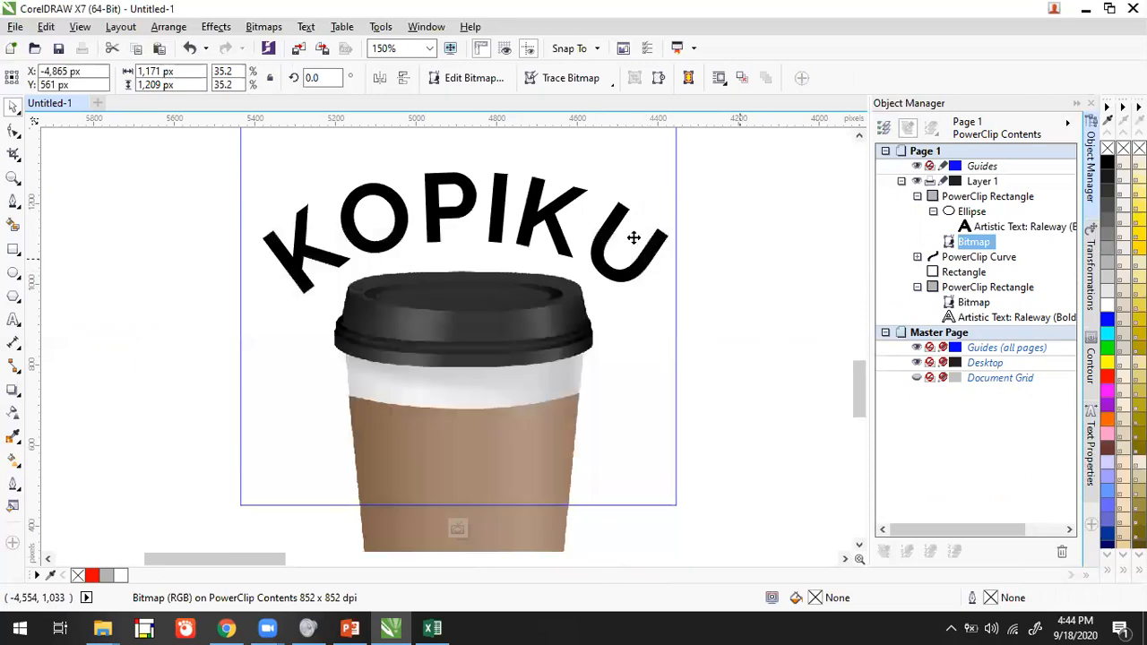
pyautogui.hotkey('ctrl', 'z')
pyautogui.click(543, 182)
pyautogui.click(978, 217)
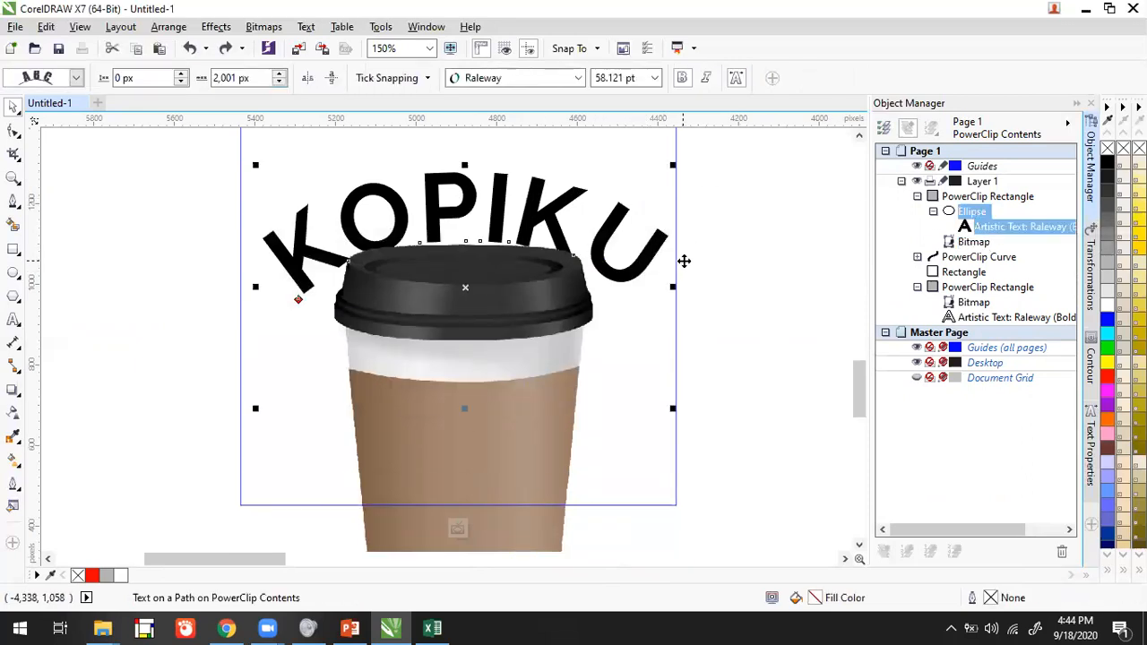
pyautogui.click(667, 277)
pyautogui.click(979, 213)
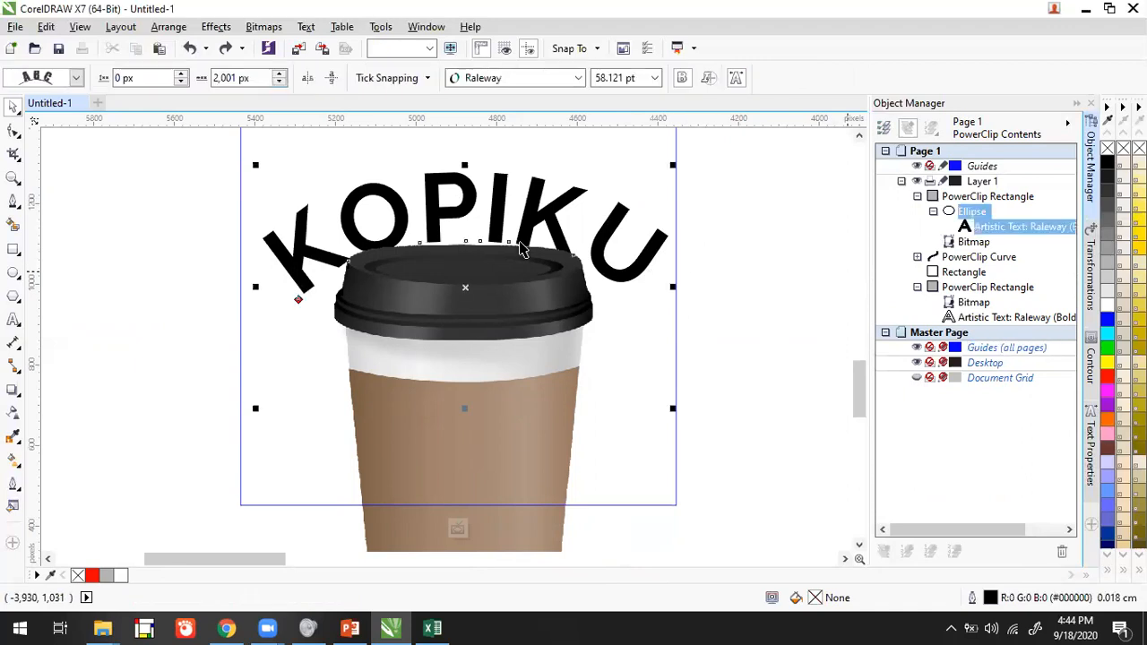
pyautogui.moveTo(469, 287); pyautogui.dragTo(467, 295)
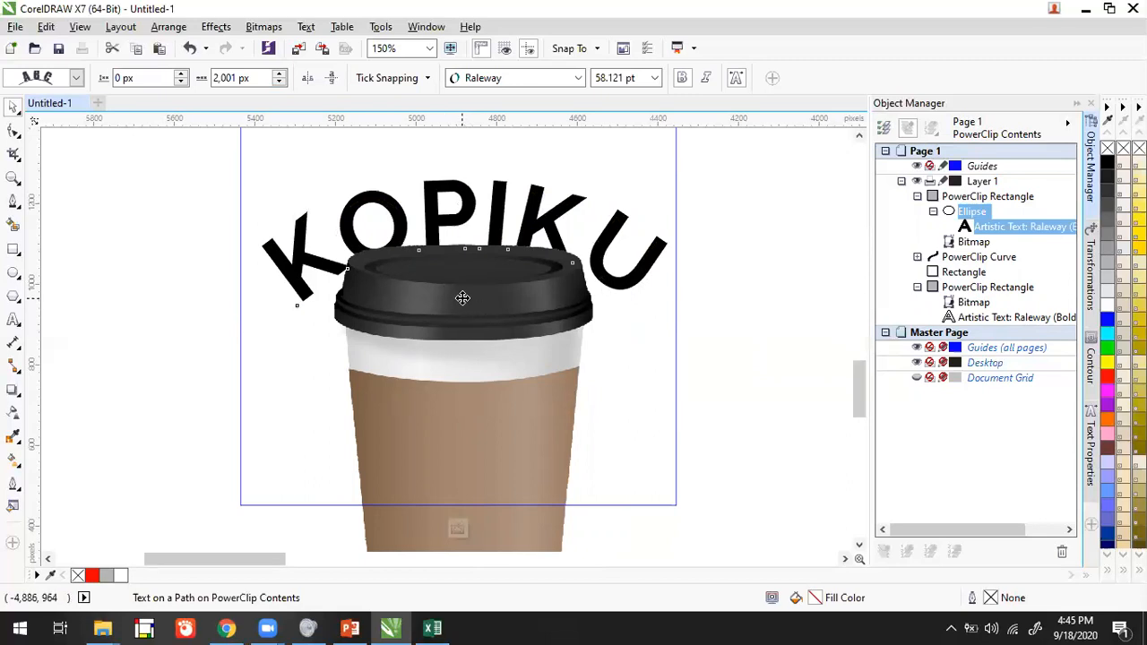
pyautogui.moveTo(460, 298); pyautogui.dragTo(457, 296)
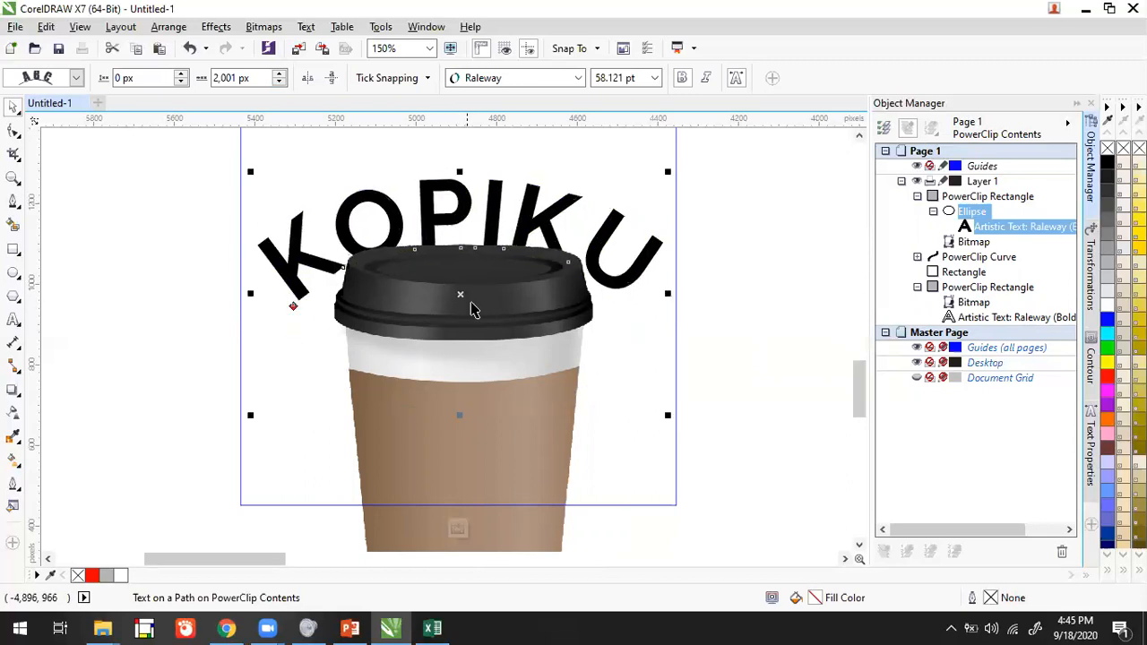
# Move the cup bitmap down, clear of the ellipse that carries the curved KOPIKU text.
pyautogui.click(305, 363)
pyautogui.click(309, 360)
pyautogui.click(972, 214)
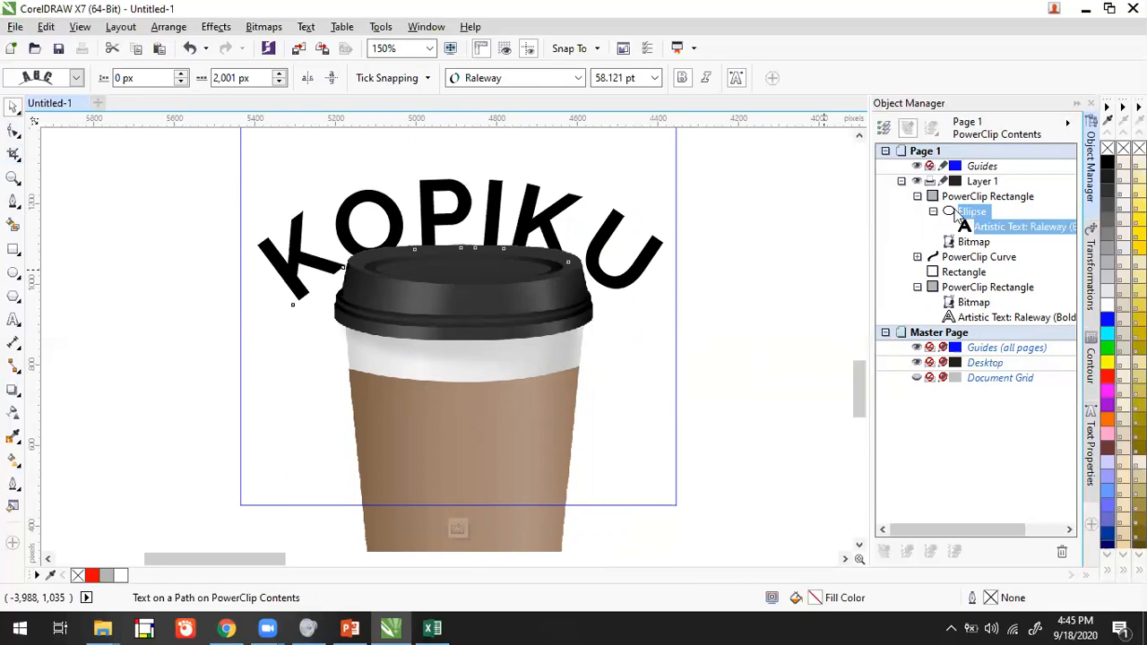
pyautogui.click(607, 316)
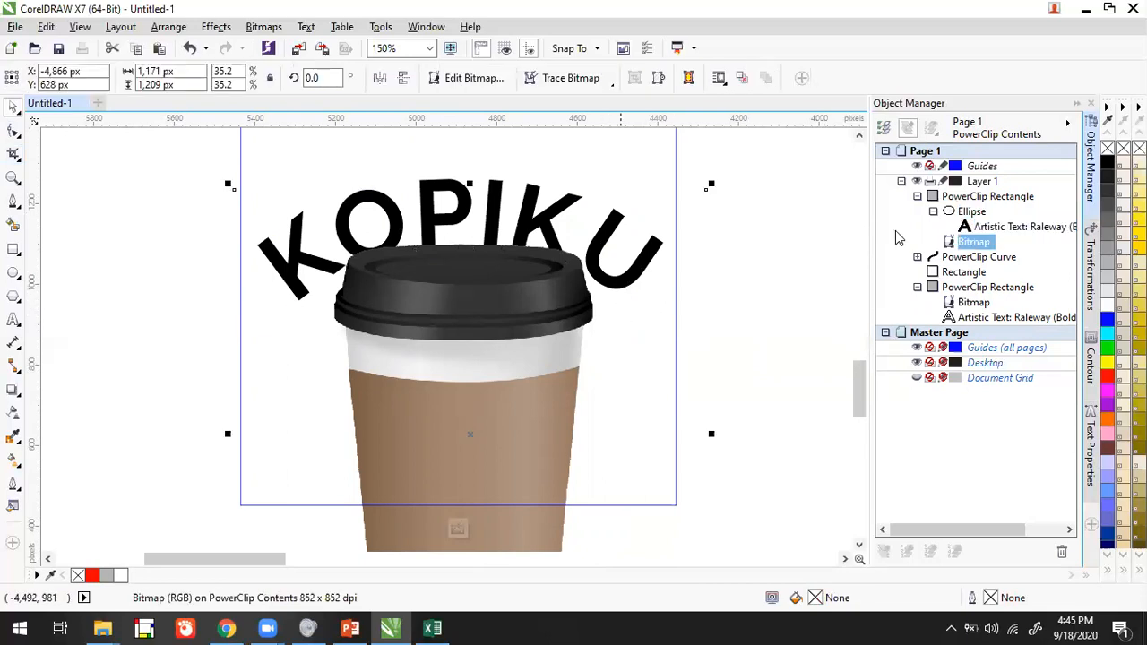
pyautogui.click(971, 212)
pyautogui.click(974, 210)
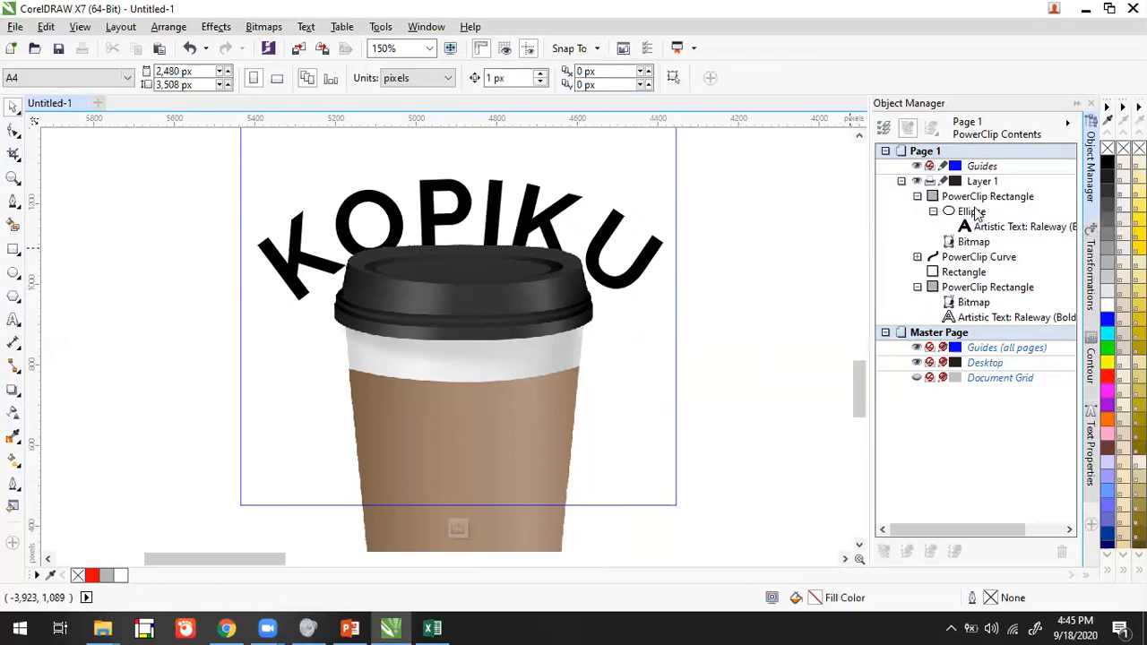
pyautogui.click(975, 210)
pyautogui.doubleClick(976, 213)
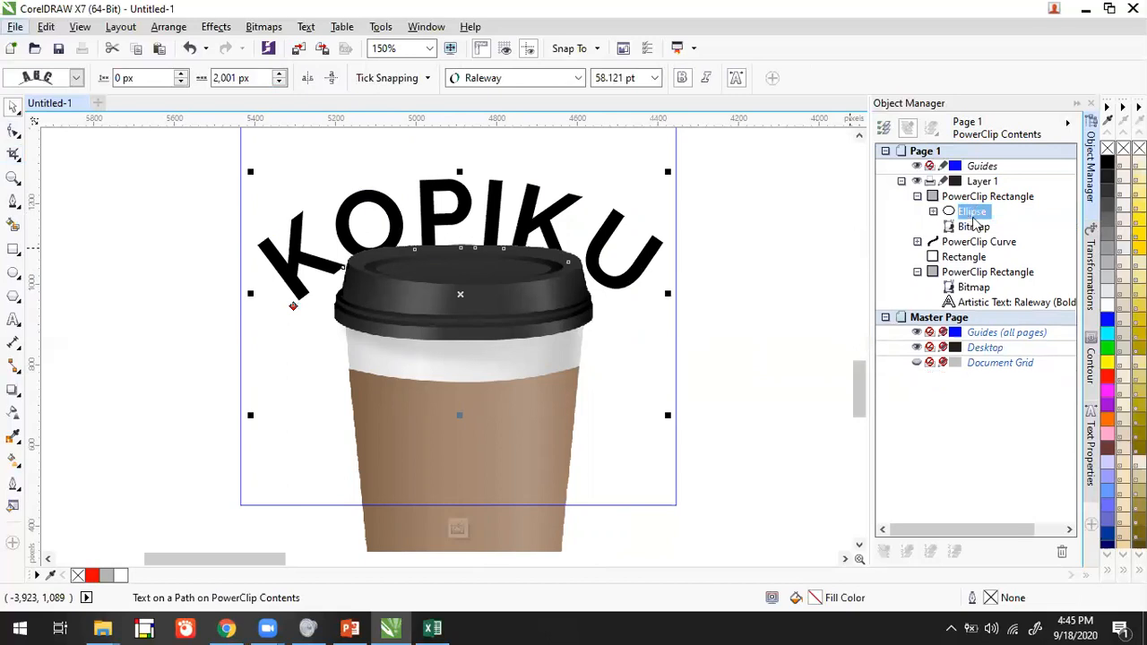
pyautogui.click(436, 282)
pyautogui.click(554, 226)
pyautogui.moveTo(505, 322); pyautogui.dragTo(491, 422)
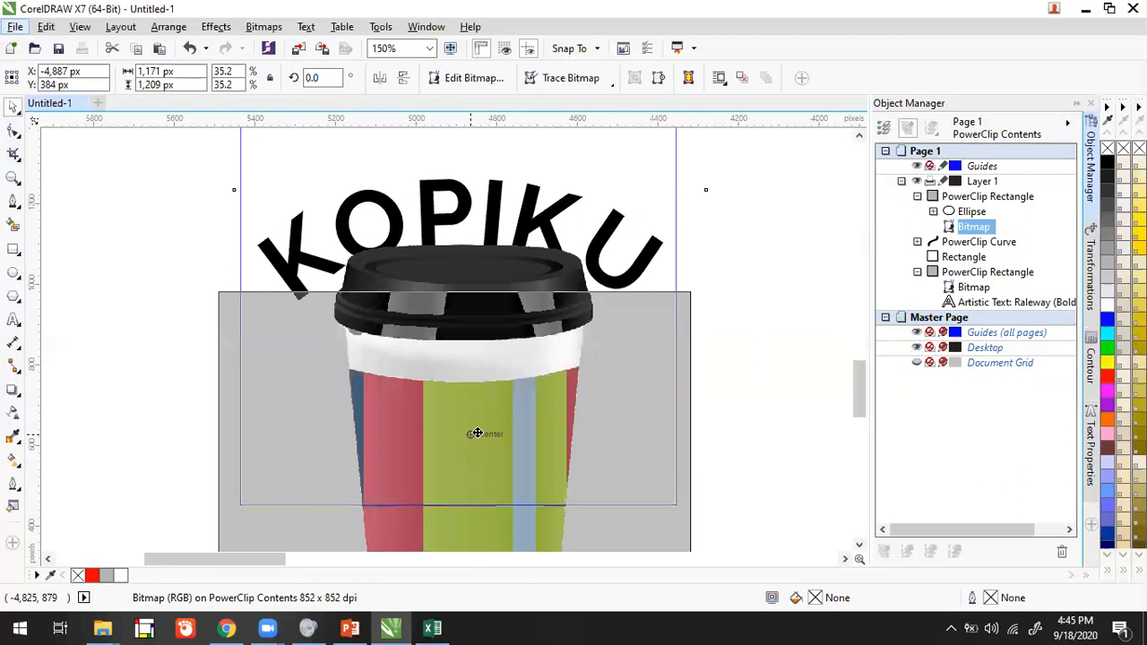
# Narrow the ellipse under the curved KOPIKU text to about 821 px wide.
pyautogui.click(529, 247)
pyautogui.click(630, 317)
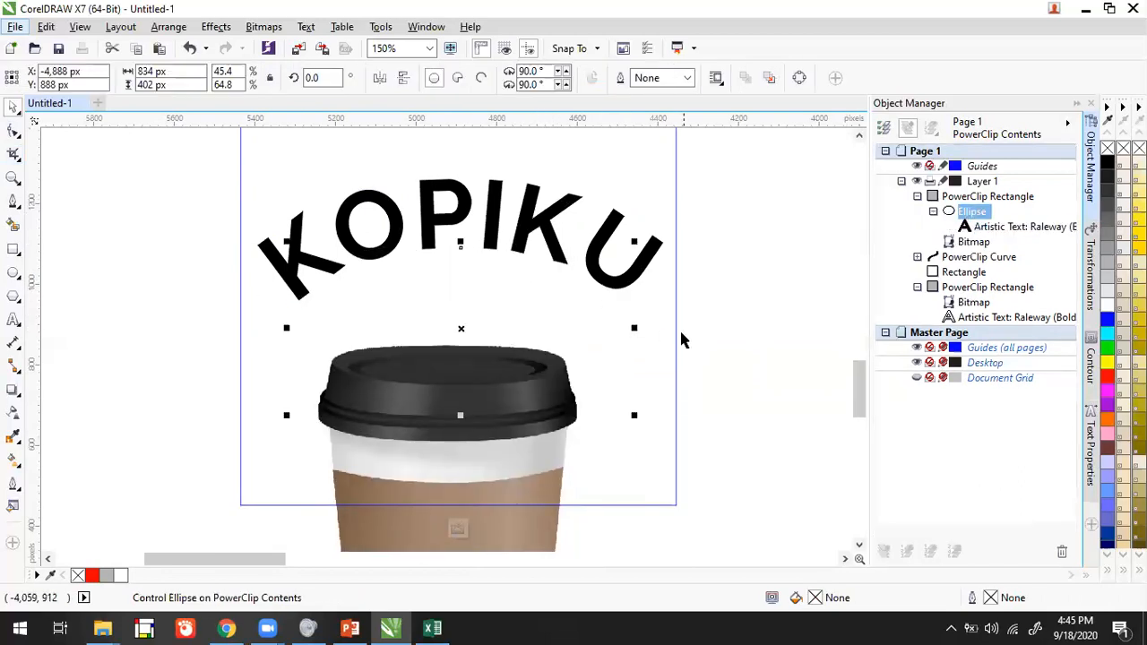
pyautogui.moveTo(636, 328)
pyautogui.mouseDown()
pyautogui.moveTo(604, 328)
pyautogui.moveTo(633, 326)
pyautogui.mouseUp()
pyautogui.click(722, 372)
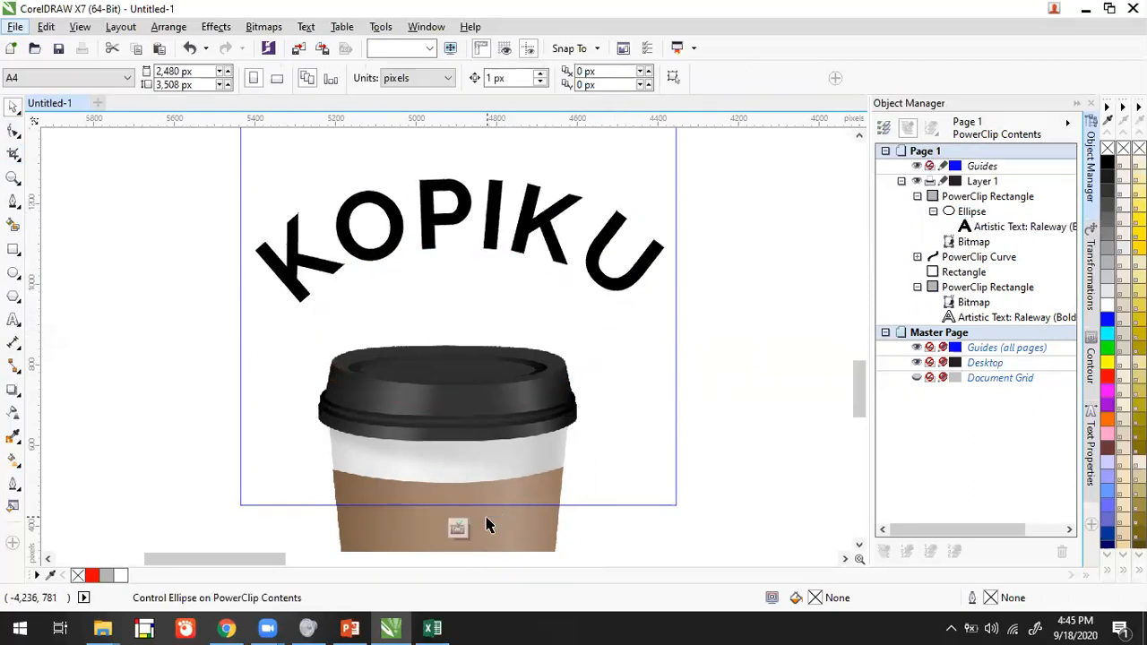
# Move the cup bitmap back up to about X -4,857 px, Y 630 px, with its lid overlapping the curved KOPIKU text.
pyautogui.click(507, 440)
pyautogui.moveTo(506, 441)
pyautogui.mouseDown()
pyautogui.moveTo(503, 411)
pyautogui.moveTo(523, 400)
pyautogui.moveTo(496, 425)
pyautogui.mouseUp()
pyautogui.hotkey('ctrl', 'z')
pyautogui.click(753, 330)
pyautogui.click(616, 233)
pyautogui.click(687, 171)
pyautogui.click(503, 201)
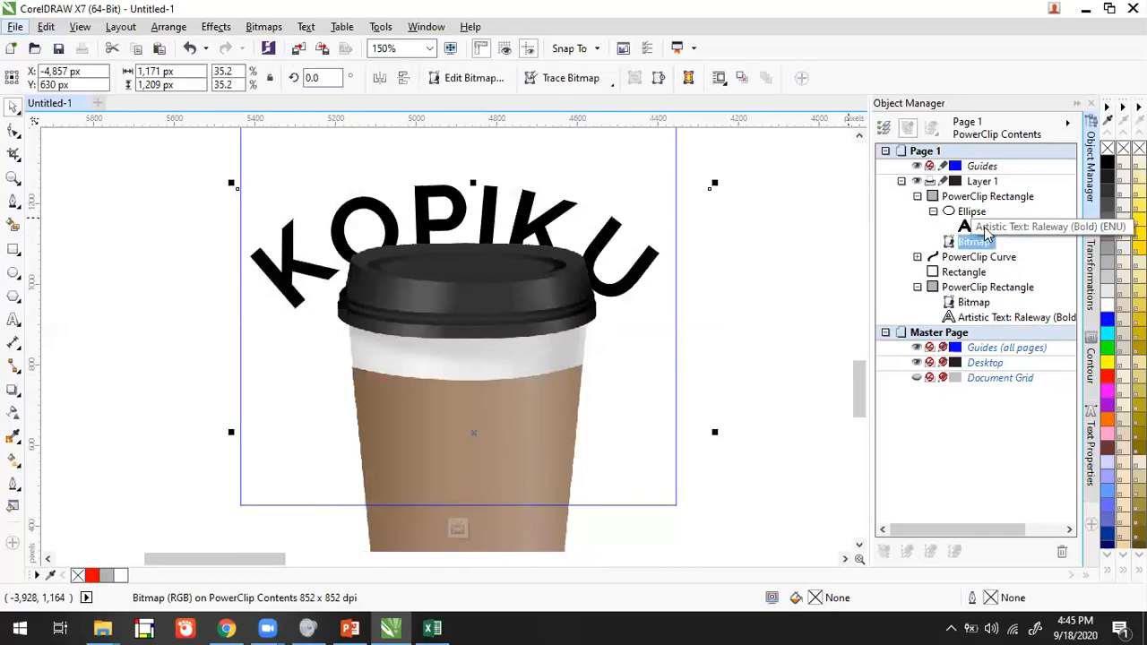
# Fill the curved KOPIKU text with white.
pyautogui.click(985, 230)
pyautogui.click(120, 576)
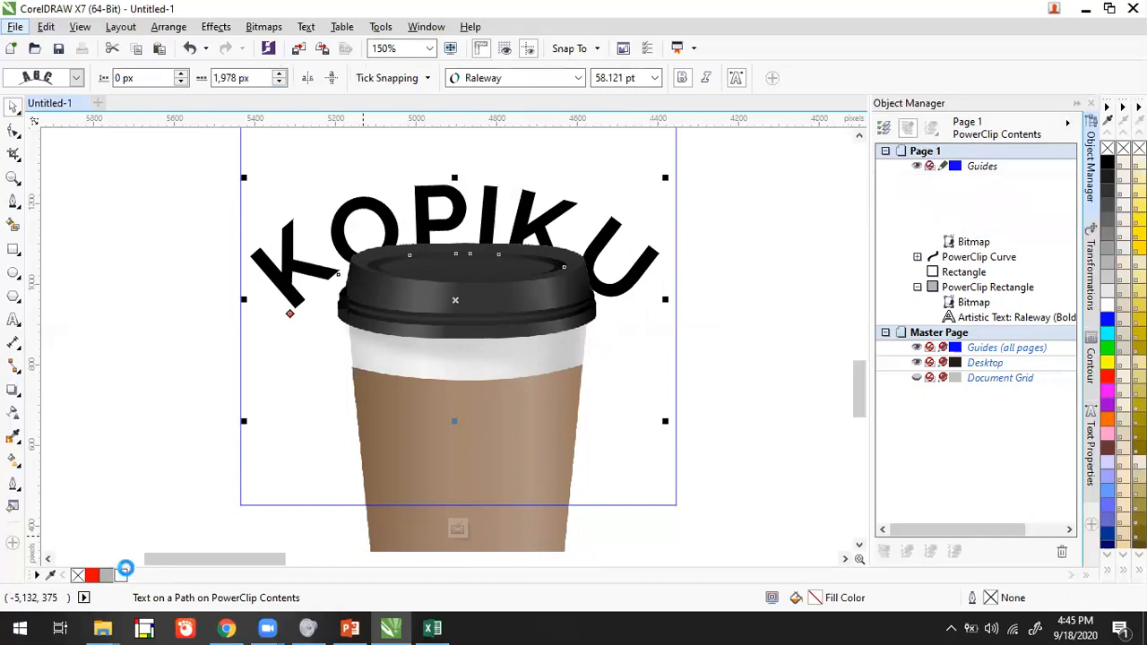
pyautogui.press('Escape')
# Remove the white fill from the text's control ellipse and finish editing the PowerClip contents.
pyautogui.click(468, 314)
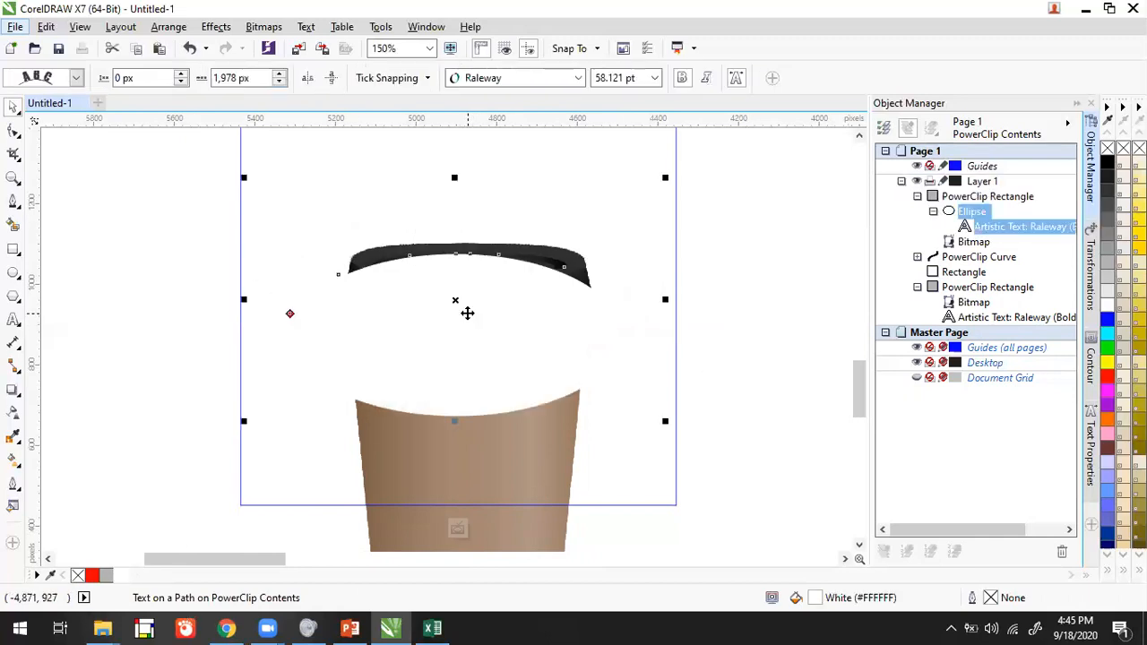
pyautogui.click(470, 313)
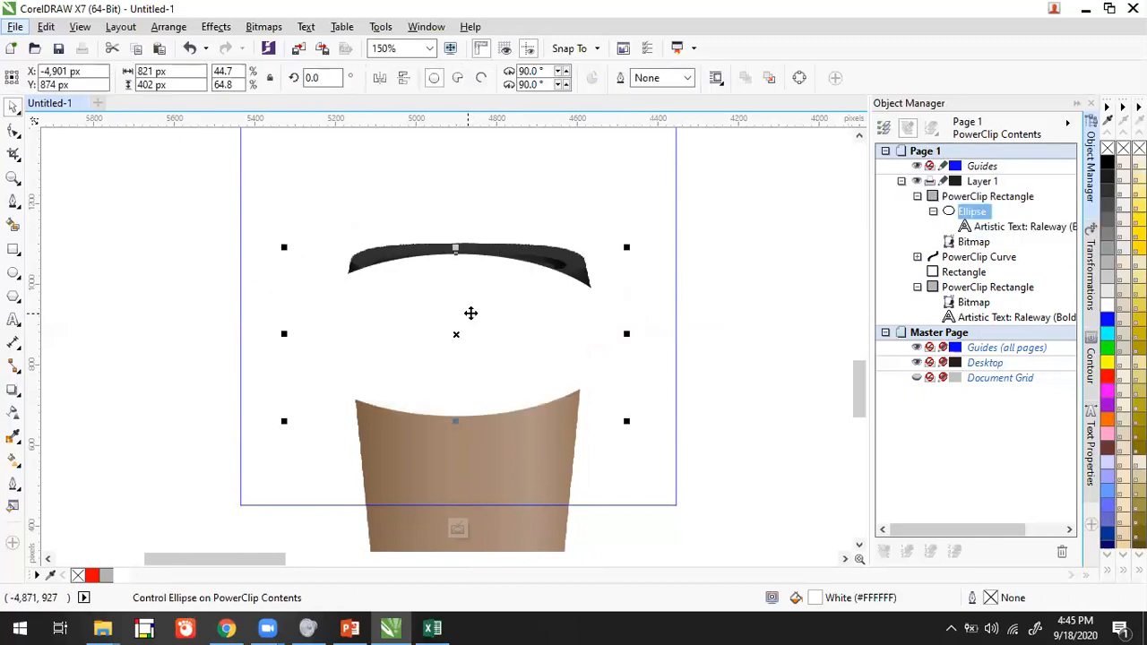
pyautogui.click(1108, 150)
pyautogui.click(756, 277)
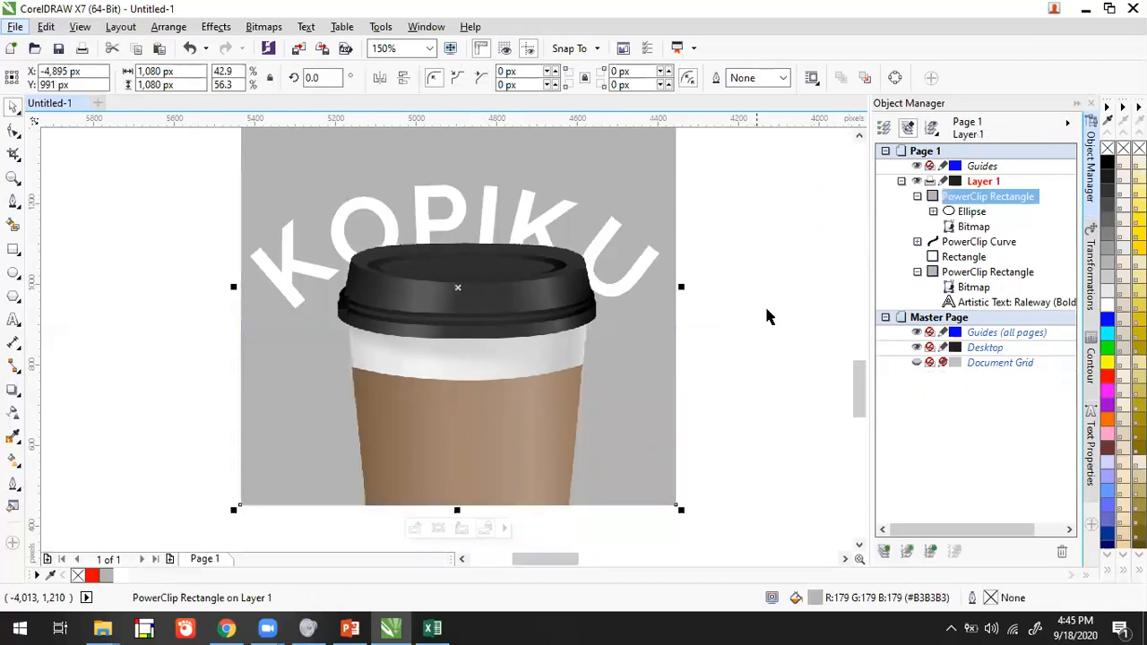
# Move the curved-text KOPIKU square to the right side of the tall blank rectangle, at about X -1,580 px, Y 2,500 px.
pyautogui.click(830, 272)
pyautogui.scroll(-1, 672, 278)
pyautogui.moveTo(471, 187); pyautogui.dragTo(331, 267)
pyautogui.click(331, 267)
pyautogui.click(602, 306)
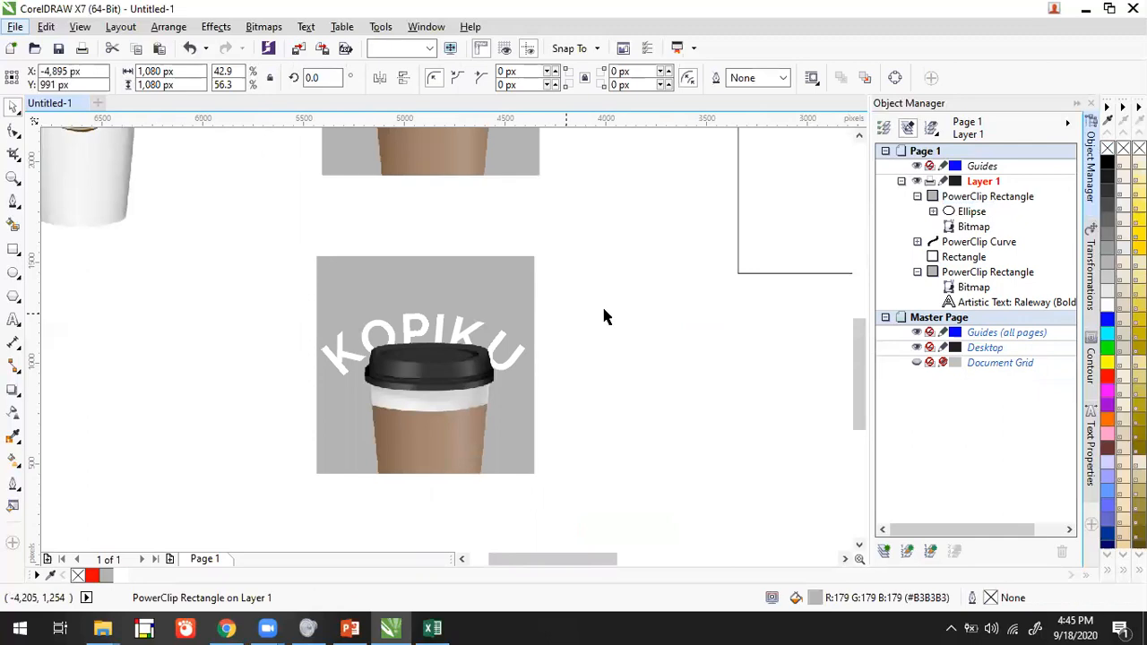
pyautogui.scroll(-2, 465, 339)
pyautogui.moveTo(297, 295); pyautogui.dragTo(458, 492)
pyautogui.moveTo(319, 317); pyautogui.dragTo(637, 169)
pyautogui.scroll(2, 578, 268)
pyautogui.moveTo(611, 283); pyautogui.dragTo(640, 273)
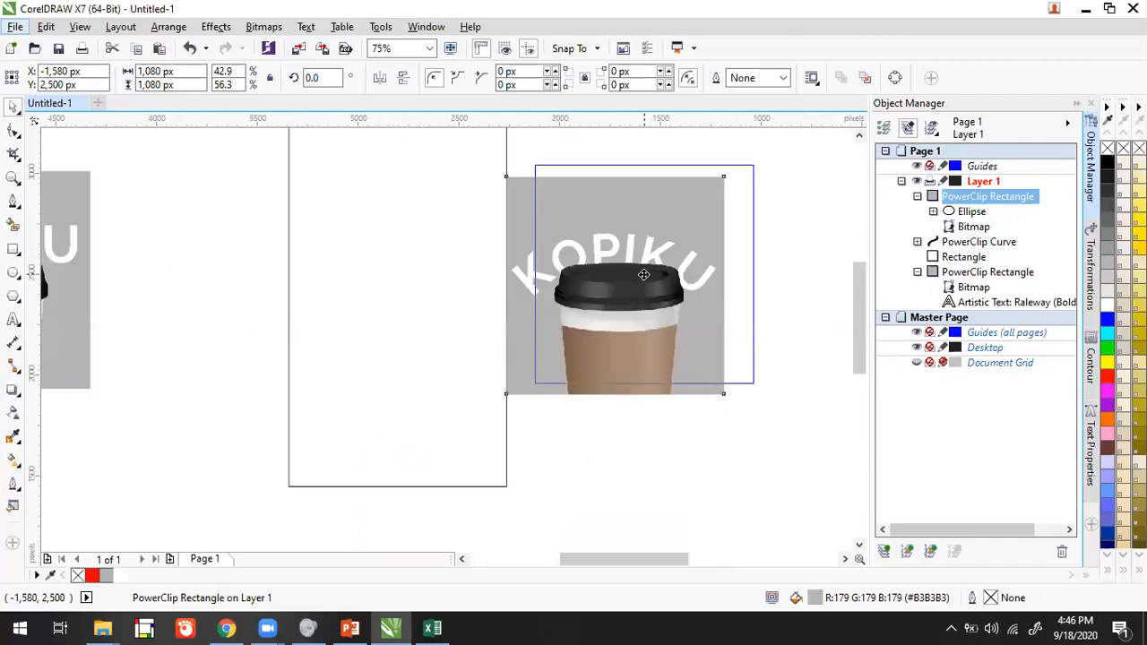
# Duplicate the curved-text KOPIKU square and centre the copy horizontally and vertically on the tall blank rectangle.
pyautogui.moveTo(407, 322); pyautogui.dragTo(335, 374)
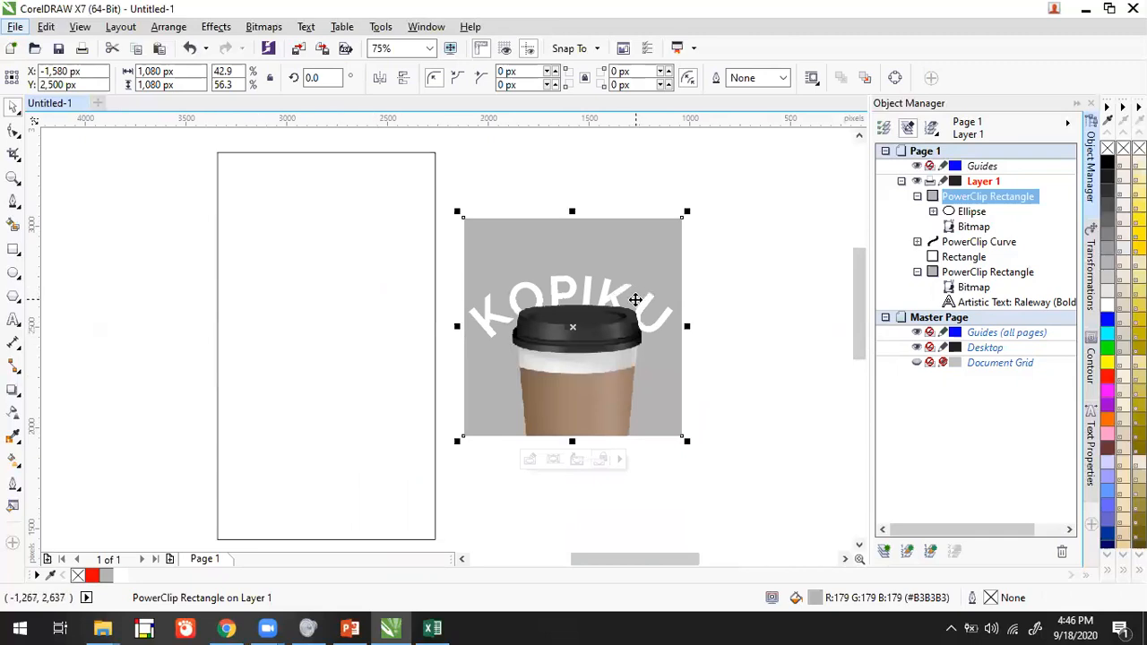
pyautogui.moveTo(638, 299); pyautogui.dragTo(167, 304)
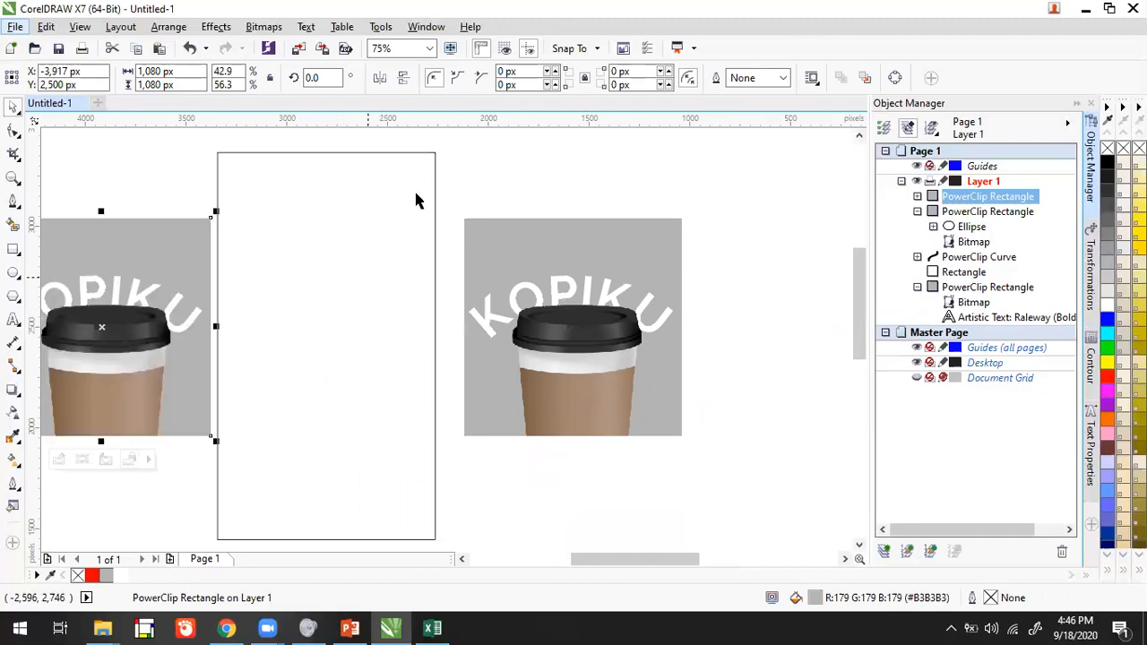
pyautogui.keyDown('shift'); pyautogui.click(430, 157); pyautogui.keyUp('shift')
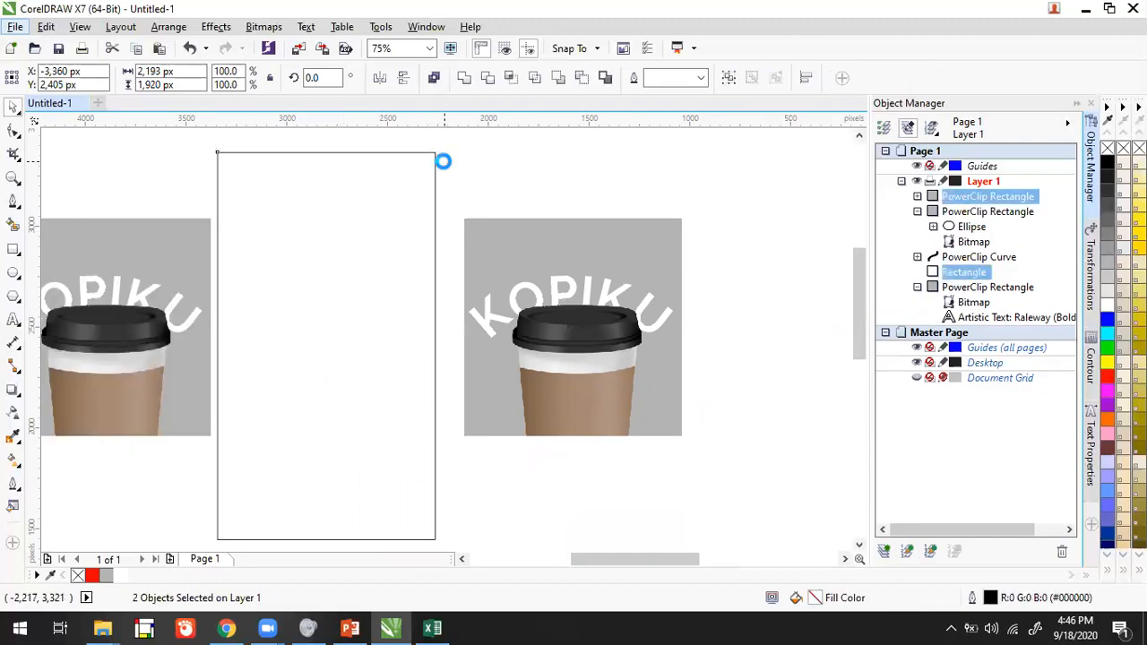
pyautogui.press('c')
pyautogui.press('e')
pyautogui.click(402, 338)
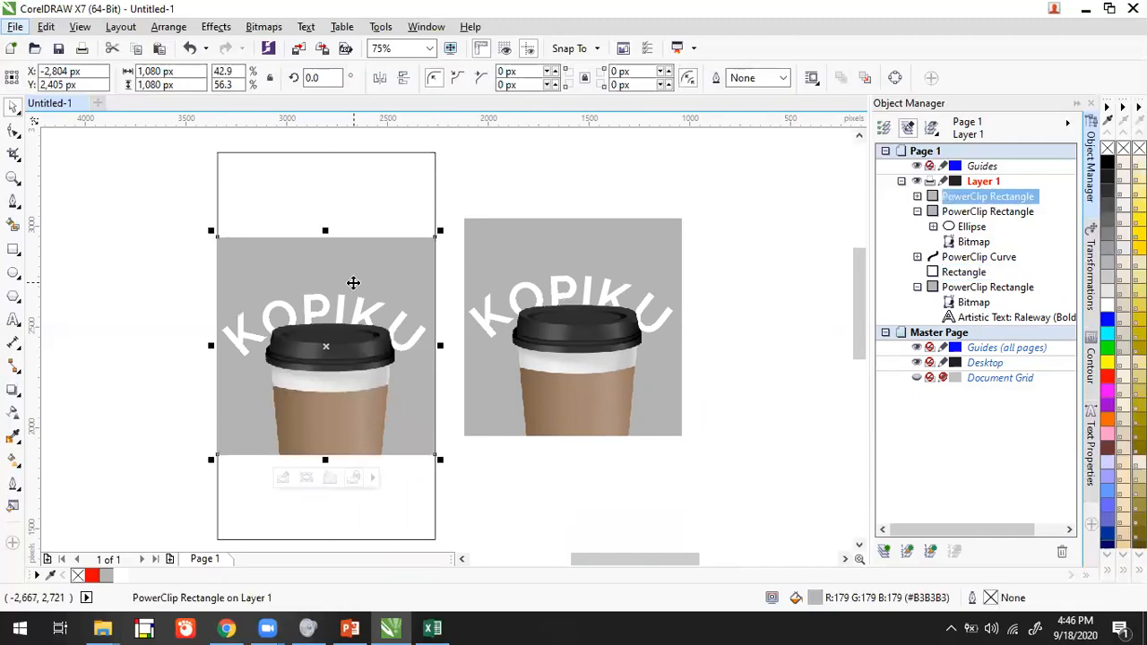
# Extract the cup and curved KOPIKU text from the PowerClip square on the tall rectangle.
pyautogui.rightClick(353, 283)
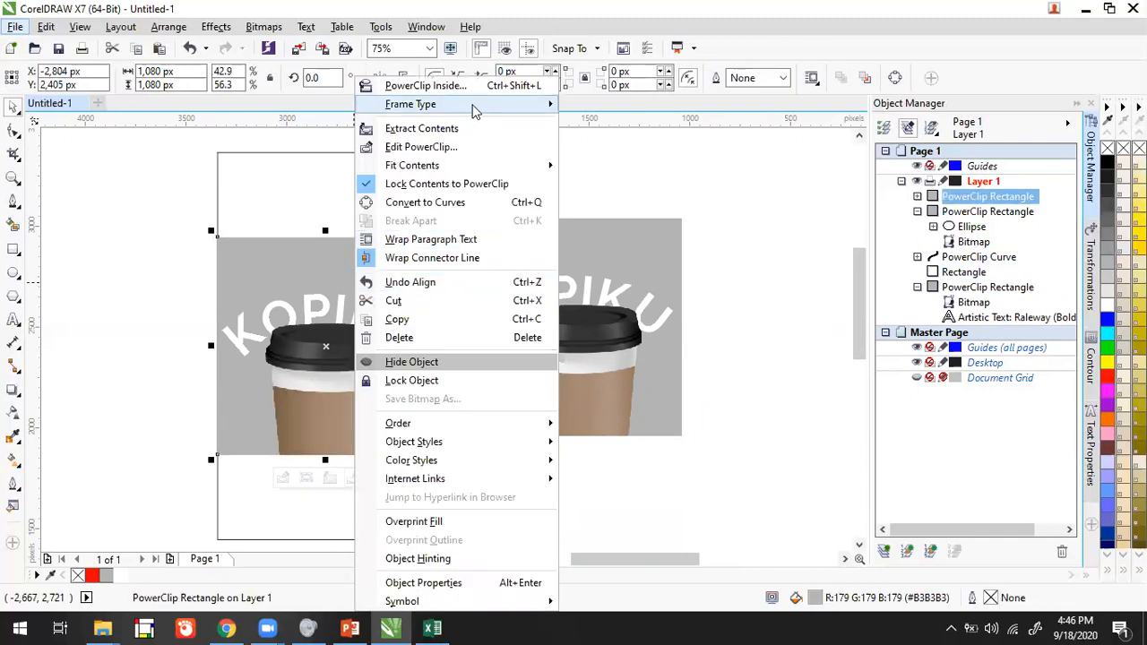
pyautogui.moveTo(475, 109)
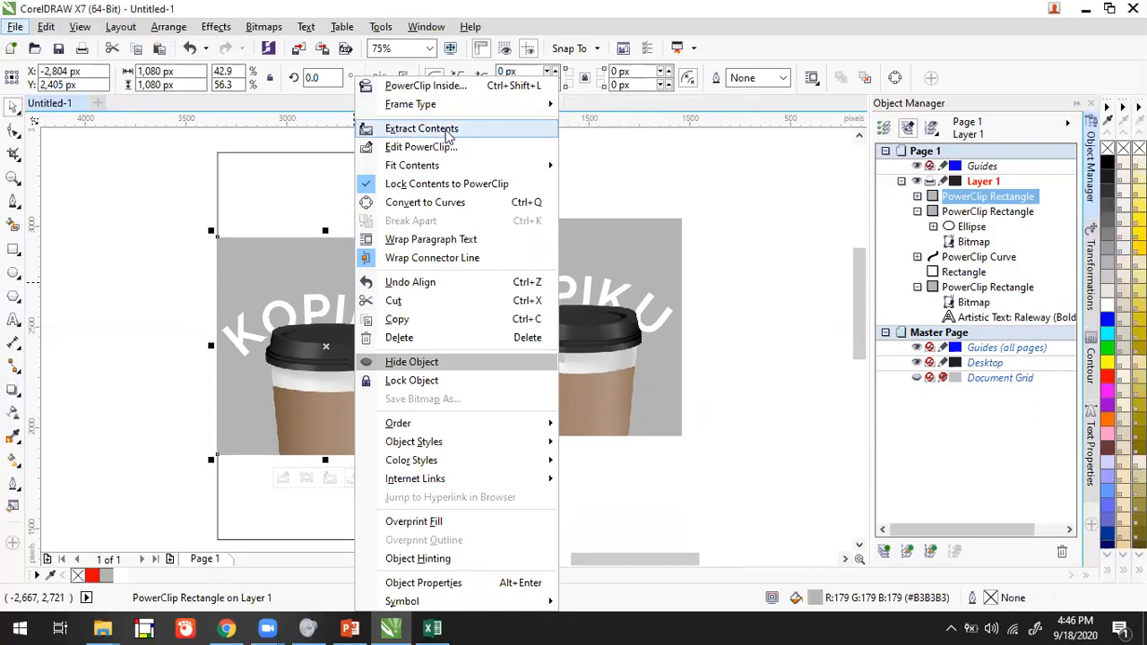
pyautogui.click(195, 259)
pyautogui.click(346, 292)
pyautogui.rightClick(346, 292)
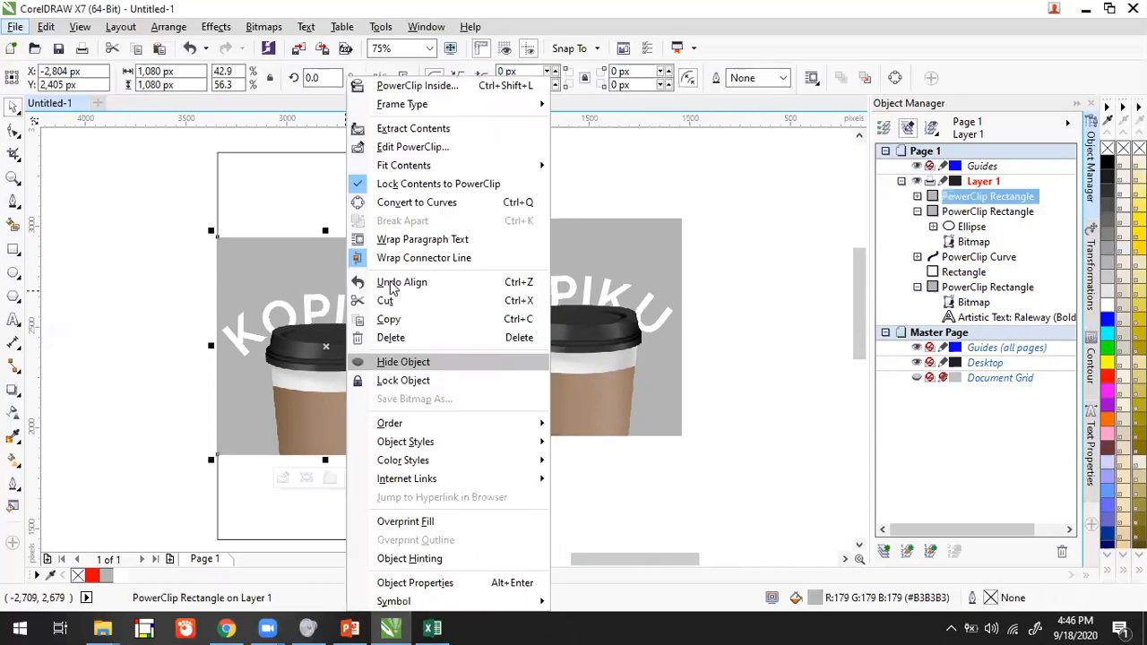
pyautogui.click(457, 134)
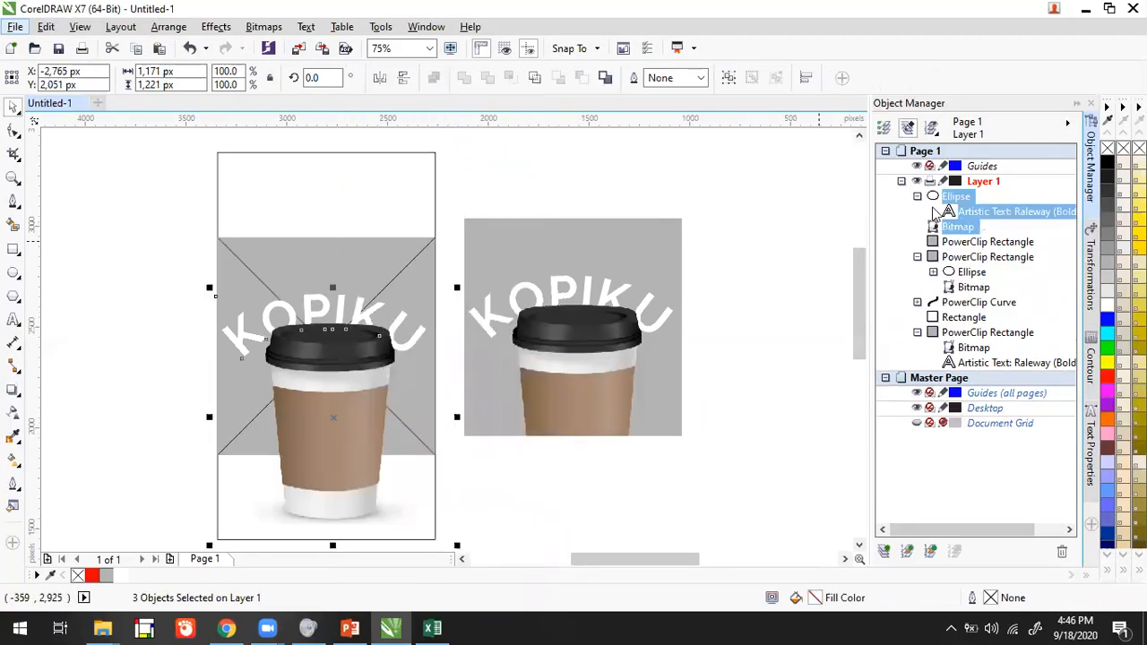
# PowerClip the extracted cup and curved KOPIKU text inside the tall rectangle and delete the leftover empty grey square.
pyautogui.rightClick(970, 201)
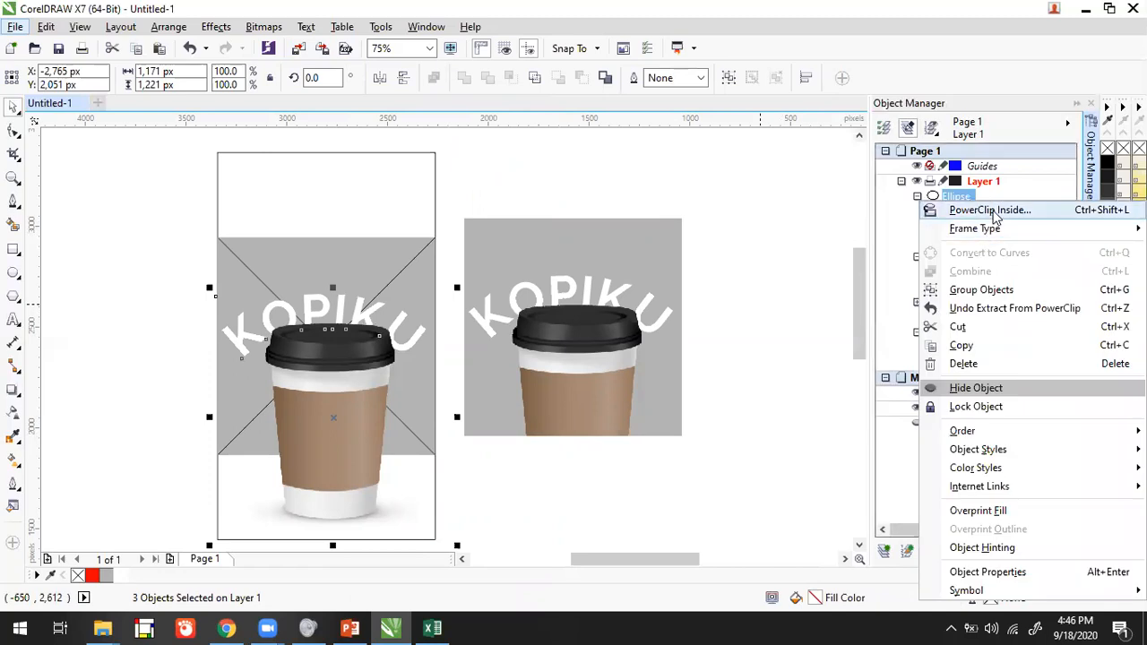
pyautogui.click(991, 212)
pyautogui.click(349, 181)
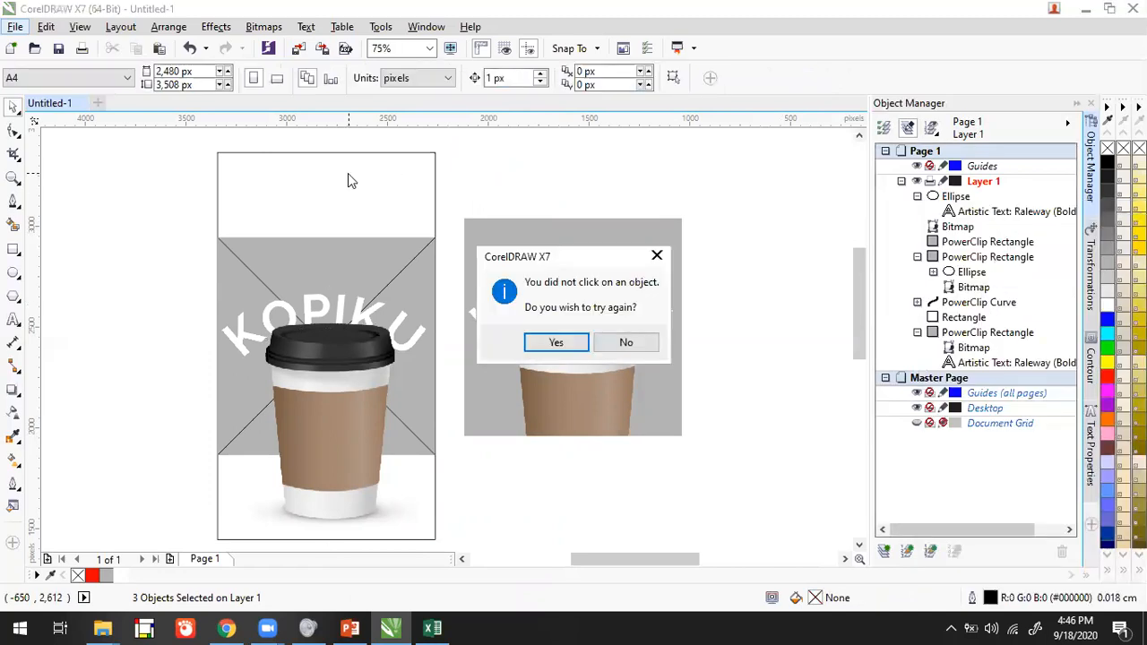
pyautogui.click(559, 341)
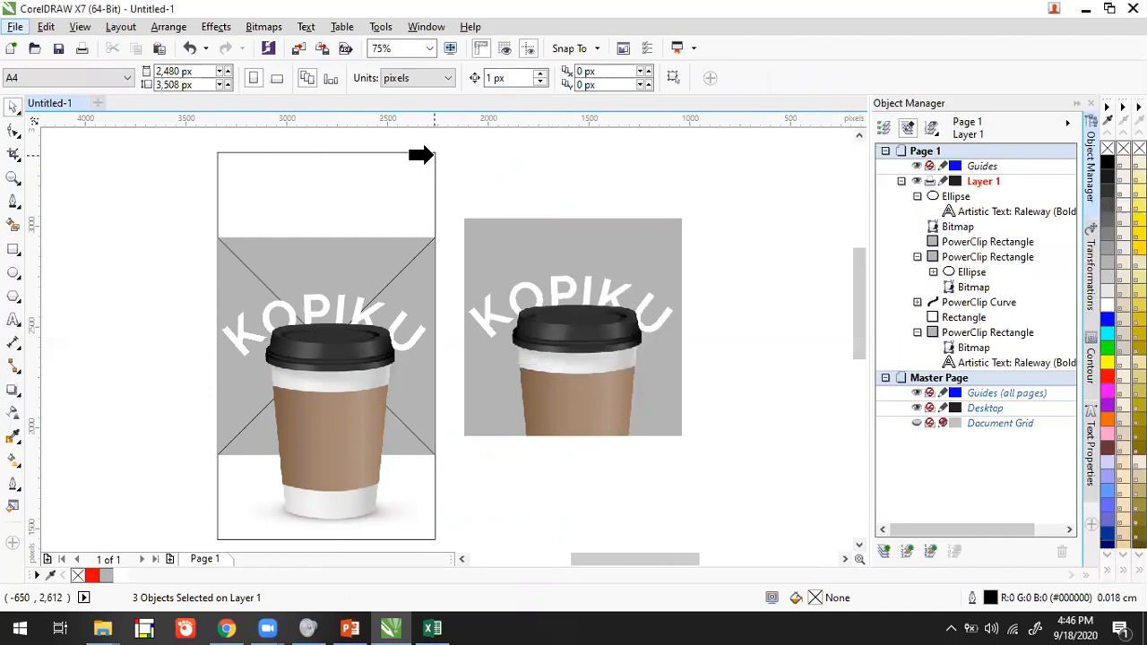
pyautogui.click(433, 156)
pyautogui.click(363, 328)
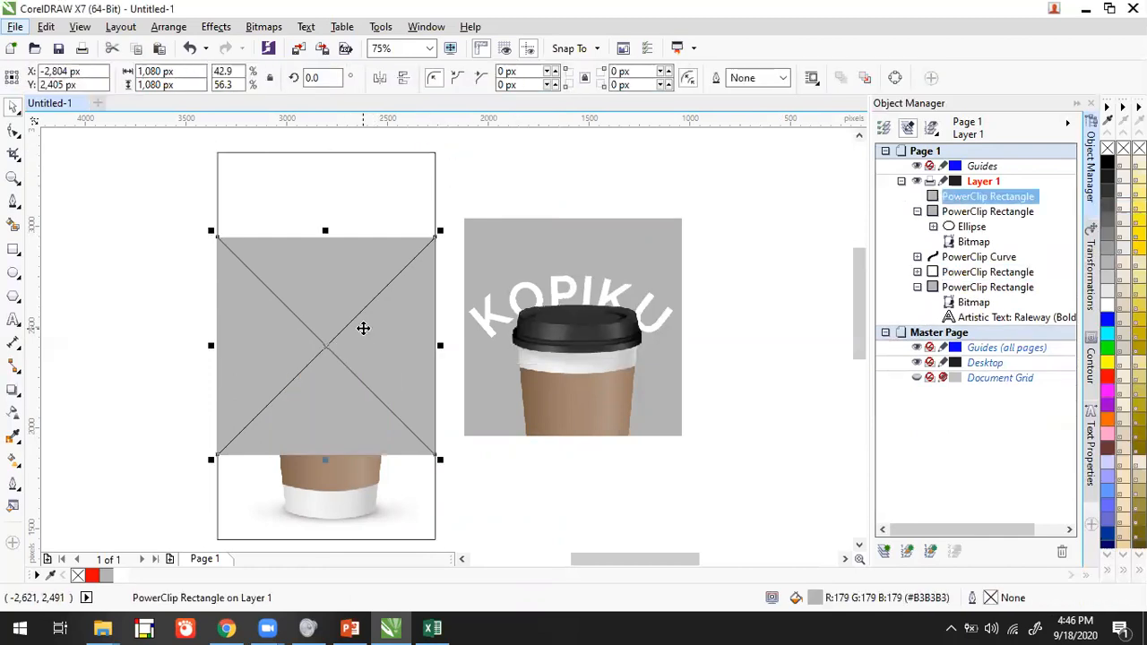
pyautogui.press('Delete')
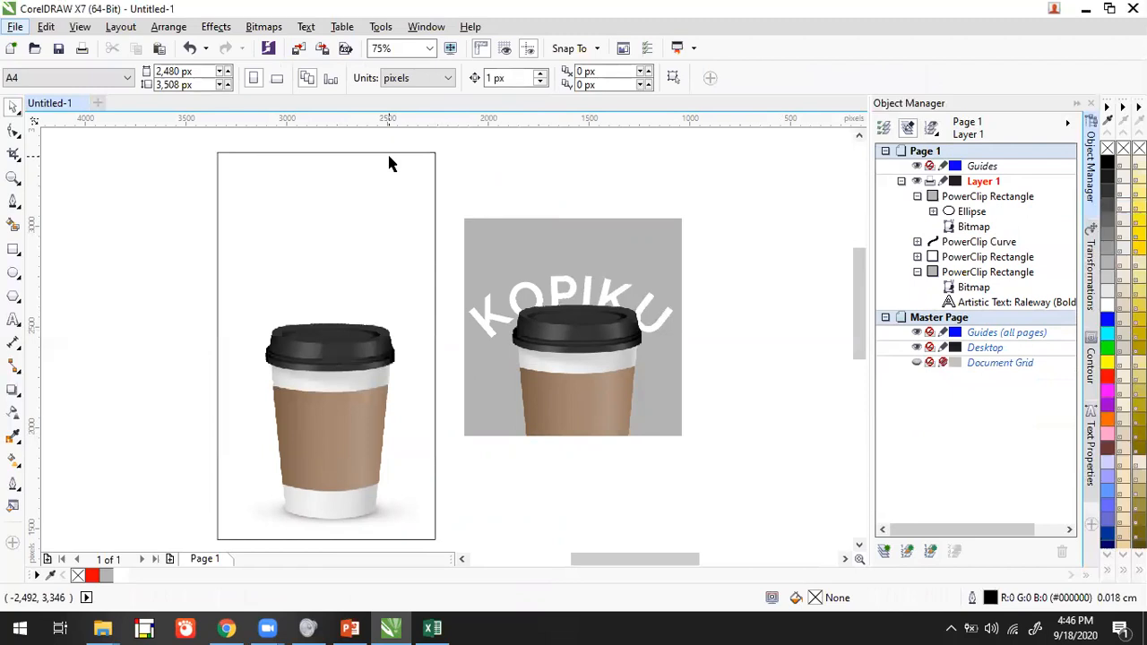
# Fill the tall rectangle with 30% Black and remove its outline.
pyautogui.click(424, 159)
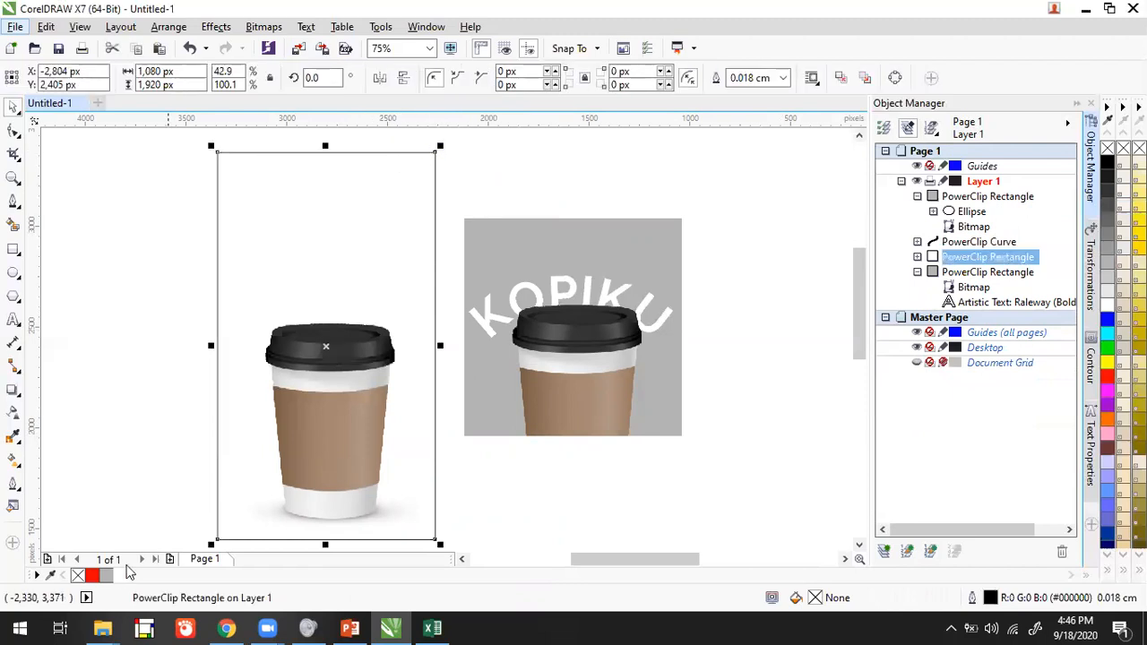
pyautogui.click(106, 575)
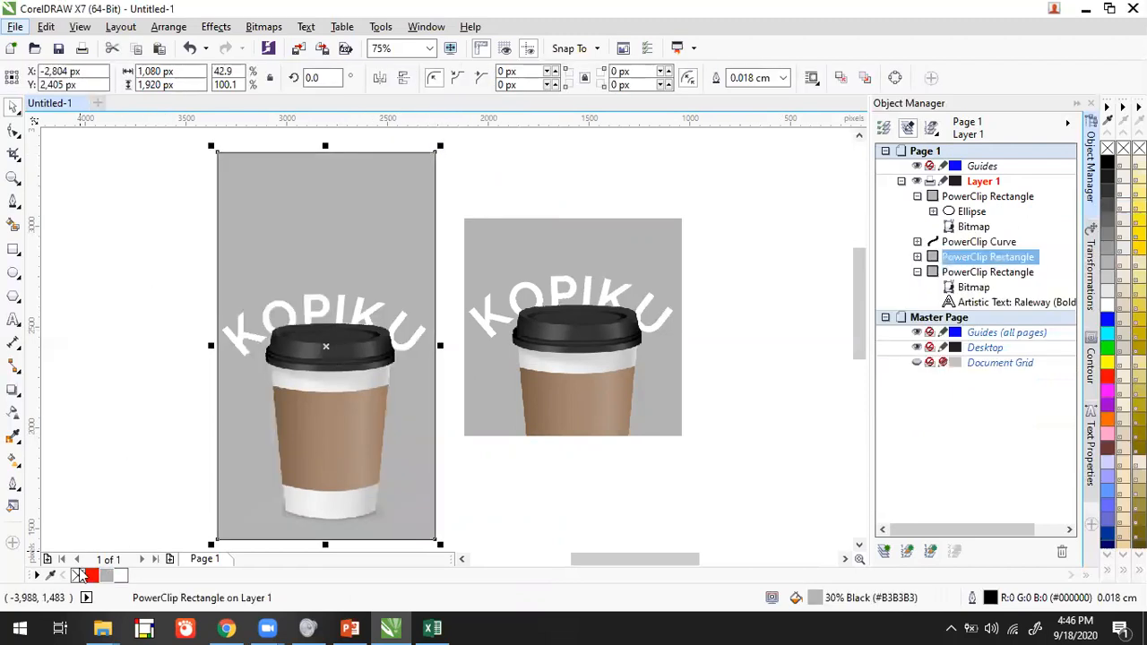
pyautogui.rightClick(78, 575)
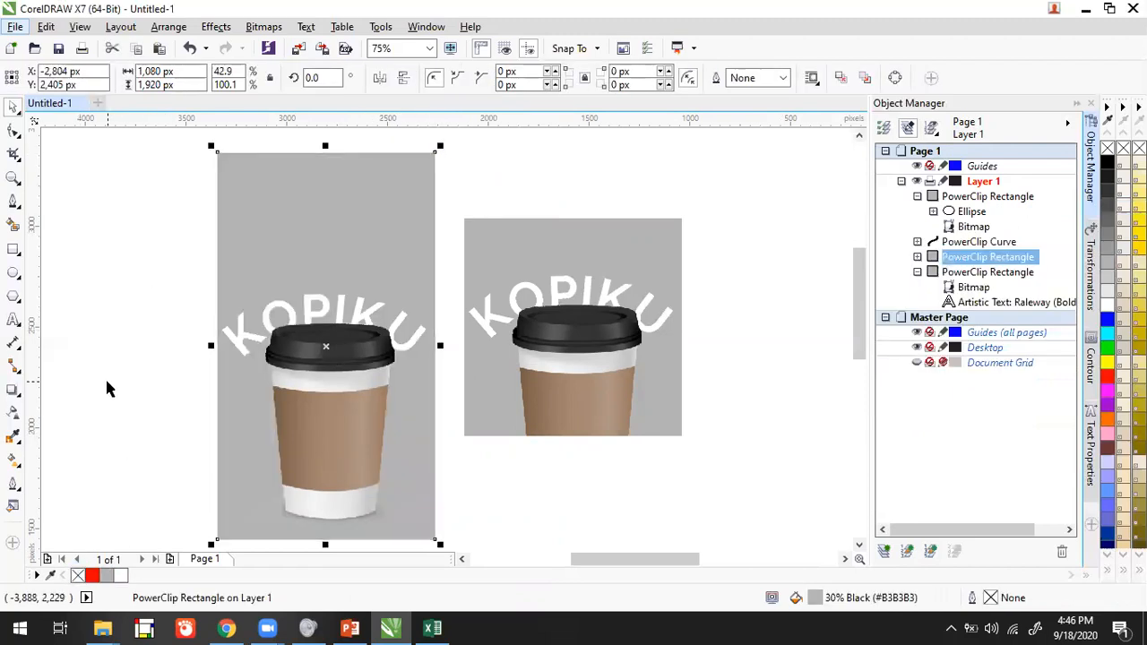
pyautogui.click(175, 196)
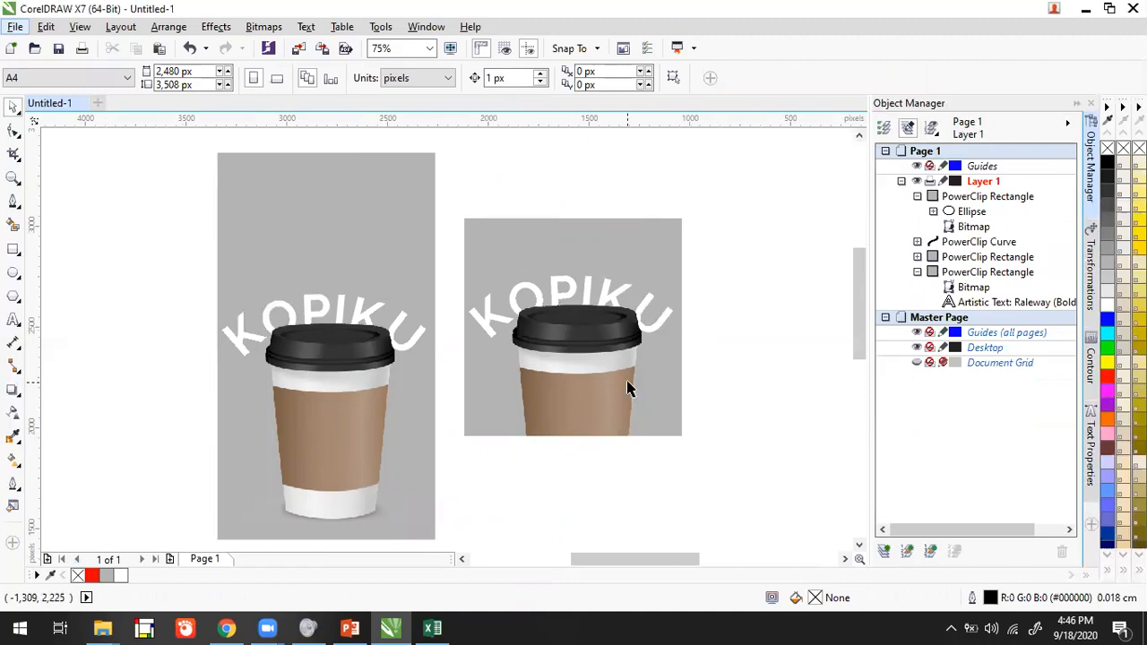
# Add the artistic text "kopiku.id" and move it onto the cup in the square design, at about X -1,542 px, Y 2,041 px.
pyautogui.moveTo(625, 382); pyautogui.dragTo(695, 347)
pyautogui.moveTo(583, 350); pyautogui.dragTo(575, 366)
pyautogui.moveTo(453, 275); pyautogui.dragTo(393, 304)
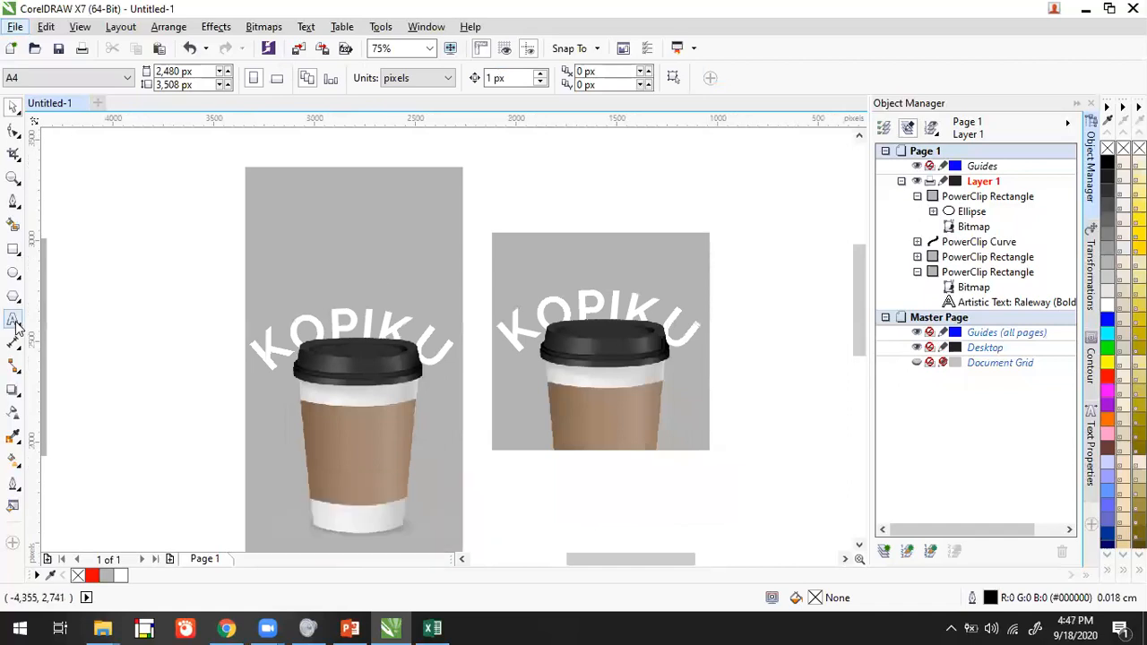
pyautogui.click(323, 260)
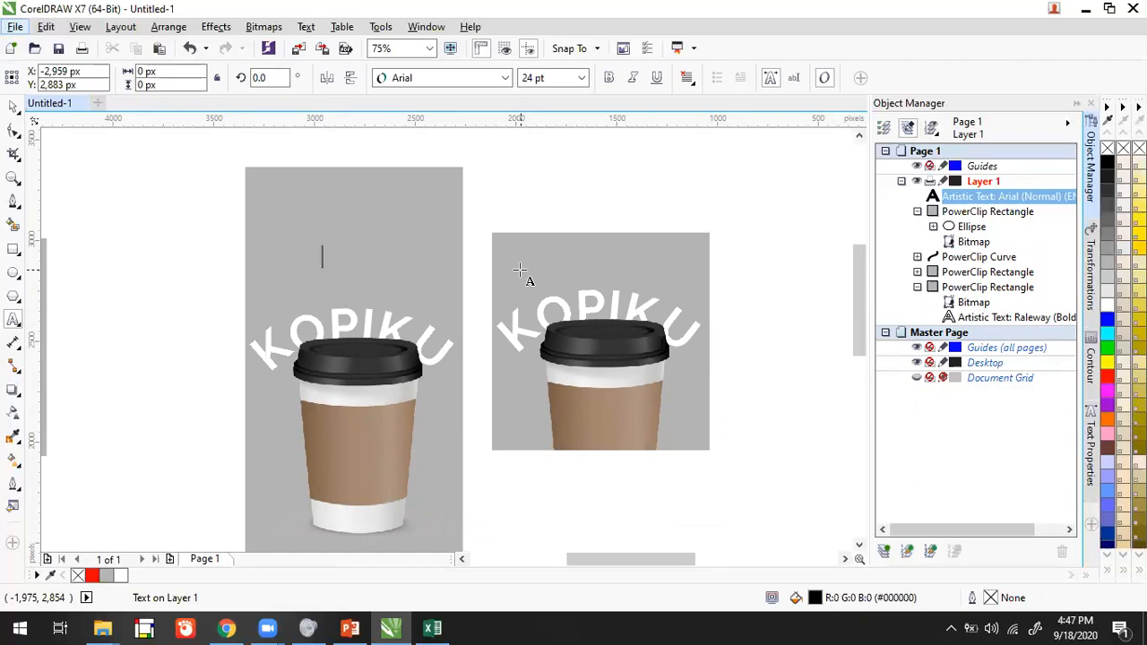
pyautogui.write('kopiku.id')
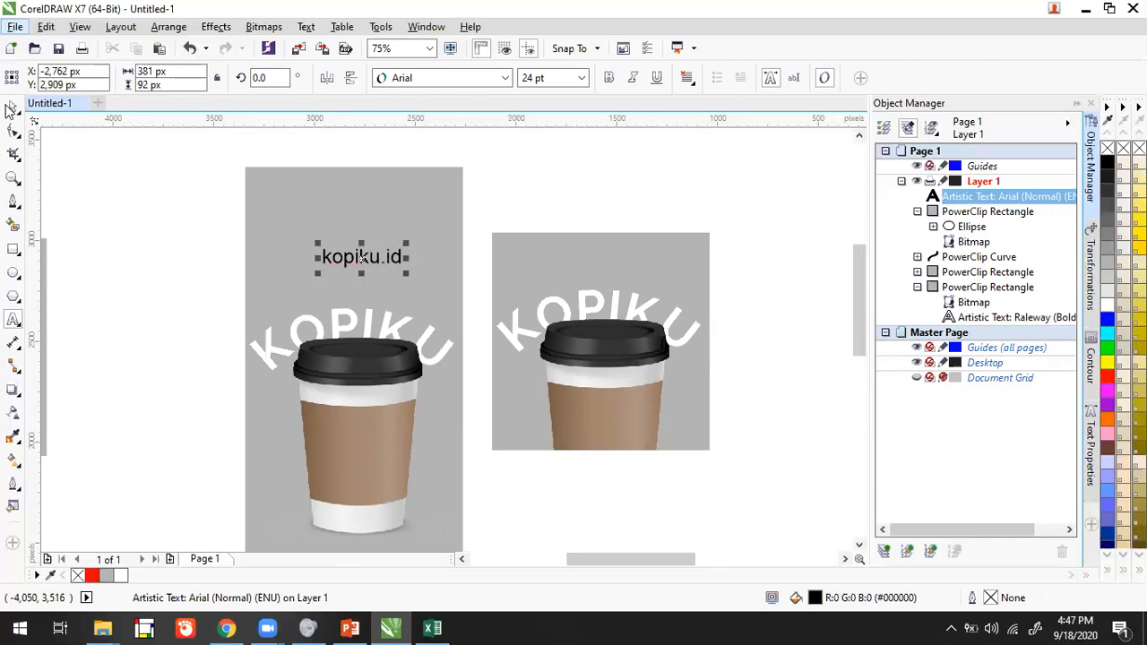
pyautogui.click(24, 108)
pyautogui.moveTo(361, 257); pyautogui.dragTo(618, 432)
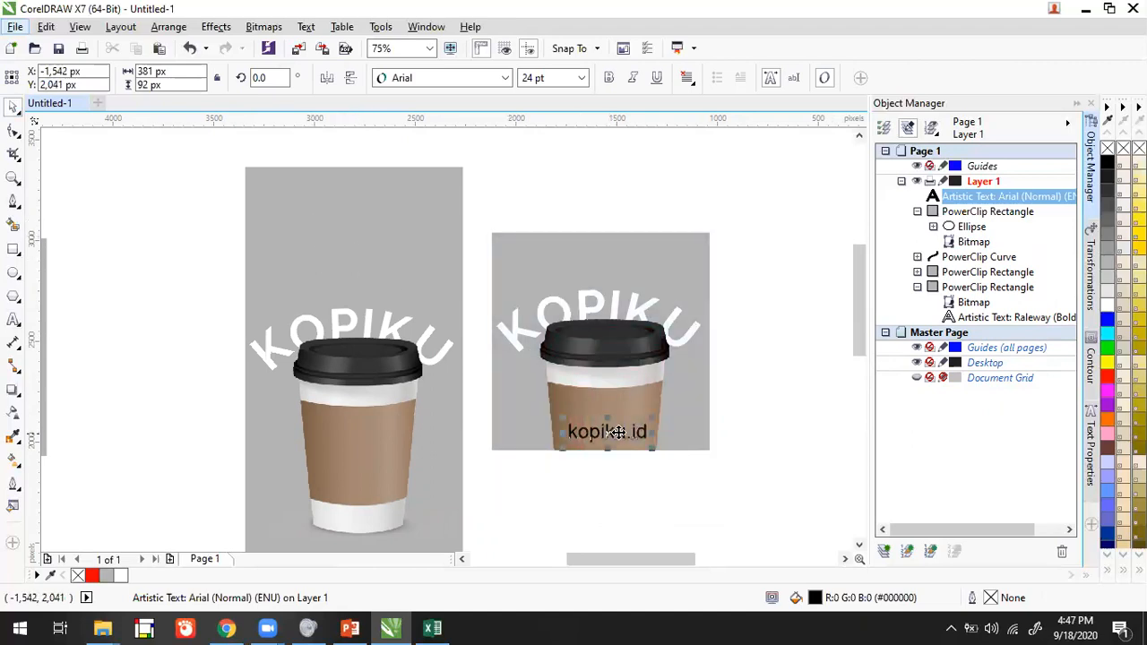
# Scale the kopiku.id text down to about 228 px wide and position it centrally on the lower part of the brown cup sleeve.
pyautogui.scroll(5, 617, 432)
pyautogui.scroll(-4, 543, 405)
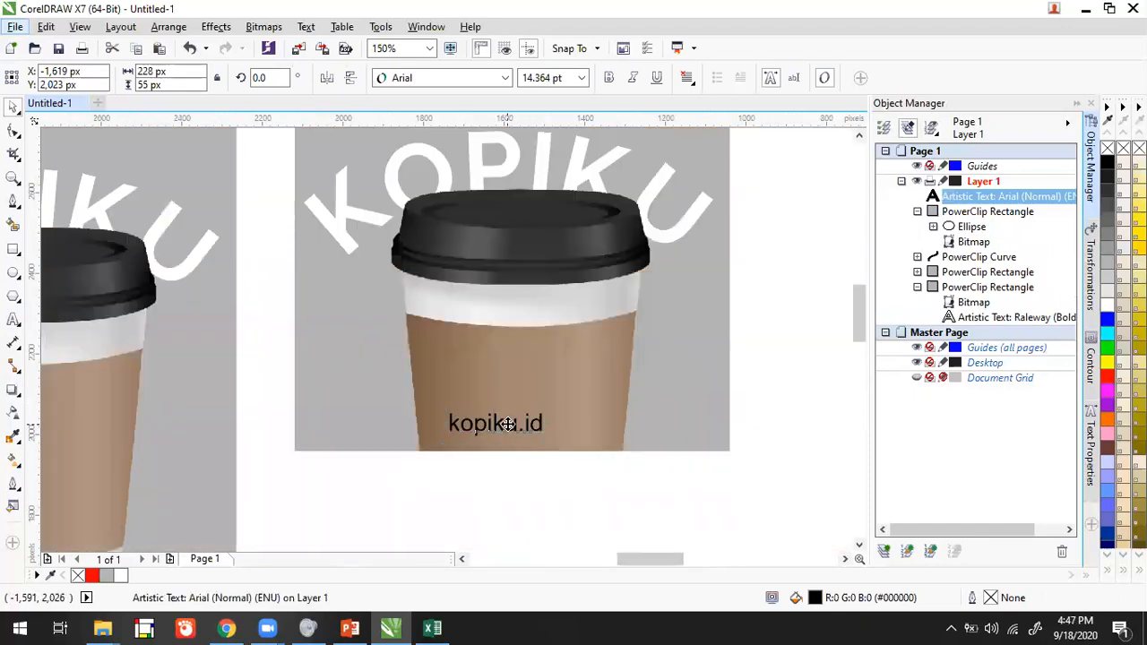
pyautogui.moveTo(508, 424)
pyautogui.mouseDown()
pyautogui.moveTo(456, 422)
pyautogui.moveTo(526, 423)
pyautogui.mouseUp()
pyautogui.click(714, 481)
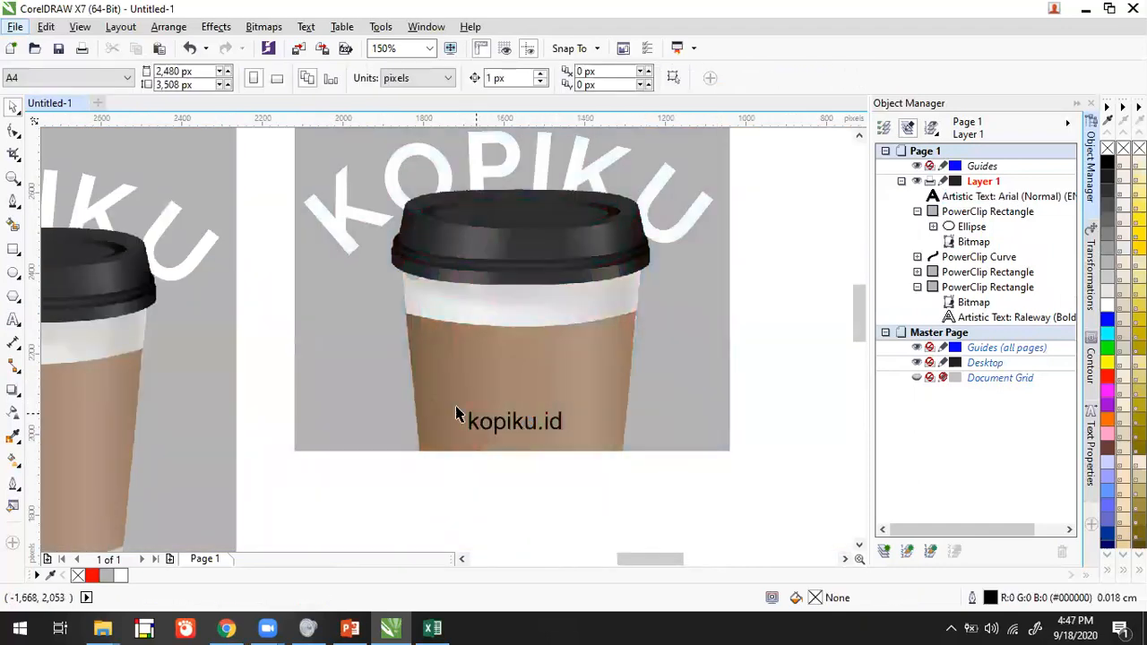
# Switch to Chrome and search Google Images for "instagram logo".
pyautogui.hotkey('alt', 'Tab')
pyautogui.hotkey('alt', 'Tab')
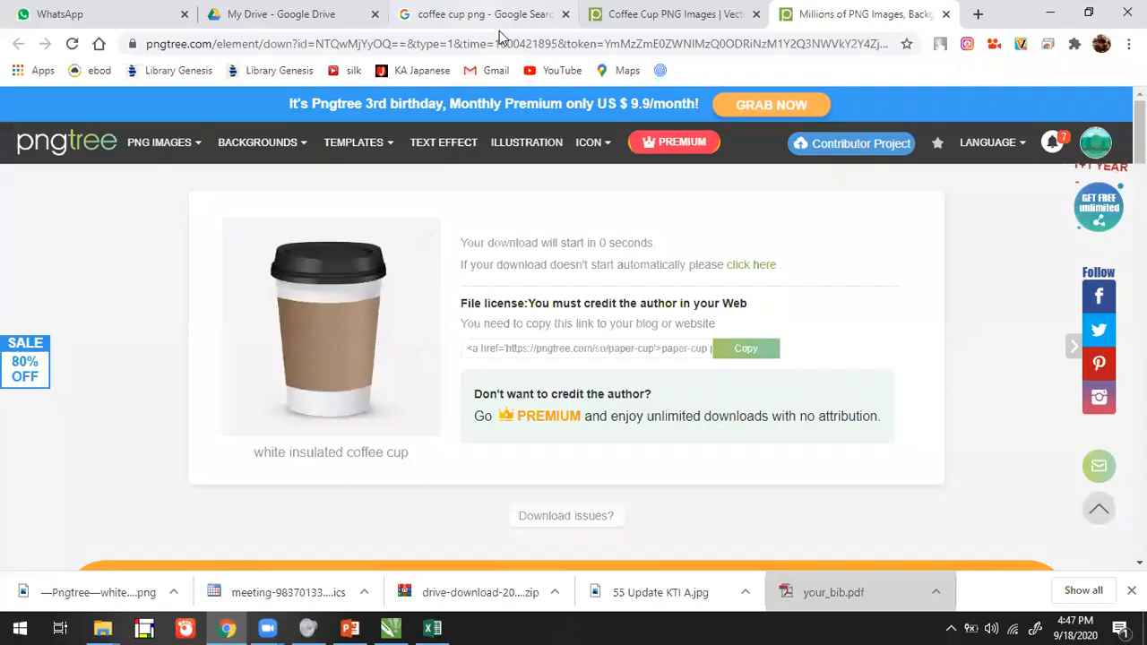
pyautogui.click(505, 43)
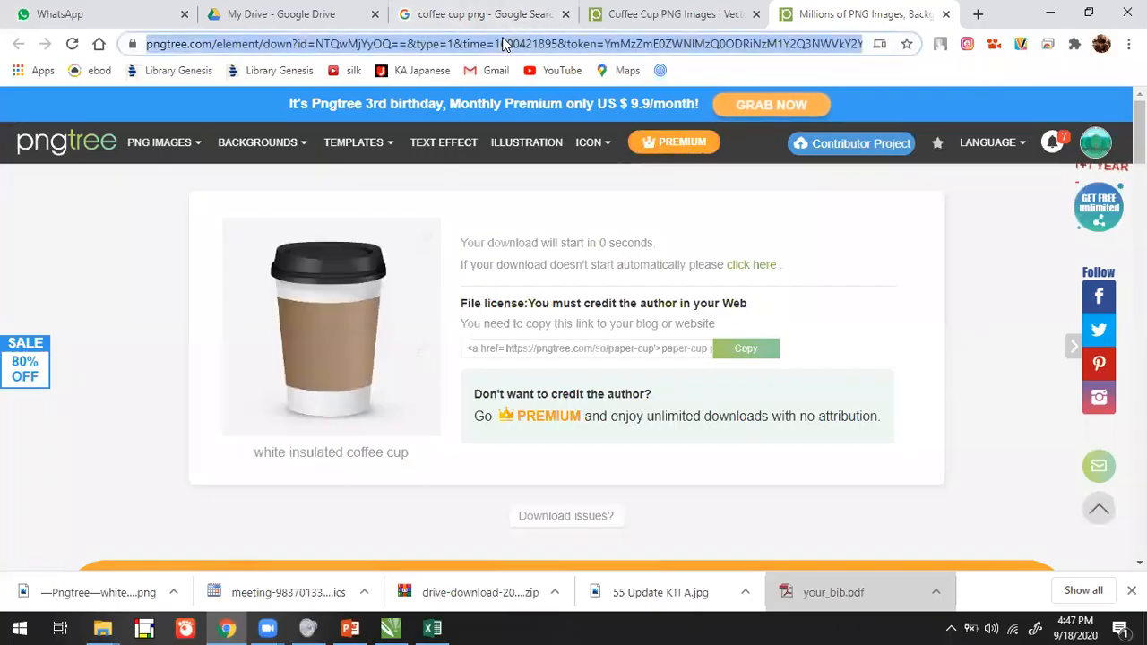
pyautogui.write('instagra,')
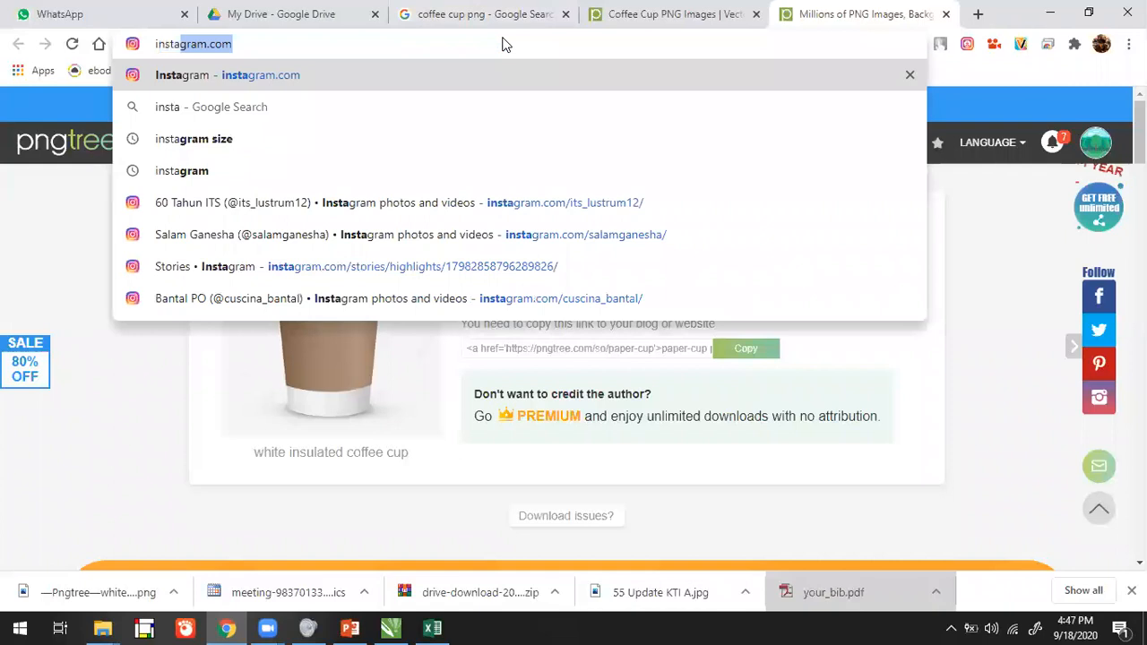
pyautogui.press('BackSpace')
pyautogui.press('BackSpace')
pyautogui.write('m logo')
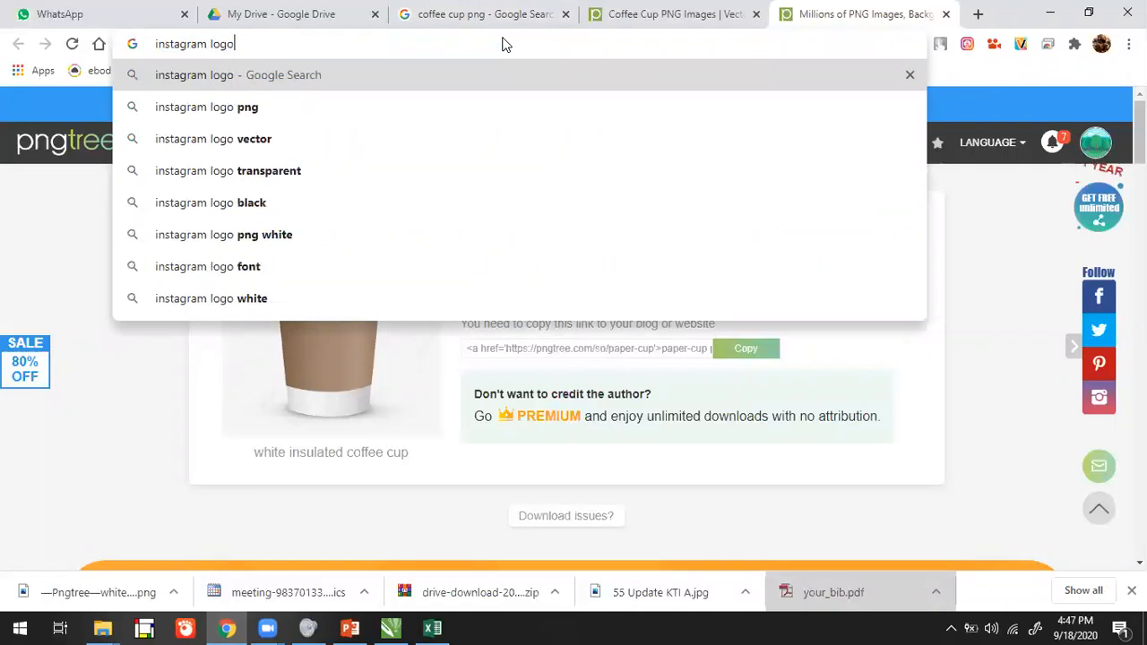
pyautogui.press('Return')
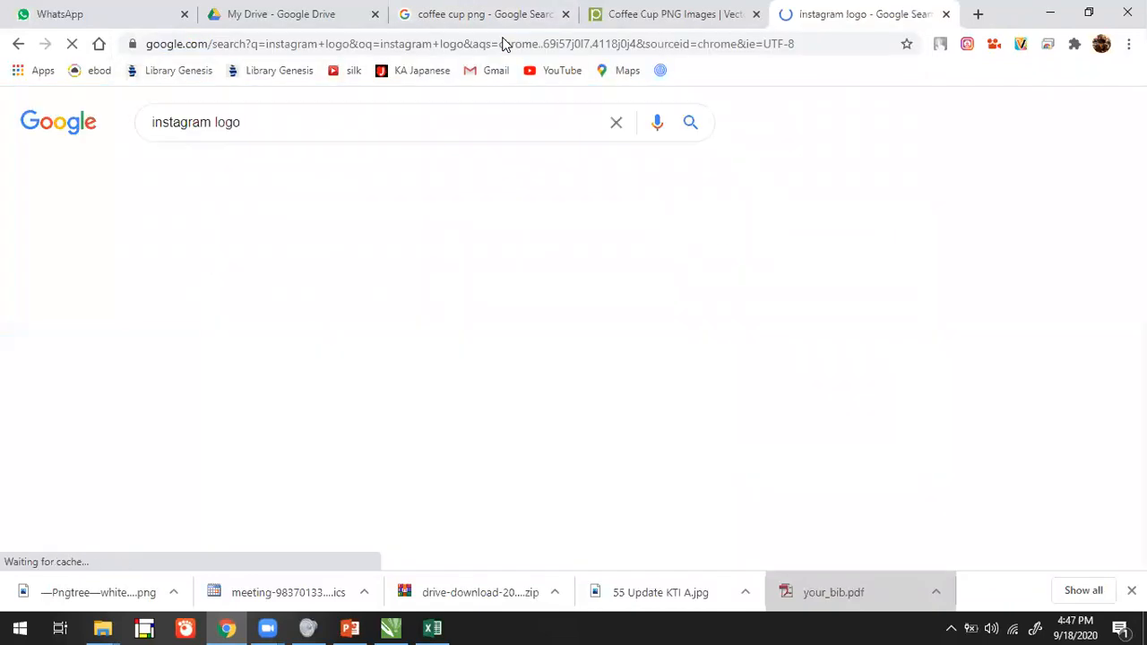
pyautogui.click(243, 170)
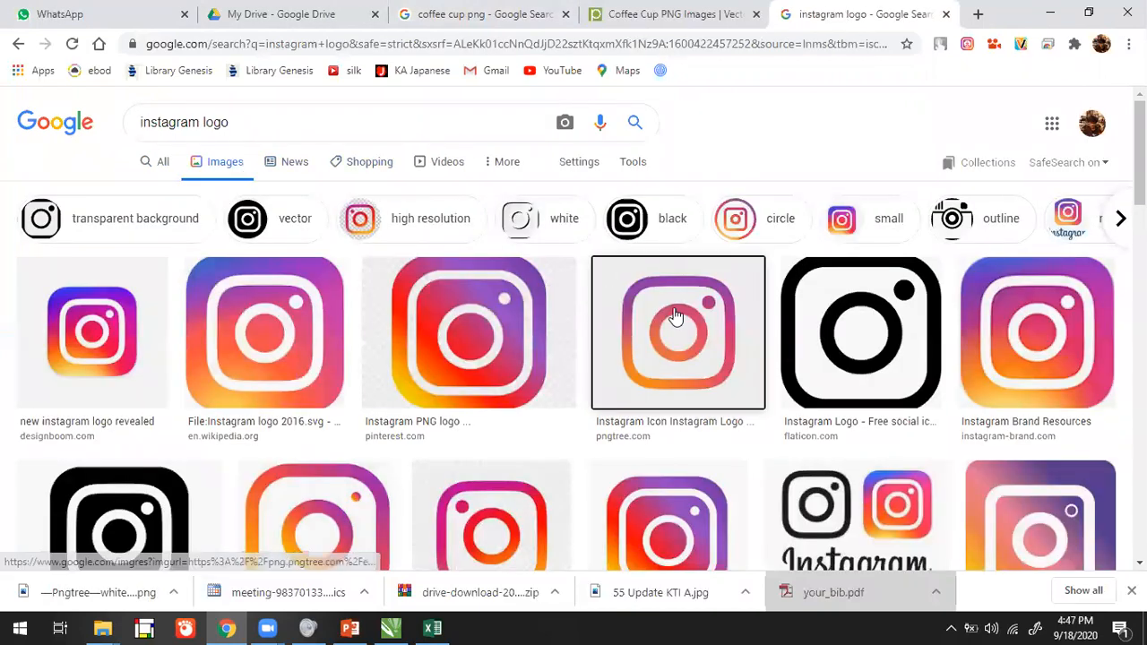
# Open the preview of the pngtree gradient-outline Instagram icon and copy the image.
pyautogui.click(674, 328)
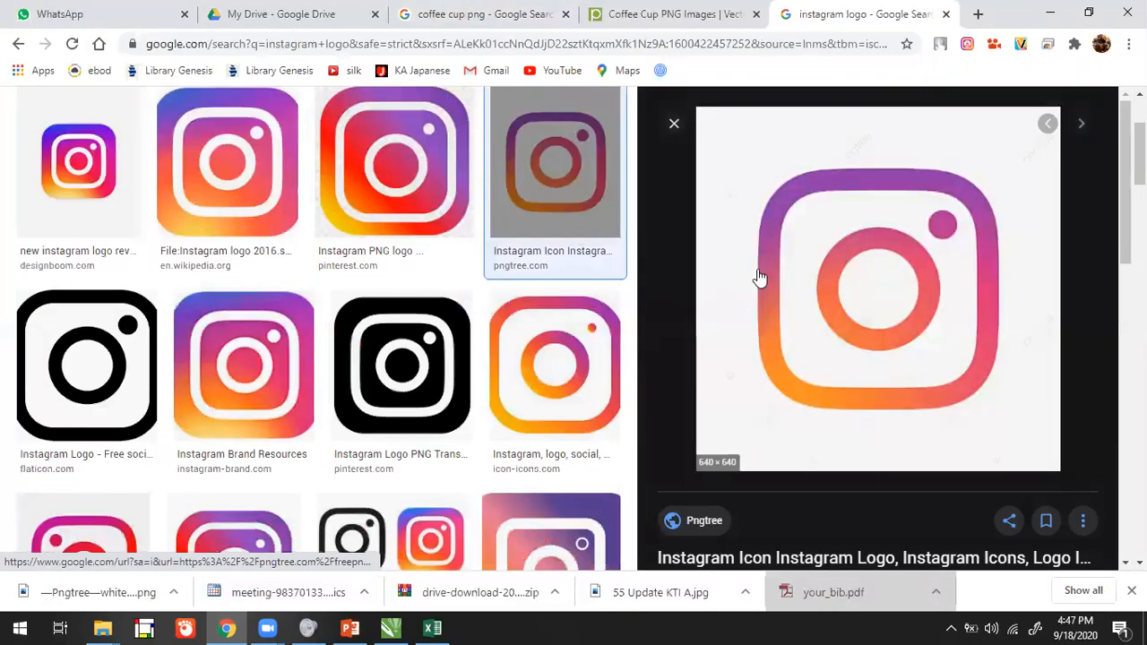
pyautogui.rightClick(758, 272)
pyautogui.click(812, 467)
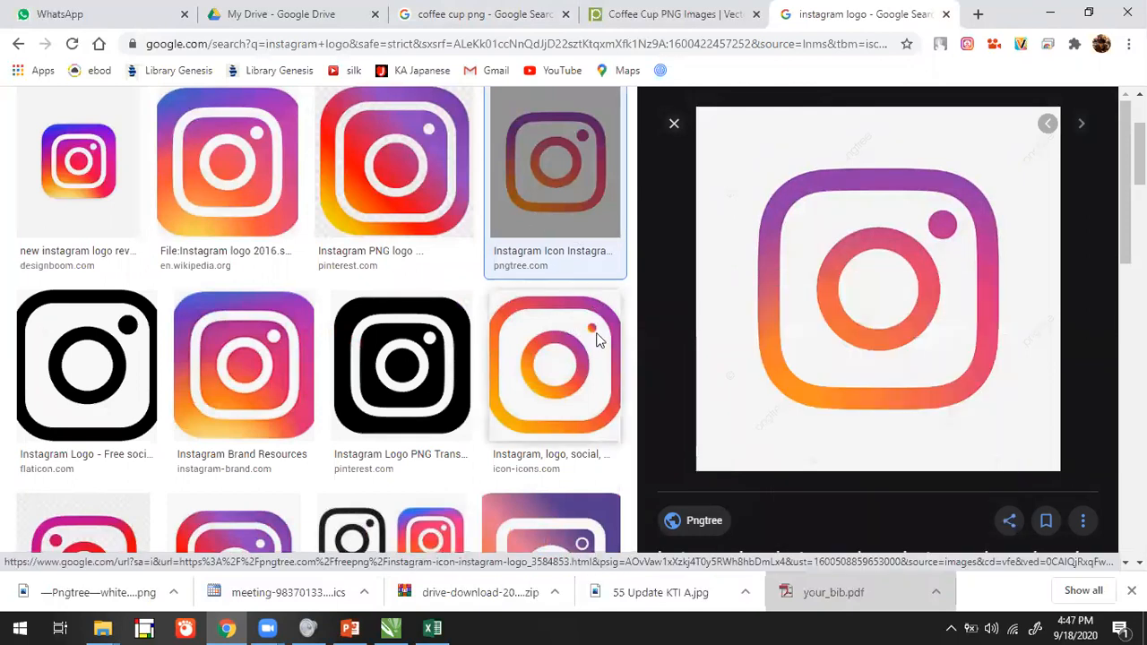
# Switch back to CorelDRAW, paste the Instagram image and move it below the KOPIKU designs, at about X -2,593 px, Y -146 px.
pyautogui.hotkey('alt', 'Tab')
pyautogui.scroll(-1, 492, 333)
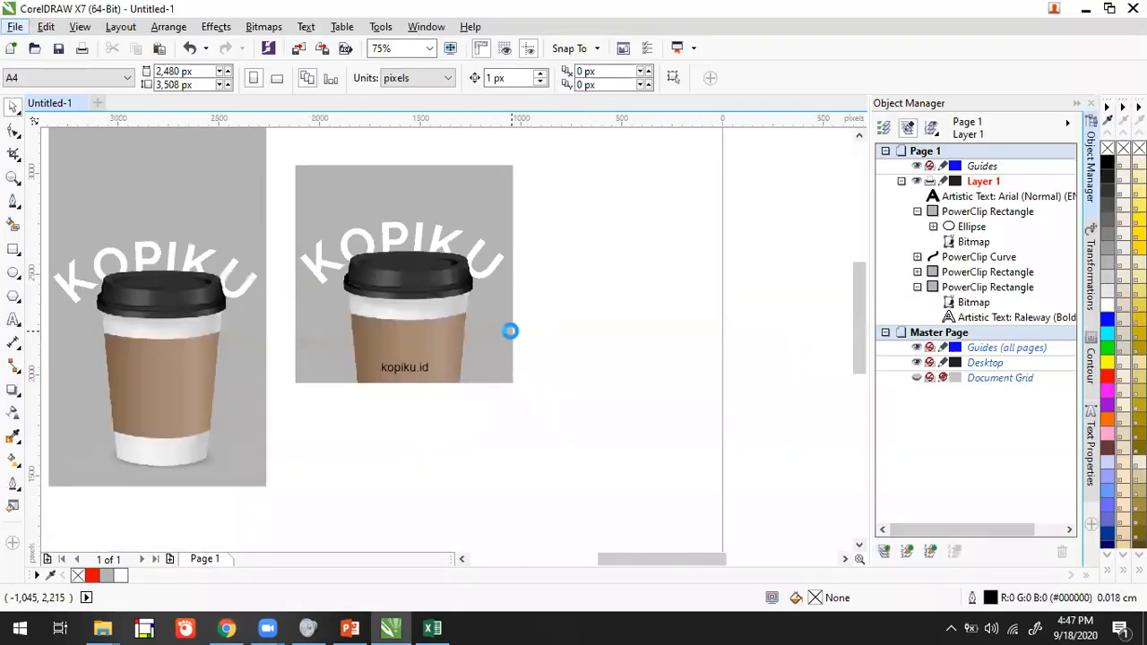
pyautogui.hotkey('ctrl', 'v')
pyautogui.scroll(-2, 528, 328)
pyautogui.moveTo(640, 354); pyautogui.dragTo(443, 448)
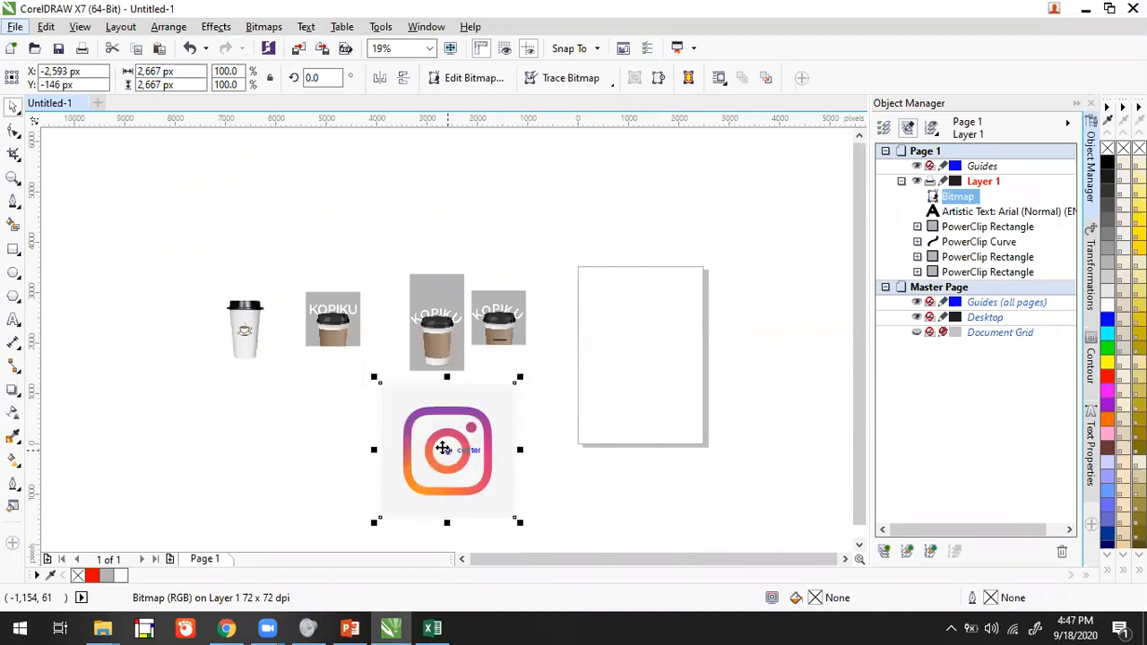
pyautogui.scroll(2, 443, 448)
pyautogui.click(687, 335)
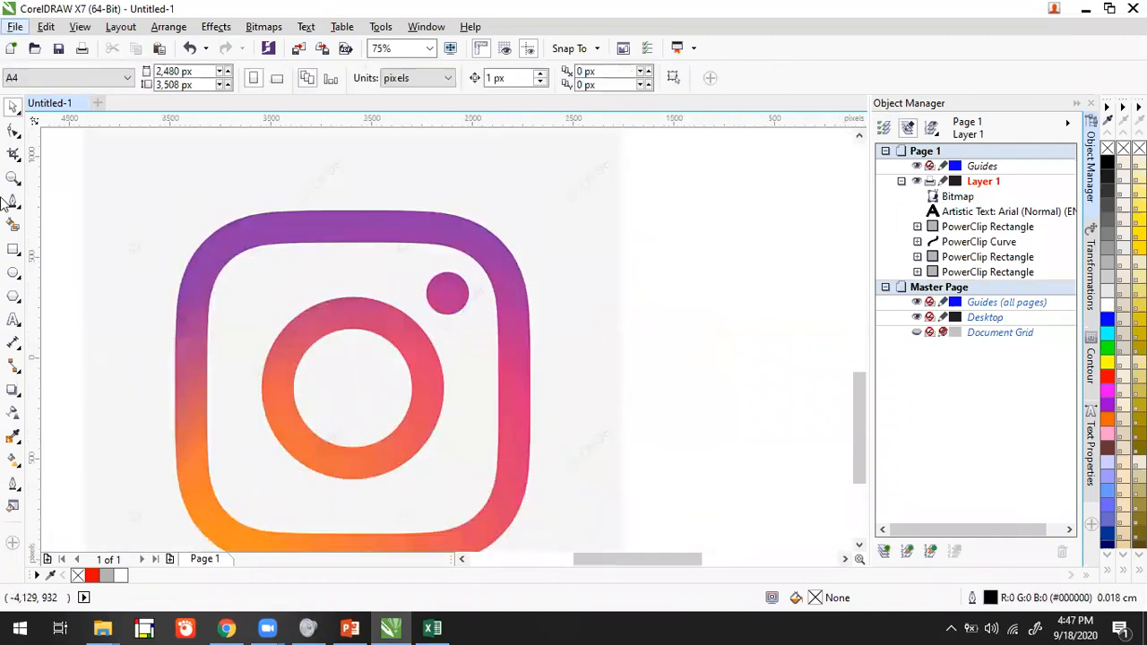
# Draw a rectangle about 1,750 px high around the Instagram logo's outer frame and round its corners to match the frame.
pyautogui.click(14, 252)
pyautogui.moveTo(173, 206); pyautogui.dragTo(530, 505)
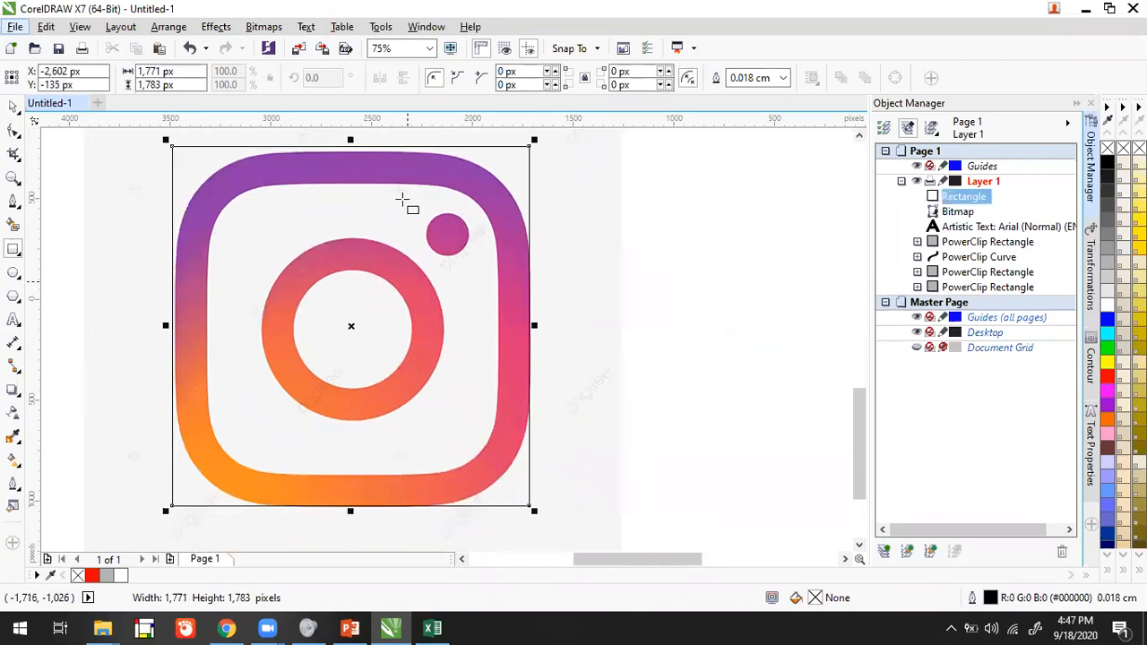
pyautogui.moveTo(351, 136); pyautogui.dragTo(359, 150)
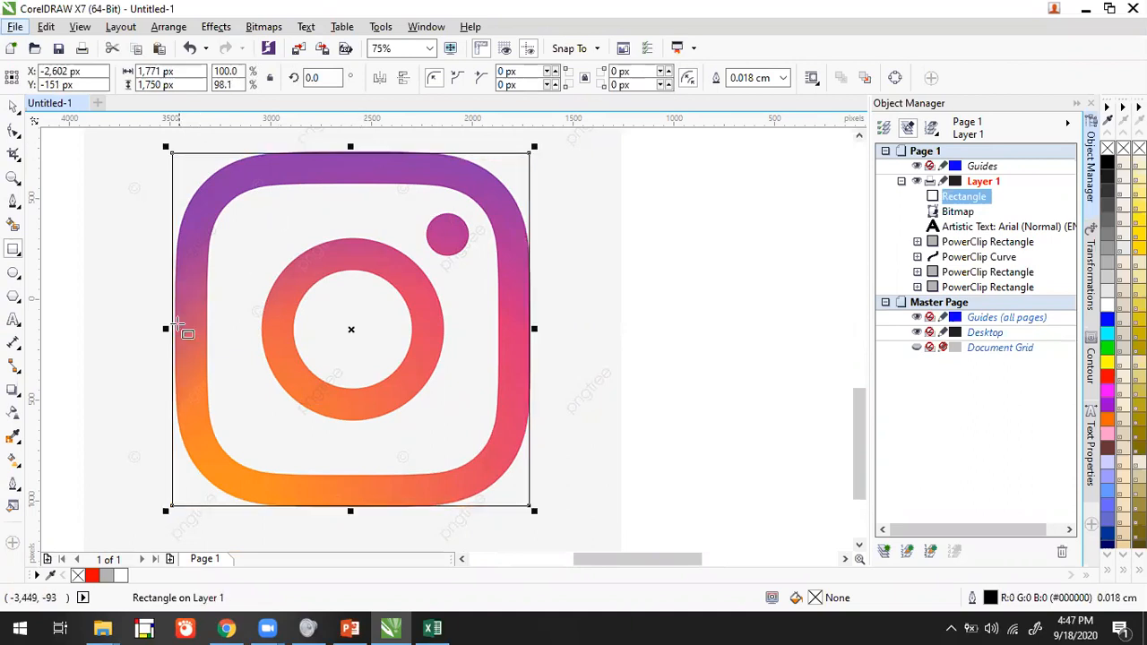
pyautogui.moveTo(166, 329)
pyautogui.mouseDown()
pyautogui.moveTo(189, 333)
pyautogui.moveTo(170, 324)
pyautogui.mouseUp()
pyautogui.click(15, 132)
pyautogui.moveTo(174, 154); pyautogui.dragTo(176, 256)
# Duplicate the rounded rectangle scaled to about 81% for the frame's inner edge and adjust the copy's corner rounding.
pyautogui.press('space')
pyautogui.moveTo(535, 144); pyautogui.dragTo(502, 157)
pyautogui.rightClick(502, 157)
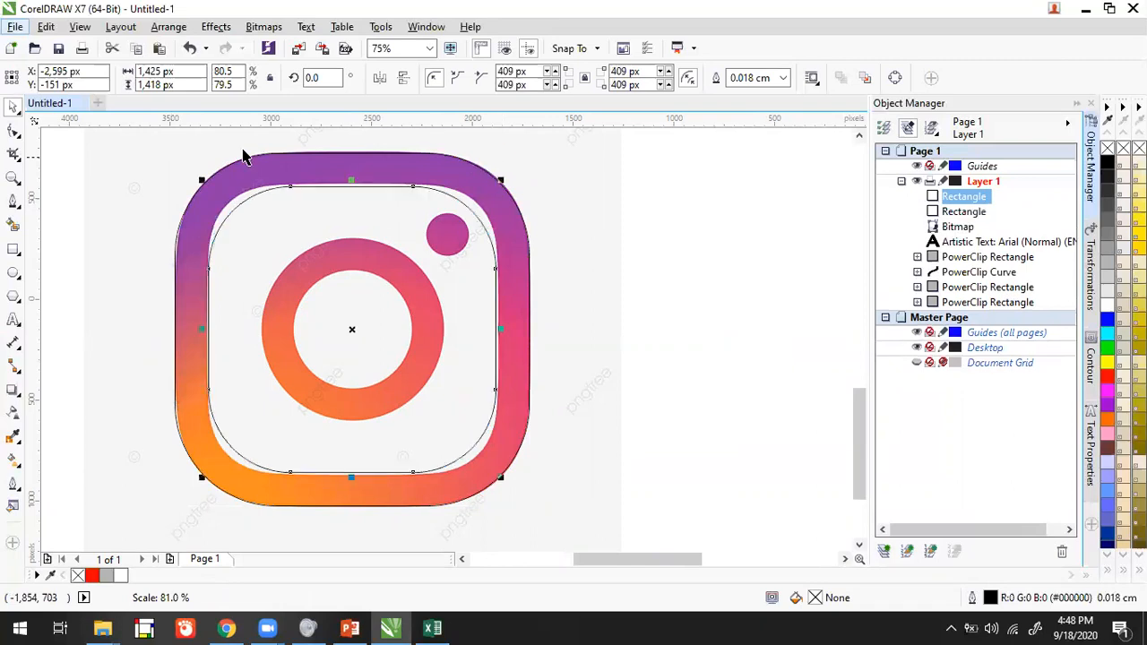
pyautogui.moveTo(209, 267); pyautogui.dragTo(214, 252)
# Draw a circle about 563 px in diameter and a flat ellipse above it beside the Instagram logo.
pyautogui.click(13, 272)
pyautogui.moveTo(663, 281); pyautogui.dragTo(718, 395)
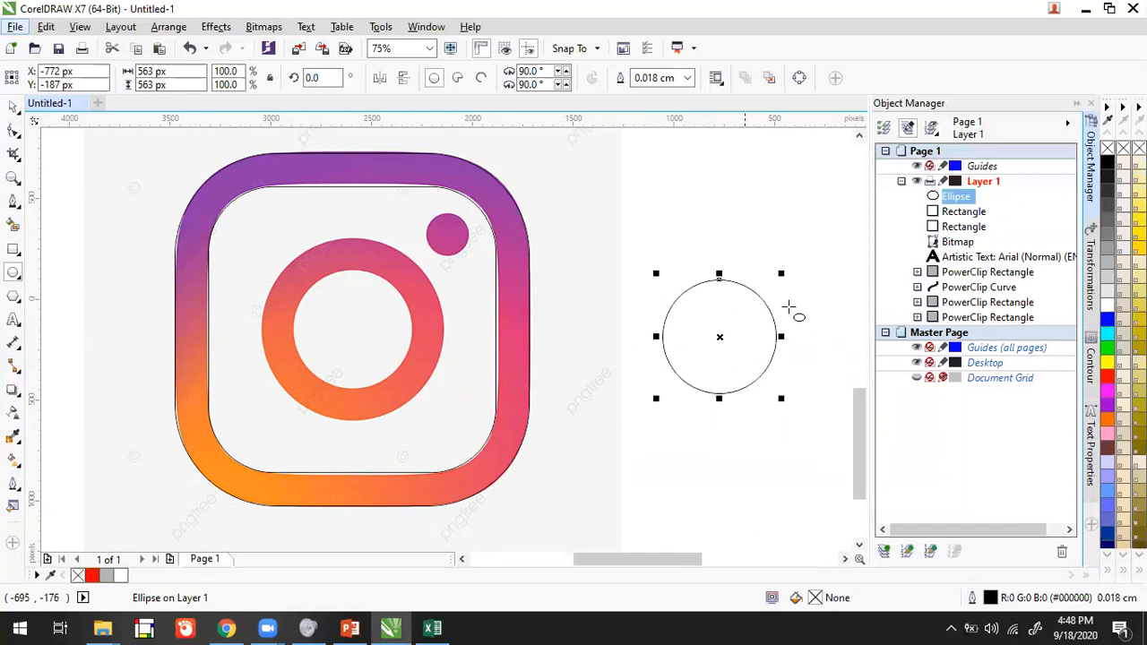
pyautogui.moveTo(714, 194); pyautogui.dragTo(769, 225)
# Centre the 563 px circle horizontally and vertically on the Instagram bitmap.
pyautogui.press('space')
pyautogui.click(733, 317)
pyautogui.click(764, 305)
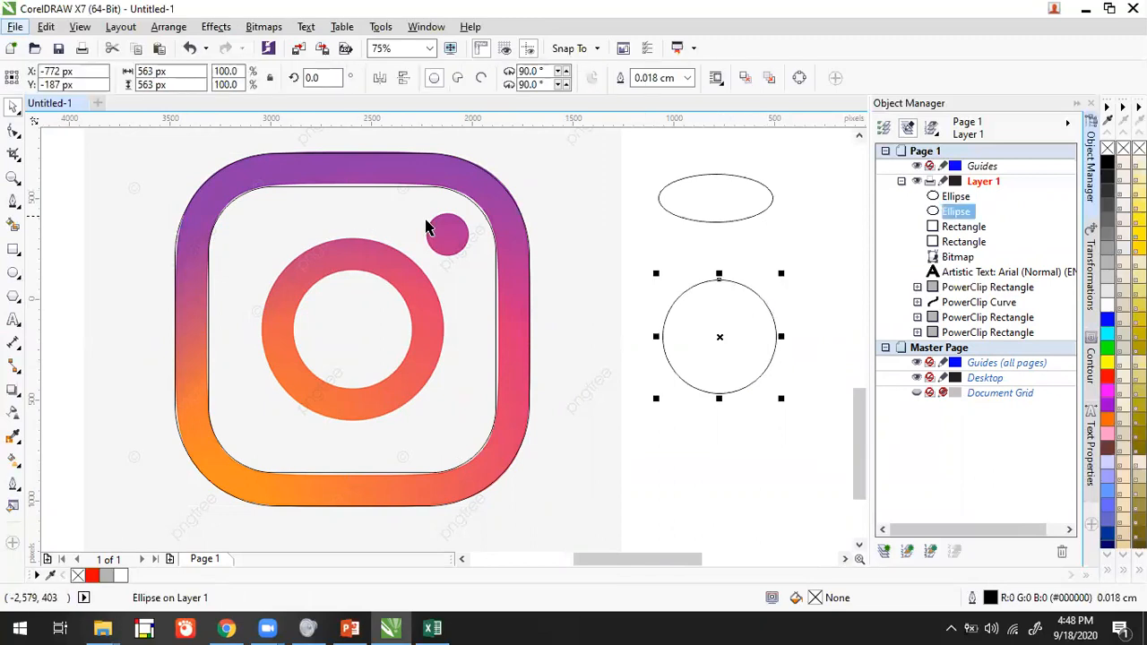
pyautogui.keyDown('shift'); pyautogui.click(454, 221); pyautogui.keyUp('shift')
pyautogui.press('e')
pyautogui.press('c')
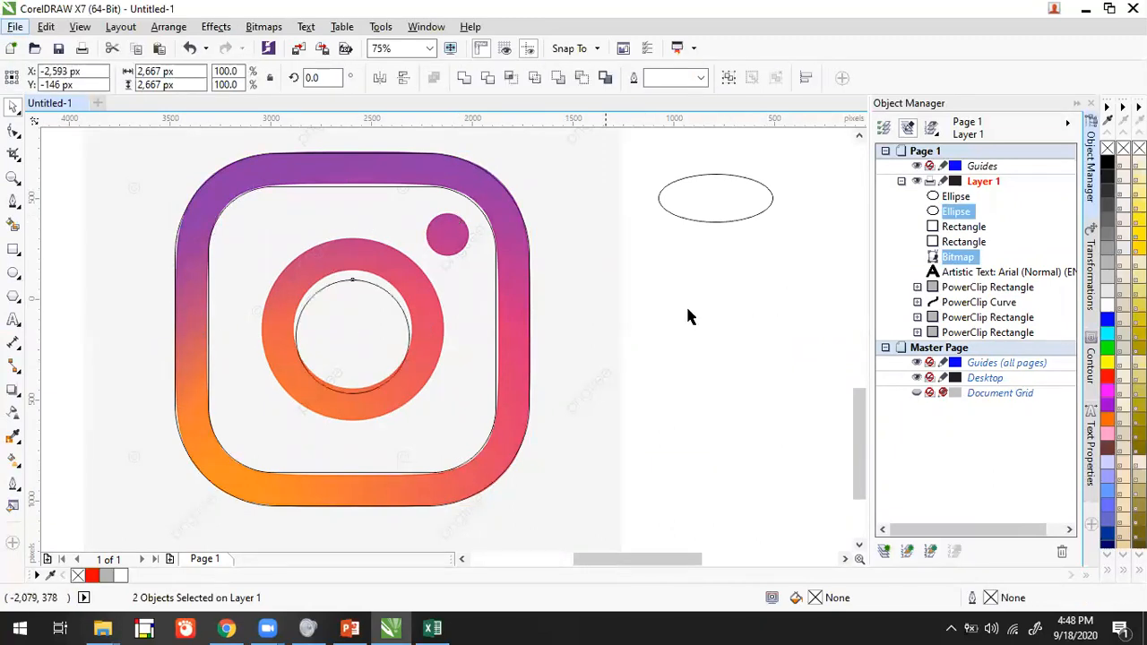
# Duplicate the centred circle enlarged to the outer edge of the logo's lens ring.
pyautogui.click(735, 351)
pyautogui.click(340, 307)
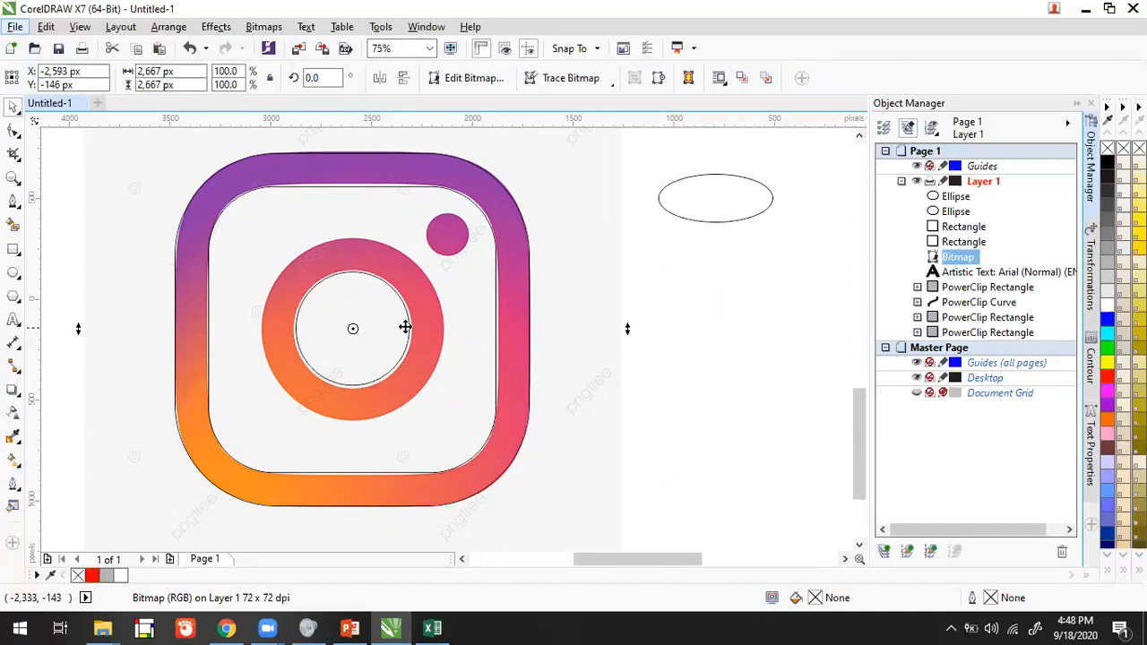
pyautogui.click(794, 353)
pyautogui.click(385, 297)
pyautogui.click(393, 289)
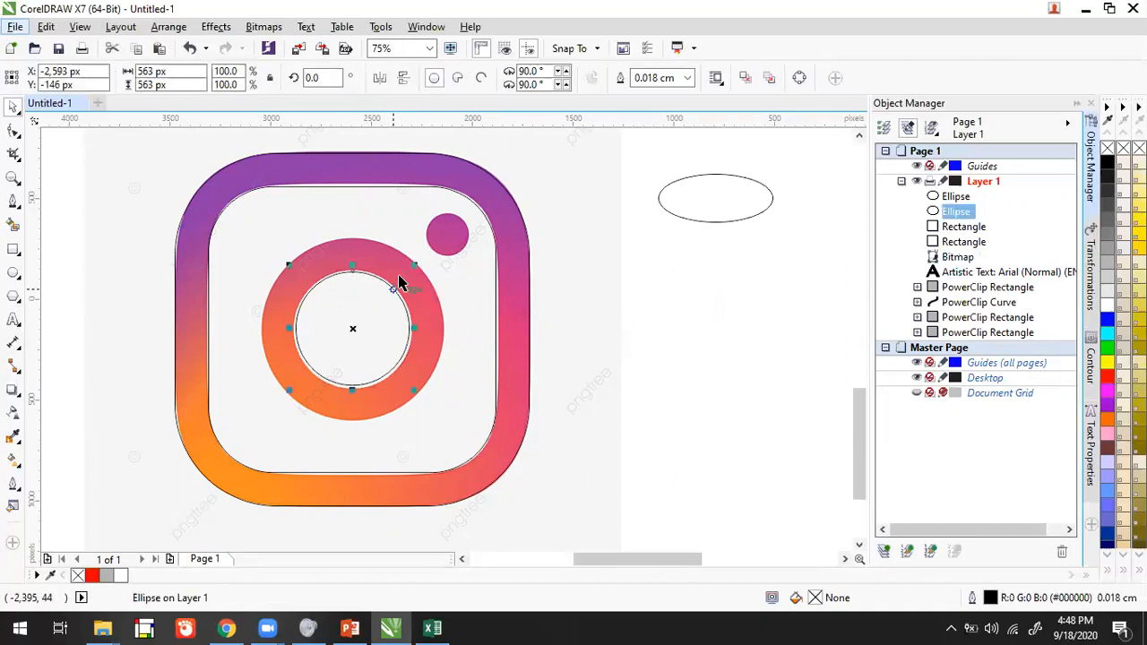
pyautogui.moveTo(413, 263); pyautogui.dragTo(446, 235)
pyautogui.rightClick(446, 235)
# Add a small circle copy fitted over the dot in the logo's upper-right corner.
pyautogui.moveTo(509, 173); pyautogui.dragTo(469, 185)
pyautogui.click(679, 349)
pyautogui.scroll(-4, 529, 269)
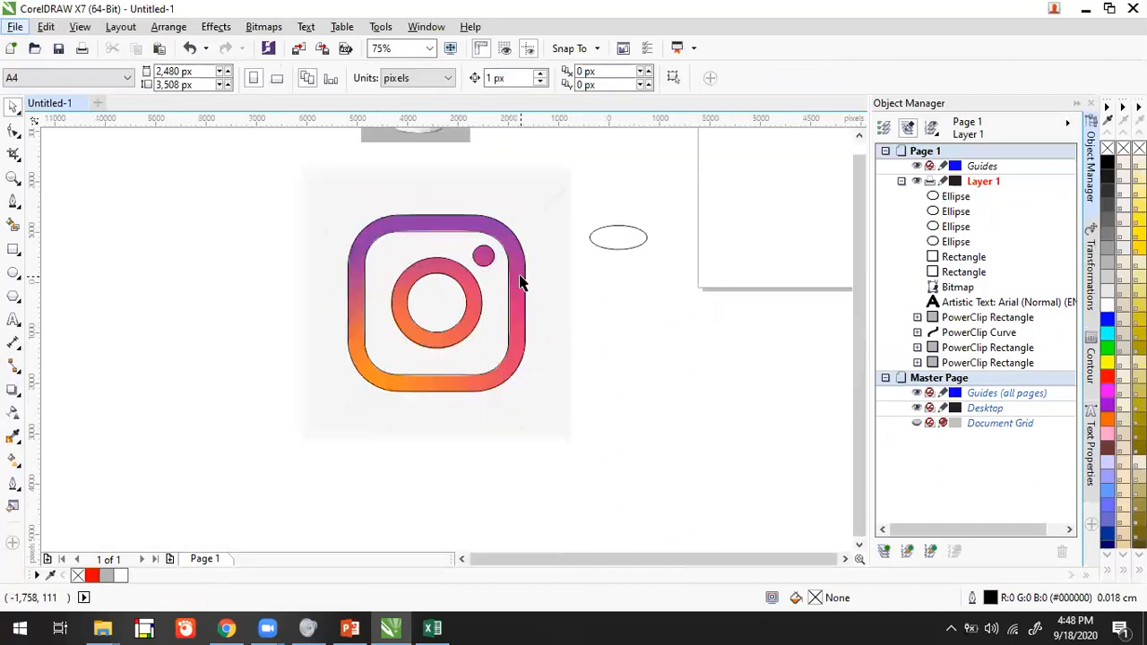
# Move the traced outlines clear of the Instagram bitmap, and delete the bitmap and the spare flat ellipse.
pyautogui.moveTo(397, 328); pyautogui.dragTo(399, 347)
pyautogui.moveTo(479, 290); pyautogui.dragTo(661, 339)
pyautogui.click(492, 320)
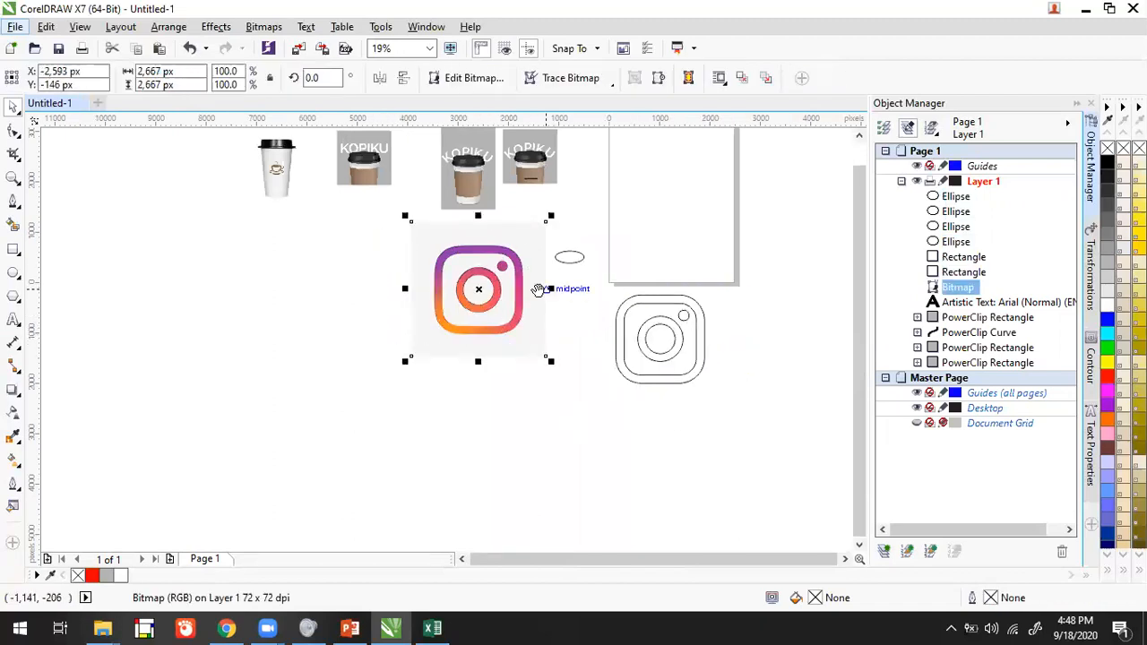
pyautogui.moveTo(549, 291); pyautogui.dragTo(283, 325)
pyautogui.press('Delete')
pyautogui.click(304, 286)
pyautogui.press('Delete')
# Move all five traced outlines together into the empty area below the cup designs.
pyautogui.moveTo(476, 308); pyautogui.dragTo(281, 432)
pyautogui.moveTo(241, 332); pyautogui.dragTo(238, 310)
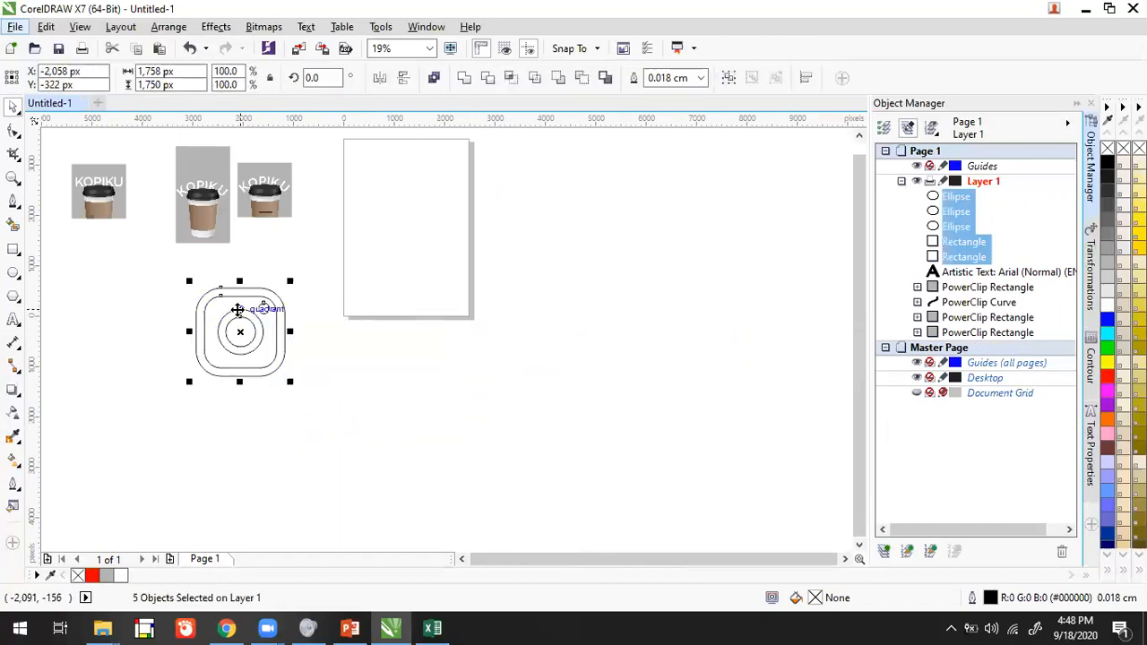
pyautogui.scroll(2, 238, 310)
pyautogui.click(467, 324)
pyautogui.moveTo(423, 325); pyautogui.dragTo(584, 251)
pyautogui.scroll(-2, 561, 252)
pyautogui.scroll(2, 561, 252)
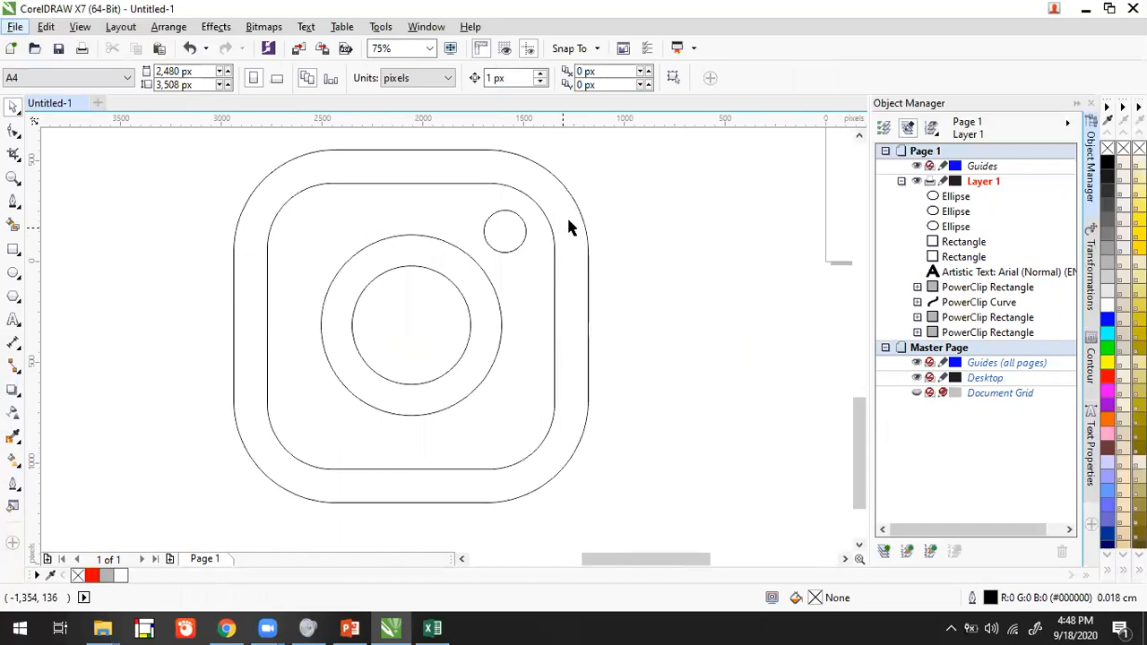
# Fill the outer rounded square with 30% black grey and the inner rounded square with red.
pyautogui.click(587, 213)
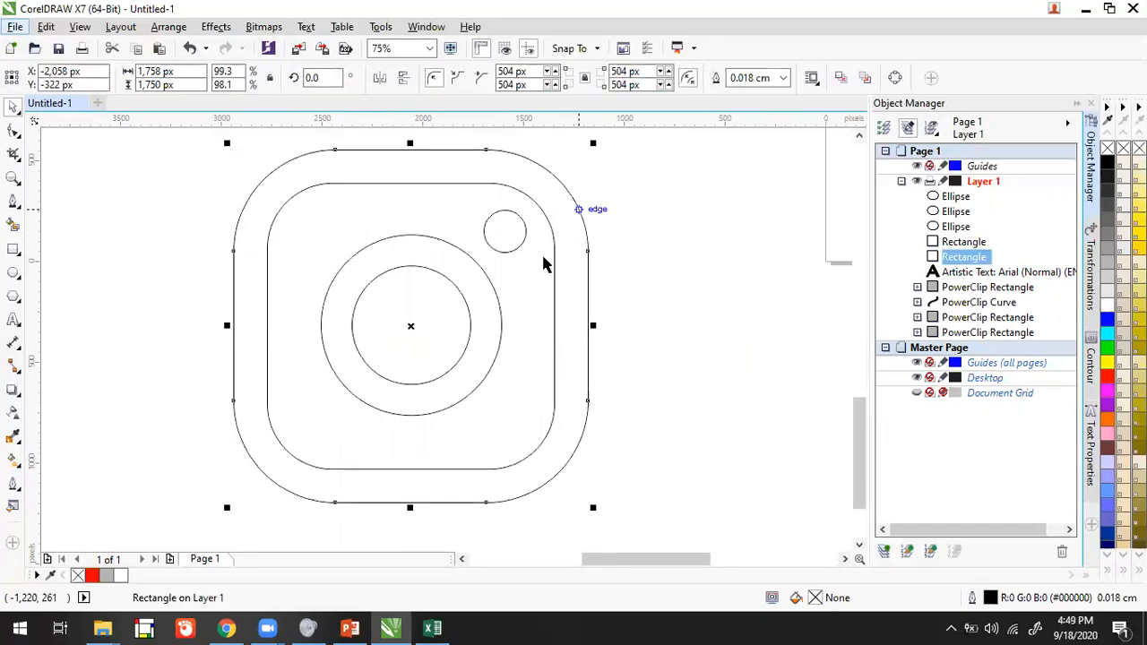
pyautogui.click(106, 576)
pyautogui.click(173, 288)
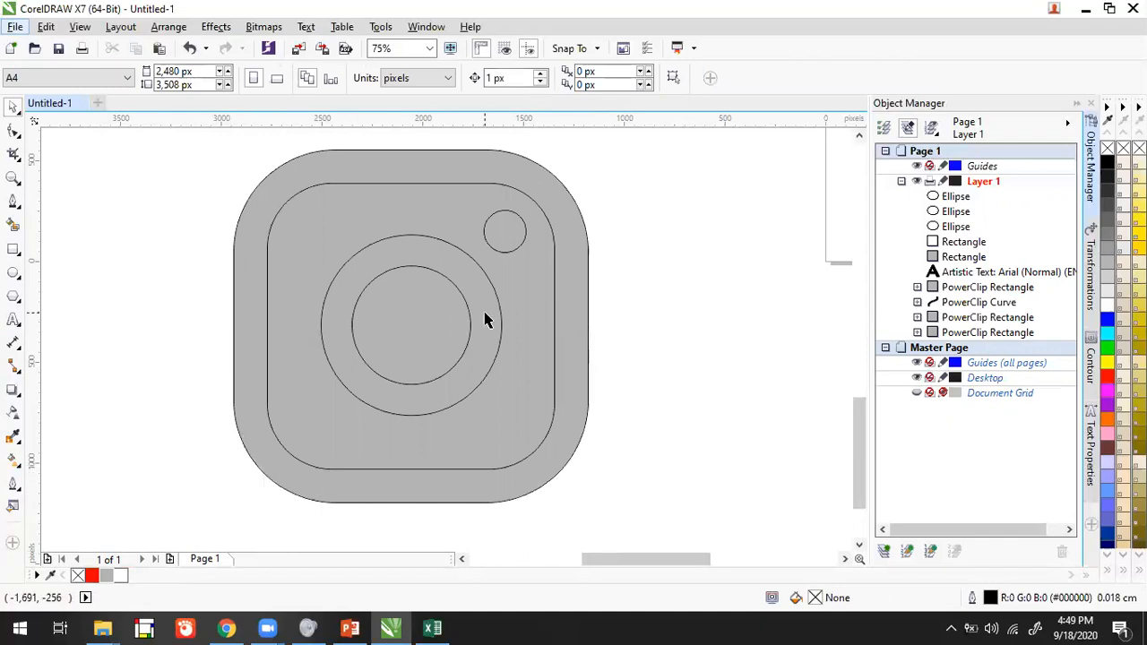
pyautogui.click(303, 234)
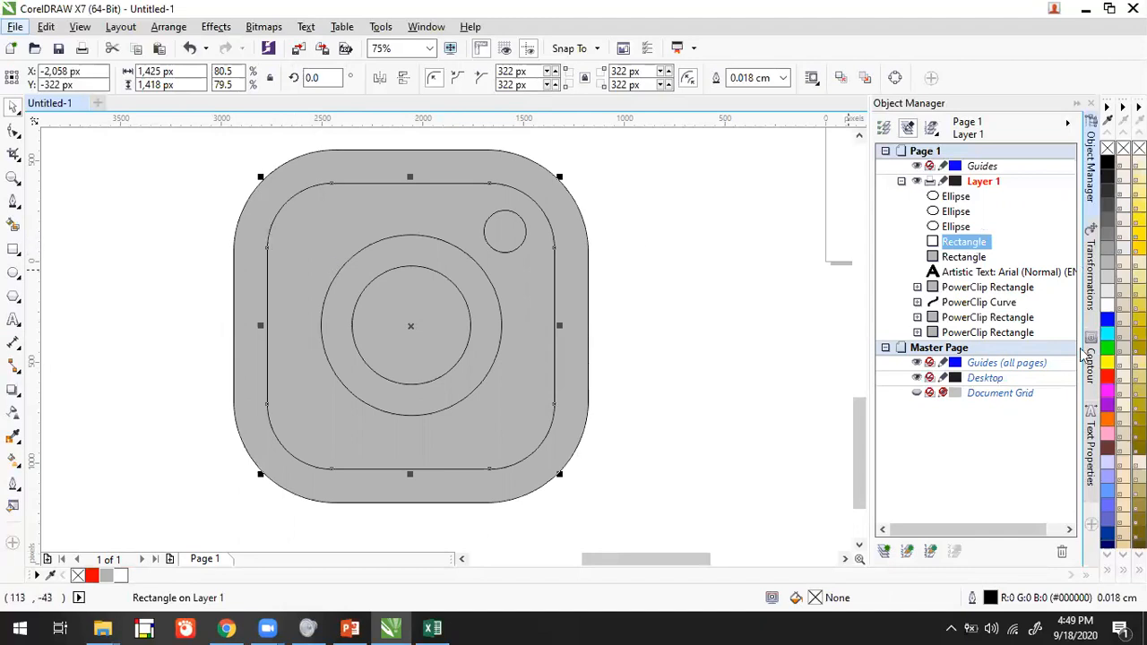
pyautogui.click(1110, 377)
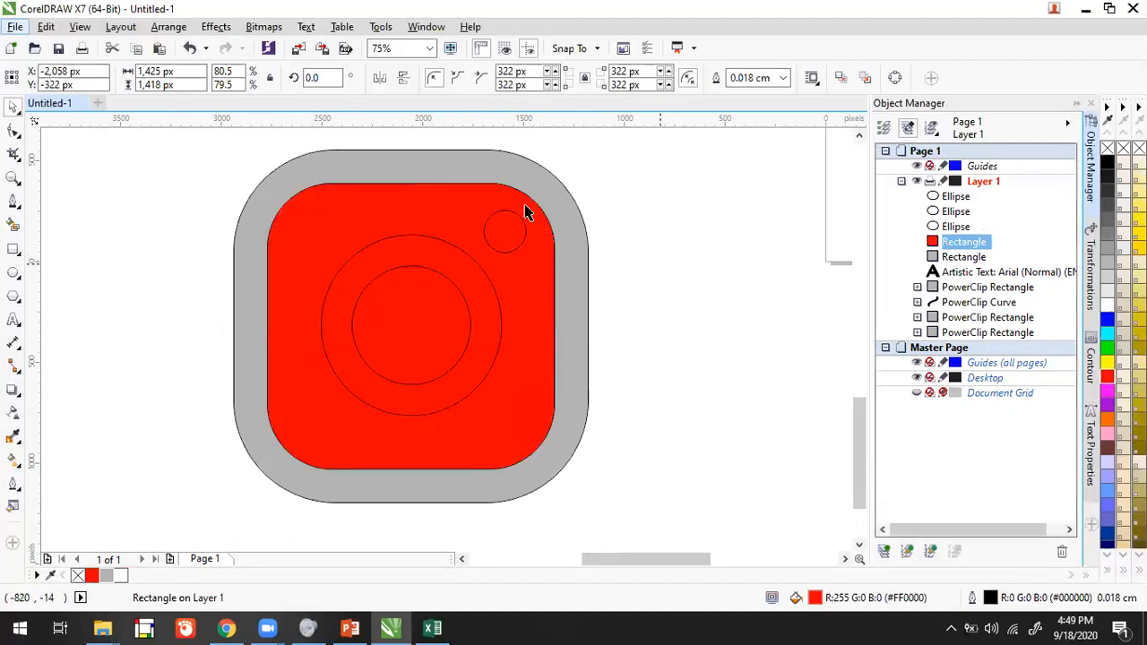
# Subtract the red inner rounded square from the grey outer one using Back Minus Front.
pyautogui.keyDown('shift'); pyautogui.click(499, 159); pyautogui.keyUp('shift')
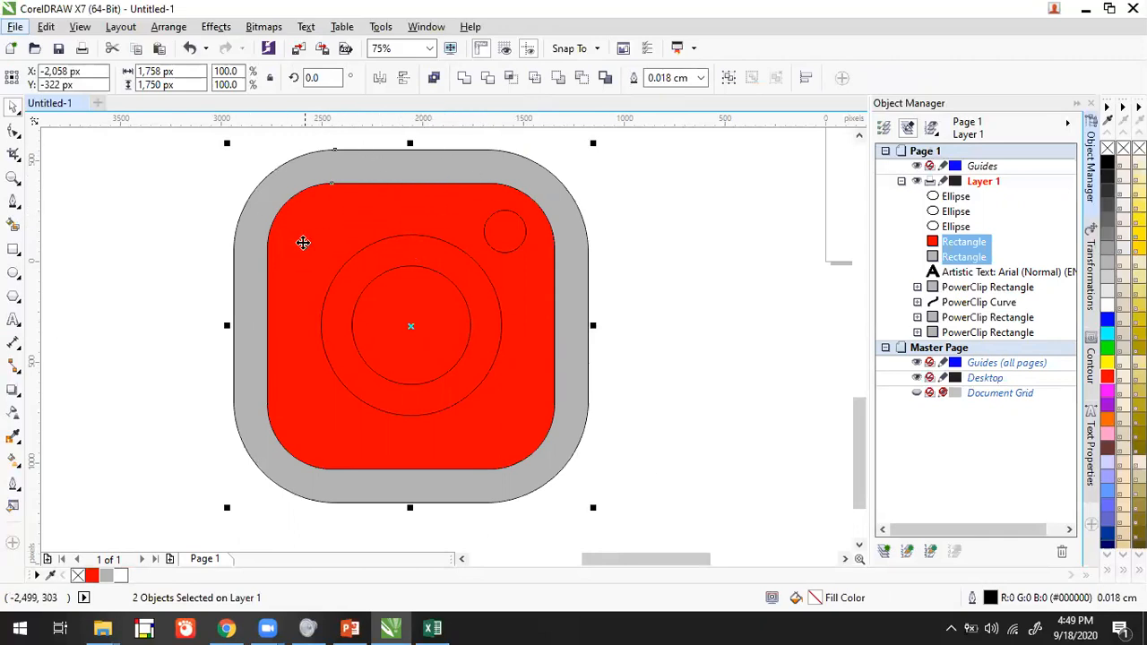
pyautogui.click(581, 78)
pyautogui.click(508, 257)
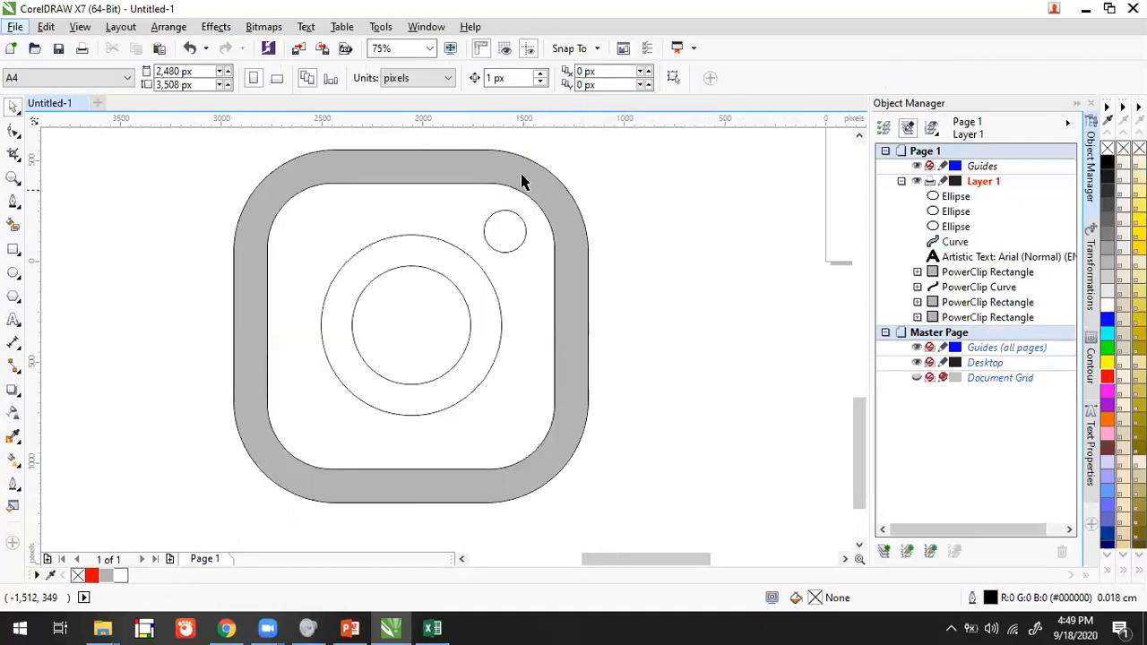
# Fill the inner lens circle with red and the outer lens circle with 30% black grey.
pyautogui.click(424, 273)
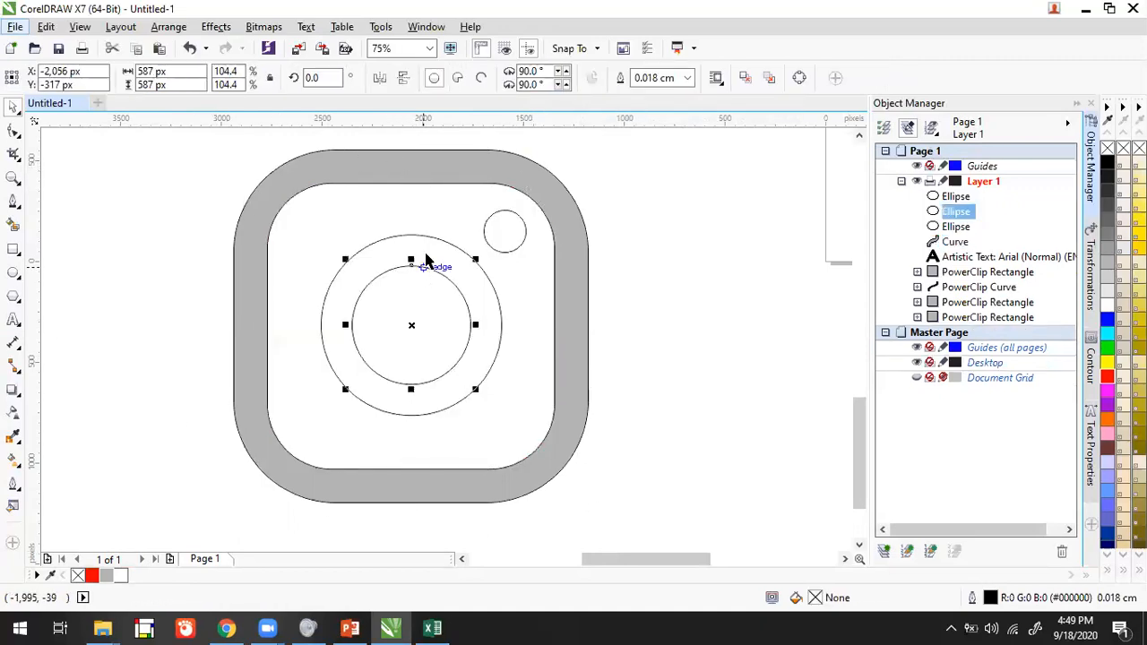
pyautogui.keyDown('shift'); pyautogui.click(431, 239); pyautogui.keyUp('shift')
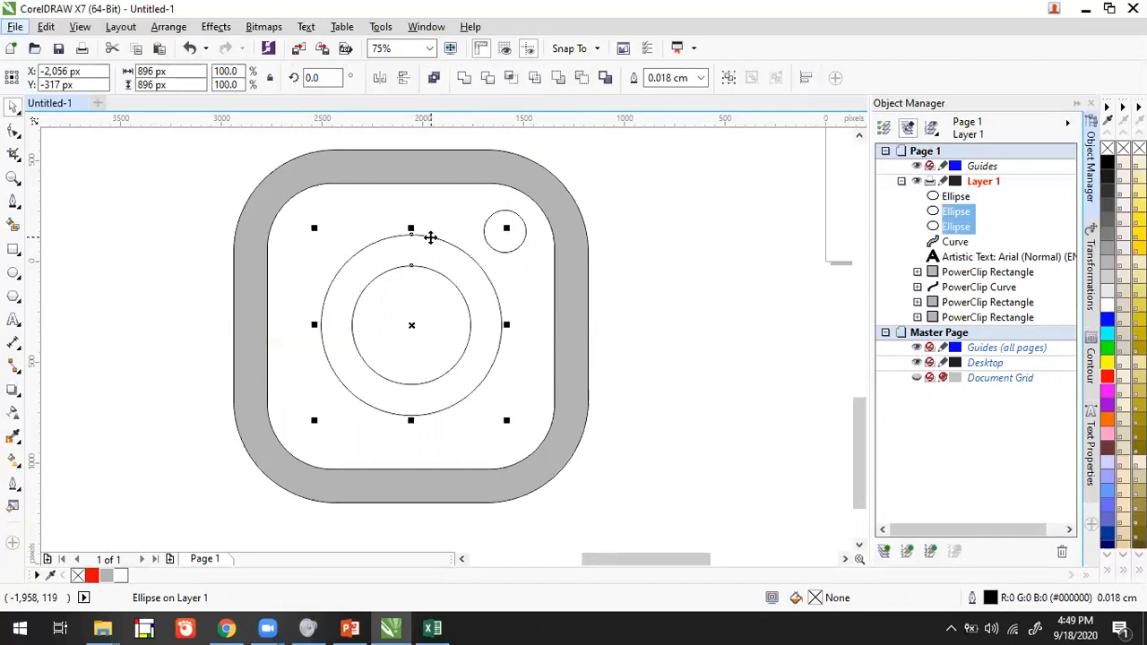
pyautogui.click(450, 288)
pyautogui.click(451, 289)
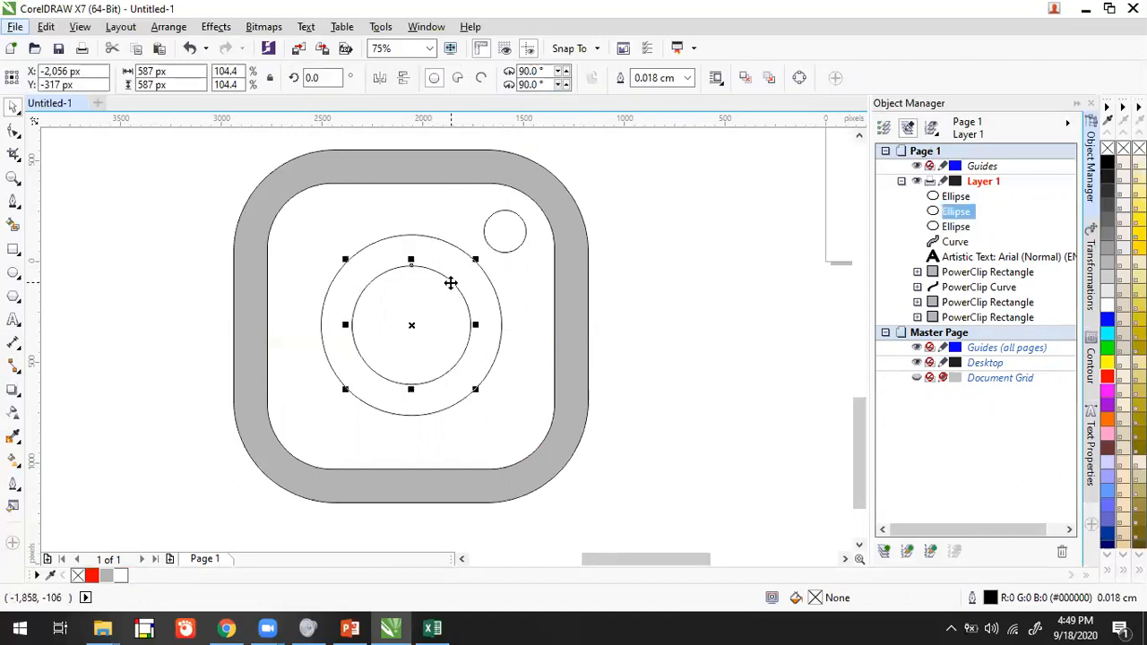
pyautogui.click(91, 576)
pyautogui.click(384, 248)
pyautogui.click(385, 232)
pyautogui.click(108, 575)
# Cut the red circle out of the grey lens circle with Back Minus Front, and fill the small dot with 30% black grey.
pyautogui.moveTo(138, 235); pyautogui.dragTo(510, 449)
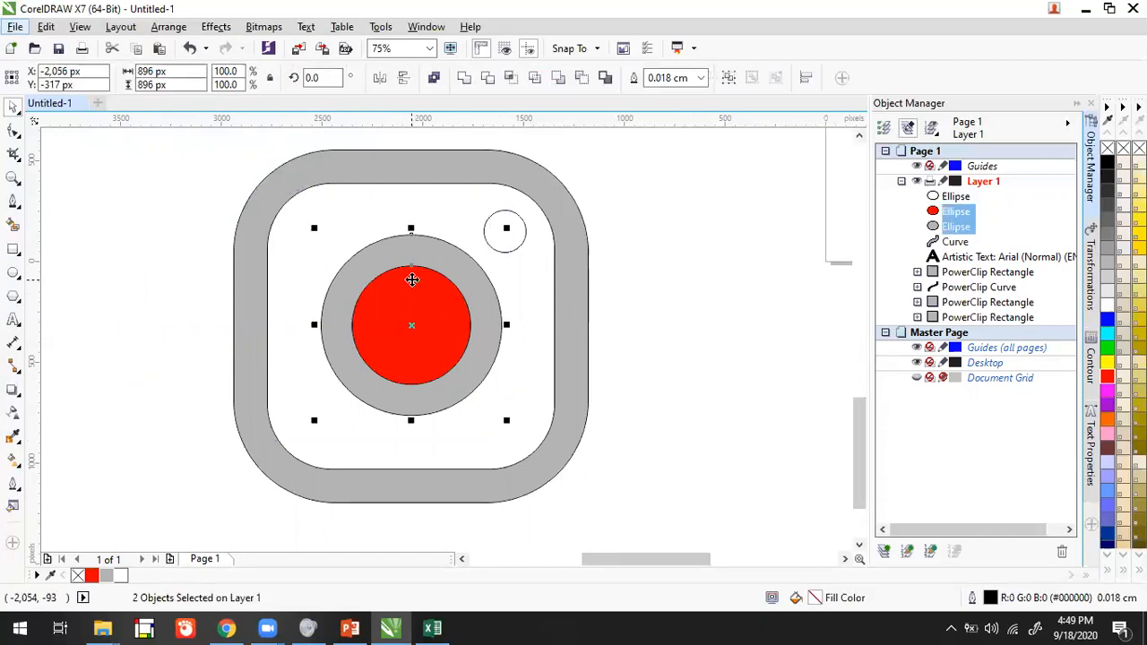
pyautogui.click(581, 78)
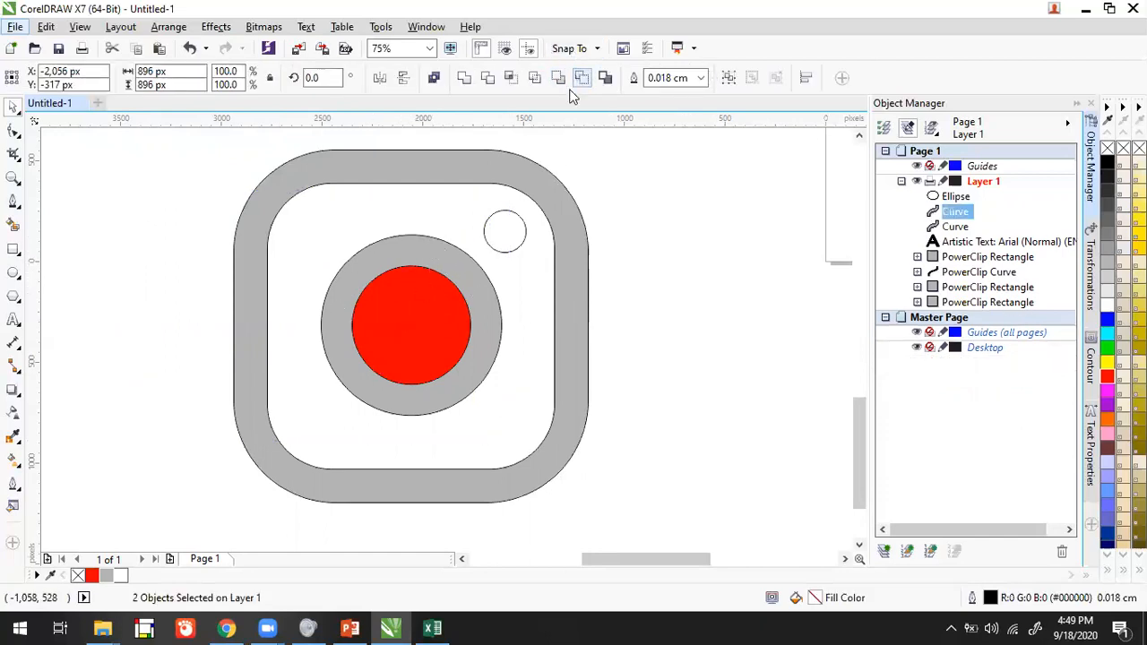
pyautogui.click(522, 224)
pyautogui.click(108, 575)
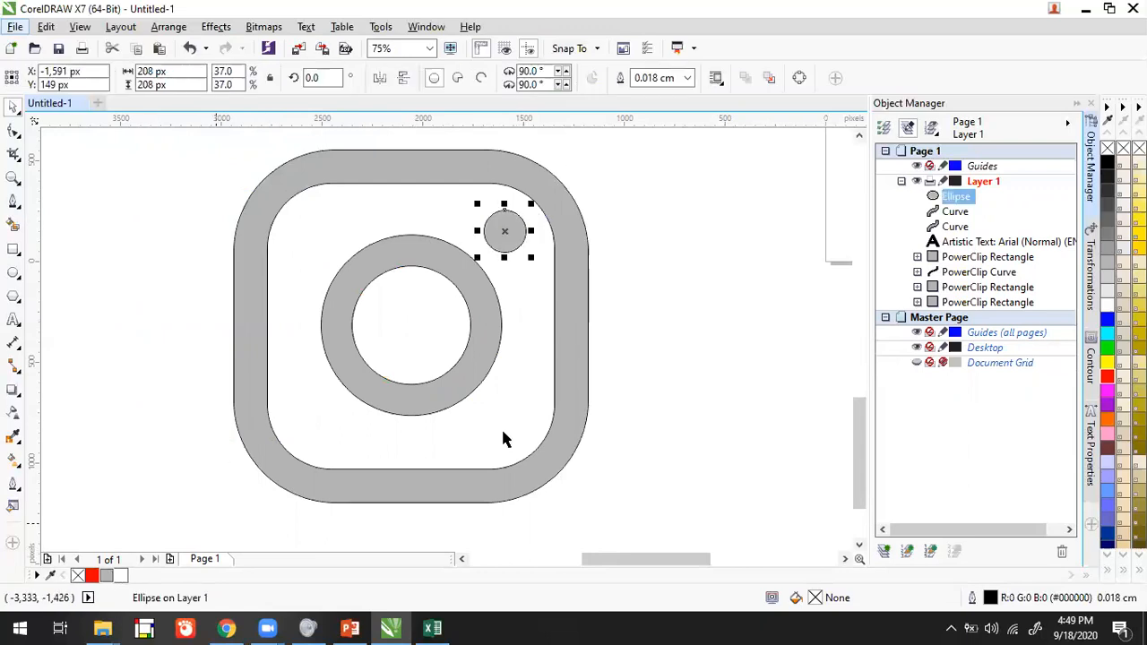
pyautogui.click(690, 249)
# Fill the icon's frame, lens ring and dot with black.
pyautogui.scroll(-3, 677, 227)
pyautogui.scroll(2, 446, 295)
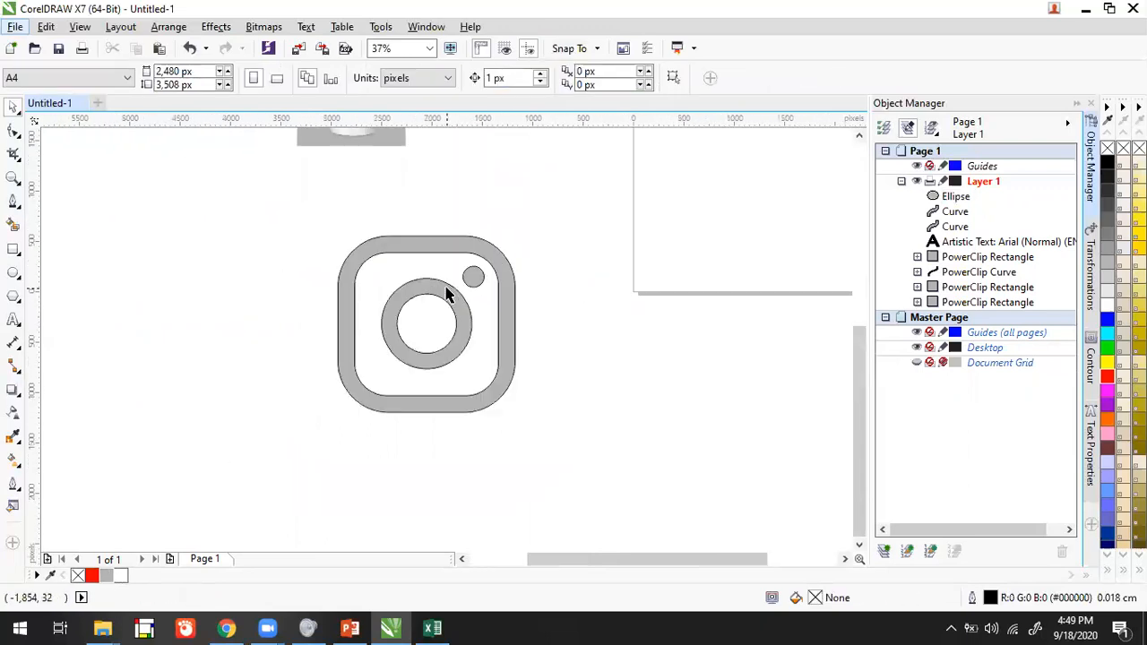
pyautogui.moveTo(445, 304); pyautogui.dragTo(260, 456)
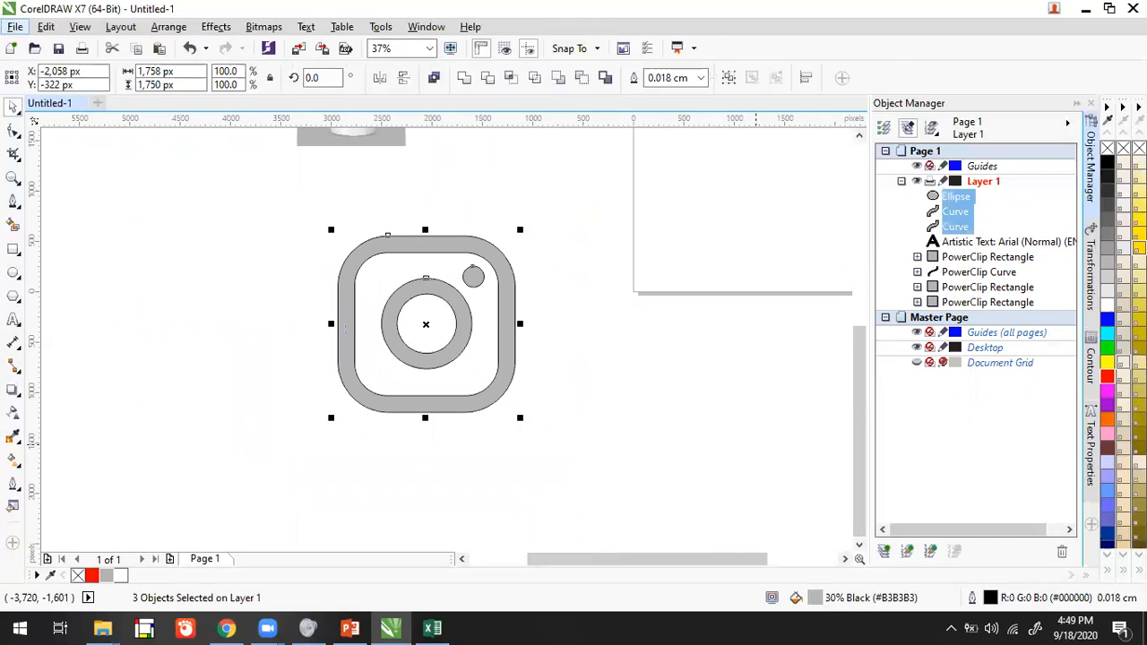
pyautogui.click(1108, 163)
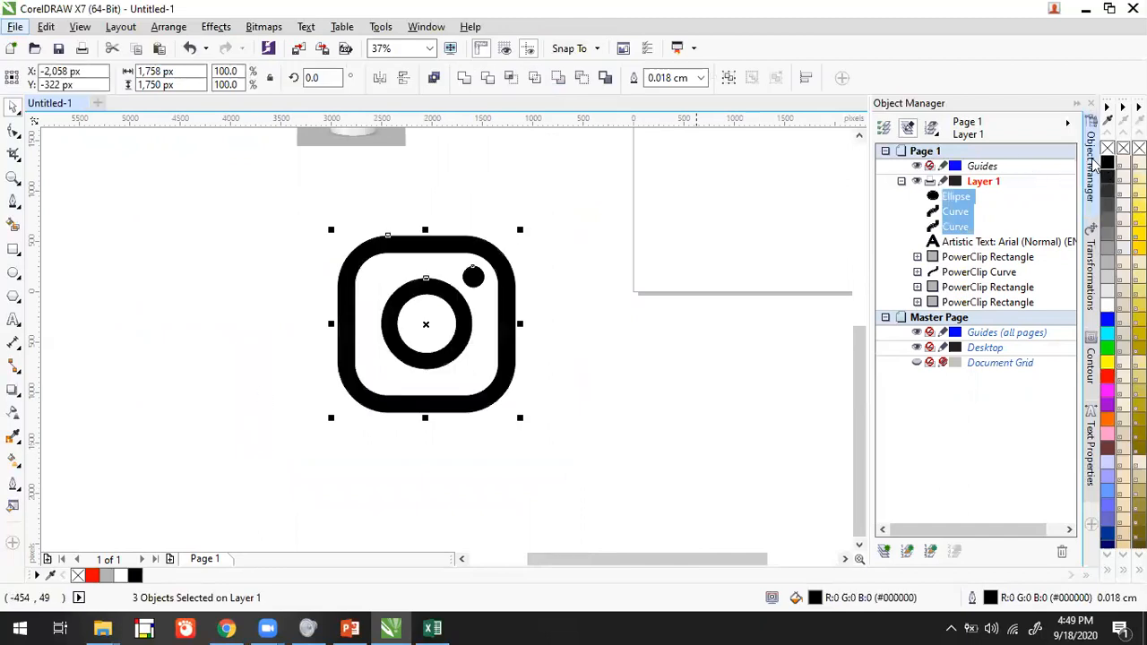
pyautogui.click(1111, 254)
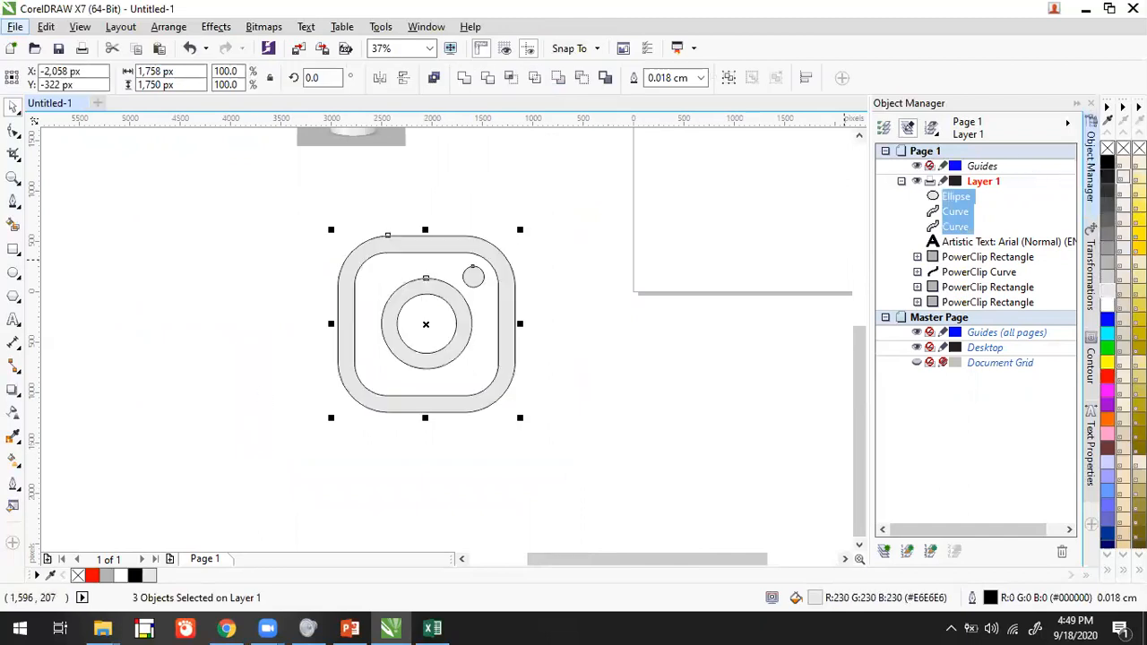
pyautogui.click(1108, 163)
pyautogui.click(589, 300)
pyautogui.moveTo(572, 263); pyautogui.dragTo(502, 313)
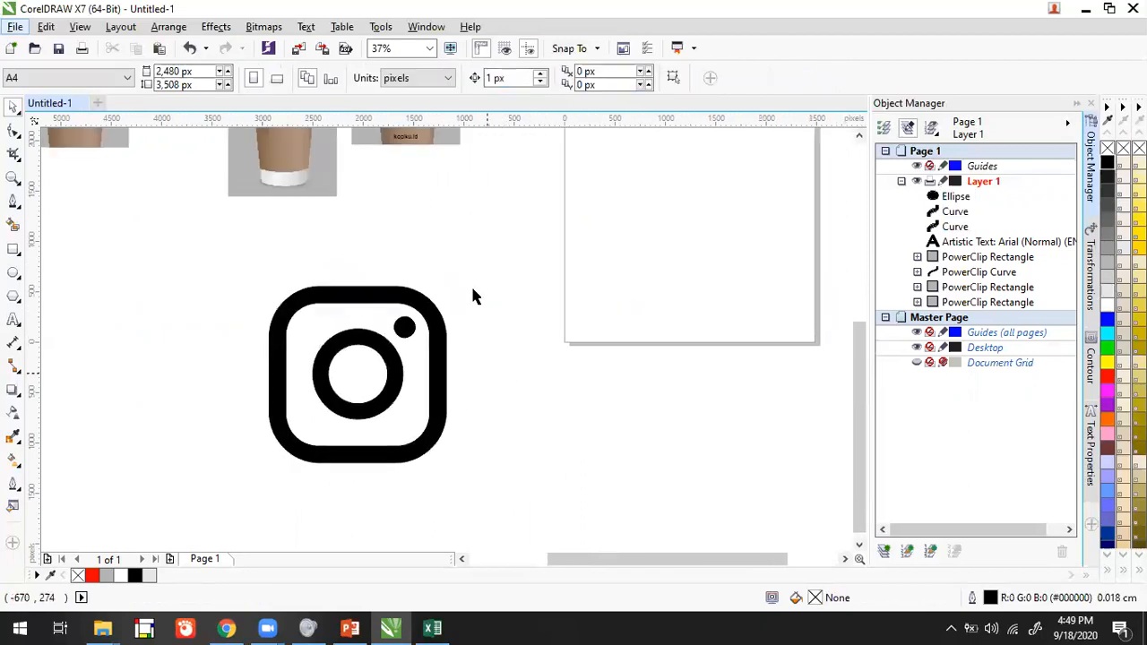
# Move the rounded frame away from the lens ring and dot, over the lower-left corner of the page.
pyautogui.moveTo(482, 249); pyautogui.dragTo(187, 487)
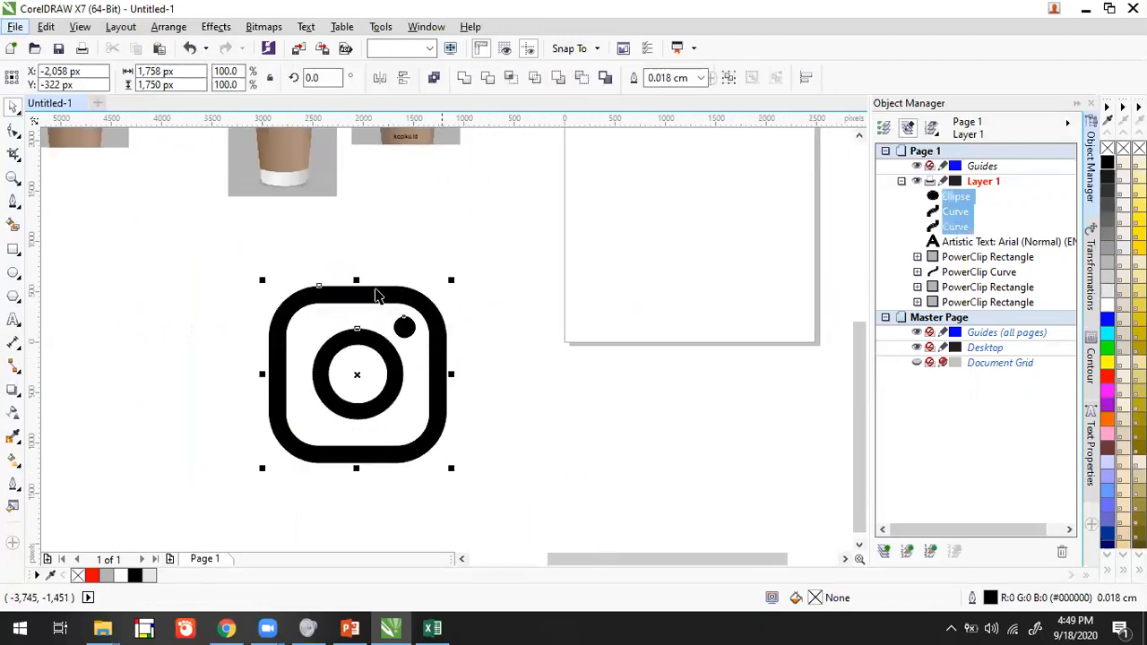
pyautogui.click(475, 324)
pyautogui.click(363, 291)
pyautogui.moveTo(364, 291); pyautogui.dragTo(593, 229)
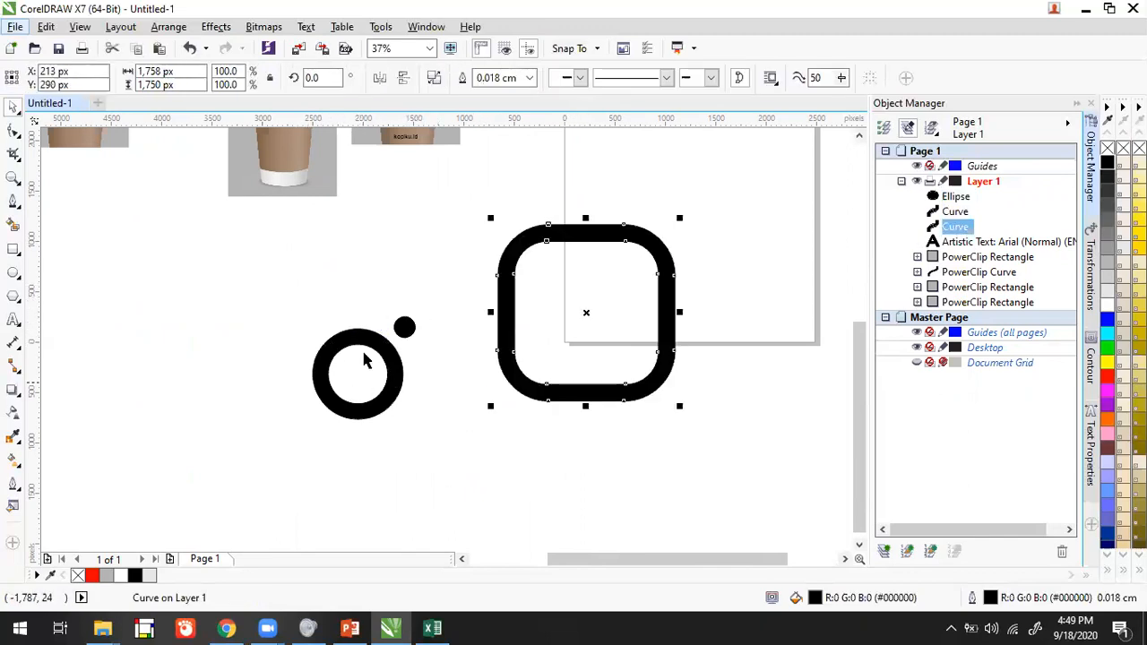
pyautogui.click(432, 265)
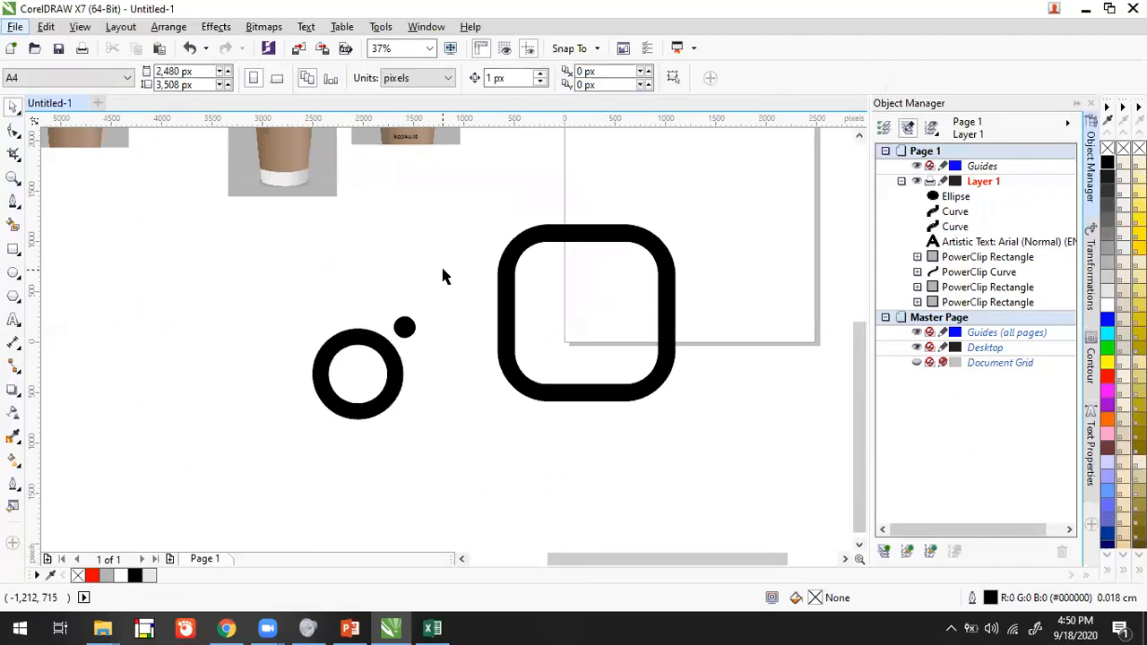
# Undo the last move of the rounded square frame, then select the frame, ring and dot of the icon.
pyautogui.hotkey('ctrl', 'z')
pyautogui.click(408, 355)
pyautogui.moveTo(544, 239); pyautogui.dragTo(142, 528)
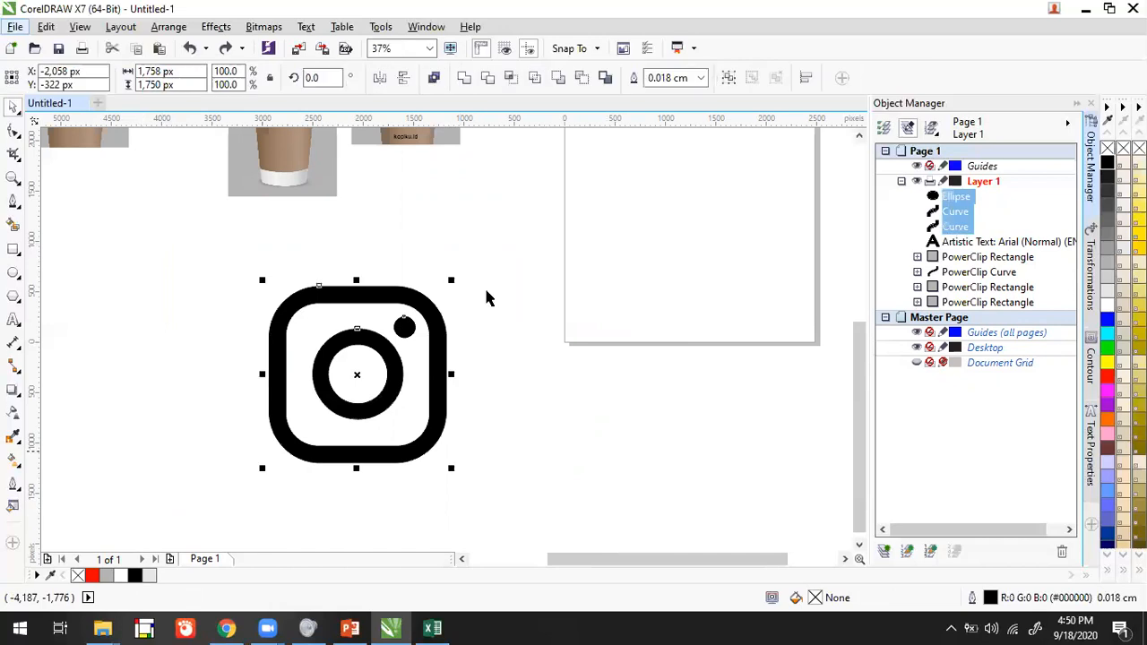
pyautogui.click(225, 31)
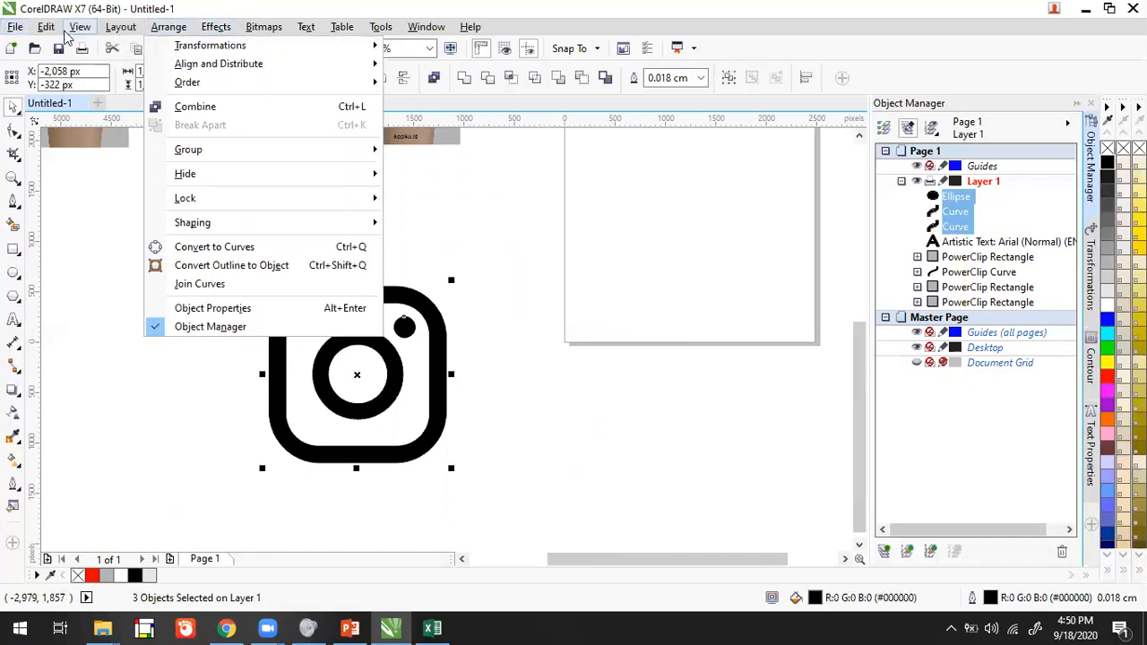
pyautogui.moveTo(50, 33)
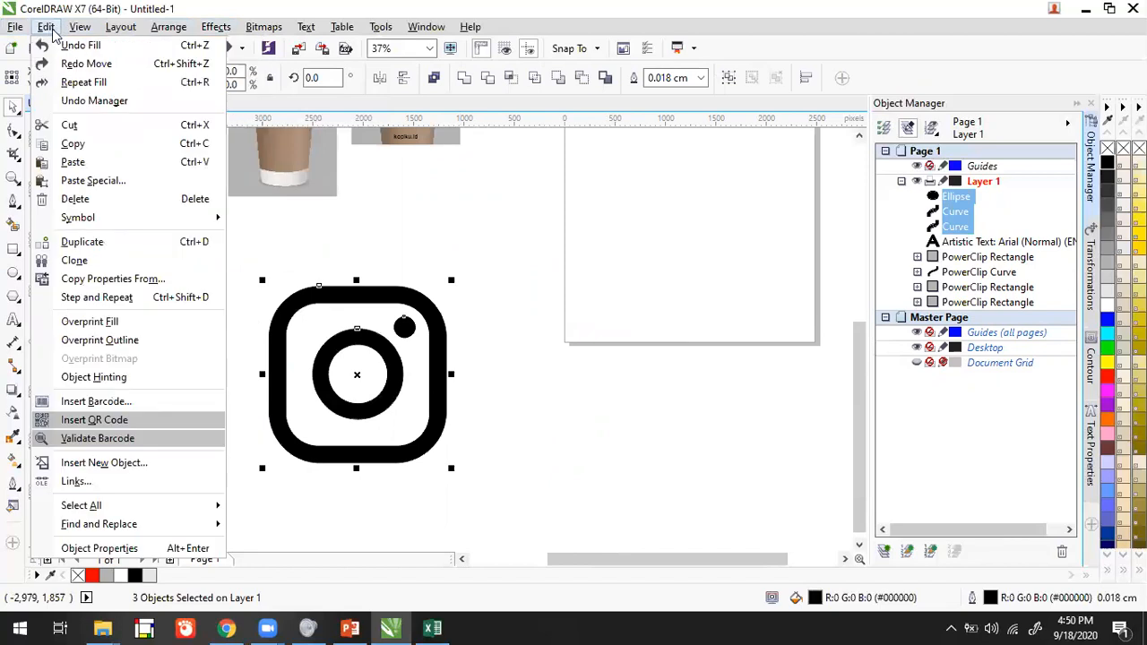
pyautogui.moveTo(99, 34)
pyautogui.moveTo(157, 32)
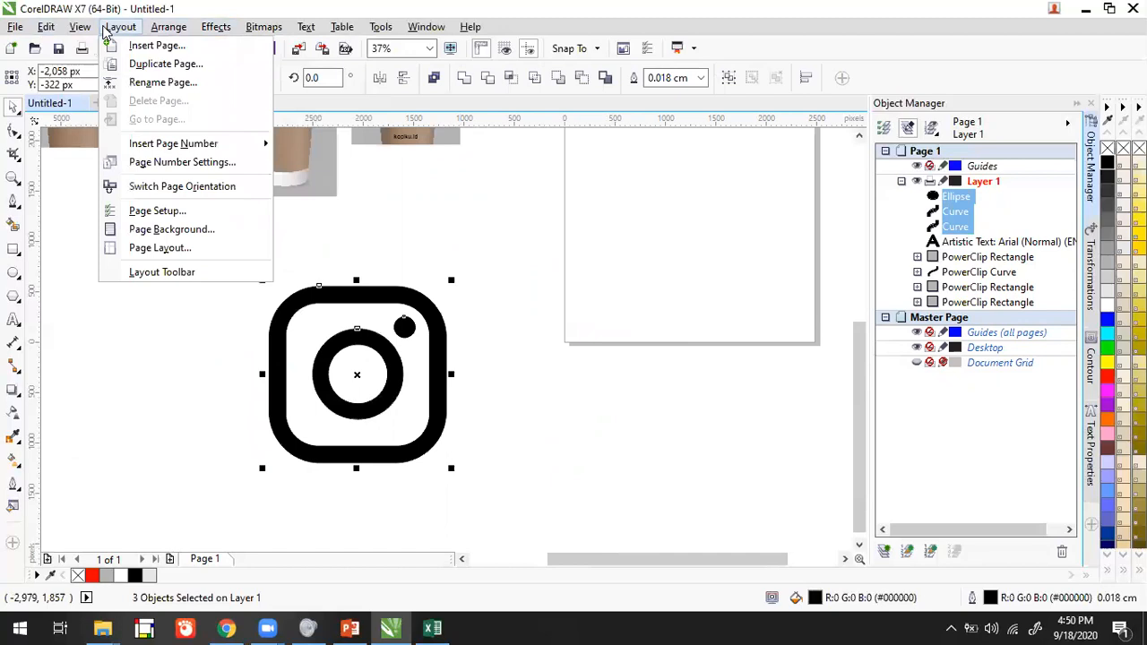
pyautogui.moveTo(209, 31)
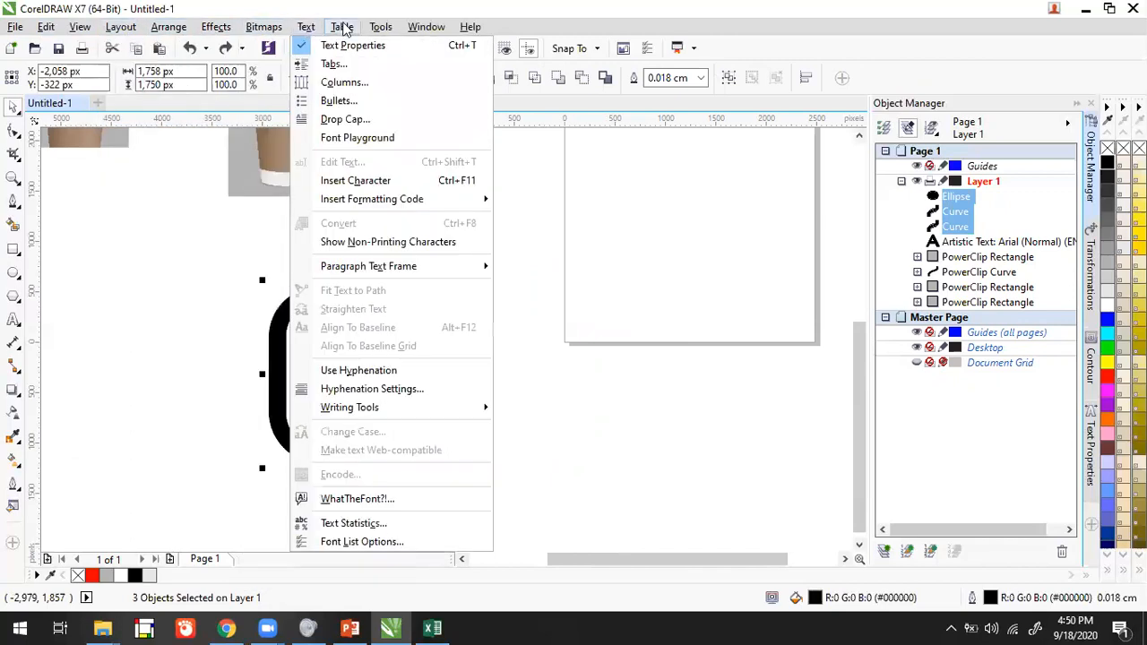
pyautogui.moveTo(300, 30)
pyautogui.moveTo(371, 29)
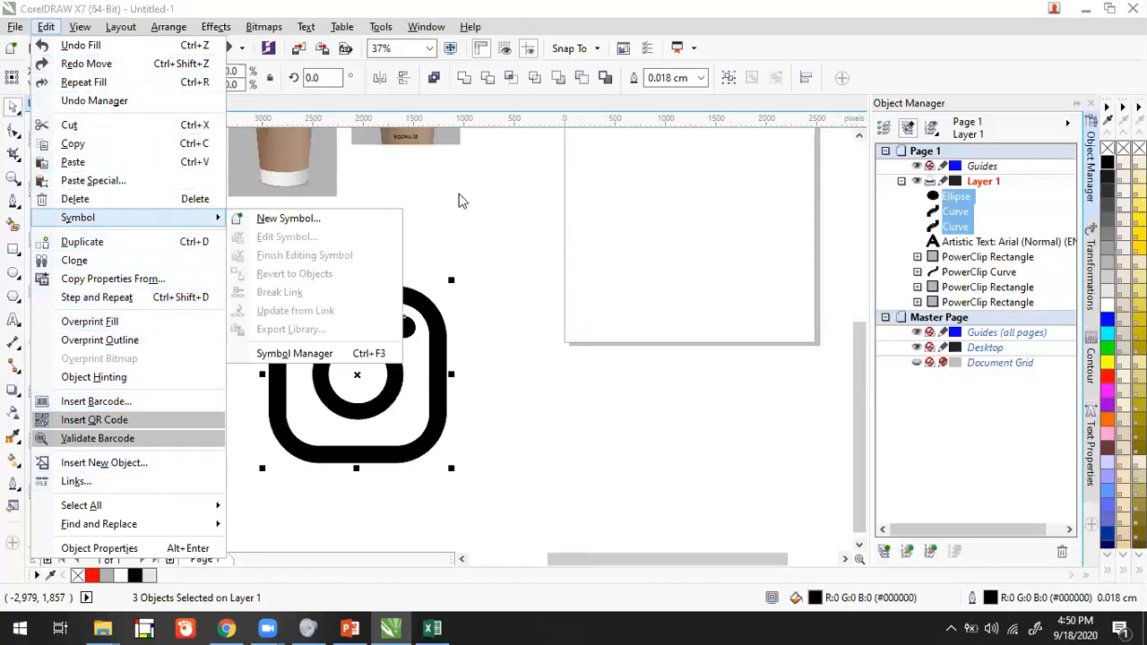
pyautogui.click(523, 213)
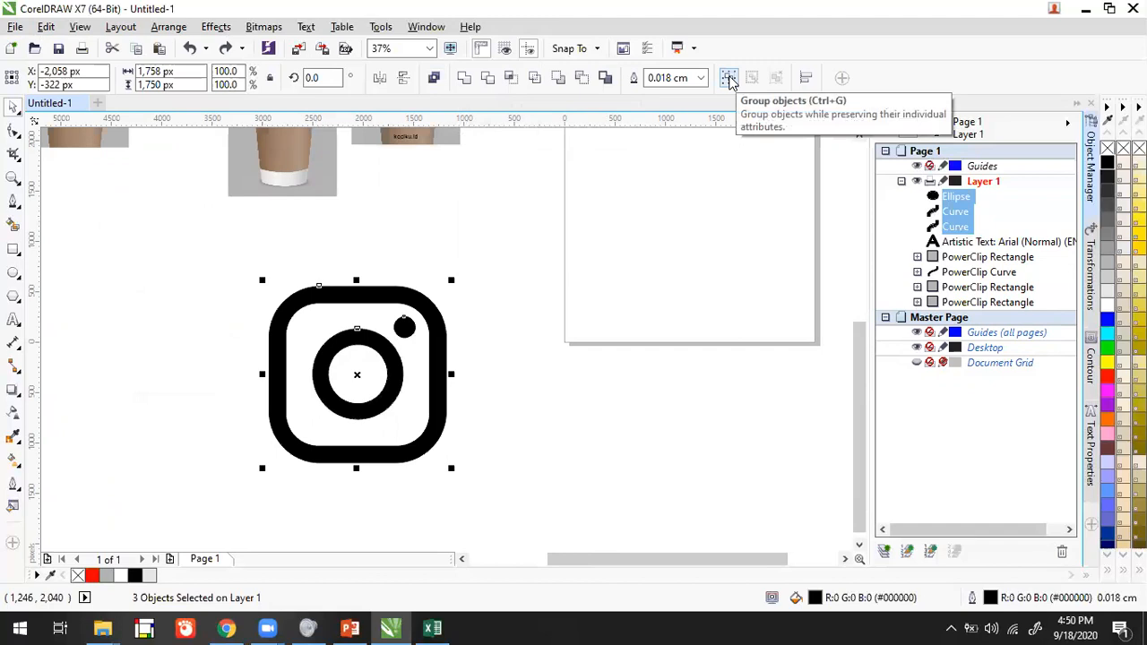
# Group the rounded frame, ring and dot of the Instagram icon into one object.
pyautogui.click(530, 251)
pyautogui.moveTo(583, 220); pyautogui.dragTo(140, 504)
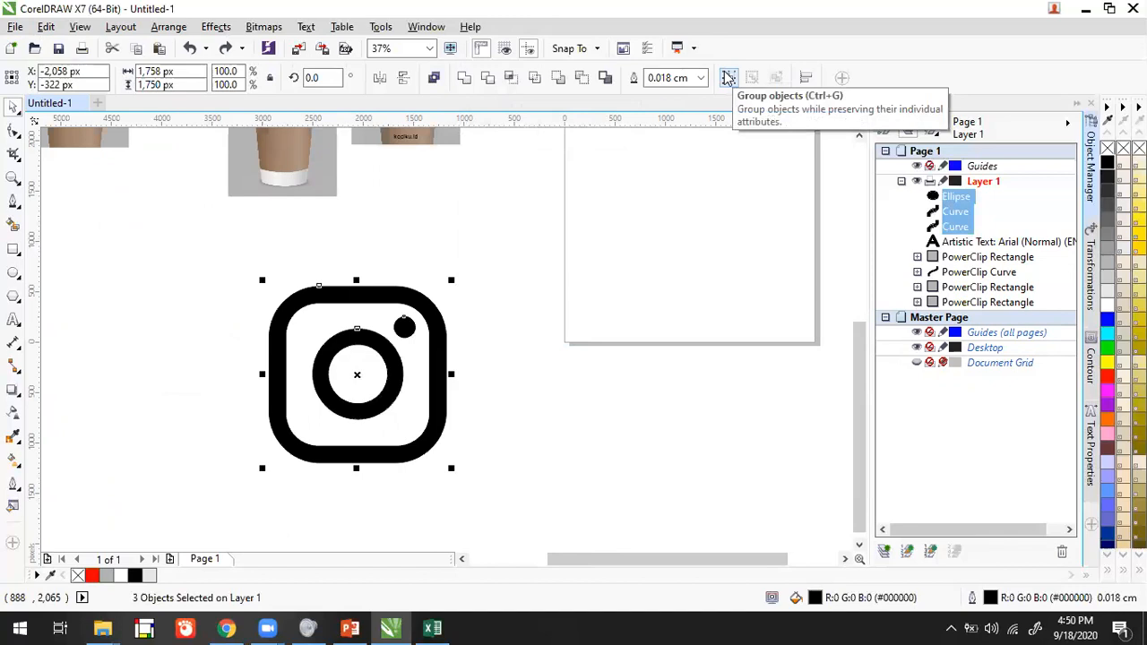
pyautogui.moveTo(515, 251); pyautogui.dragTo(174, 517)
pyautogui.click(438, 296)
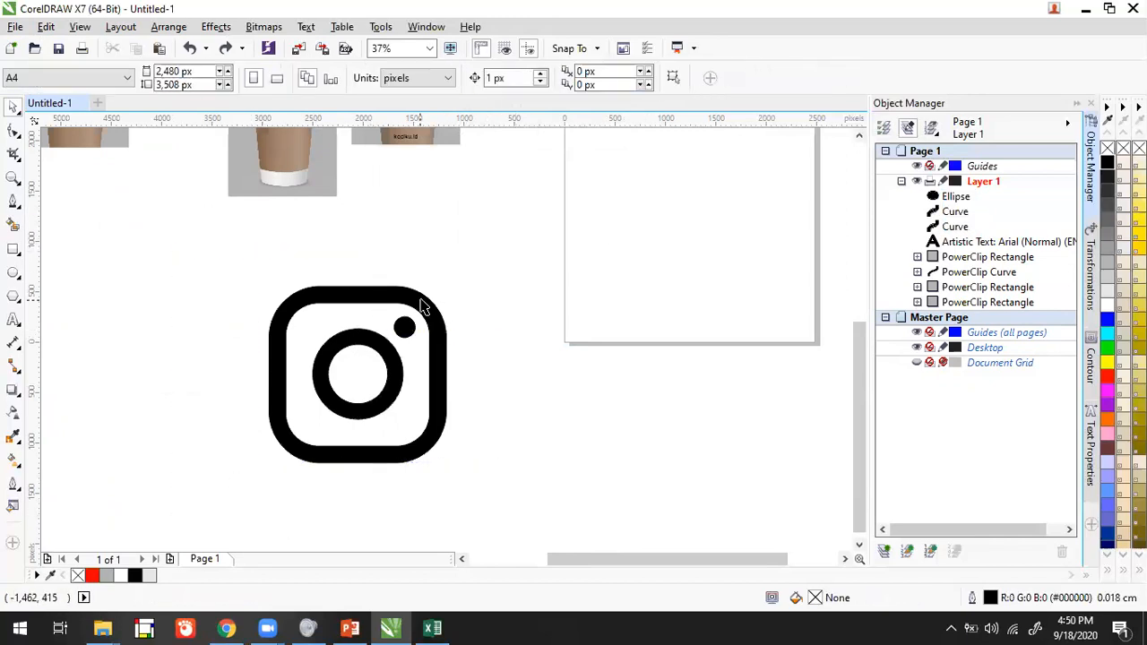
pyautogui.click(404, 333)
pyautogui.click(405, 335)
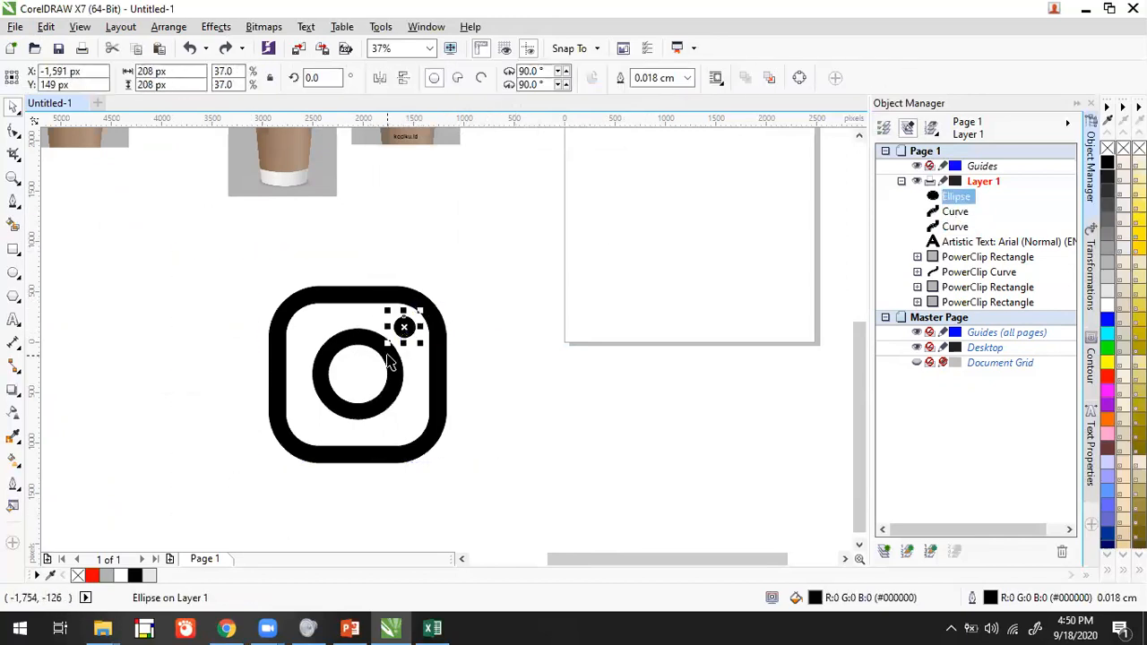
pyautogui.click(390, 354)
pyautogui.moveTo(543, 216); pyautogui.dragTo(136, 533)
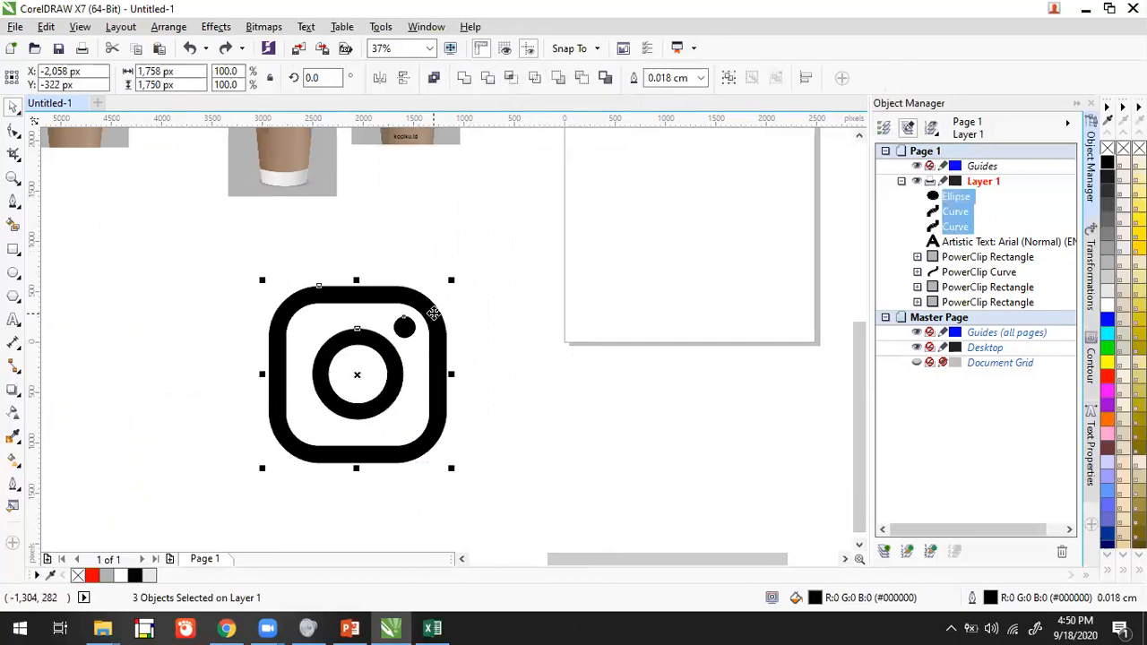
pyautogui.hotkey('ctrl', 'g')
pyautogui.click(481, 303)
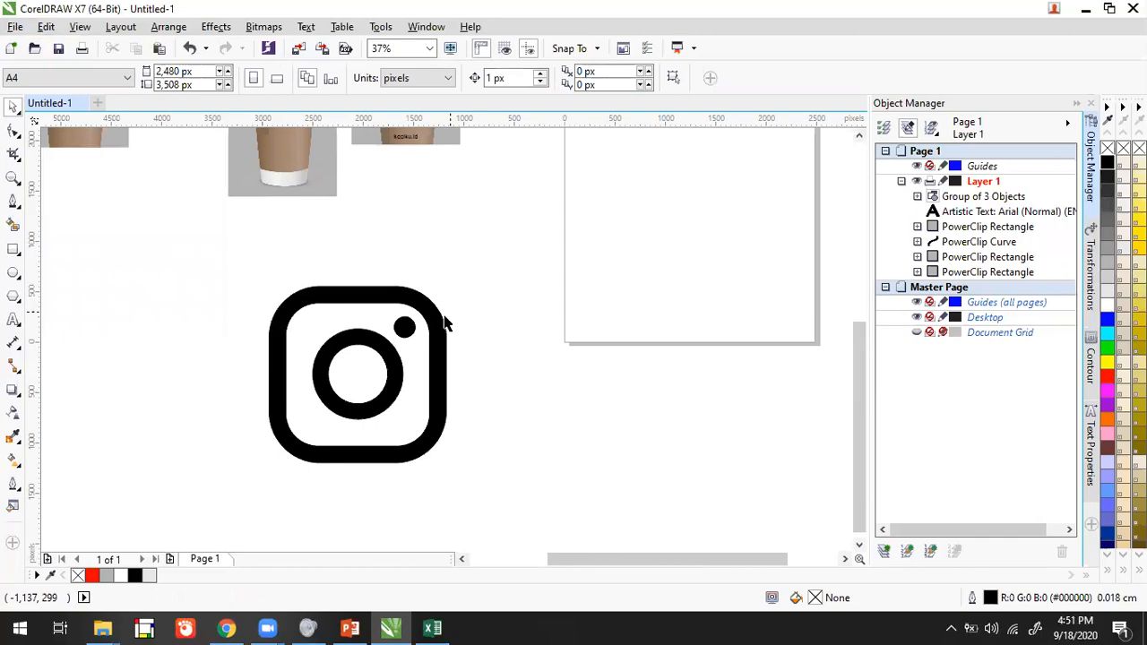
# Select the Instagram icon group and ungroup it into its separate shapes.
pyautogui.click(444, 324)
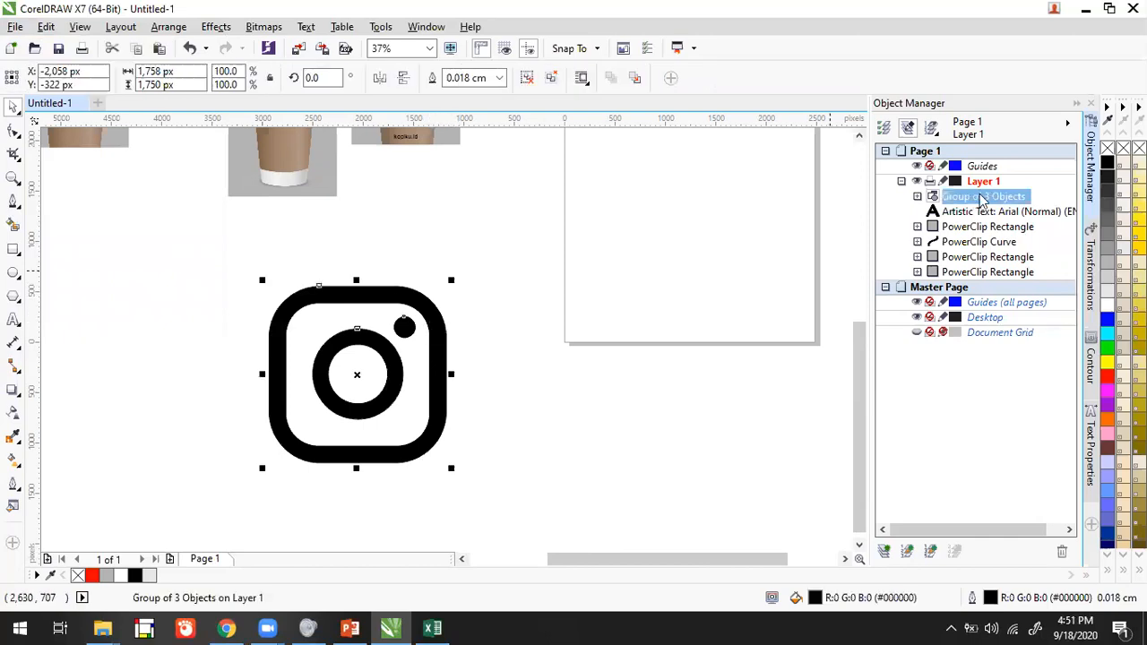
pyautogui.click(627, 354)
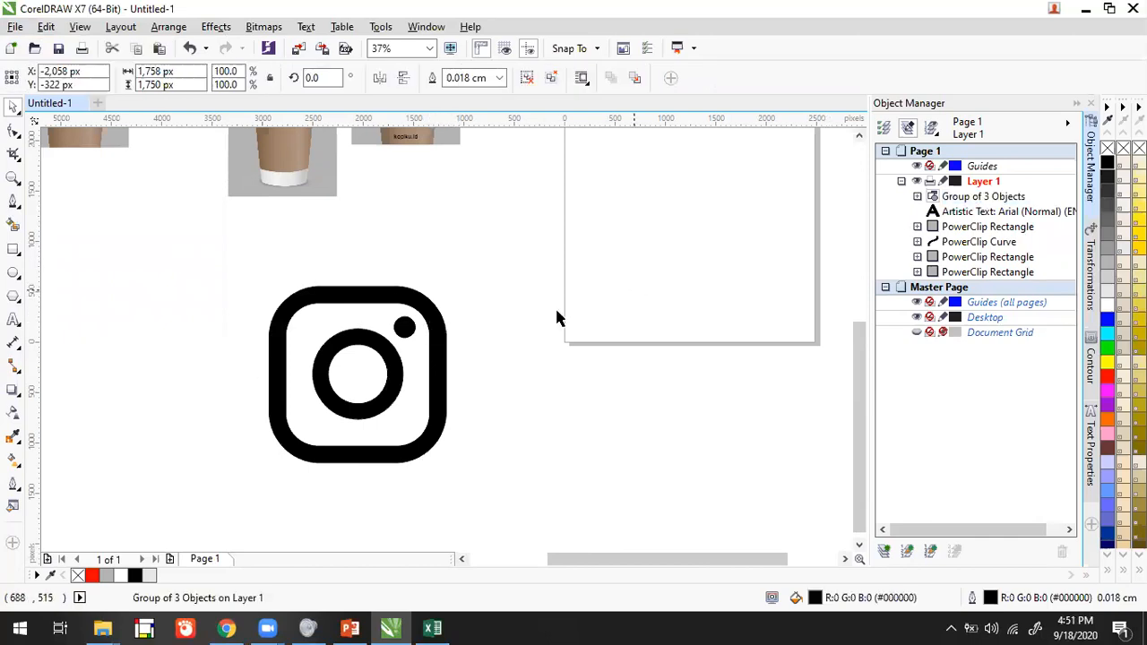
pyautogui.click(445, 346)
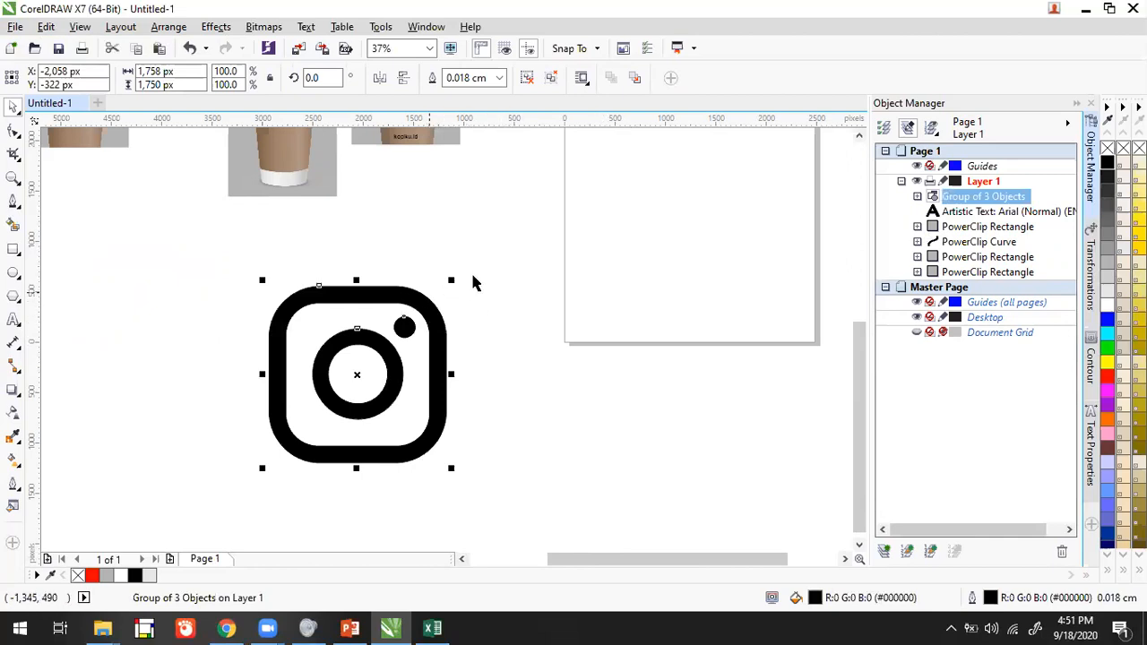
pyautogui.click(488, 269)
pyautogui.click(433, 313)
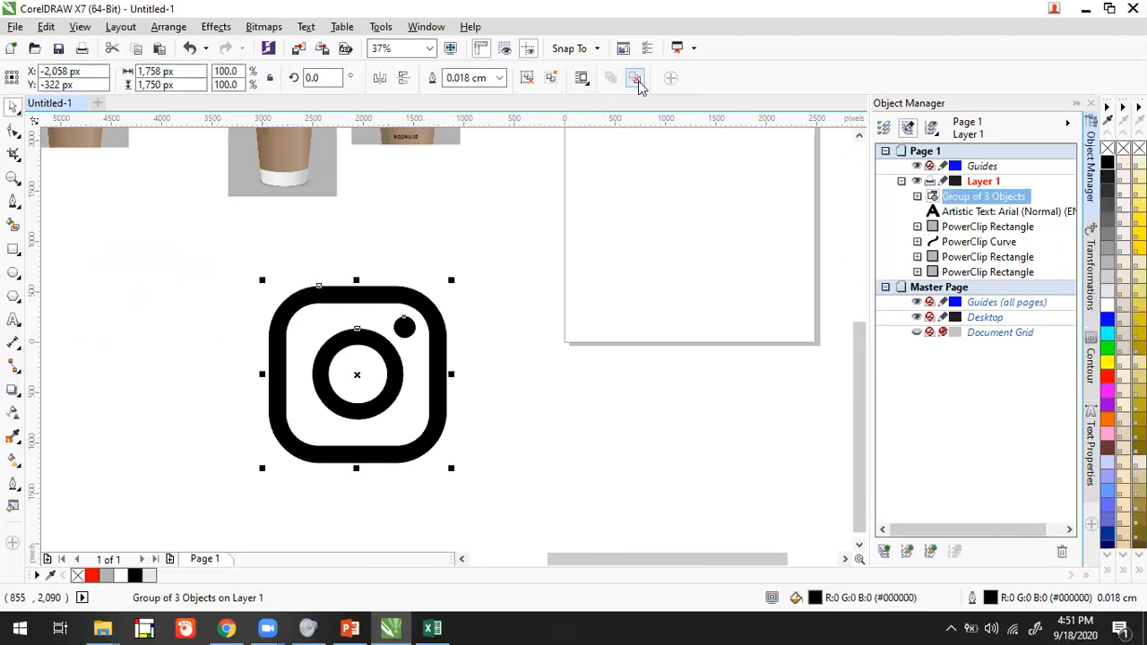
pyautogui.click(532, 246)
pyautogui.click(409, 295)
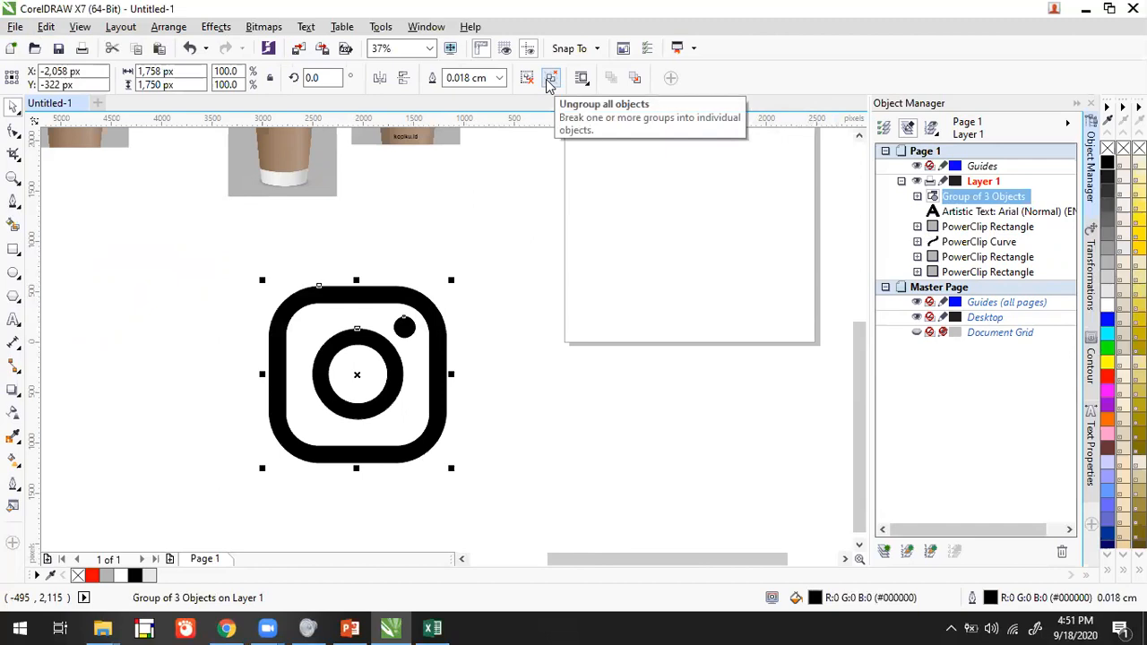
pyautogui.click(450, 269)
pyautogui.click(434, 311)
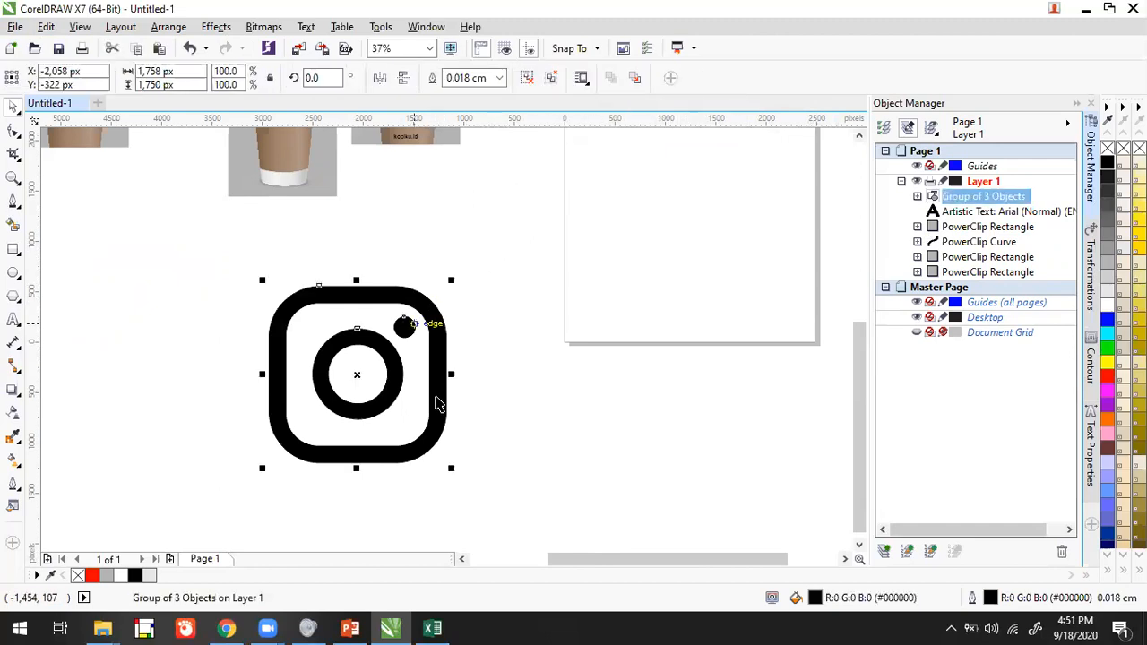
pyautogui.hotkey('ctrl', 'u')
# Move the dot and the ring out of the icon separately, then undo both moves.
pyautogui.click(504, 292)
pyautogui.moveTo(408, 328); pyautogui.dragTo(614, 324)
pyautogui.moveTo(382, 354); pyautogui.dragTo(493, 415)
pyautogui.hotkey('ctrl', 'z')
pyautogui.hotkey('ctrl', 'z')
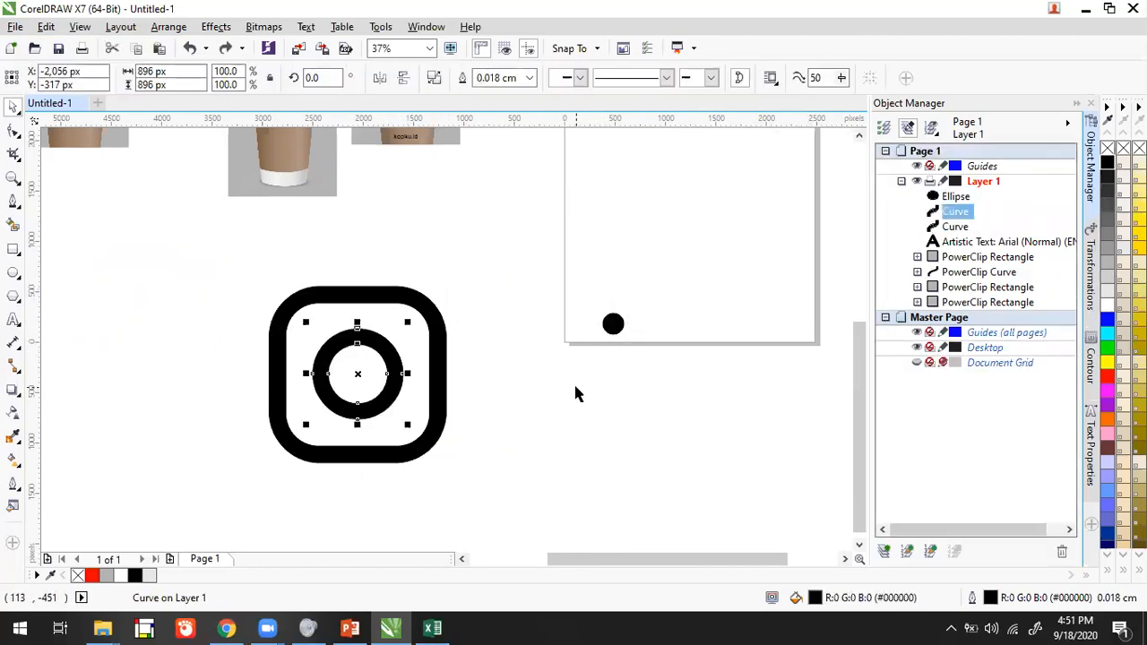
# Select all three shapes of the Instagram icon and group them again.
pyautogui.moveTo(529, 224); pyautogui.dragTo(189, 504)
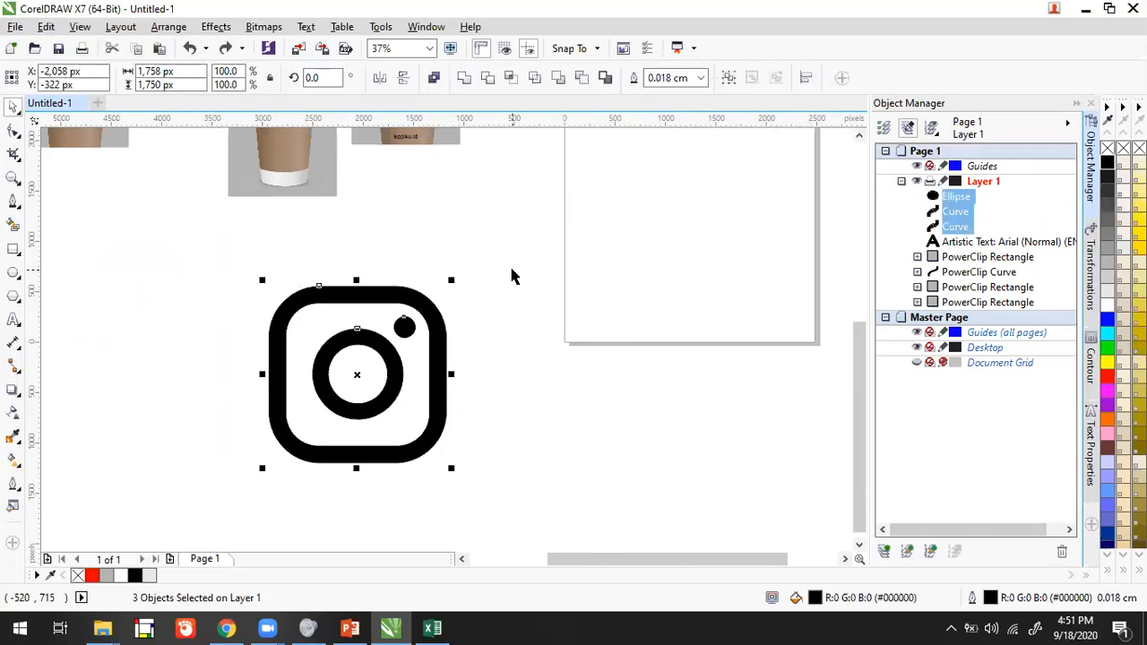
pyautogui.hotkey('ctrl', 'g')
pyautogui.press('Escape')
# Move the grouped Instagram icon onto the cup beside the kopiku.id text and scale it down to about 239 px wide.
pyautogui.click(432, 307)
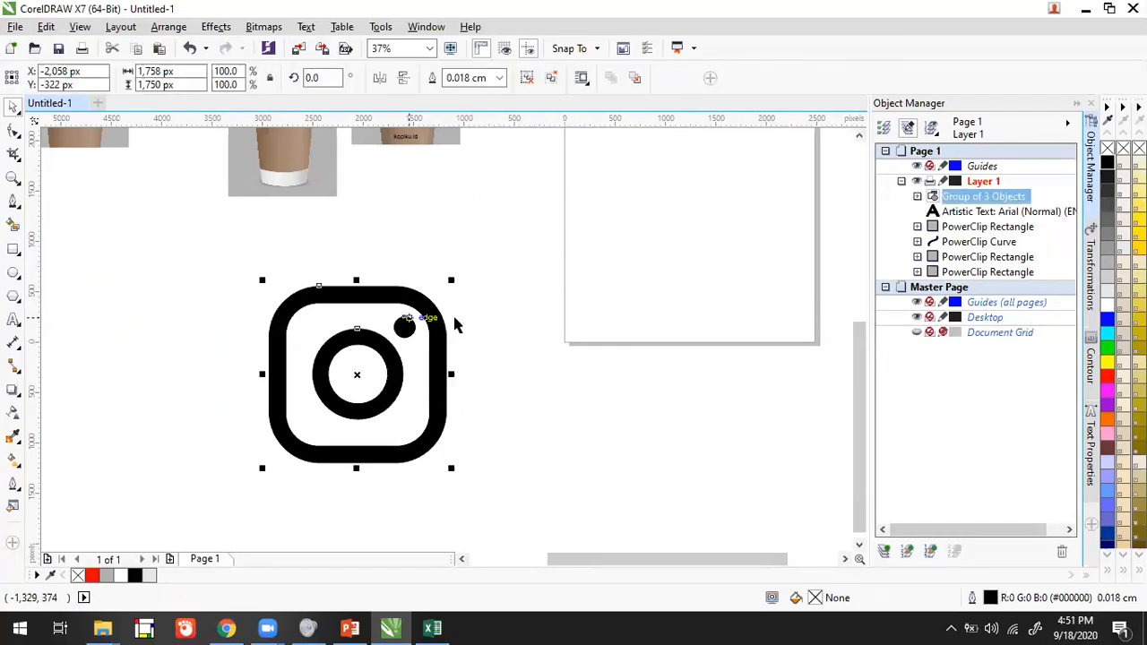
pyautogui.moveTo(435, 339); pyautogui.dragTo(334, 228)
pyautogui.scroll(2, 335, 227)
pyautogui.scroll(3, 334, 227)
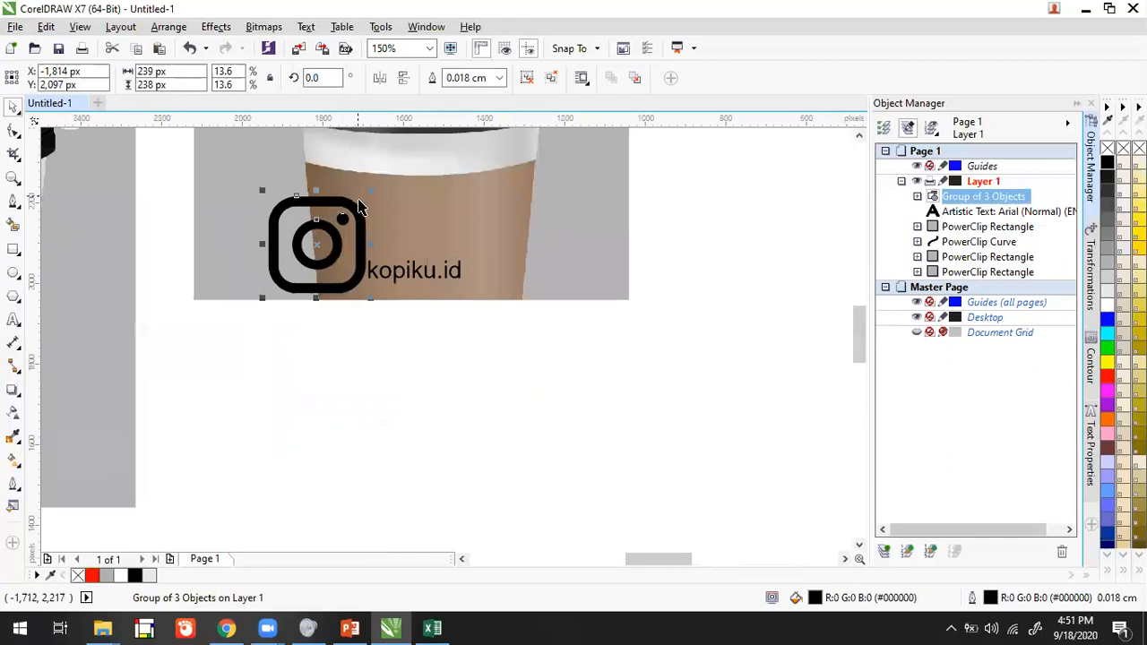
# Shrink the Instagram icon to about 80 px and place it just before the kopiku.id text on the cup sleeve.
pyautogui.moveTo(371, 192); pyautogui.dragTo(329, 328)
pyautogui.scroll(4, 330, 328)
pyautogui.moveTo(256, 302); pyautogui.dragTo(441, 289)
pyautogui.moveTo(453, 231); pyautogui.dragTo(408, 269)
pyautogui.moveTo(405, 308); pyautogui.dragTo(445, 338)
pyautogui.scroll(-3, 454, 320)
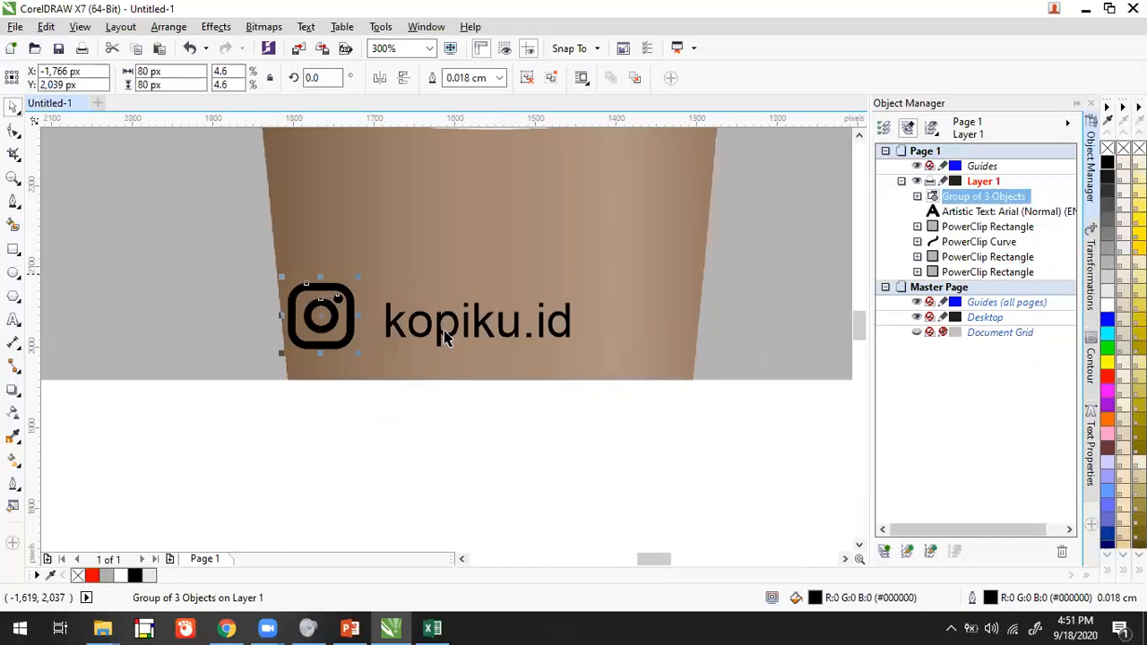
# Align the Instagram icon's centre with the kopiku.id text's height and reduce the icon to about 56 px.
pyautogui.moveTo(192, 206); pyautogui.dragTo(197, 208)
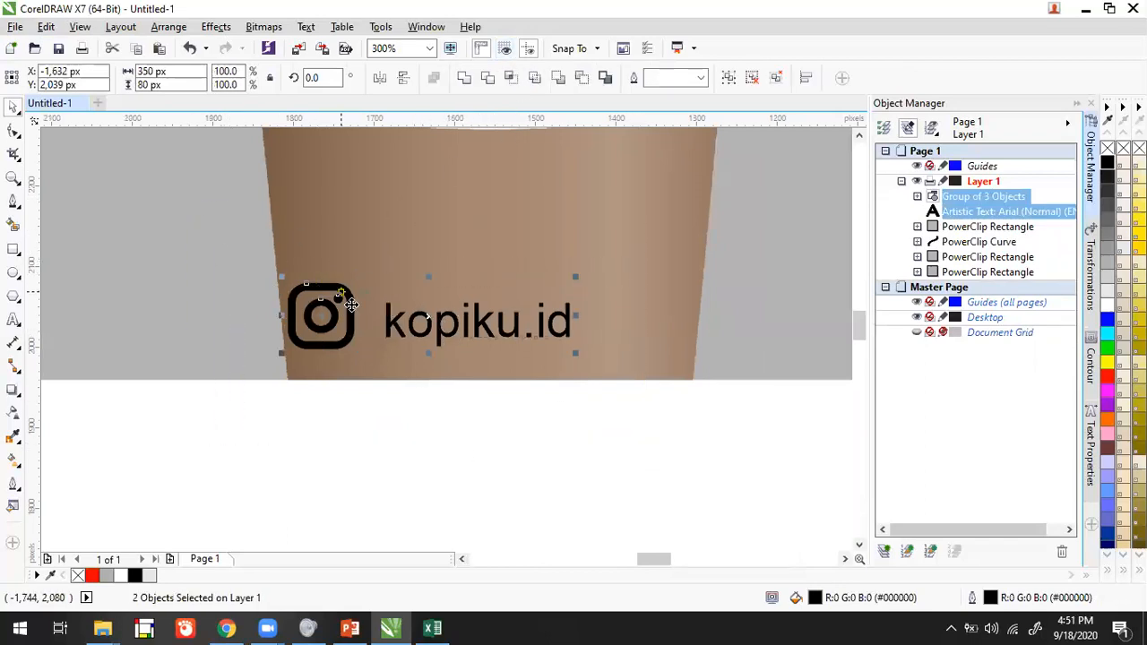
pyautogui.moveTo(683, 440); pyautogui.dragTo(251, 199)
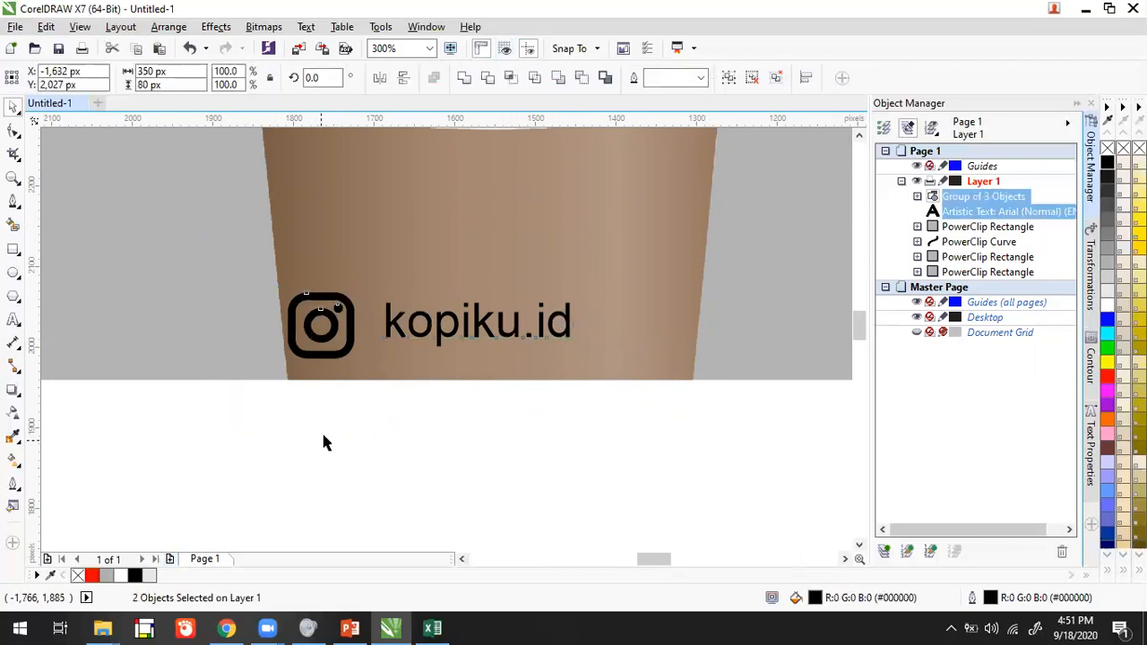
pyautogui.click(321, 324)
pyautogui.scroll(1, 321, 323)
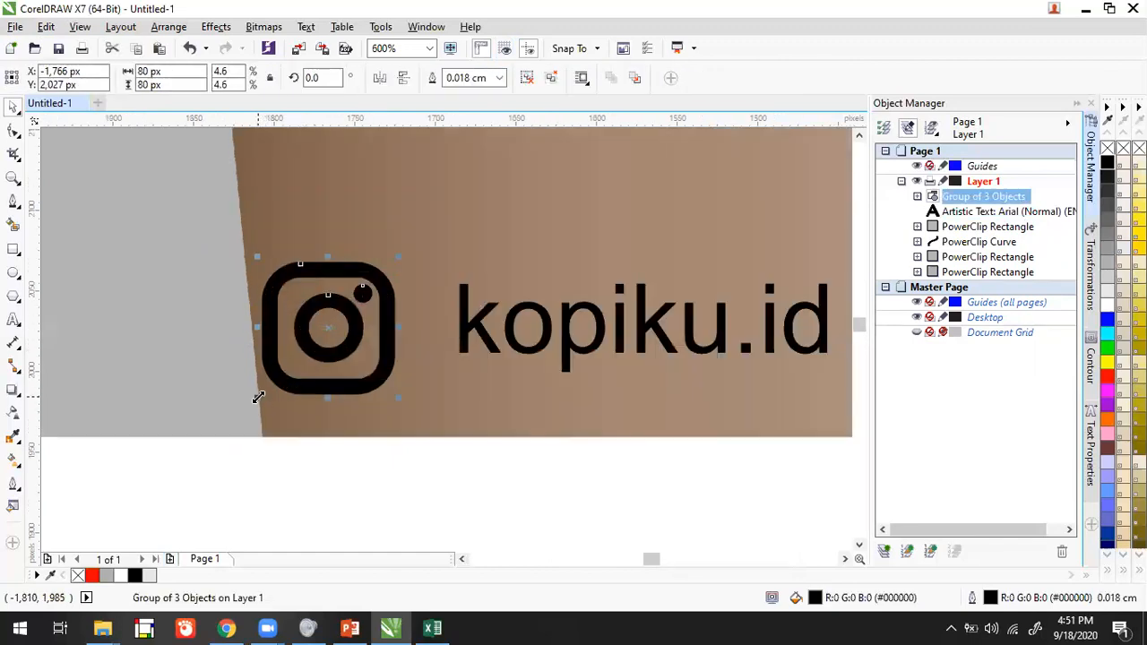
pyautogui.moveTo(266, 388); pyautogui.dragTo(277, 377)
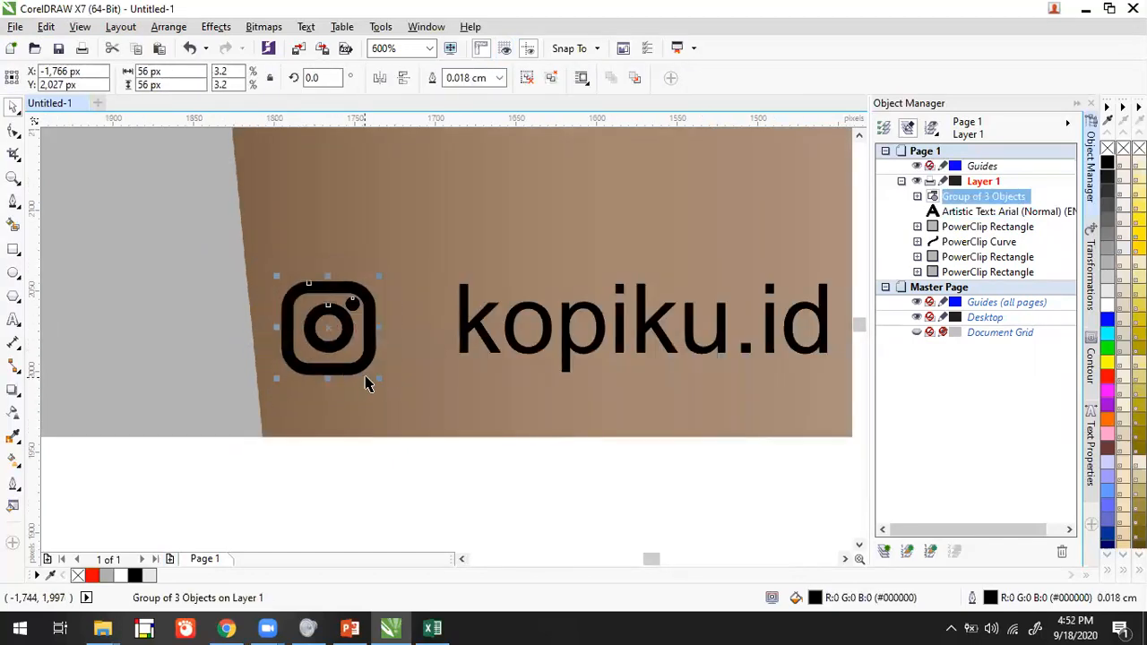
pyautogui.keyDown('shift'); pyautogui.click(466, 328); pyautogui.keyUp('shift')
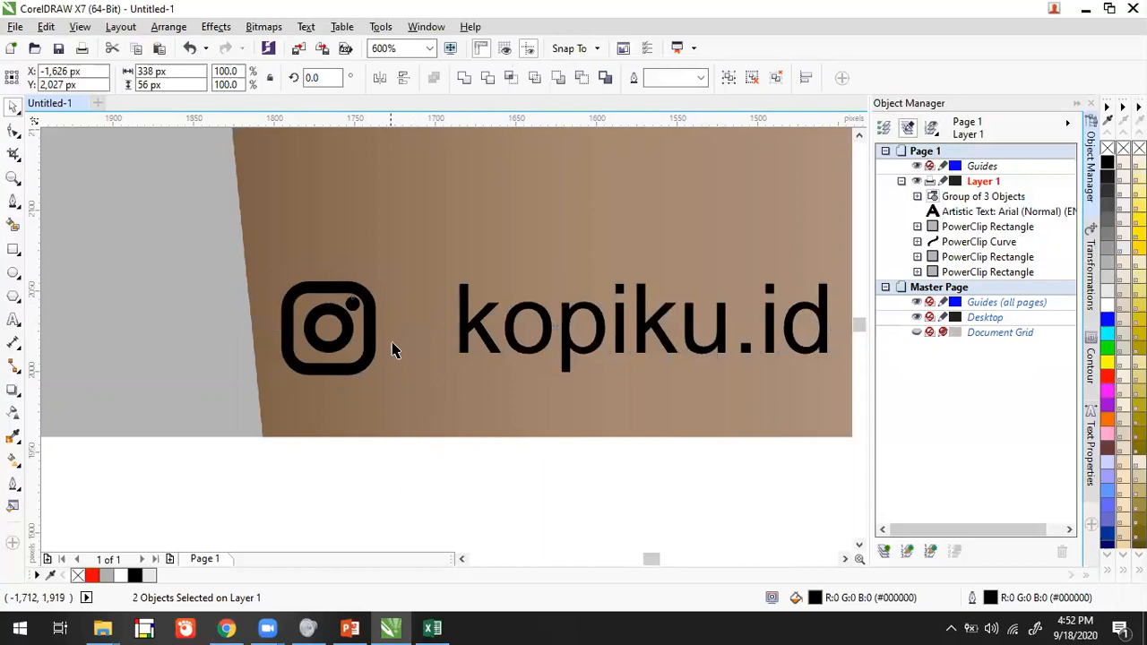
# Move the icon close to the kopiku.id text and remove the outline from both.
pyautogui.moveTo(373, 328); pyautogui.dragTo(429, 310)
pyautogui.scroll(-2, 430, 309)
pyautogui.moveTo(590, 453); pyautogui.dragTo(373, 348)
pyautogui.scroll(1, 454, 410)
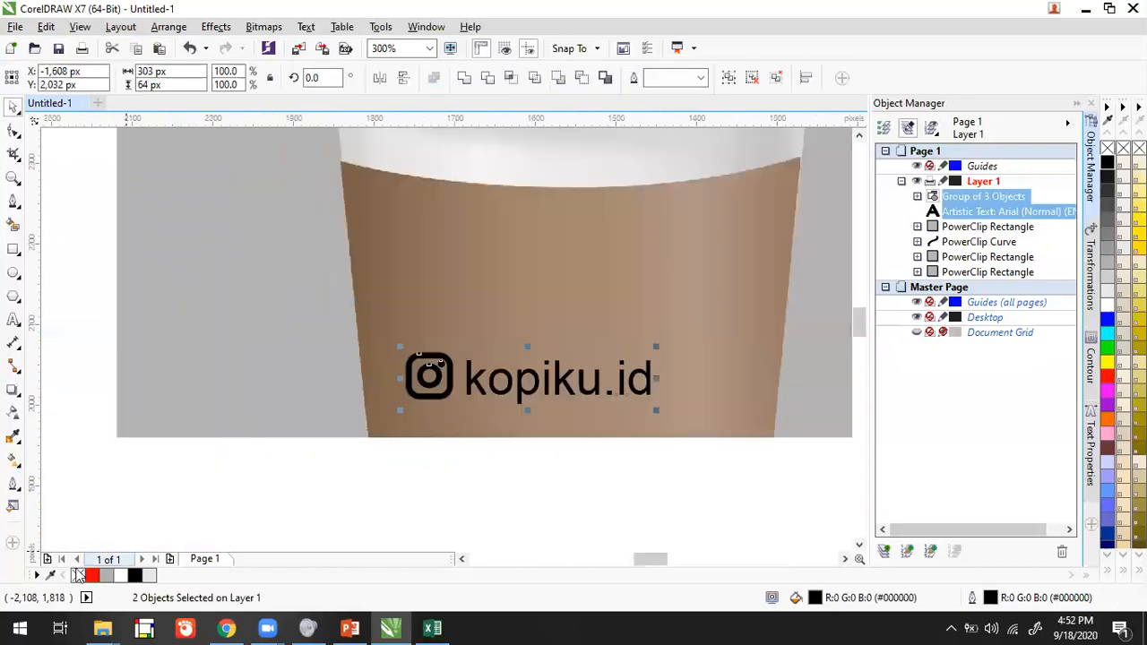
pyautogui.rightClick(77, 575)
# Group the Instagram icon and the kopiku.id text together.
pyautogui.moveTo(718, 466); pyautogui.dragTo(387, 337)
pyautogui.moveTo(342, 306); pyautogui.dragTo(341, 306)
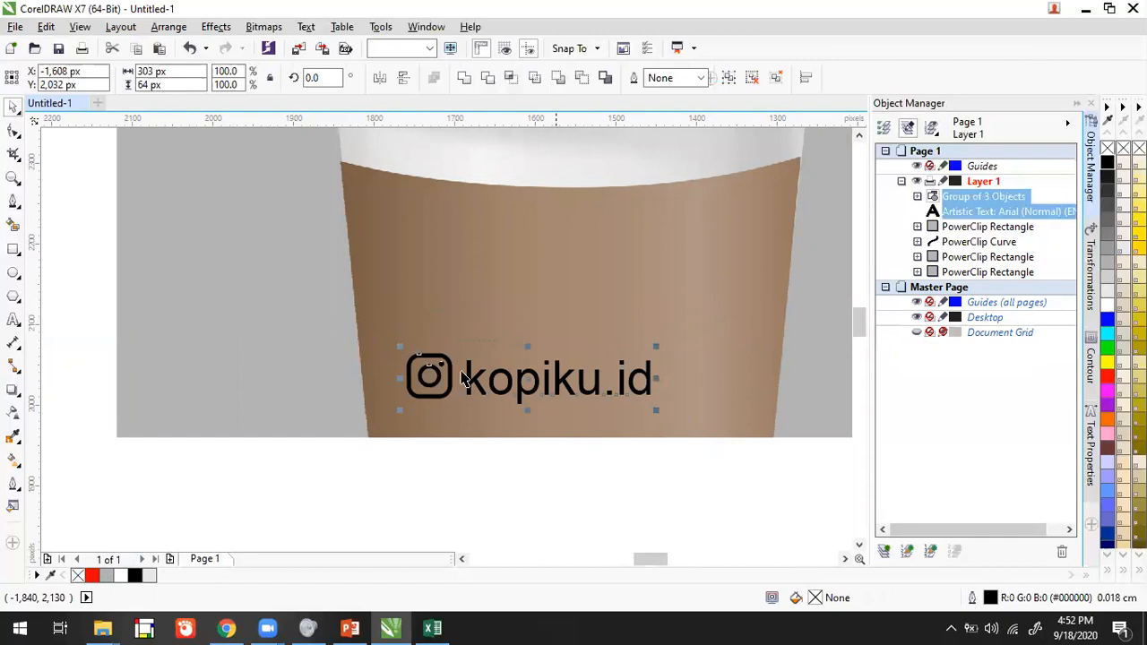
pyautogui.click(549, 370)
# Shift the icon and text group right to about X -1,580 px on the cup sleeve and fill it white.
pyautogui.scroll(-2, 569, 379)
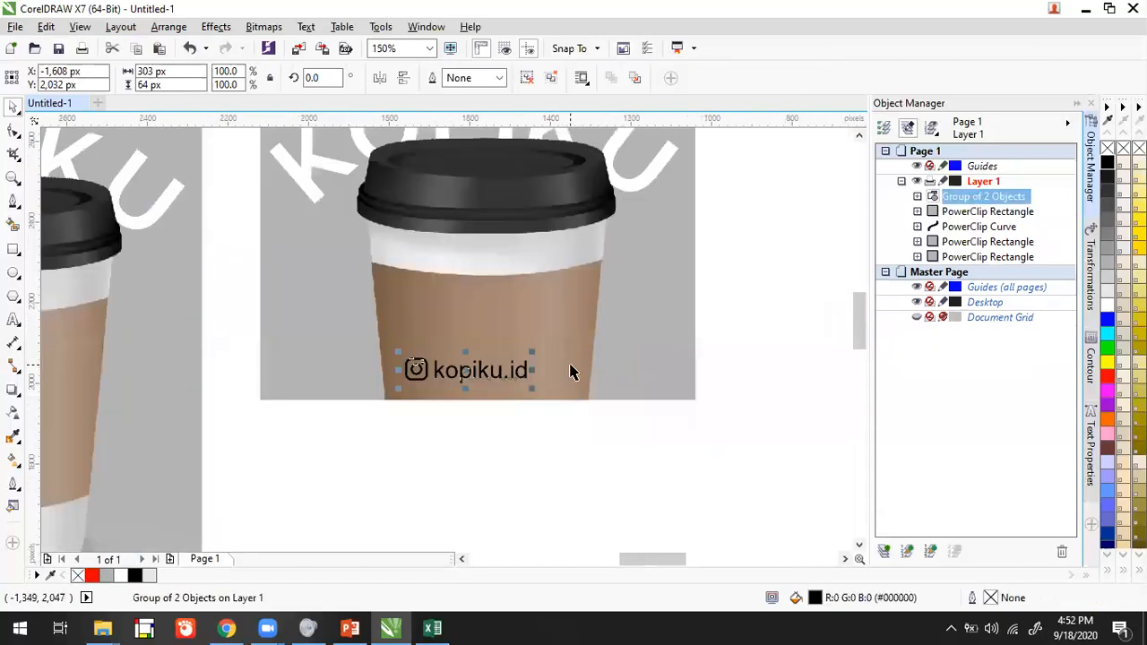
pyautogui.keyDown('shift'); pyautogui.click(613, 333); pyautogui.keyUp('shift')
pyautogui.moveTo(640, 456); pyautogui.dragTo(401, 346)
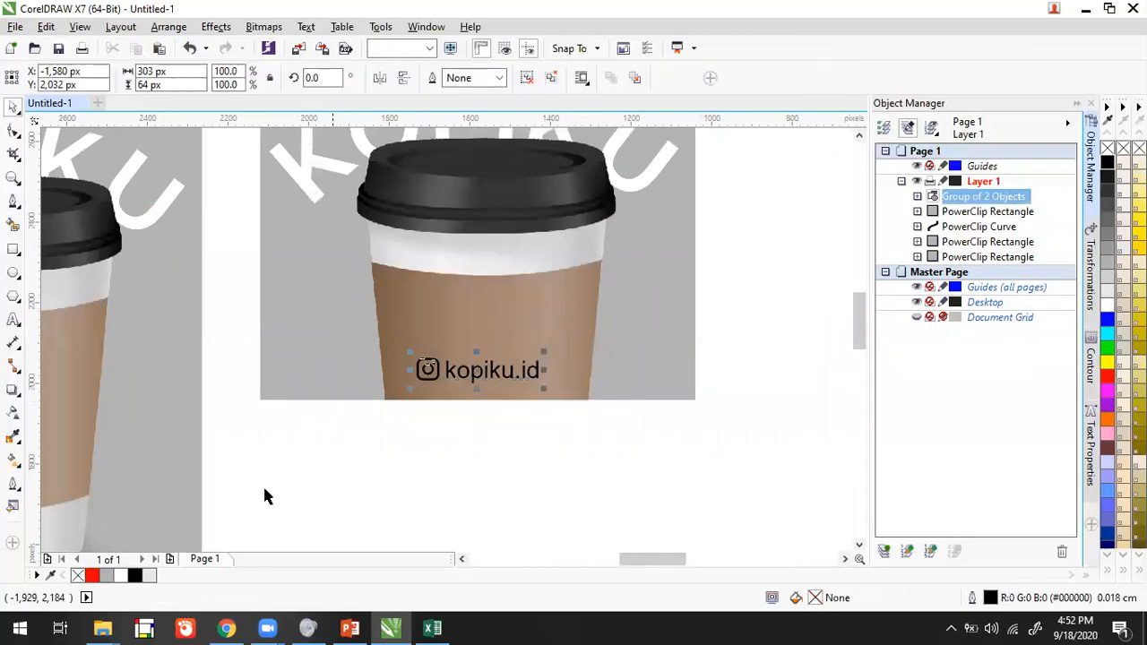
pyautogui.click(487, 453)
pyautogui.scroll(-4, 488, 453)
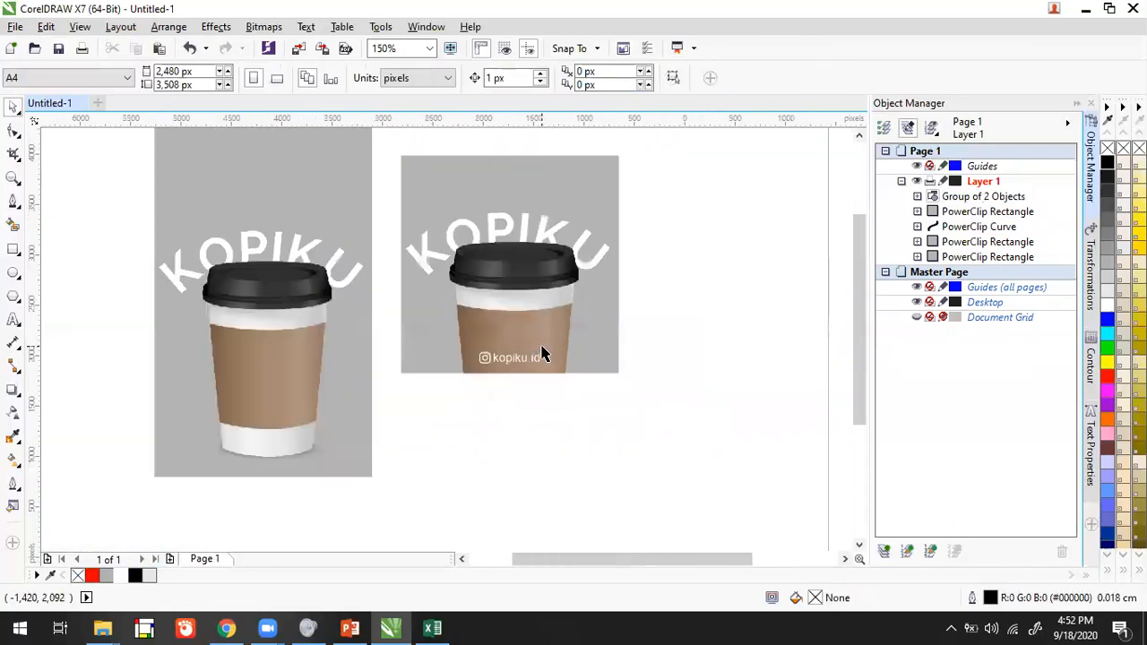
# Move the square KOPIKU poster with its icon and text group away from the tall poster, to about X -634 px.
pyautogui.scroll(4, 440, 418)
pyautogui.scroll(-2, 632, 467)
pyautogui.moveTo(648, 482); pyautogui.dragTo(361, 200)
pyautogui.click(685, 203)
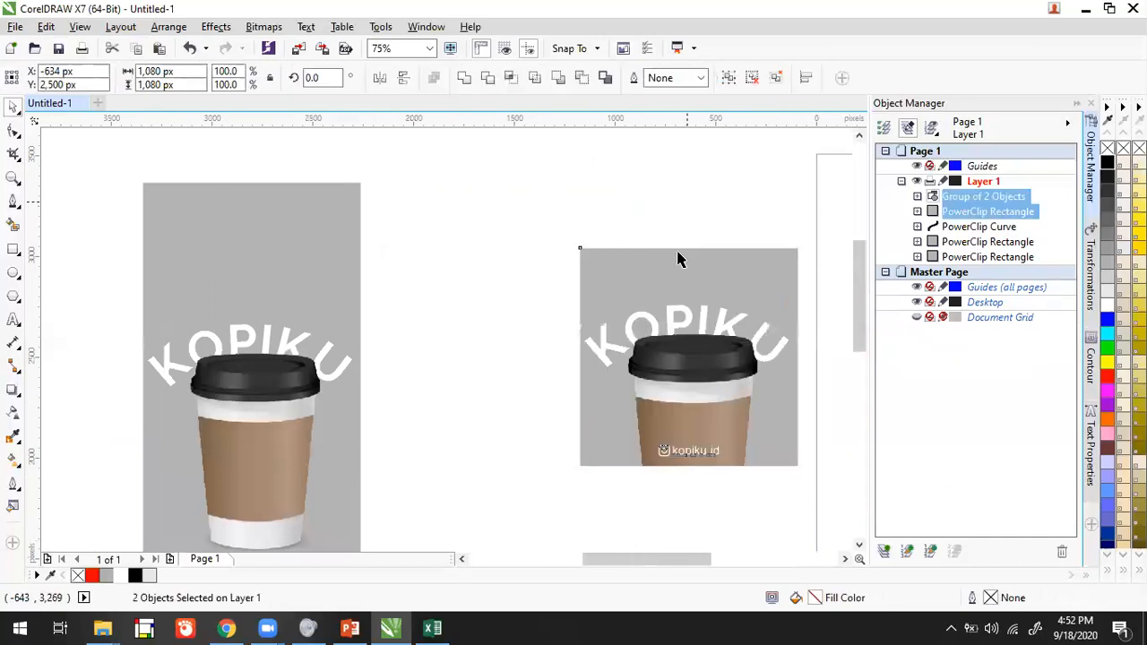
pyautogui.moveTo(644, 284); pyautogui.dragTo(506, 263)
pyautogui.scroll(-1, 505, 263)
pyautogui.scroll(1, 546, 267)
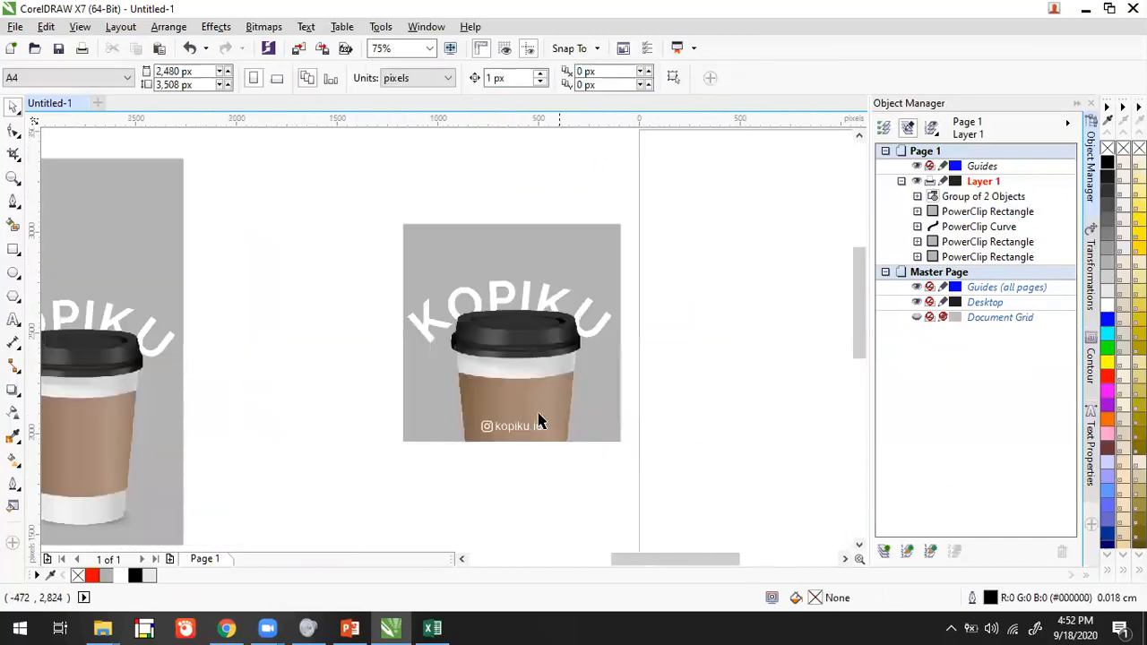
# Copy the Instagram icon and kopiku.id group onto the tall poster's cup sleeve and centre it horizontally on the poster.
pyautogui.scroll(1, 536, 421)
pyautogui.scroll(-2, 540, 393)
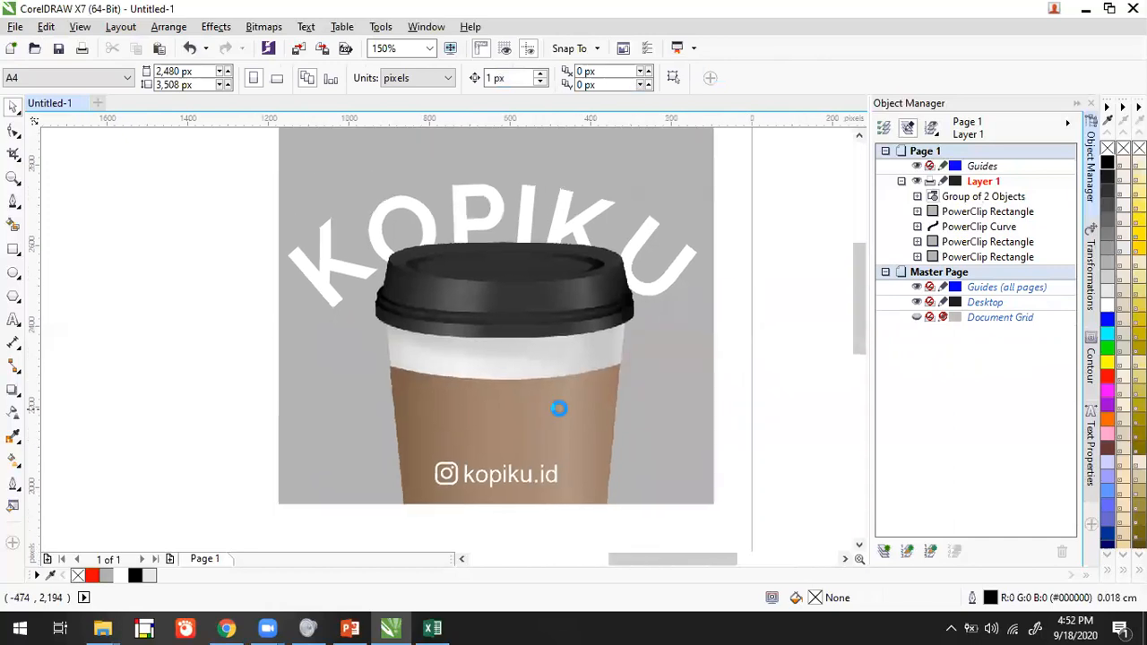
pyautogui.click(608, 346)
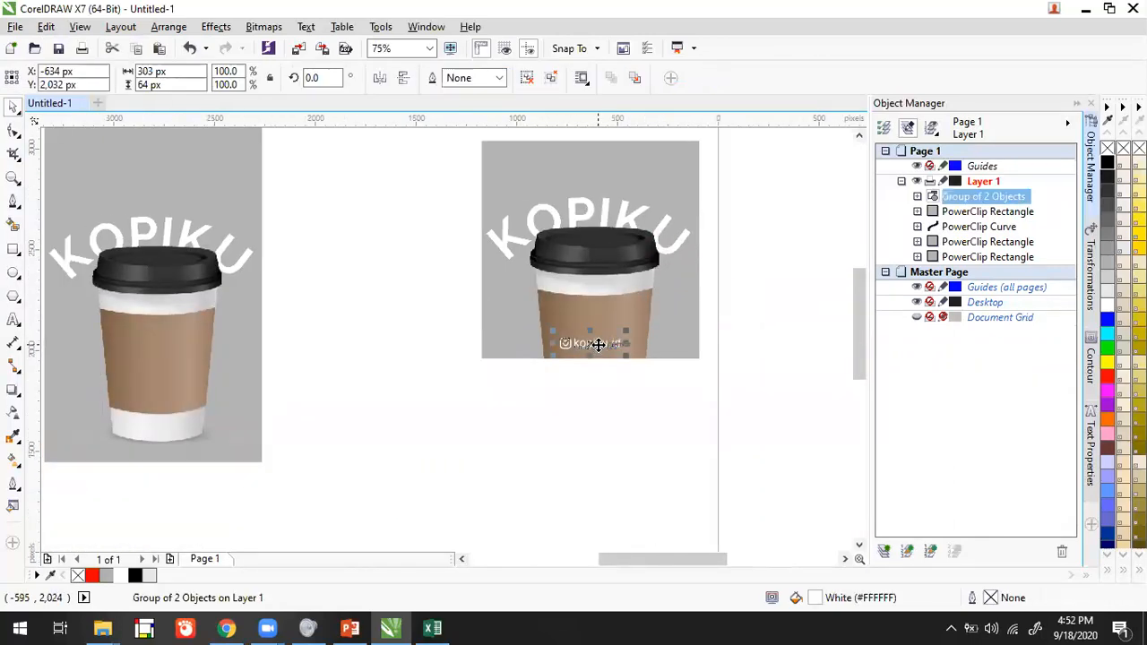
pyautogui.moveTo(607, 347); pyautogui.dragTo(161, 390)
pyautogui.scroll(2, 494, 248)
pyautogui.keyDown('shift'); pyautogui.click(487, 274); pyautogui.keyUp('shift')
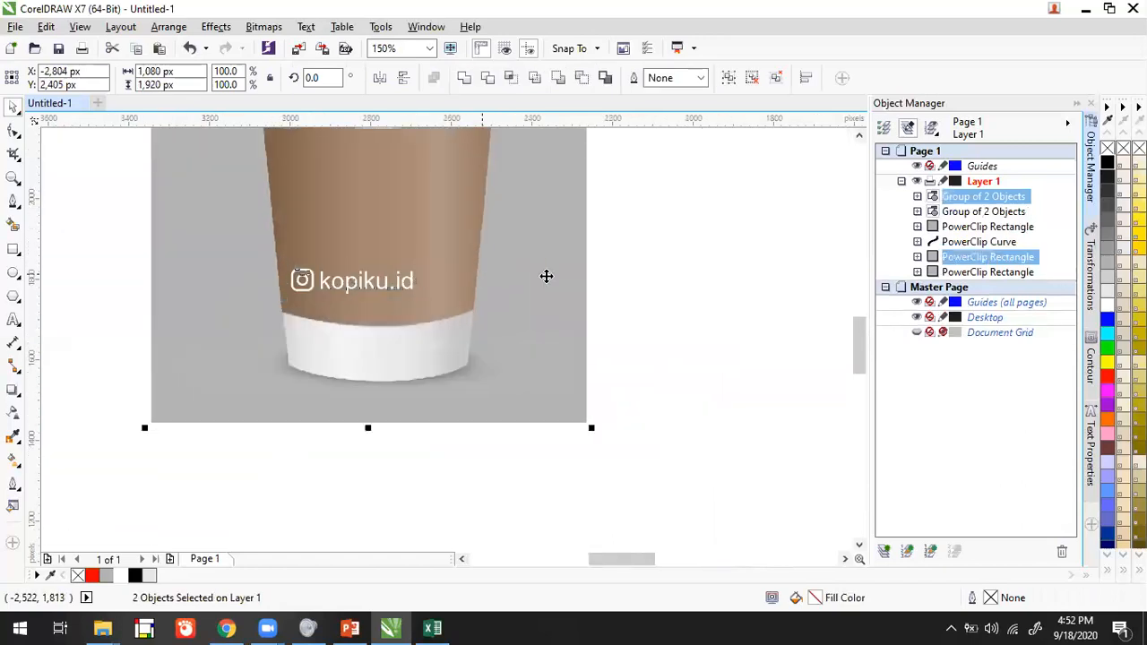
pyautogui.press('c')
pyautogui.click(644, 276)
pyautogui.scroll(-1, 647, 265)
pyautogui.moveTo(443, 344); pyautogui.dragTo(368, 392)
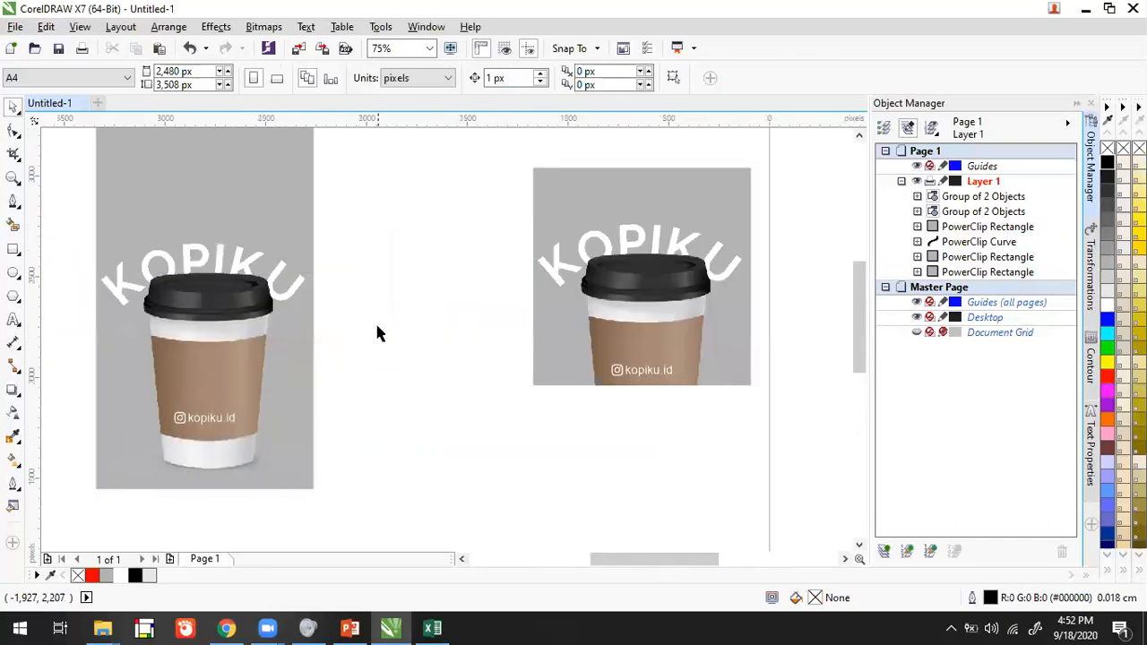
pyautogui.moveTo(447, 222); pyautogui.dragTo(457, 271)
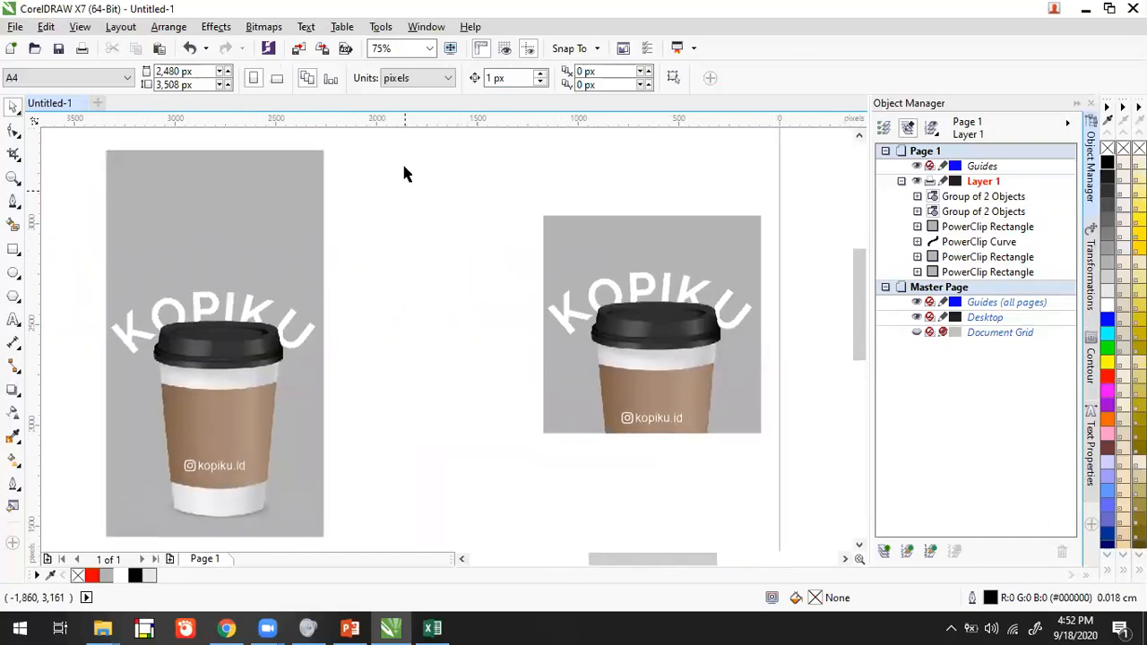
# Move the tall KOPIKU poster with its icon and text group towards the square poster, to about X -2,391 px.
pyautogui.moveTo(94, 146); pyautogui.dragTo(359, 543)
pyautogui.moveTo(305, 430); pyautogui.dragTo(394, 417)
pyautogui.click(454, 406)
pyautogui.moveTo(543, 378); pyautogui.dragTo(481, 440)
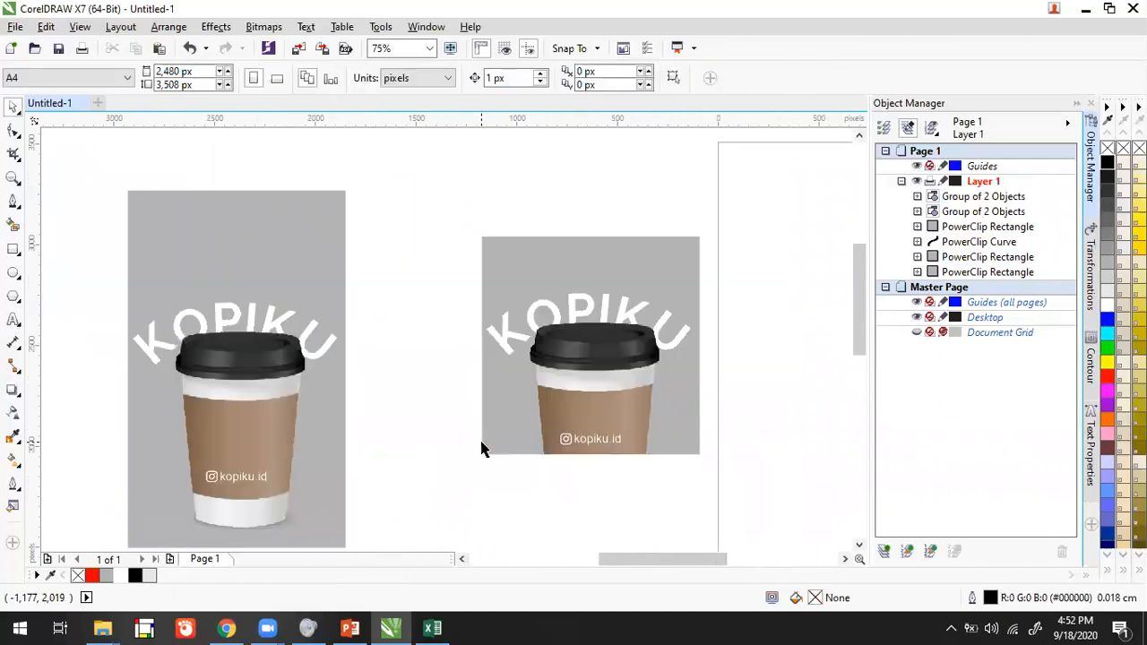
# Move the square KOPIKU poster with its icon and text group beside the tall poster, to about X -1,175 px.
pyautogui.moveTo(440, 190); pyautogui.dragTo(742, 507)
pyautogui.moveTo(568, 436); pyautogui.dragTo(458, 492)
pyautogui.click(595, 399)
pyautogui.moveTo(593, 391); pyautogui.dragTo(574, 320)
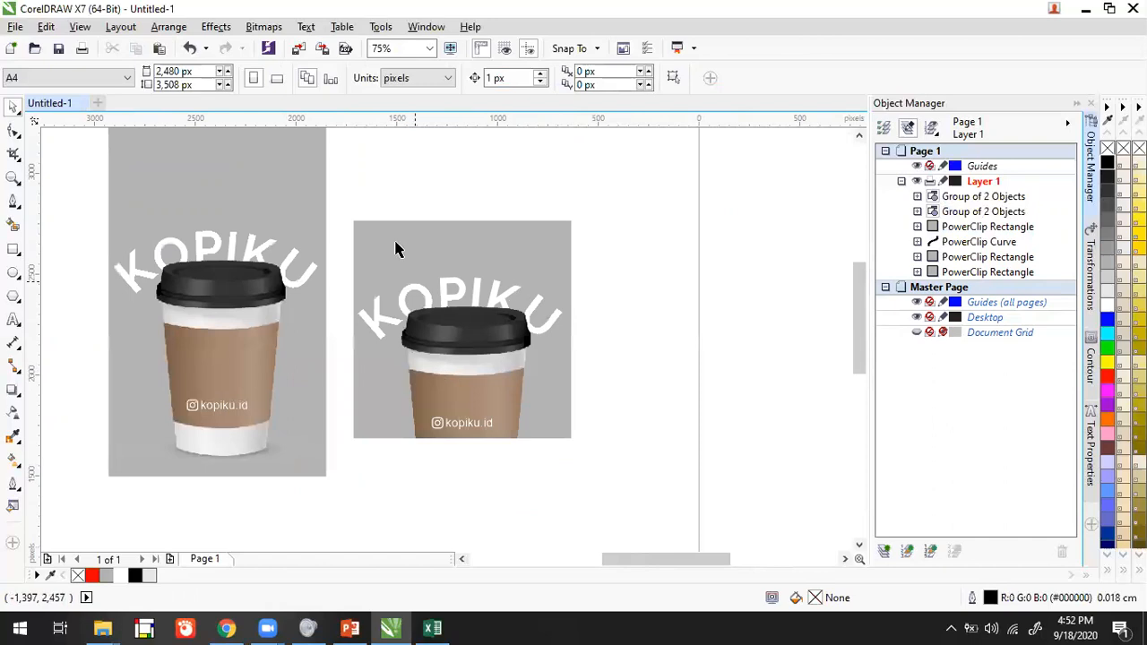
pyautogui.moveTo(323, 203); pyautogui.dragTo(226, 184)
pyautogui.moveTo(225, 408); pyautogui.dragTo(323, 426)
# PowerClip the kopiku.id group inside the square poster, and shift the poster away from the tall one to about X -717 px.
pyautogui.click(480, 427)
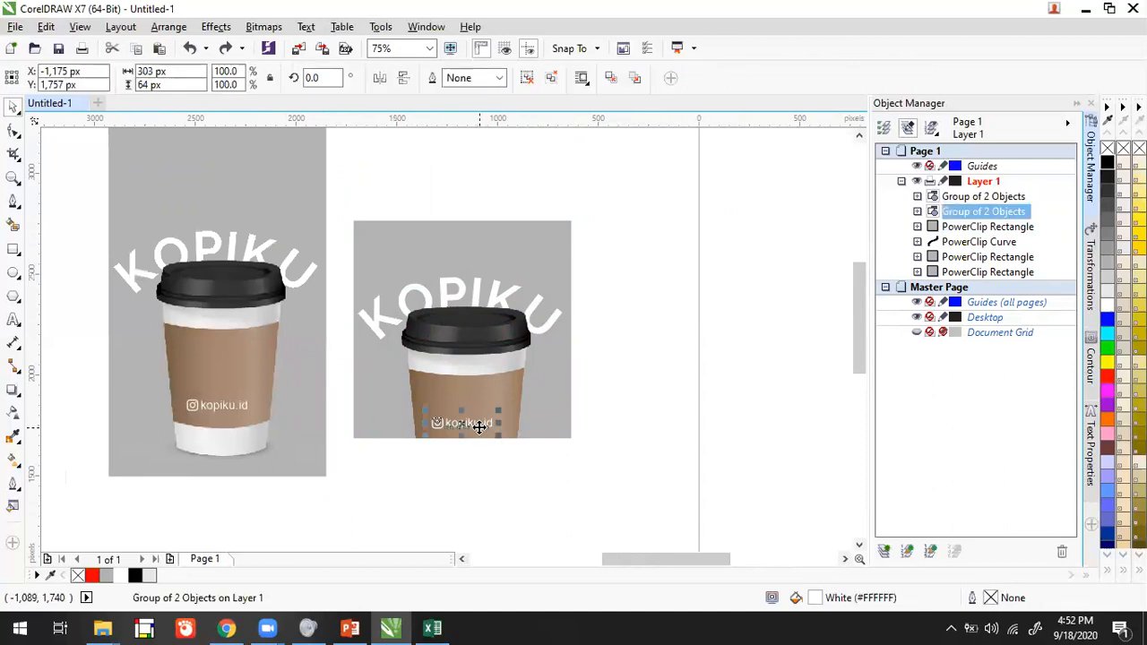
pyautogui.rightClick(481, 427)
pyautogui.click(579, 175)
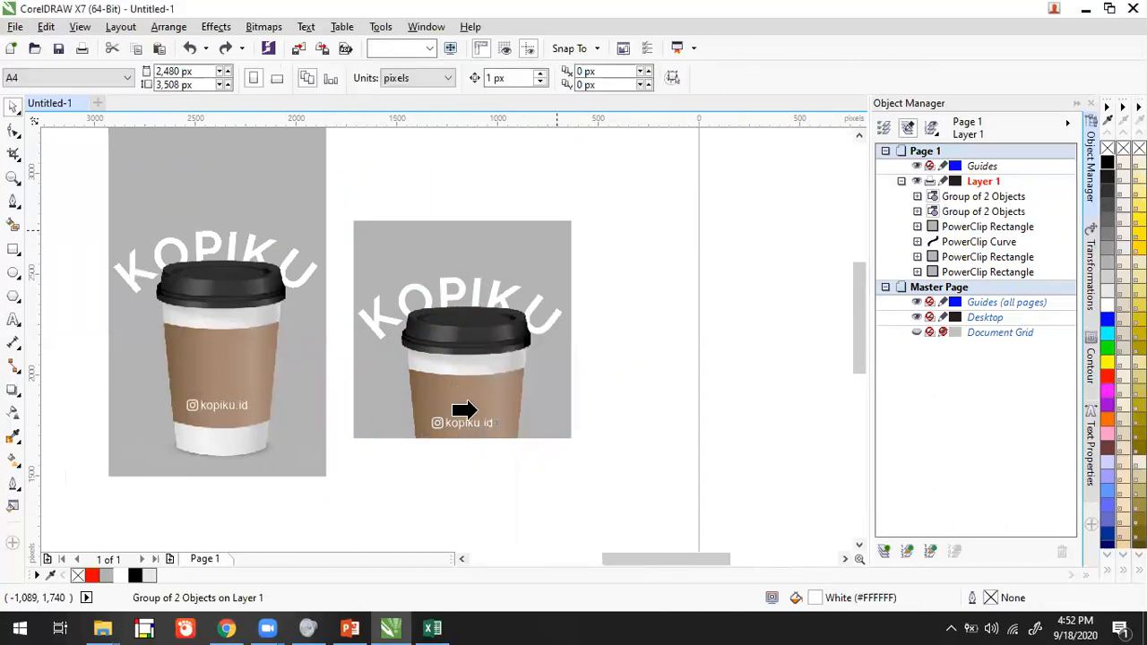
pyautogui.click(499, 379)
pyautogui.moveTo(507, 384); pyautogui.dragTo(599, 371)
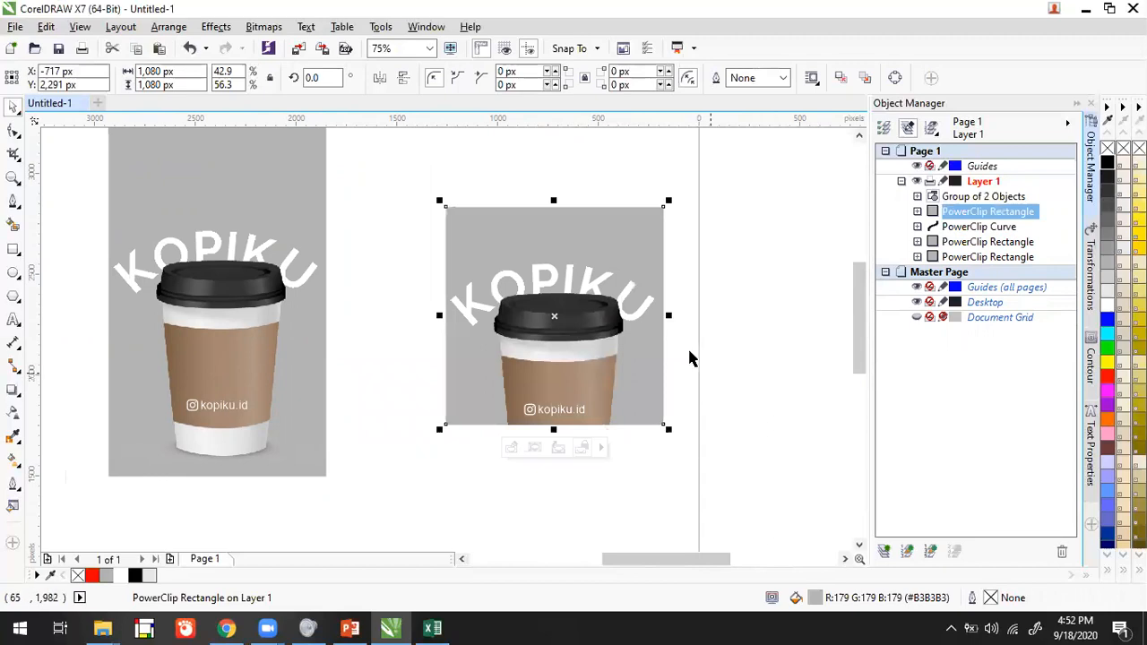
# PowerClip the Instagram icon and kopiku.id group inside the tall poster's rectangle.
pyautogui.click(248, 404)
pyautogui.click(235, 404)
pyautogui.rightClick(231, 405)
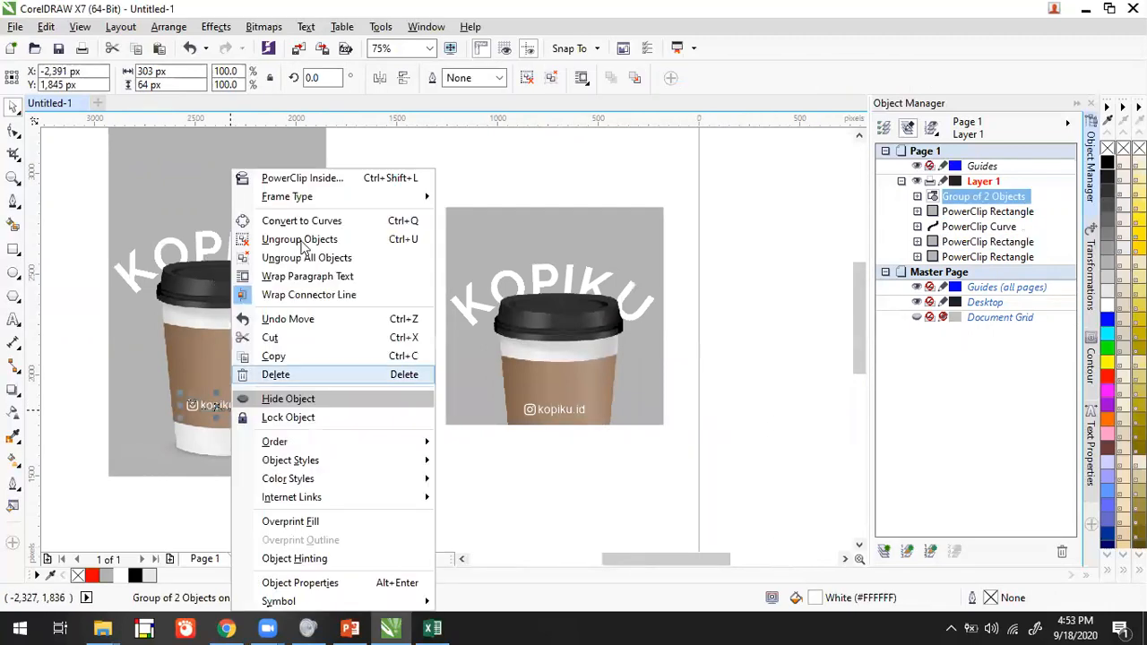
pyautogui.click(330, 175)
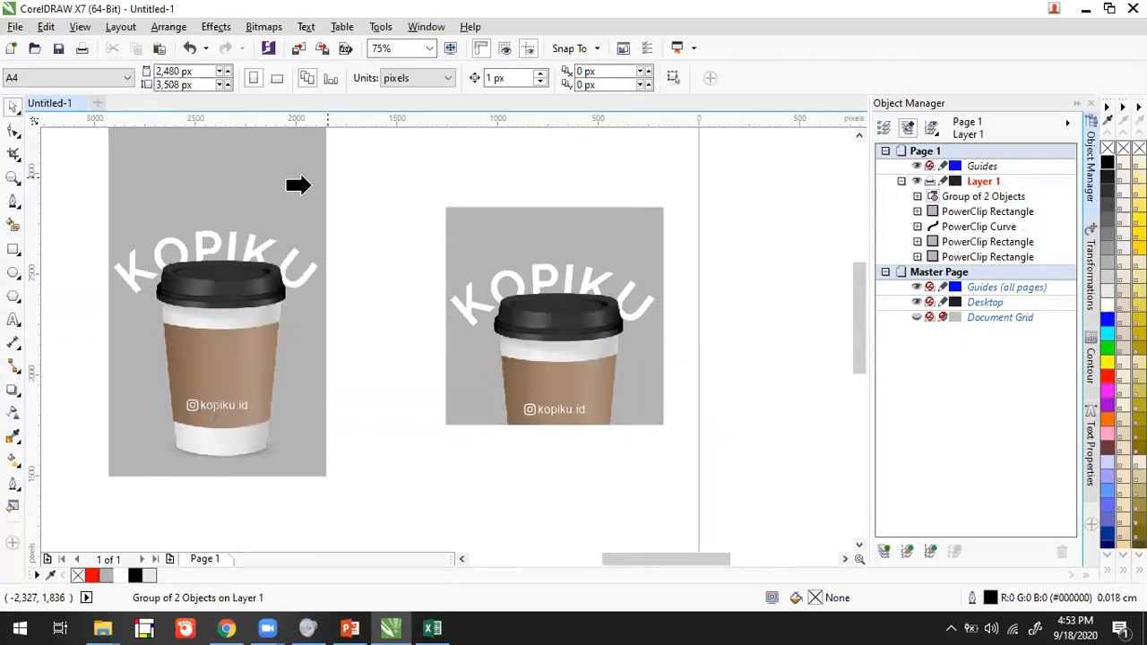
pyautogui.click(235, 214)
# Move the tall poster closer to the square poster and slightly upward, leaving both posters deselected.
pyautogui.moveTo(267, 350); pyautogui.dragTo(332, 302)
pyautogui.click(449, 204)
pyautogui.moveTo(489, 217); pyautogui.dragTo(505, 291)
pyautogui.click(623, 313)
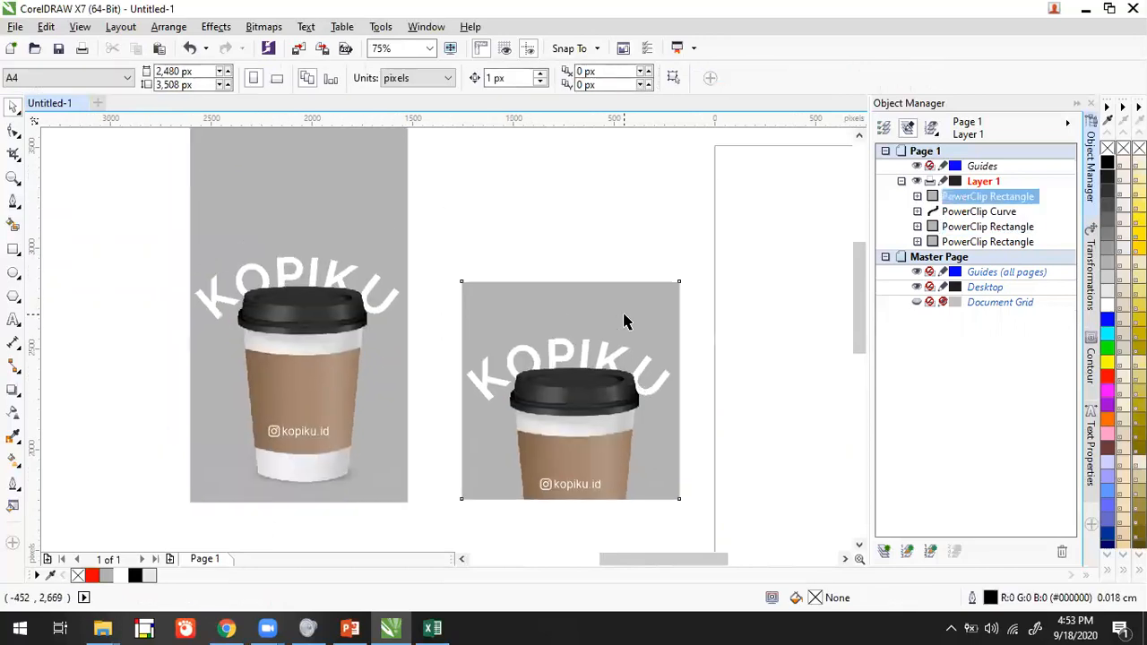
pyautogui.click(503, 247)
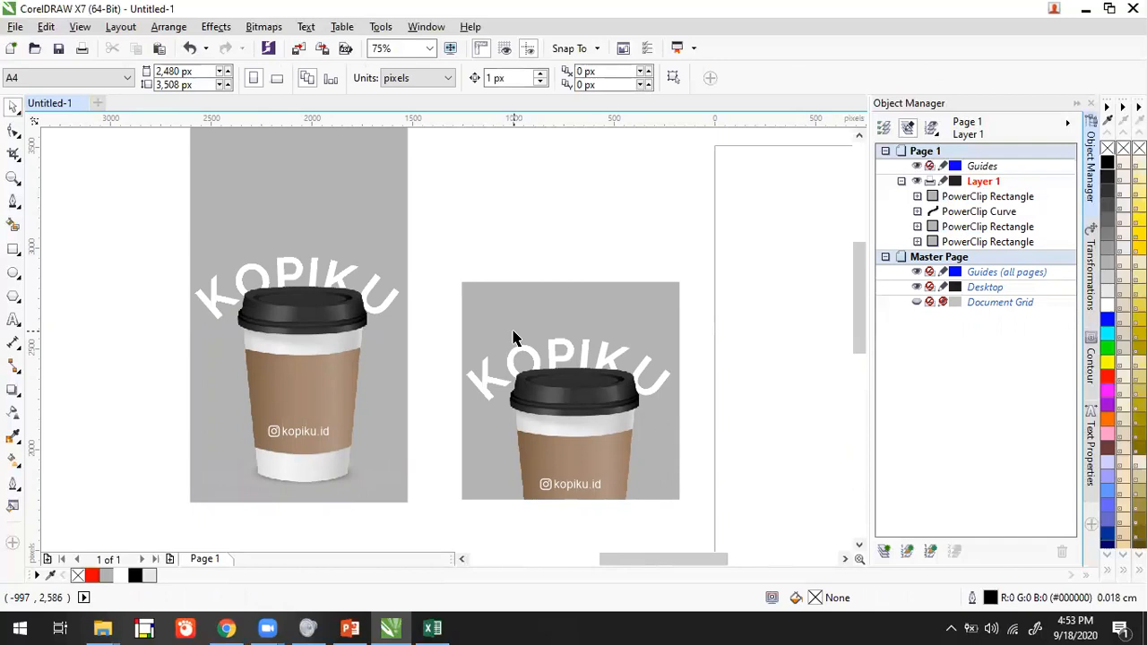
pyautogui.moveTo(516, 312); pyautogui.dragTo(417, 301)
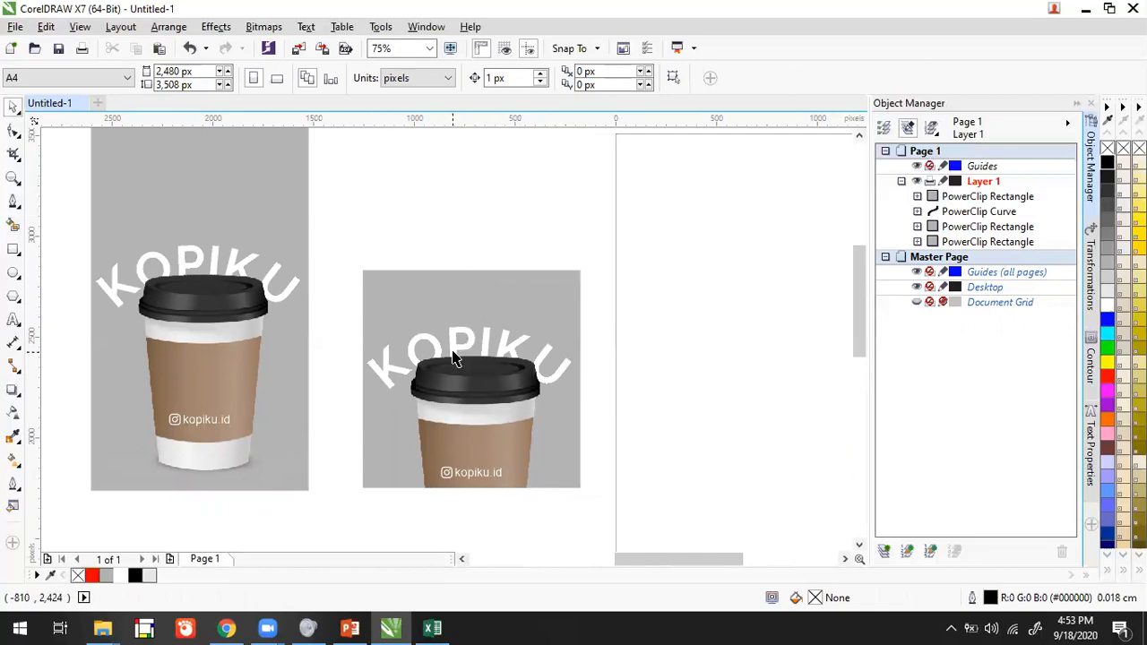
# Start exporting only the selected square poster to the Desktop as JPG - JPEG Bitmaps.
pyautogui.click(484, 314)
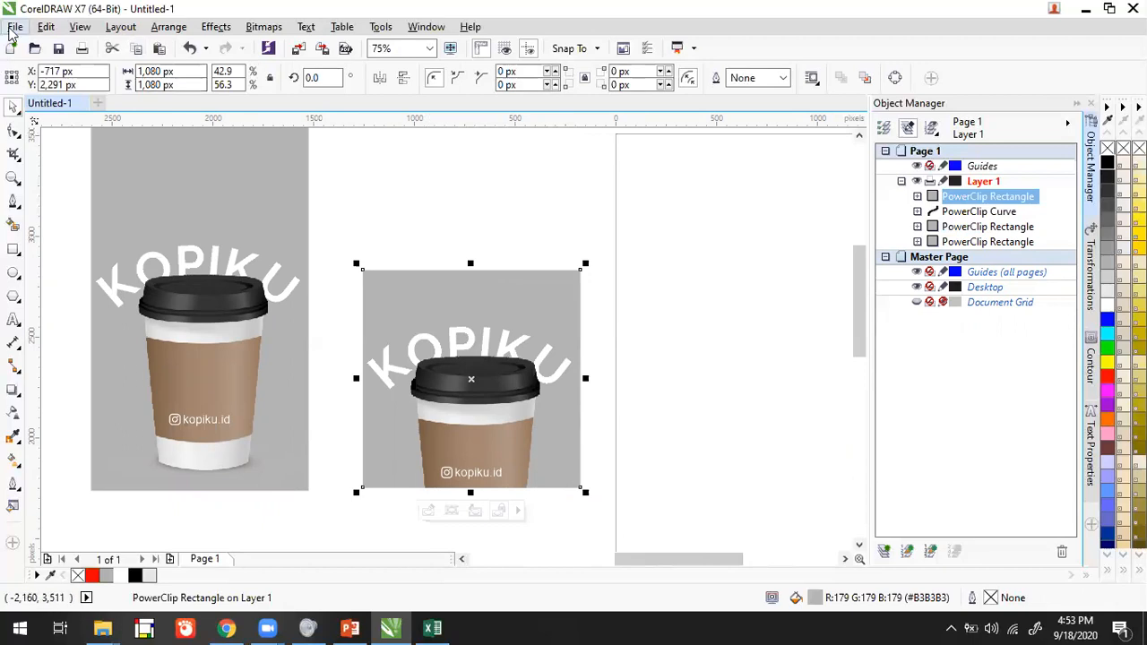
pyautogui.click(12, 28)
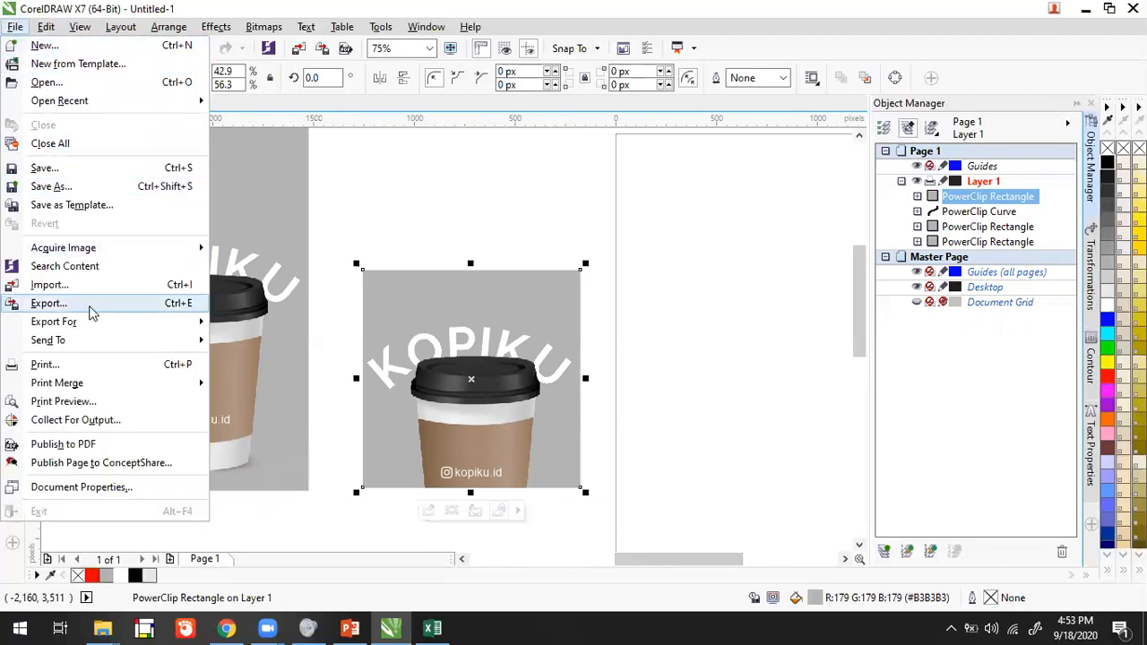
pyautogui.click(48, 303)
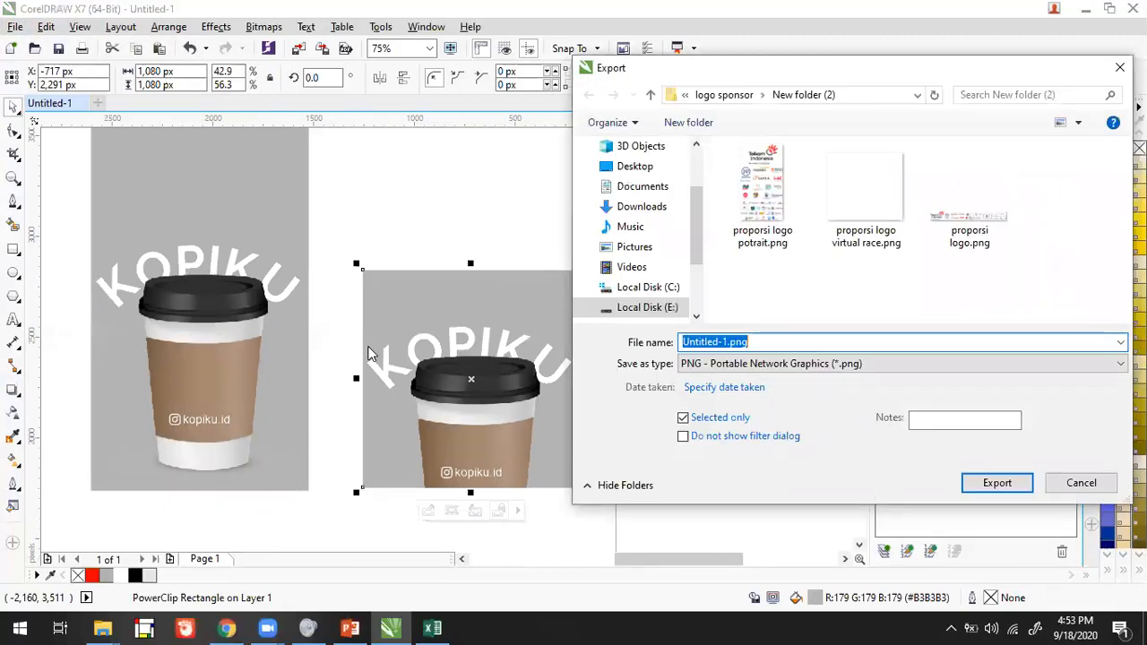
pyautogui.click(663, 167)
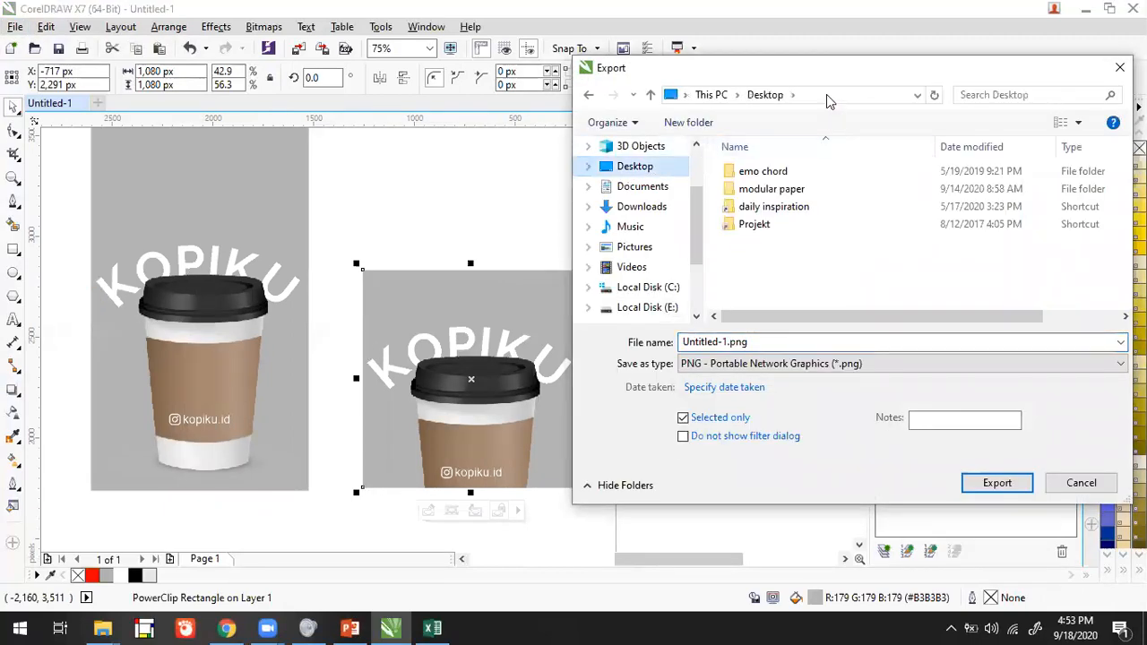
pyautogui.moveTo(757, 80); pyautogui.dragTo(661, 73)
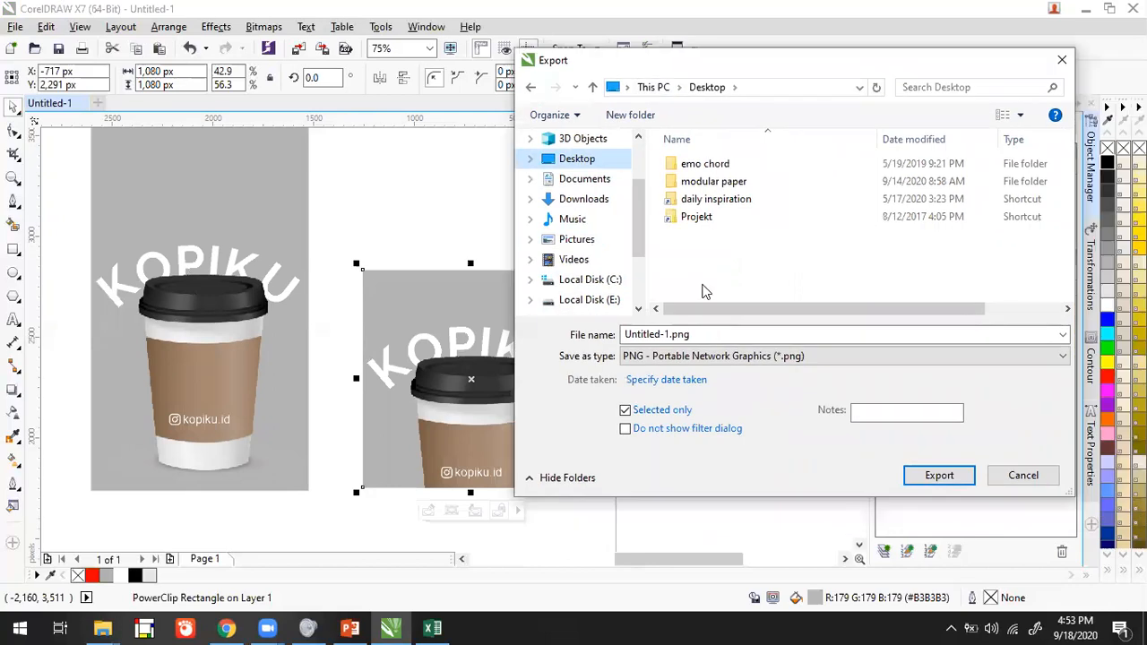
pyautogui.click(730, 358)
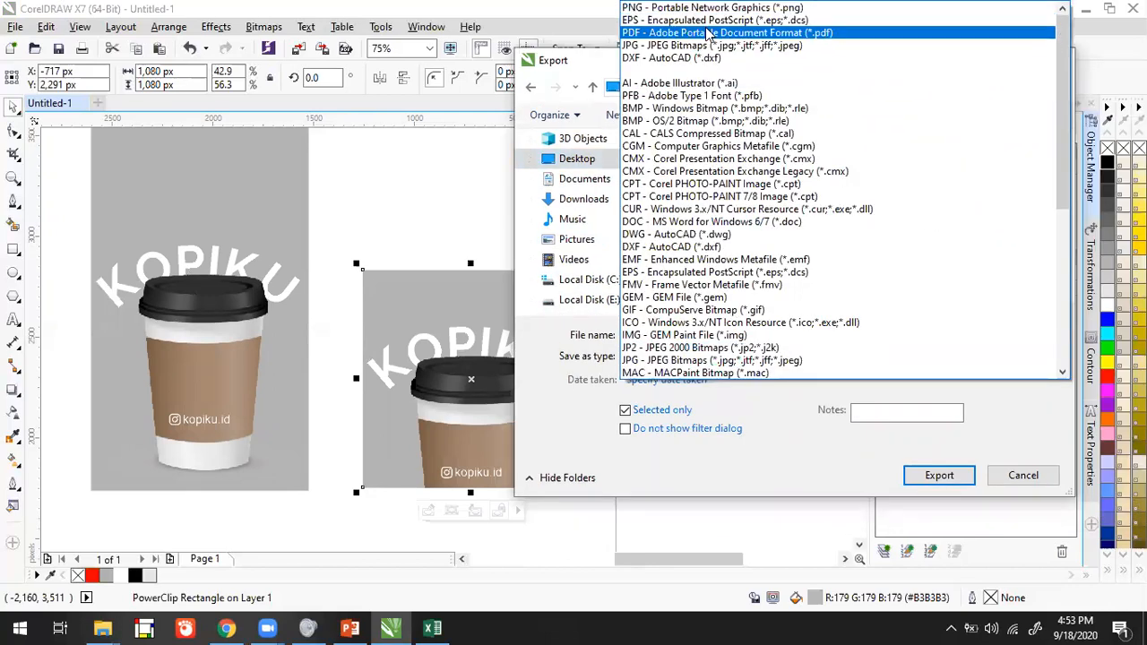
pyautogui.click(708, 45)
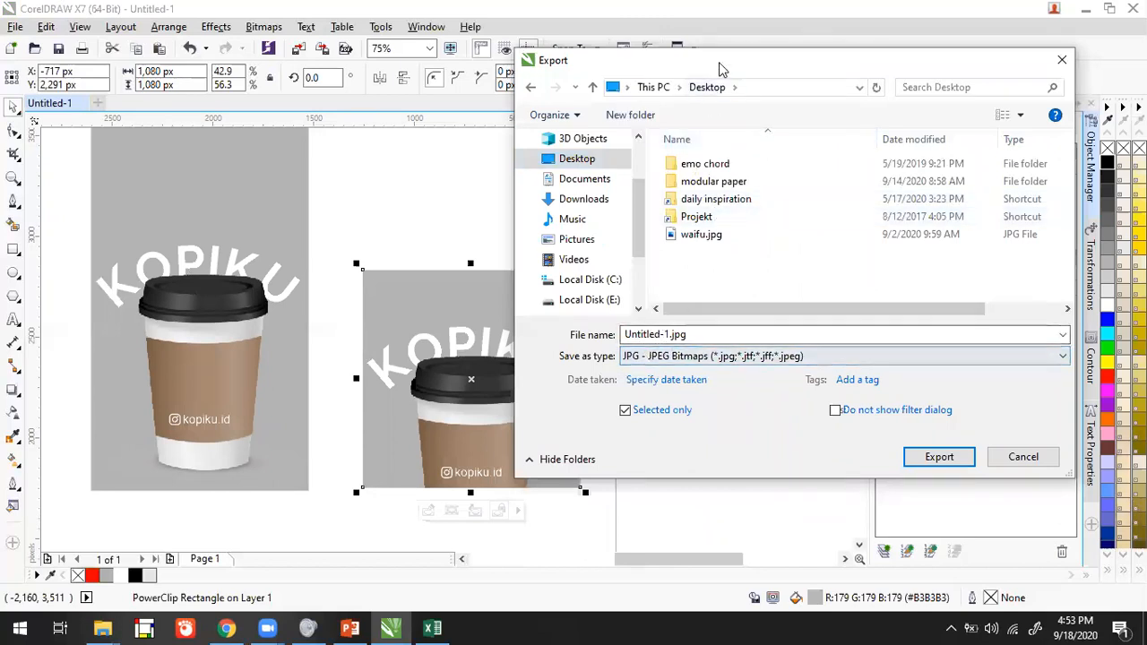
pyautogui.moveTo(722, 69); pyautogui.dragTo(742, 78)
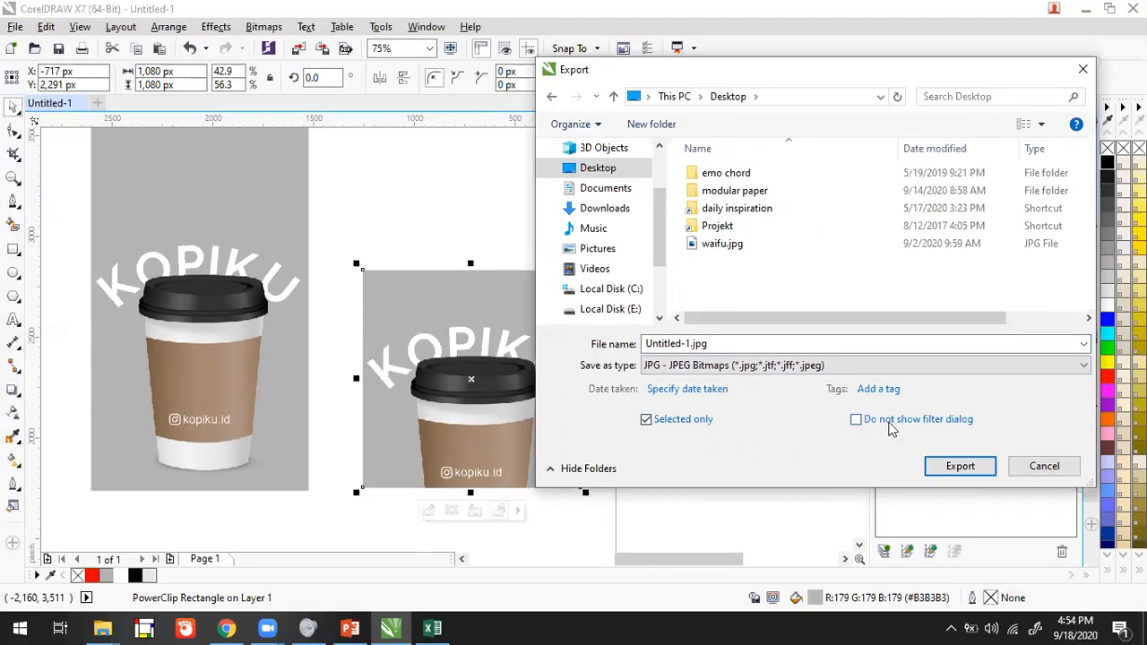
# Name the export file KOPIKU_FEED, add 01_ to the name, and continue to the JPEG export settings.
pyautogui.click(771, 342)
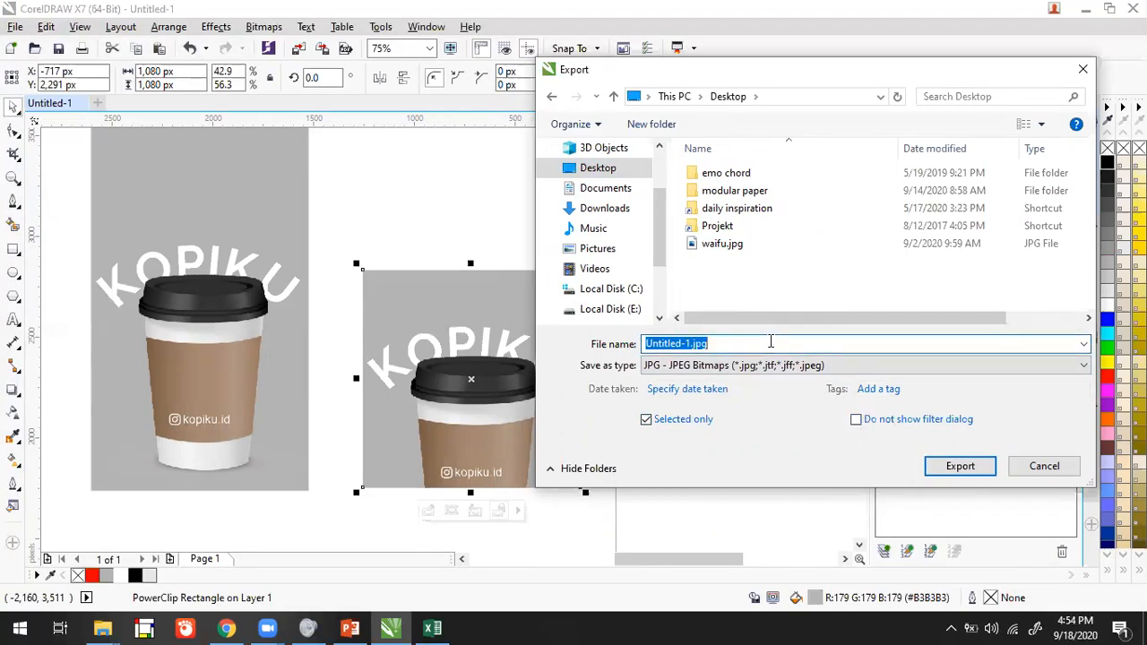
pyautogui.write('KOPIKU_FEED')
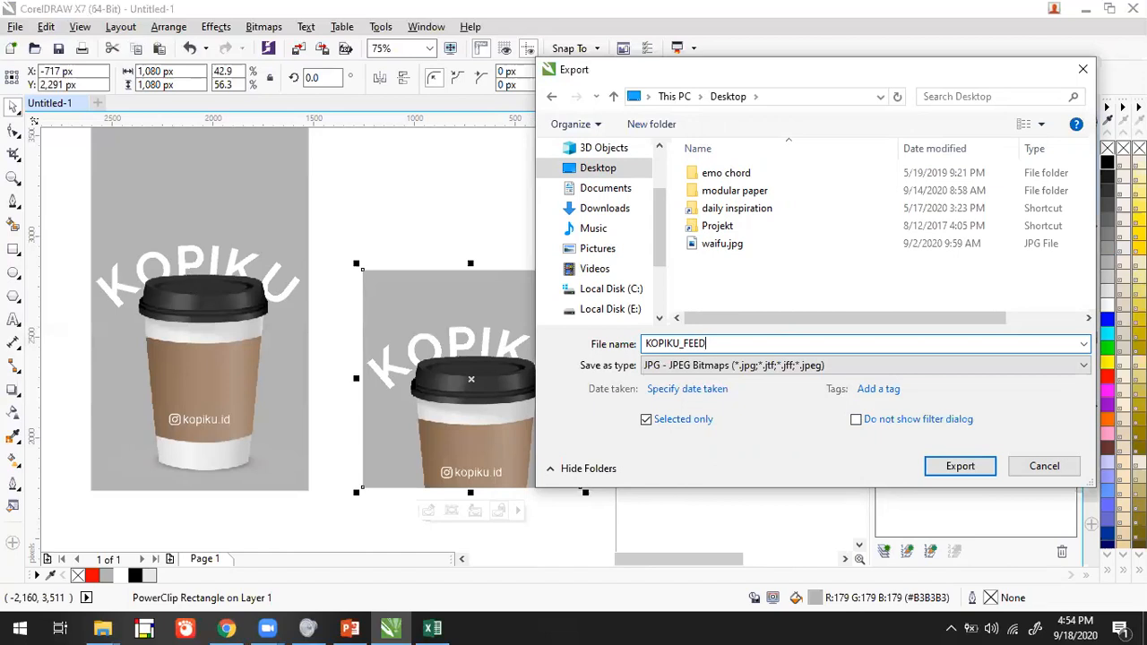
pyautogui.write('01_')
pyautogui.click(963, 468)
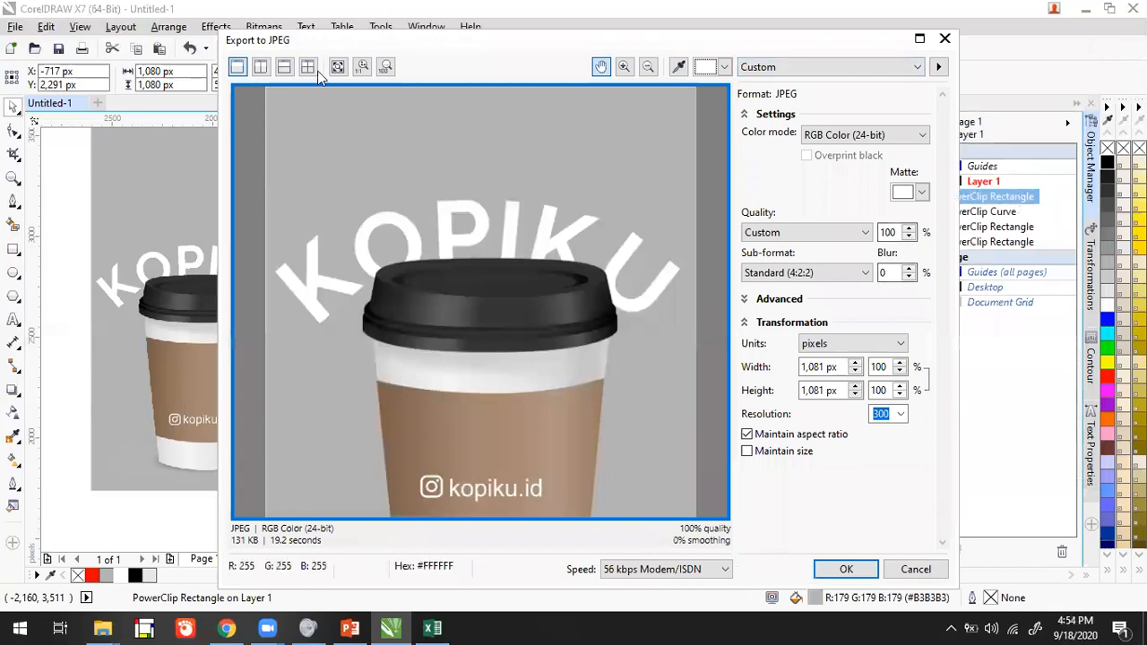
# Preview the JPEG in CMYK Color (32-bit) and return the color mode to RGB Color (24-bit).
pyautogui.click(817, 134)
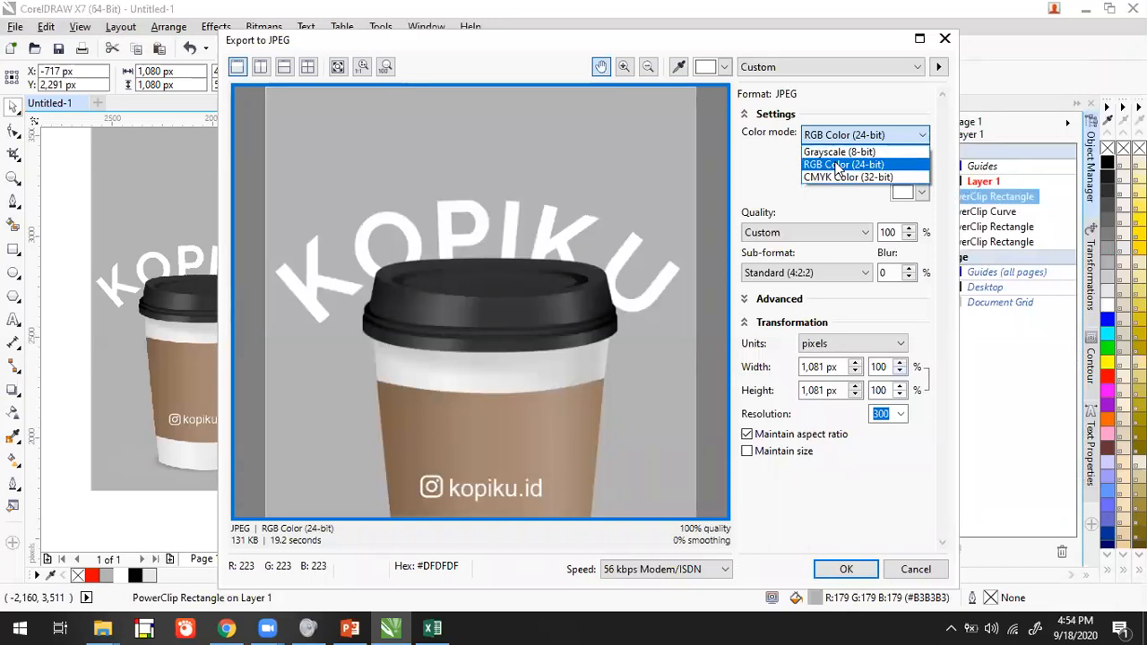
pyautogui.click(838, 166)
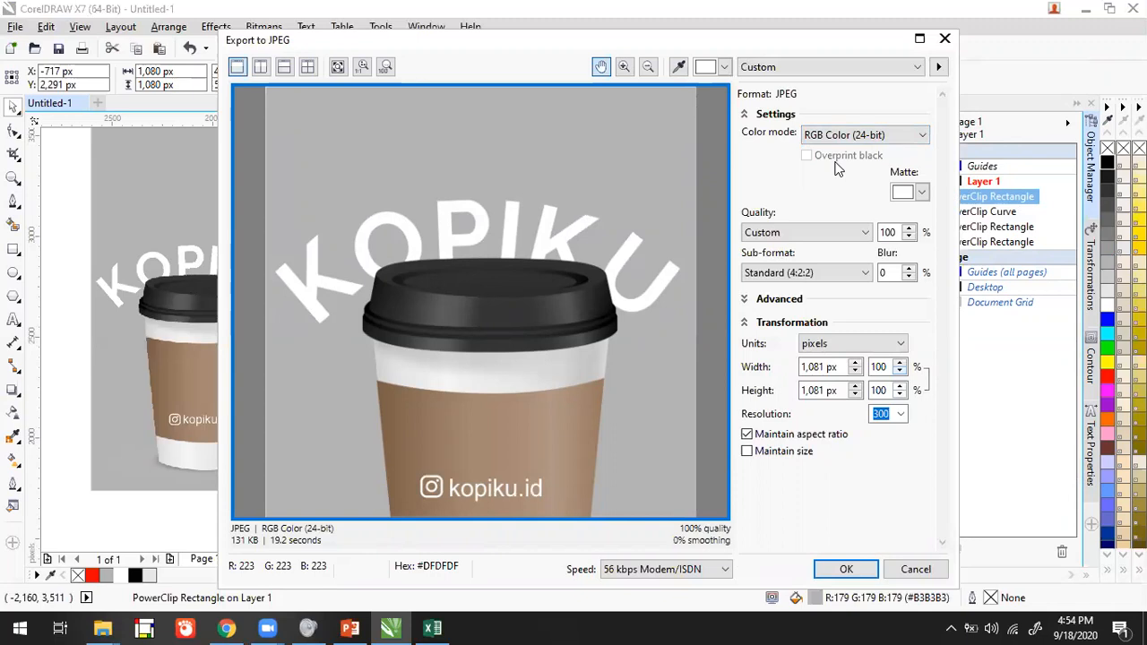
pyautogui.click(836, 136)
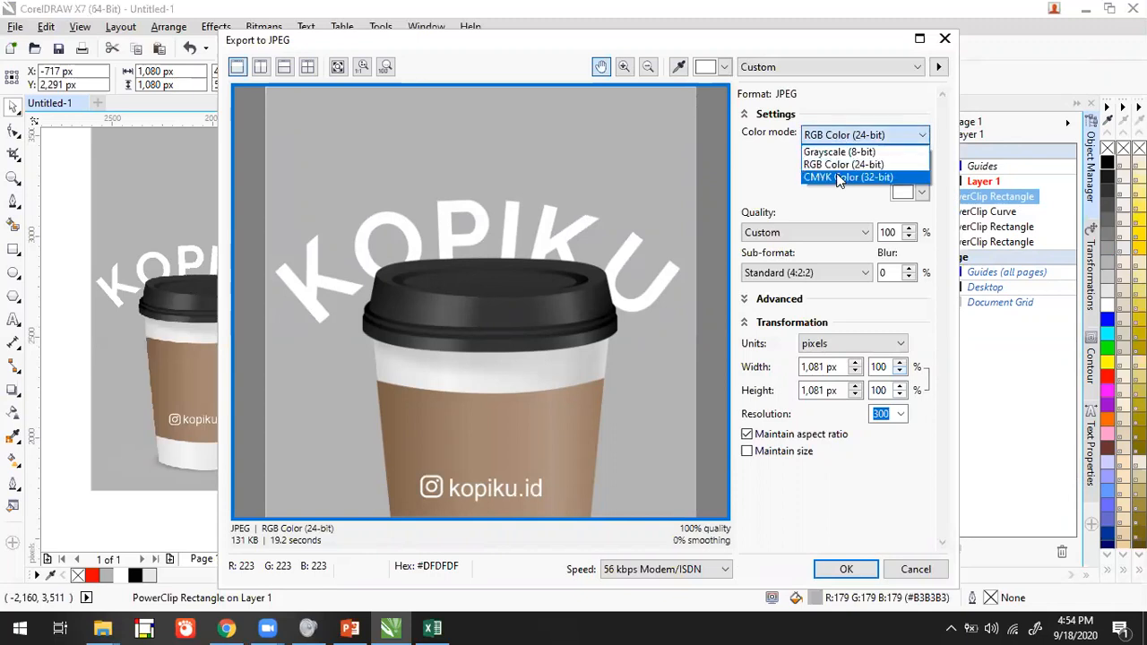
pyautogui.click(835, 173)
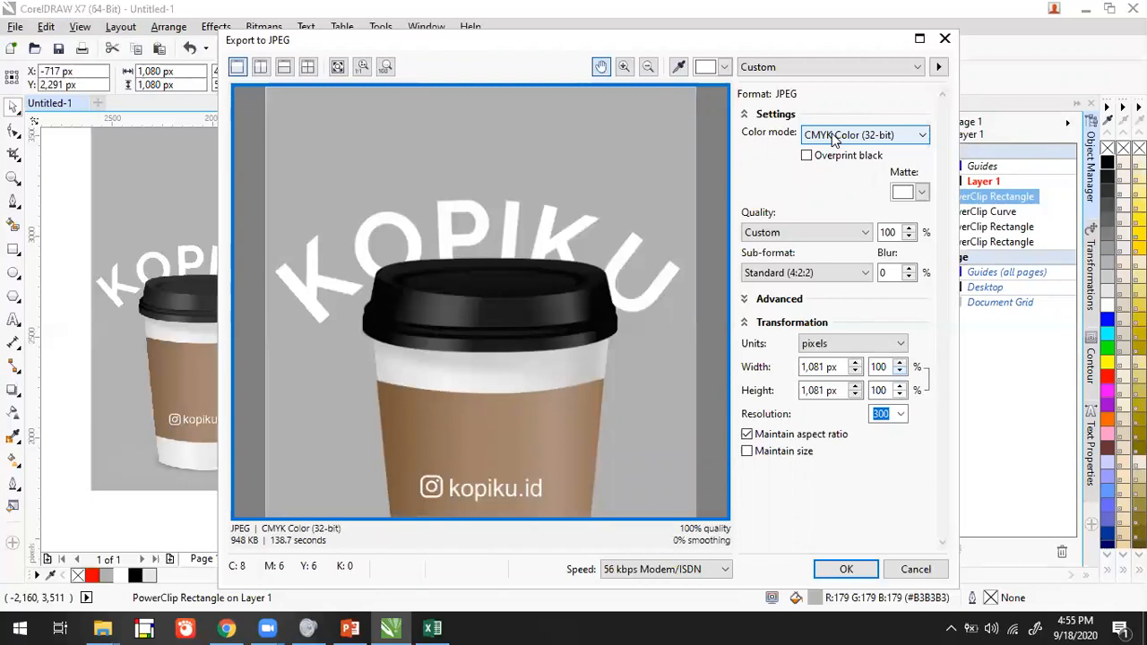
pyautogui.click(833, 136)
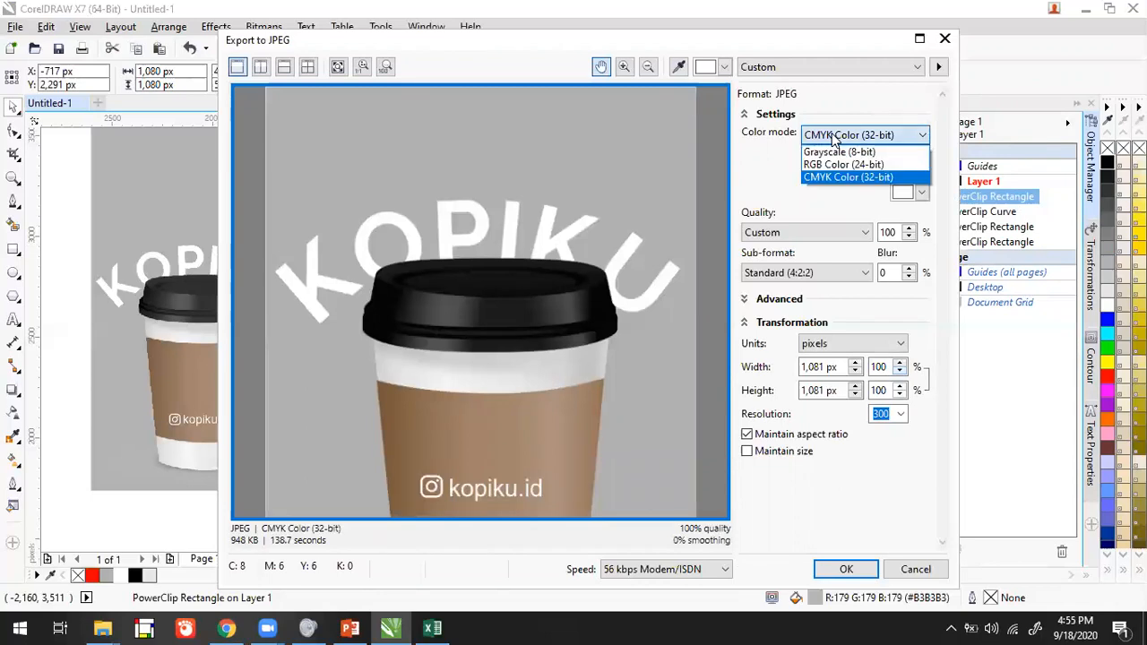
pyautogui.click(826, 166)
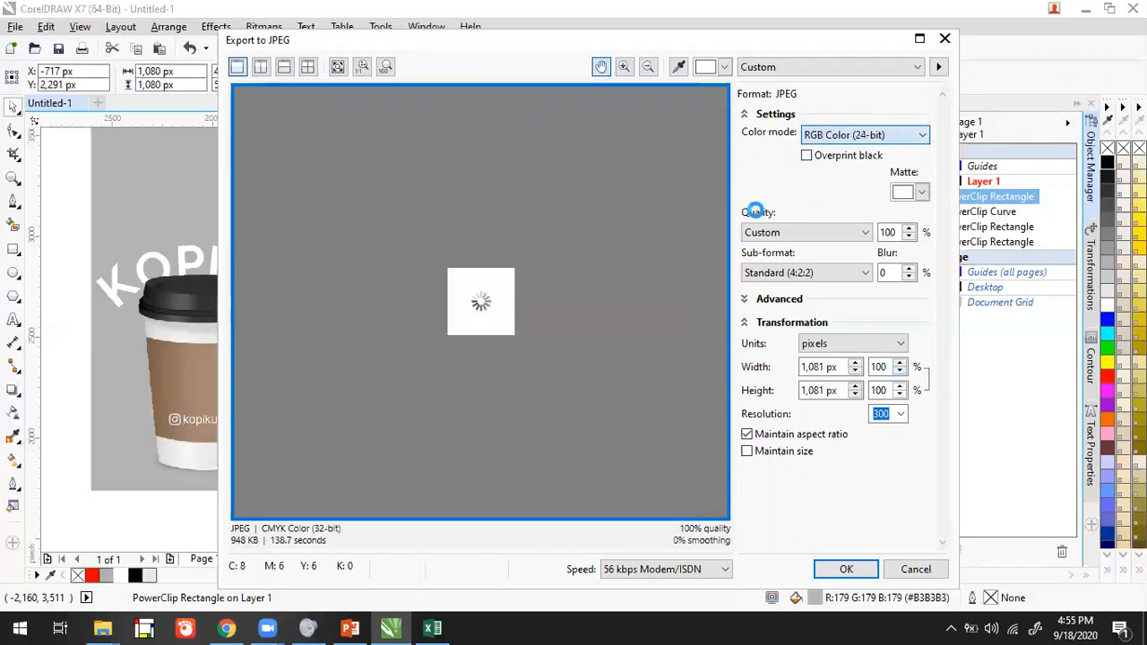
# Review the JPEG quality presets and percentage, and collapse the Transformation settings.
pyautogui.click(830, 232)
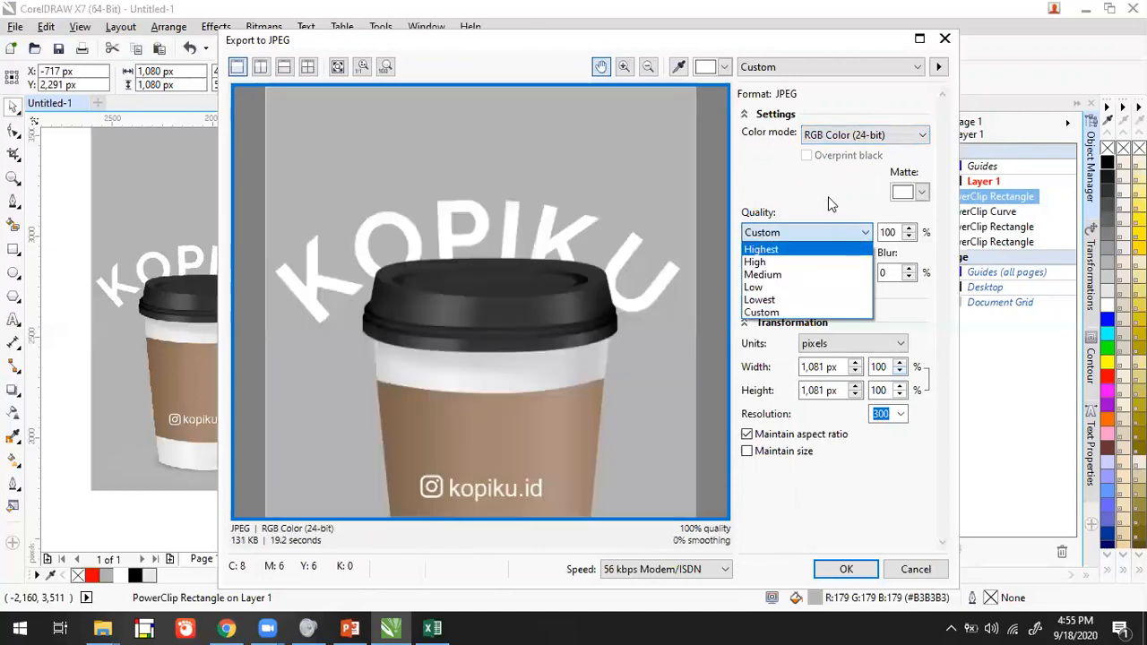
pyautogui.click(828, 197)
pyautogui.doubleClick(889, 231)
pyautogui.click(861, 203)
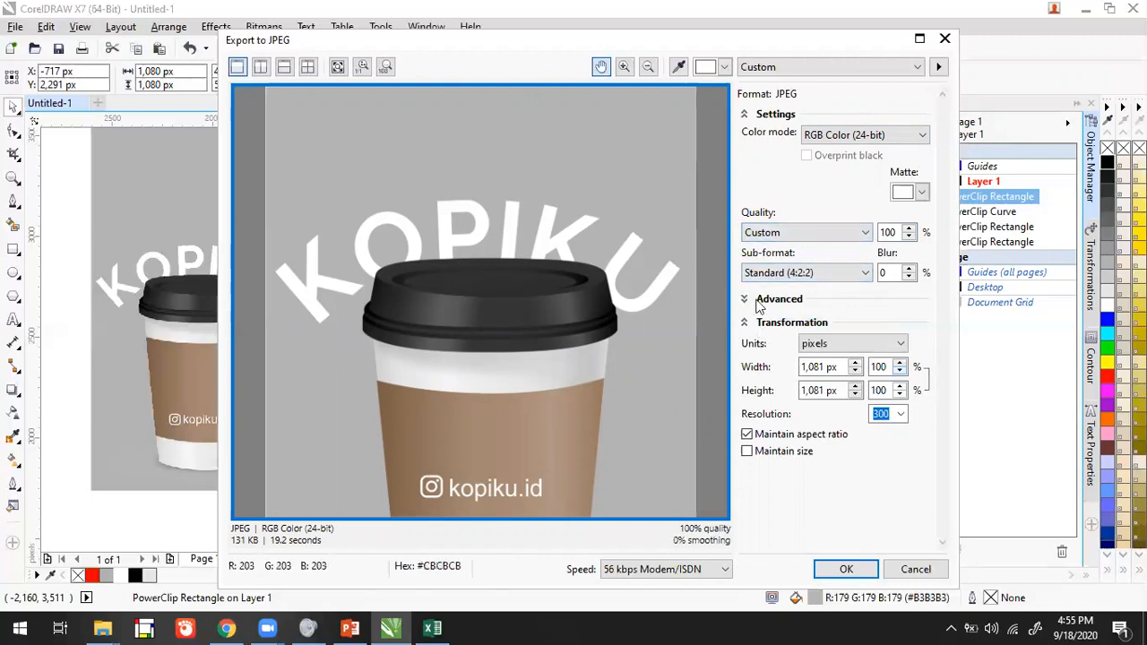
pyautogui.click(777, 325)
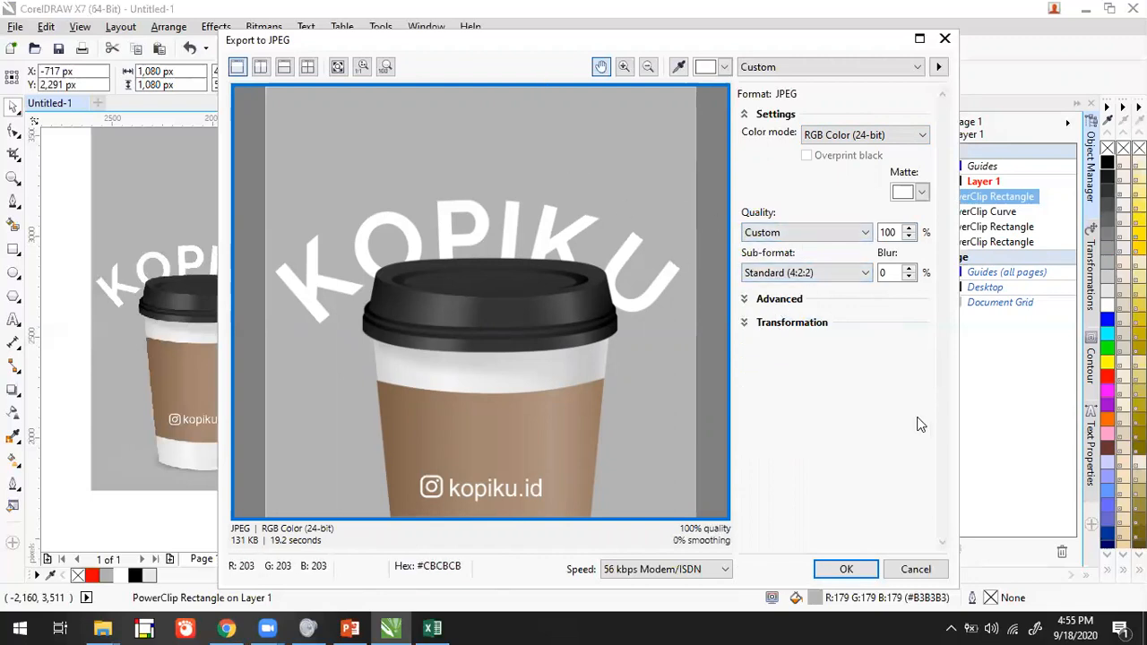
# Set the JPEG's width and height to 1,080 px at 100% and finish exporting the square poster.
pyautogui.click(805, 328)
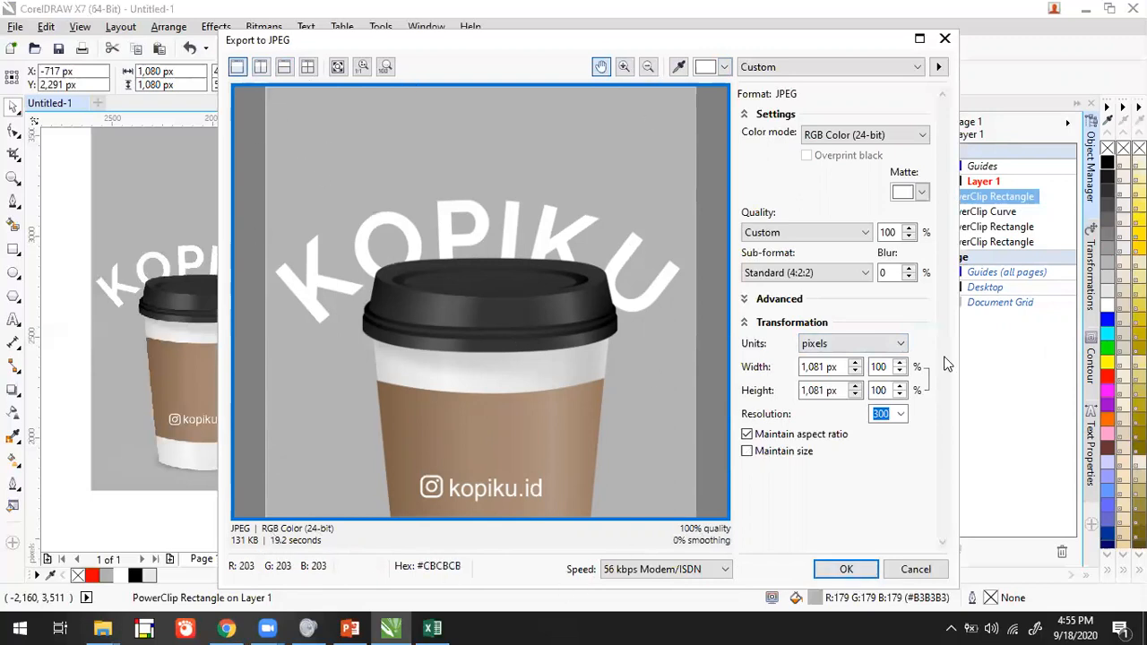
pyautogui.click(825, 367)
pyautogui.press('BackSpace')
pyautogui.write('0')
pyautogui.click(834, 392)
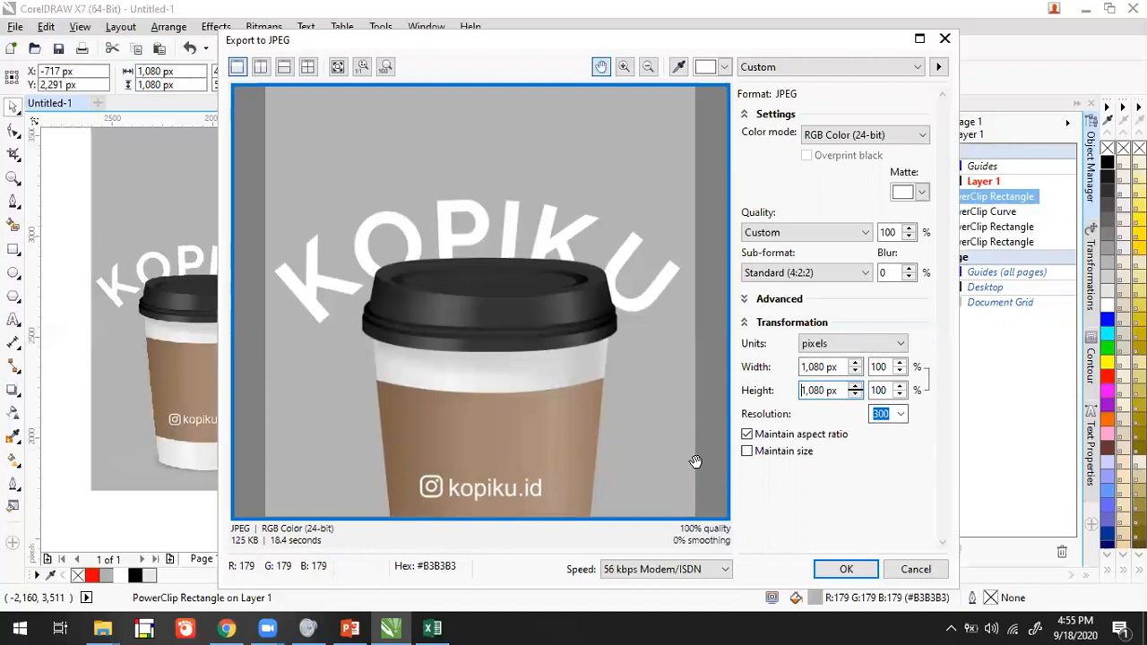
pyautogui.click(849, 573)
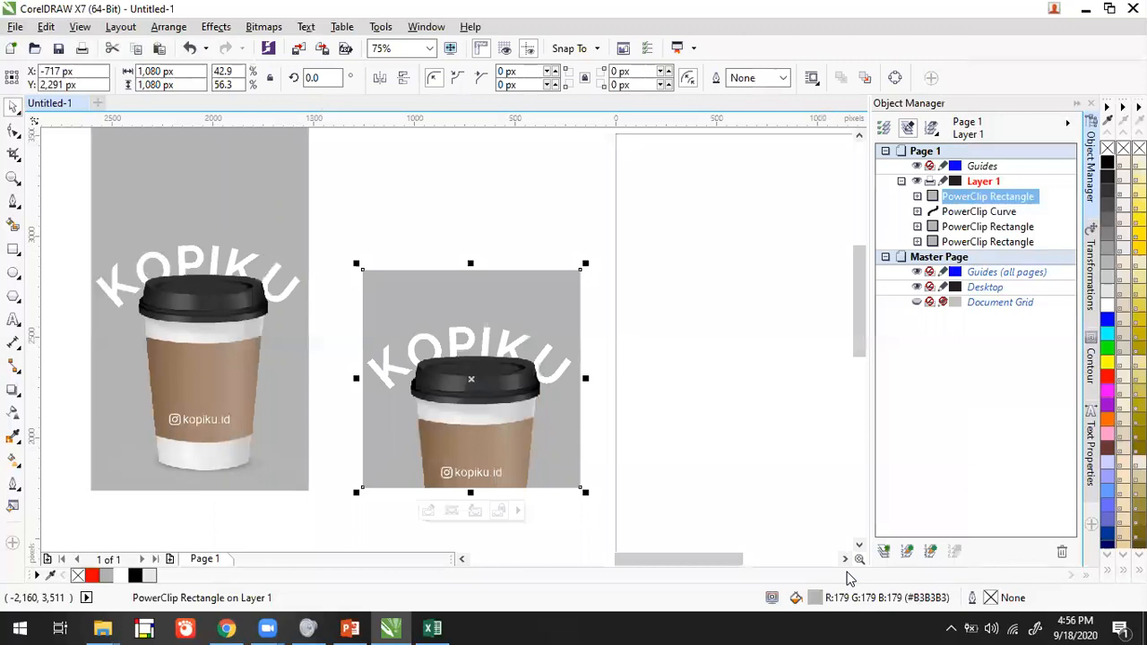
pyautogui.press('Escape')
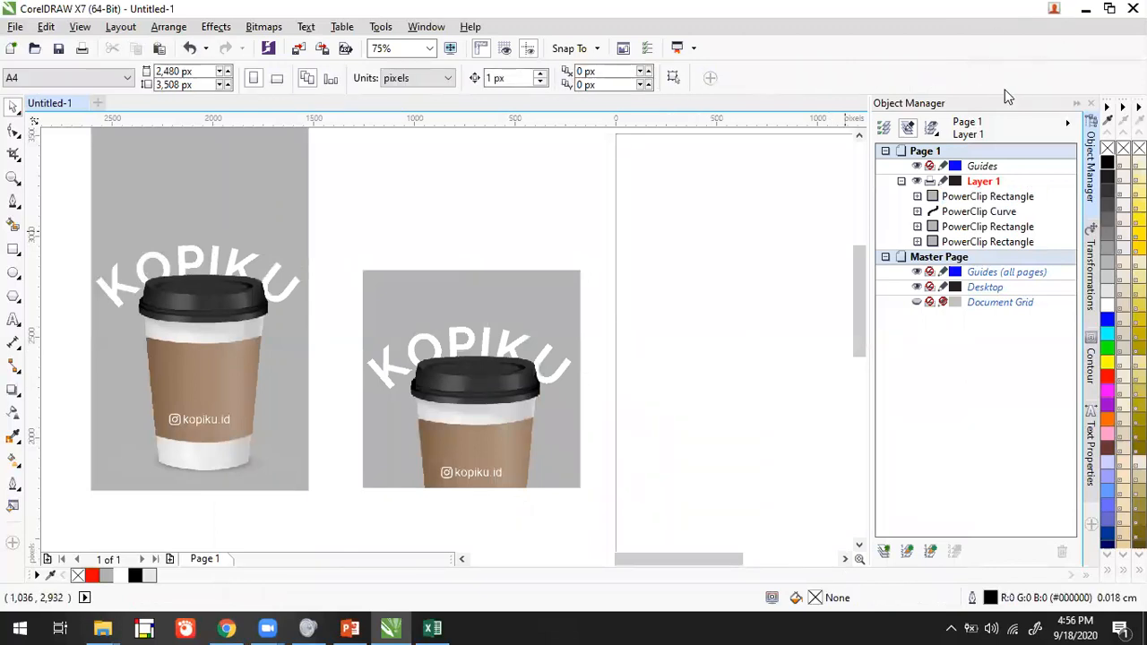
# Show the desktop and open the exported 01_KOPIKU_FEED.jpg in Photos to inspect it.
pyautogui.press('super+d')
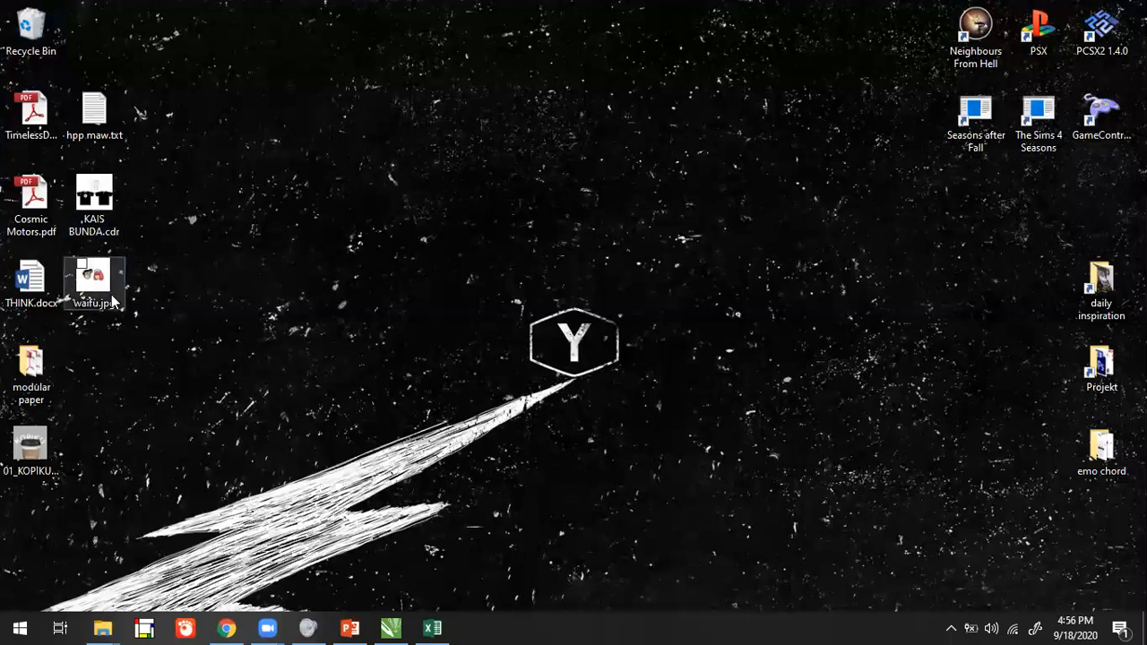
pyautogui.doubleClick(32, 443)
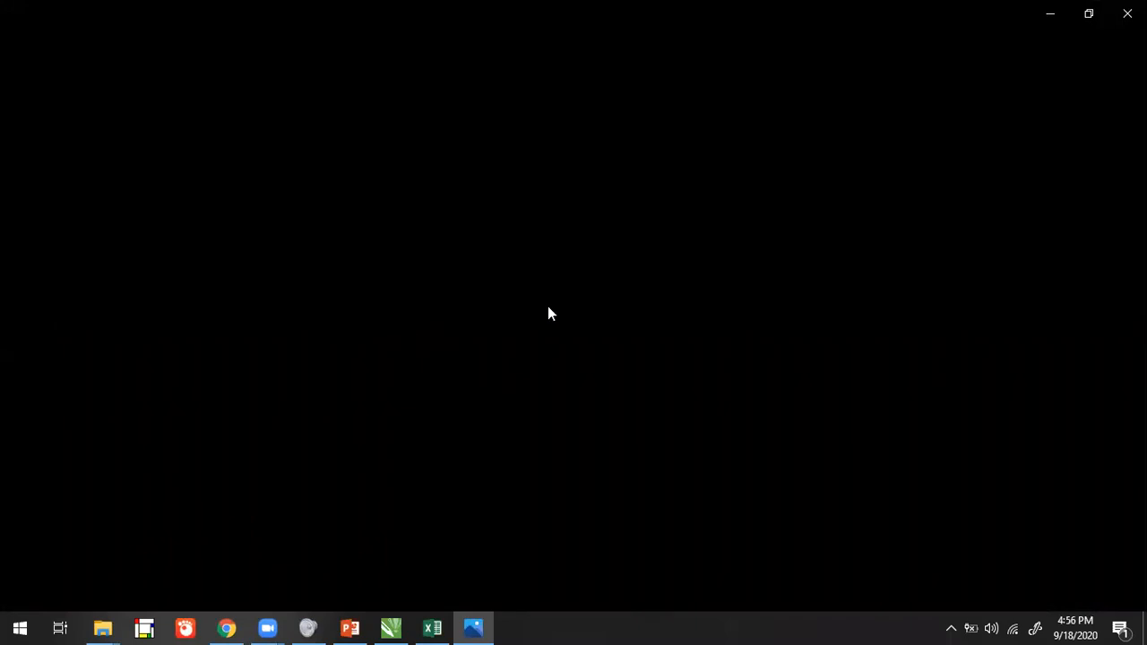
pyautogui.click(1127, 14)
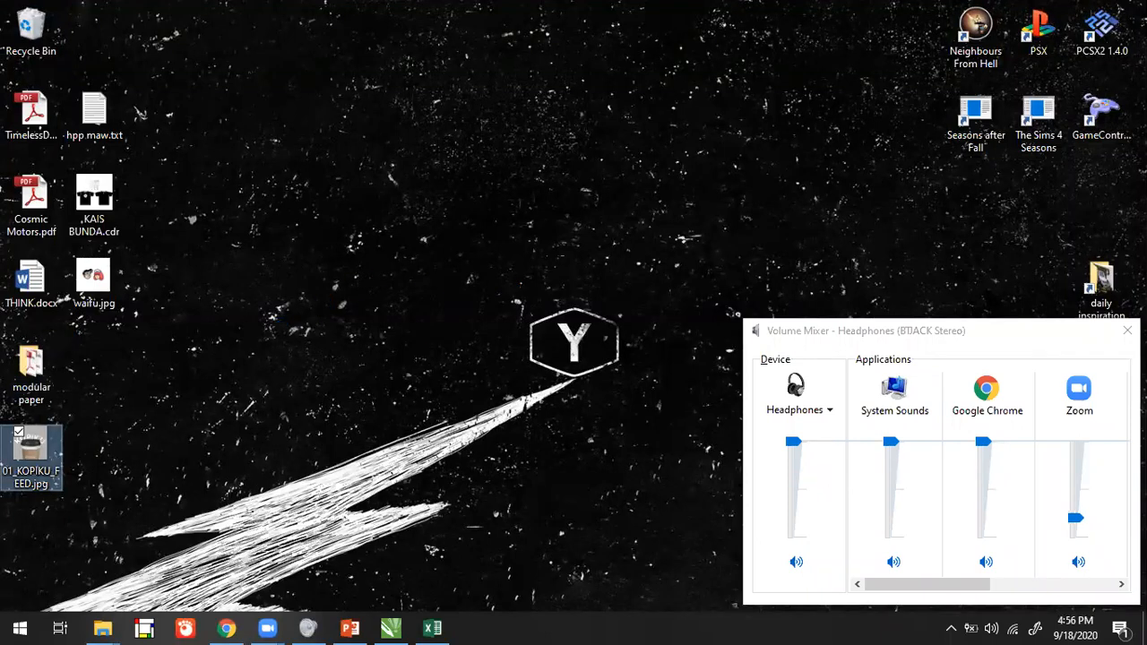
pyautogui.click(1128, 331)
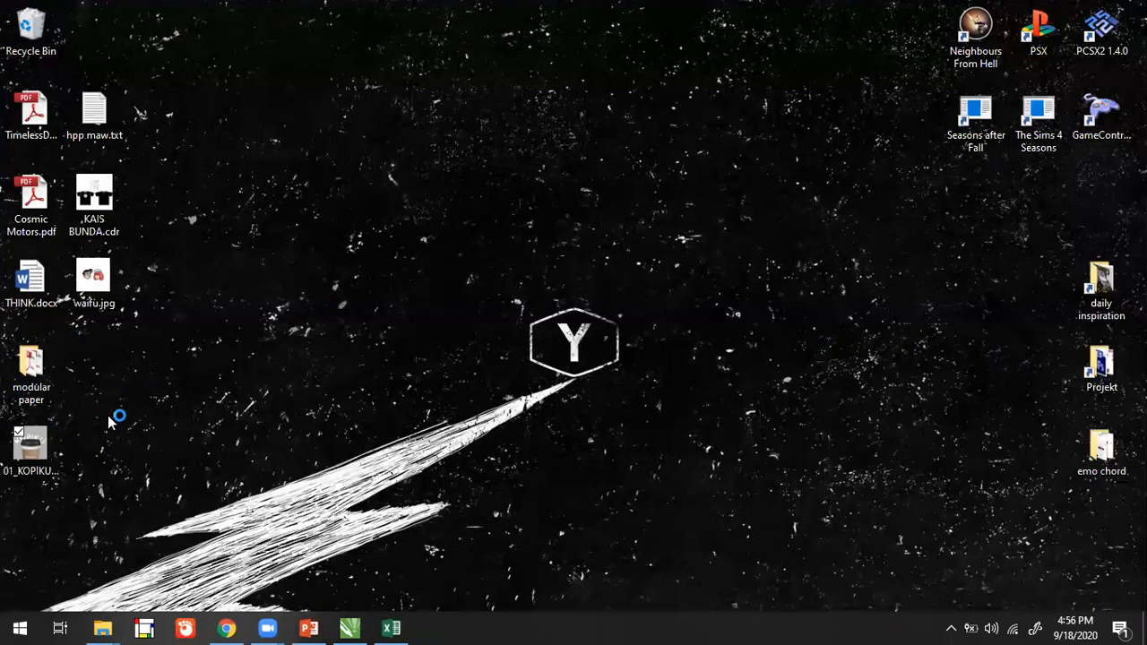
pyautogui.click(45, 446)
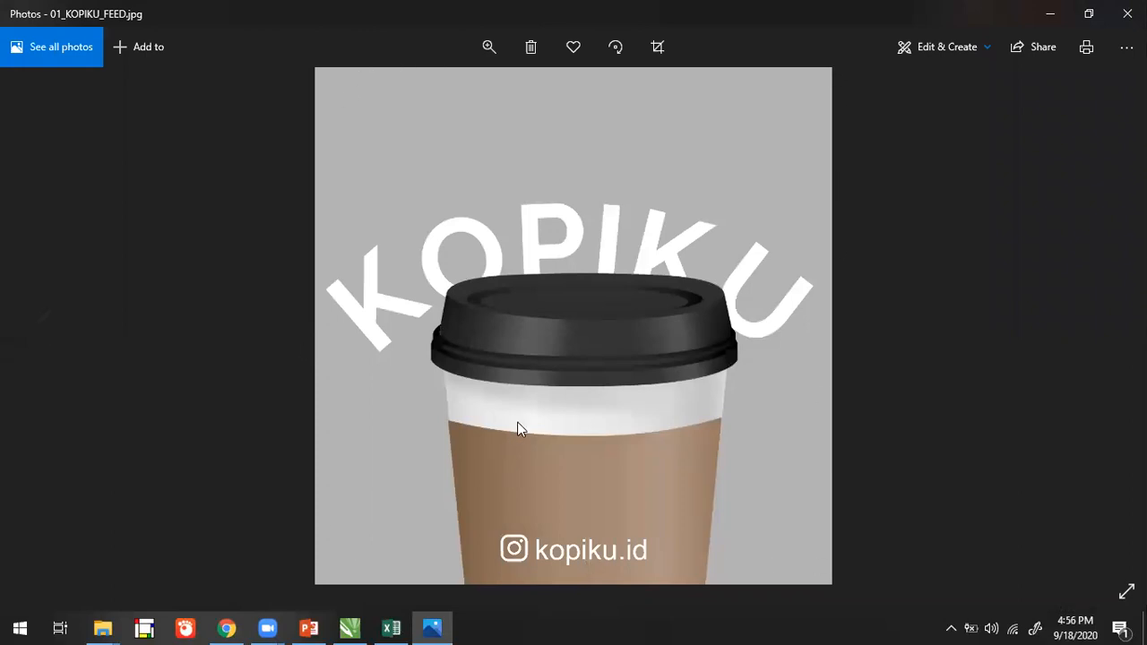
# Switch back to CorelDRAW and select the square poster, undoing its accidental move.
pyautogui.hotkey('alt', 'Tab')
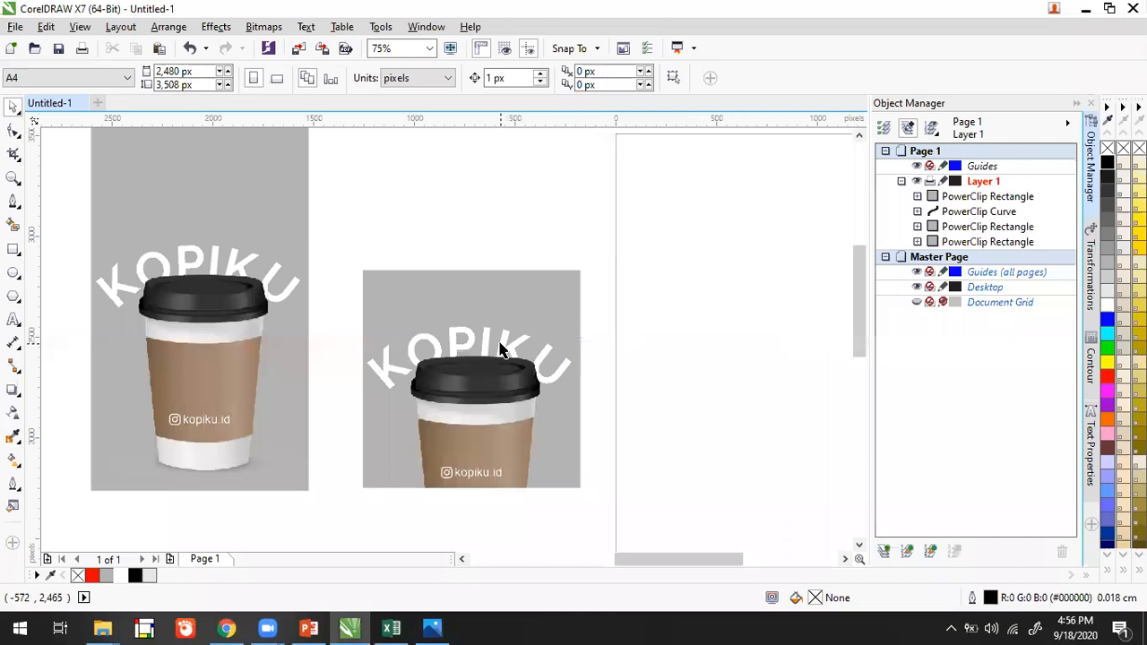
pyautogui.click(505, 336)
pyautogui.moveTo(486, 337); pyautogui.dragTo(573, 304)
pyautogui.hotkey('ctrl', 'z')
pyautogui.moveTo(669, 204); pyautogui.dragTo(334, 518)
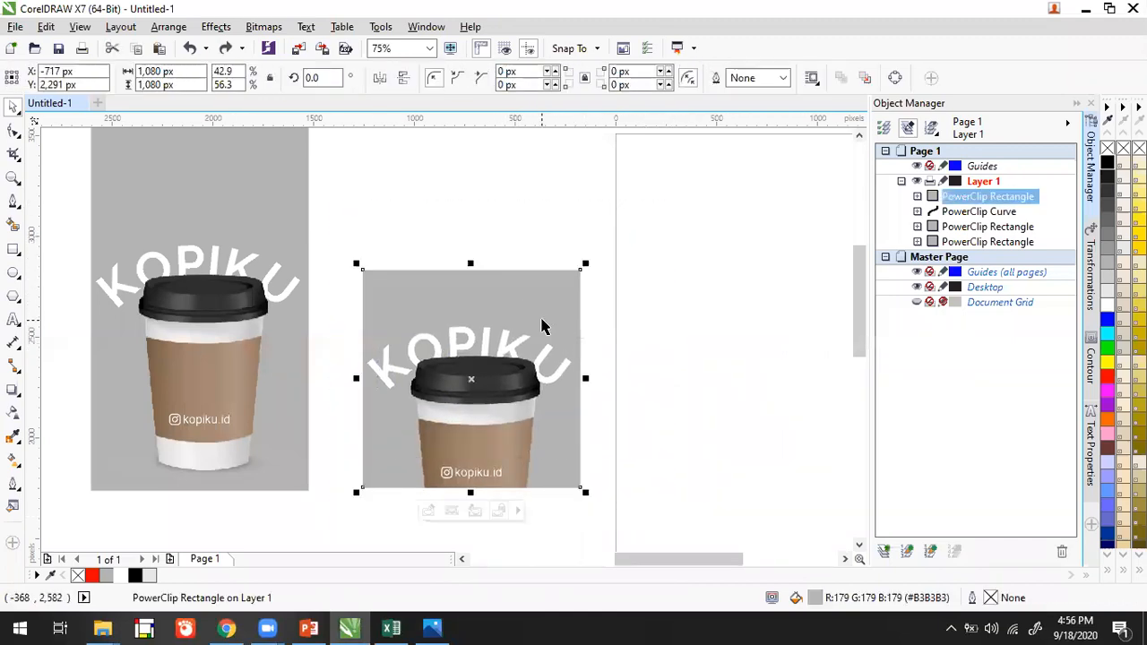
# Export the selected square poster to the Desktop as 01_KOPIKU_FEED_with bleeds.jpg, leaving the default 1,081 px dimensions.
pyautogui.hotkey('ctrl', 'e')
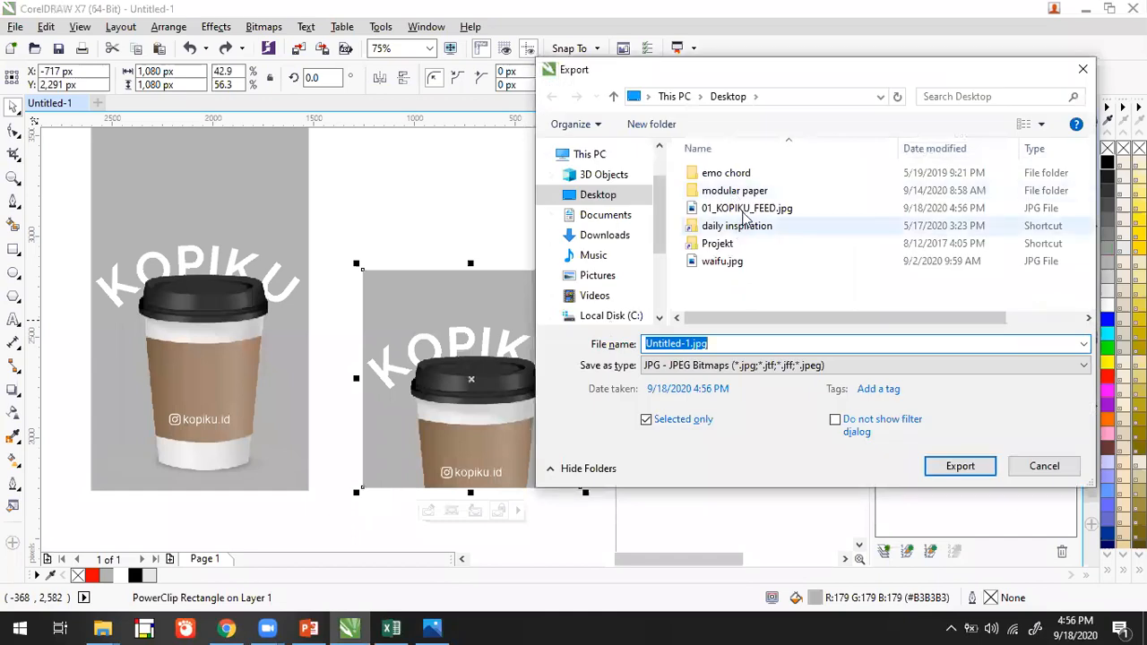
pyautogui.click(744, 208)
pyautogui.click(722, 344)
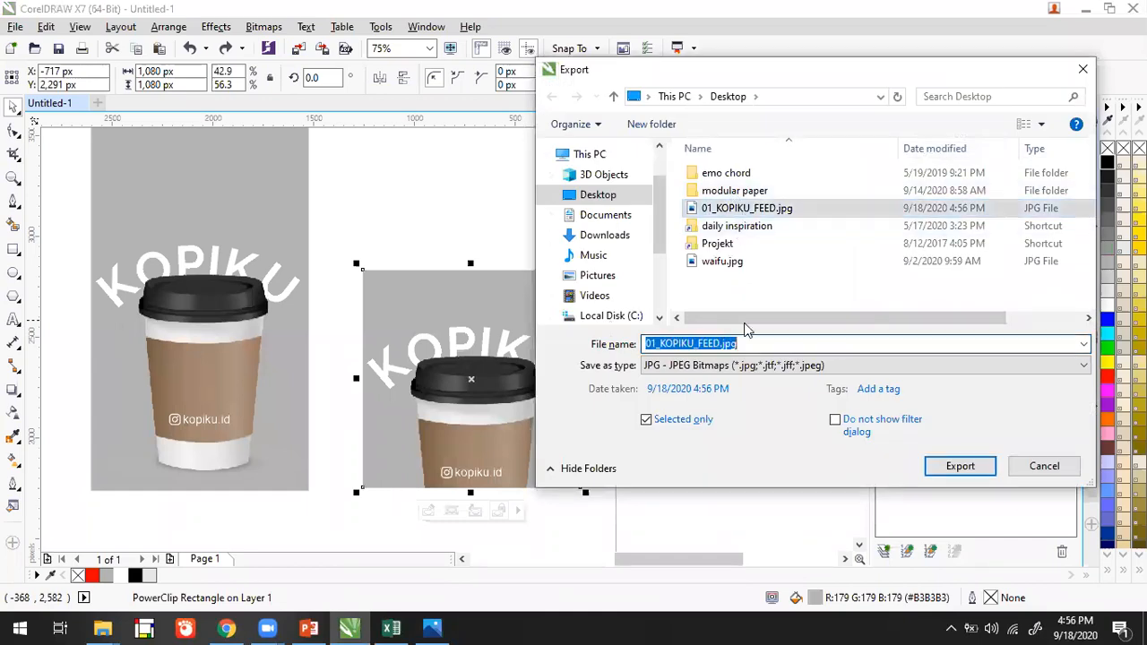
pyautogui.press('End')
pyautogui.press('Left')
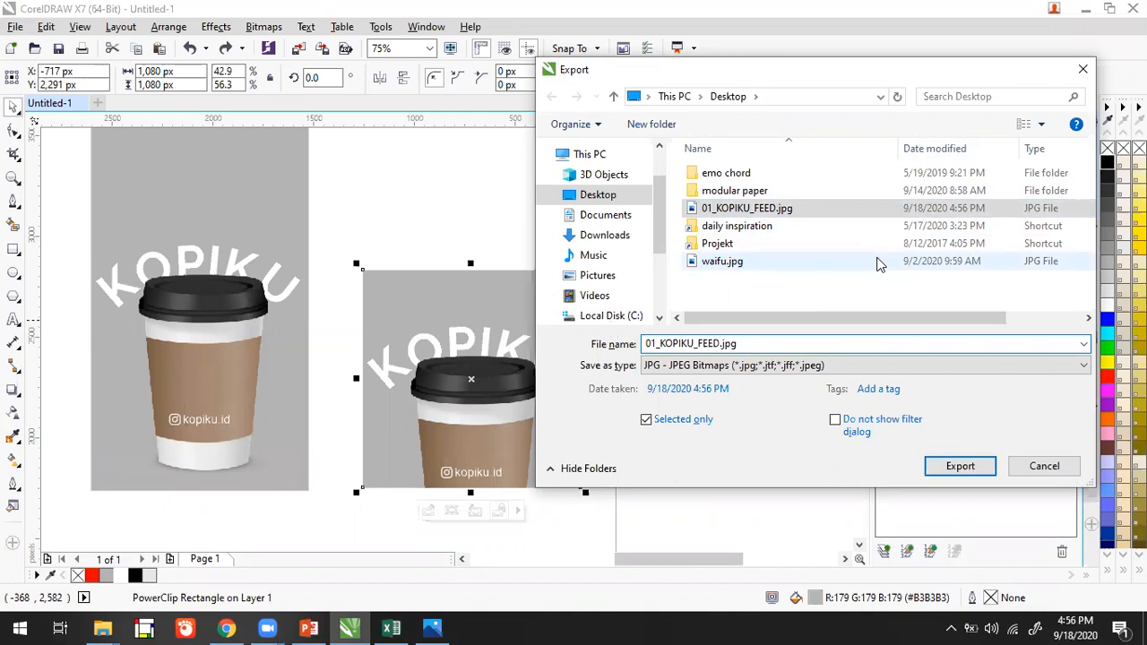
pyautogui.write('_bleed')
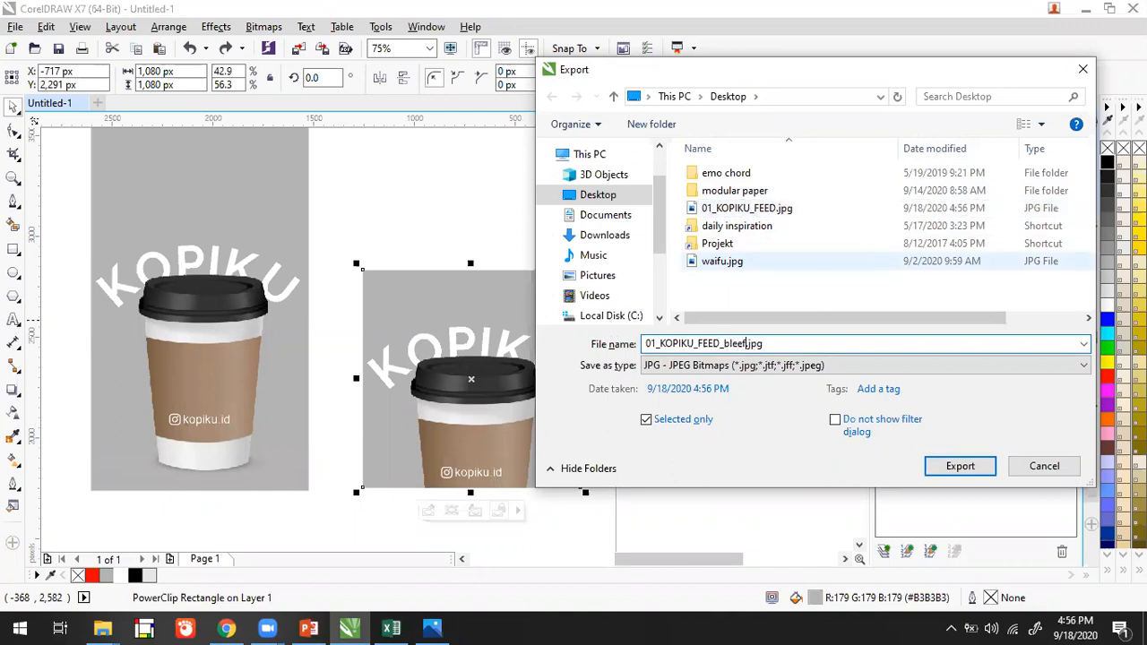
pyautogui.write('s')
pyautogui.write('with')
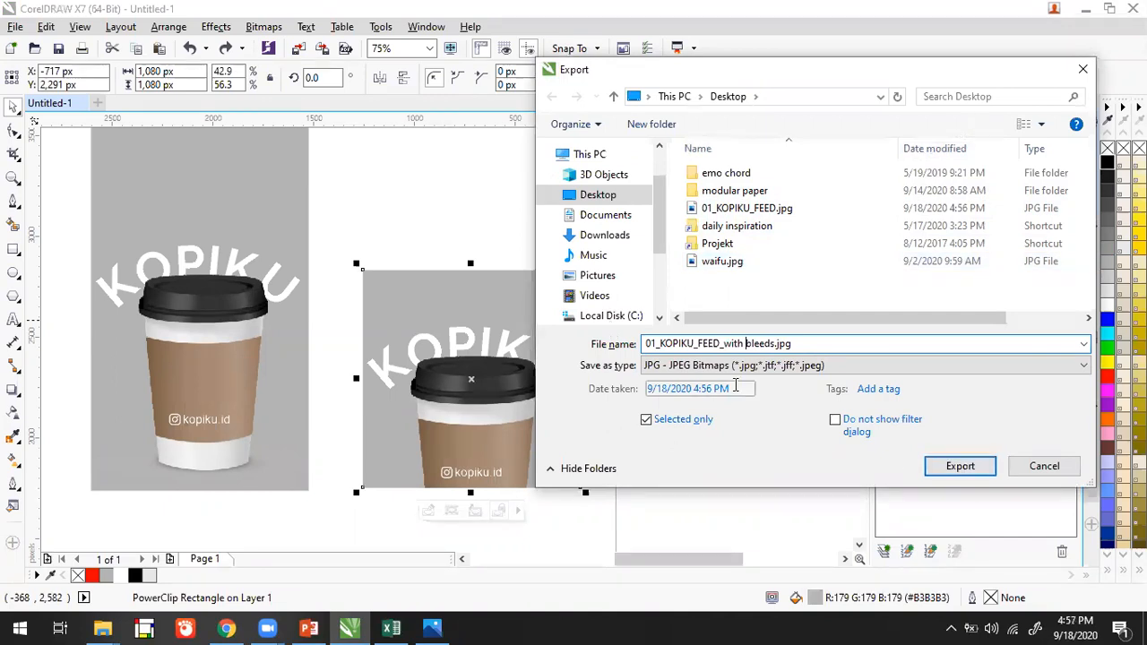
pyautogui.click(957, 466)
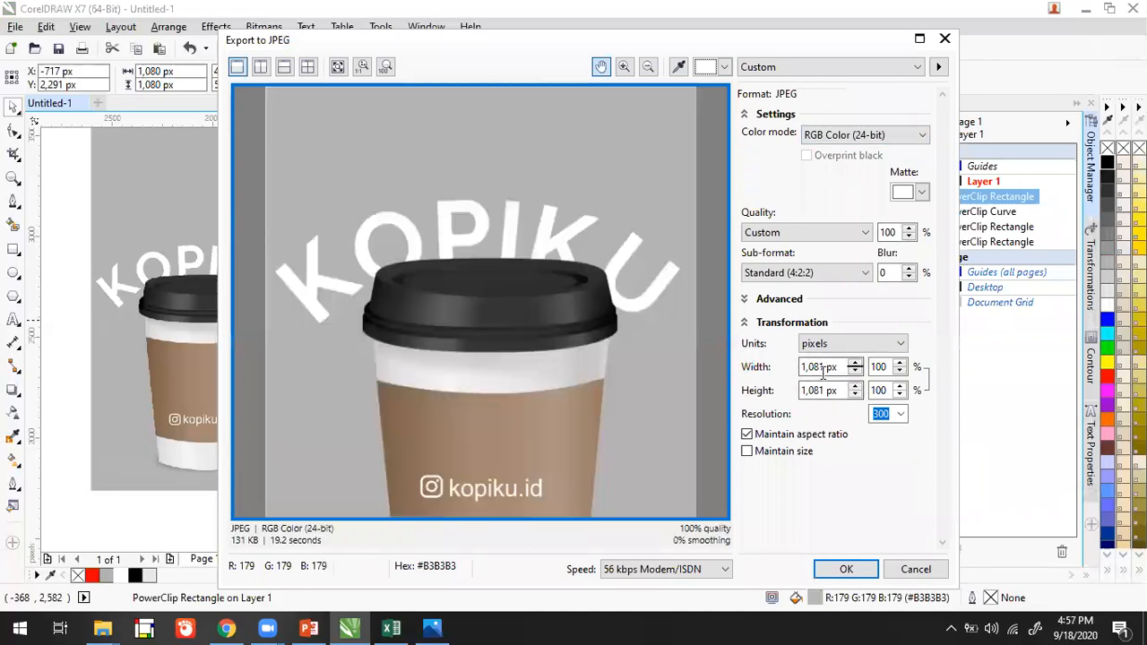
pyautogui.click(846, 569)
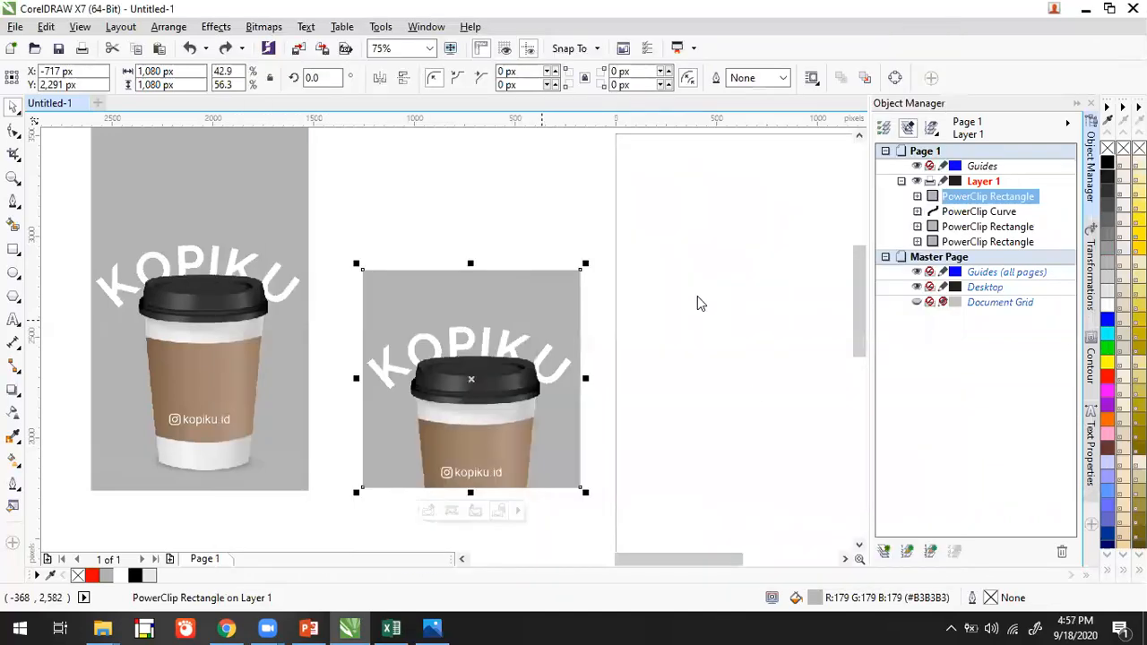
# Open both exported feed JPEGs from the desktop in Photos and switch between them to compare their edges.
pyautogui.click(700, 271)
pyautogui.click(1085, 9)
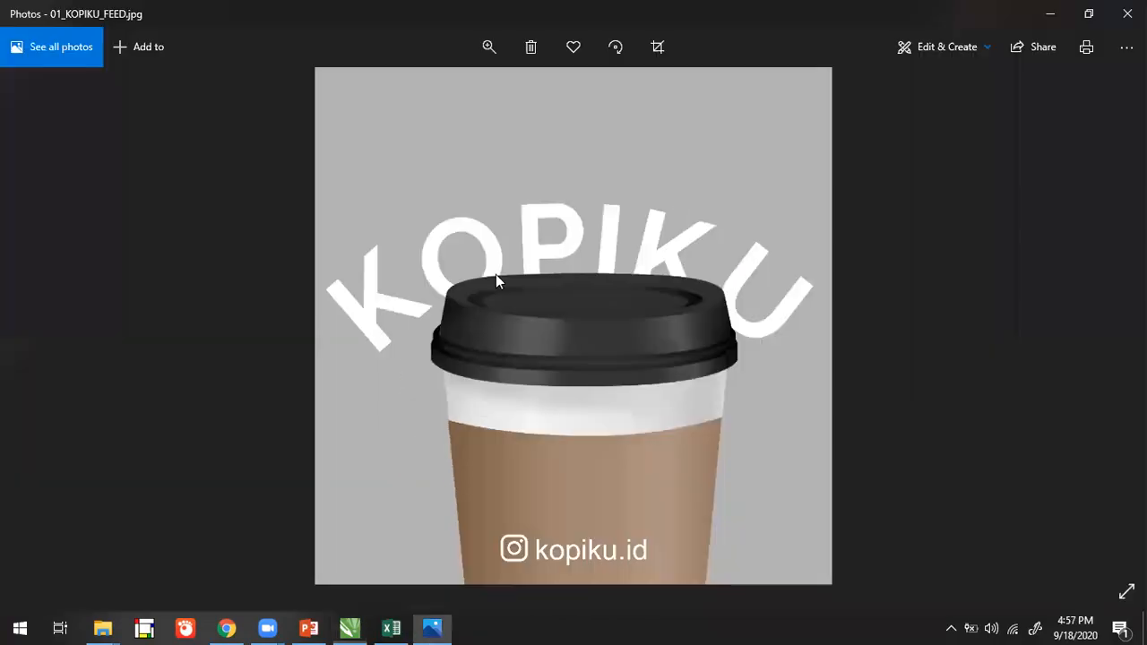
pyautogui.click(1128, 13)
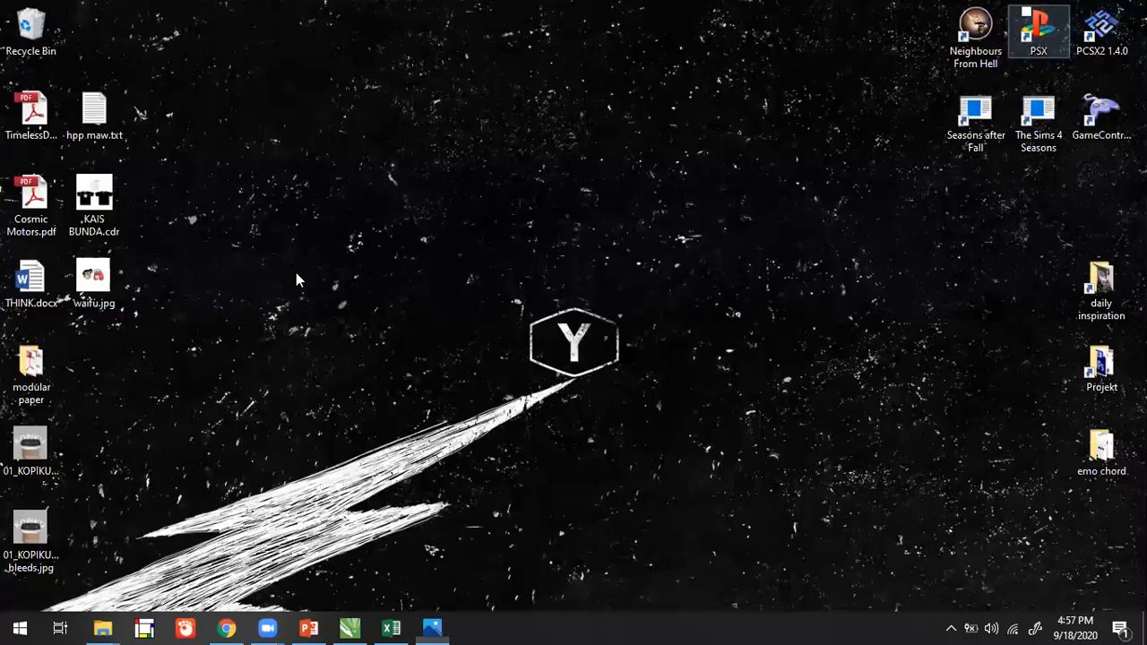
pyautogui.moveTo(130, 428); pyautogui.dragTo(6, 574)
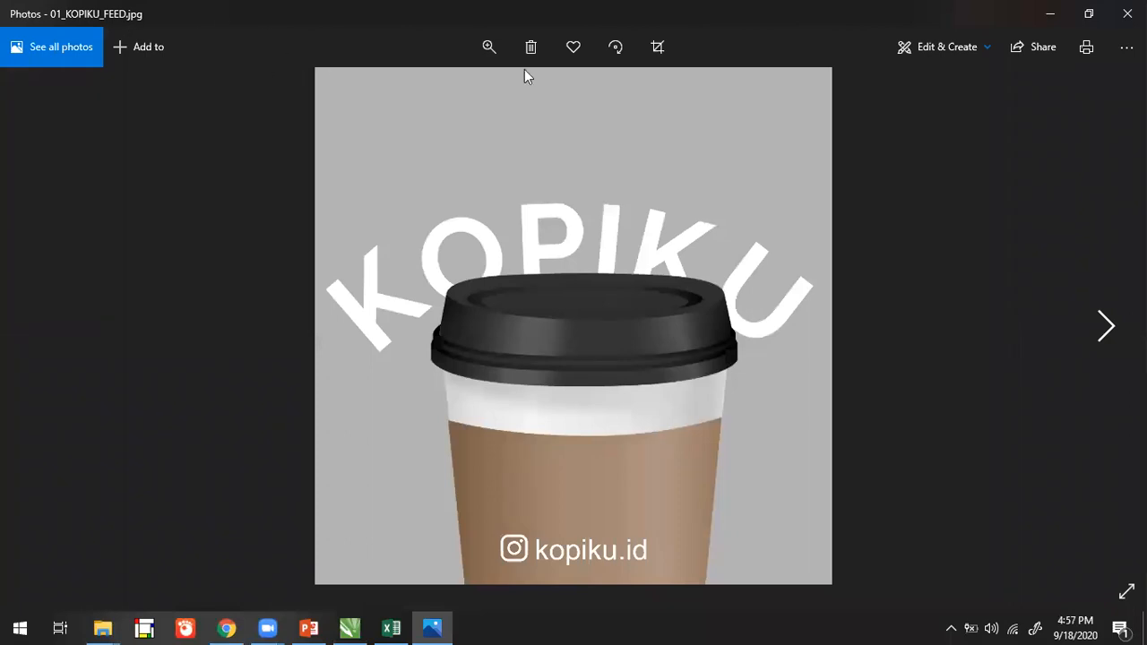
pyautogui.click(1104, 326)
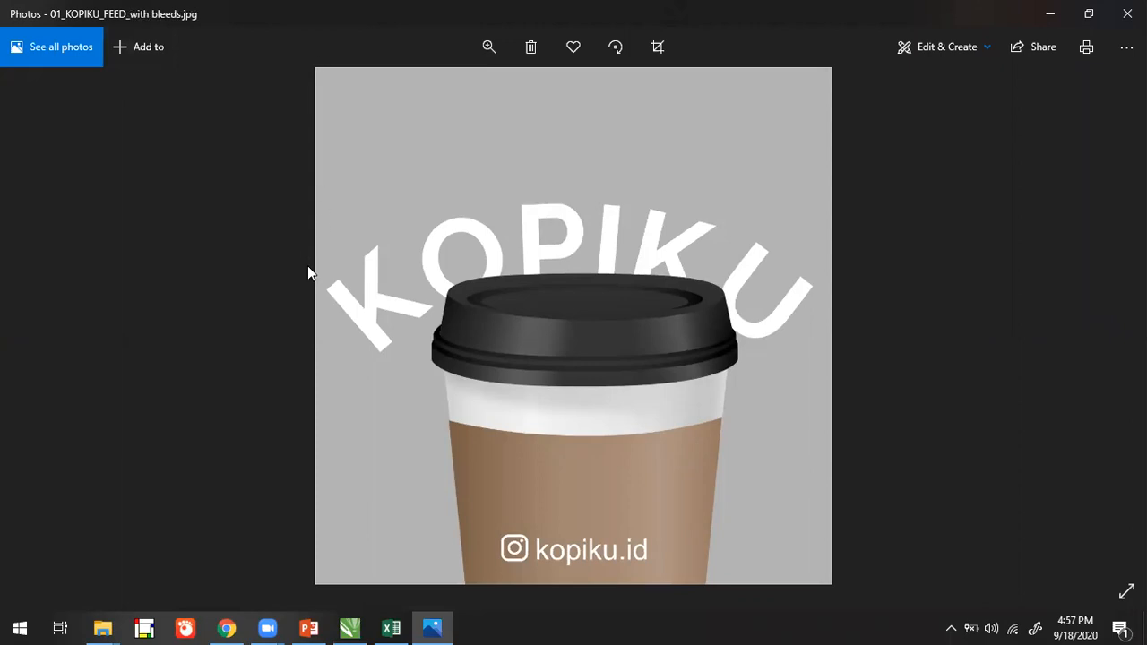
pyautogui.click(40, 329)
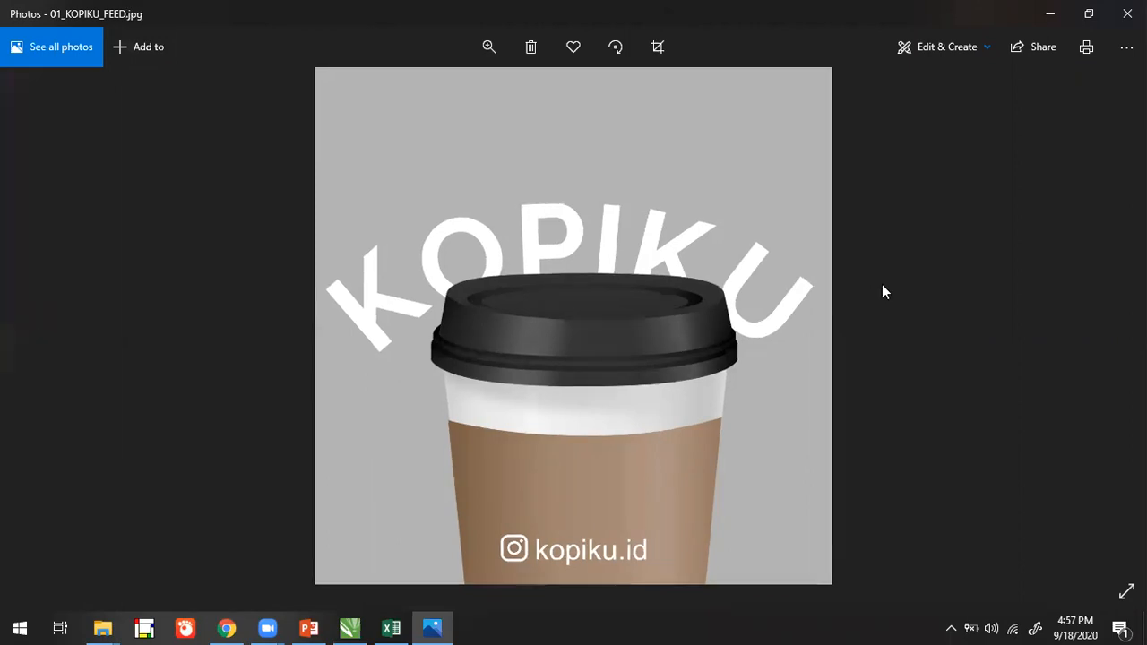
pyautogui.click(1104, 326)
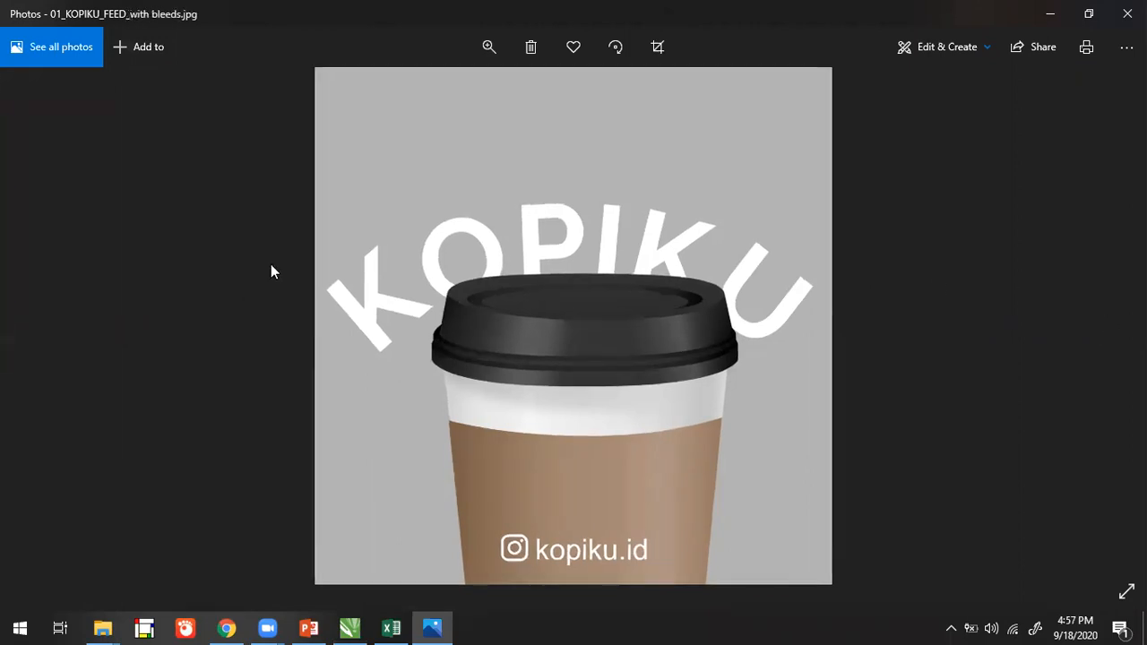
# Examine the edge of 01_KOPIKU_FEED_with bleeds.jpg up close beside the letter K.
pyautogui.doubleClick(318, 278)
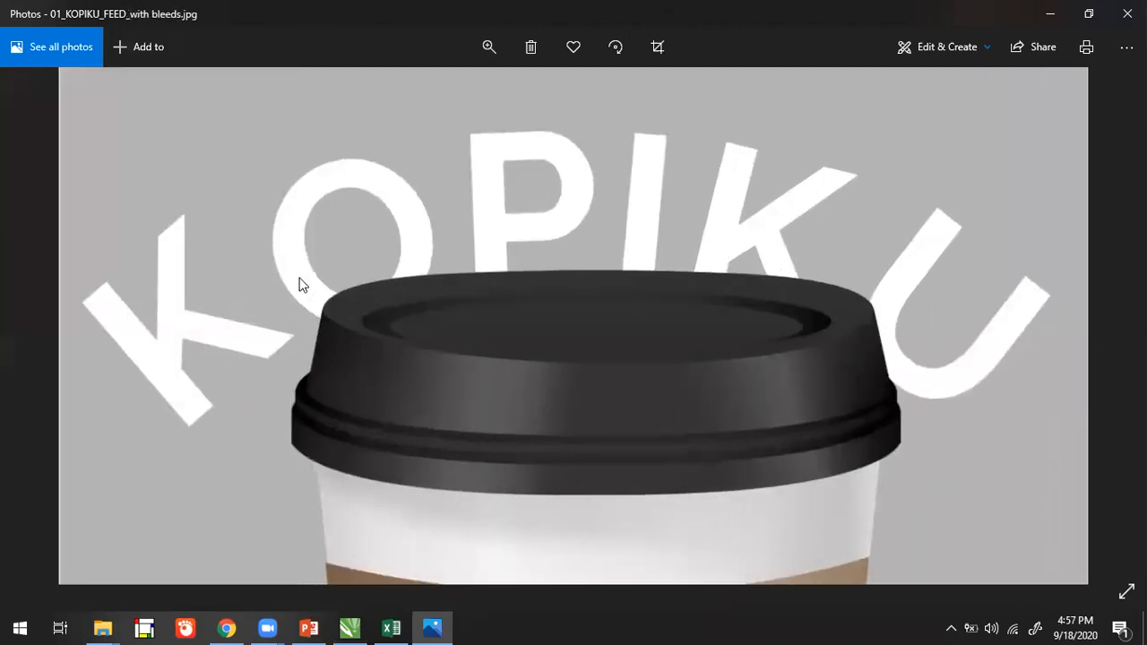
pyautogui.moveTo(297, 278); pyautogui.dragTo(371, 312)
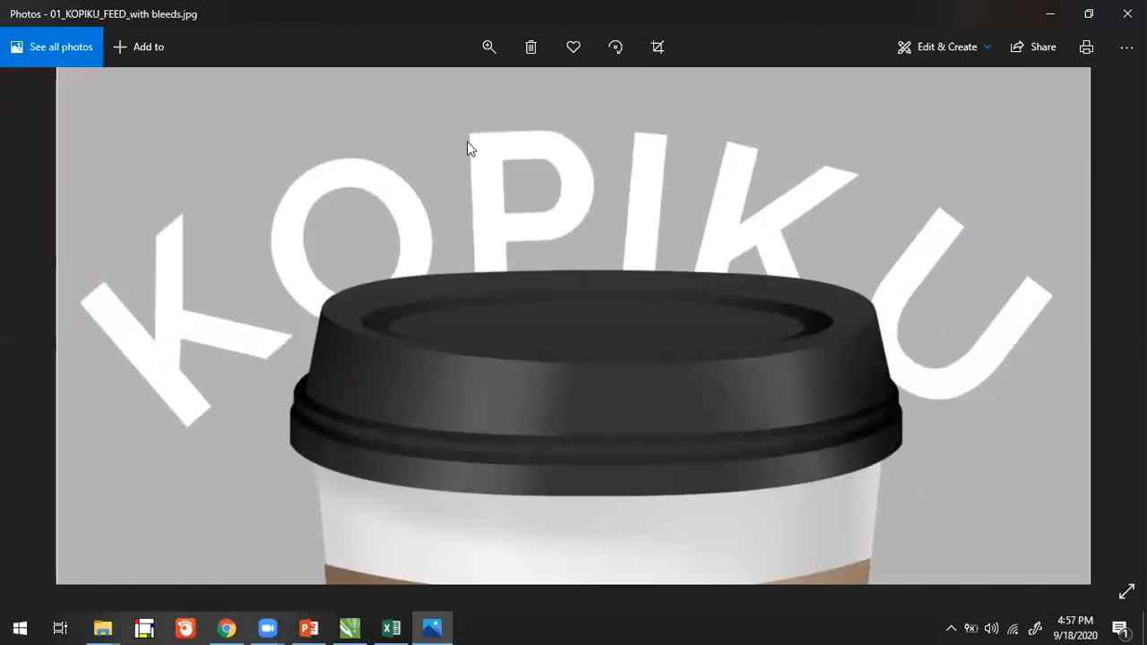
pyautogui.hotkey('ctrl', '+')
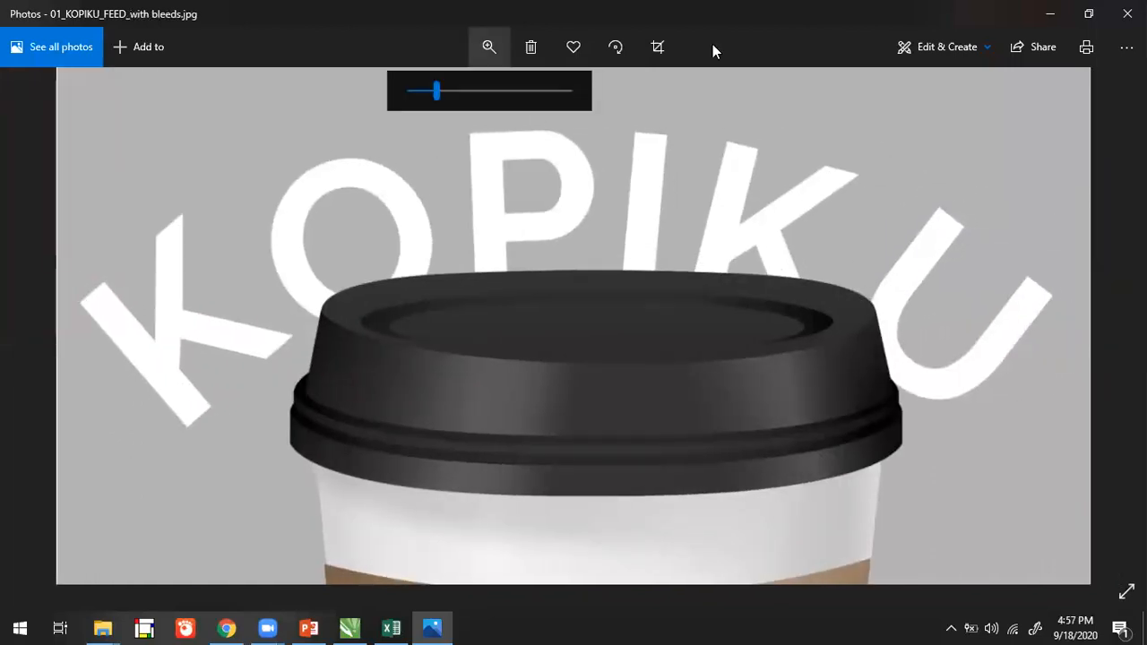
pyautogui.click(503, 90)
pyautogui.moveTo(348, 203); pyautogui.dragTo(886, 300)
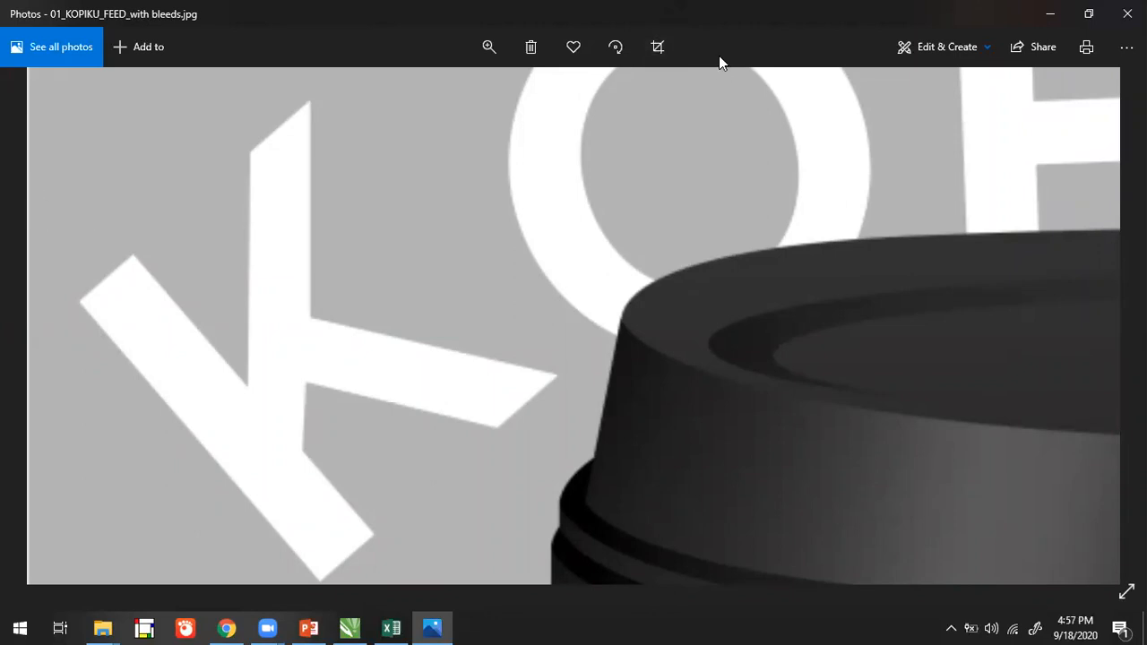
pyautogui.click(492, 55)
pyautogui.click(492, 54)
pyautogui.click(494, 46)
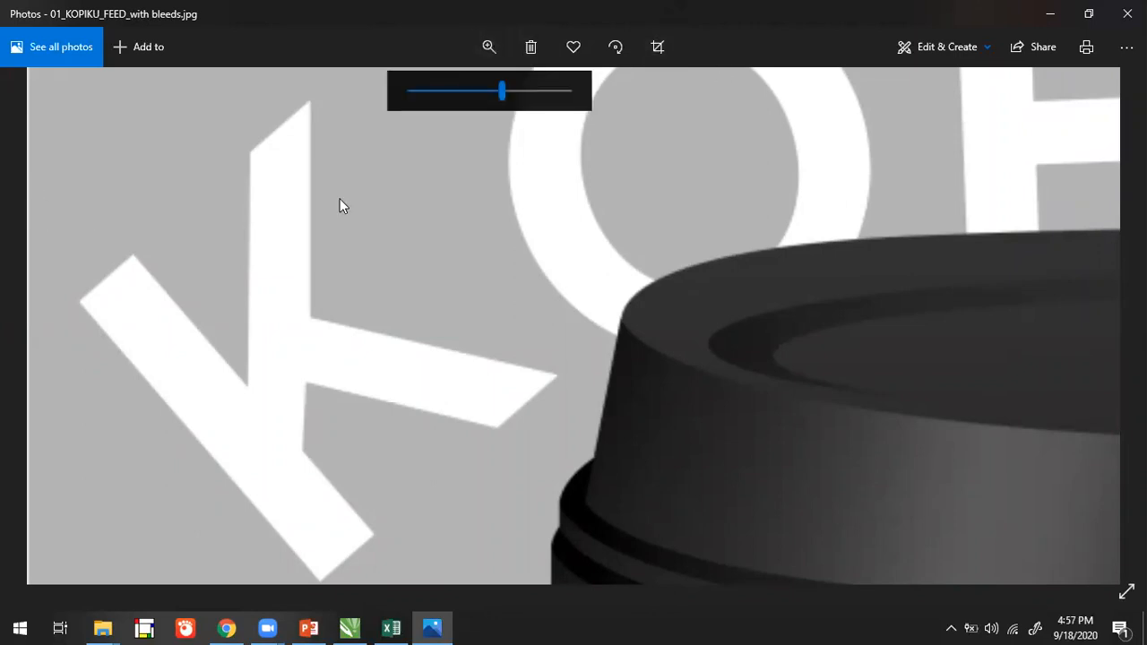
pyautogui.doubleClick(315, 250)
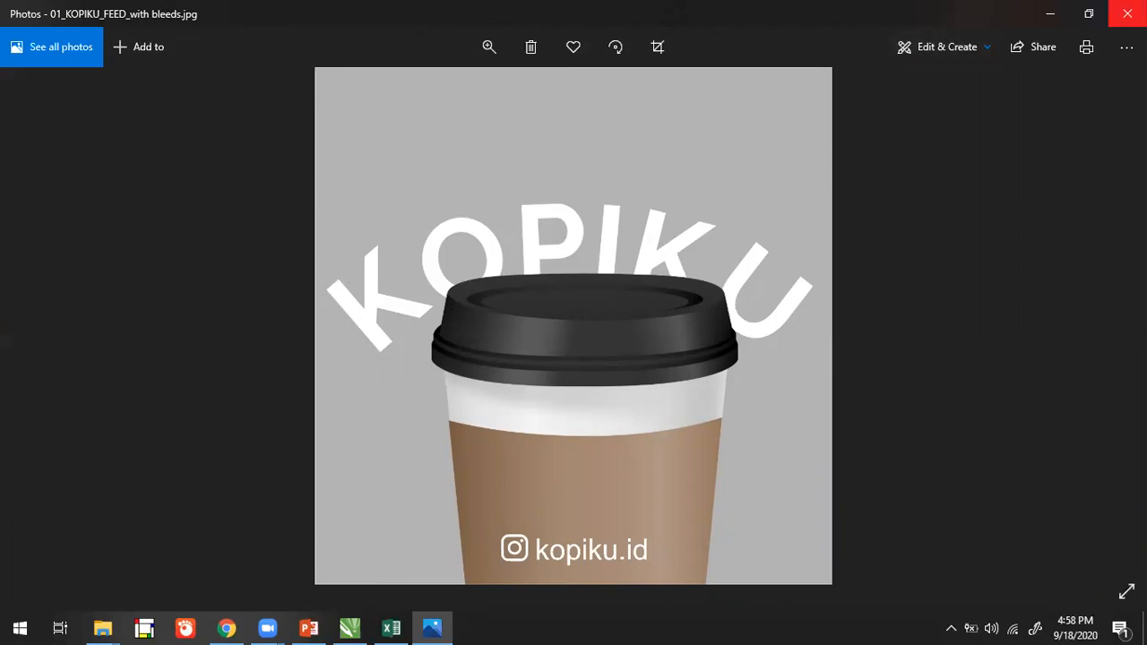
# Close Photos, switch back to CorelDRAW, and start exporting only the tall 1,080 by 1,920 px poster.
pyautogui.click(1127, 13)
pyautogui.click(349, 628)
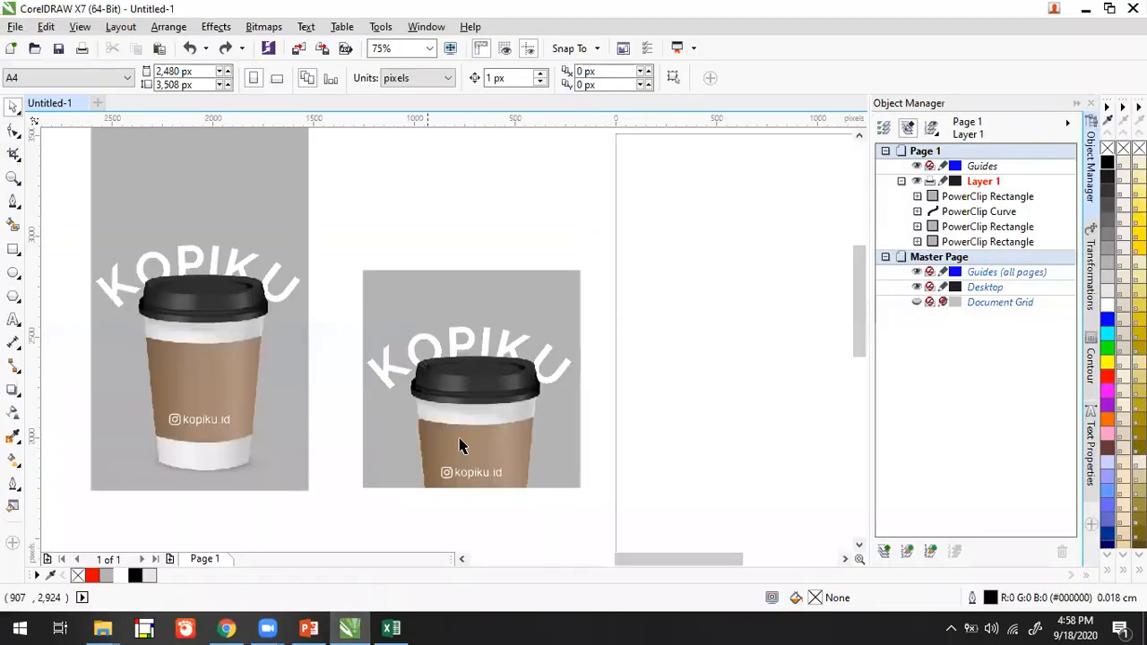
pyautogui.moveTo(330, 285); pyautogui.dragTo(520, 348)
pyautogui.moveTo(247, 155); pyautogui.dragTo(514, 535)
pyautogui.click(438, 248)
pyautogui.moveTo(495, 249); pyautogui.dragTo(453, 290)
pyautogui.moveTo(476, 149); pyautogui.dragTo(224, 529)
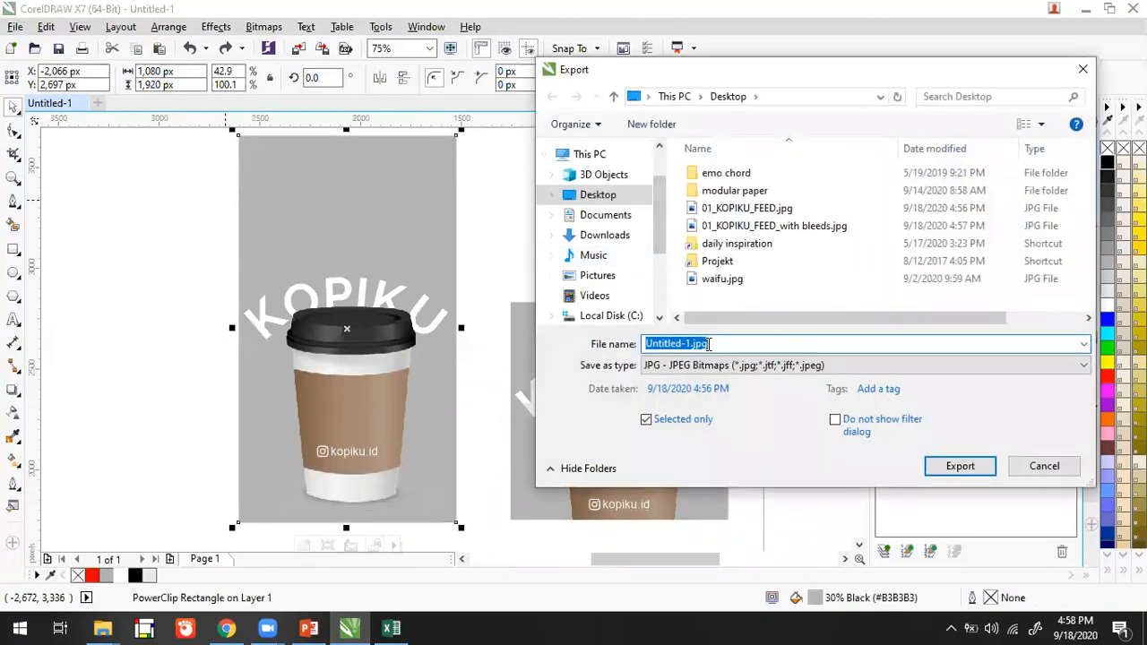
# Name the export file 01_KOPIKU_STORY.jpg, based on the existing feed file's name, and continue to the JPEG export settings.
pyautogui.click(744, 208)
pyautogui.click(708, 347)
pyautogui.doubleClick(708, 347)
pyautogui.click(709, 347)
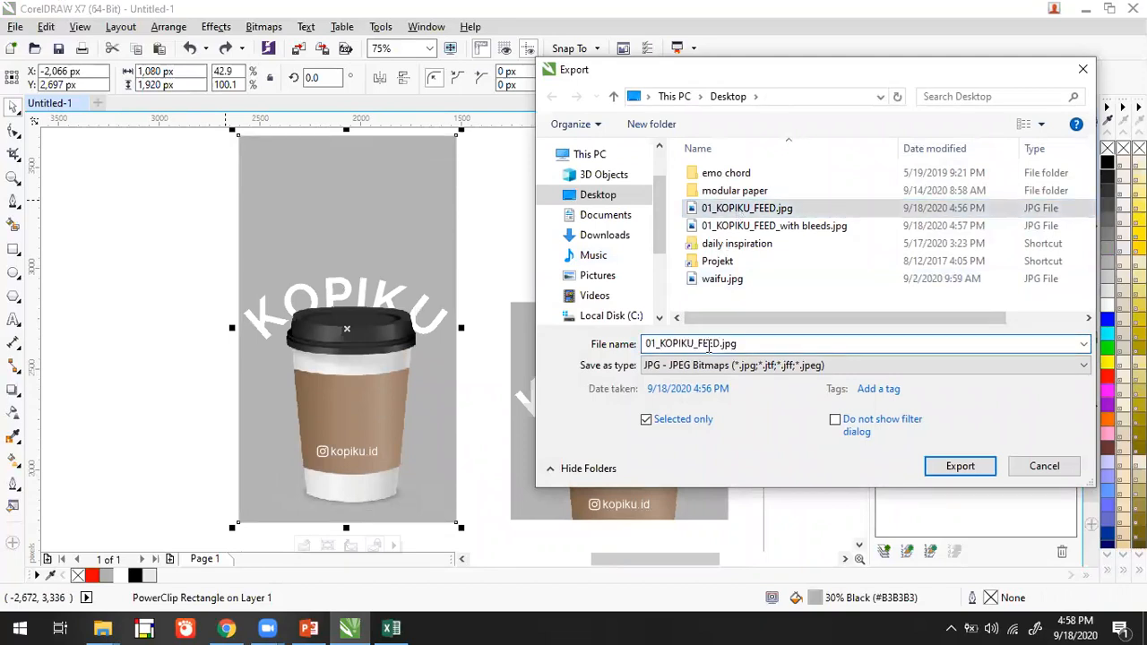
pyautogui.press('BackSpace')
pyautogui.press('BackSpace')
pyautogui.press('BackSpace')
pyautogui.press('BackSpace')
pyautogui.write('STORY')
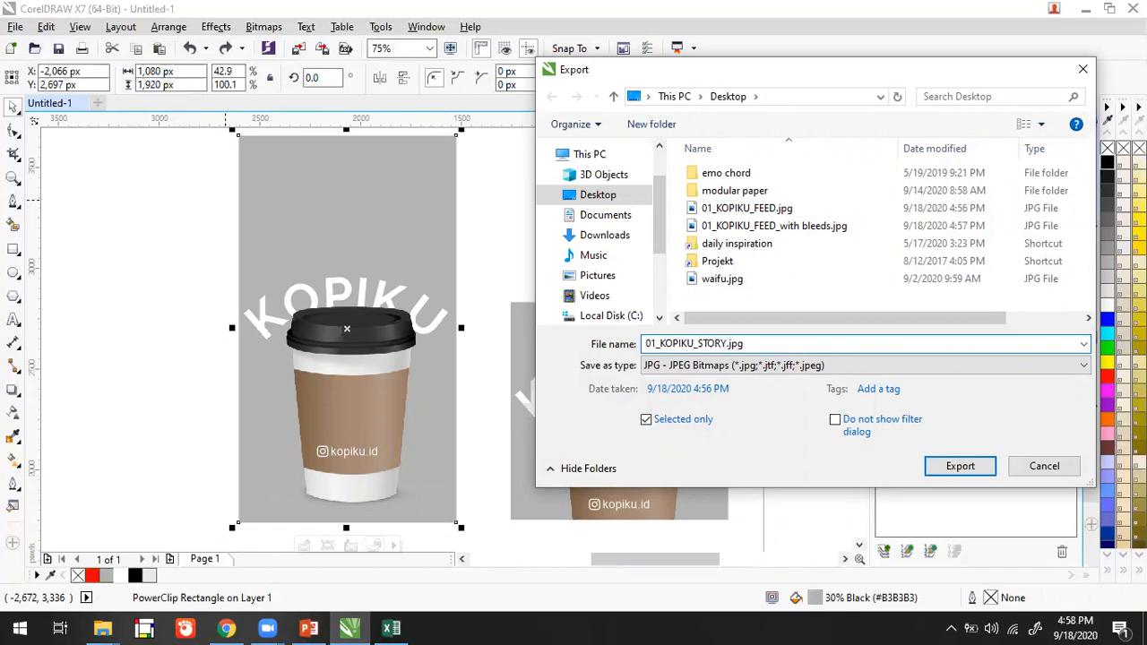
pyautogui.press('Return')
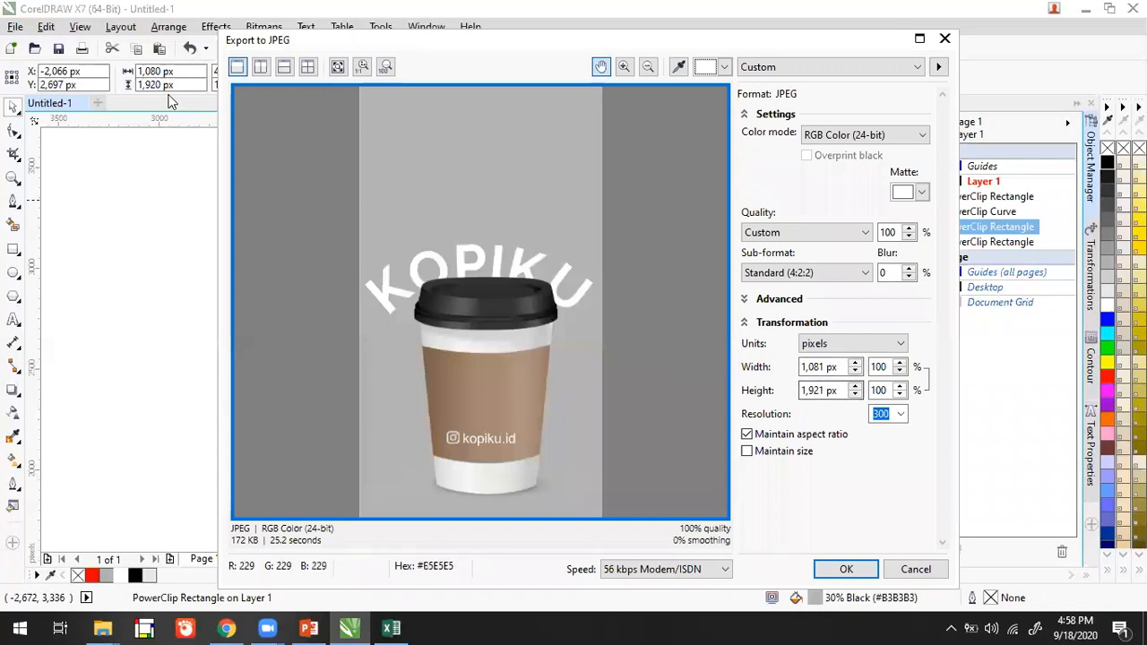
# Set the JPEG export size to 1,080 px wide and 1,920 px high, finish the story export, and deselect the poster.
pyautogui.click(825, 367)
pyautogui.press('BackSpace')
pyautogui.write('0')
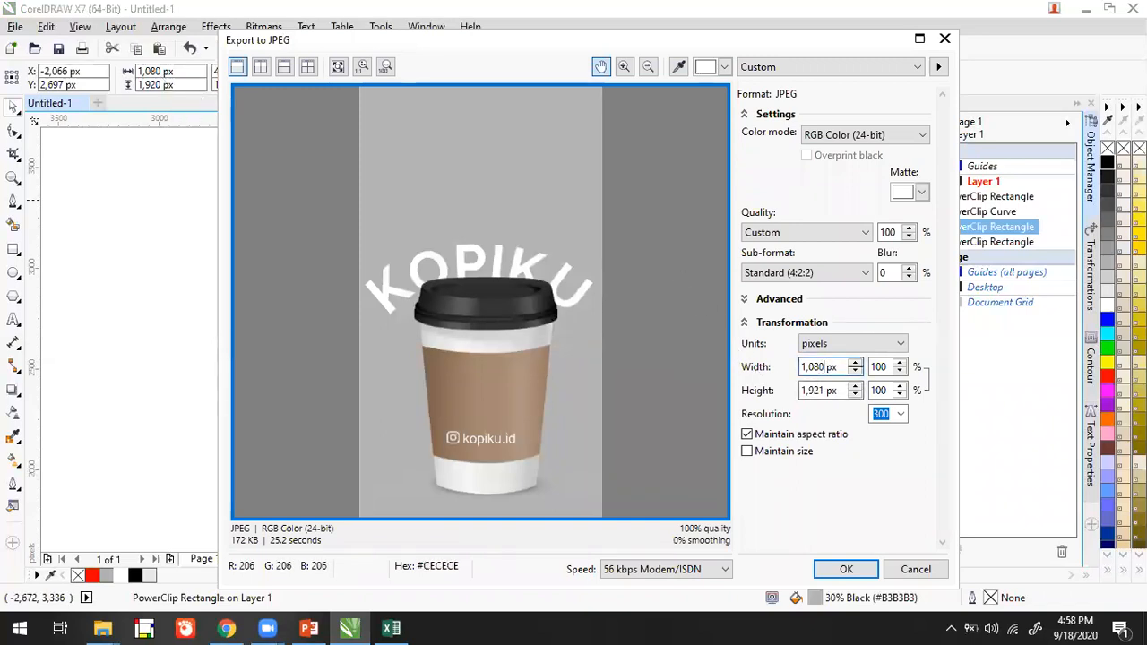
pyautogui.click(828, 389)
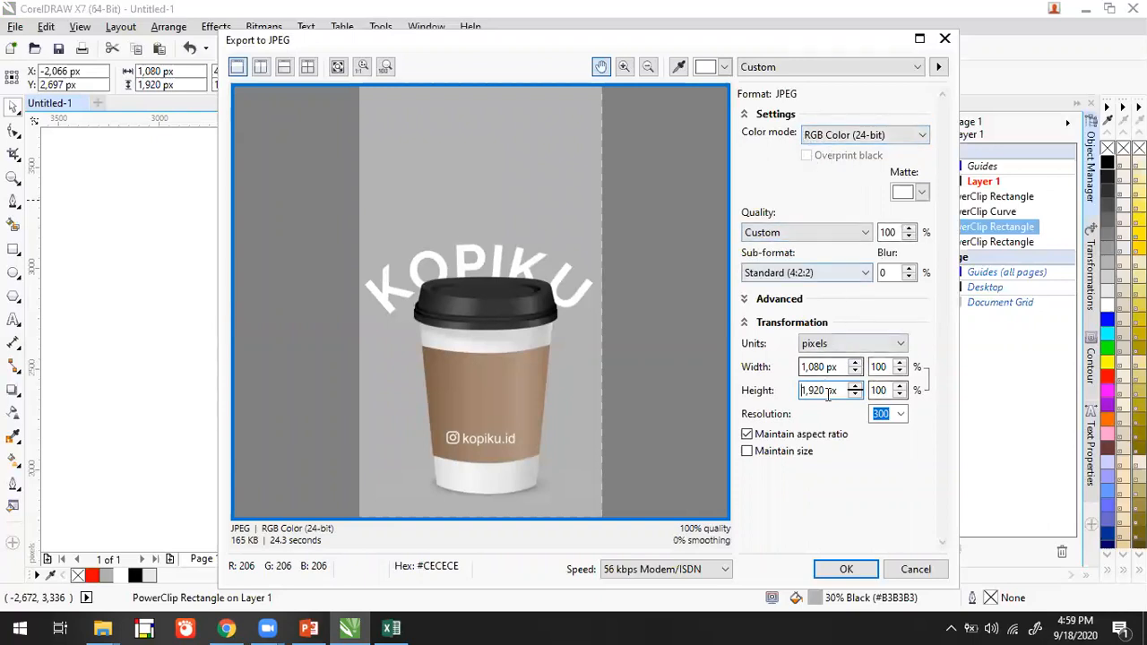
pyautogui.click(846, 572)
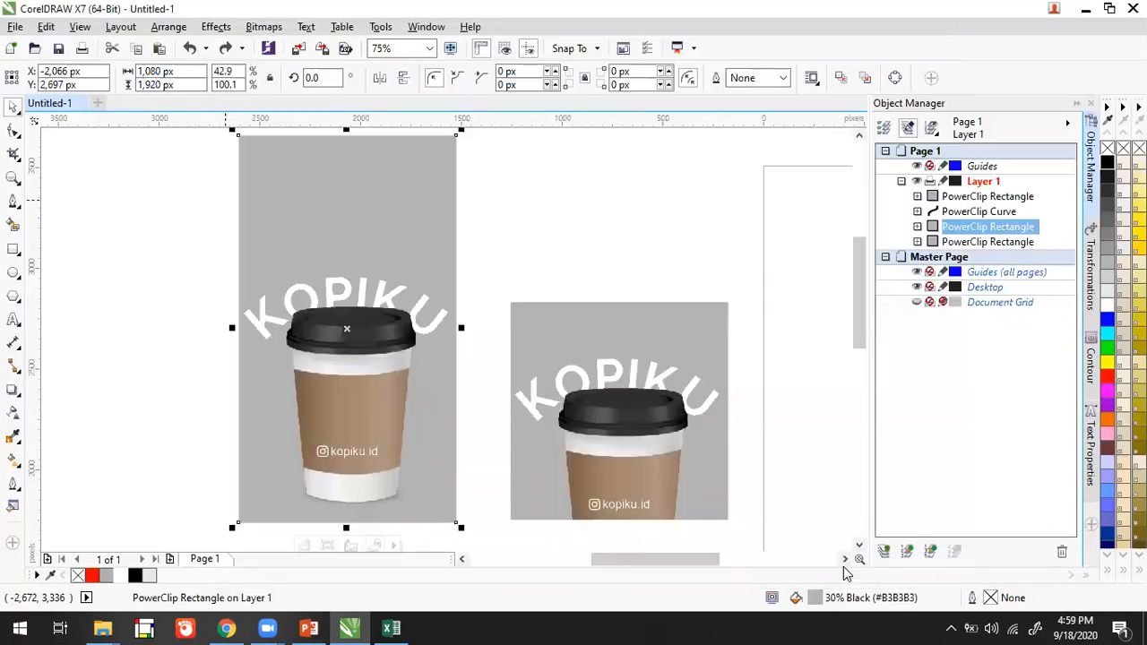
pyautogui.click(478, 227)
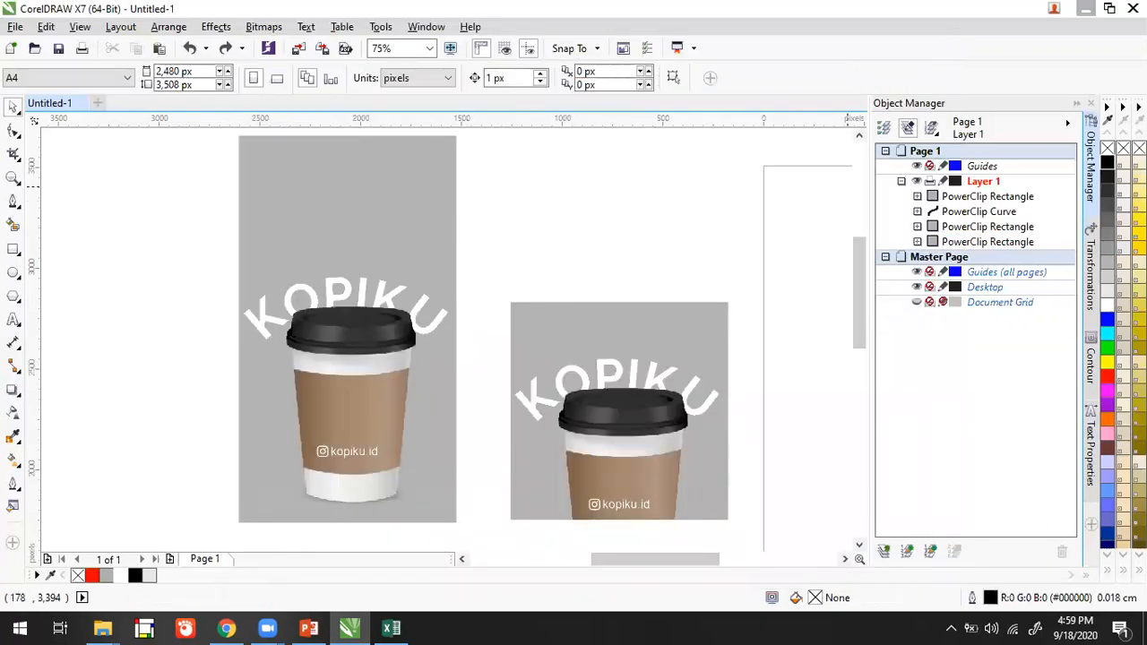
# Switch to the desktop, open the exported story and feed JPEGs together in Photos, and view both images.
pyautogui.click(1086, 8)
pyautogui.moveTo(208, 319); pyautogui.dragTo(139, 473)
pyautogui.moveTo(207, 421); pyautogui.dragTo(50, 475)
pyautogui.moveTo(187, 422); pyautogui.dragTo(16, 488)
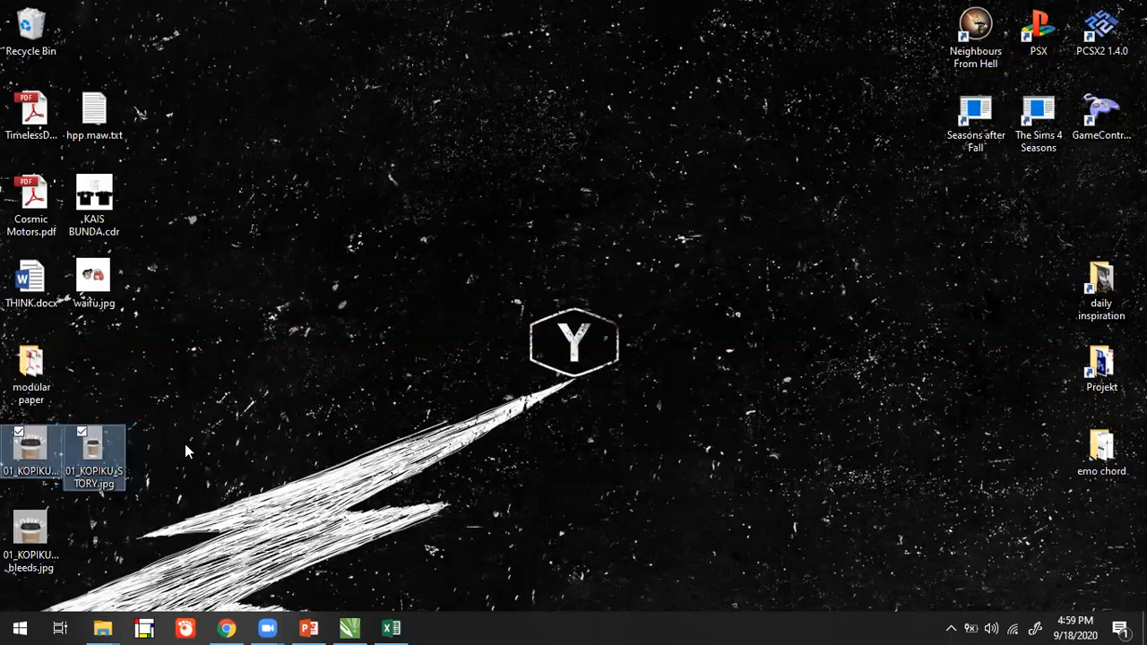
pyautogui.press('Return')
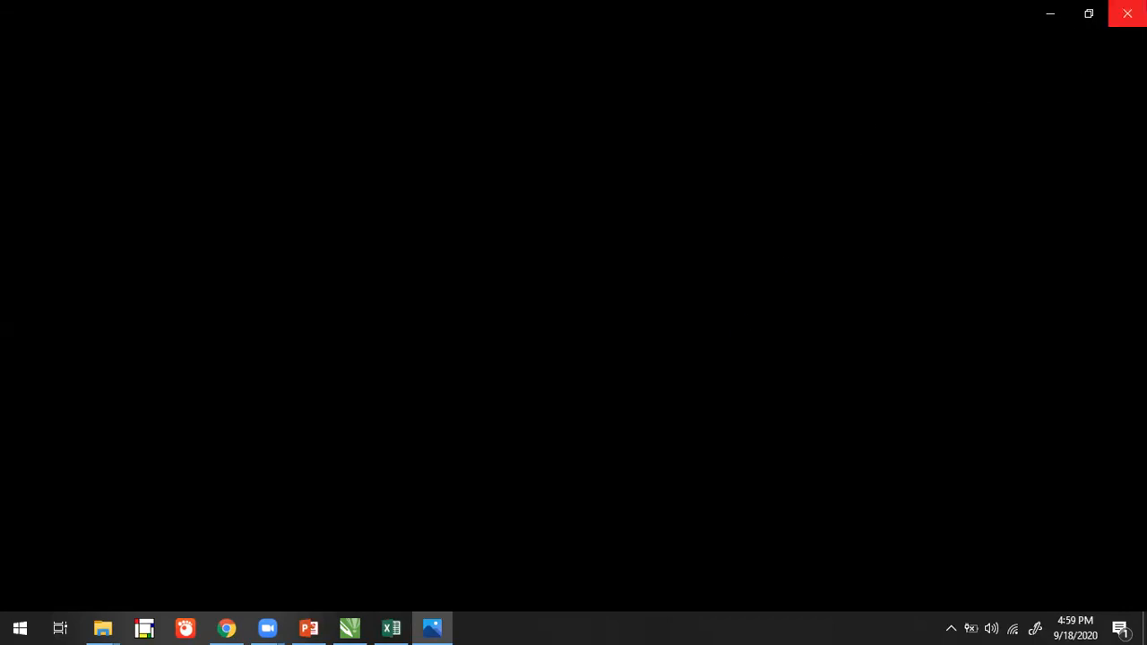
pyautogui.click(1127, 13)
pyautogui.moveTo(204, 459); pyautogui.dragTo(139, 428)
pyautogui.moveTo(218, 427); pyautogui.dragTo(18, 464)
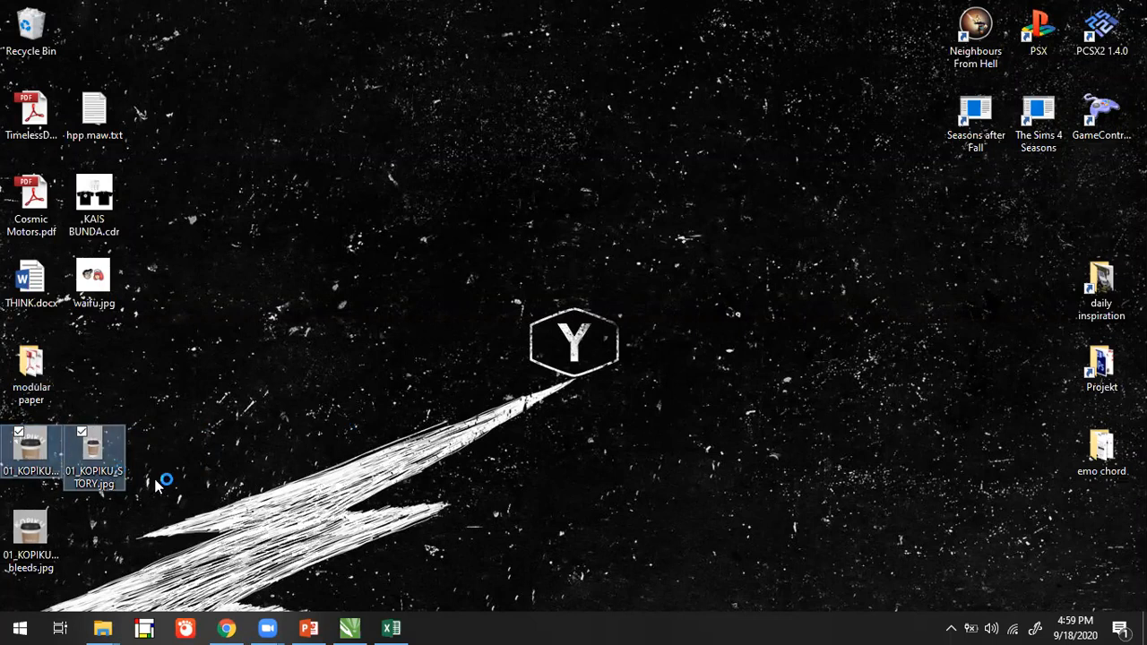
pyautogui.doubleClick(36, 457)
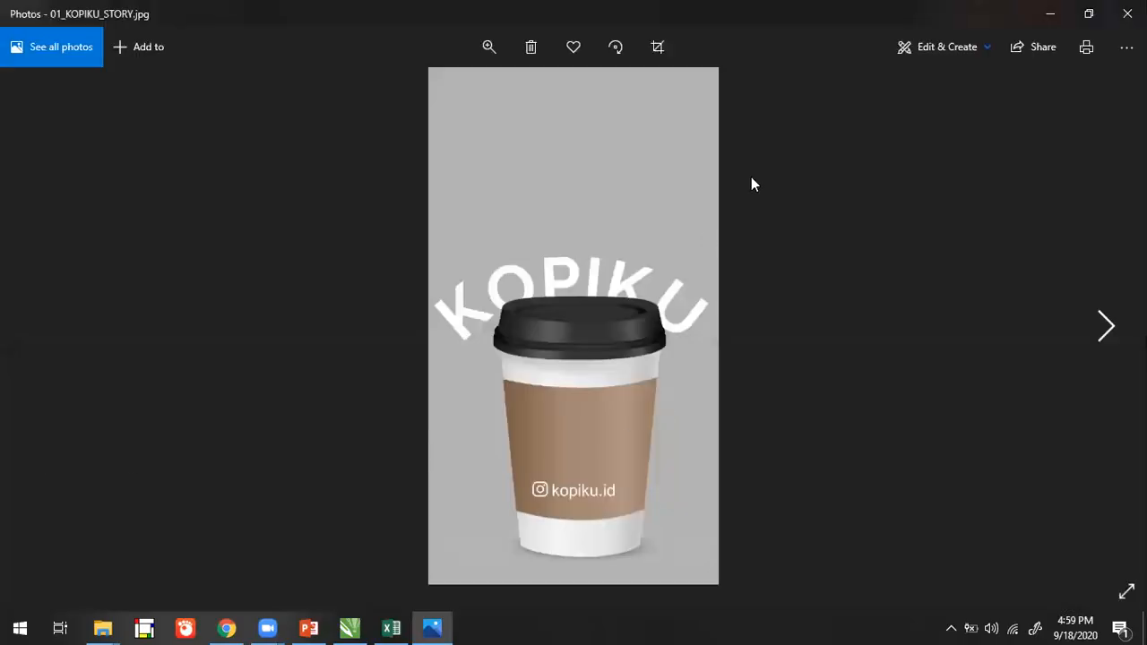
pyautogui.click(1104, 324)
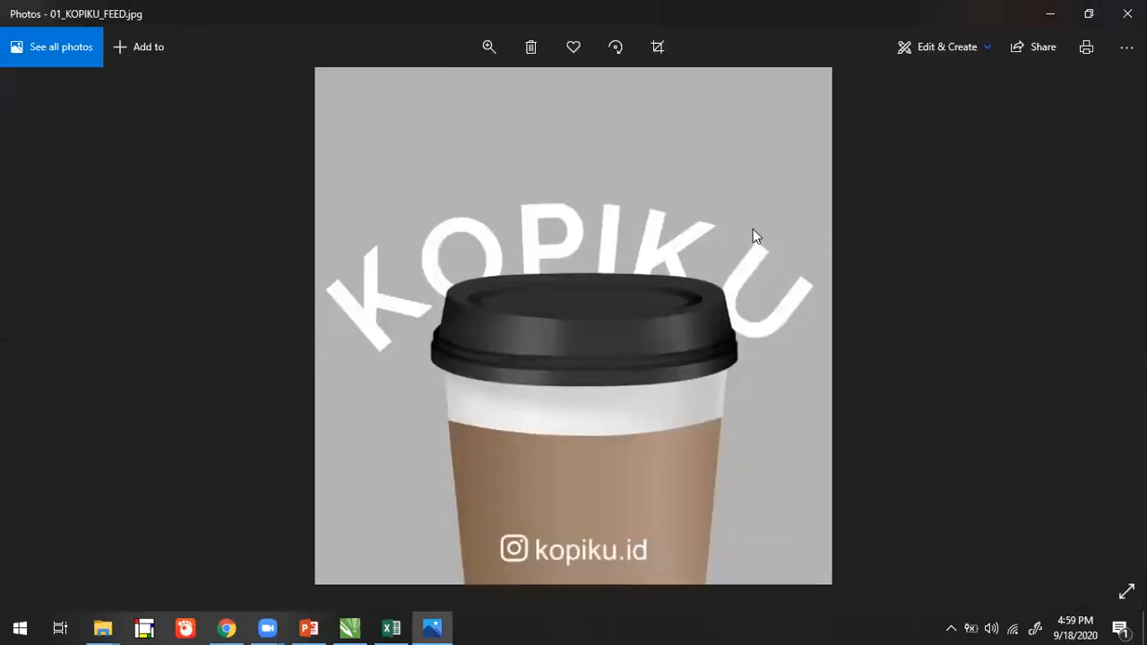
# Switch back to CorelDRAW and look over the tall story poster and the square feed poster, selecting each in turn.
pyautogui.hotkey('alt', 'Tab')
pyautogui.hotkey('alt', 'Tab')
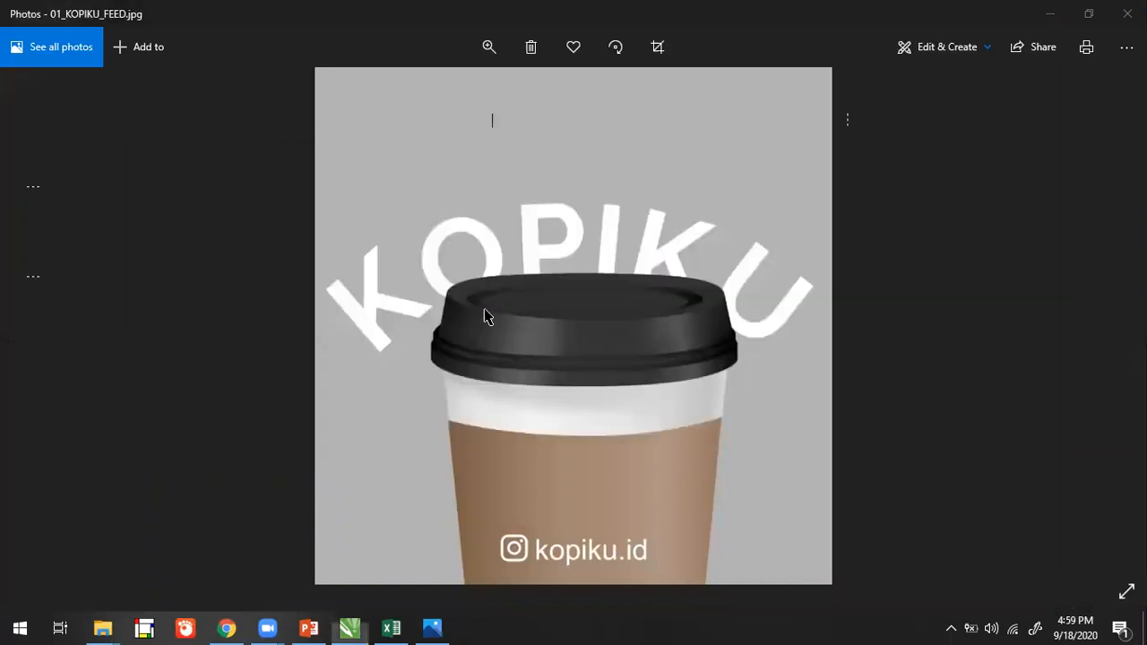
pyautogui.moveTo(540, 307); pyautogui.dragTo(465, 343)
pyautogui.scroll(-2, 423, 287)
pyautogui.moveTo(260, 200); pyautogui.dragTo(440, 440)
pyautogui.click(374, 261)
pyautogui.click(530, 320)
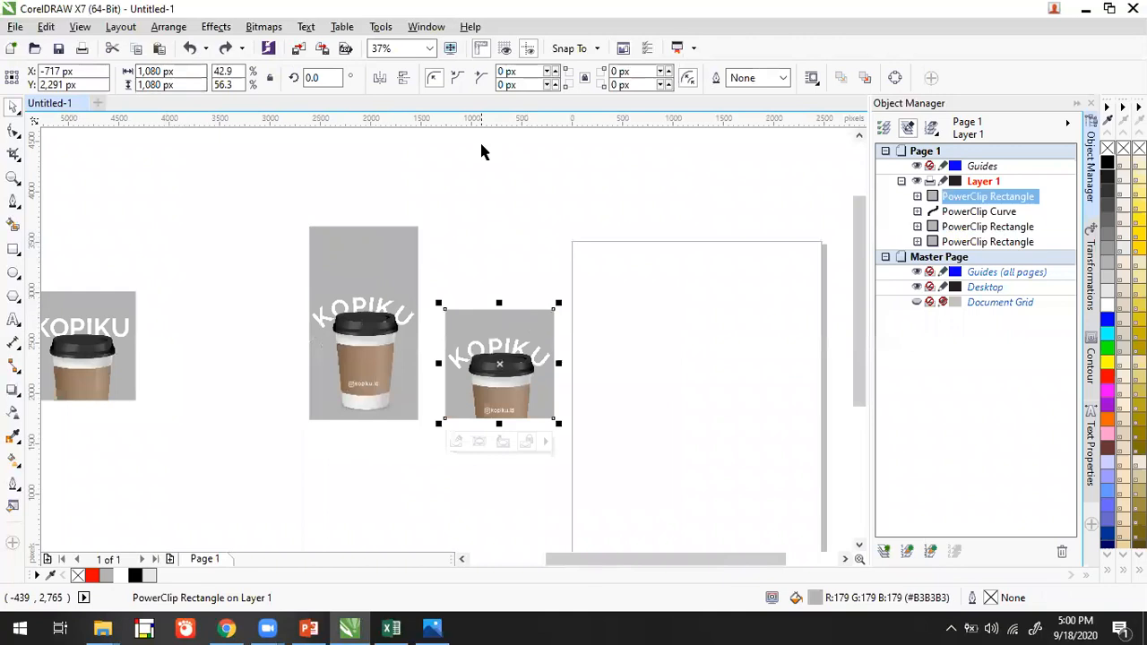
pyautogui.click(480, 151)
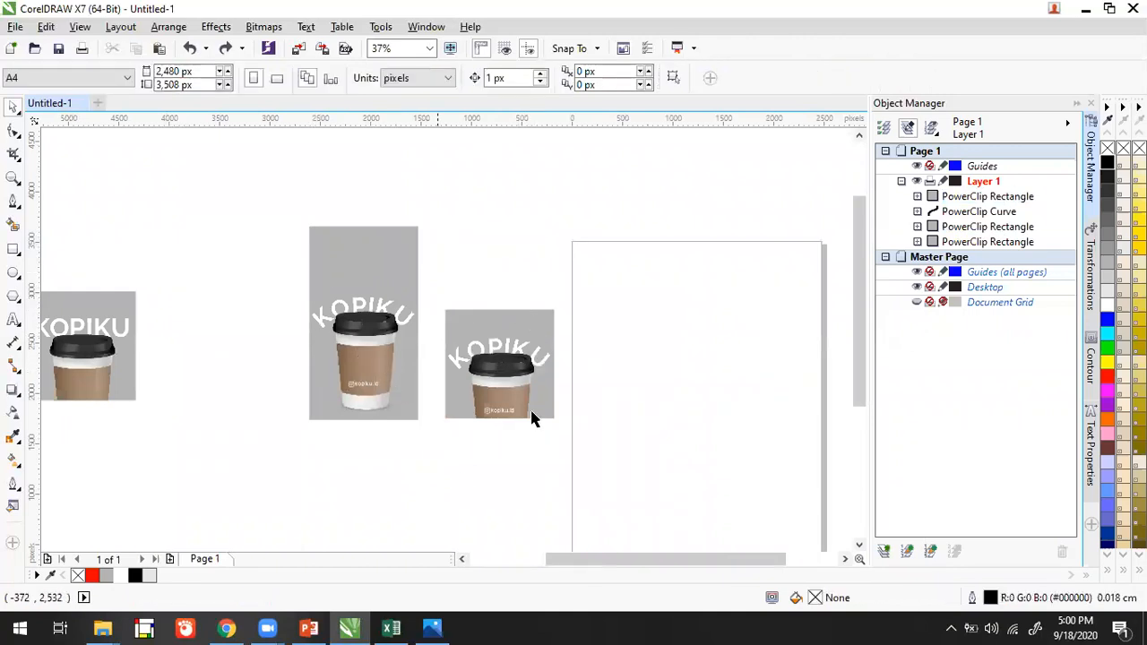
pyautogui.scroll(2, 475, 383)
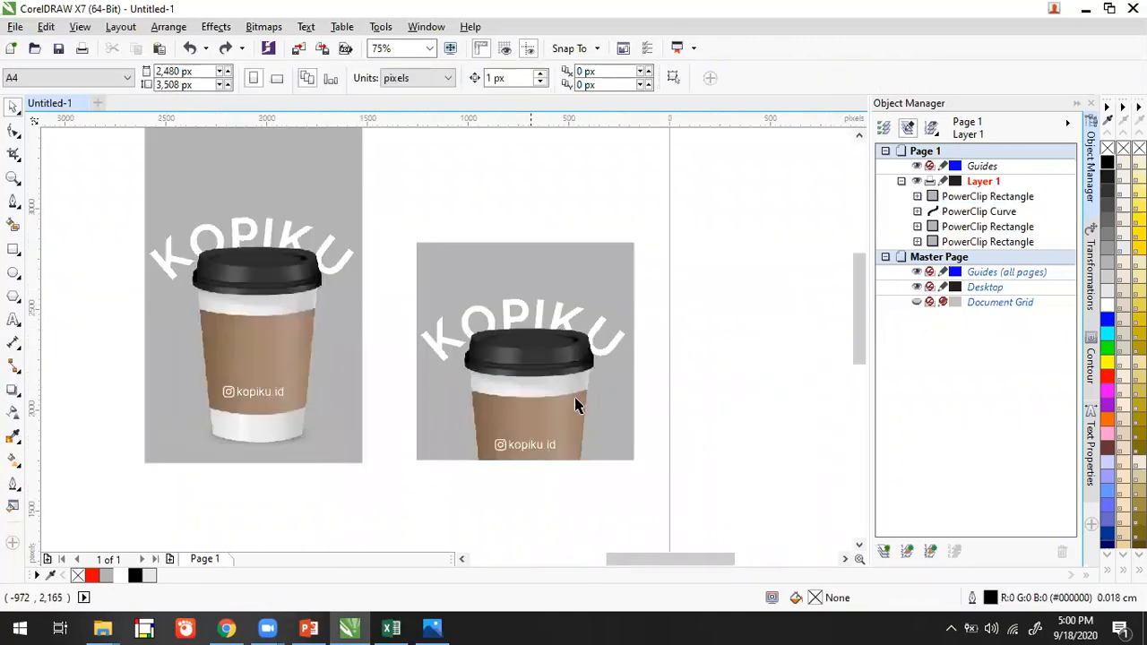
pyautogui.click(629, 387)
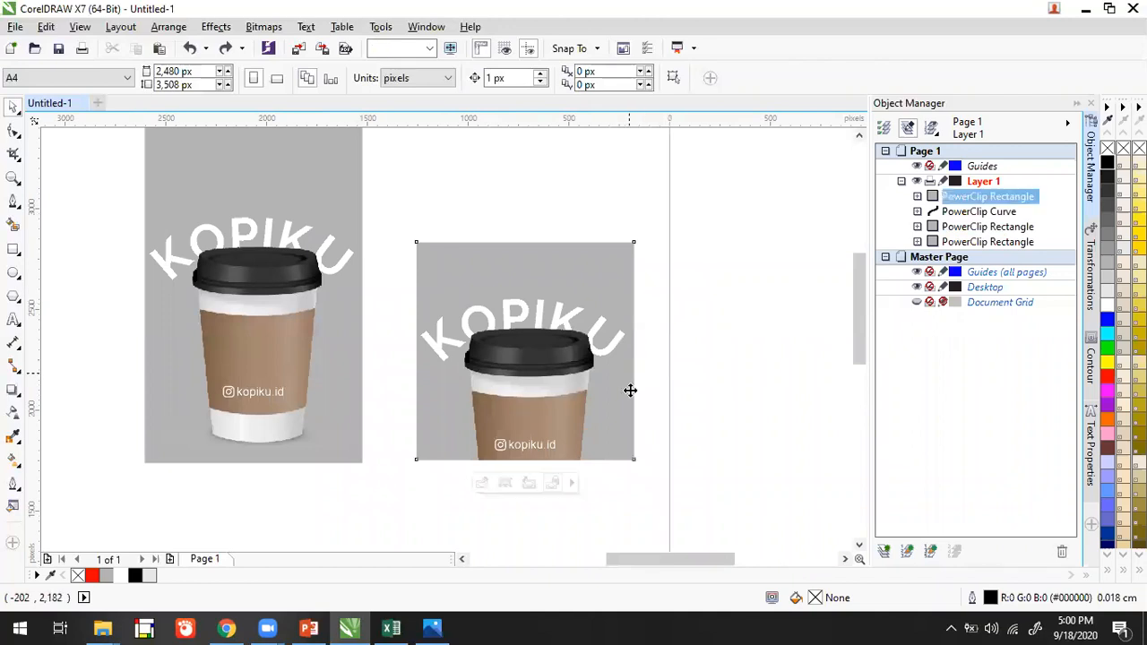
pyautogui.click(677, 395)
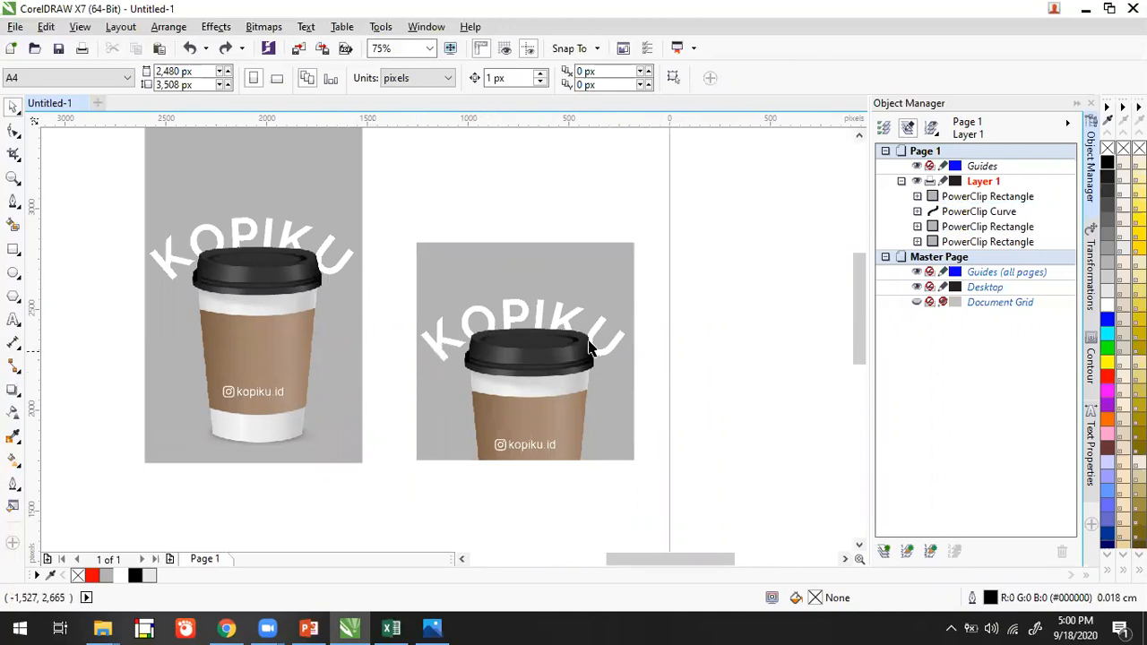
pyautogui.moveTo(415, 293); pyautogui.dragTo(518, 339)
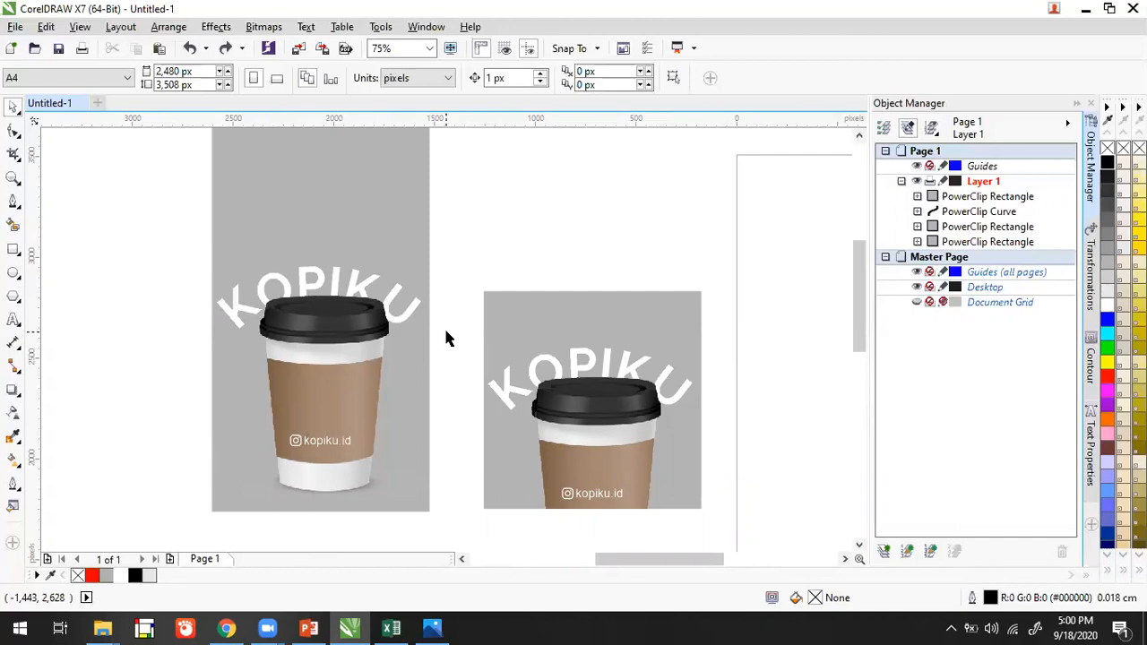
pyautogui.click(384, 256)
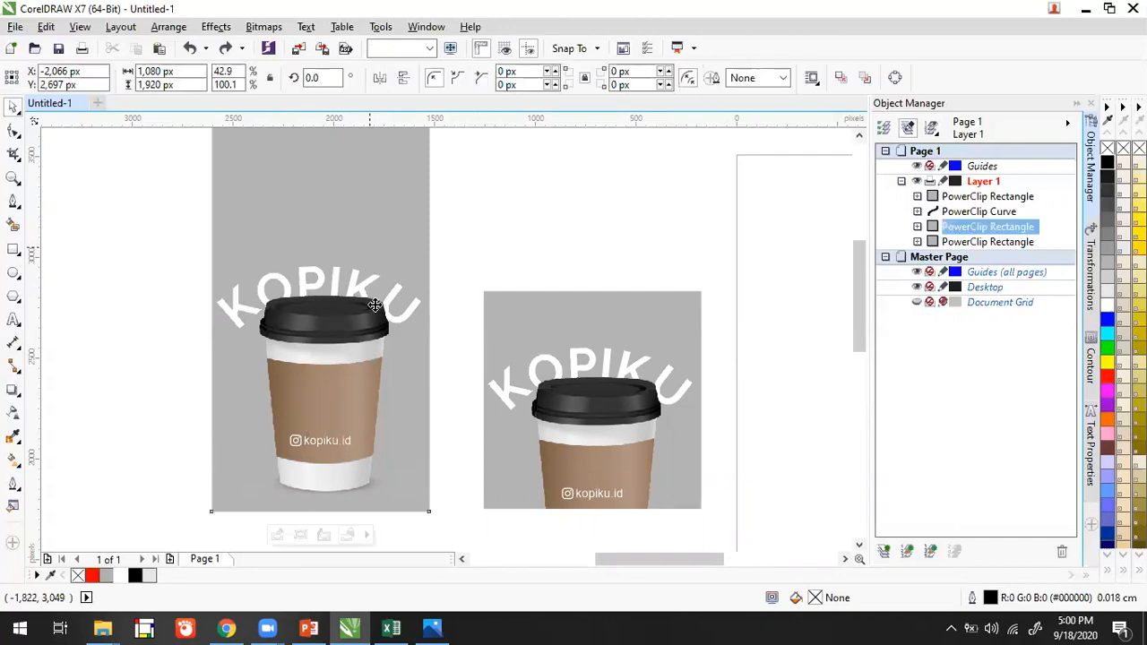
pyautogui.click(481, 224)
pyautogui.click(610, 291)
pyautogui.click(517, 269)
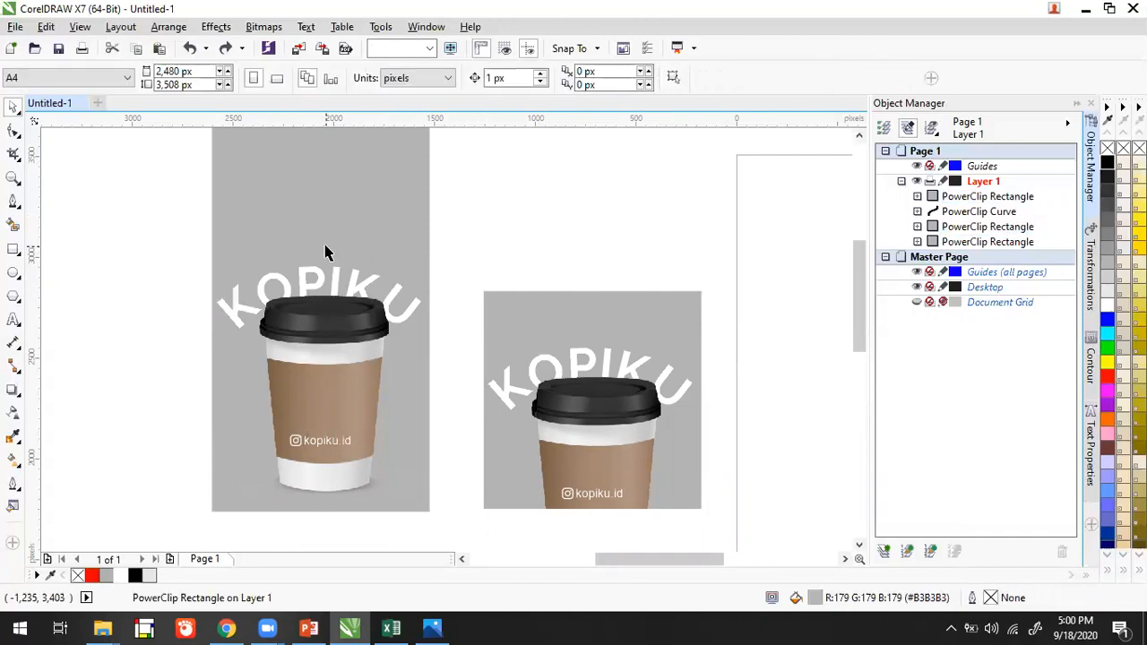
# Switch to Chrome and look through the coffee cup images on Pngtree.
pyautogui.click(227, 628)
pyautogui.hotkey('ctrl', 'shift', 'Tab')
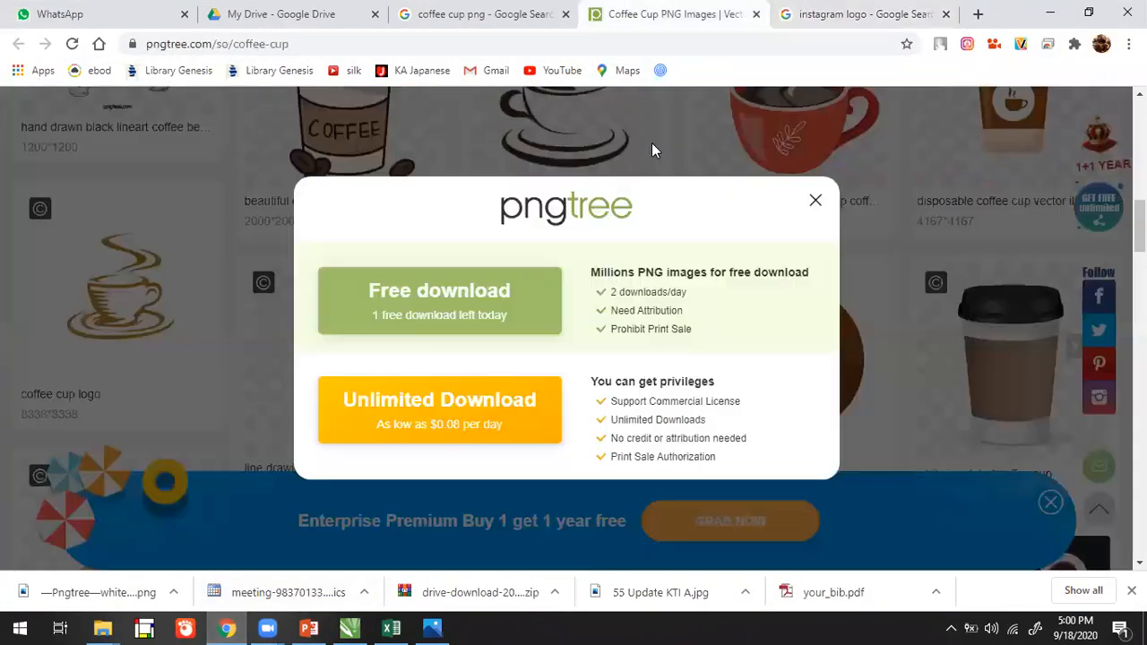
pyautogui.scroll(5, 448, 269)
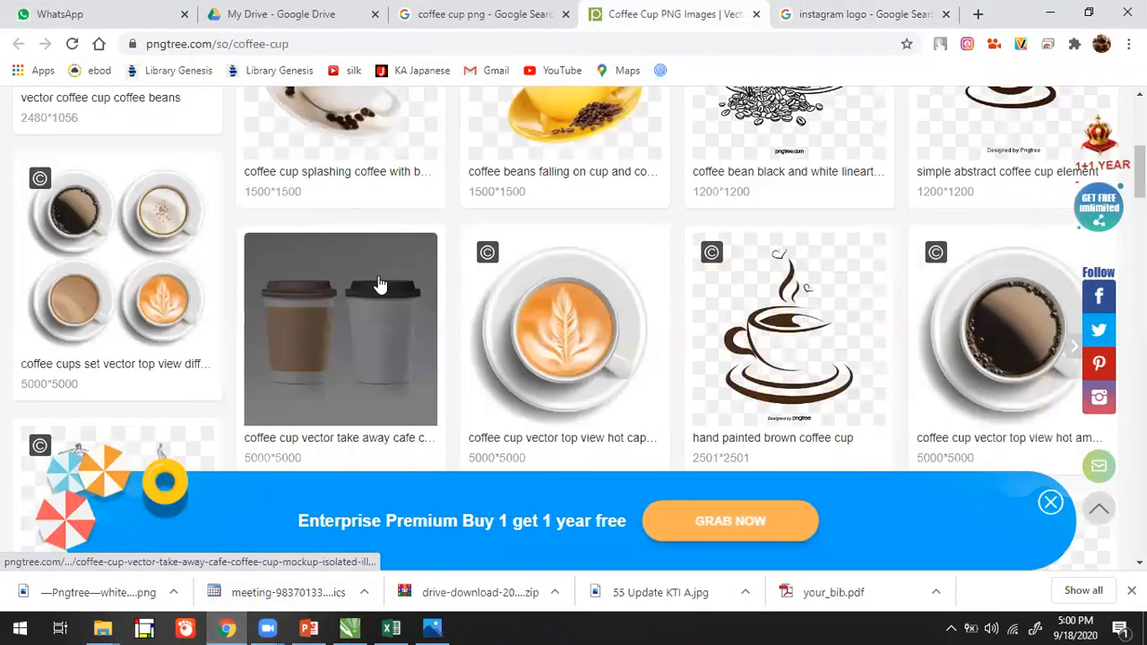
pyautogui.scroll(5, 394, 282)
pyautogui.scroll(-3, 379, 326)
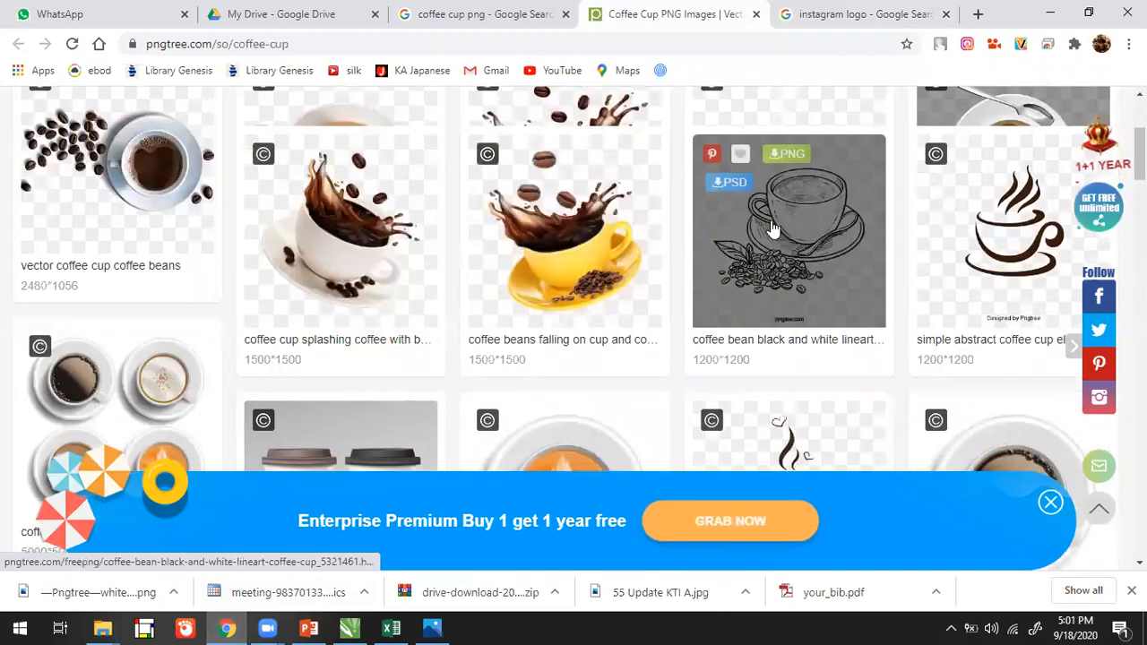
# Return to the Google Images results and replace the coffee cup query with "folding bike png".
pyautogui.click(502, 14)
pyautogui.scroll(3, 328, 323)
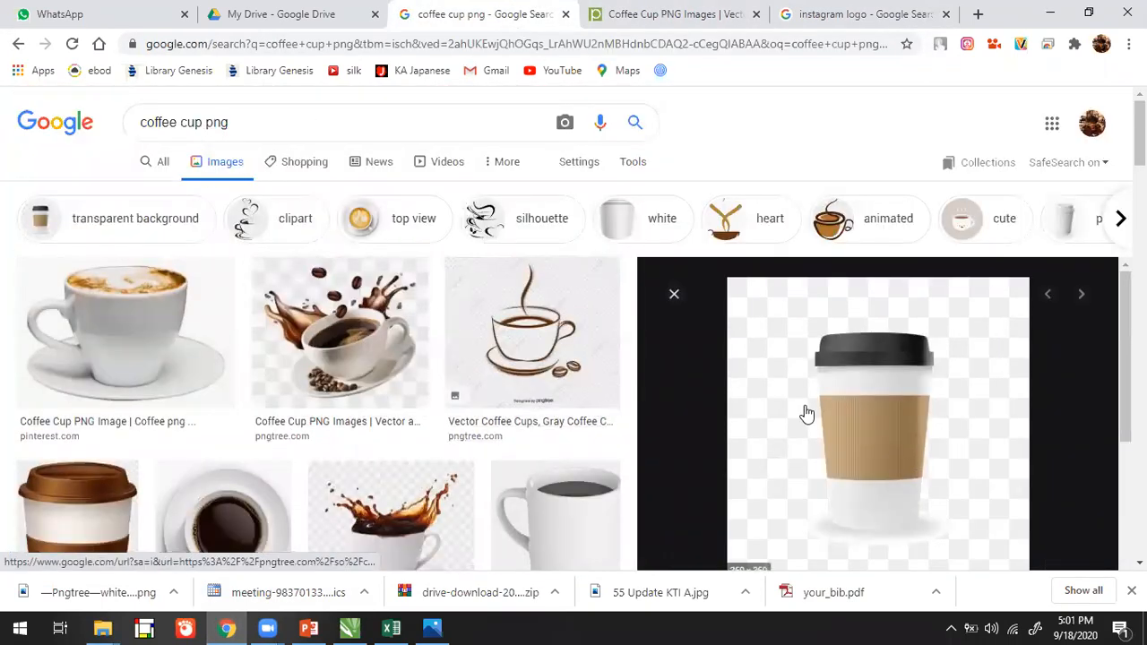
pyautogui.moveTo(205, 122); pyautogui.dragTo(84, 119)
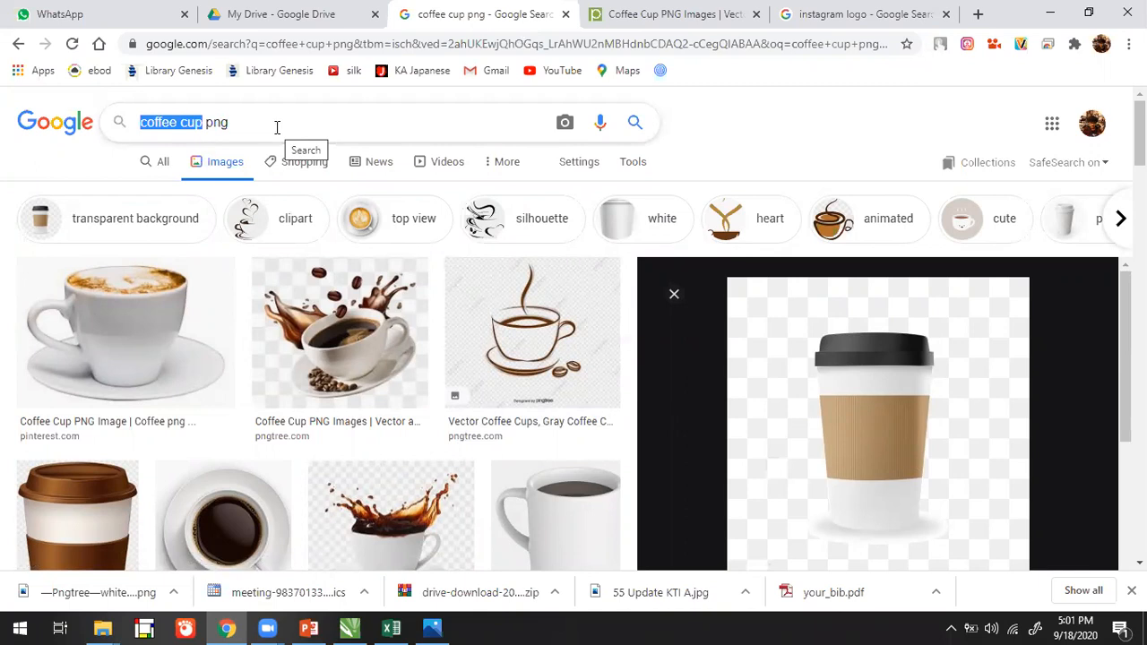
pyautogui.write('folding bike')
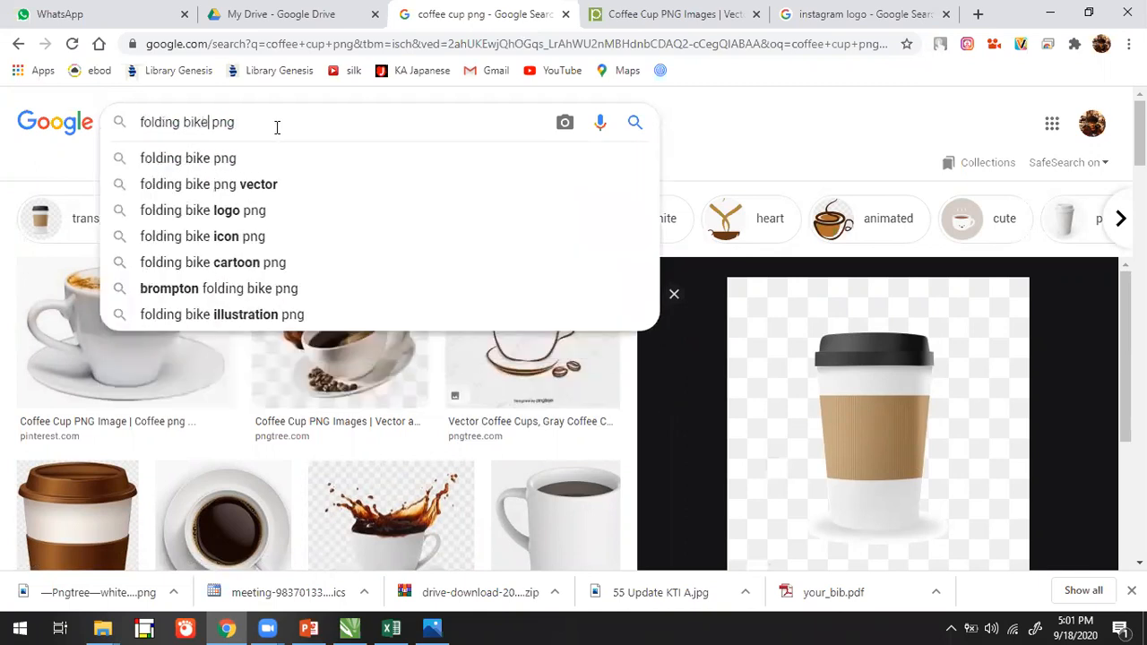
pyautogui.press('Return')
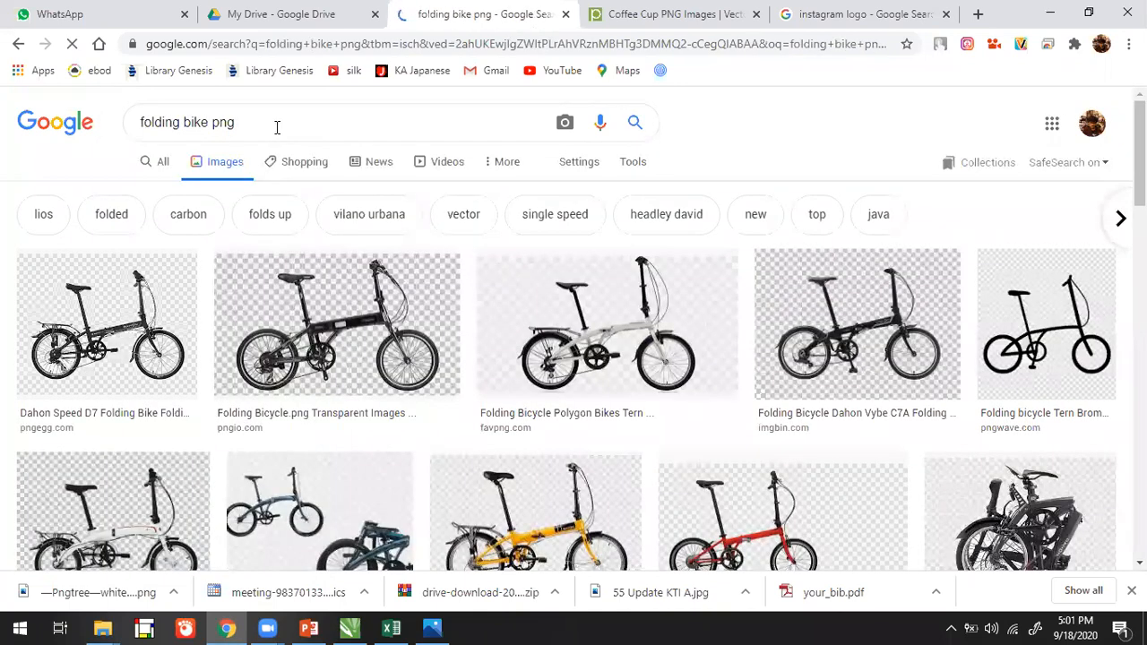
# Preview several folding bike images and open the source page of the black PNGio bicycle in a new tab.
pyautogui.click(359, 264)
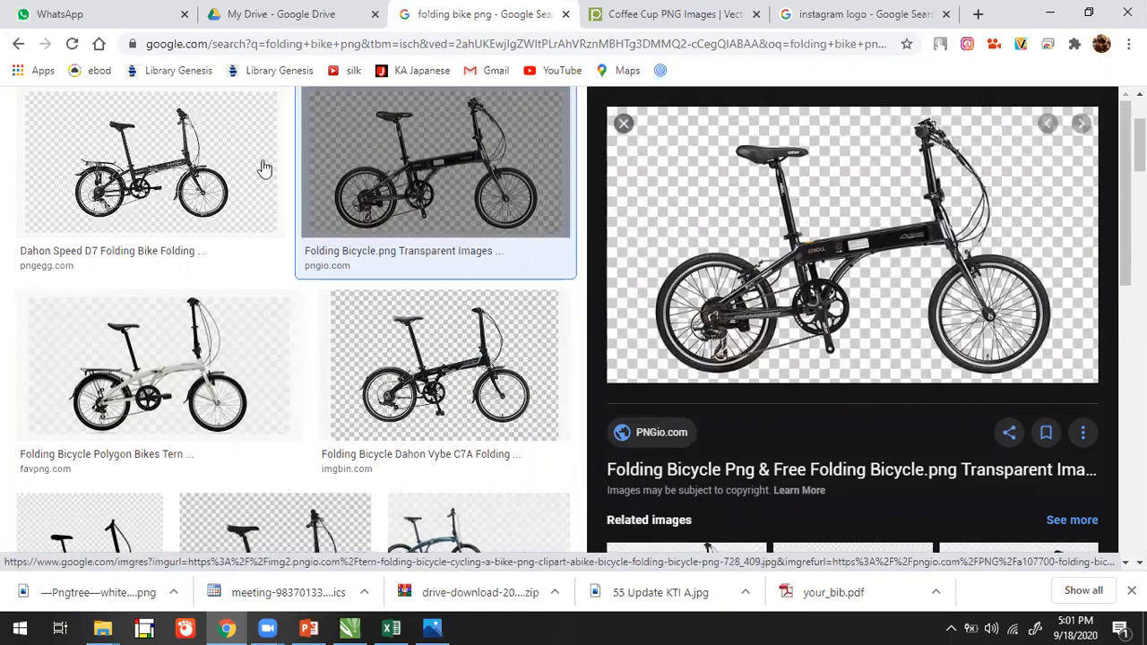
pyautogui.click(260, 170)
pyautogui.click(448, 358)
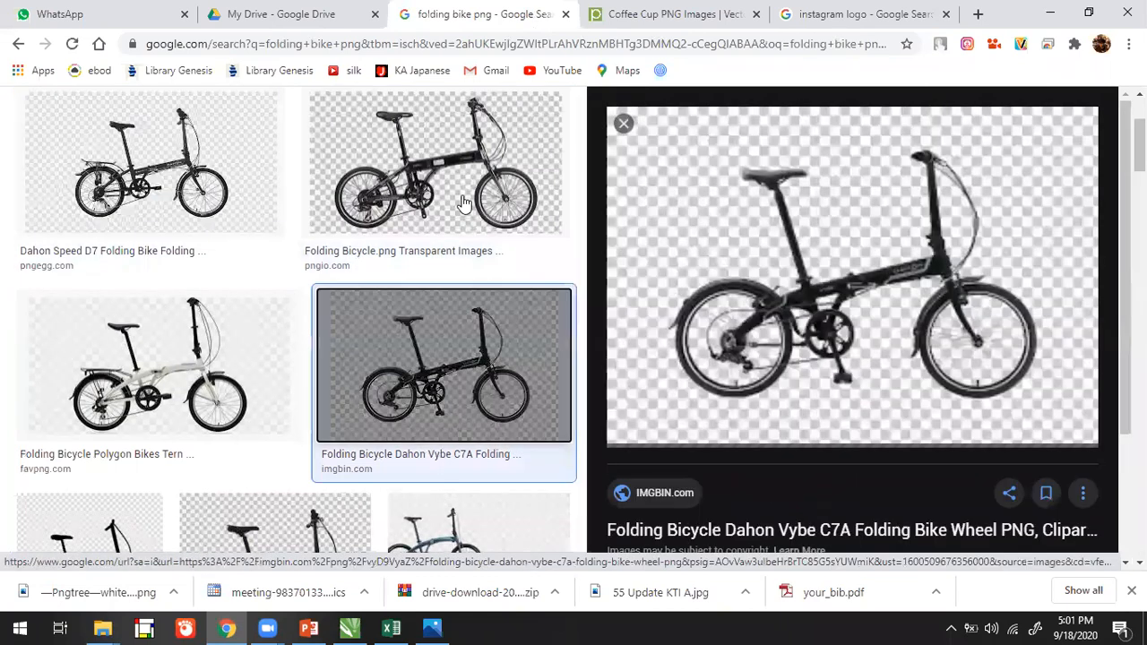
pyautogui.click(314, 163)
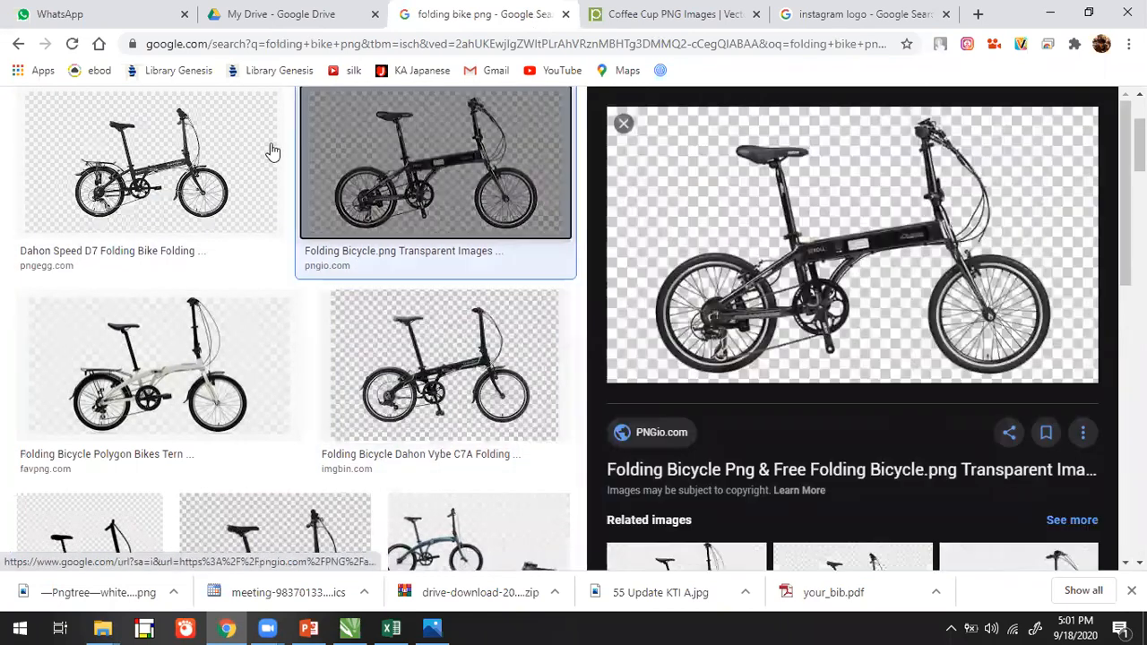
pyautogui.middleClick(775, 476)
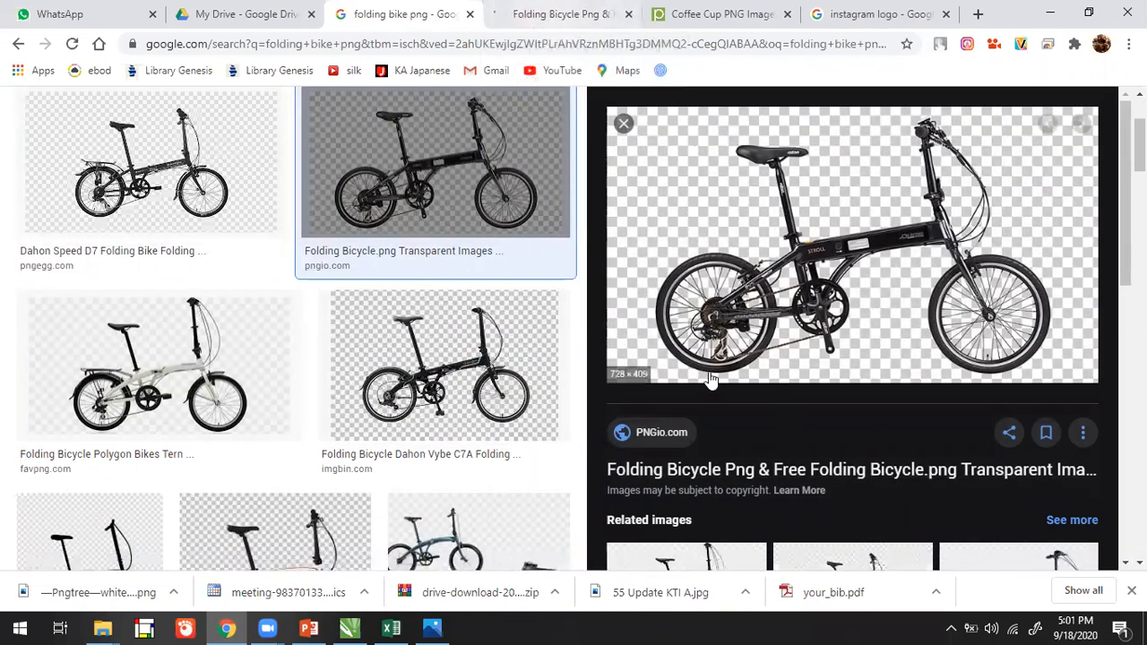
pyautogui.click(543, 15)
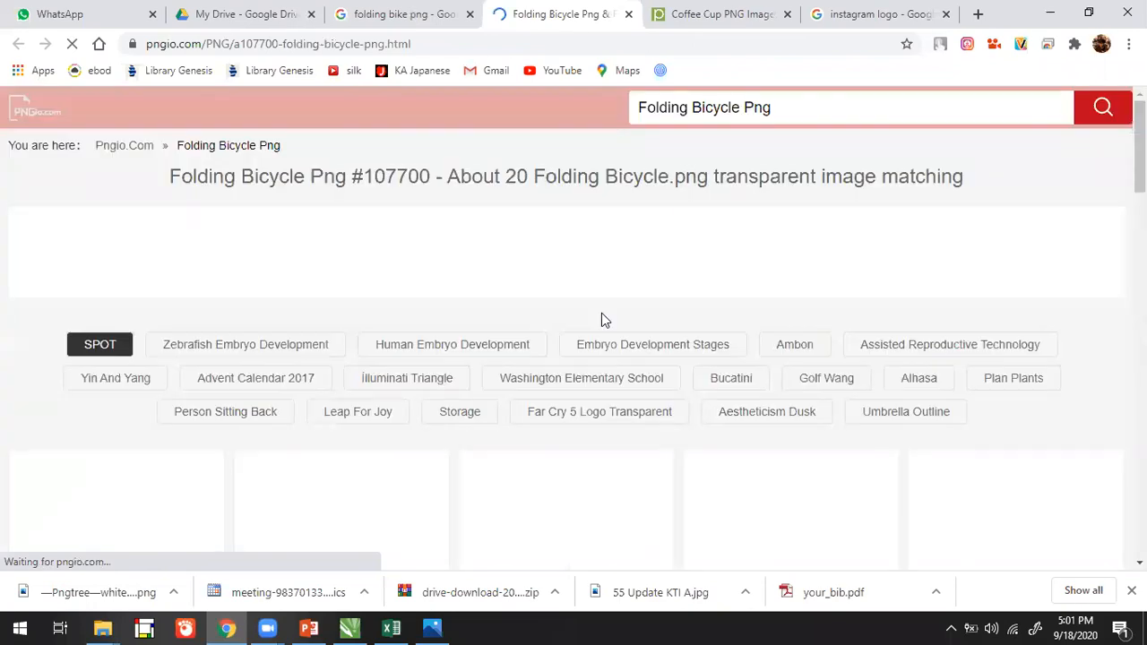
# Dismiss the pop-up ad on PNGio and open the page of the Tern Folding Bicycle Cycling A-Bike image.
pyautogui.scroll(-2, 600, 311)
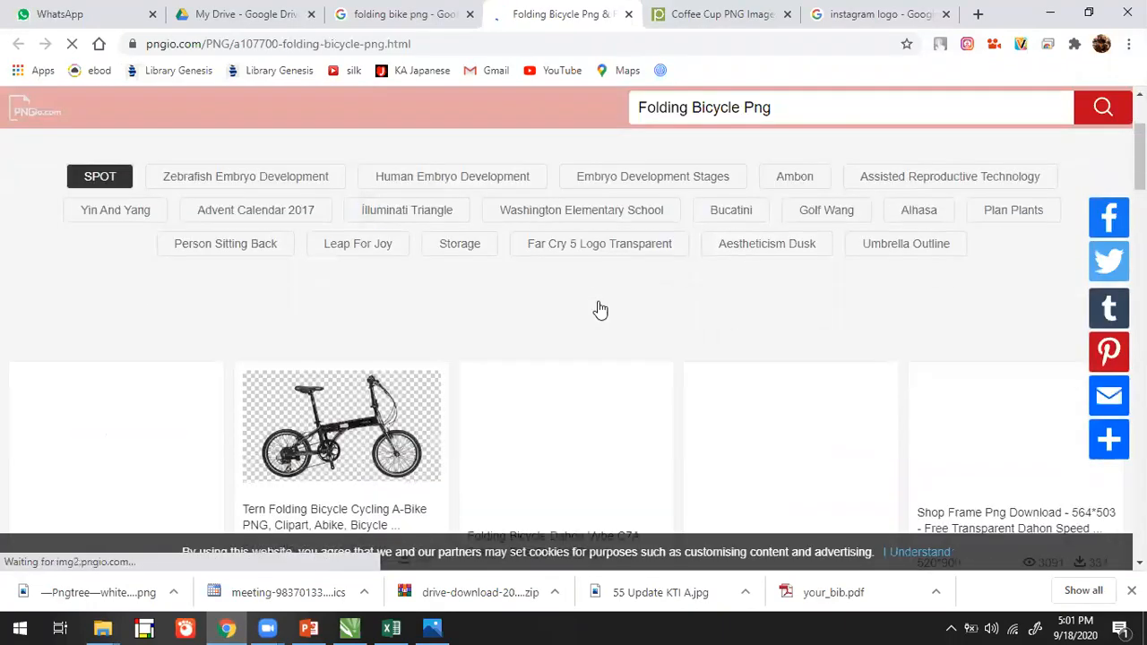
pyautogui.scroll(-1, 601, 310)
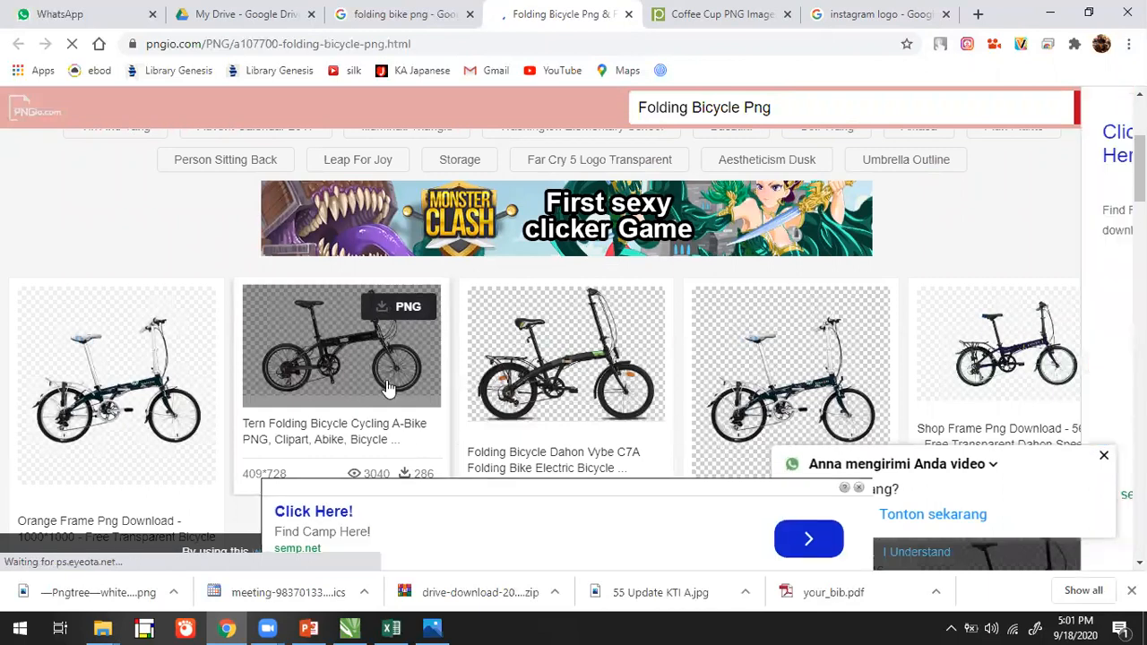
pyautogui.click(1103, 459)
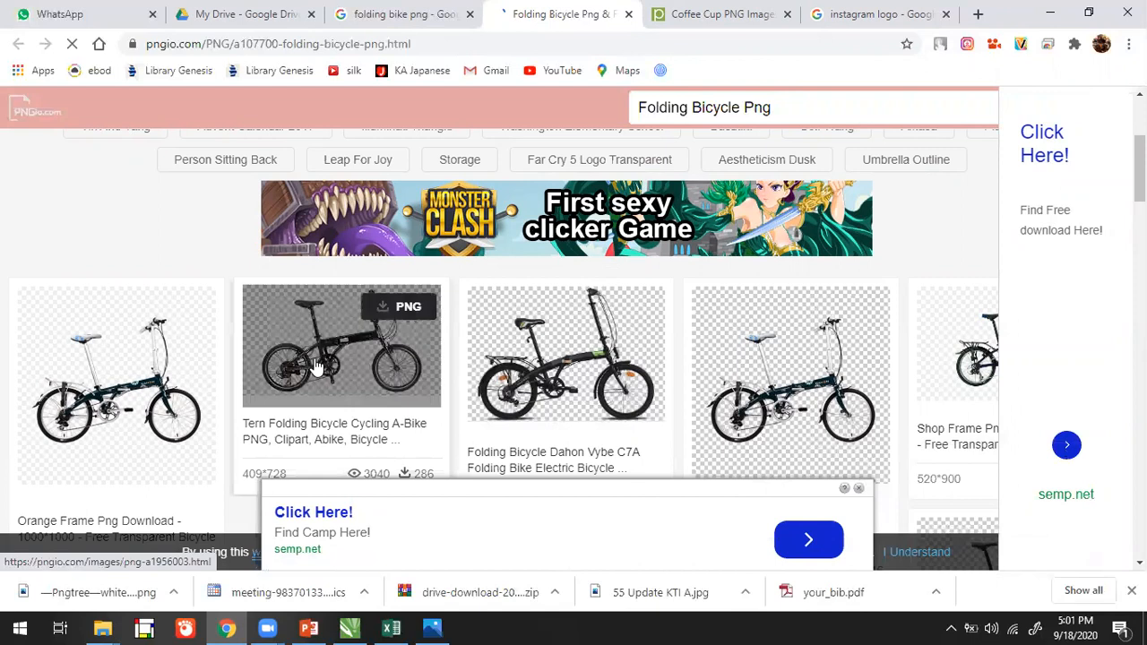
pyautogui.scroll(-1, 368, 358)
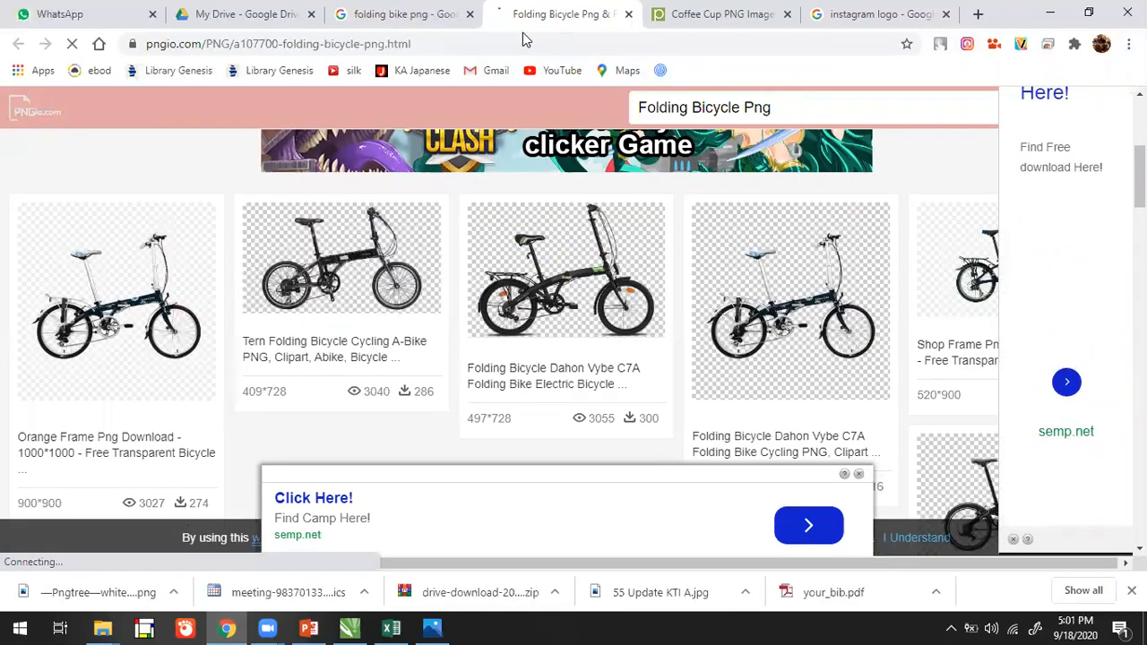
pyautogui.click(387, 259)
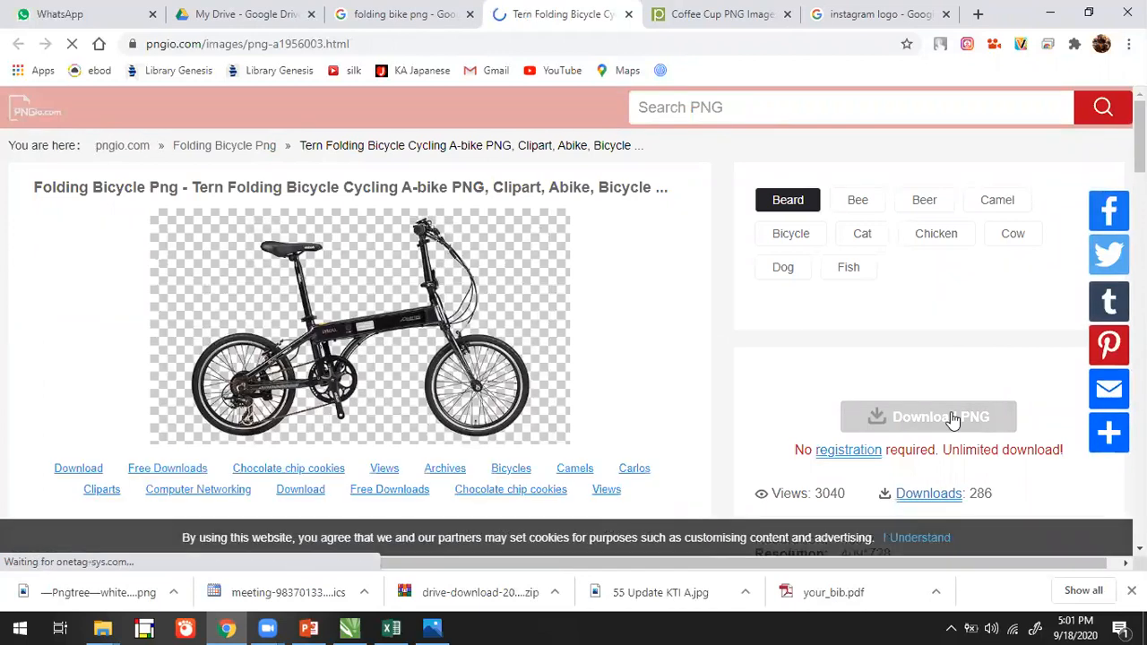
# Try to download the Tern folding bicycle image from PNGio, dismissing the overlays on the page, and close its tab.
pyautogui.scroll(-3, 868, 366)
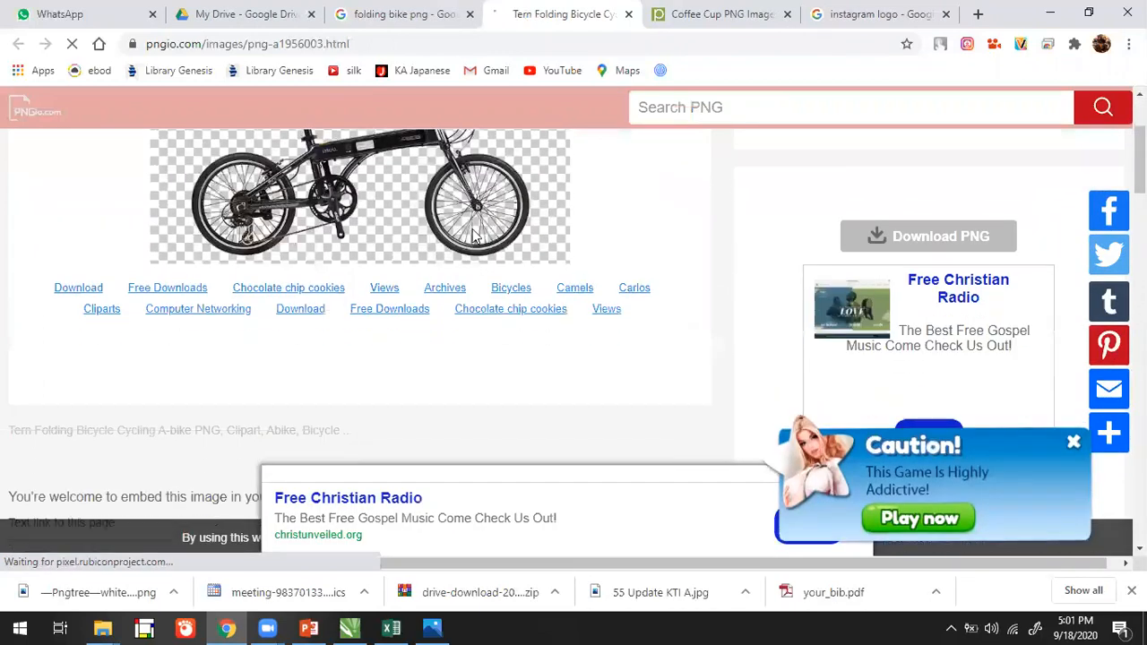
pyautogui.scroll(-3, 372, 235)
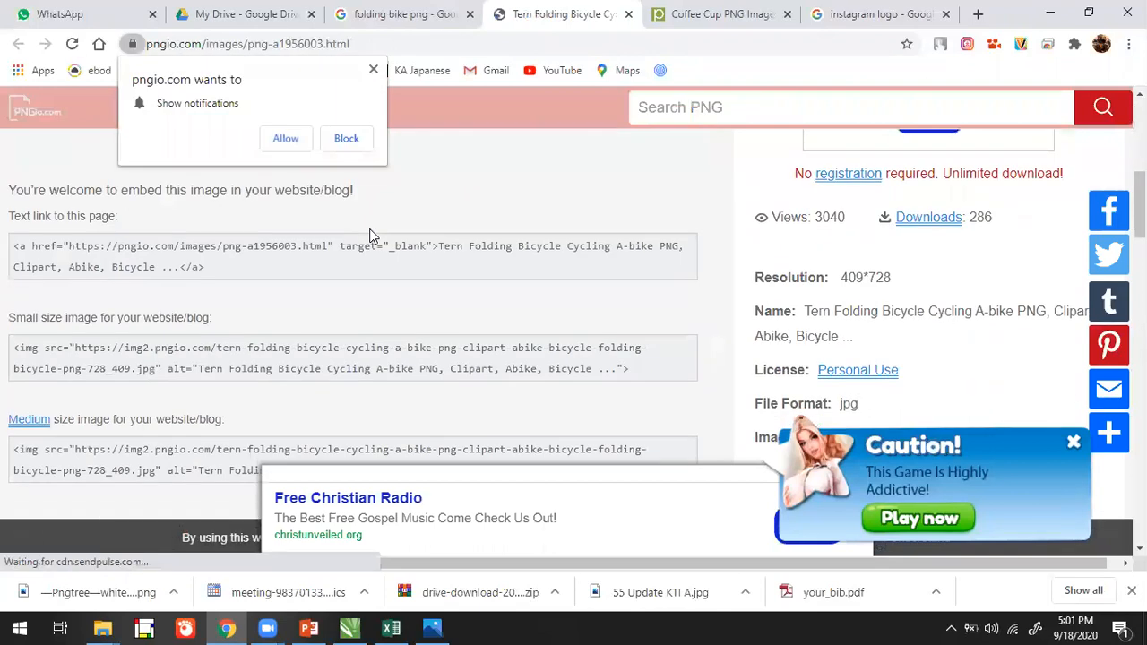
pyautogui.scroll(-2, 590, 259)
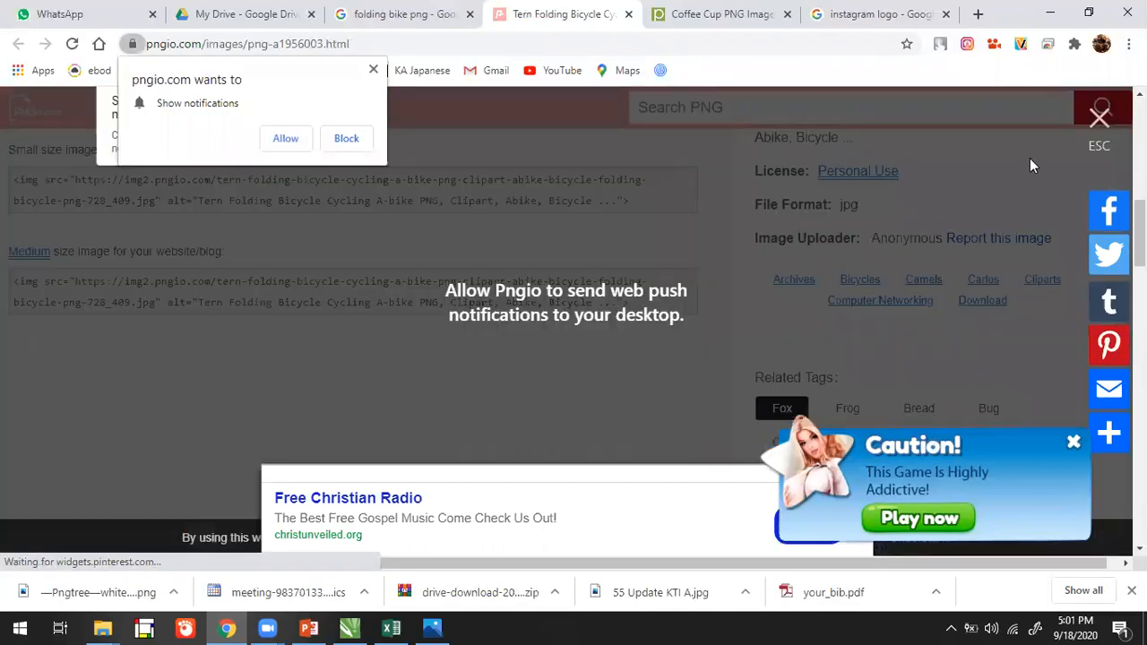
pyautogui.click(1099, 118)
pyautogui.scroll(1, 635, 263)
pyautogui.scroll(-1, 635, 263)
pyautogui.click(1076, 443)
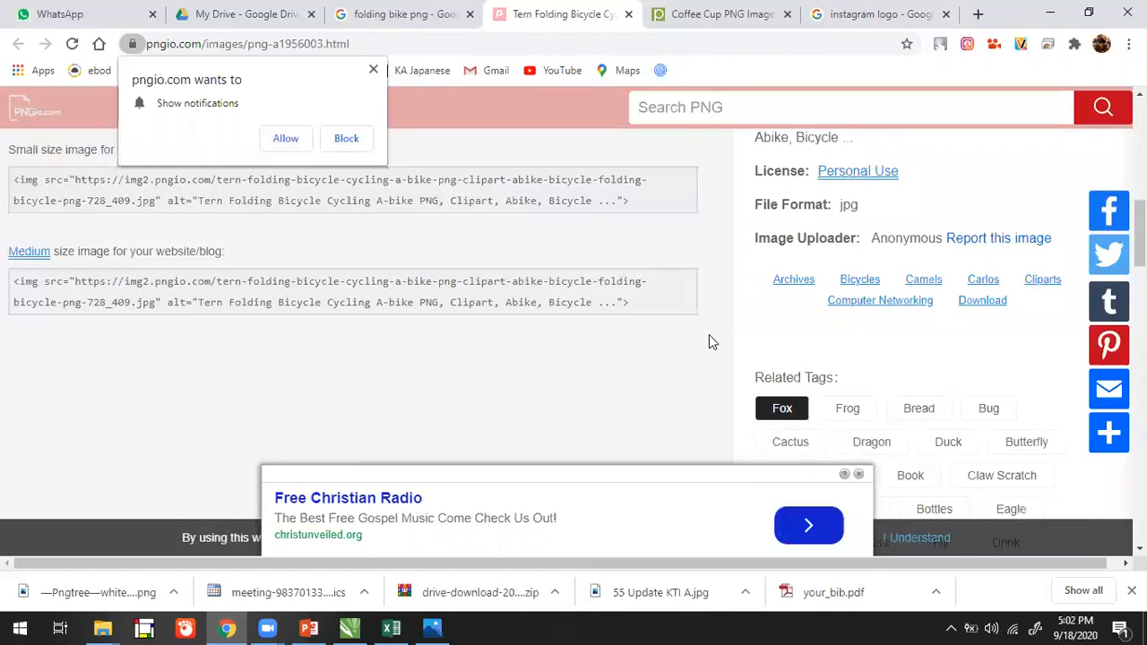
pyautogui.scroll(1, 780, 324)
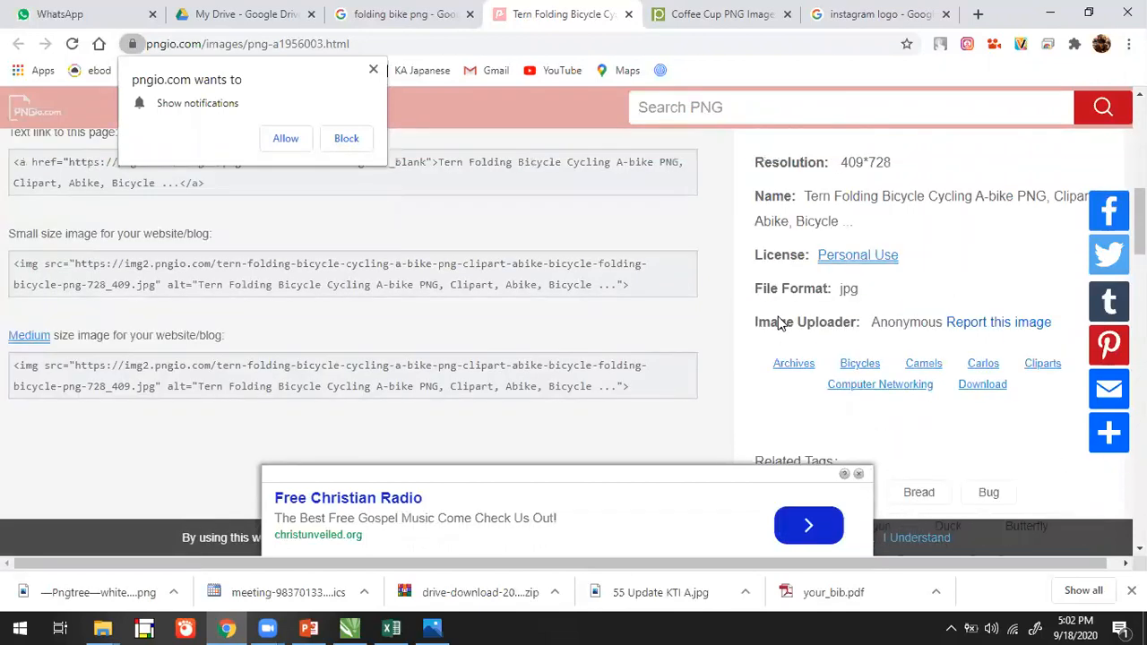
pyautogui.scroll(2, 834, 310)
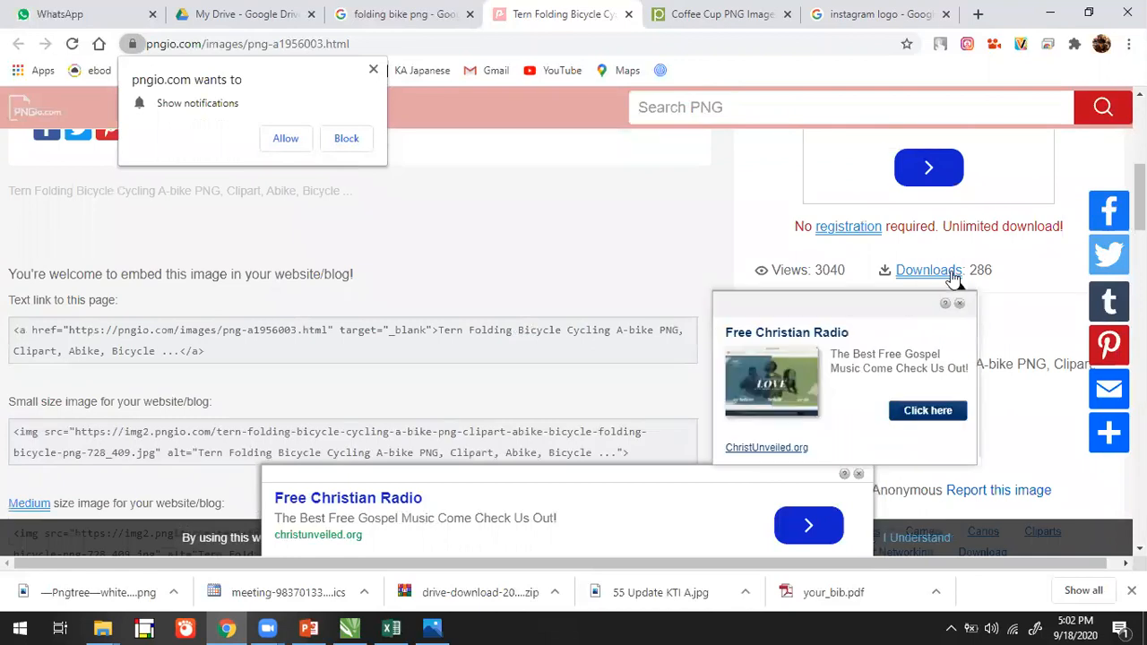
pyautogui.click(953, 280)
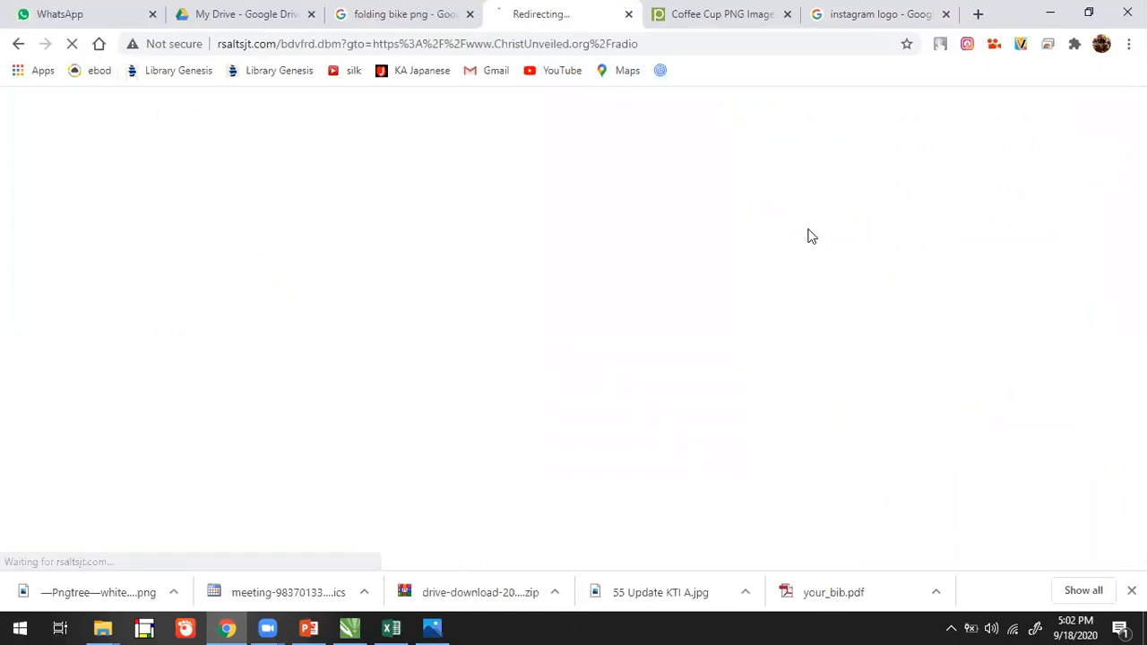
pyautogui.click(629, 13)
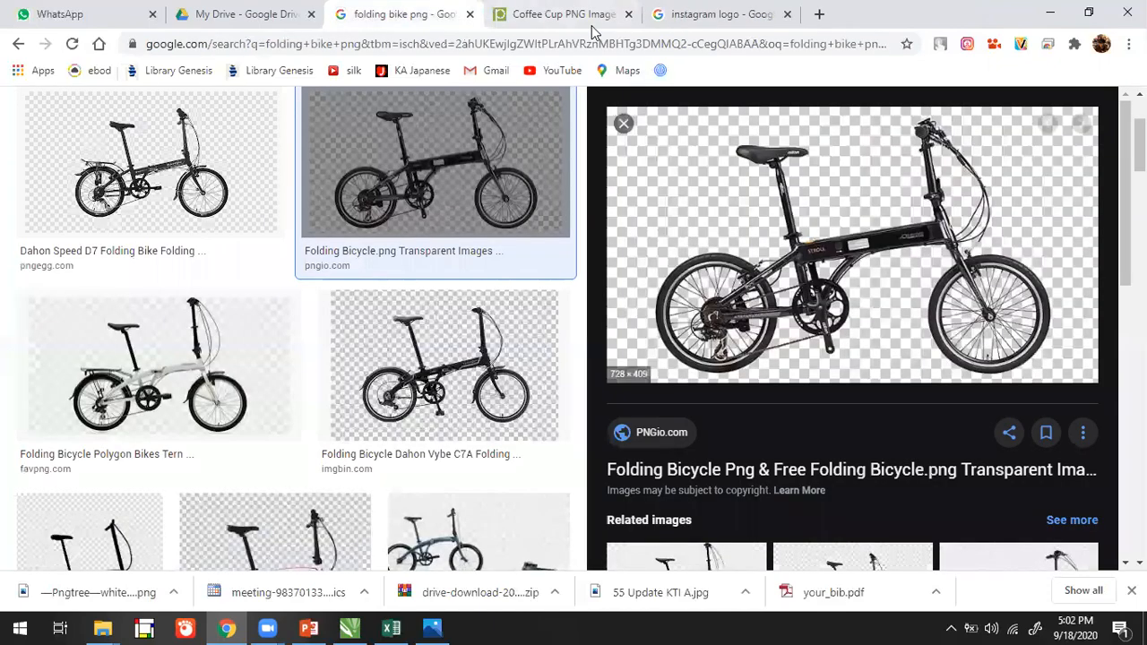
# Preview the Dahon Speed D7 folding bike image in the Google results and open its PNGEgg source page.
pyautogui.click(160, 174)
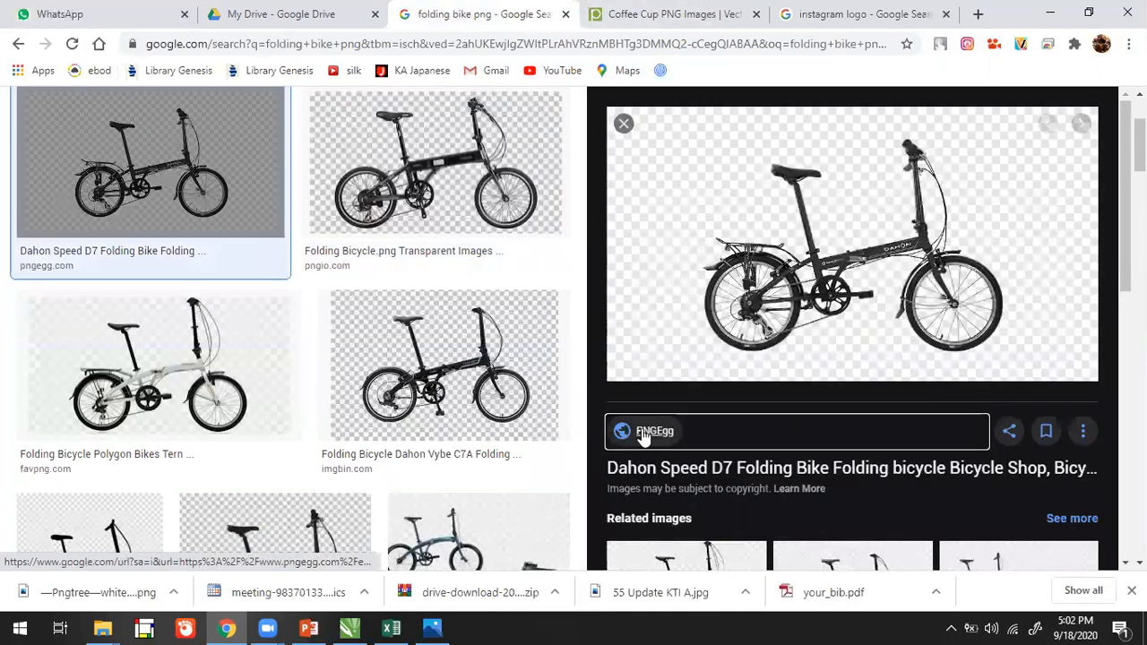
pyautogui.click(643, 434)
pyautogui.click(546, 13)
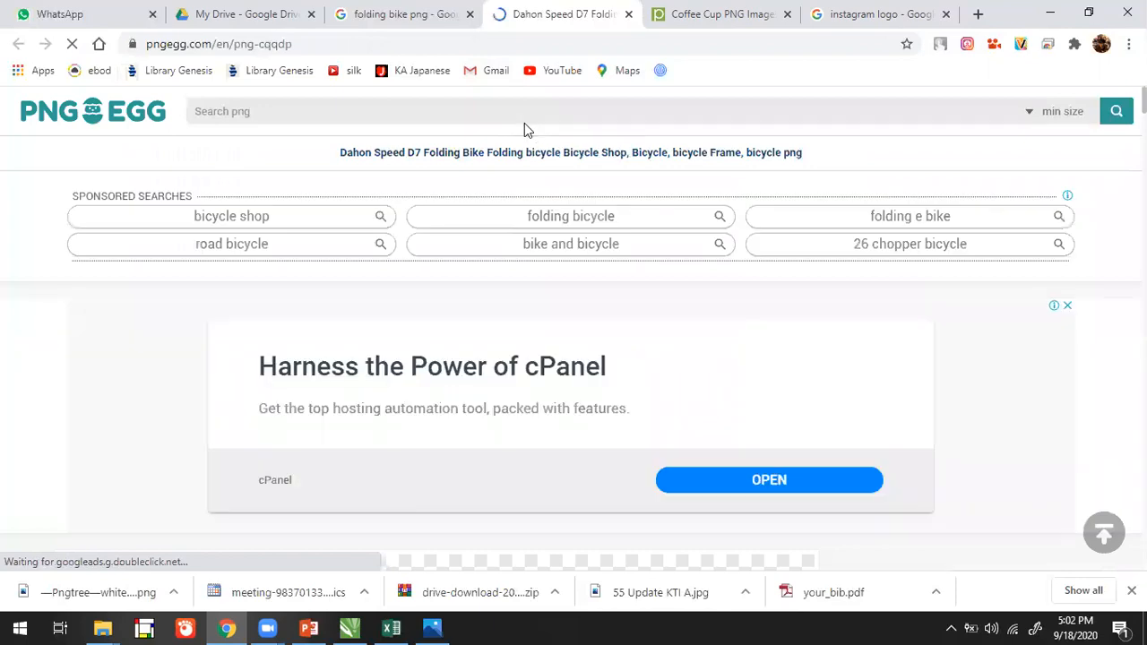
# Download the Dahon Speed D7 folding bike PNG from PNGEgg.
pyautogui.scroll(-5, 525, 123)
pyautogui.scroll(-5, 884, 393)
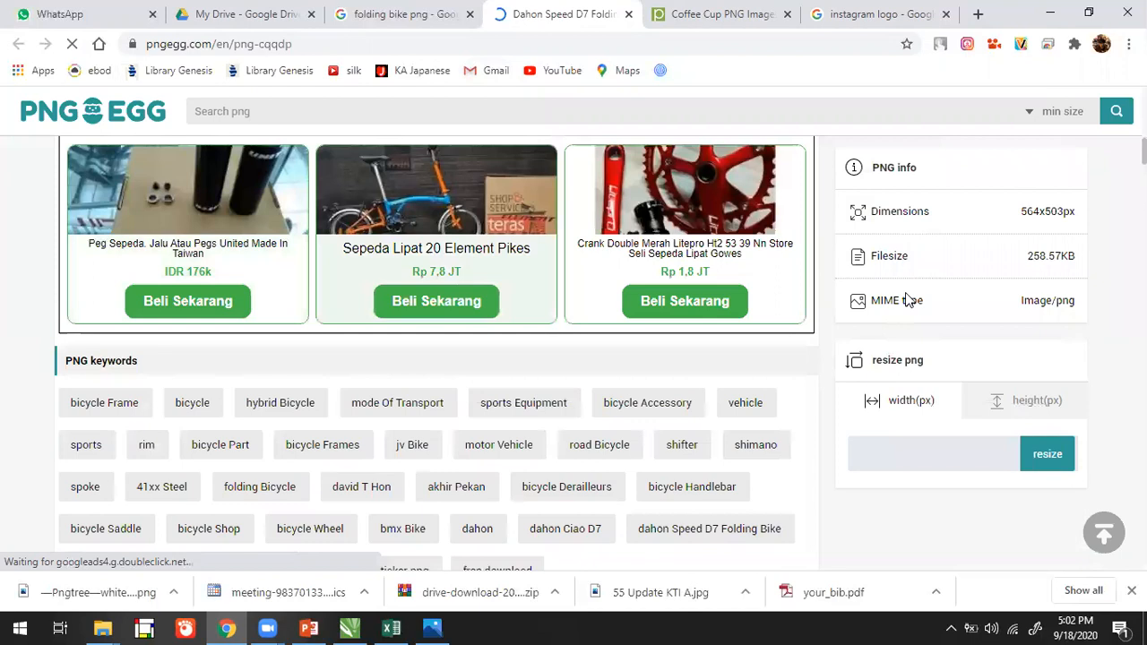
pyautogui.scroll(-3, 923, 289)
pyautogui.click(469, 371)
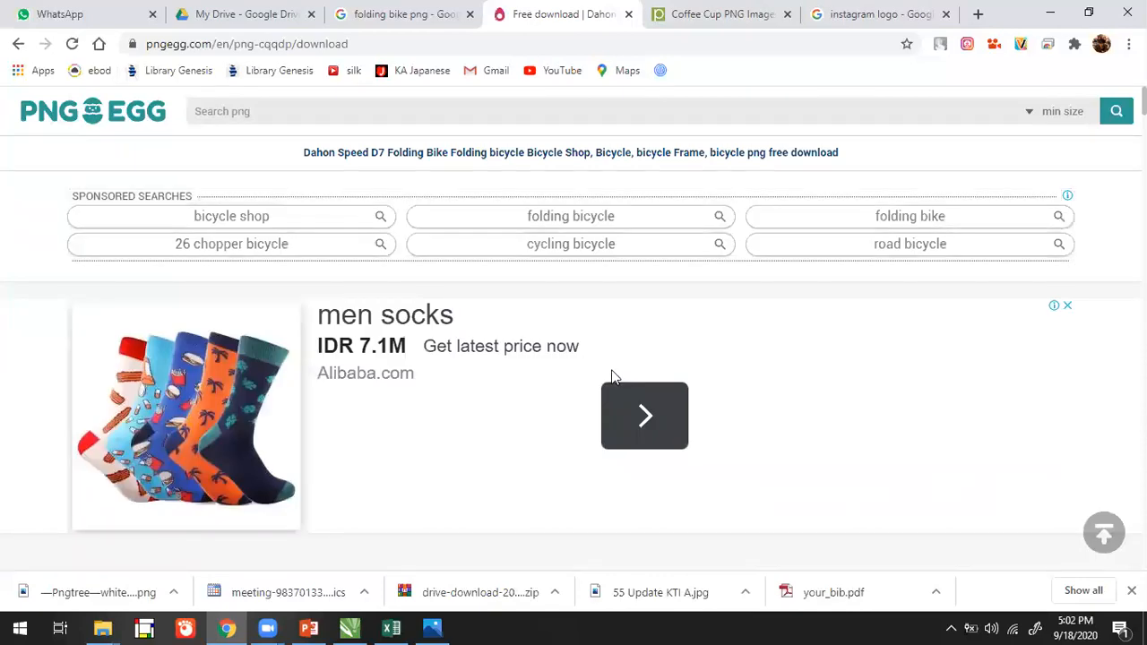
pyautogui.scroll(-3, 506, 352)
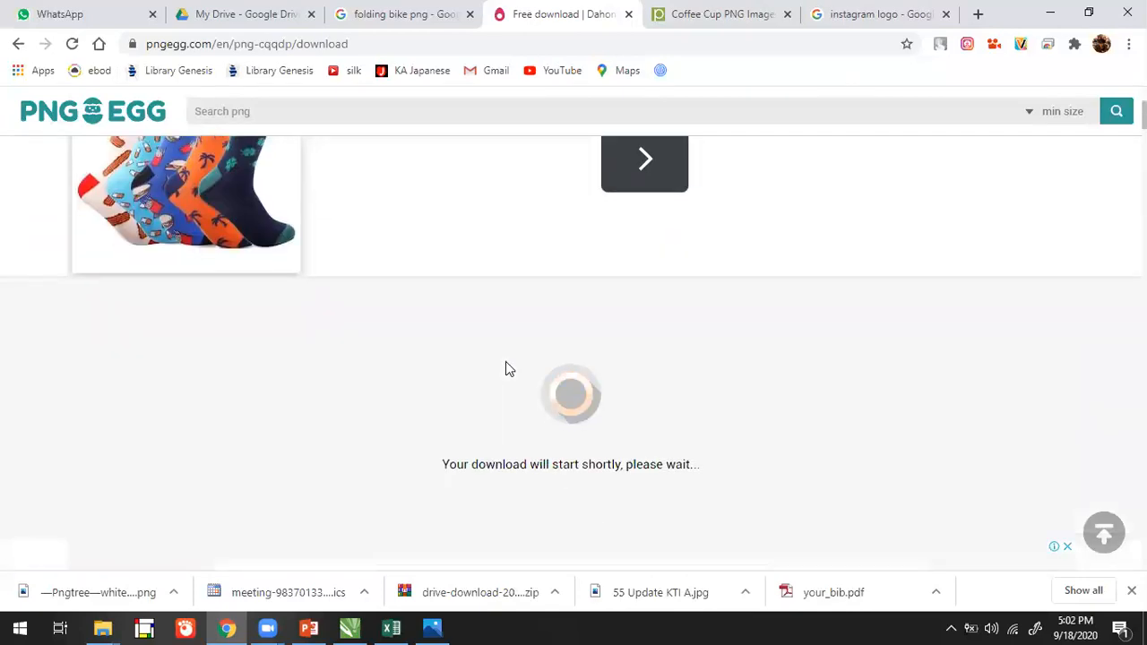
pyautogui.scroll(-2, 506, 361)
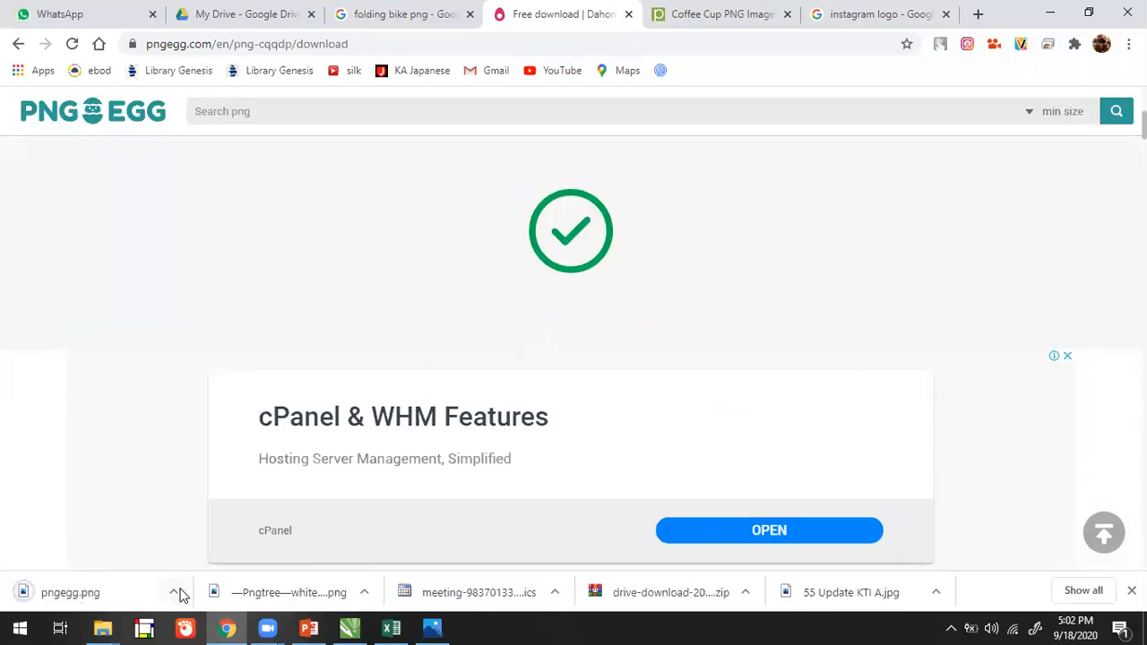
# Show the downloaded pngegg.png in its folder and import it into the open CorelDRAW document.
pyautogui.click(174, 592)
pyautogui.click(224, 532)
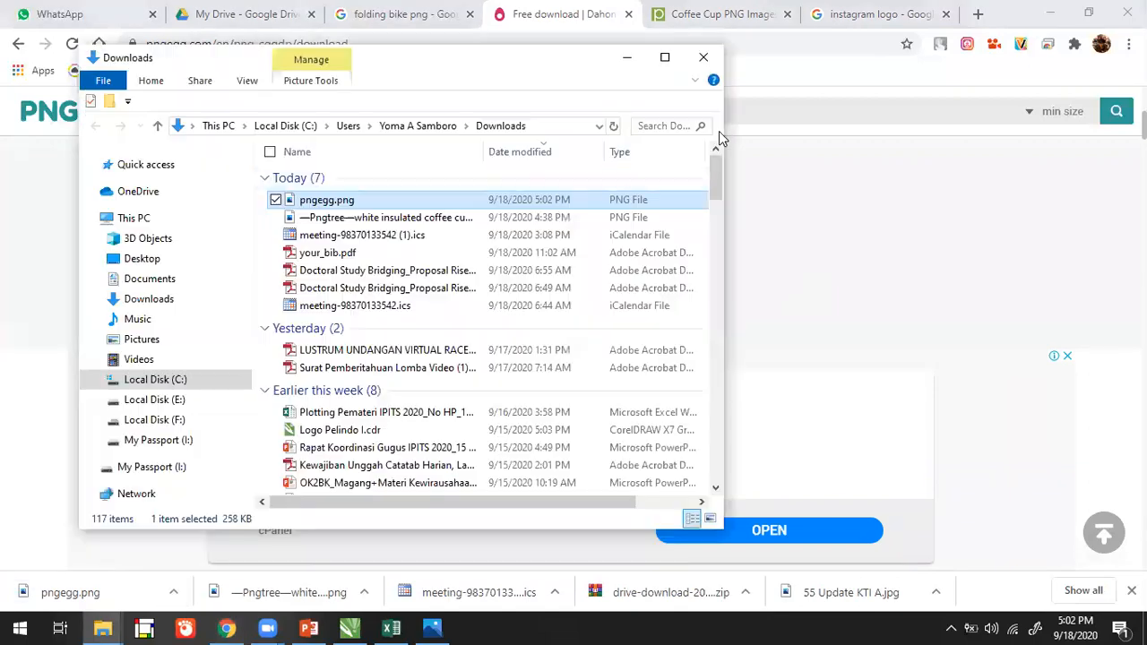
pyautogui.moveTo(438, 200); pyautogui.dragTo(633, 375)
pyautogui.hotkey('alt', 'Tab')
pyautogui.hotkey('alt', 'Tab')
pyautogui.hotkey('alt', 'Tab')
pyautogui.scroll(-1, 697, 349)
# Position the imported bicycle image in the empty area below the KOPIKU posters.
pyautogui.moveTo(795, 340); pyautogui.dragTo(632, 279)
pyautogui.moveTo(564, 295); pyautogui.dragTo(516, 415)
pyautogui.moveTo(574, 317); pyautogui.dragTo(522, 363)
pyautogui.moveTo(472, 464); pyautogui.dragTo(522, 367)
pyautogui.click(553, 237)
# Draw a square beside the bicycle and set its size to 1080 × 1080 px.
pyautogui.scroll(1, 577, 280)
pyautogui.moveTo(360, 260); pyautogui.dragTo(397, 266)
pyautogui.moveTo(236, 274); pyautogui.dragTo(344, 381)
pyautogui.click(158, 71)
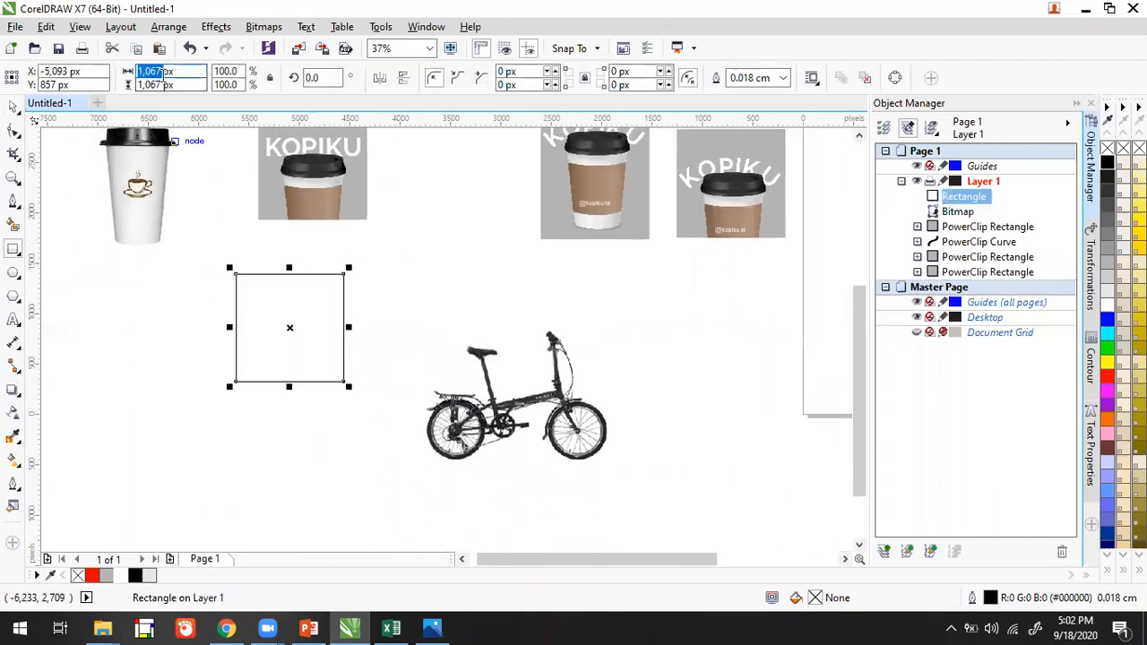
pyautogui.write('1080')
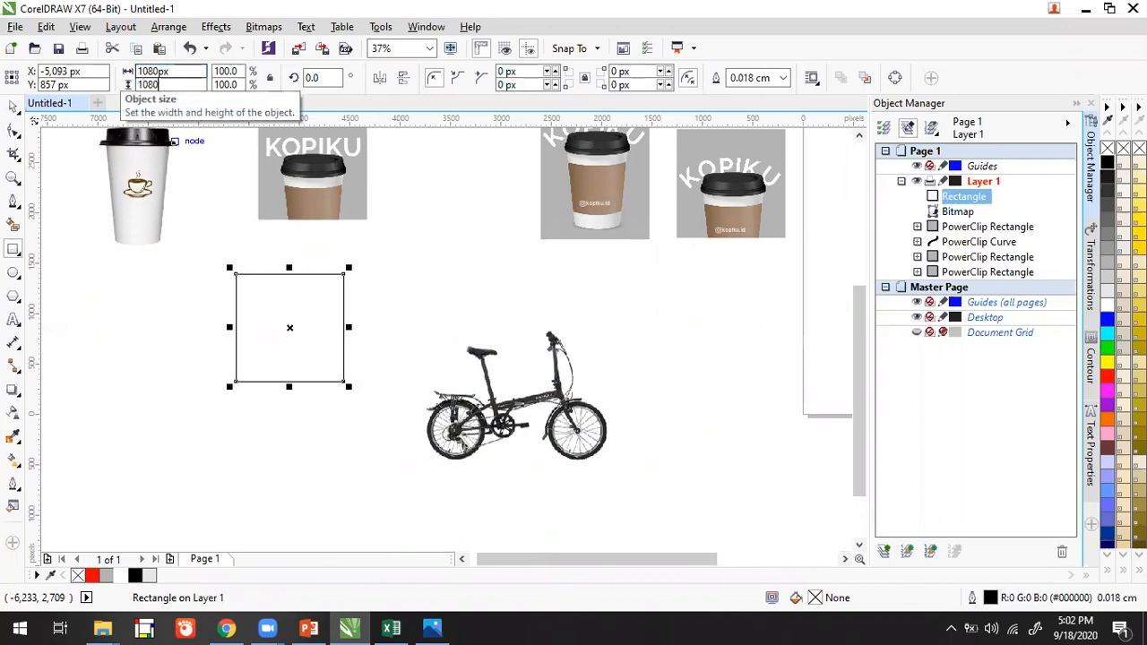
pyautogui.press('Return')
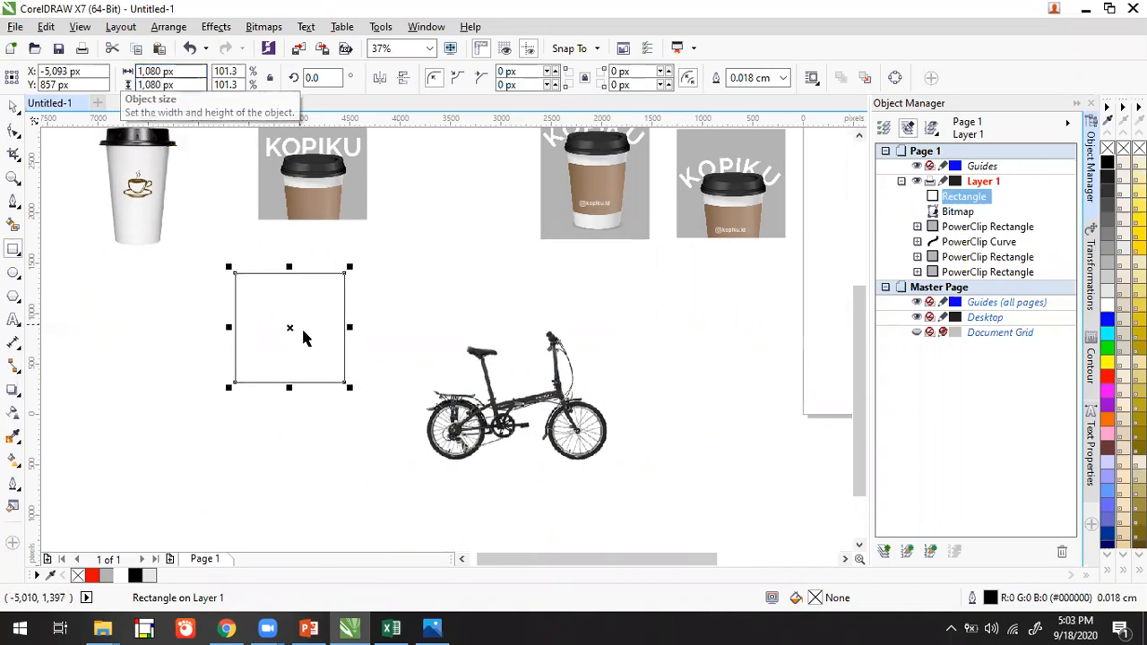
# Move the 1080 px square up to the bicycle's rear wheel and clear the selection.
pyautogui.moveTo(291, 328); pyautogui.dragTo(382, 412)
pyautogui.scroll(1, 456, 389)
pyautogui.moveTo(490, 403); pyautogui.dragTo(573, 345)
pyautogui.click(299, 238)
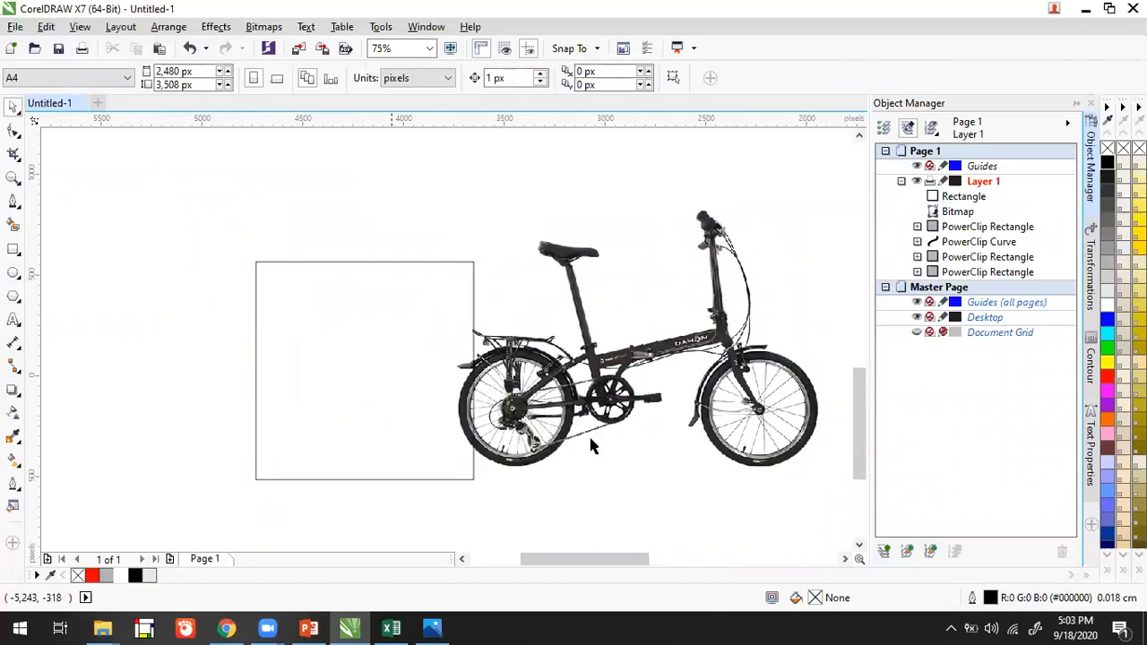
# Draw a closed four-sided pen shape about 1546 × 327 px across the lower part of the square, extending beyond its sides.
pyautogui.scroll(1, 199, 310)
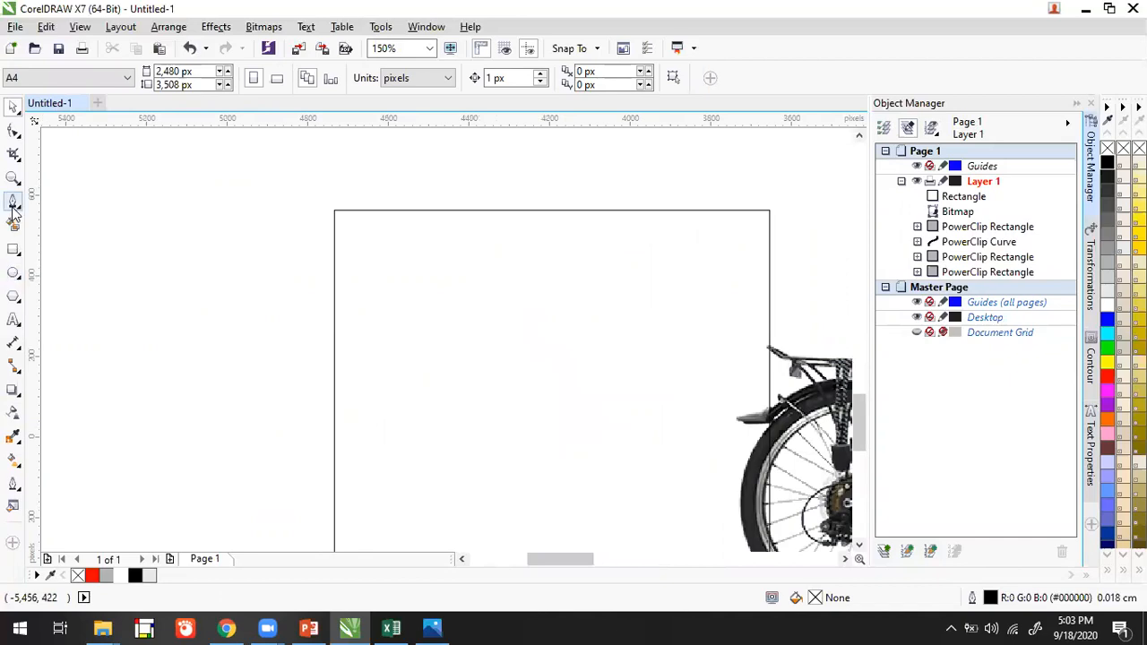
pyautogui.moveTo(206, 334); pyautogui.dragTo(195, 194)
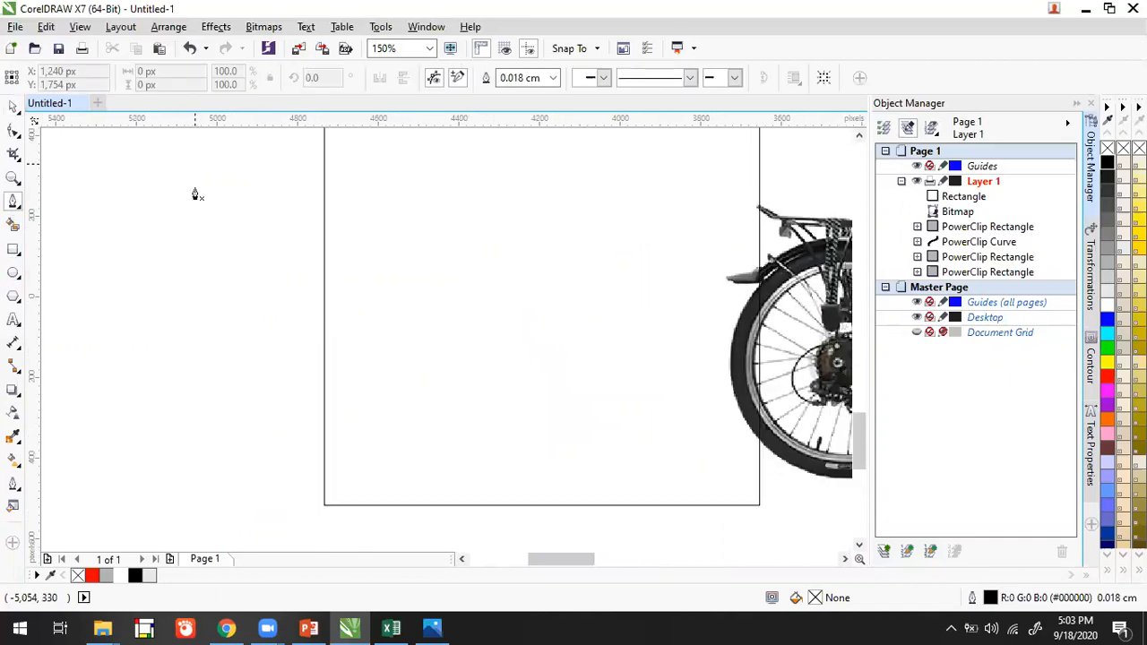
pyautogui.scroll(-1, 285, 347)
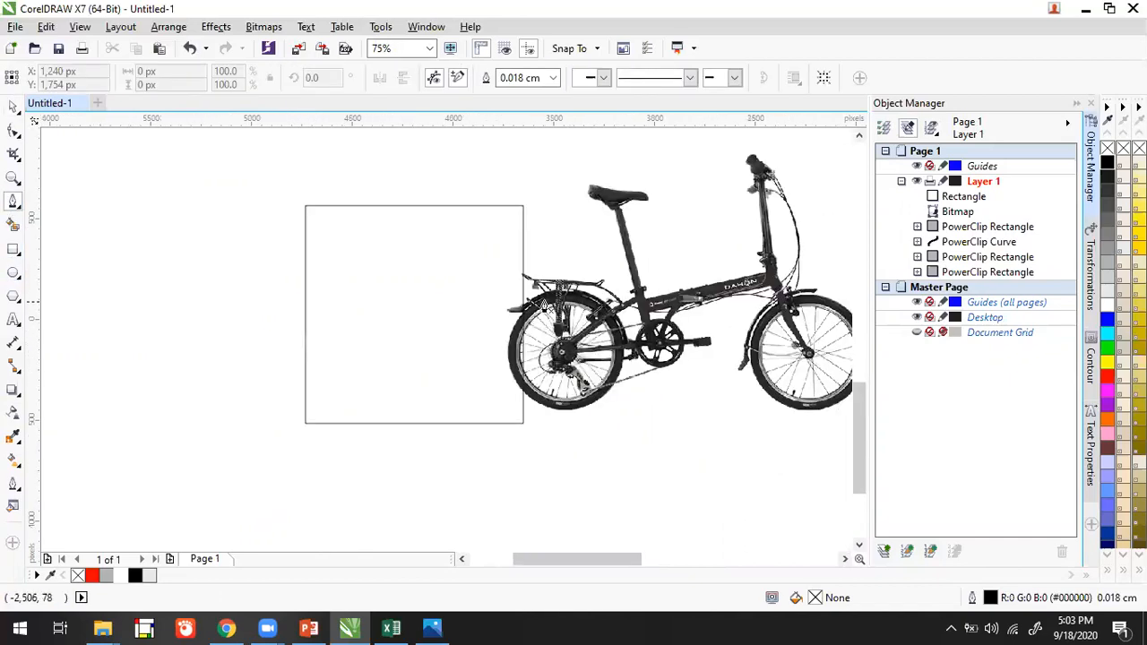
pyautogui.scroll(1, 297, 382)
pyautogui.hscroll(1, 331, 323)
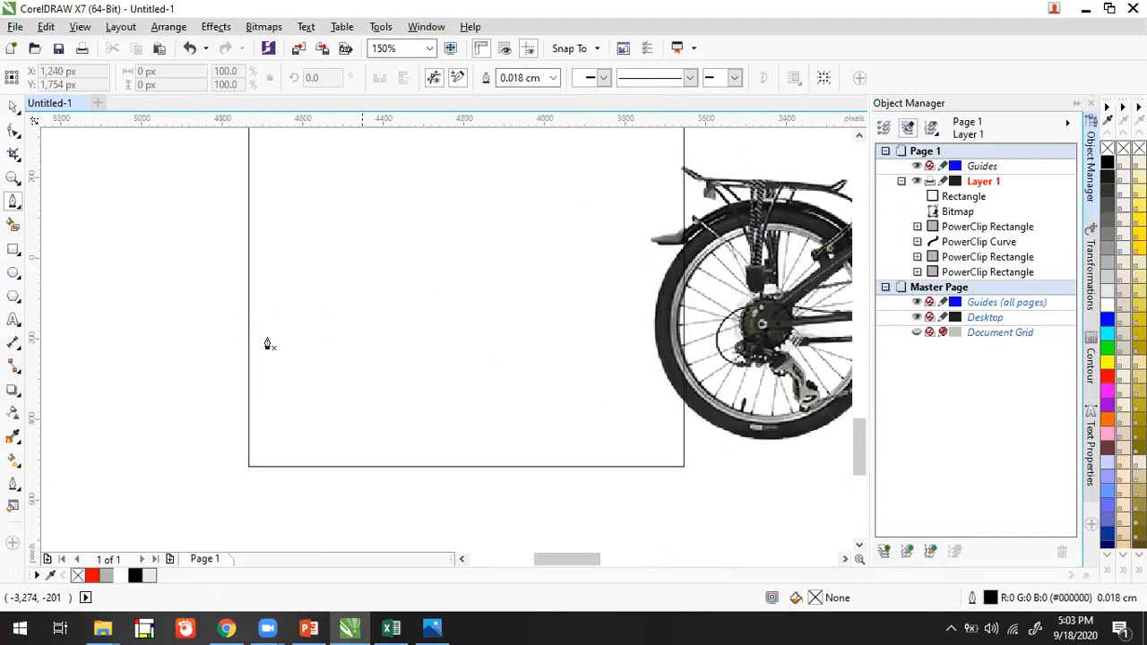
pyautogui.click(202, 369)
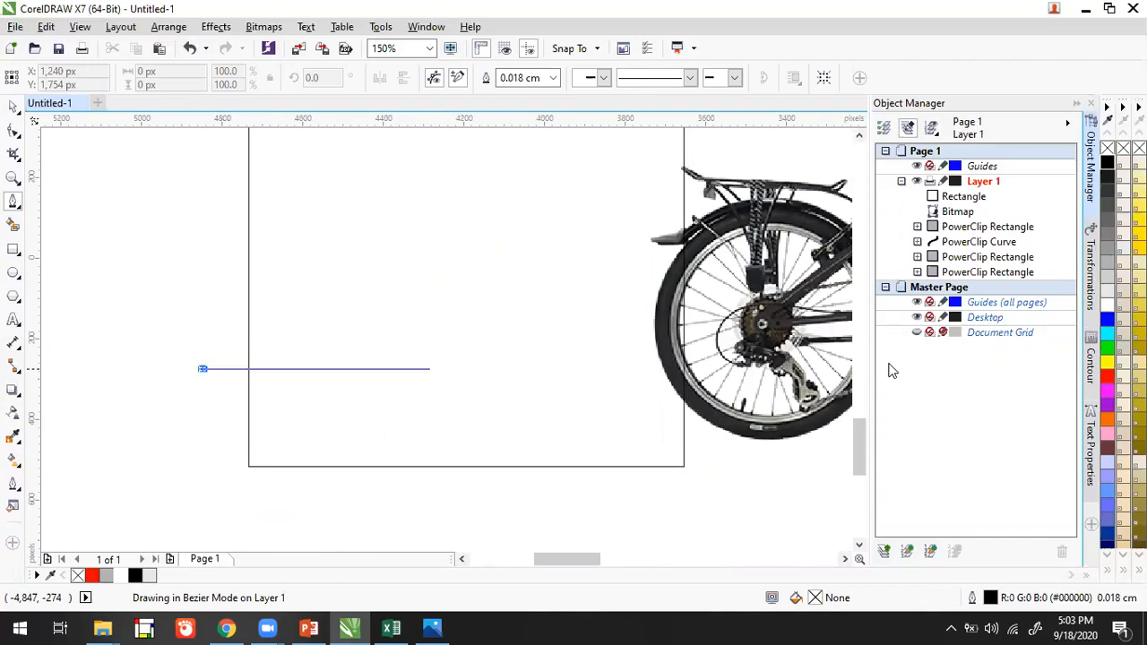
pyautogui.click(819, 362)
pyautogui.click(787, 494)
pyautogui.click(196, 485)
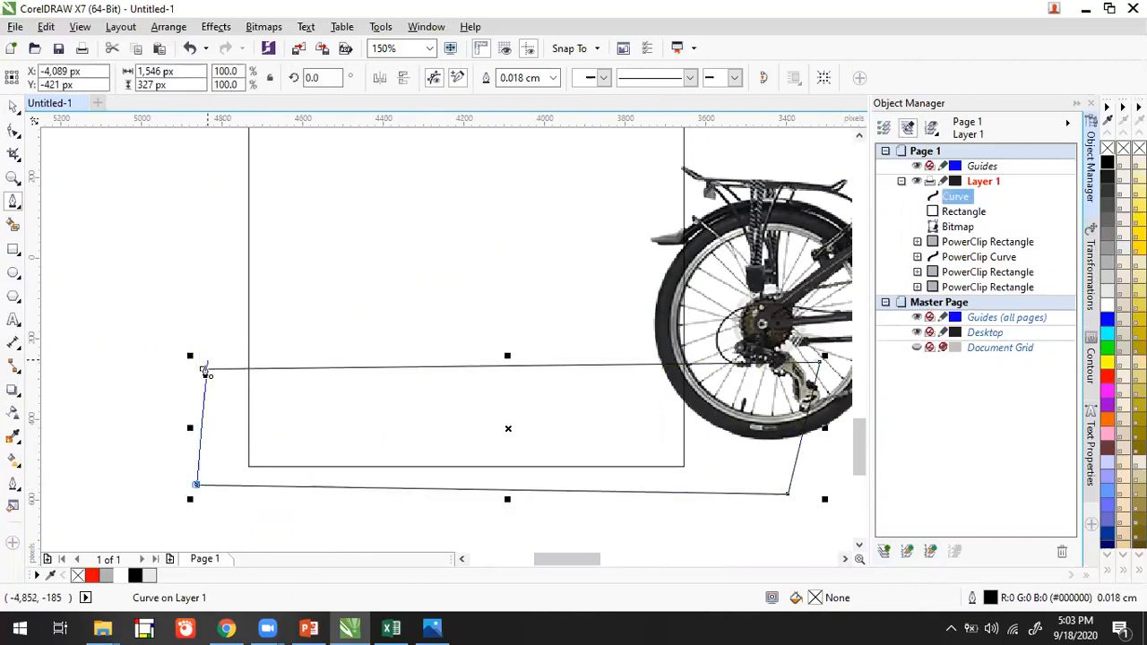
pyautogui.click(202, 369)
pyautogui.press('space')
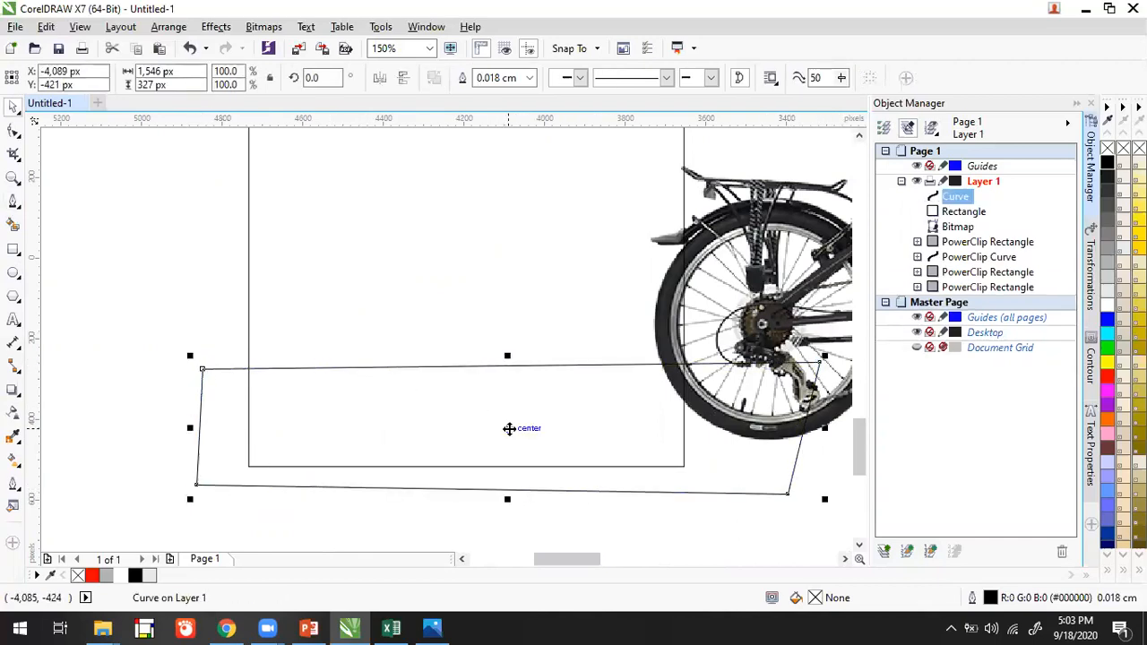
# Add a node to the shape's upper edge, convert the edge to curves and bend it into a shallow wave.
pyautogui.press('F10')
pyautogui.doubleClick(389, 369)
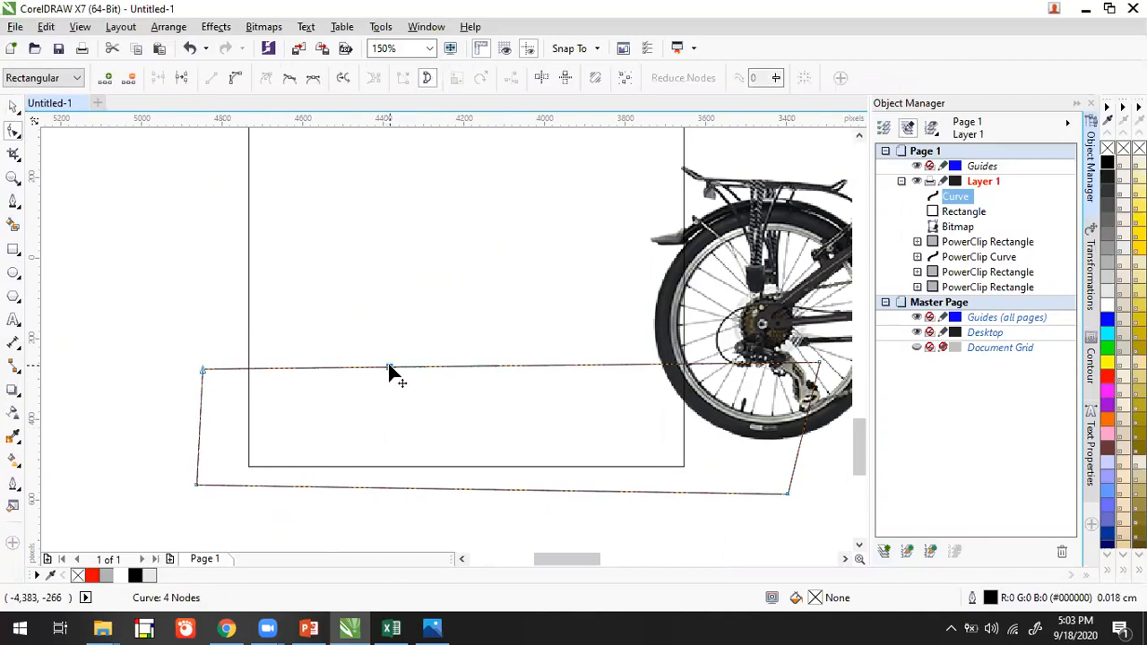
pyautogui.click(237, 78)
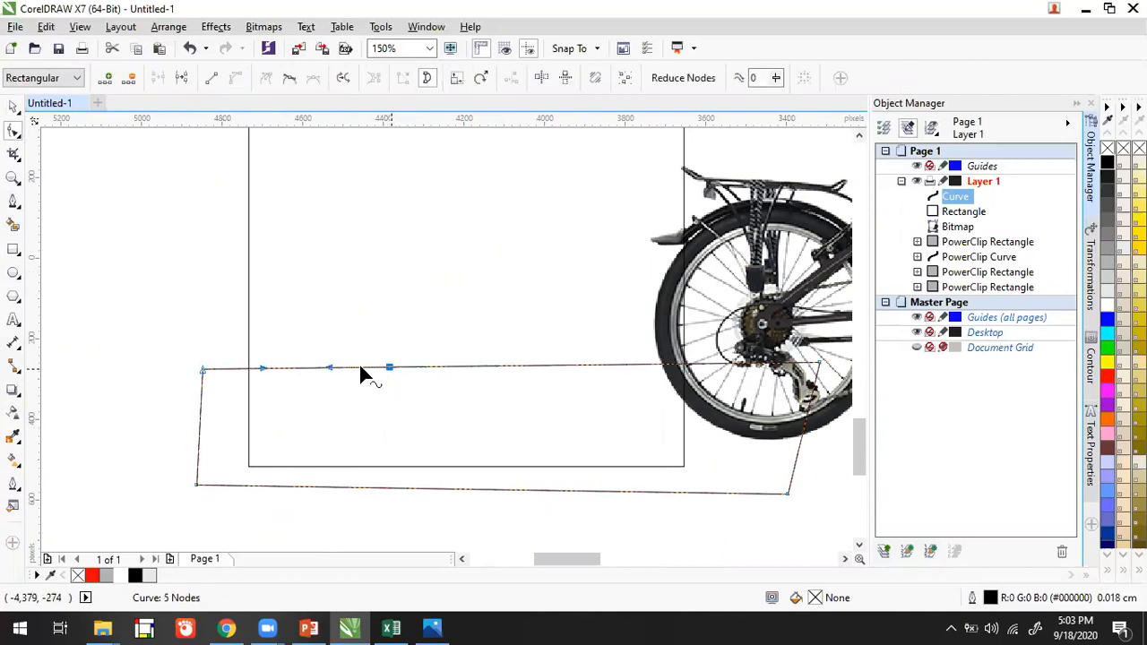
pyautogui.moveTo(327, 374); pyautogui.dragTo(323, 388)
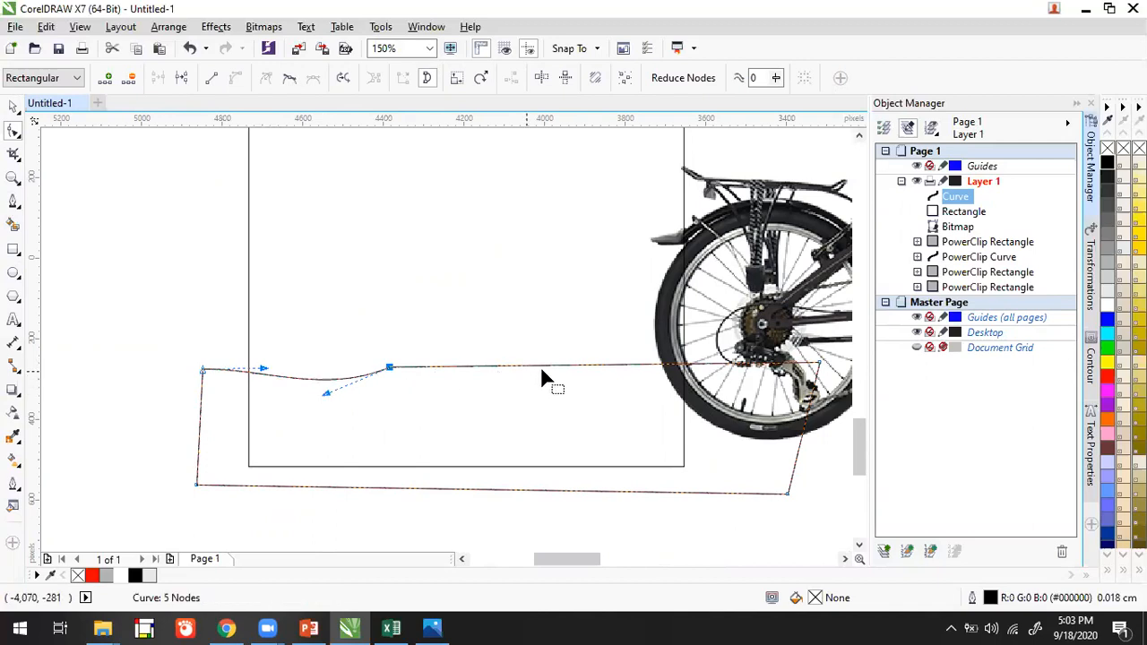
pyautogui.click(562, 370)
pyautogui.moveTo(535, 367); pyautogui.dragTo(690, 351)
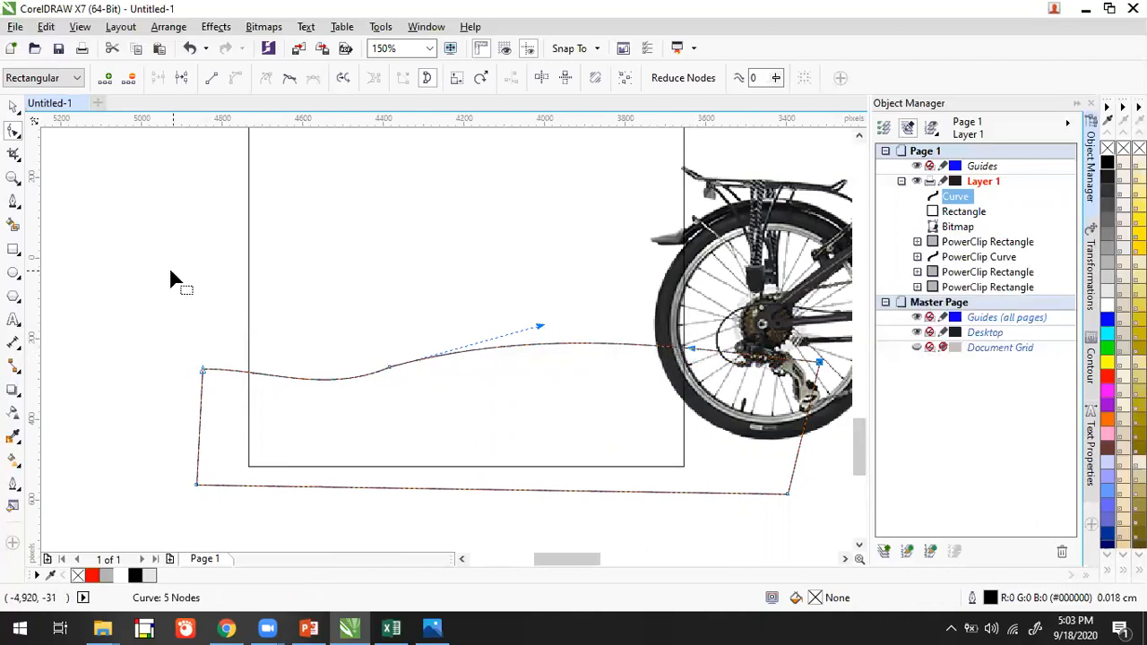
# Move the wavy shape slightly up, shift its middle node to the right and raise the hill crest of its upper edge.
pyautogui.click(13, 105)
pyautogui.moveTo(224, 371); pyautogui.dragTo(233, 359)
pyautogui.doubleClick(383, 361)
pyautogui.moveTo(397, 357); pyautogui.dragTo(446, 357)
pyautogui.moveTo(596, 316); pyautogui.dragTo(630, 269)
pyautogui.click(13, 106)
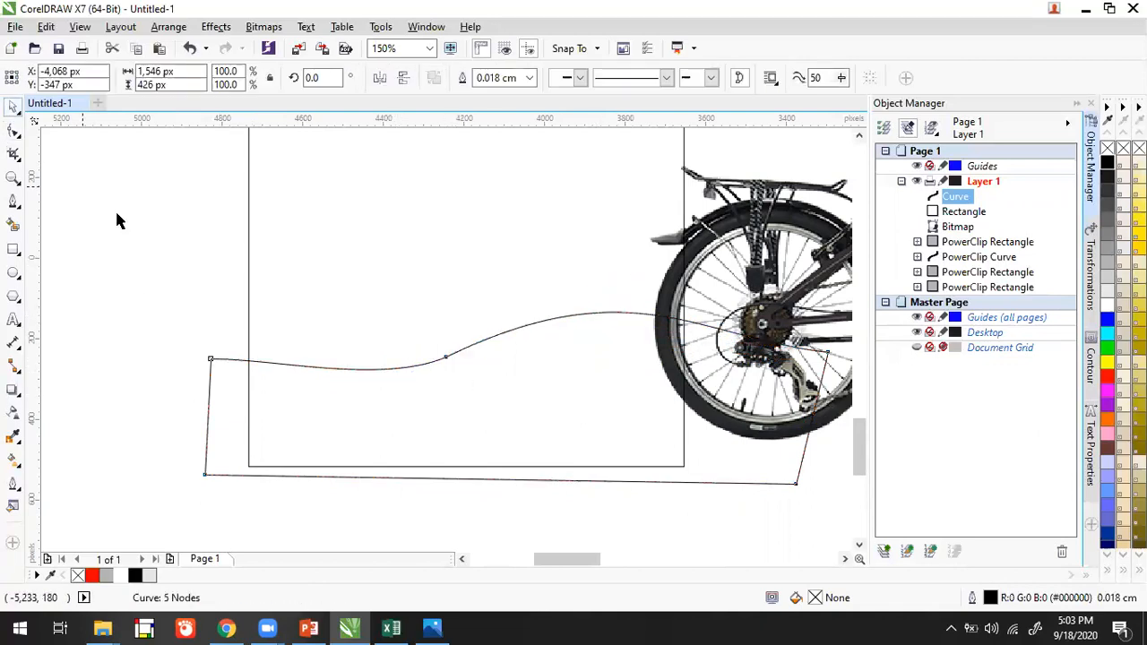
# Move the bicycle image to the right, clear of the square and the wavy shape.
pyautogui.click(254, 262)
pyautogui.scroll(-2, 255, 263)
pyautogui.moveTo(531, 320); pyautogui.dragTo(695, 296)
# Fill the wavy ground shape with a muted olive green from the colour palette.
pyautogui.click(451, 363)
pyautogui.click(491, 376)
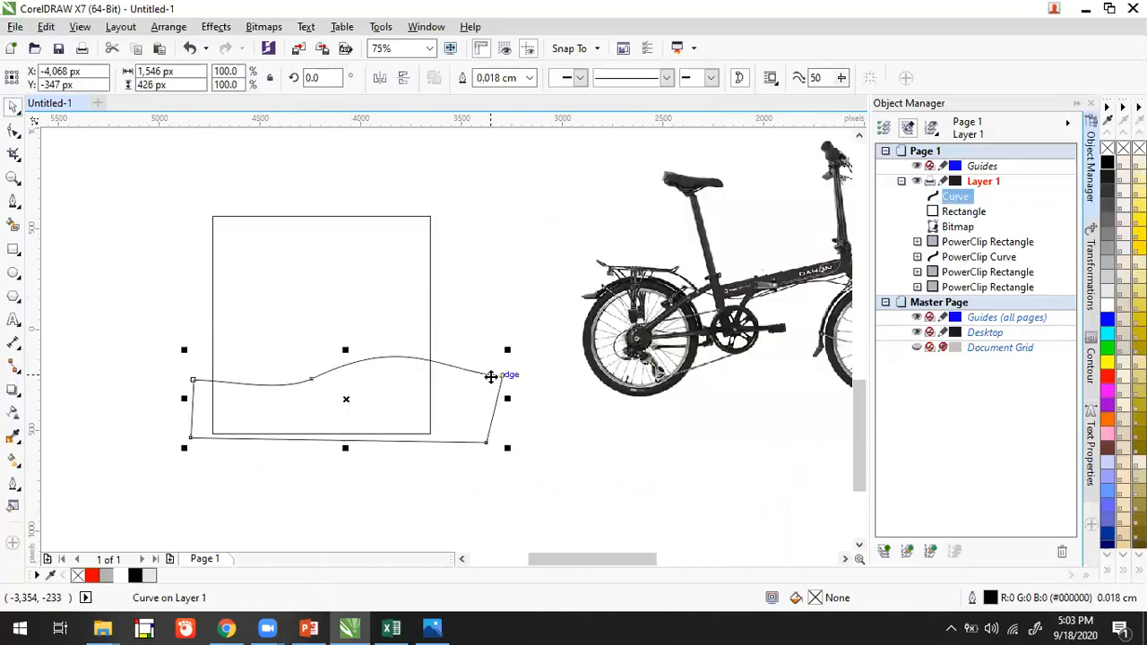
pyautogui.click(1107, 348)
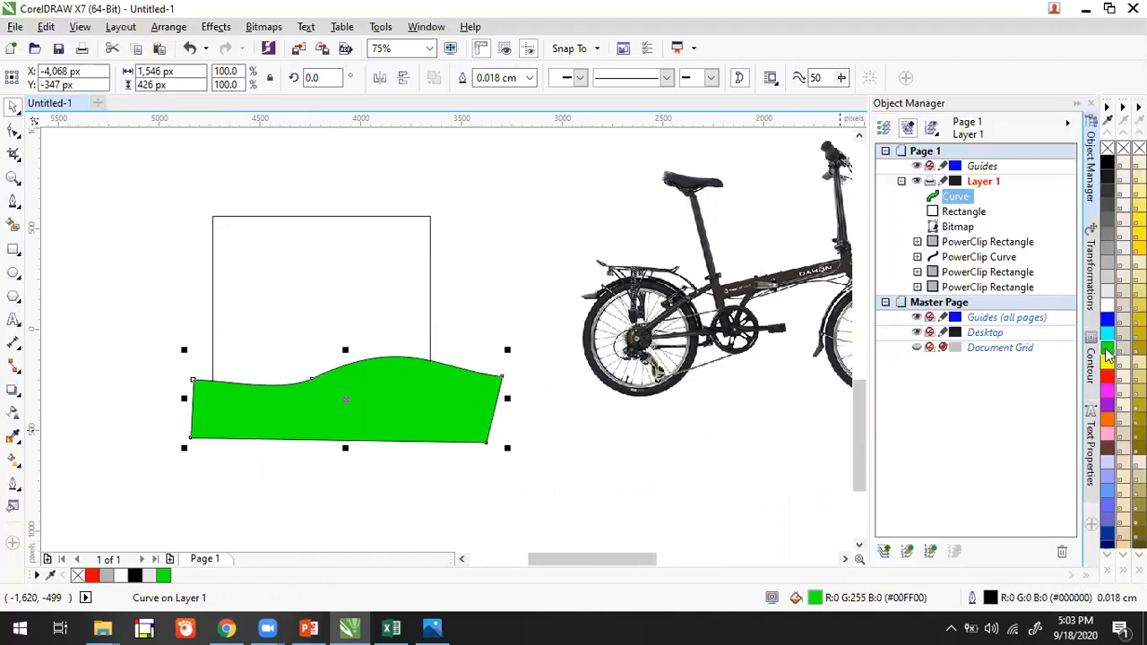
pyautogui.click(1108, 572)
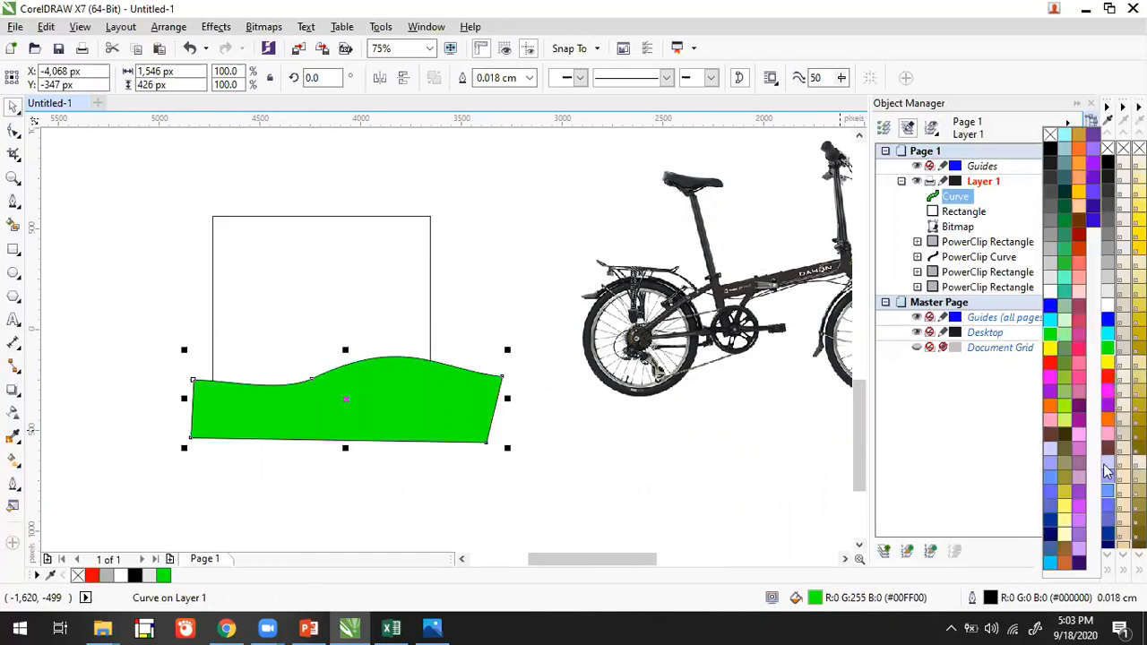
pyautogui.click(1067, 368)
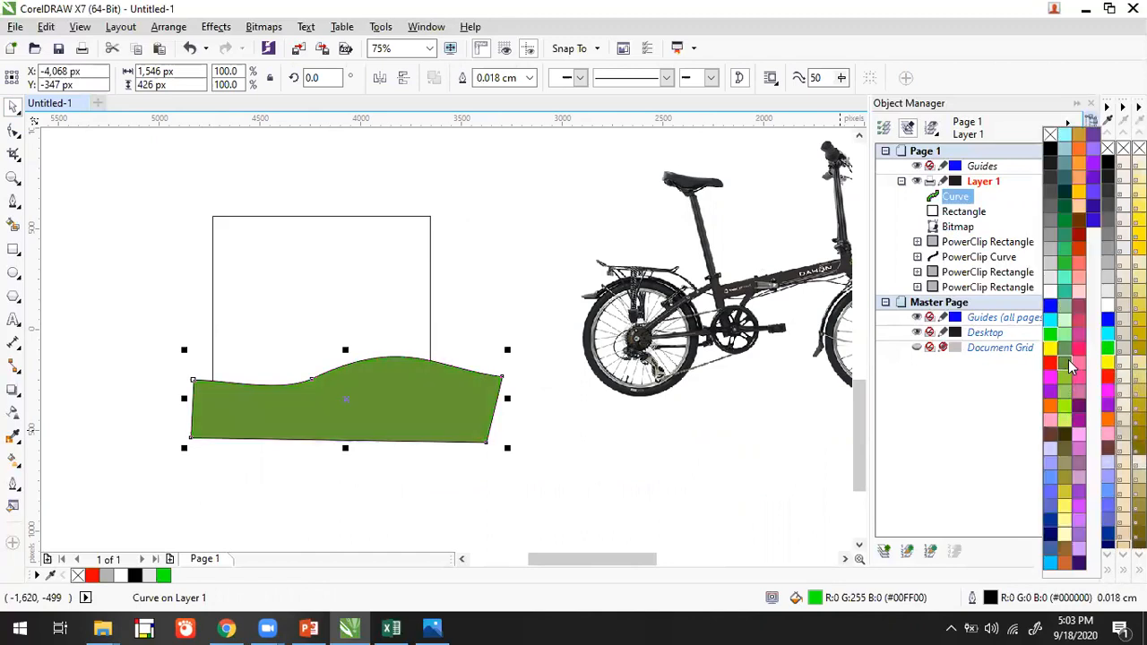
# Try a turquoise #66FFCC fill on the 1080 px square.
pyautogui.click(691, 408)
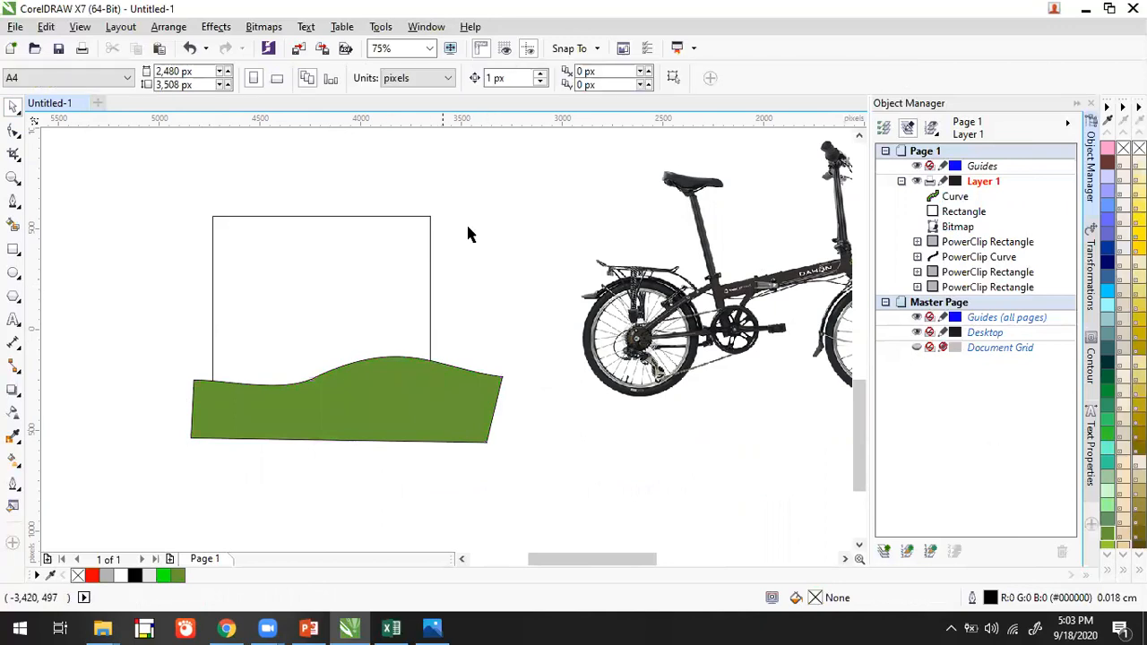
pyautogui.click(963, 212)
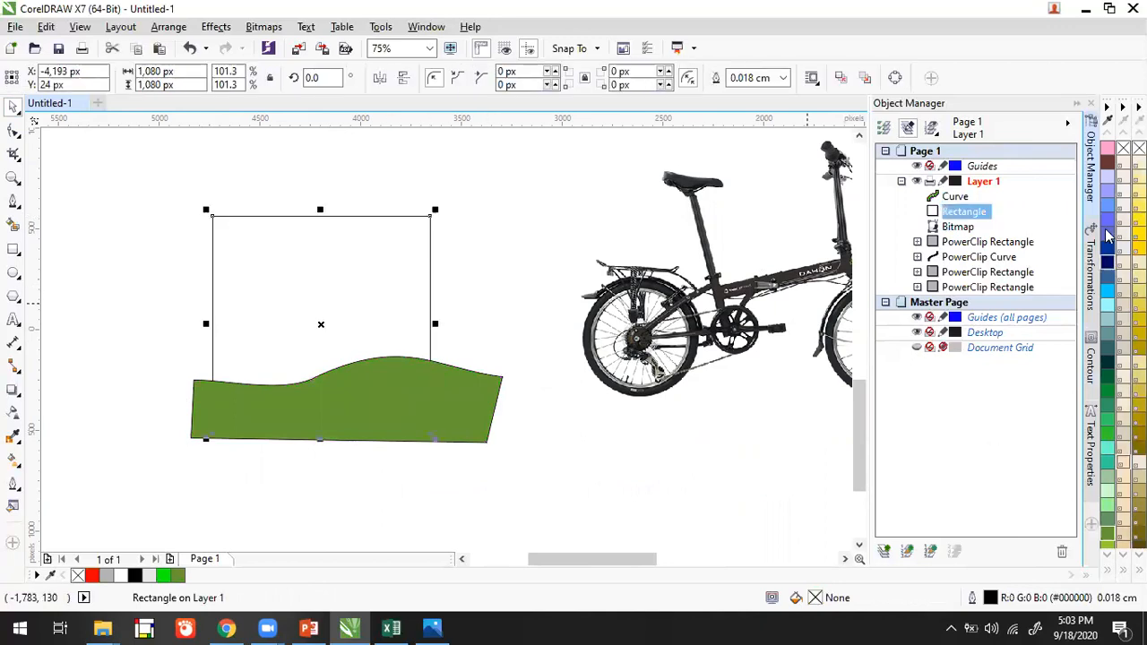
pyautogui.click(1125, 448)
pyautogui.click(1109, 448)
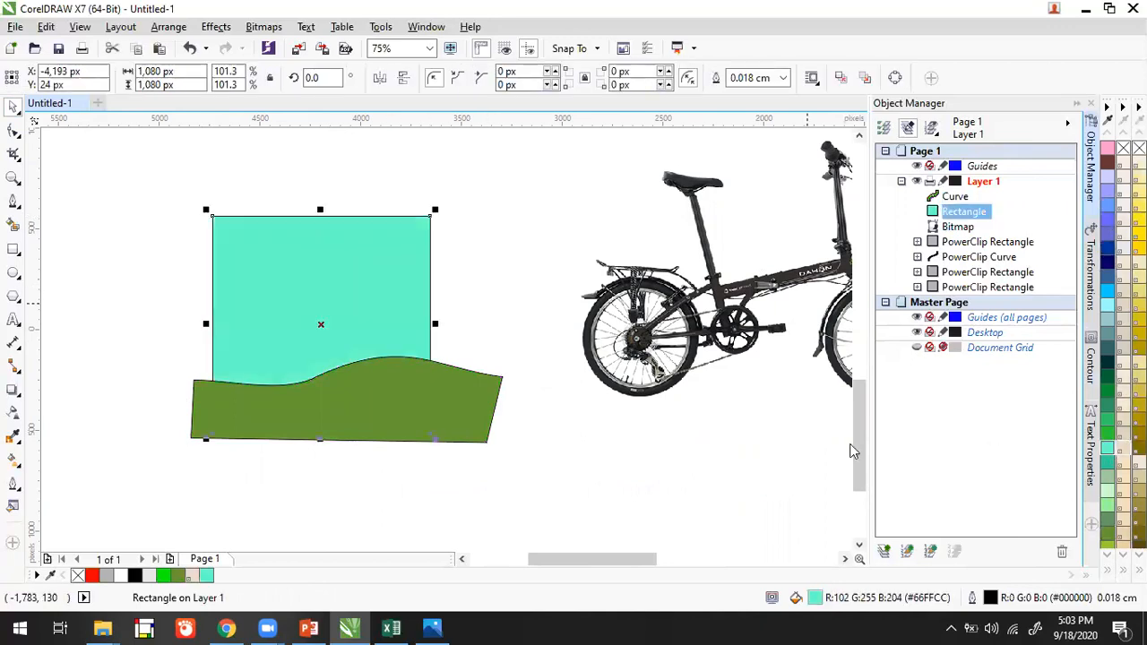
pyautogui.click(1109, 575)
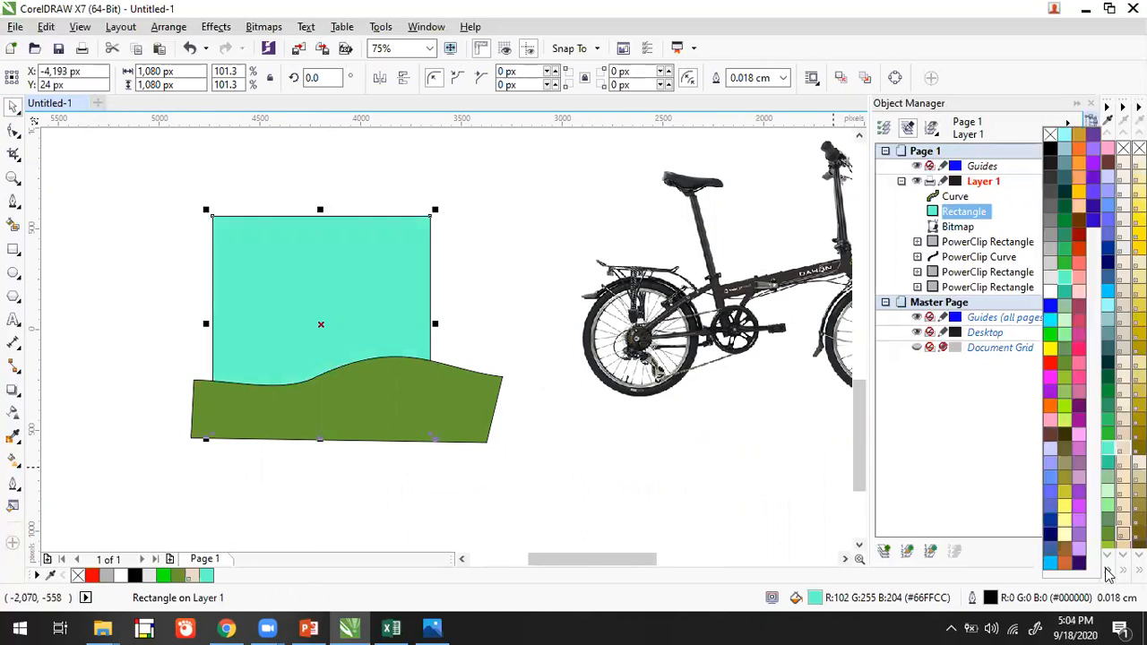
pyautogui.click(1124, 534)
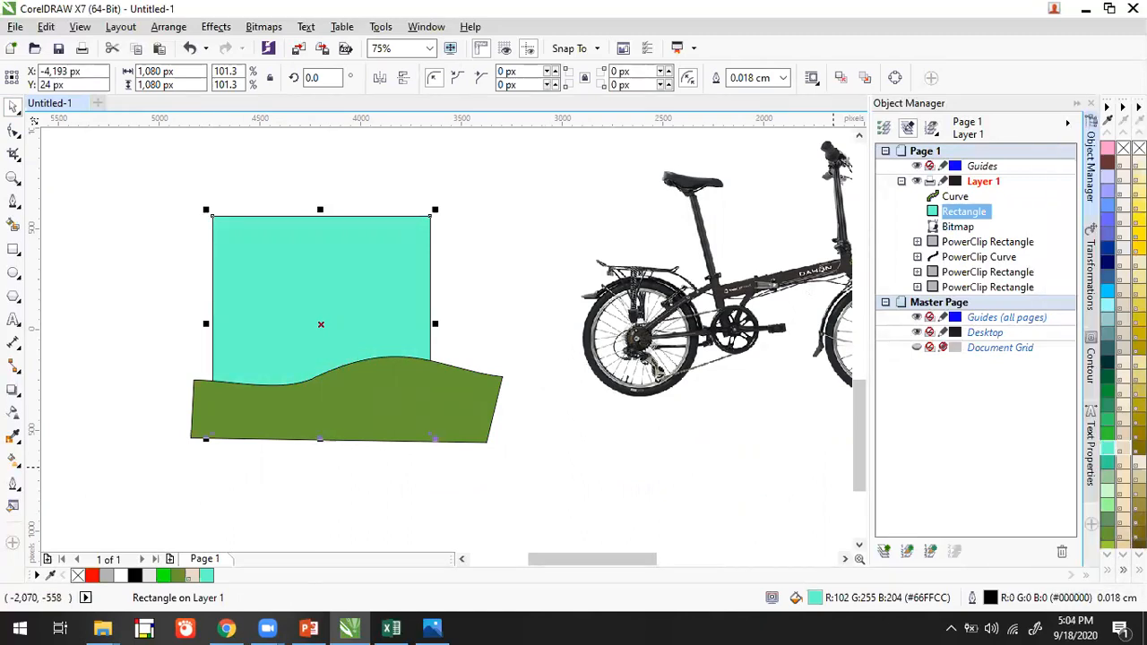
# Fill the 1080 px square with the blue PANTONE 15-4319 TCX from the fashion and home palette as the sky.
pyautogui.click(1124, 570)
pyautogui.click(1124, 570)
pyautogui.click(1124, 570)
pyautogui.click(1124, 570)
pyautogui.click(1124, 570)
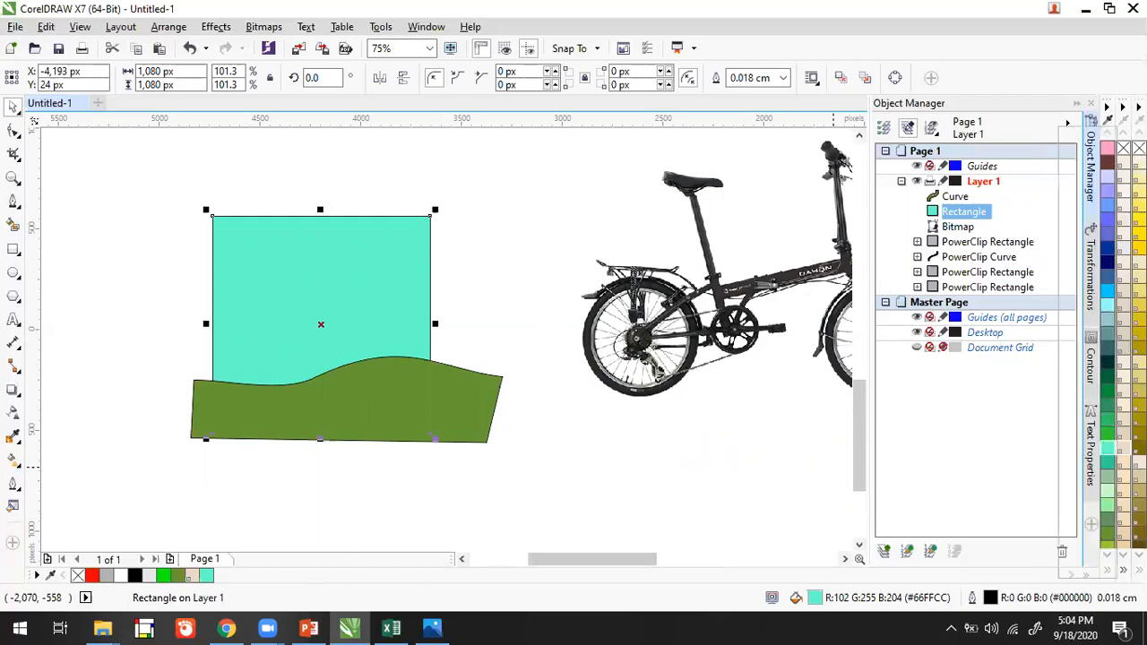
pyautogui.moveTo(1080, 571); pyautogui.dragTo(1093, 572)
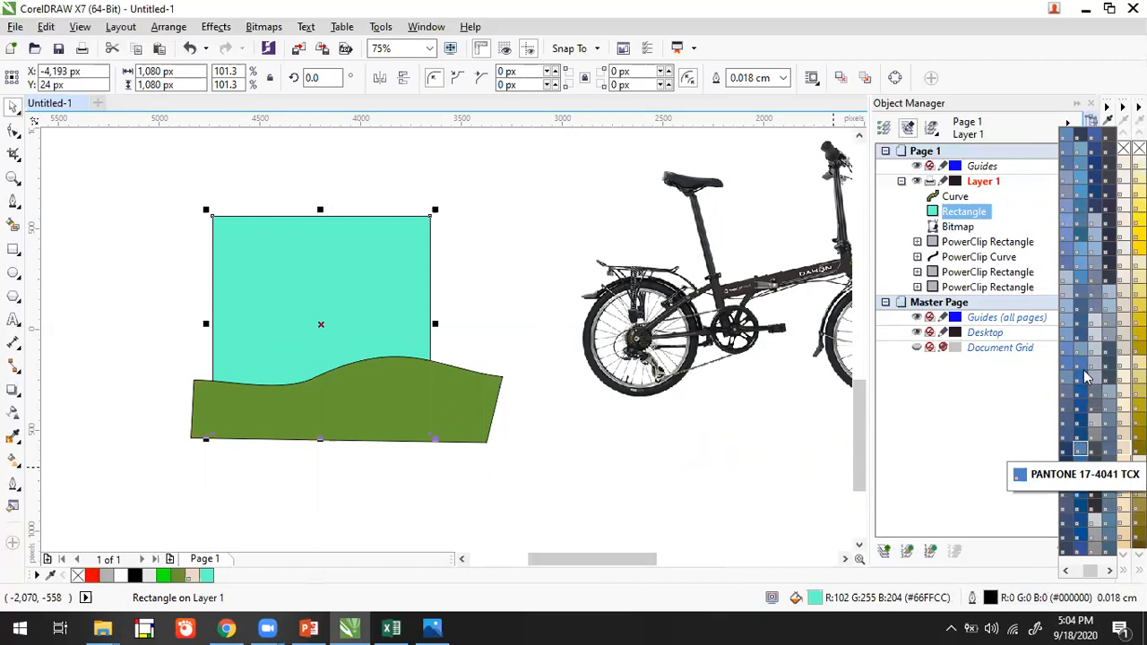
pyautogui.click(1087, 520)
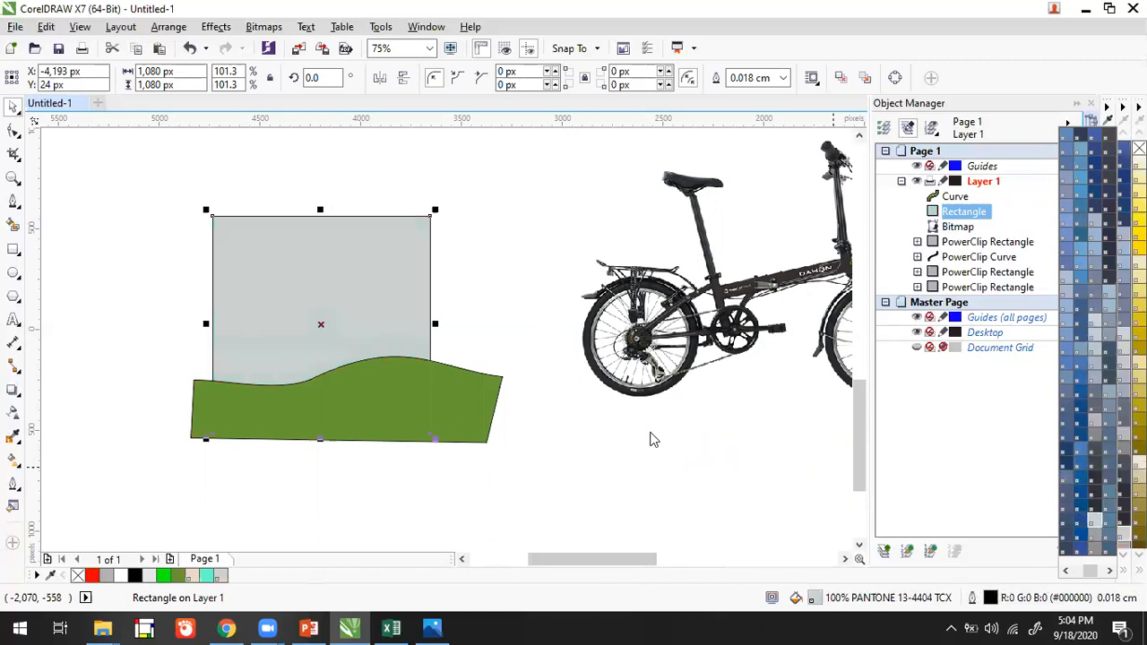
pyautogui.click(1072, 574)
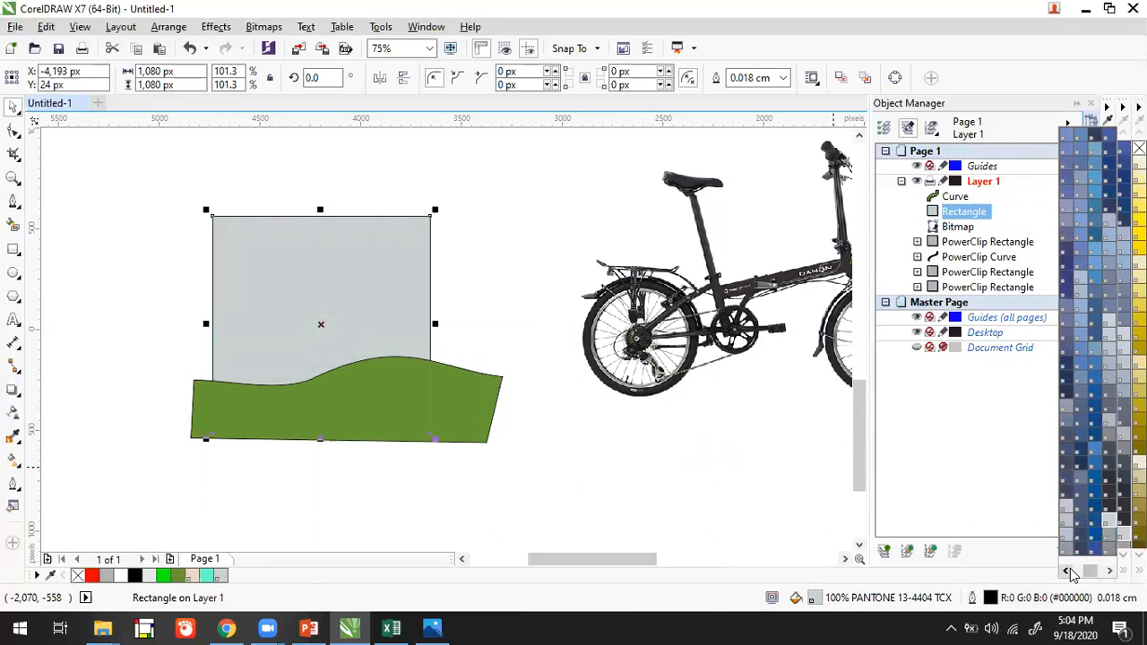
pyautogui.click(1094, 153)
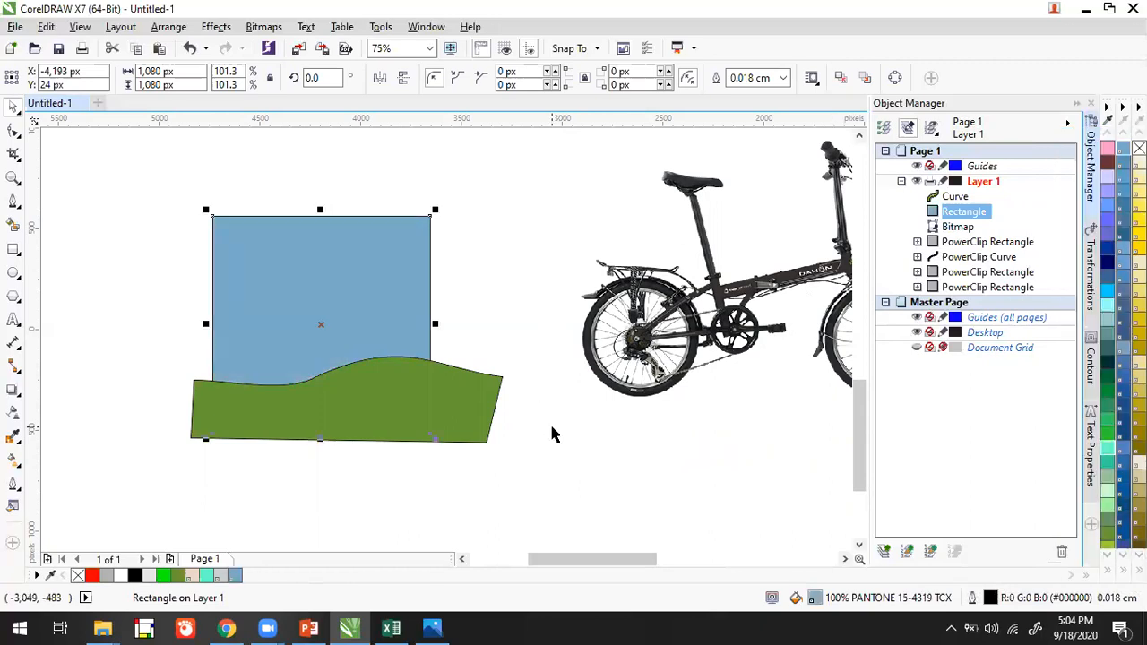
pyautogui.click(505, 292)
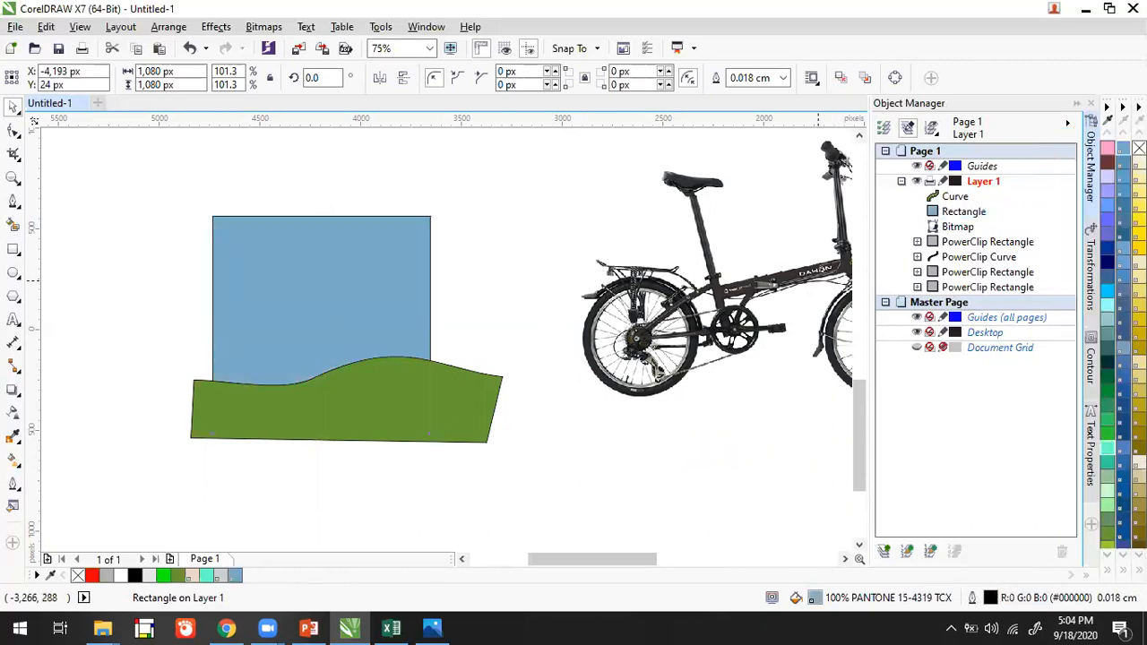
pyautogui.click(408, 27)
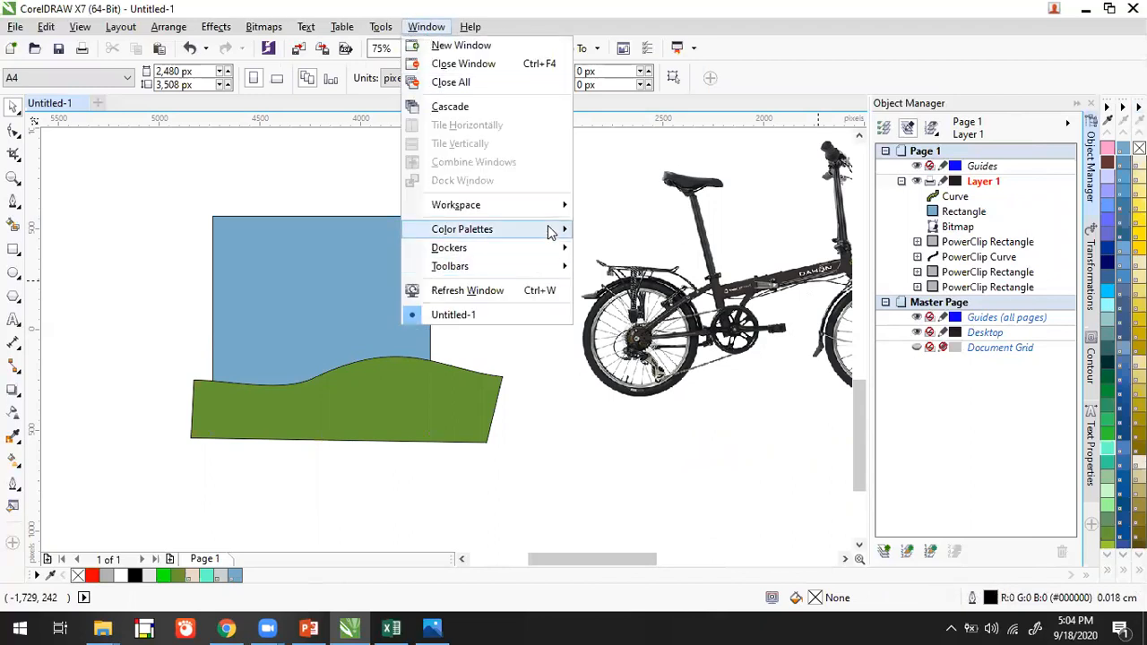
pyautogui.moveTo(550, 231)
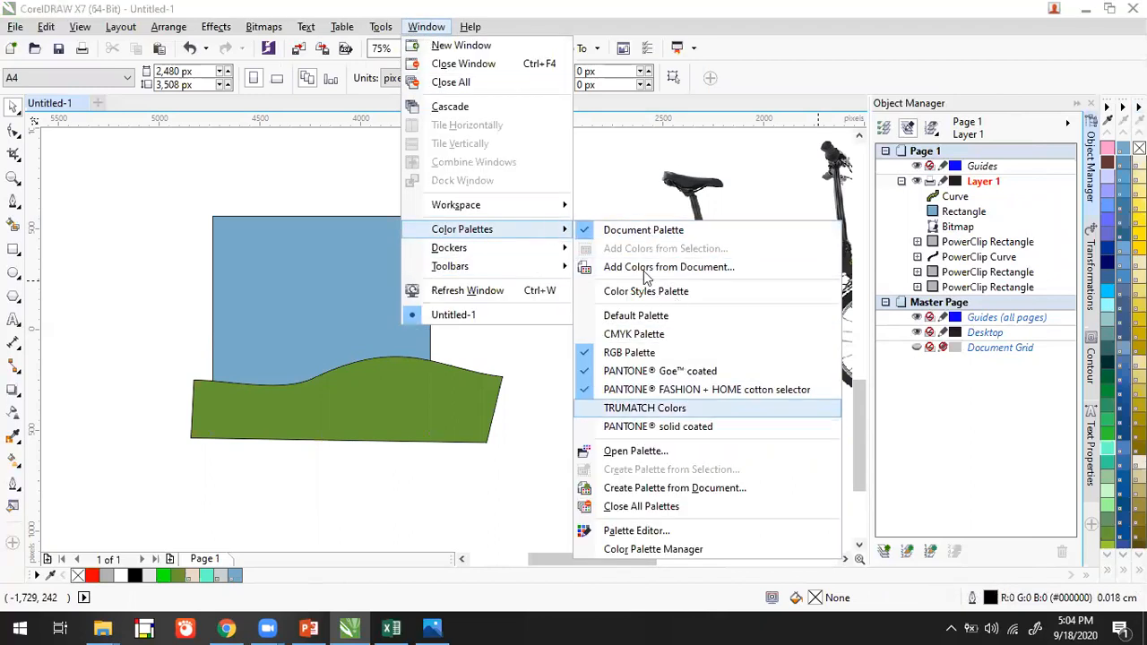
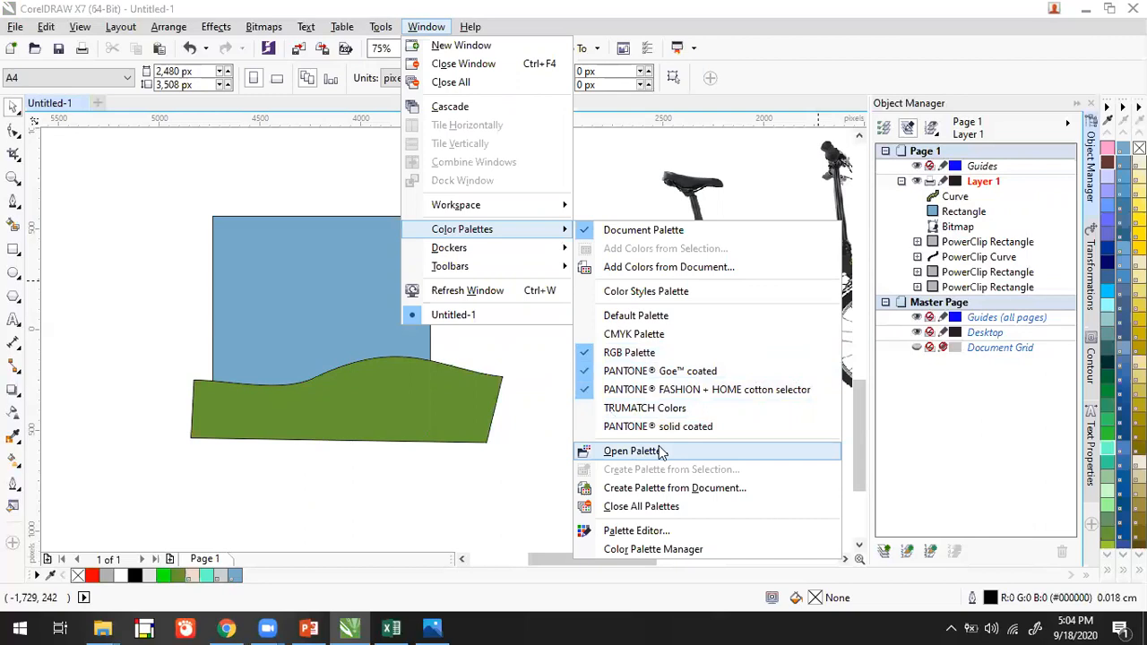
pyautogui.click(478, 272)
pyautogui.click(429, 274)
# Draw an ellipse about 485 × 115 px in the sky and add two overlapping copies below it, one narrowed to about 284 px.
pyautogui.click(94, 250)
pyautogui.moveTo(89, 268); pyautogui.dragTo(152, 270)
pyautogui.click(15, 275)
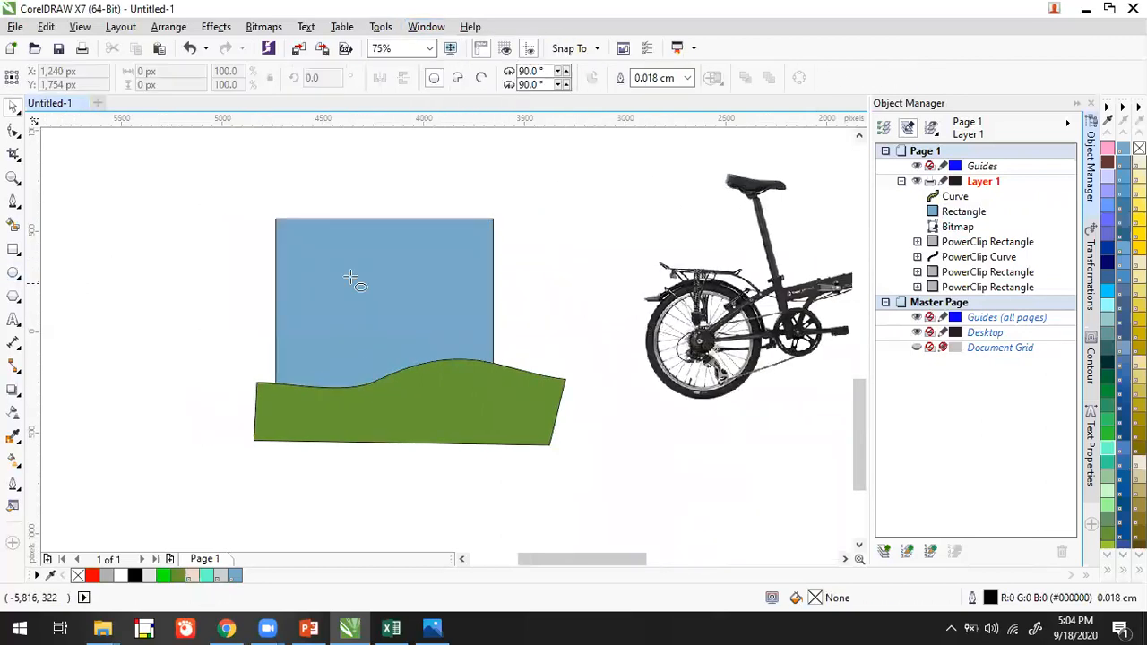
pyautogui.scroll(2, 353, 274)
pyautogui.moveTo(299, 229); pyautogui.dragTo(493, 275)
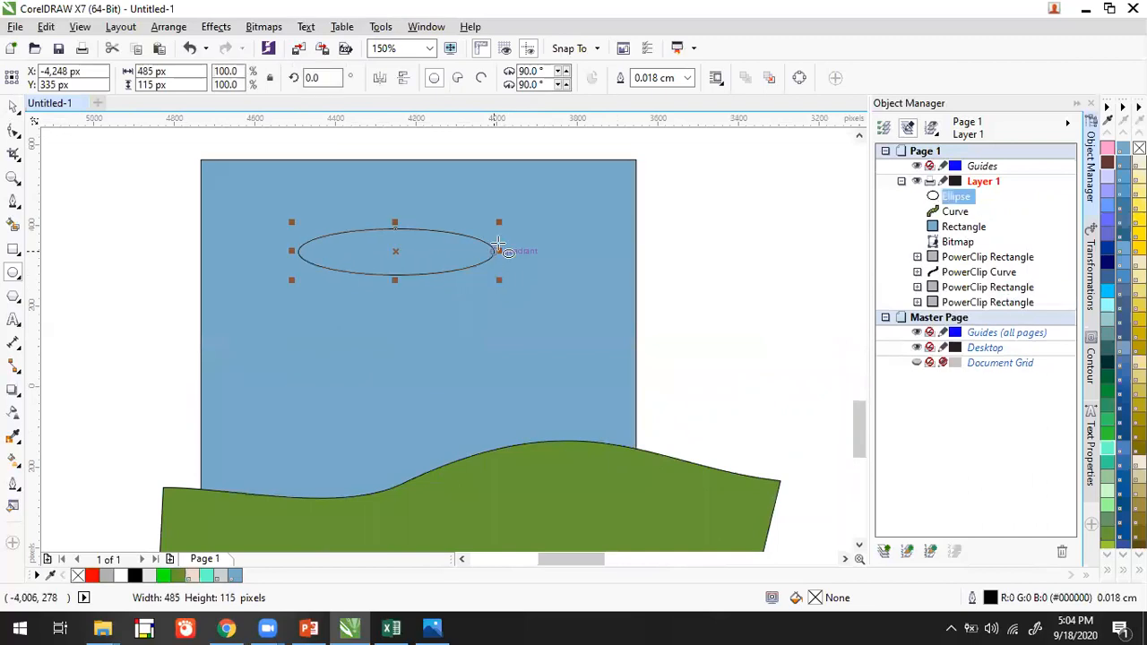
pyautogui.moveTo(383, 257); pyautogui.dragTo(204, 275)
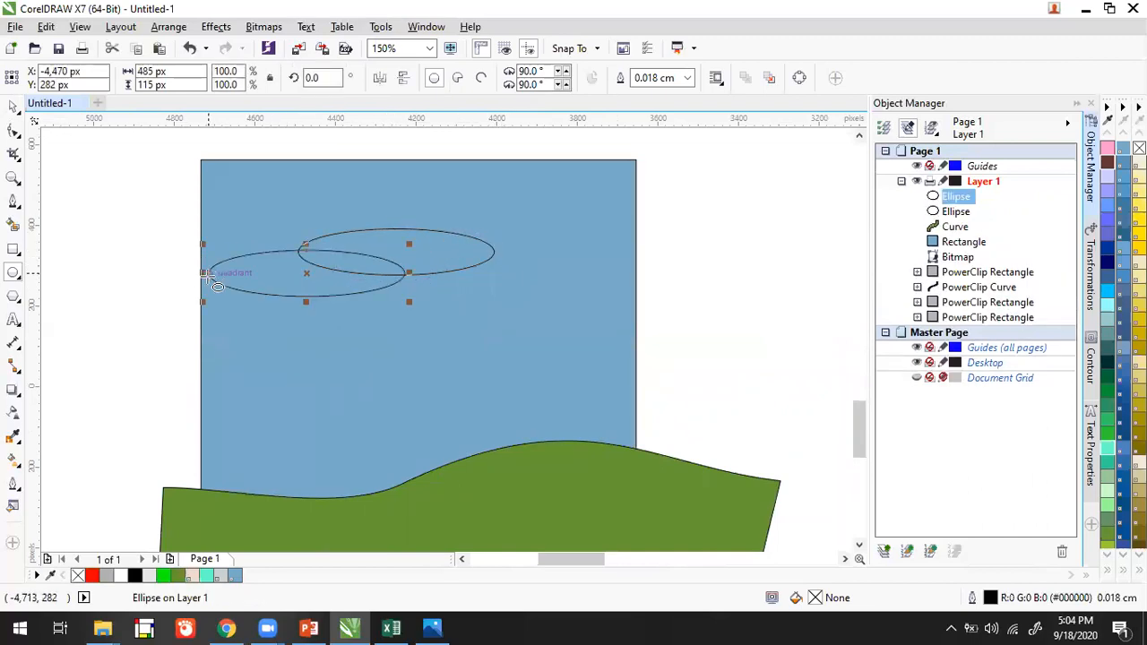
pyautogui.moveTo(338, 276); pyautogui.dragTo(419, 274)
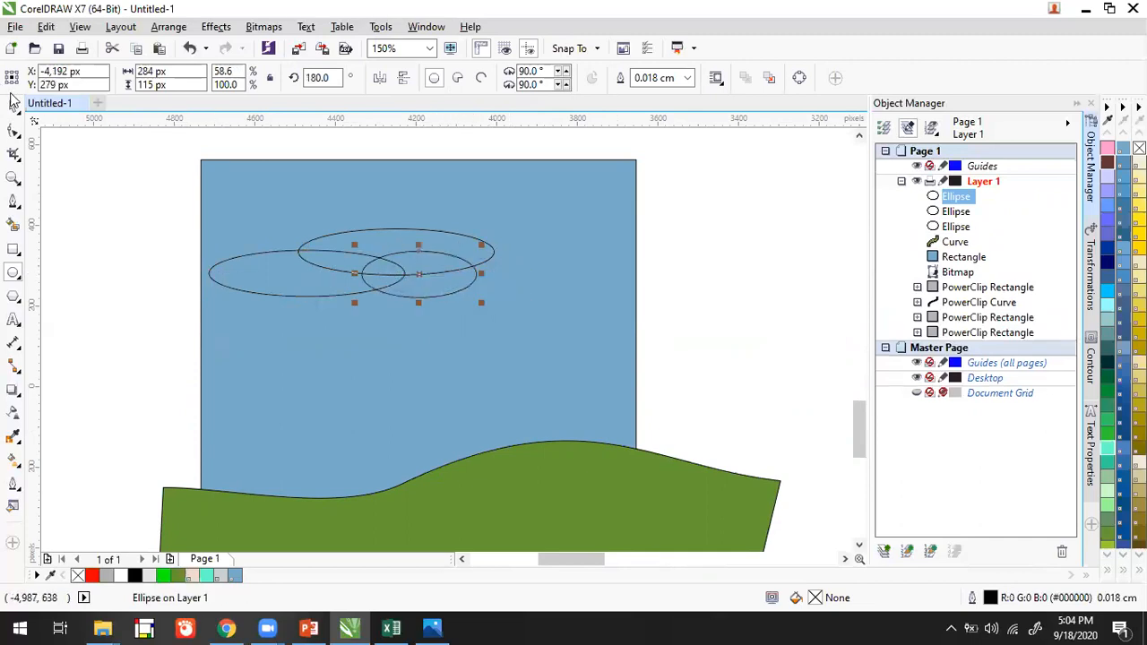
# Weld the three overlapping ellipses into one cloud shape and fill it with white.
pyautogui.click(12, 107)
pyautogui.moveTo(145, 168); pyautogui.dragTo(569, 341)
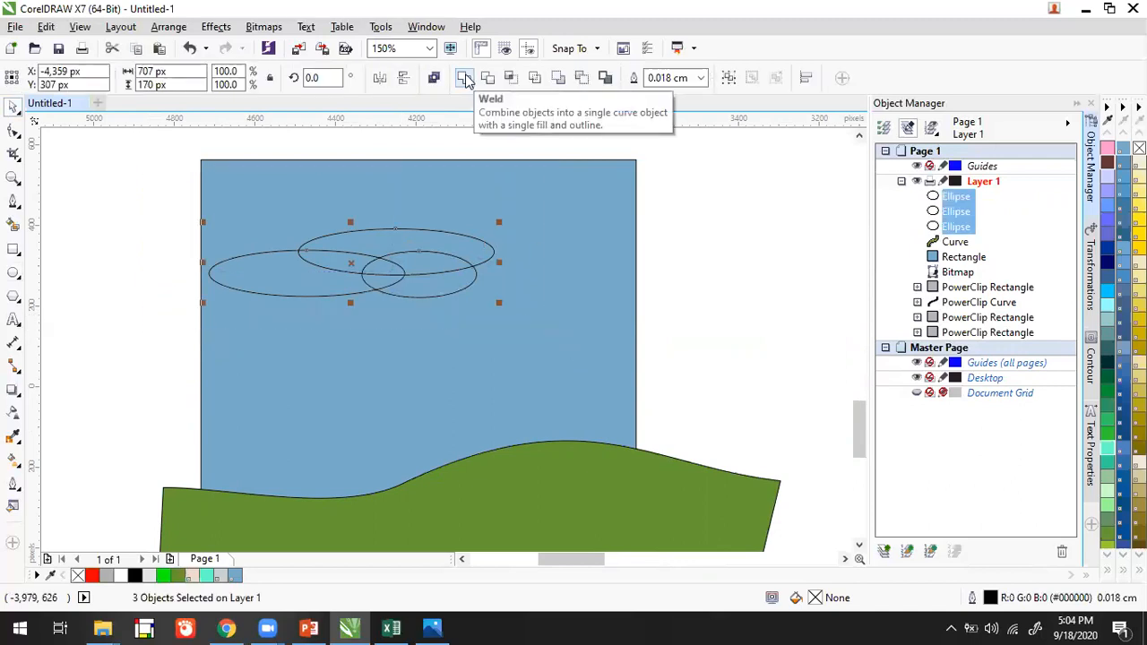
pyautogui.click(464, 79)
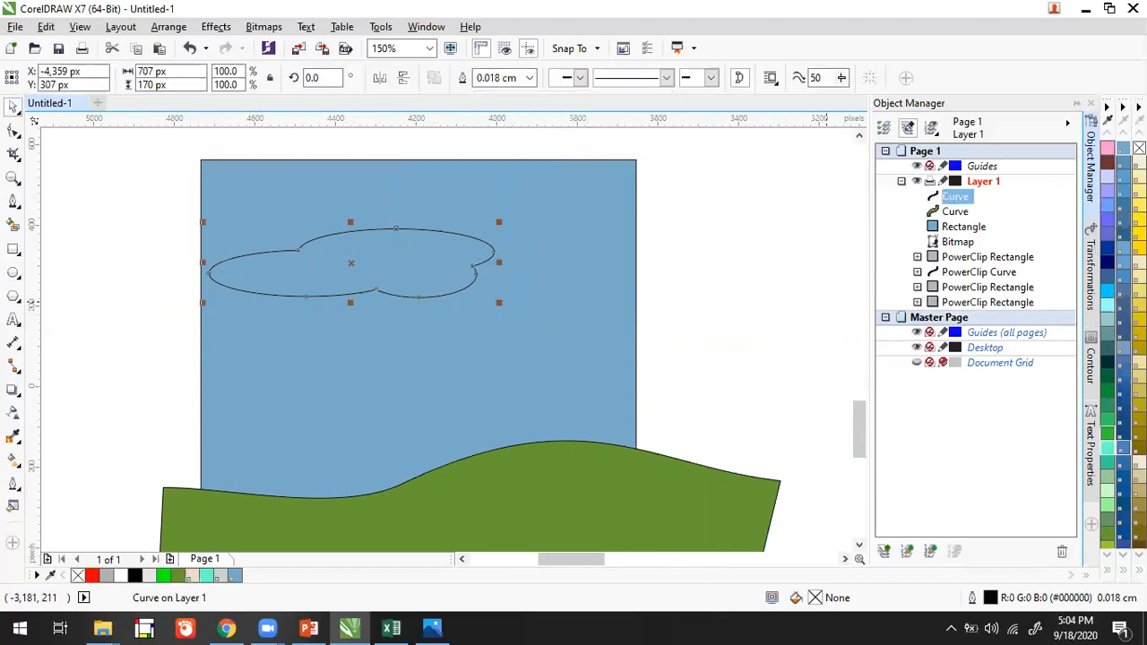
pyautogui.click(121, 575)
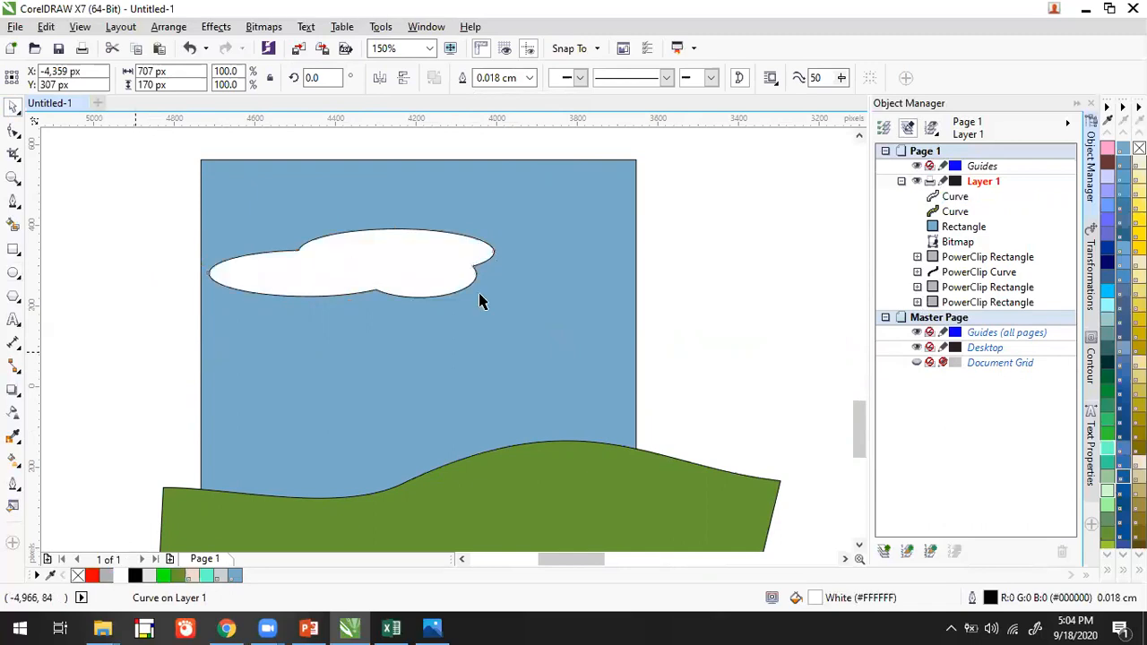
pyautogui.scroll(-1, 620, 350)
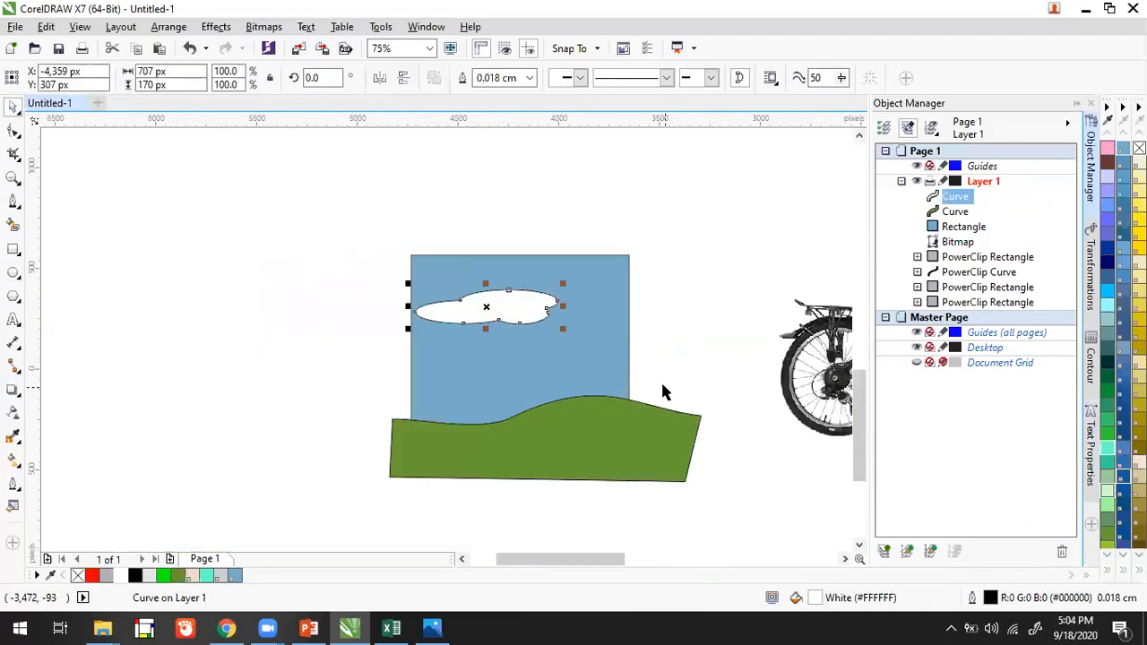
# Remove the outline from the white cloud and the green hill.
pyautogui.hscroll(3, 664, 392)
pyautogui.moveTo(634, 271); pyautogui.dragTo(84, 559)
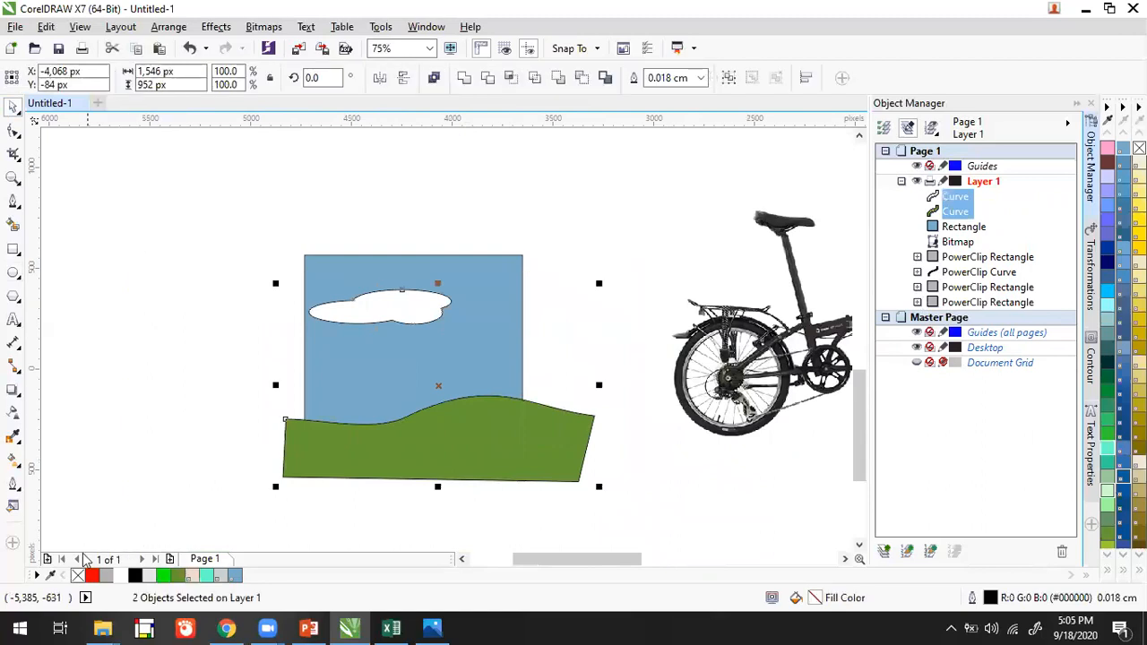
pyautogui.rightClick(79, 575)
pyautogui.click(153, 369)
pyautogui.click(555, 459)
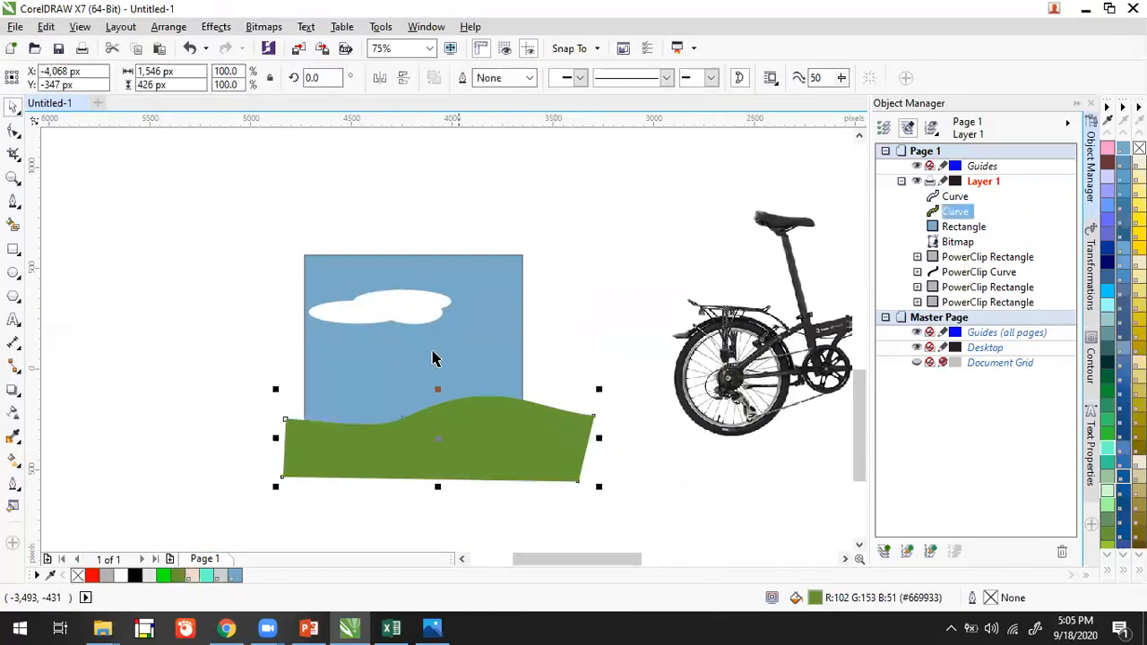
pyautogui.keyDown('shift'); pyautogui.click(425, 314); pyautogui.keyUp('shift')
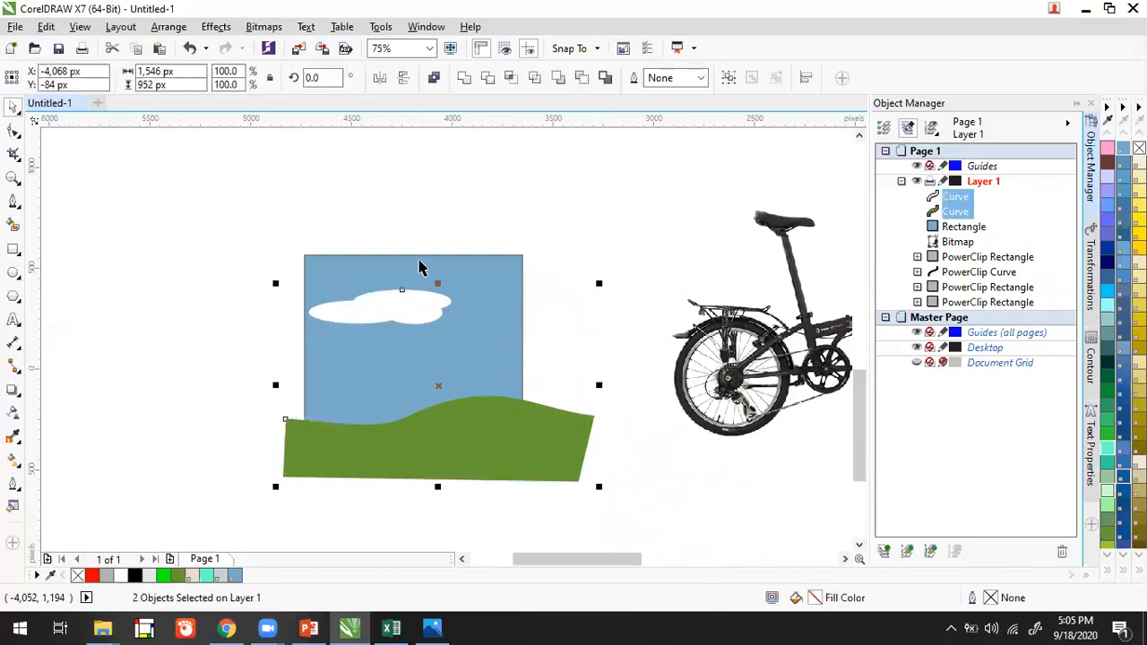
pyautogui.rightClick(439, 386)
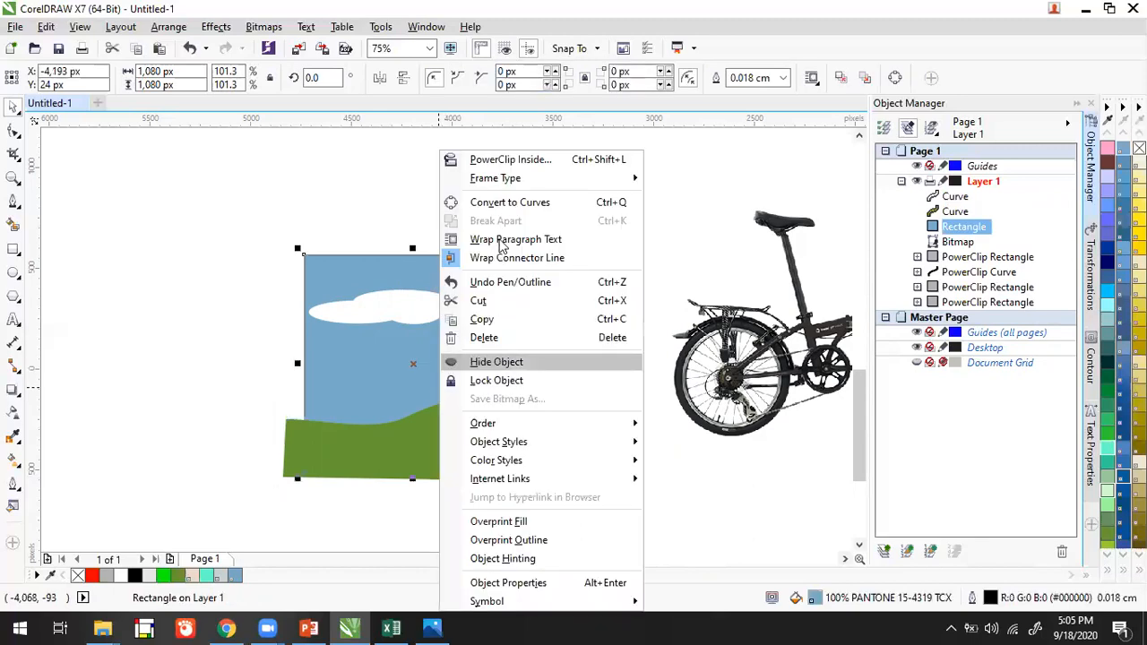
pyautogui.click(187, 279)
# PowerClip the cloud and the green hill inside the blue square.
pyautogui.moveTo(629, 554); pyautogui.dragTo(587, 284)
pyautogui.moveTo(659, 490); pyautogui.dragTo(131, 225)
pyautogui.click(249, 27)
pyautogui.moveTo(216, 27)
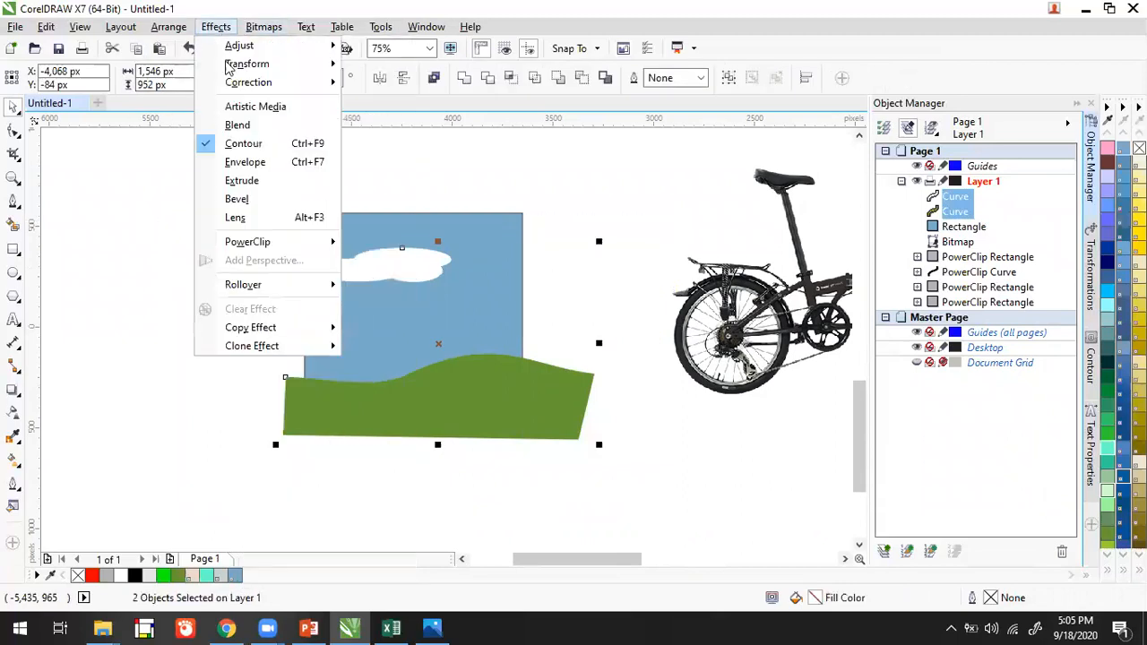
pyautogui.moveTo(287, 244)
pyautogui.click(410, 243)
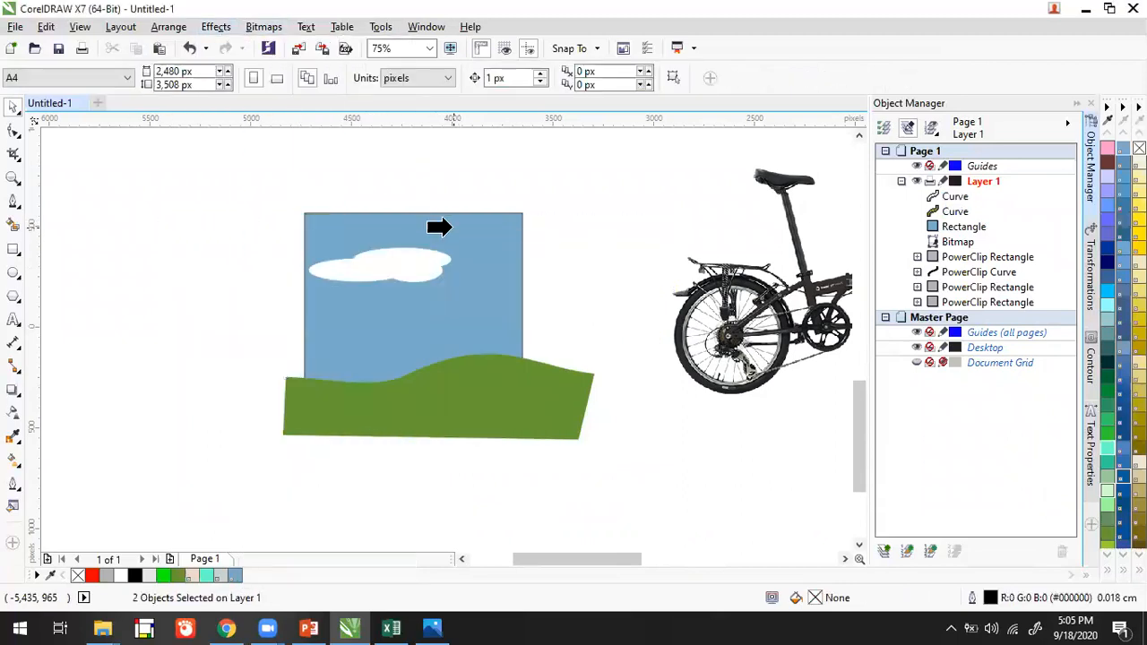
pyautogui.click(457, 233)
# Move the bicycle image onto the blue square and place it above the square in the stacking order.
pyautogui.click(749, 333)
pyautogui.moveTo(749, 334); pyautogui.dragTo(329, 412)
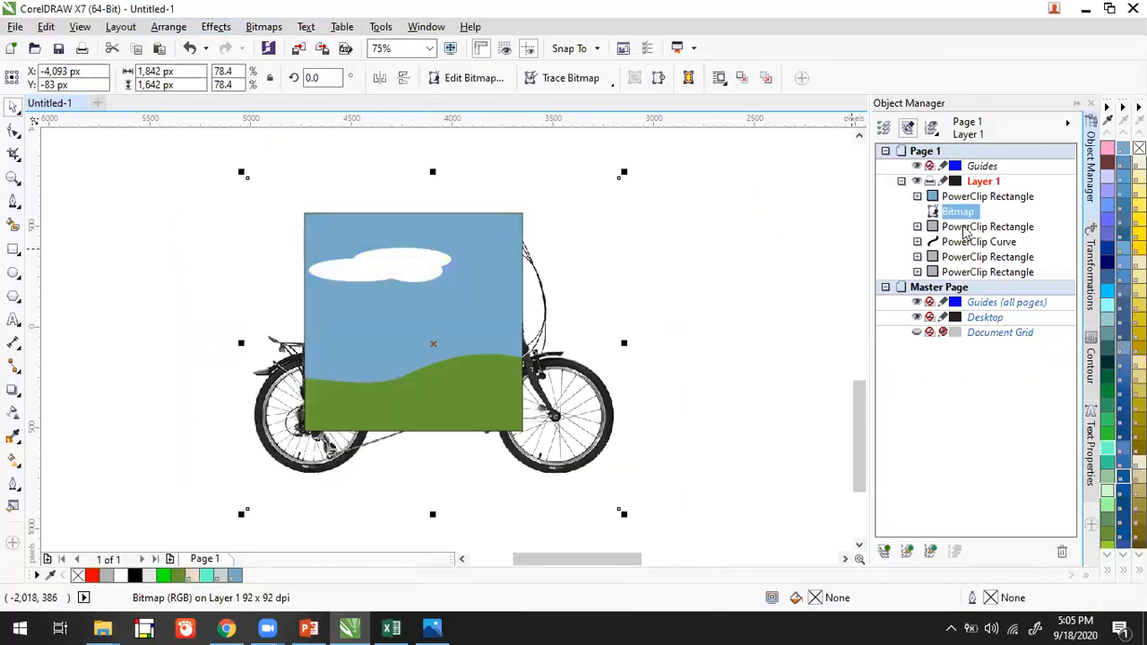
pyautogui.moveTo(966, 232); pyautogui.dragTo(963, 190)
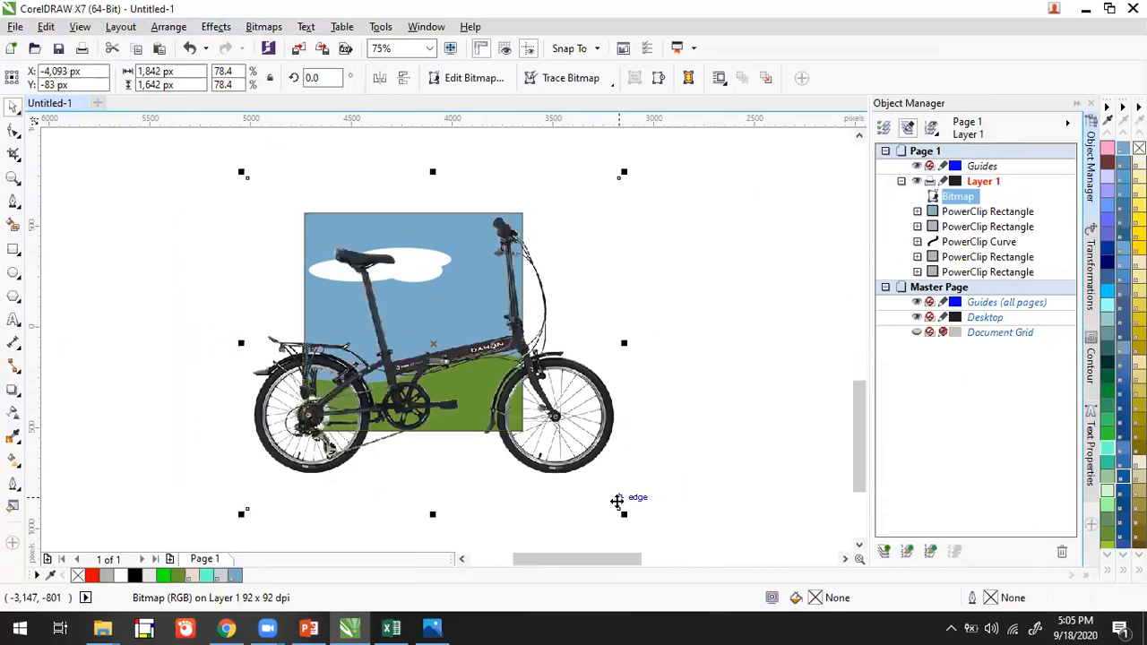
# Scale the bicycle down to about 952 × 849 px and position it on the green hill, fully inside the square.
pyautogui.moveTo(625, 517); pyautogui.dragTo(502, 405)
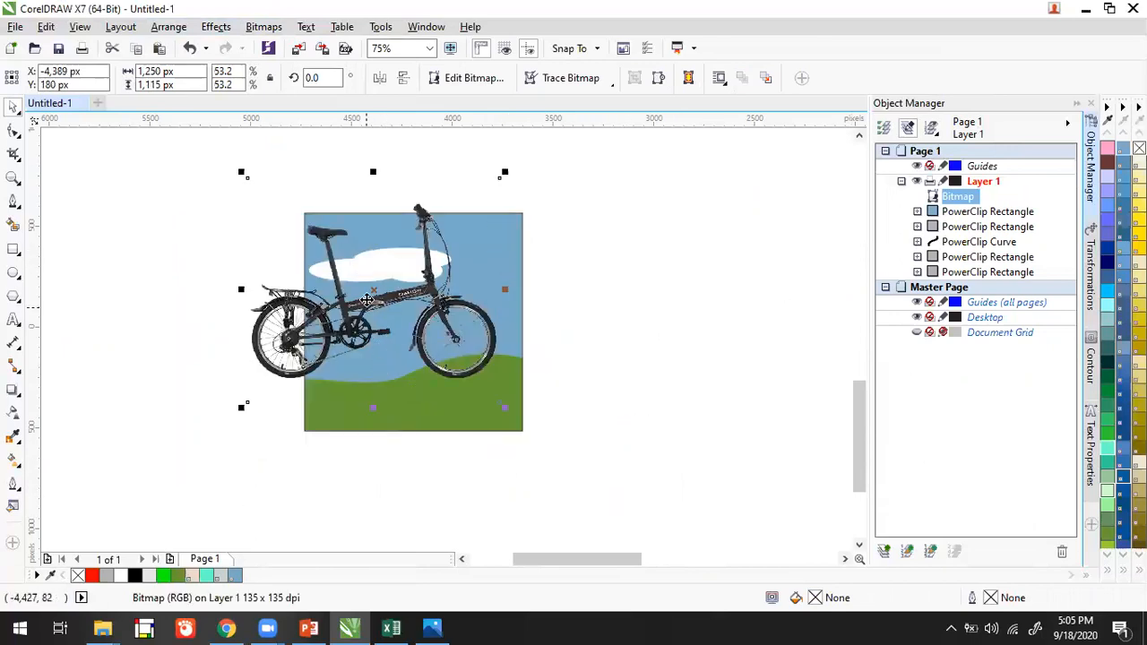
pyautogui.moveTo(407, 316); pyautogui.dragTo(455, 346)
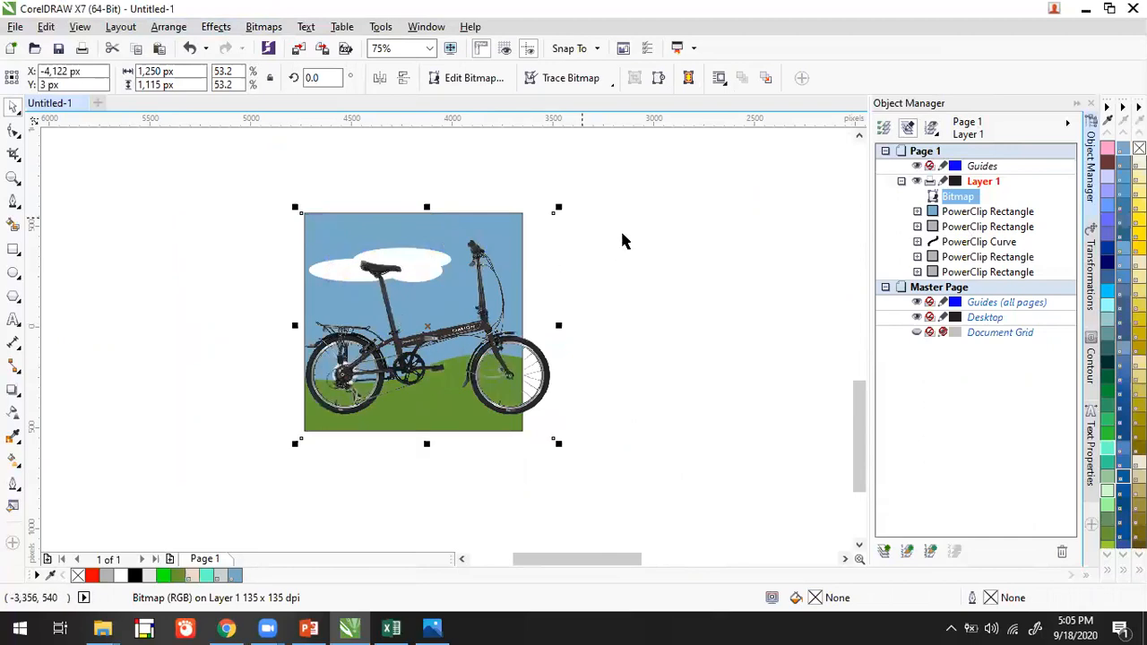
pyautogui.moveTo(558, 448); pyautogui.dragTo(518, 408)
pyautogui.moveTo(415, 342); pyautogui.dragTo(429, 373)
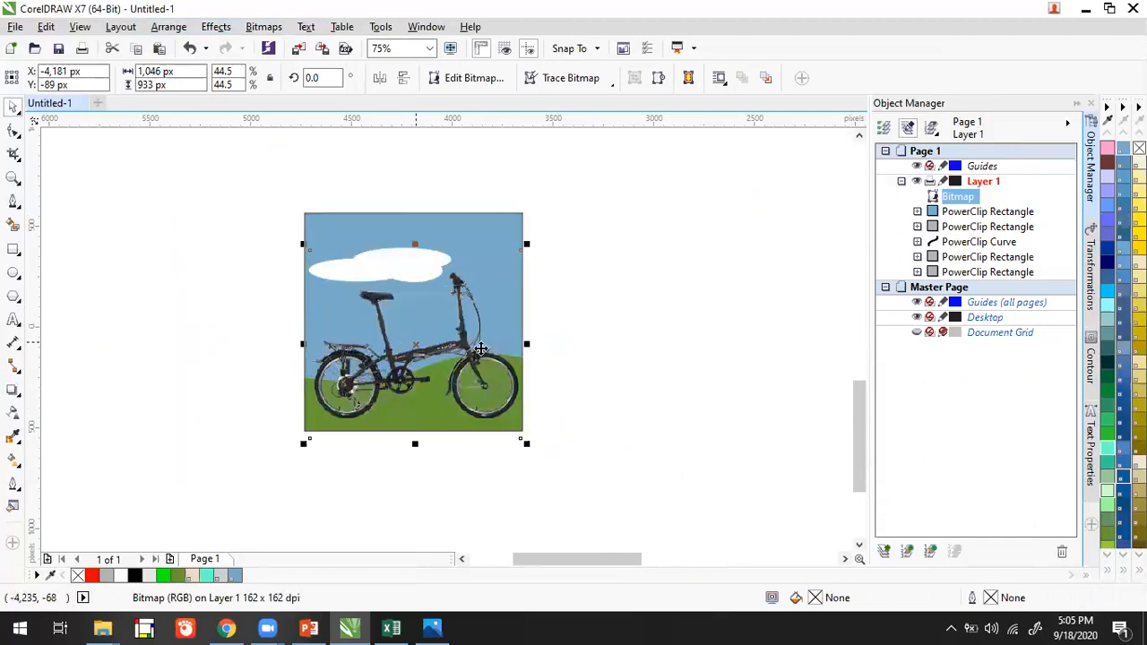
pyautogui.moveTo(530, 242); pyautogui.dragTo(492, 269)
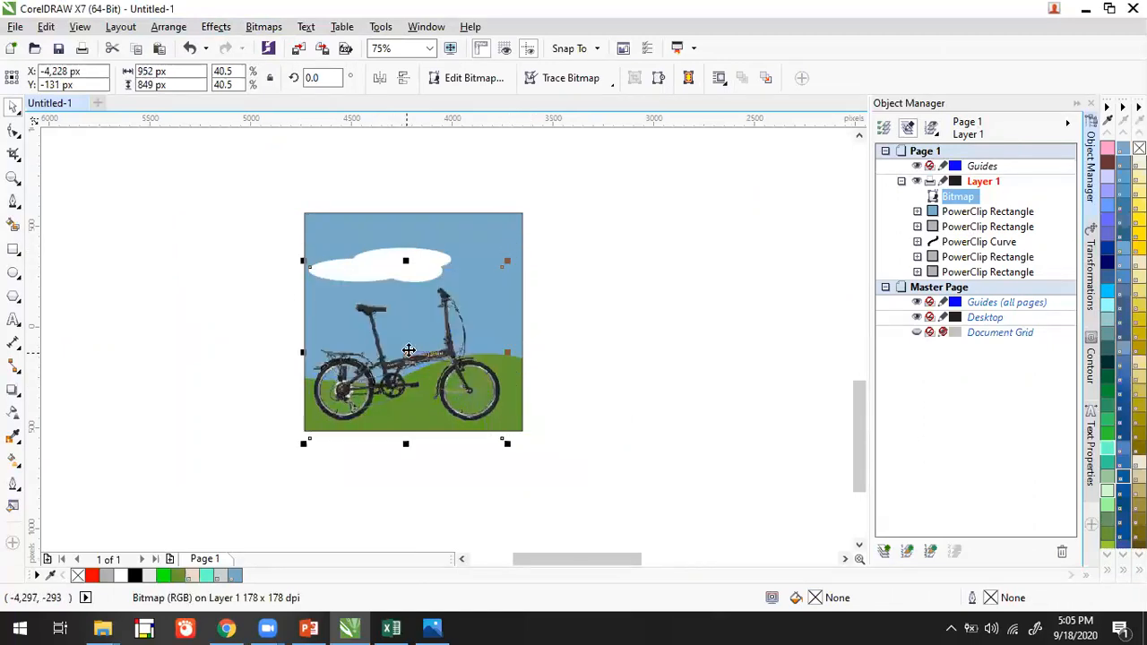
pyautogui.moveTo(423, 333); pyautogui.dragTo(417, 336)
pyautogui.click(607, 374)
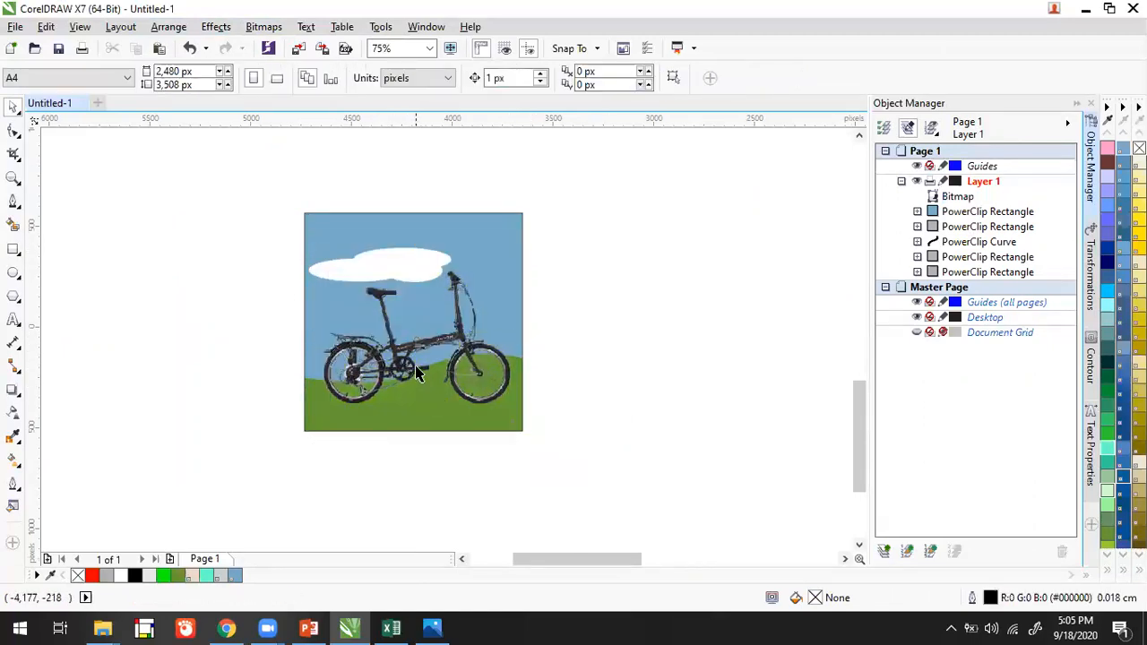
# Draw a flat ellipse of about 311 × 48 px beneath the rear wheel and place a copy beneath the front wheel.
pyautogui.scroll(2, 416, 366)
pyautogui.moveTo(459, 348); pyautogui.dragTo(455, 384)
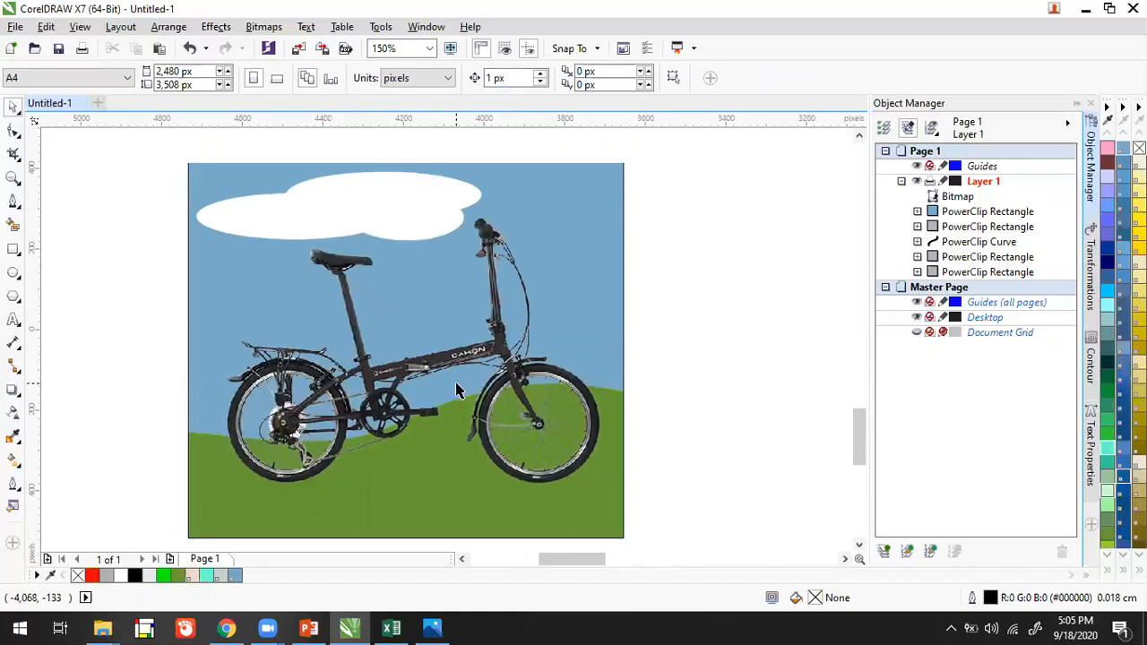
pyautogui.click(14, 272)
pyautogui.scroll(2, 254, 476)
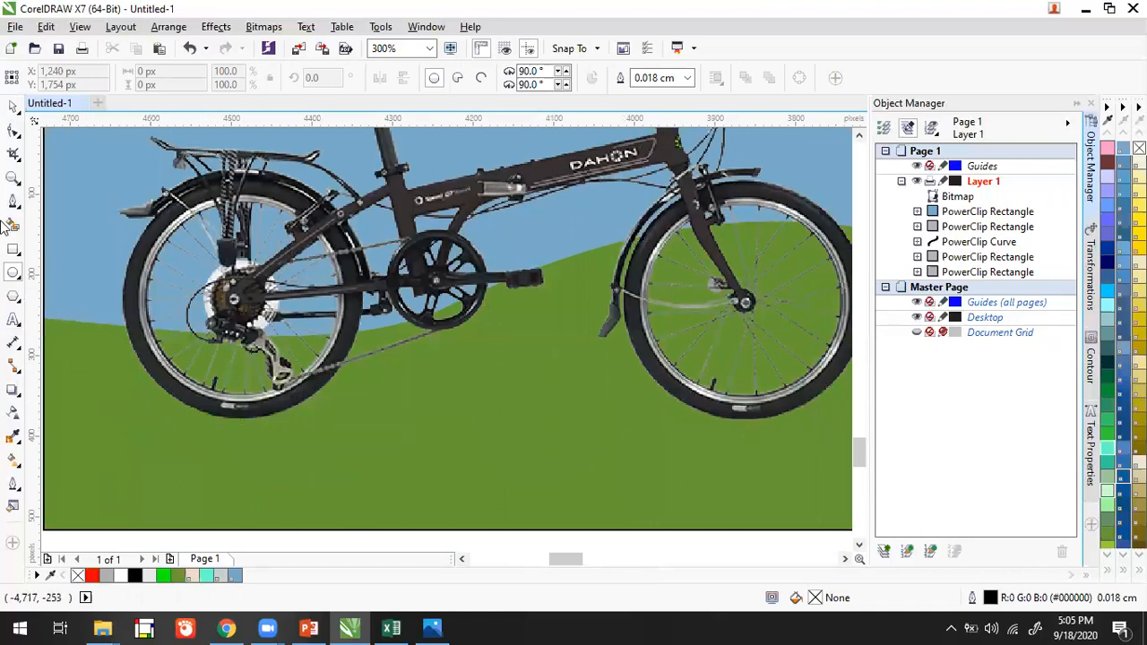
pyautogui.moveTo(122, 405); pyautogui.dragTo(375, 444)
pyautogui.moveTo(246, 419); pyautogui.dragTo(737, 436)
pyautogui.rightClick(737, 435)
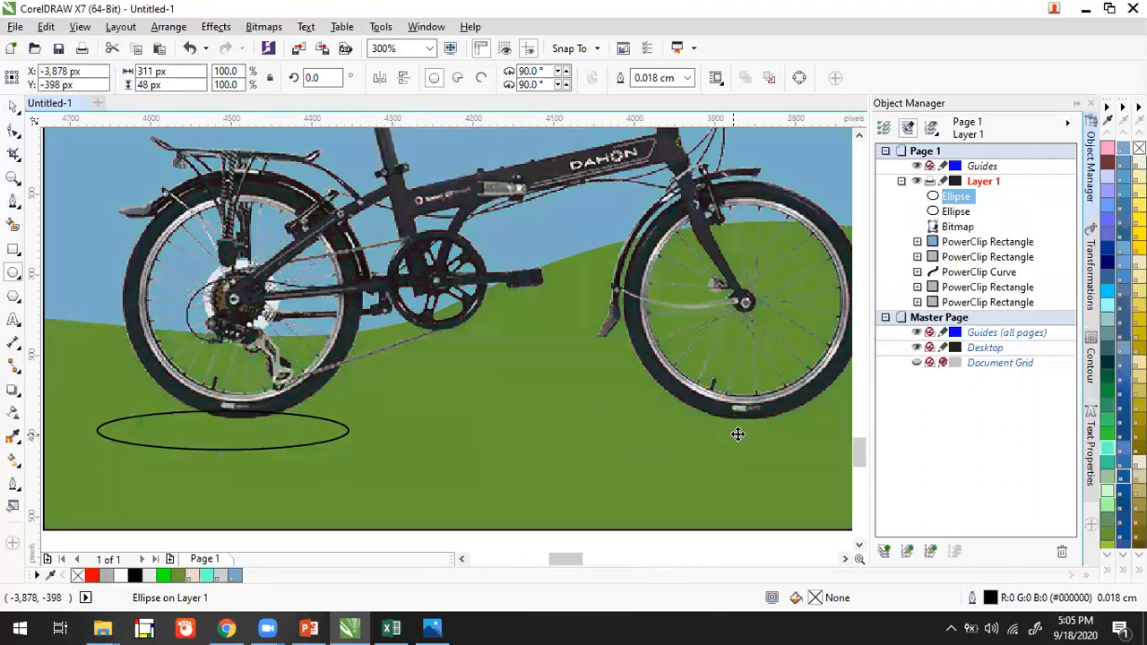
# Fill both wheel-shadow ellipses with grey #999999 and remove their outlines.
pyautogui.click(17, 109)
pyautogui.scroll(-1, 212, 391)
pyautogui.moveTo(277, 381); pyautogui.dragTo(430, 368)
pyautogui.moveTo(745, 492); pyautogui.dragTo(158, 378)
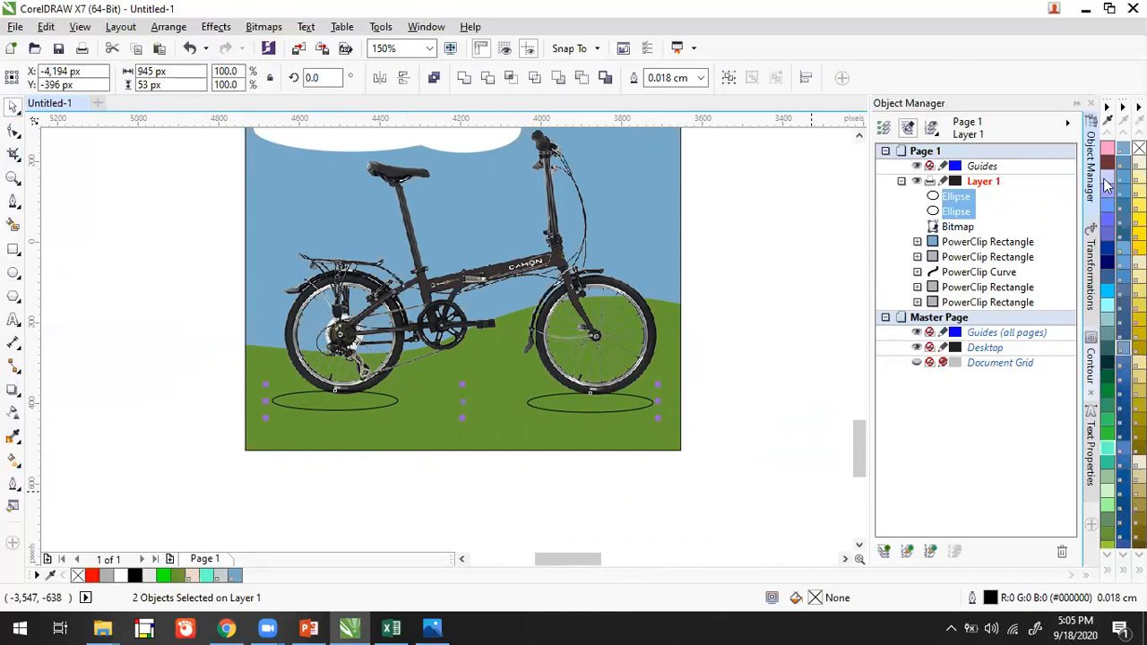
pyautogui.click(1106, 575)
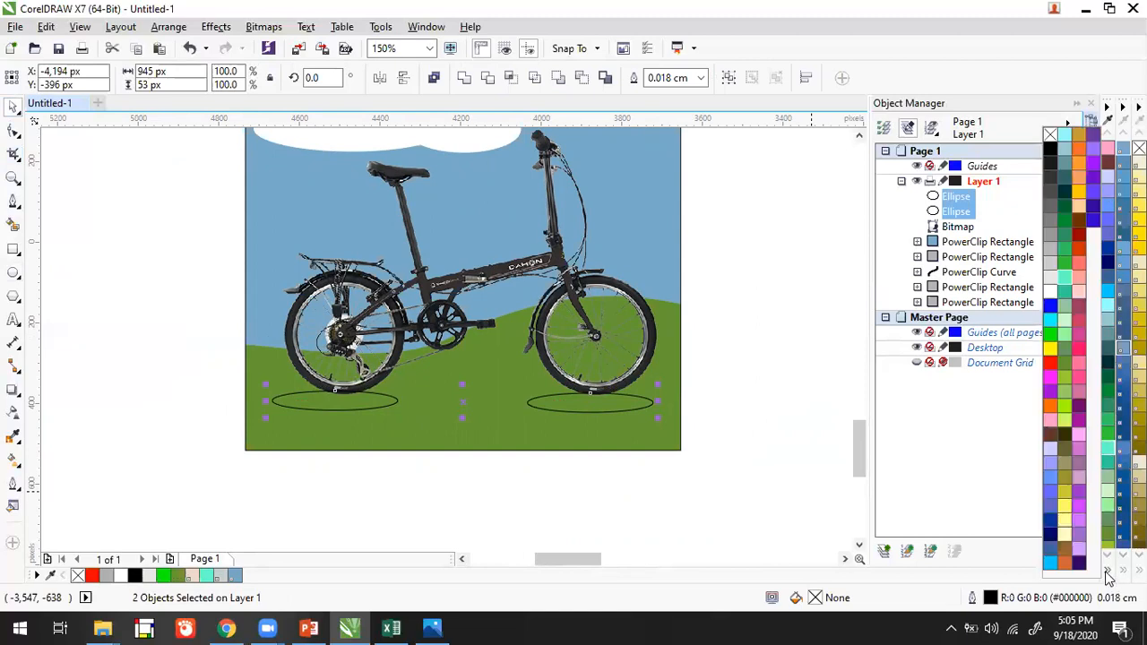
pyautogui.click(1051, 235)
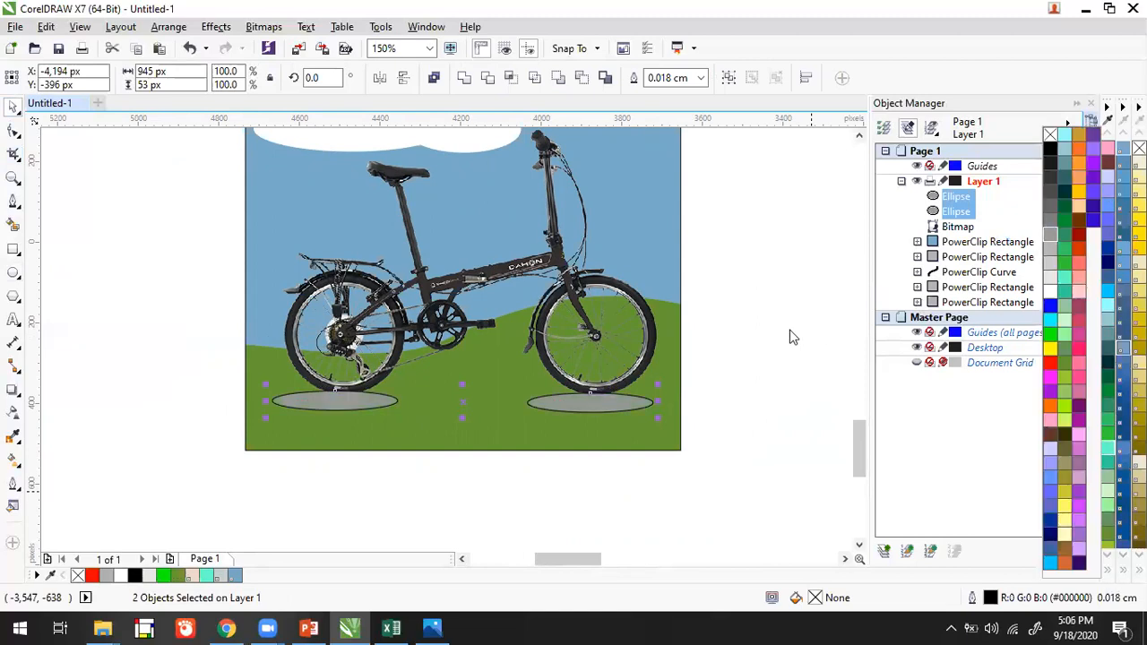
pyautogui.rightClick(78, 577)
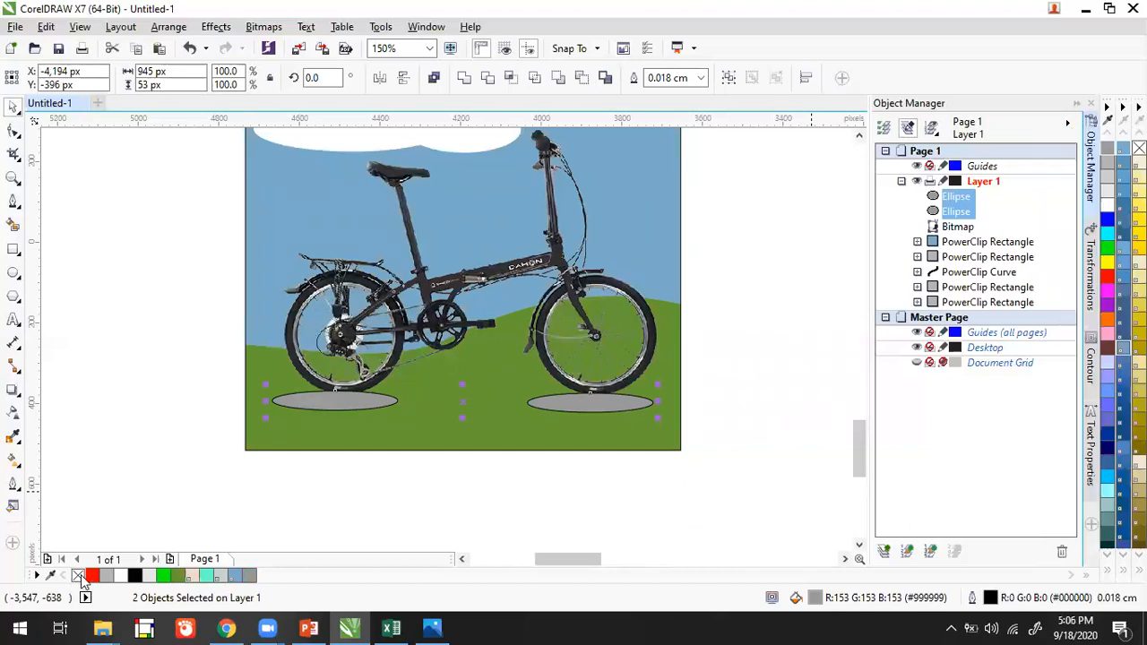
# Fill both wheel-shadow ellipses with black.
pyautogui.click(97, 432)
pyautogui.moveTo(352, 425); pyautogui.dragTo(311, 493)
pyautogui.moveTo(718, 417); pyautogui.dragTo(97, 509)
pyautogui.scroll(1, 282, 492)
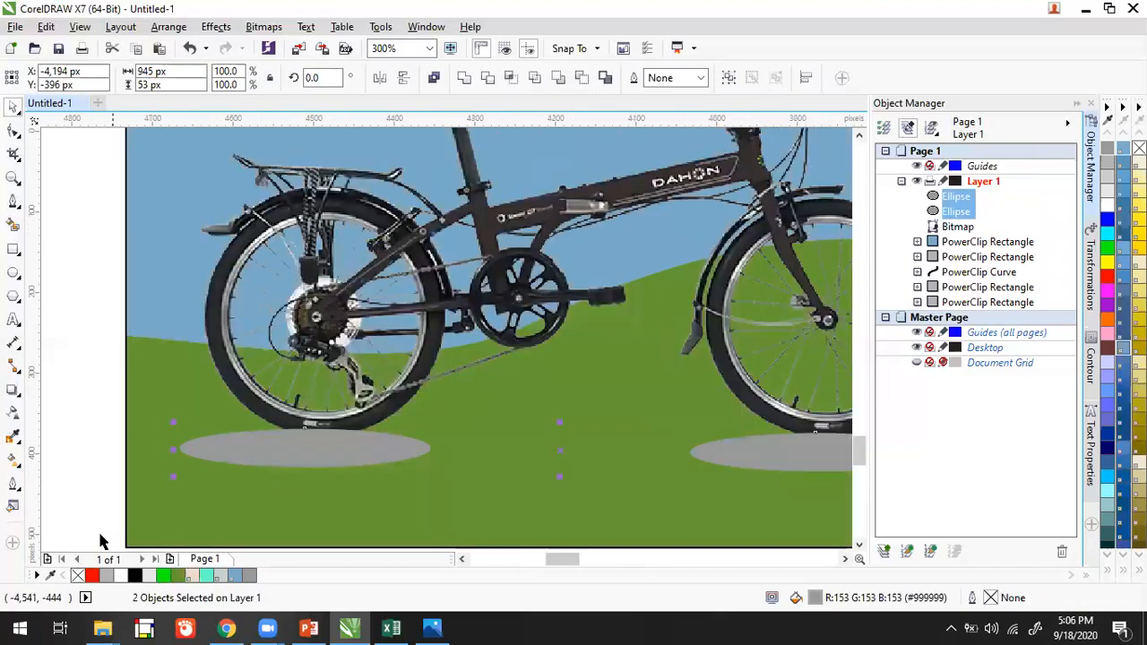
pyautogui.click(136, 576)
pyautogui.scroll(-1, 146, 535)
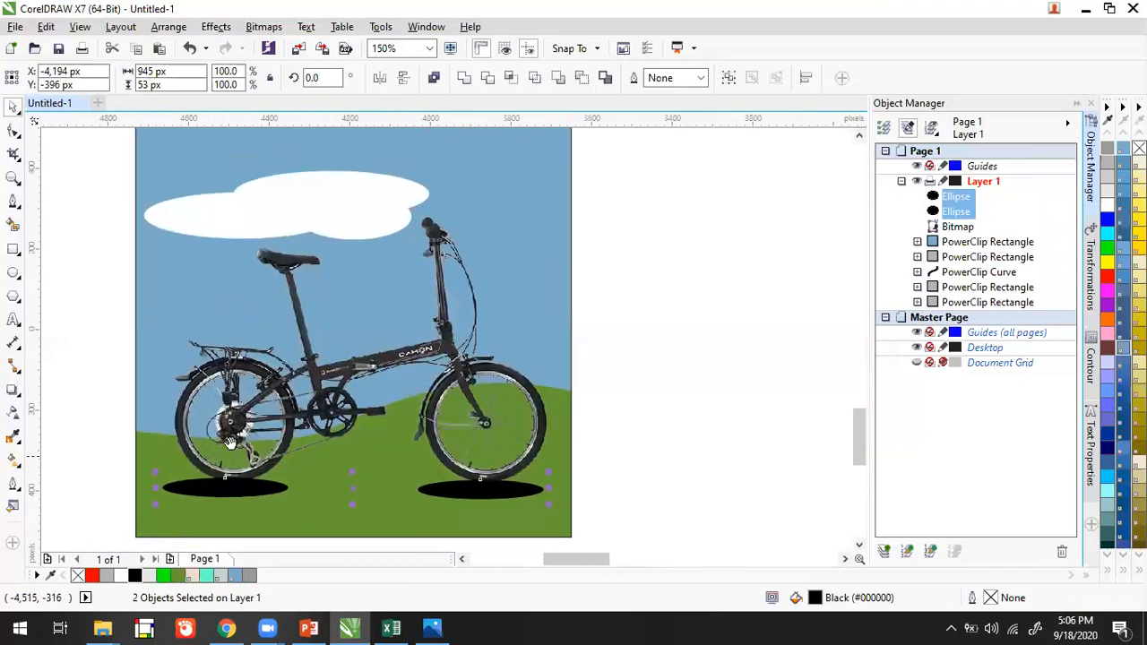
pyautogui.moveTo(222, 457); pyautogui.dragTo(246, 402)
# Place both shadow ellipses below the bicycle image in the stacking order.
pyautogui.click(636, 380)
pyautogui.click(505, 367)
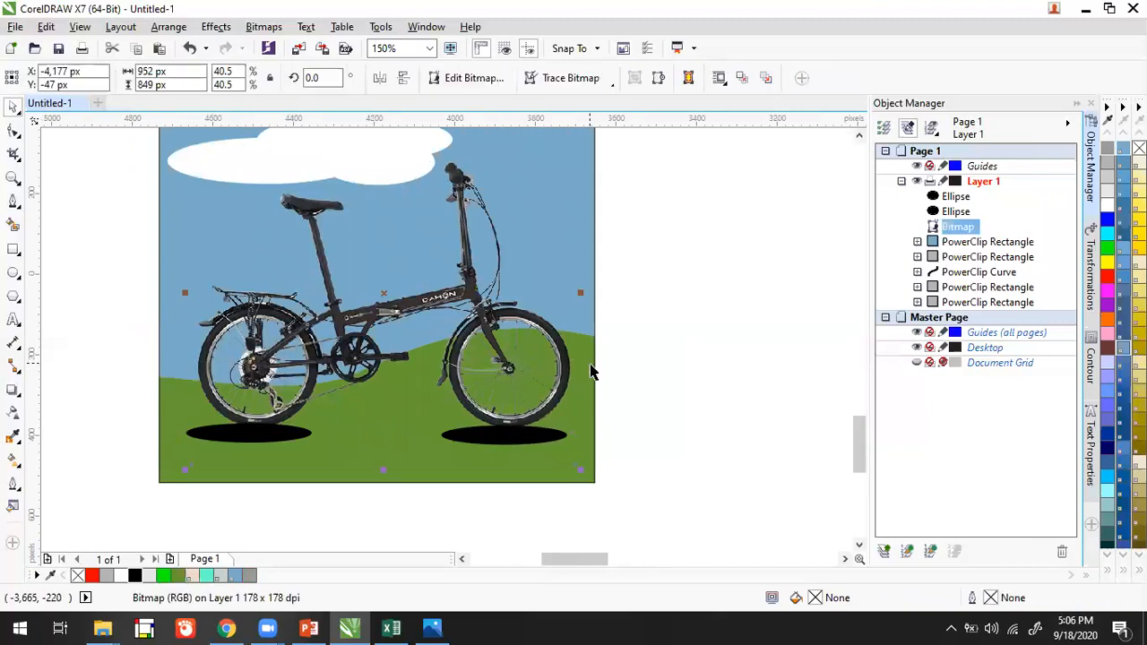
pyautogui.click(946, 213)
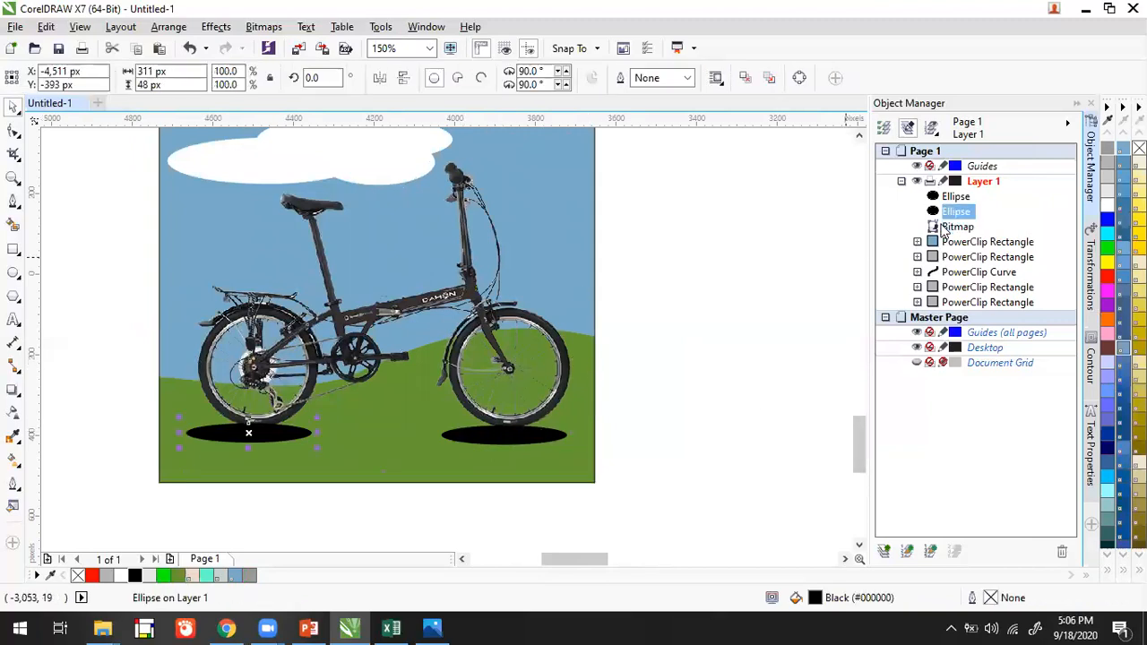
pyautogui.press('Up')
pyautogui.keyDown('shift'); pyautogui.click(947, 214); pyautogui.keyUp('shift')
pyautogui.moveTo(947, 215); pyautogui.dragTo(954, 238)
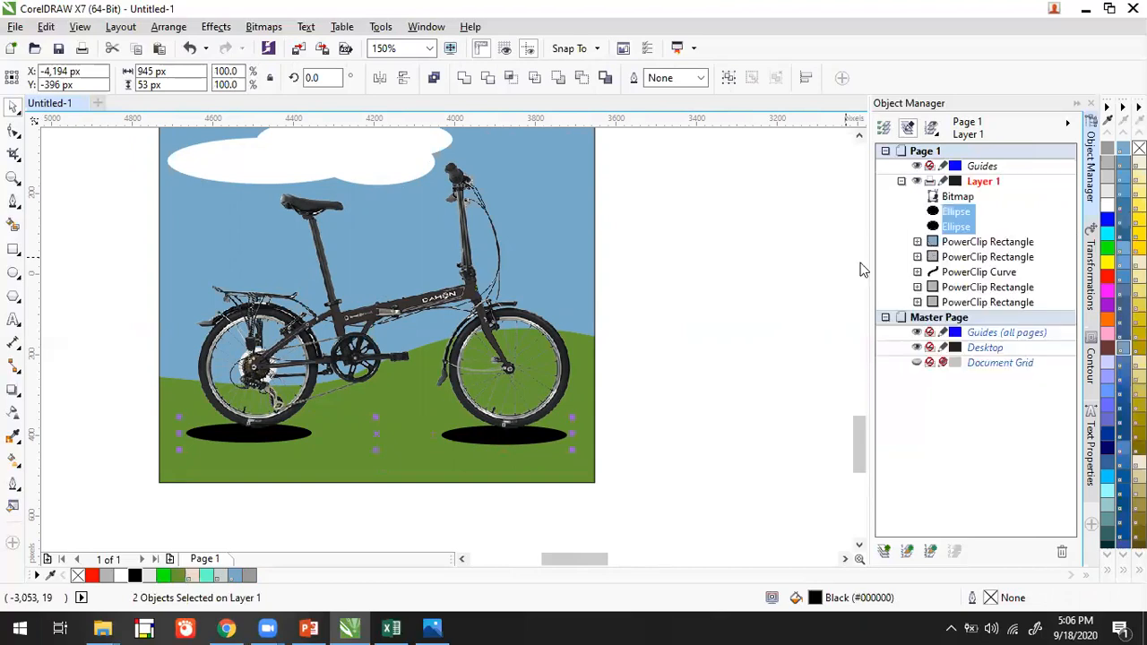
# Recolour both shadow ellipses to 70% Black (#4D4D4D).
pyautogui.click(574, 395)
pyautogui.click(628, 392)
pyautogui.moveTo(302, 442); pyautogui.dragTo(100, 468)
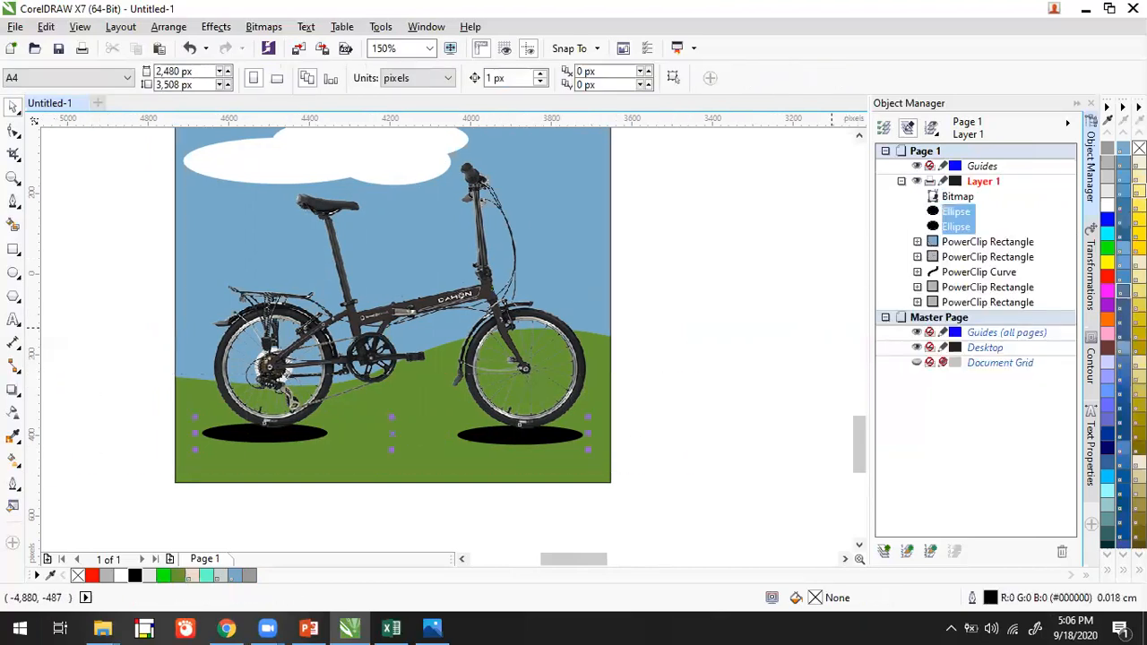
pyautogui.click(1111, 574)
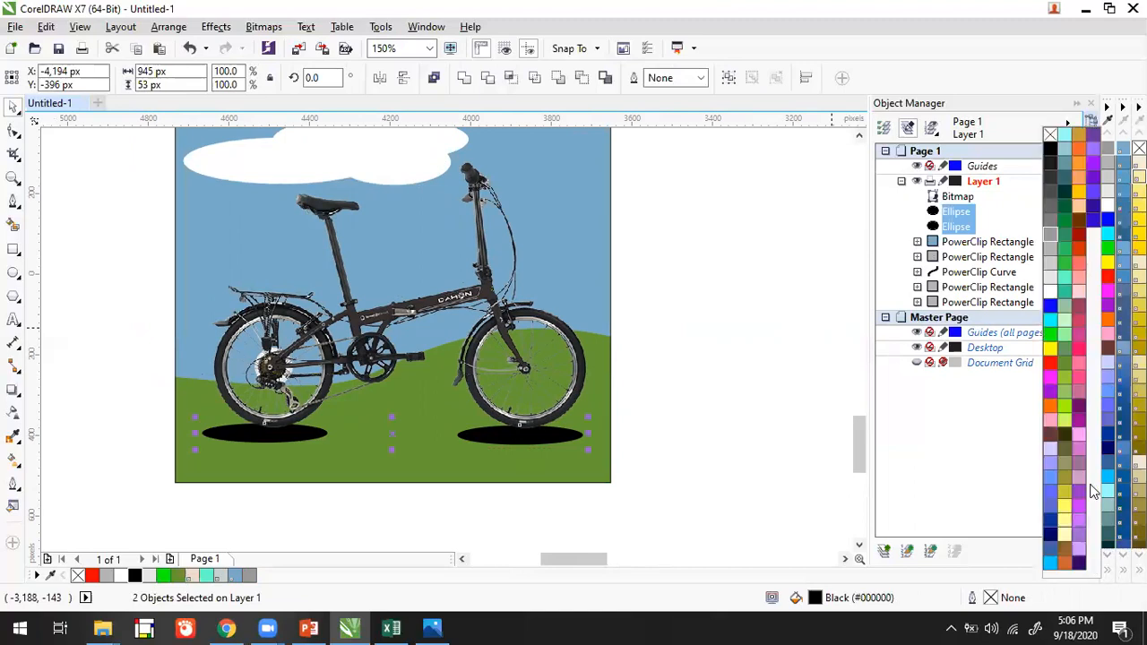
pyautogui.click(1049, 192)
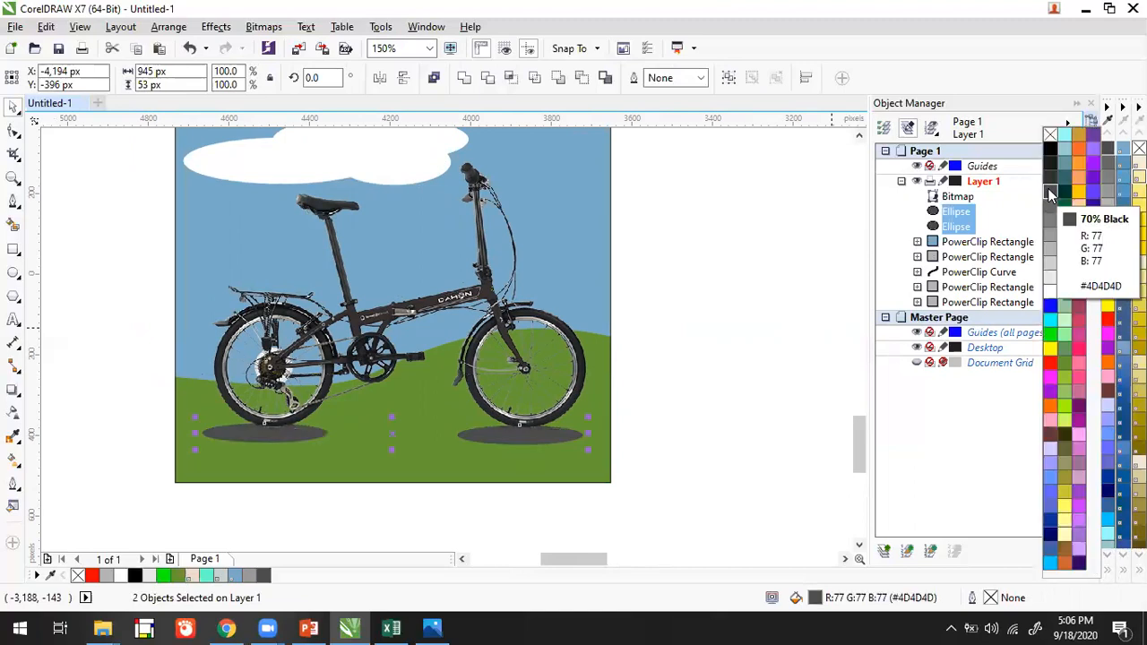
# Nudge the bicycle image down to Y -62 px so its wheels rest on the shadow ellipses.
pyautogui.click(548, 383)
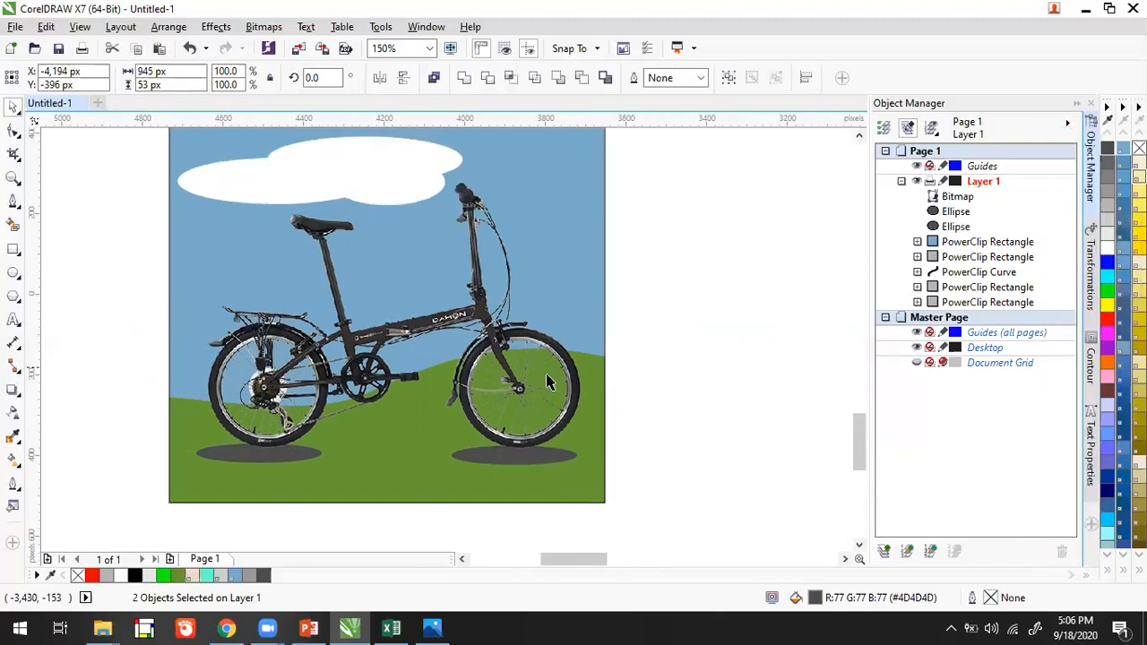
pyautogui.press('Down')
pyautogui.press('Down')
pyautogui.press('Down')
pyautogui.press('Down')
pyautogui.press('Down')
pyautogui.press('Down')
pyautogui.press('Down')
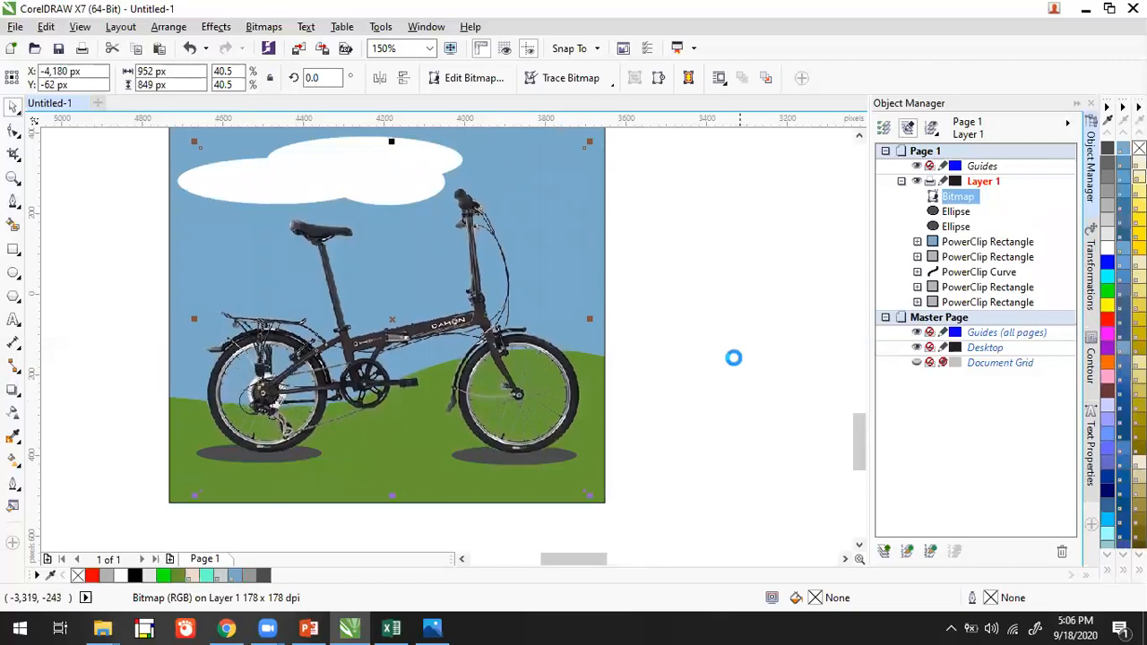
# Open the PowerClip contents of the tall 1,080 × 1,920 px KOPIKU poster for editing.
pyautogui.click(716, 324)
pyautogui.moveTo(715, 320); pyautogui.dragTo(538, 364)
pyautogui.scroll(-4, 673, 353)
pyautogui.moveTo(591, 316); pyautogui.dragTo(526, 369)
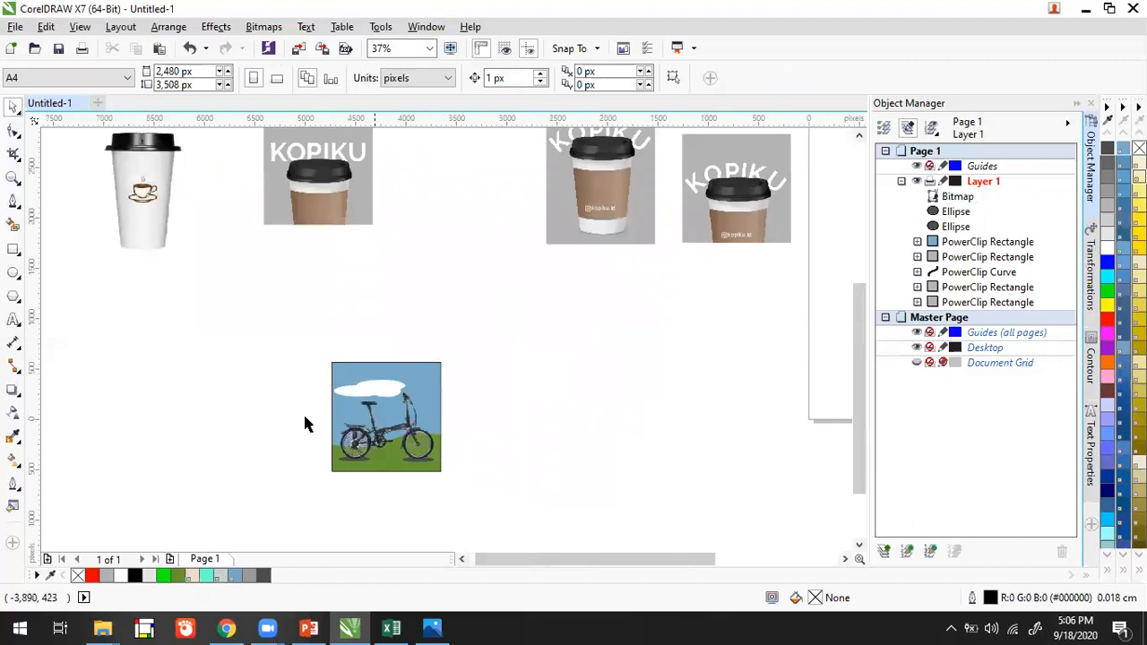
pyautogui.scroll(2, 305, 424)
pyautogui.moveTo(637, 346); pyautogui.dragTo(353, 448)
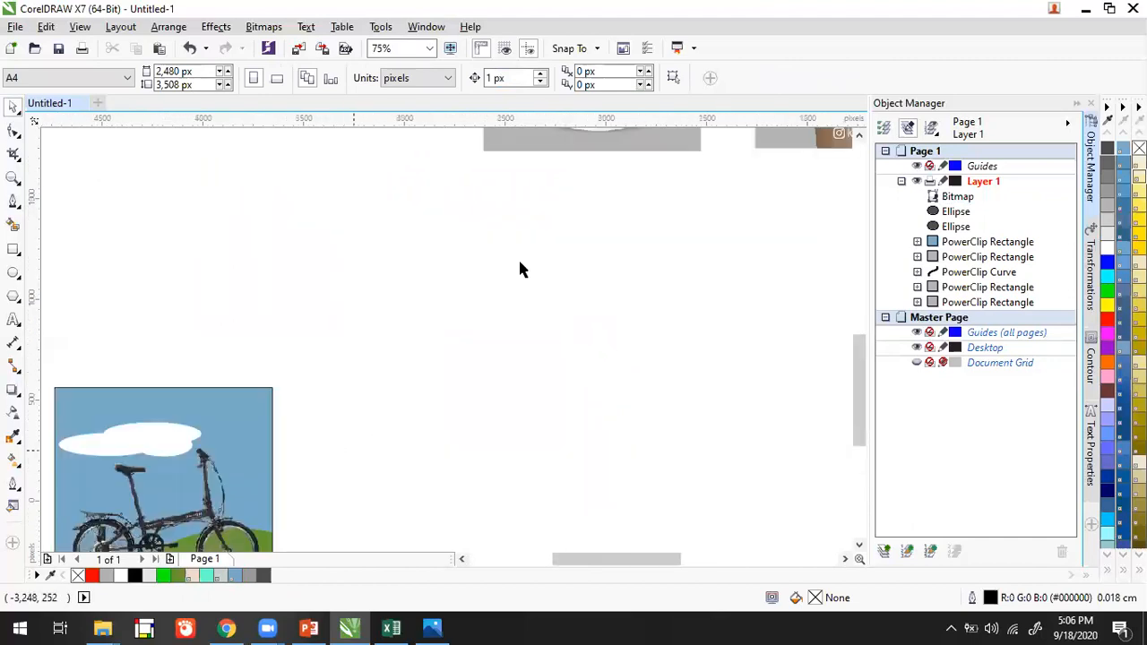
pyautogui.scroll(-2, 547, 233)
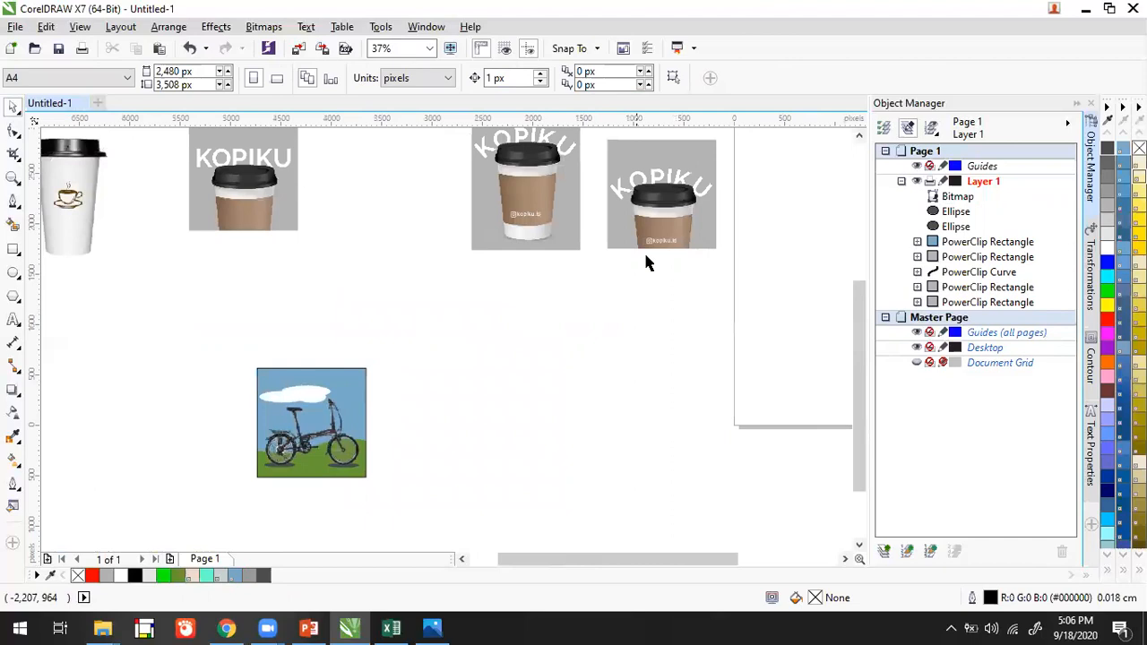
pyautogui.click(613, 239)
pyautogui.click(496, 317)
pyautogui.moveTo(519, 216); pyautogui.dragTo(458, 277)
pyautogui.click(486, 268)
pyautogui.scroll(2, 486, 267)
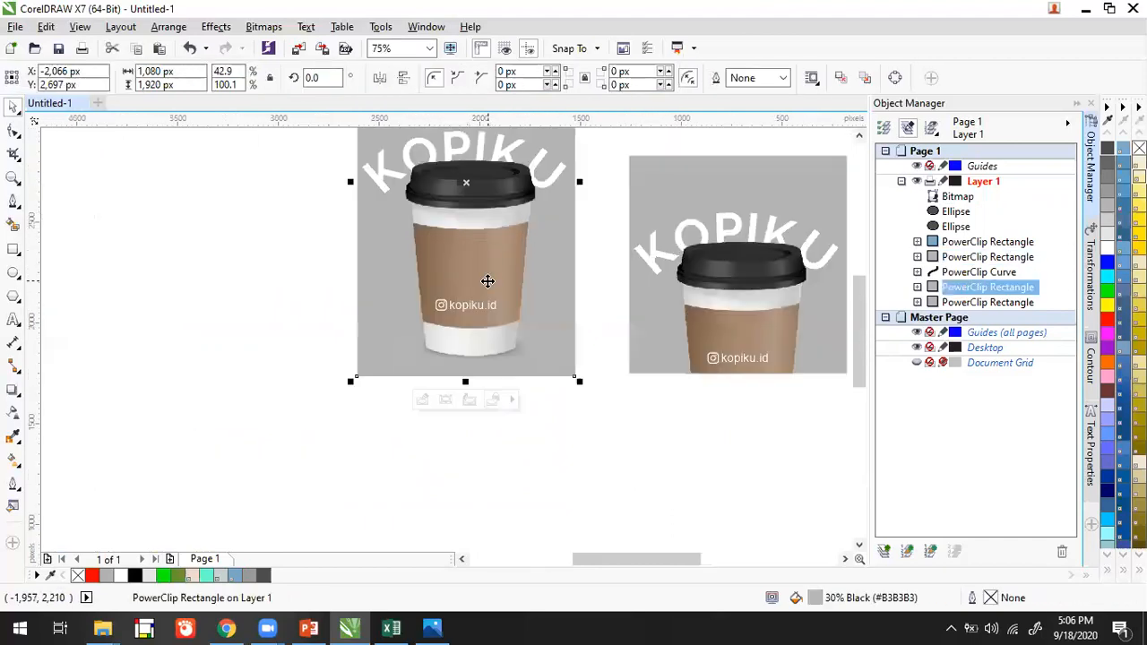
pyautogui.moveTo(472, 126); pyautogui.dragTo(405, 280)
pyautogui.rightClick(461, 233)
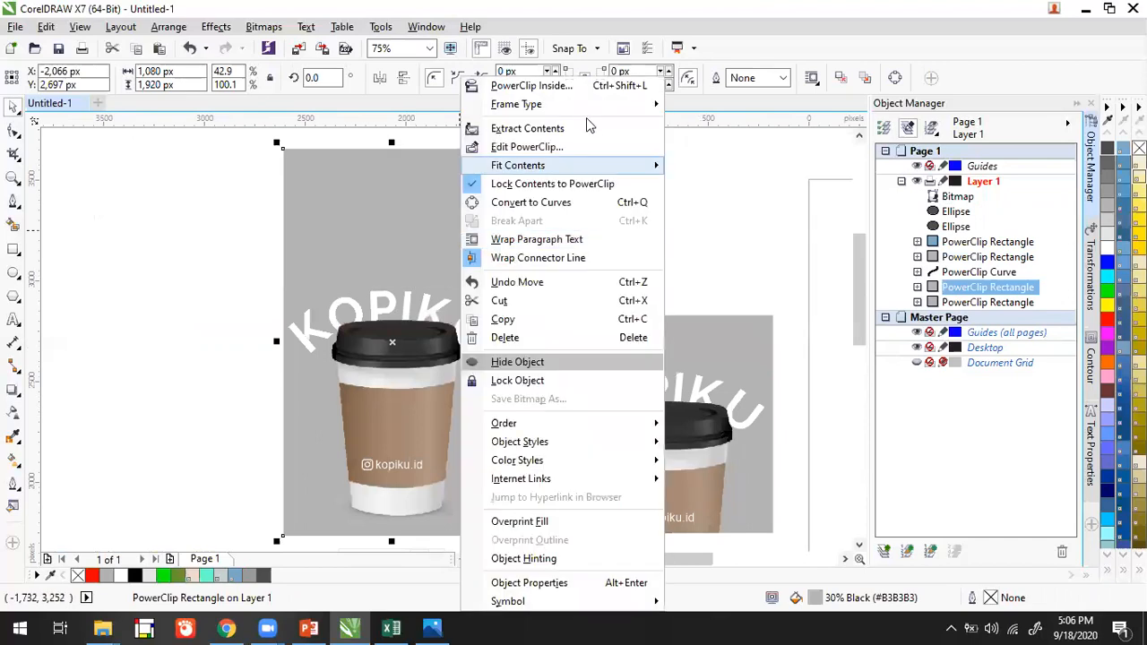
pyautogui.click(562, 146)
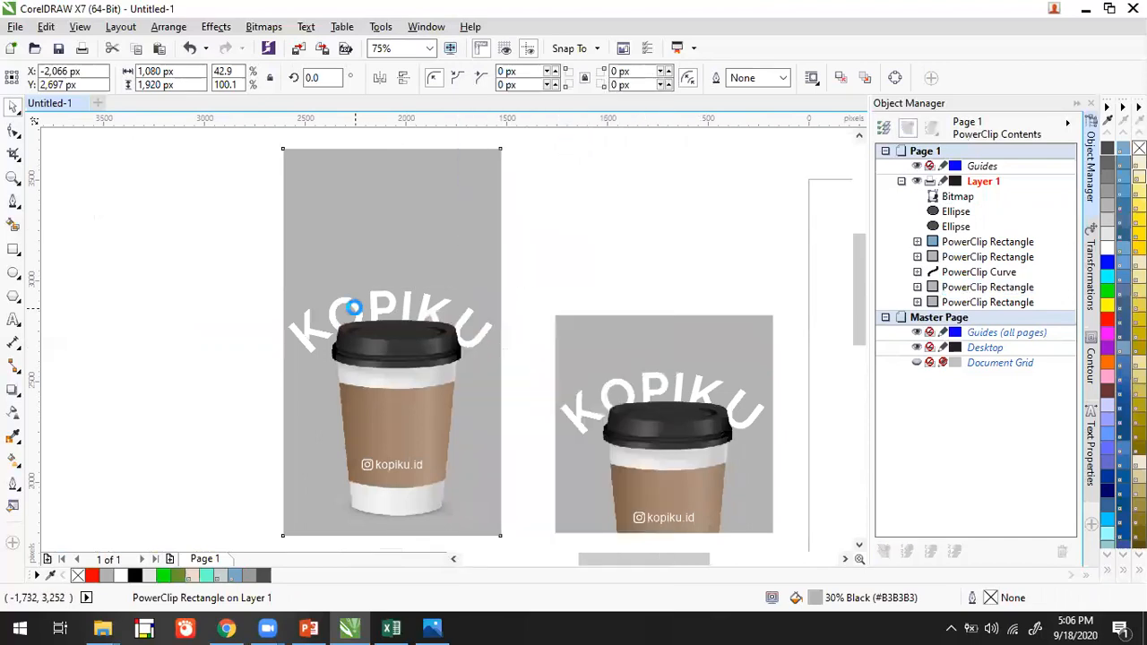
# Copy the Instagram icon and kopiku.id group, leave the PowerClip and paste the group as a separate object on the layer.
pyautogui.moveTo(526, 415); pyautogui.dragTo(526, 413)
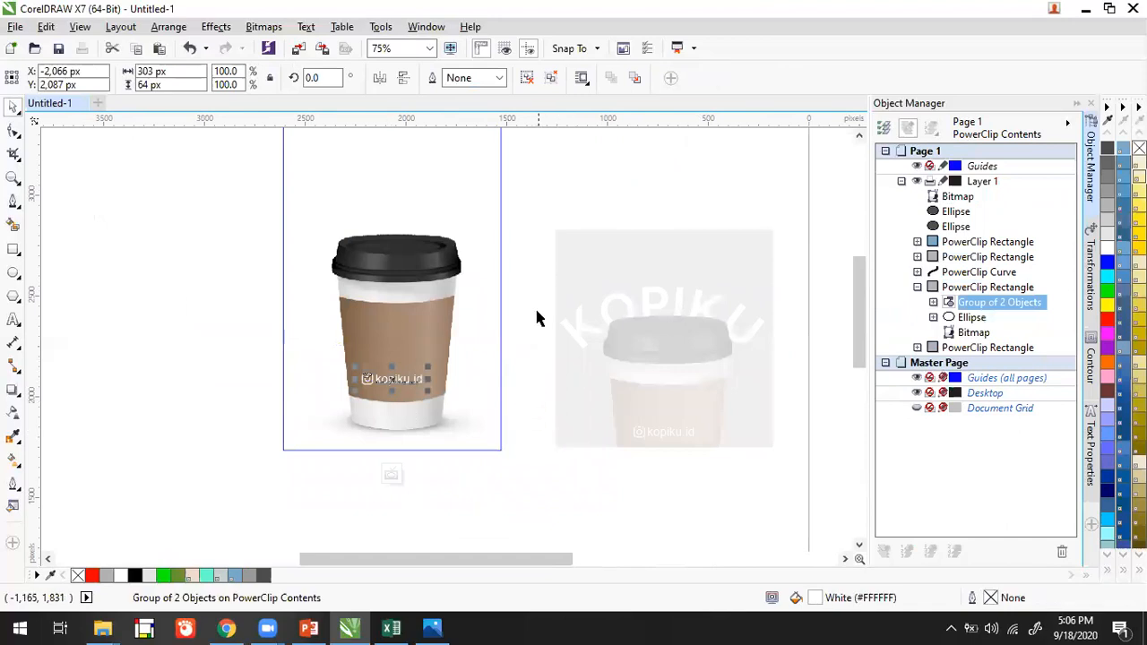
pyautogui.keyDown('ctrl'); pyautogui.click(538, 311); pyautogui.keyUp('ctrl')
pyautogui.hotkey('ctrl', 'v')
# Colour the pasted Instagram handle group black and move it onto the green hill between the two wheel shadows.
pyautogui.moveTo(399, 381); pyautogui.dragTo(239, 502)
pyautogui.moveTo(483, 370); pyautogui.dragTo(687, 164)
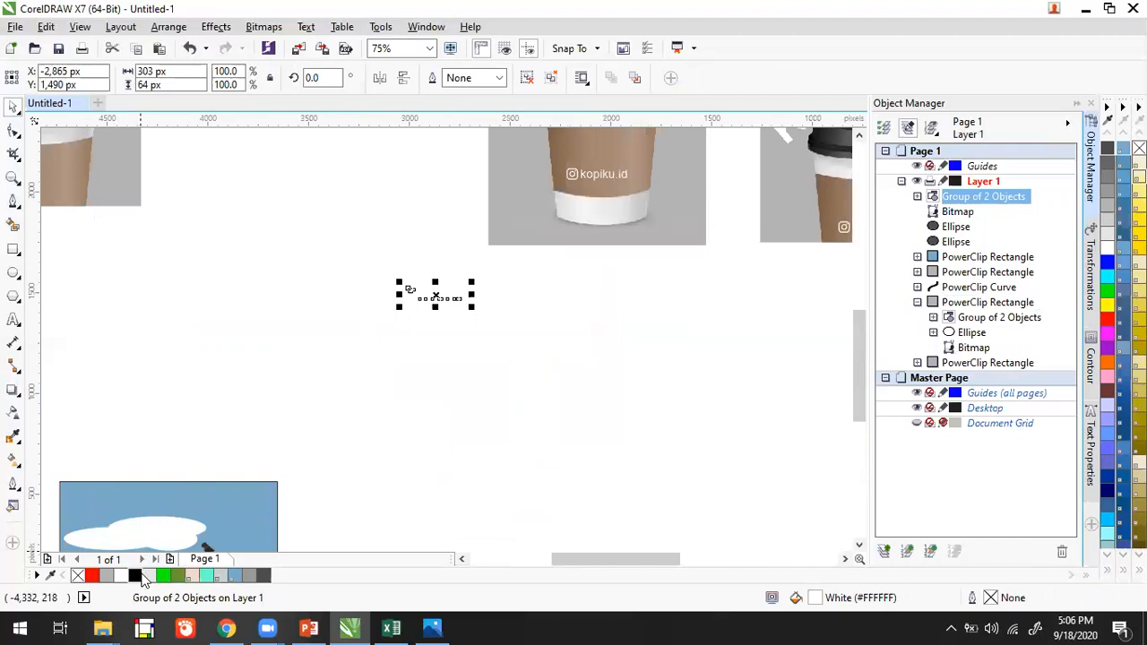
pyautogui.moveTo(522, 376); pyautogui.dragTo(602, 264)
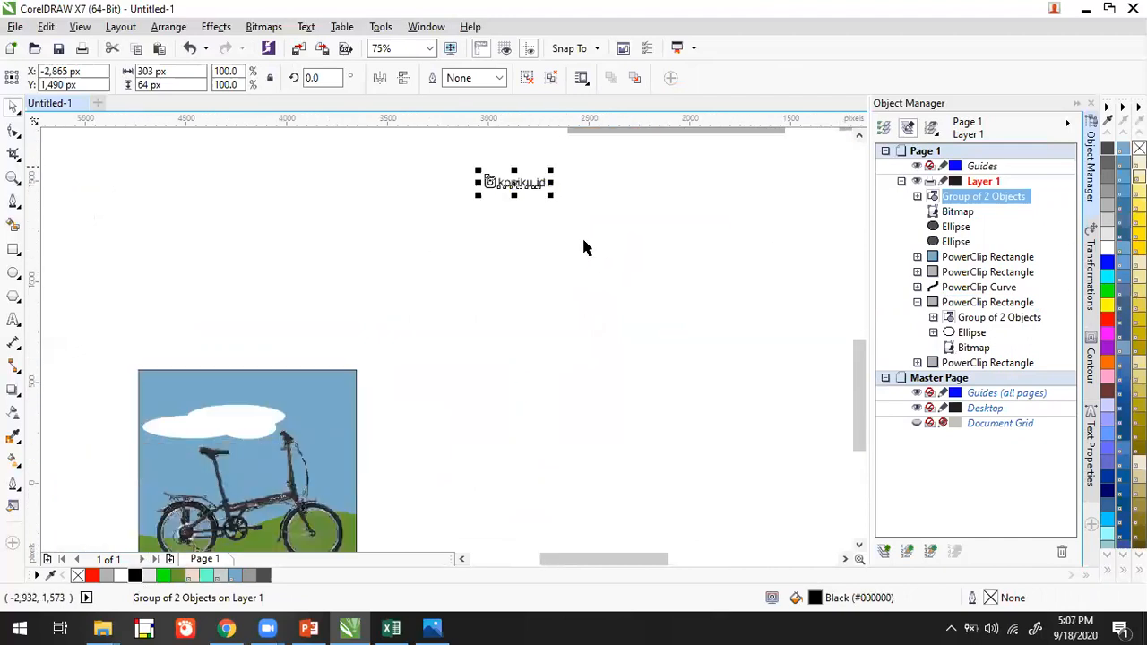
pyautogui.moveTo(517, 182); pyautogui.dragTo(272, 486)
pyautogui.moveTo(272, 486); pyautogui.dragTo(511, 220)
pyautogui.scroll(2, 502, 238)
pyautogui.moveTo(476, 287); pyautogui.dragTo(460, 386)
# Replace the text in the Instagram handle group with kayuh.id.
pyautogui.click(501, 418)
pyautogui.scroll(1, 492, 394)
pyautogui.keyDown('ctrl'); pyautogui.click(467, 380); pyautogui.keyUp('ctrl')
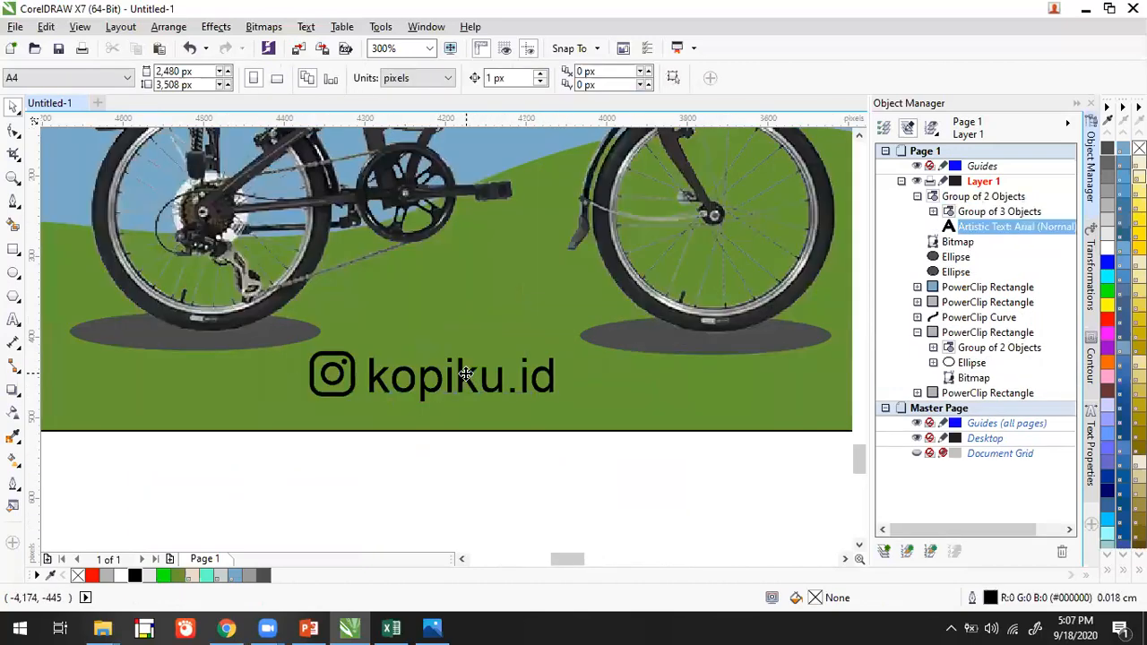
pyautogui.press('Escape')
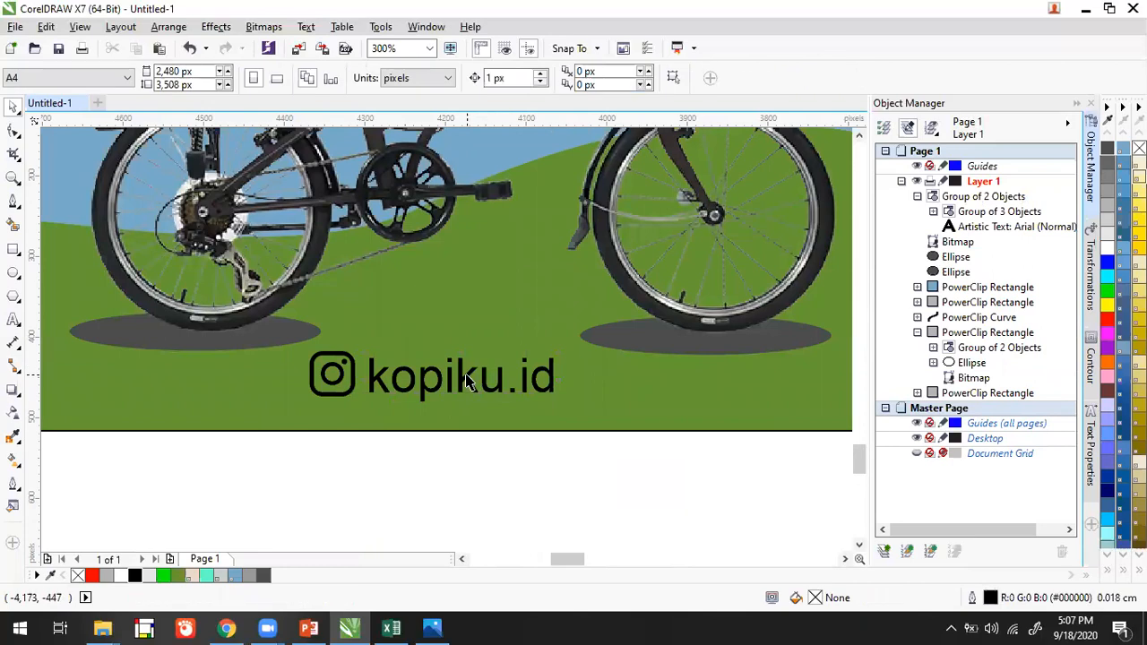
pyautogui.click(467, 380)
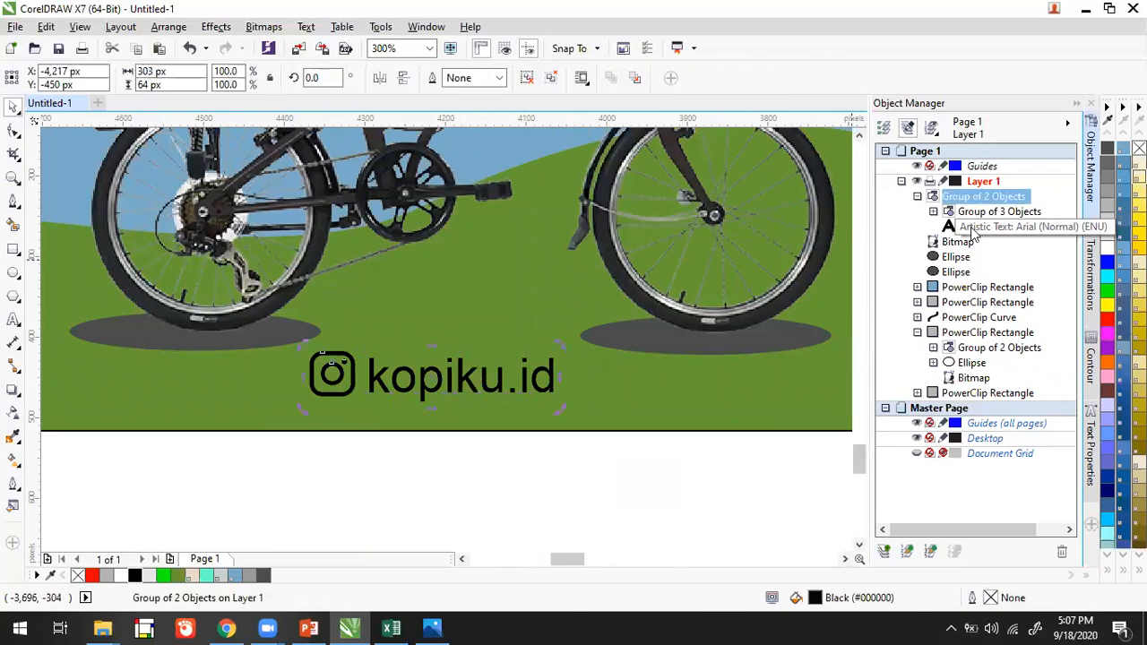
pyautogui.click(973, 227)
pyautogui.click(13, 320)
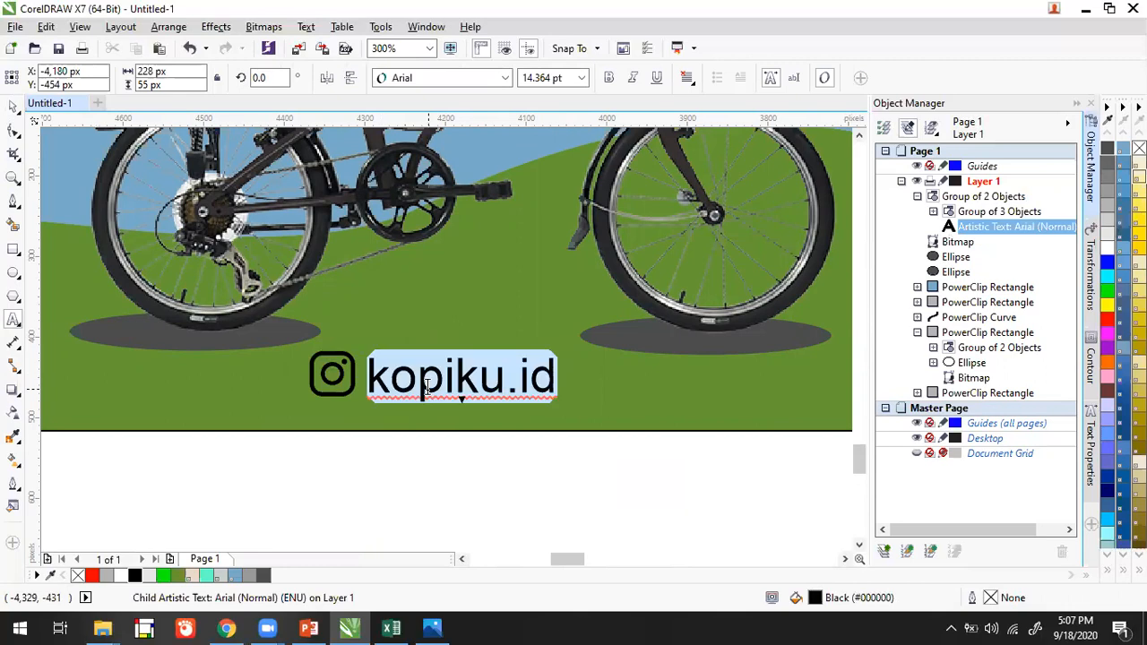
pyautogui.write('kayuh.id')
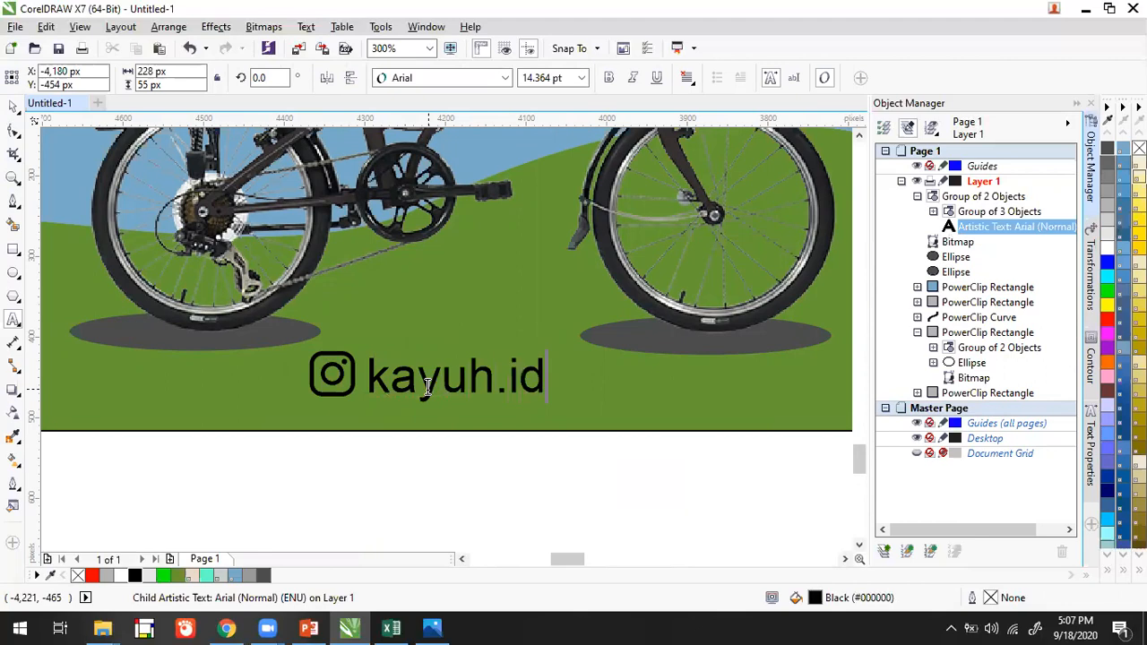
pyautogui.click(13, 105)
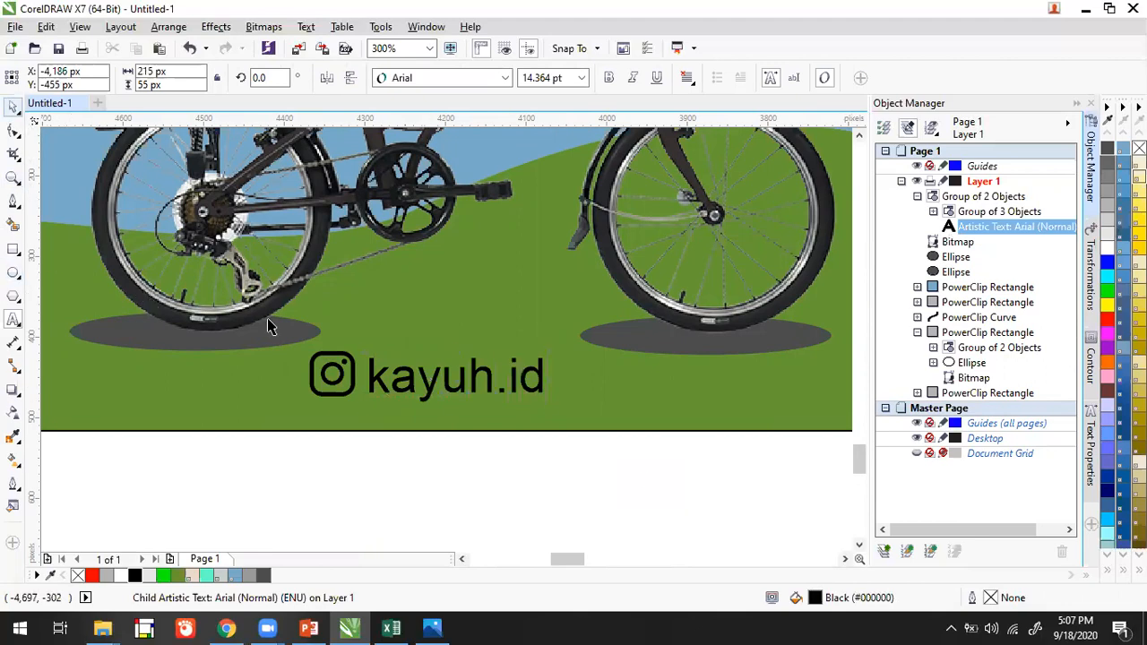
pyautogui.click(643, 475)
# Fill the Instagram icon and kayuh.id group with white.
pyautogui.scroll(-1, 644, 475)
pyautogui.moveTo(514, 494); pyautogui.dragTo(308, 527)
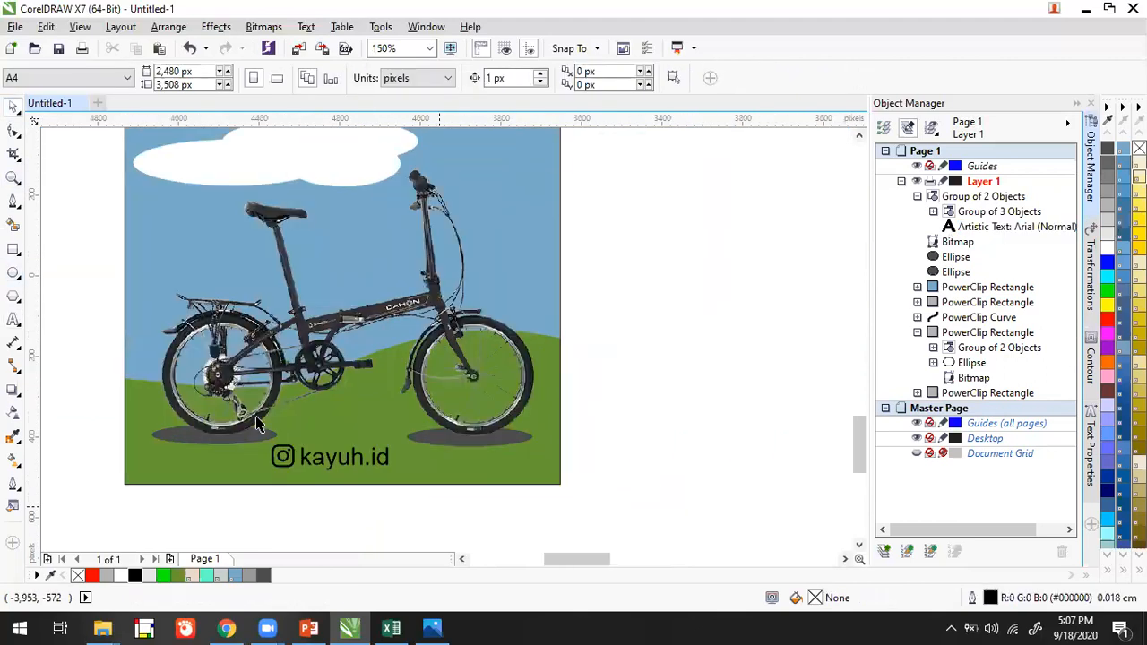
pyautogui.click(283, 456)
pyautogui.click(120, 576)
pyautogui.click(337, 502)
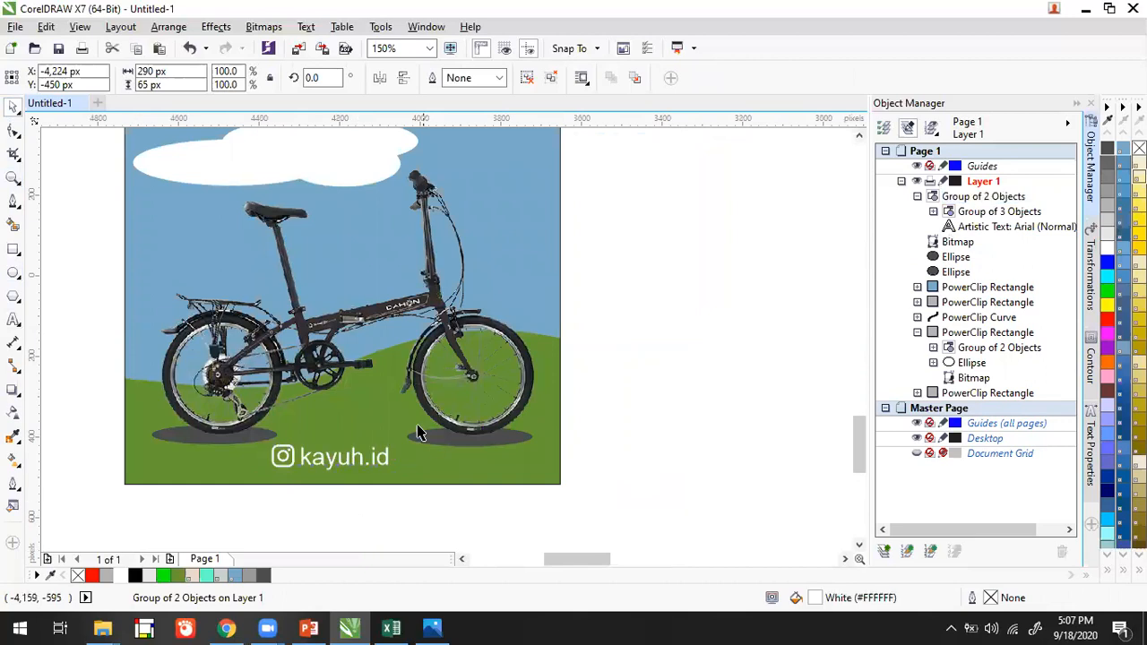
# Centre the Instagram icon and kayuh.id group horizontally on the folding bike bitmap.
pyautogui.moveTo(458, 520); pyautogui.dragTo(168, 384)
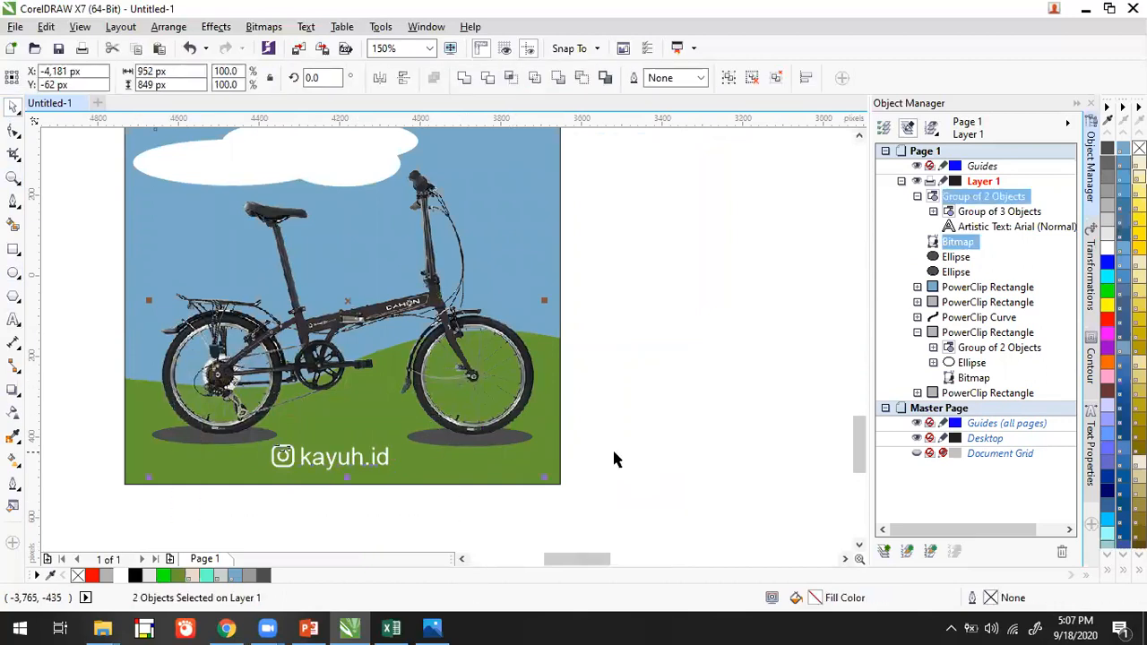
pyautogui.press('c')
pyautogui.click(589, 379)
# Remove the outline from the poster's blue sky PowerClip rectangle.
pyautogui.moveTo(590, 379); pyautogui.dragTo(631, 465)
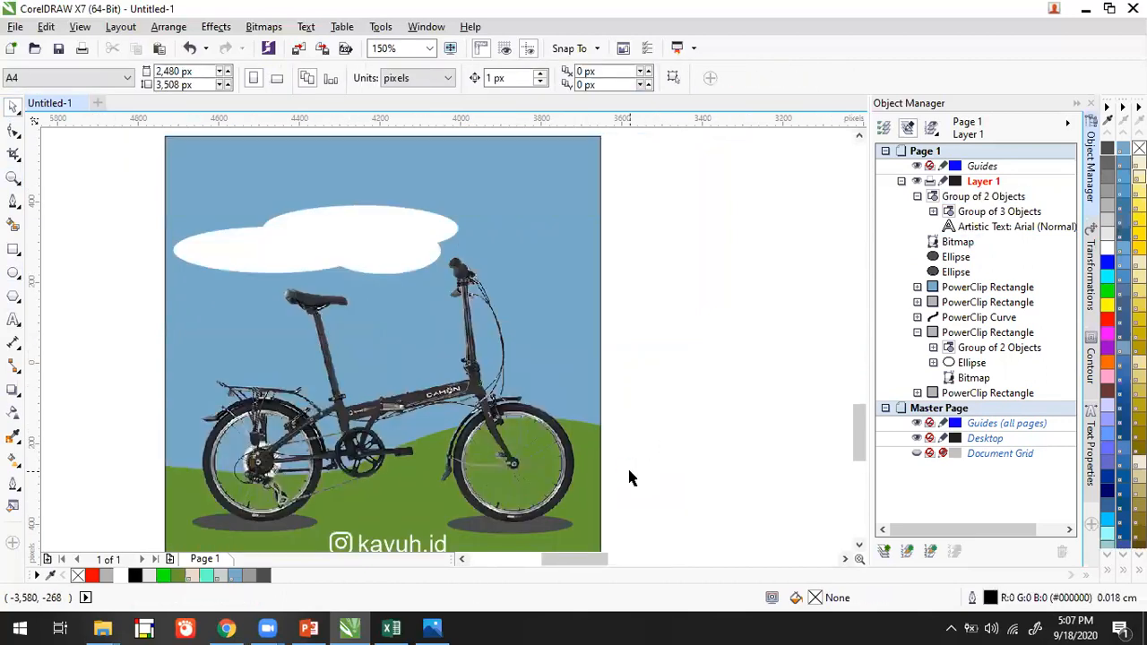
pyautogui.scroll(-2, 636, 449)
pyautogui.click(633, 390)
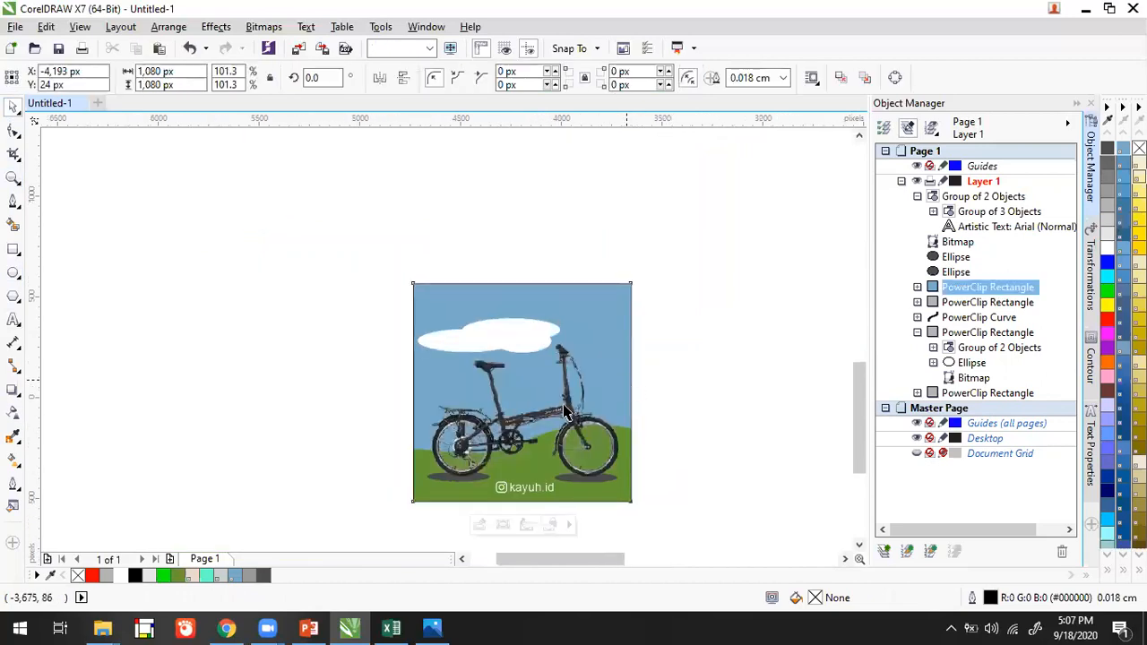
pyautogui.click(273, 416)
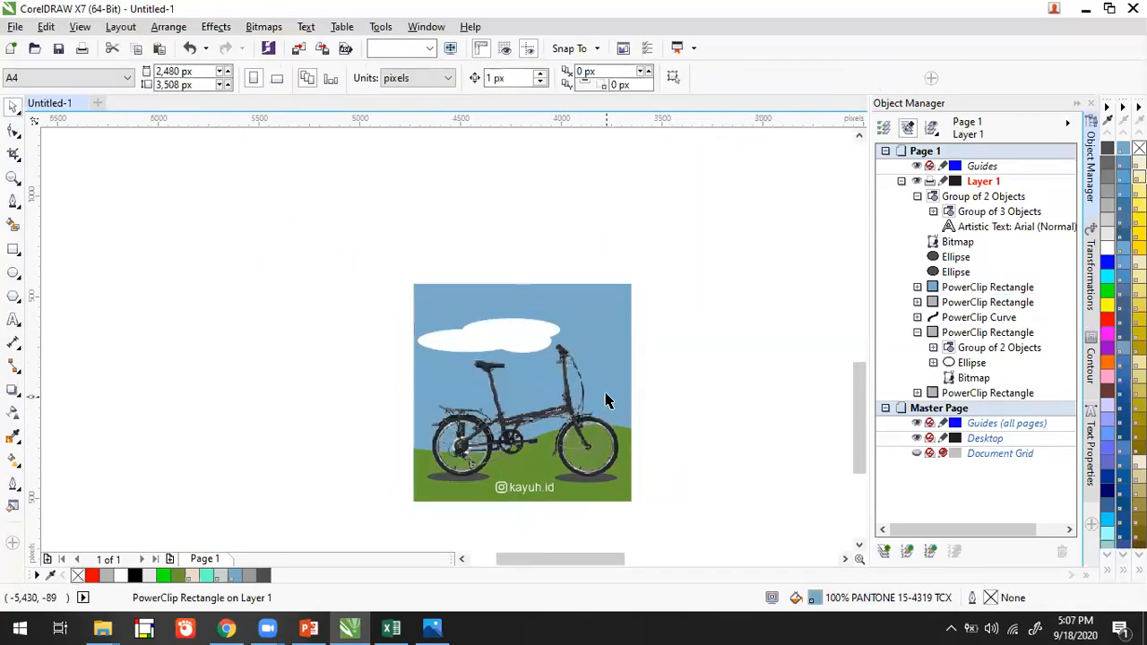
pyautogui.moveTo(607, 397); pyautogui.dragTo(474, 382)
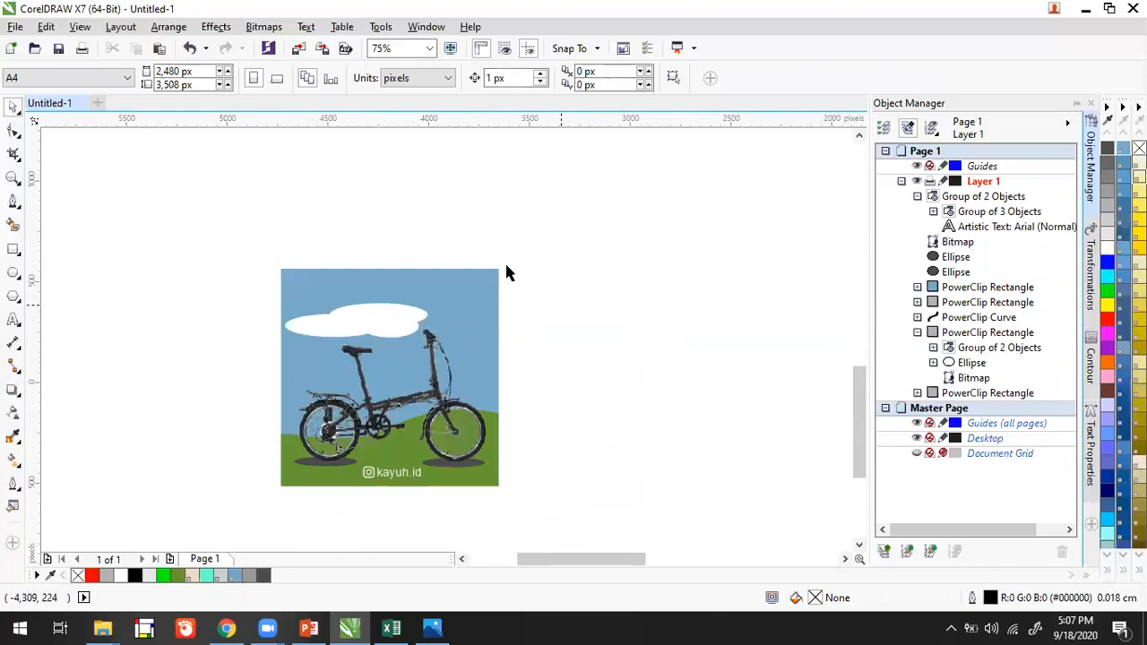
# Group the poster's handle, bike, two wheel shadows and background PowerClip rectangle into one object.
pyautogui.click(448, 377)
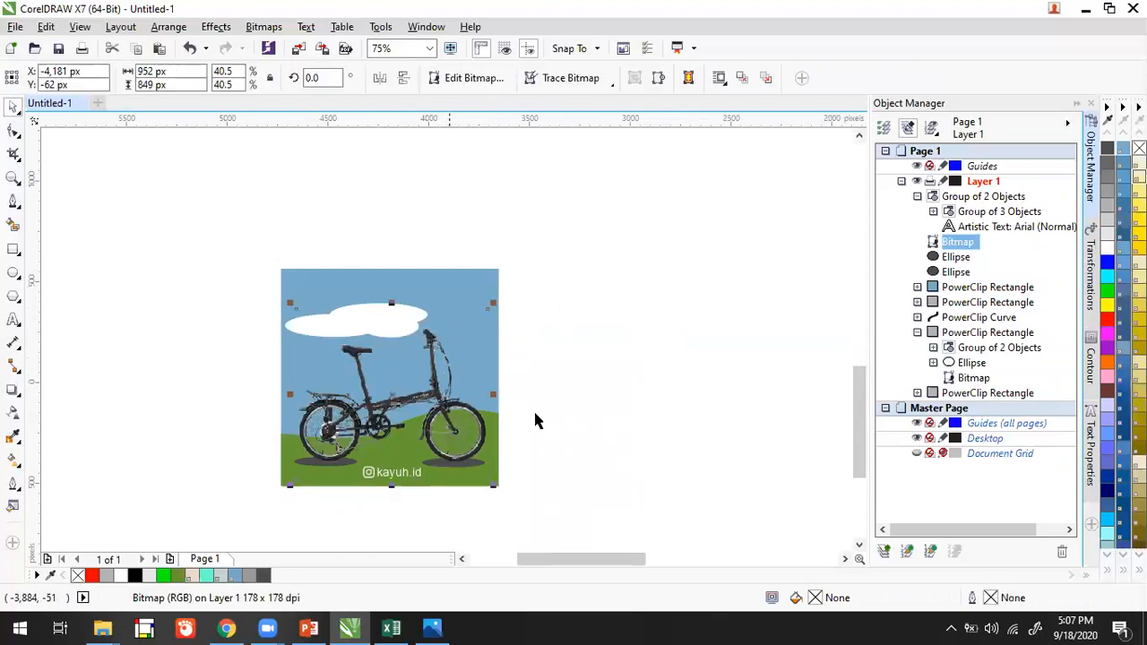
pyautogui.moveTo(587, 290); pyautogui.dragTo(592, 397)
pyautogui.moveTo(555, 242); pyautogui.dragTo(255, 502)
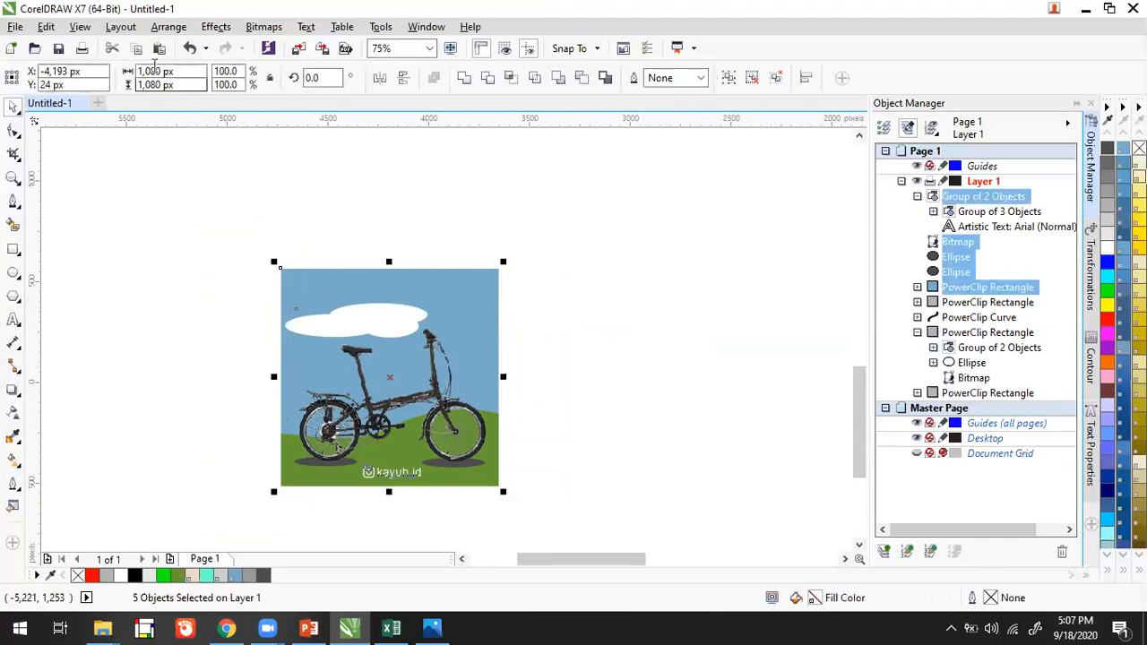
pyautogui.click(538, 305)
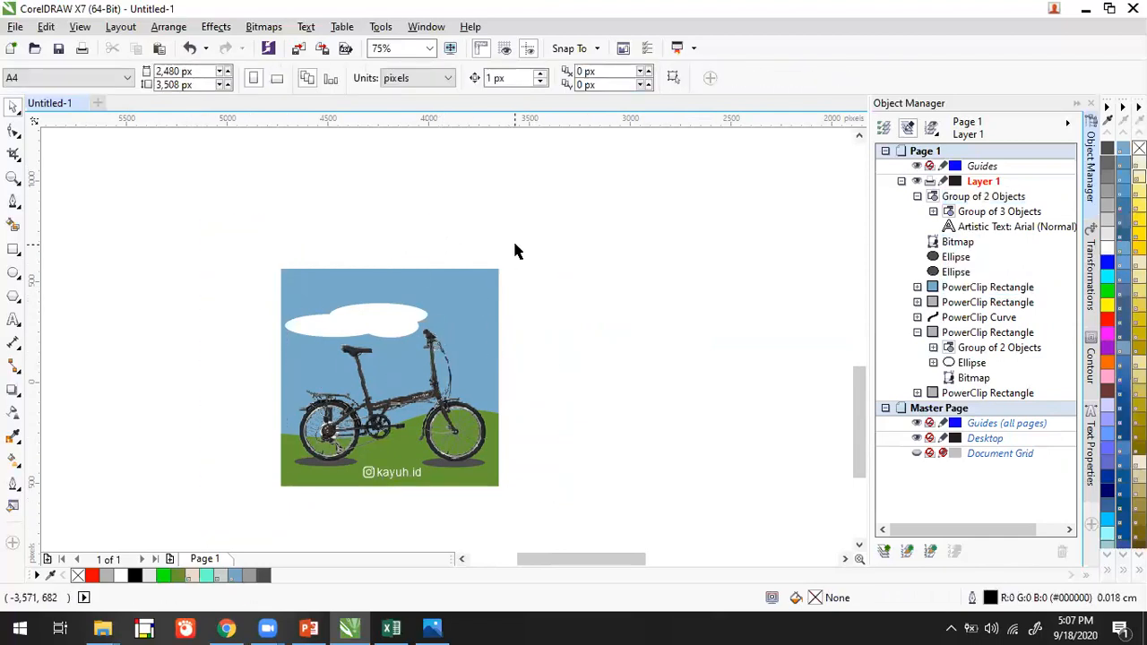
pyautogui.click(397, 473)
pyautogui.moveTo(242, 224); pyautogui.dragTo(542, 496)
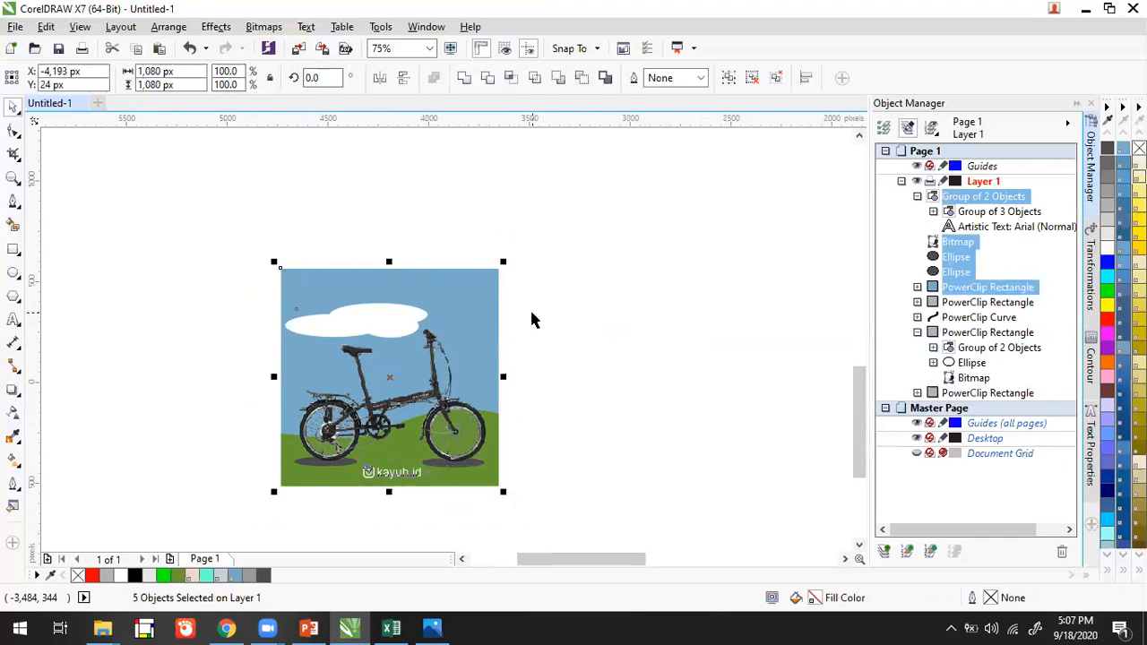
pyautogui.hotkey('ctrl', 'g')
pyautogui.click(688, 353)
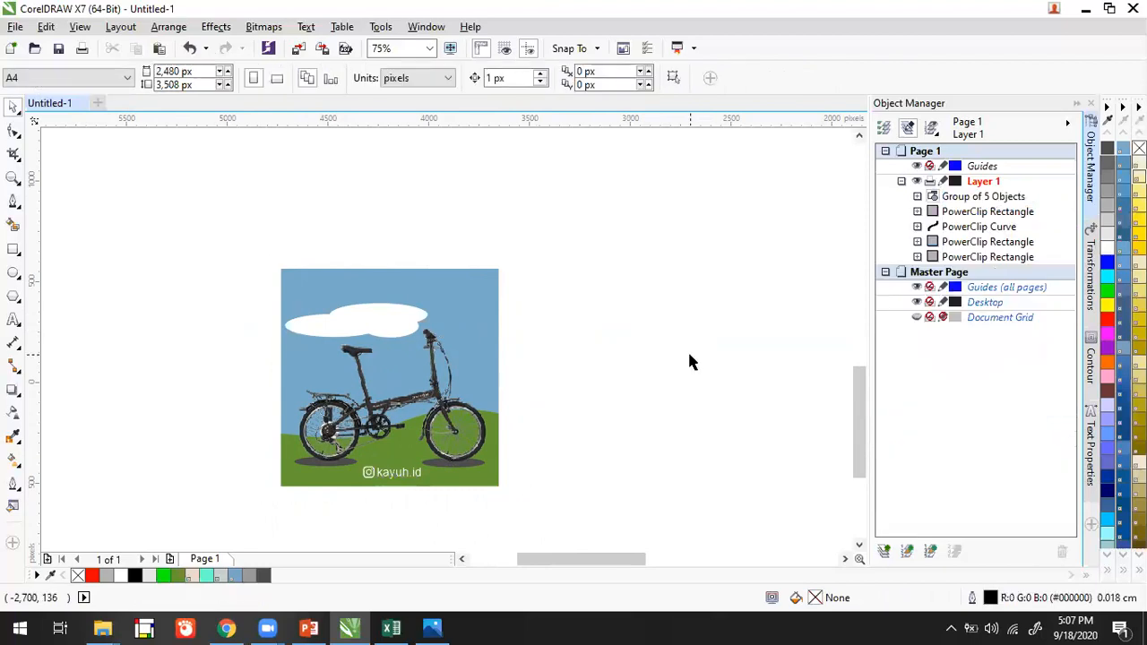
# Duplicate the poster group to its right, about 1,271 px away, and ungroup the copy.
pyautogui.moveTo(688, 352); pyautogui.dragTo(635, 309)
pyautogui.click(347, 439)
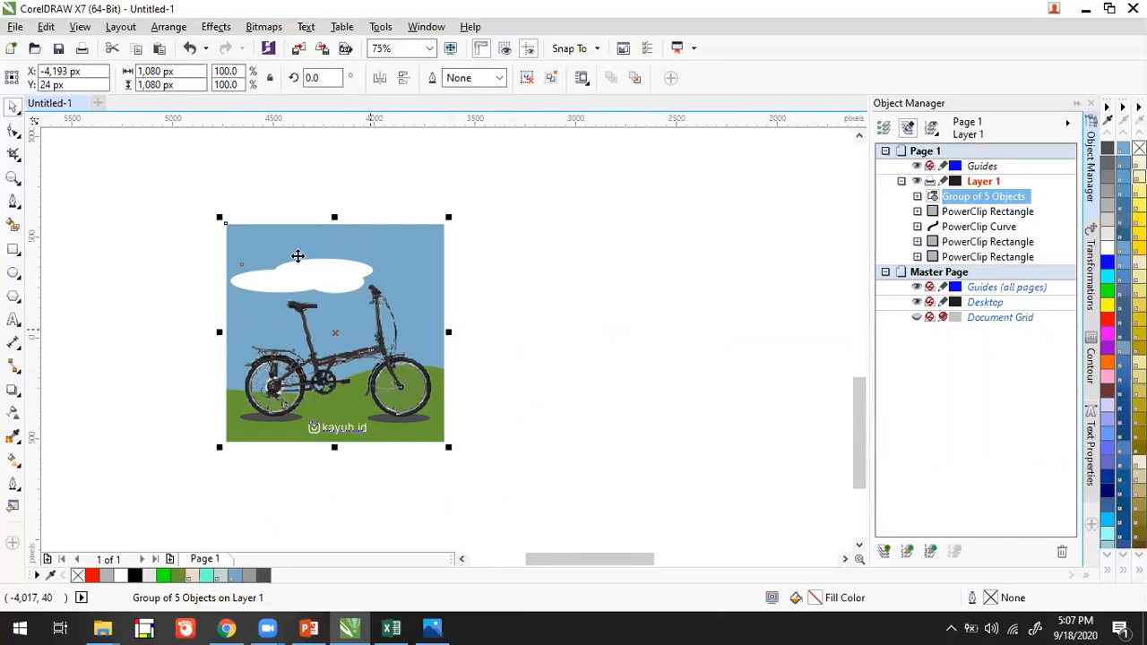
pyautogui.moveTo(543, 305); pyautogui.dragTo(607, 314)
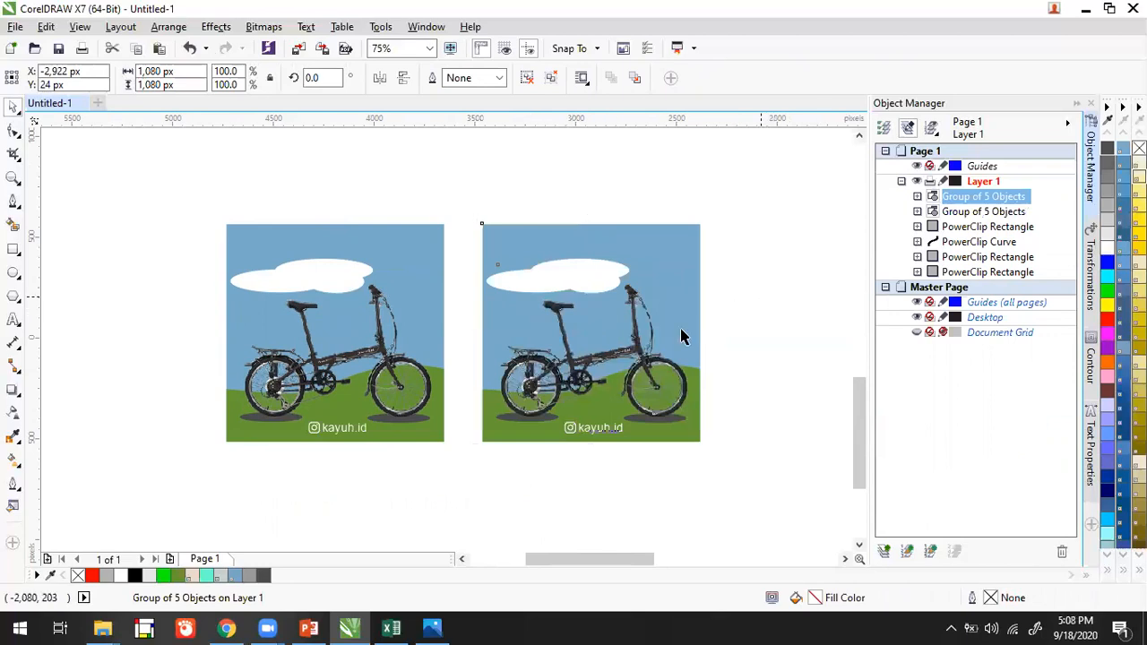
pyautogui.hotkey('ctrl', 'u')
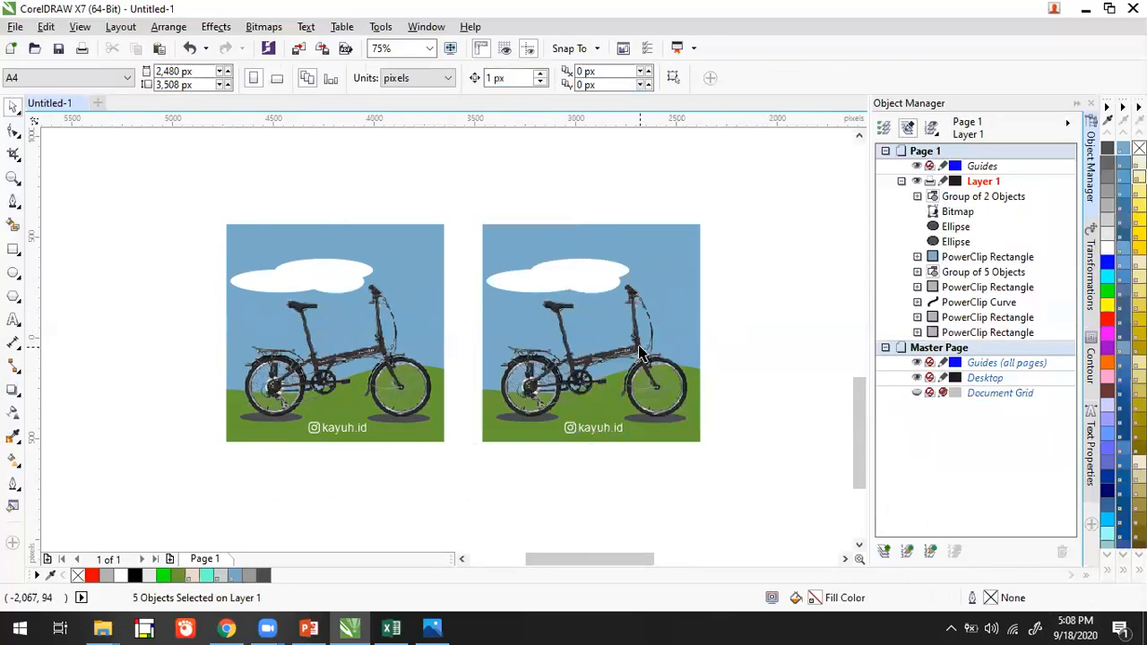
pyautogui.click(647, 351)
# Switch to Chrome and open the FAVPNG page of the white Polygon folding bike from the folding bike png image results.
pyautogui.hotkey('alt', 'Tab')
pyautogui.hotkey('alt', 'Tab')
pyautogui.hotkey('alt', 'Tab')
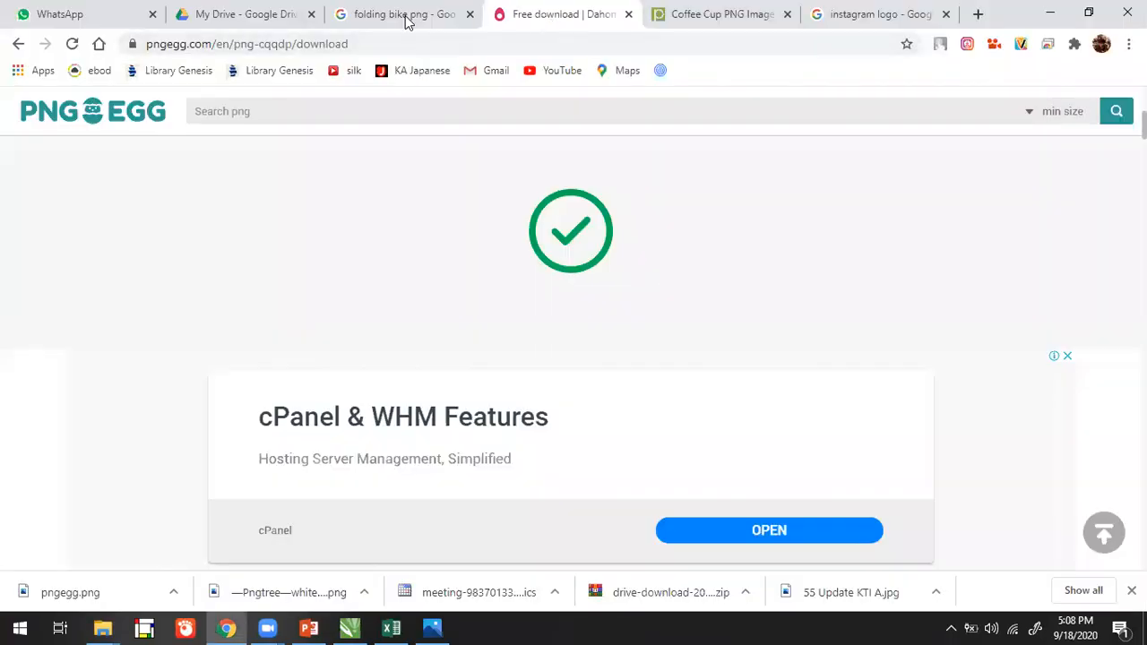
pyautogui.click(405, 17)
pyautogui.scroll(-2, 223, 243)
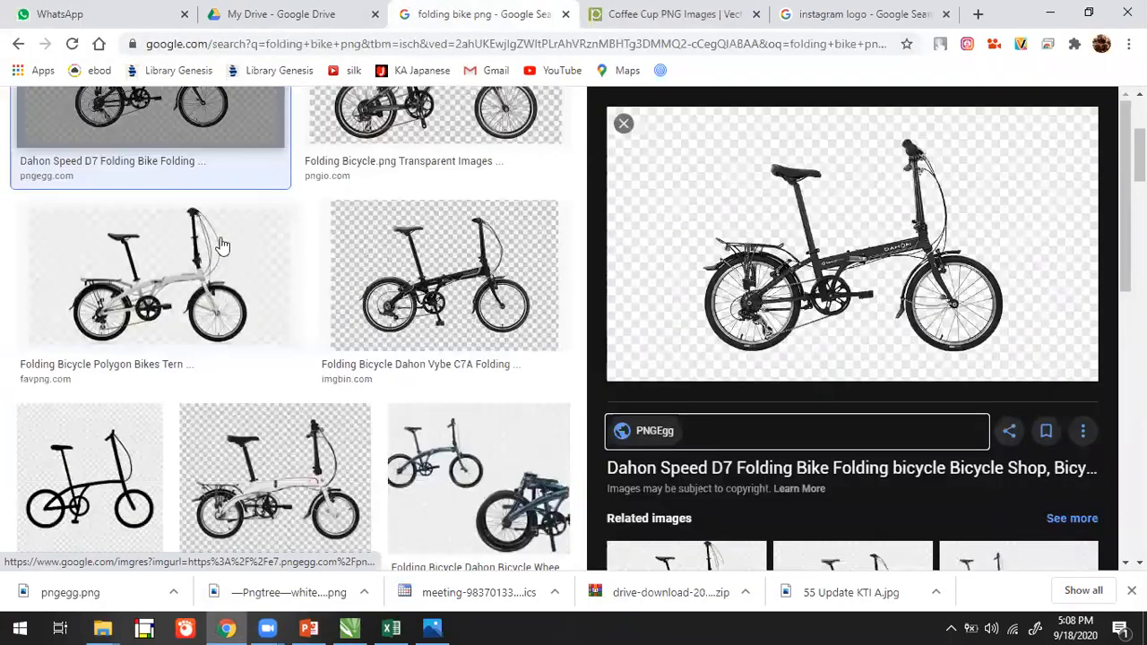
pyautogui.click(175, 281)
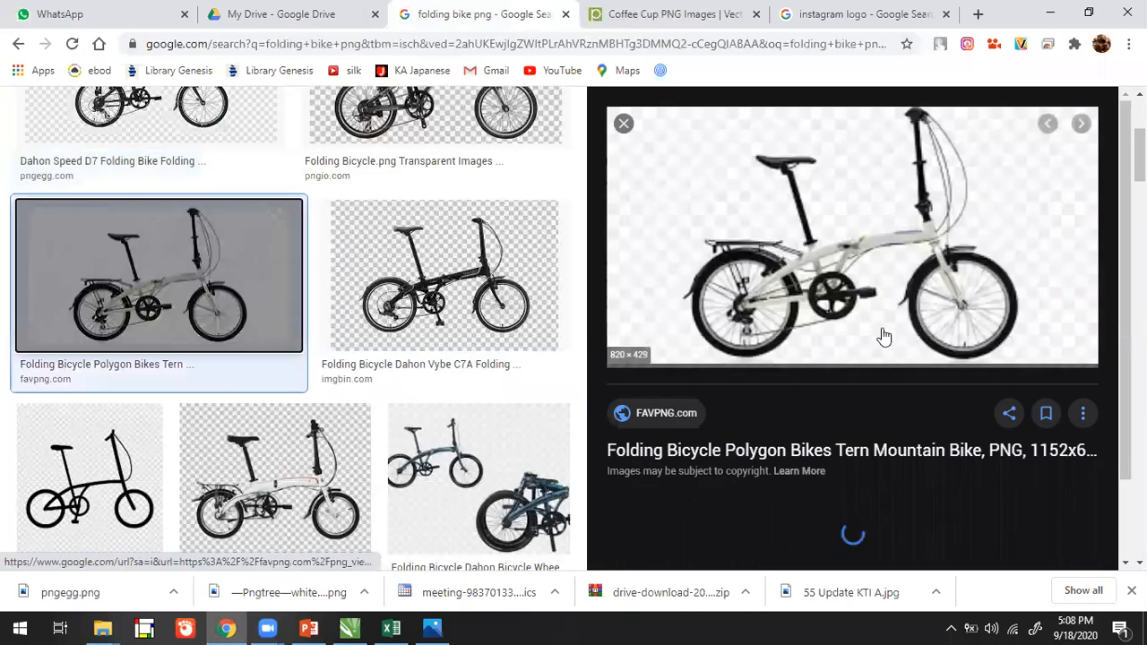
pyautogui.click(653, 412)
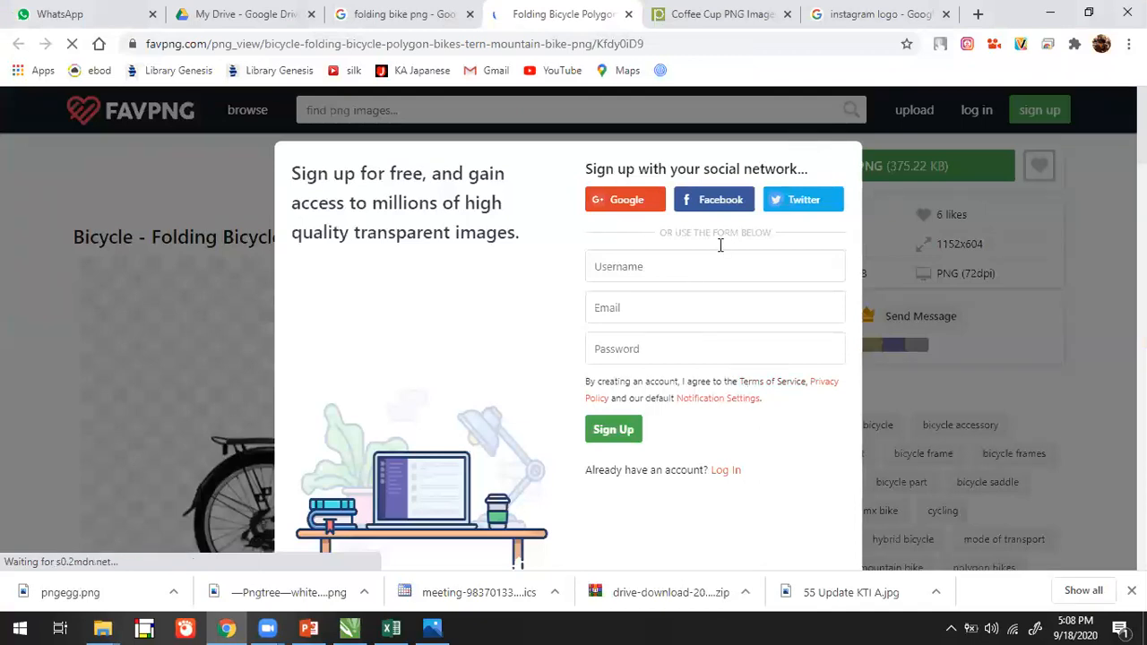
# Download the white folding bicycle PNG from FAVPNG, signing up through the Facebook account.
pyautogui.click(729, 200)
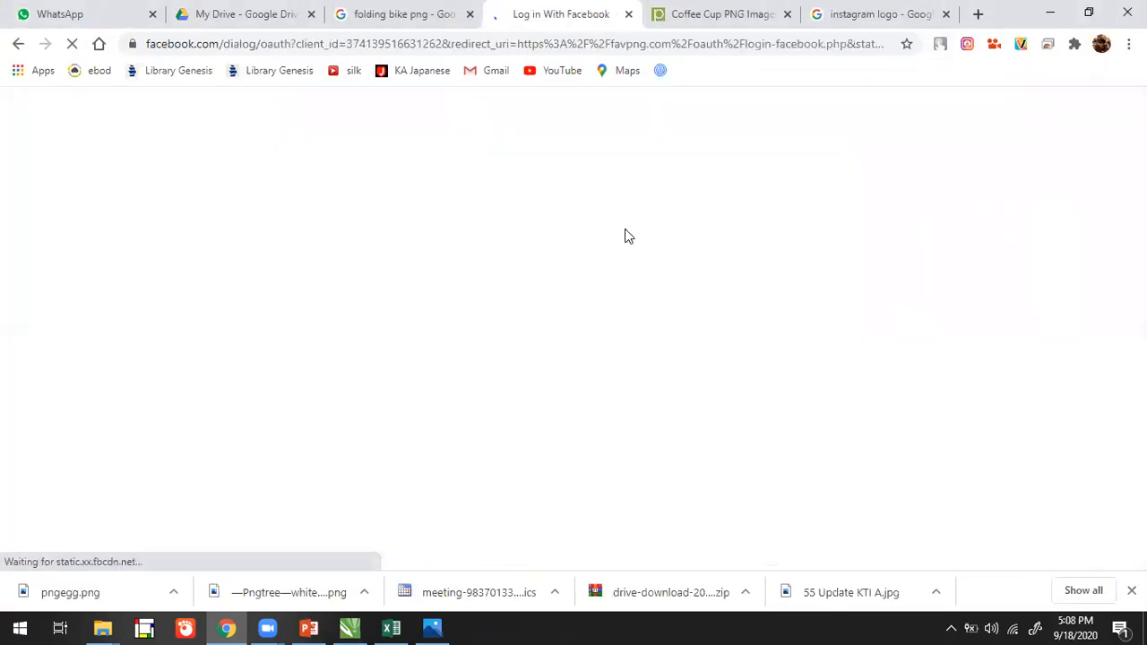
pyautogui.click(18, 43)
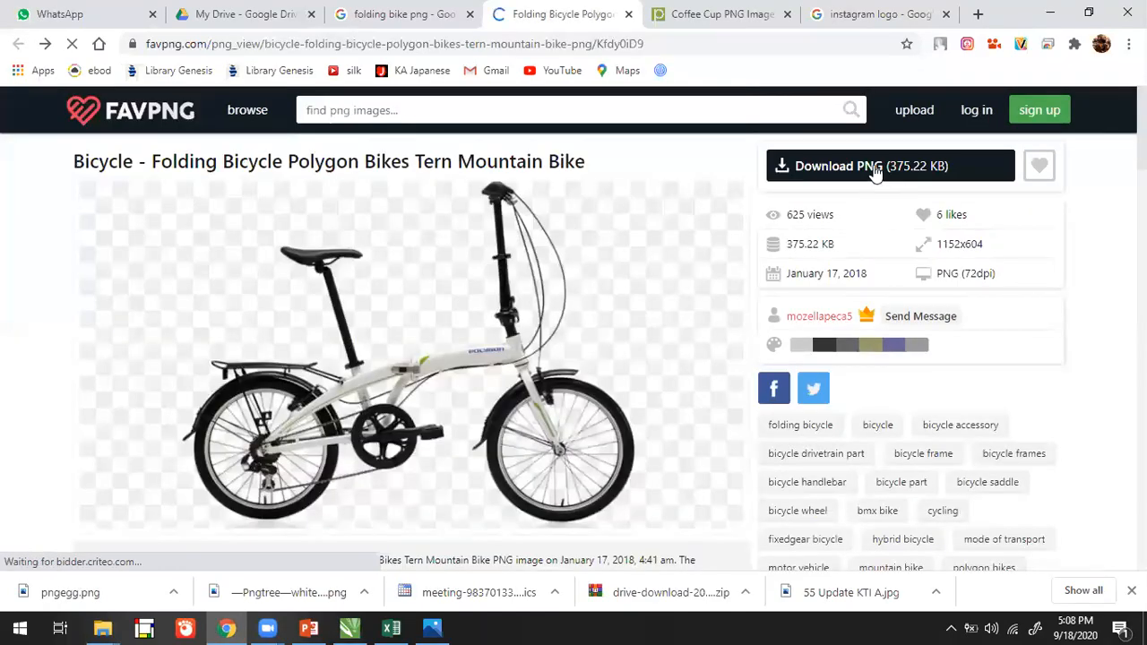
pyautogui.click(875, 170)
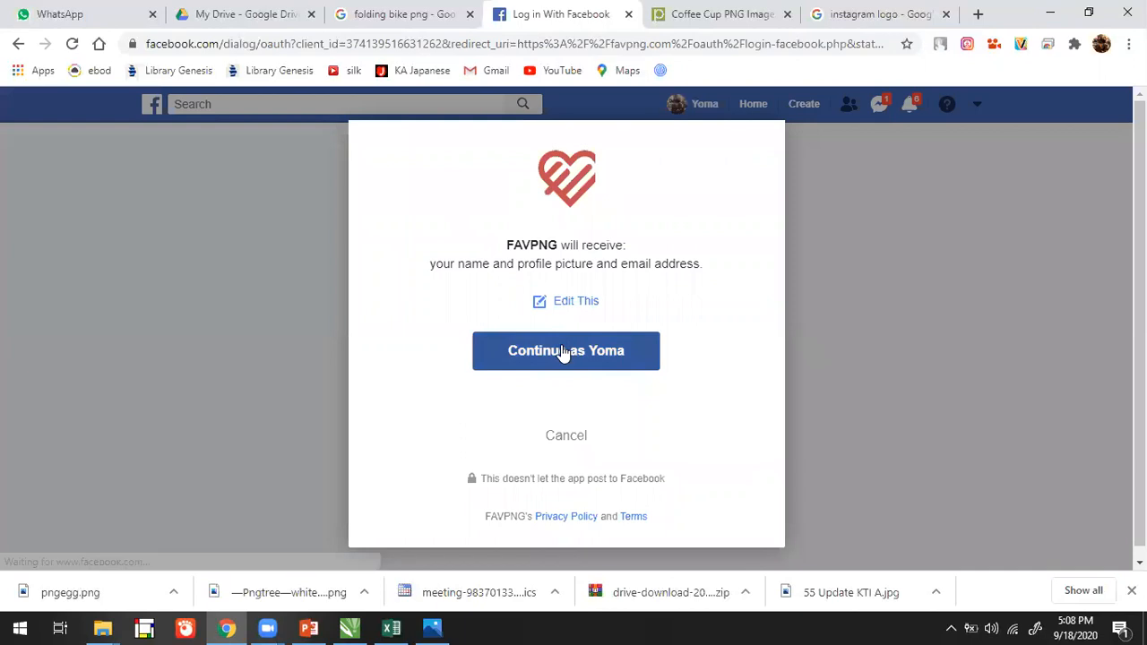
pyautogui.click(563, 351)
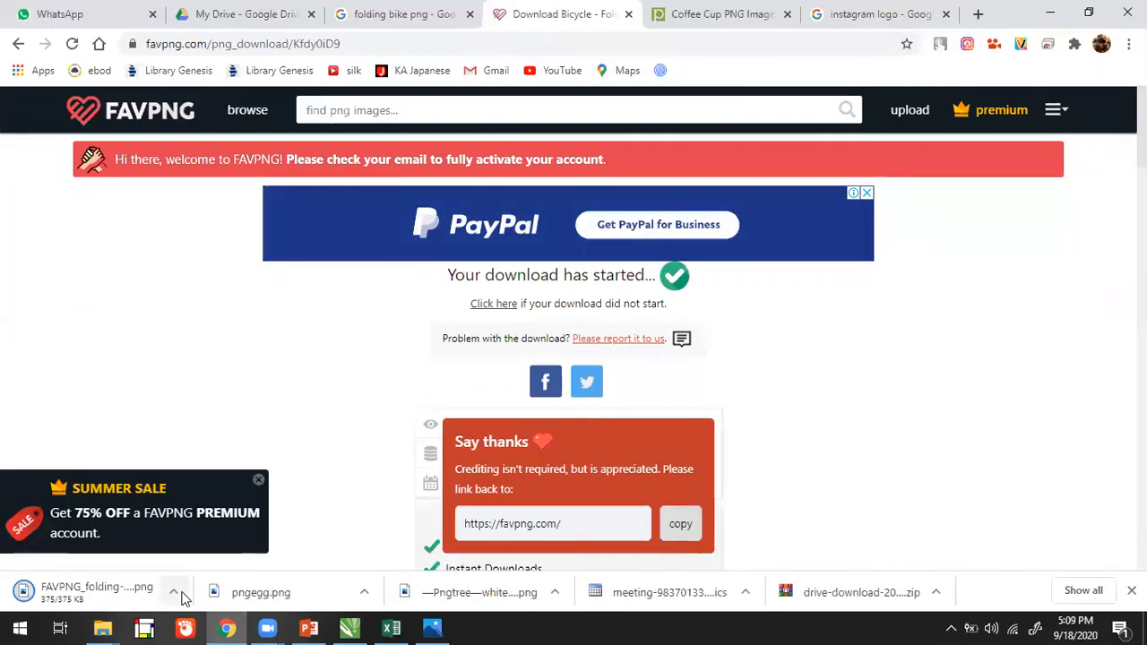
# Show the downloaded FAVPNG folding bicycle file in its folder and bring it into the CorelDRAW drawing.
pyautogui.click(173, 592)
pyautogui.click(238, 535)
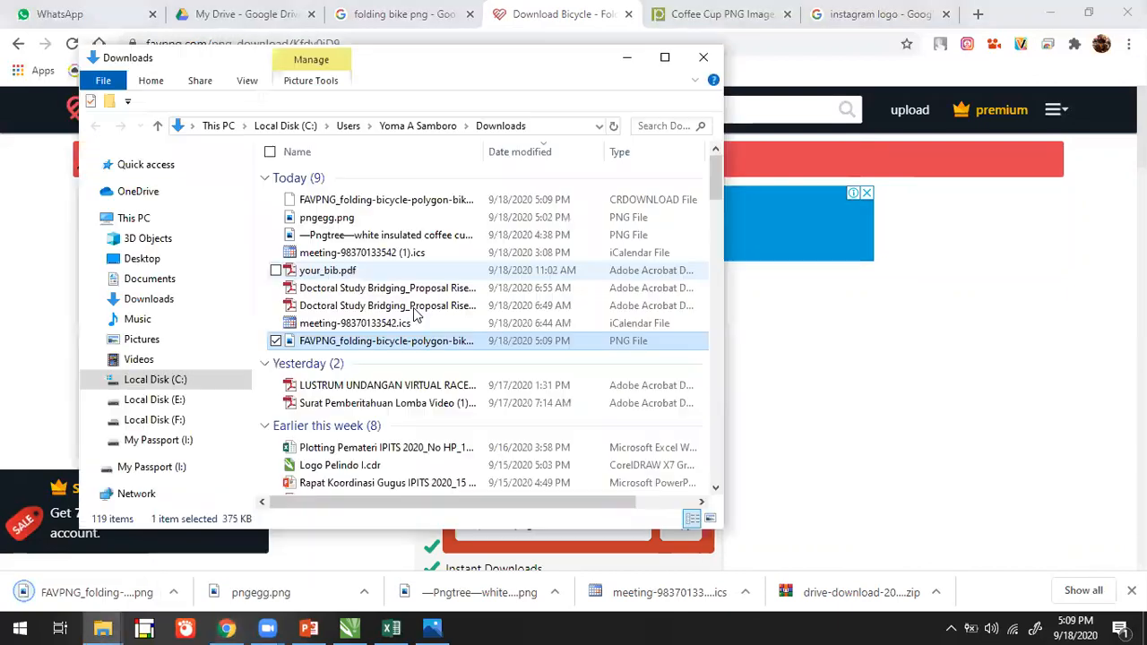
pyautogui.hotkey('alt', 'Tab')
pyautogui.press('Tab')
pyautogui.hotkey('alt', 'Tab')
pyautogui.moveTo(443, 362); pyautogui.dragTo(520, 347)
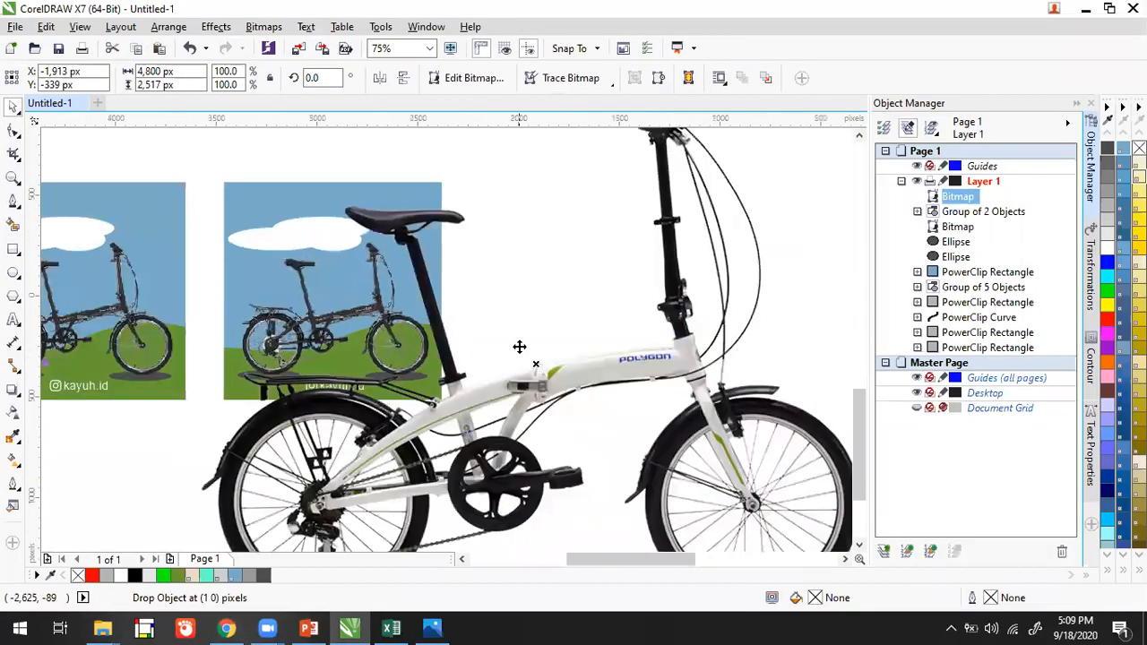
# Scale the imported white bike bitmap down to about 1,542 × 808 px beside the second poster.
pyautogui.scroll(-2, 520, 346)
pyautogui.moveTo(769, 228); pyautogui.dragTo(462, 320)
pyautogui.scroll(2, 457, 321)
# Delete the black bike from the second poster and move the white bike over its hill and shadows.
pyautogui.click(445, 334)
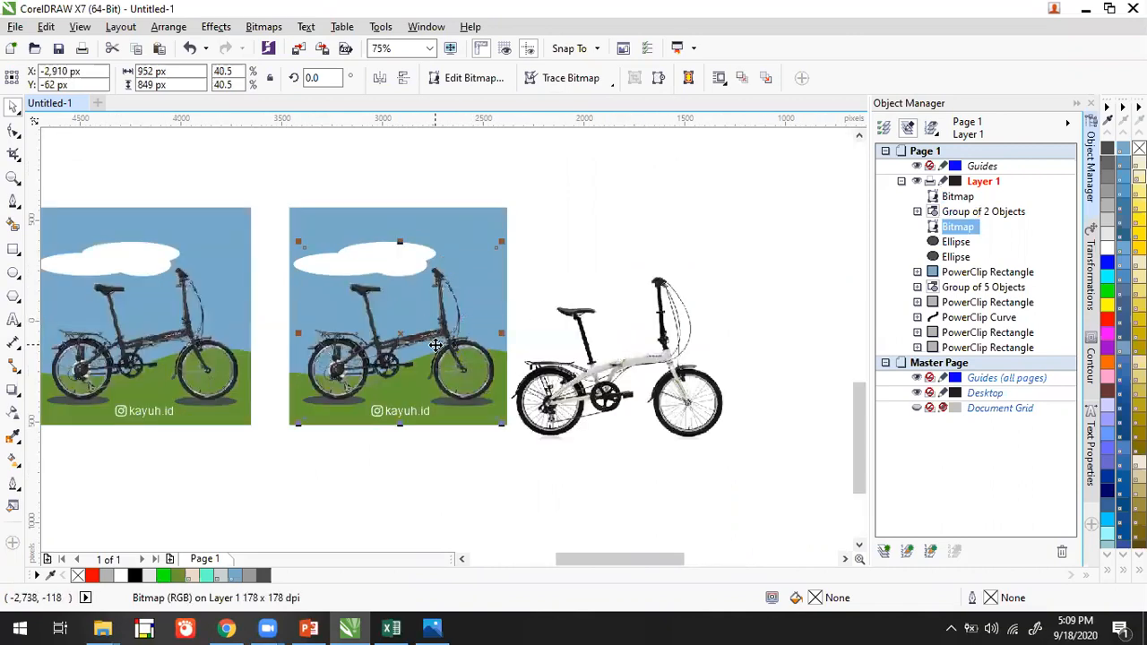
pyautogui.press('Delete')
pyautogui.click(634, 397)
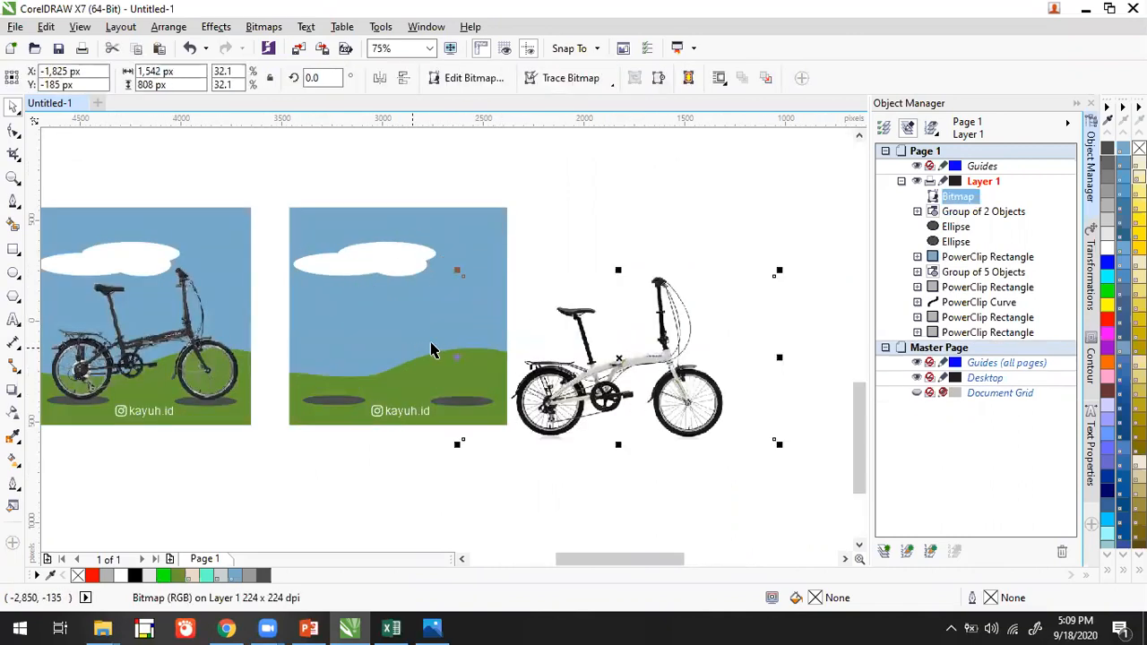
pyautogui.moveTo(603, 392); pyautogui.dragTo(418, 360)
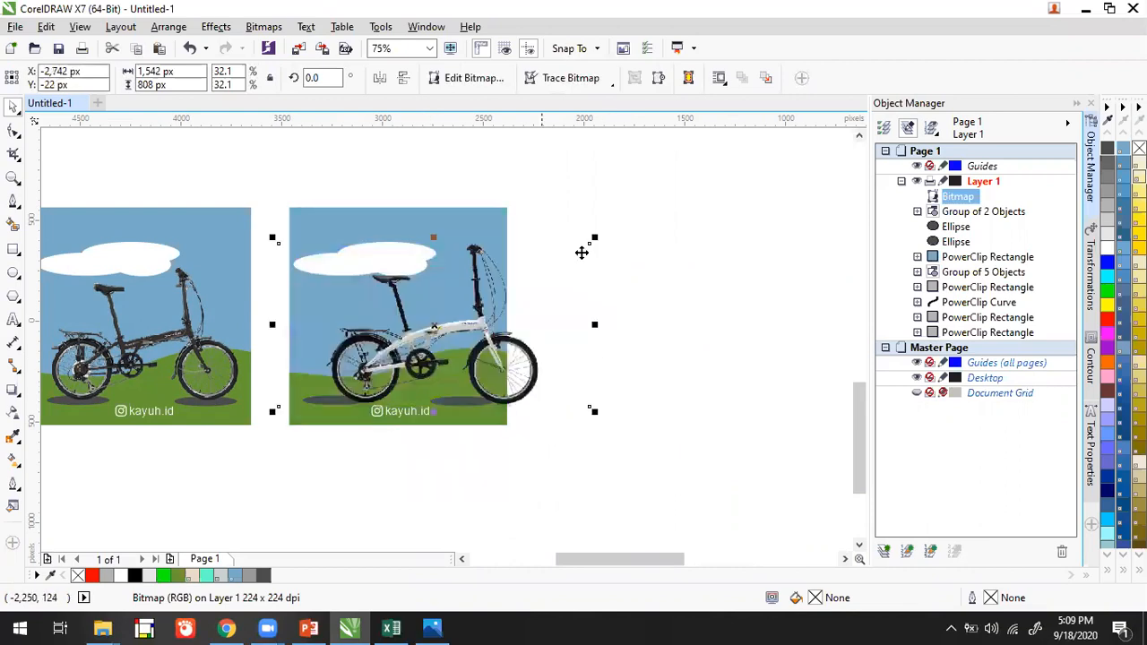
# Scale the white bike to about 1,288 × 675 px and position its wheels on the two shadows.
pyautogui.moveTo(547, 254); pyautogui.dragTo(542, 266)
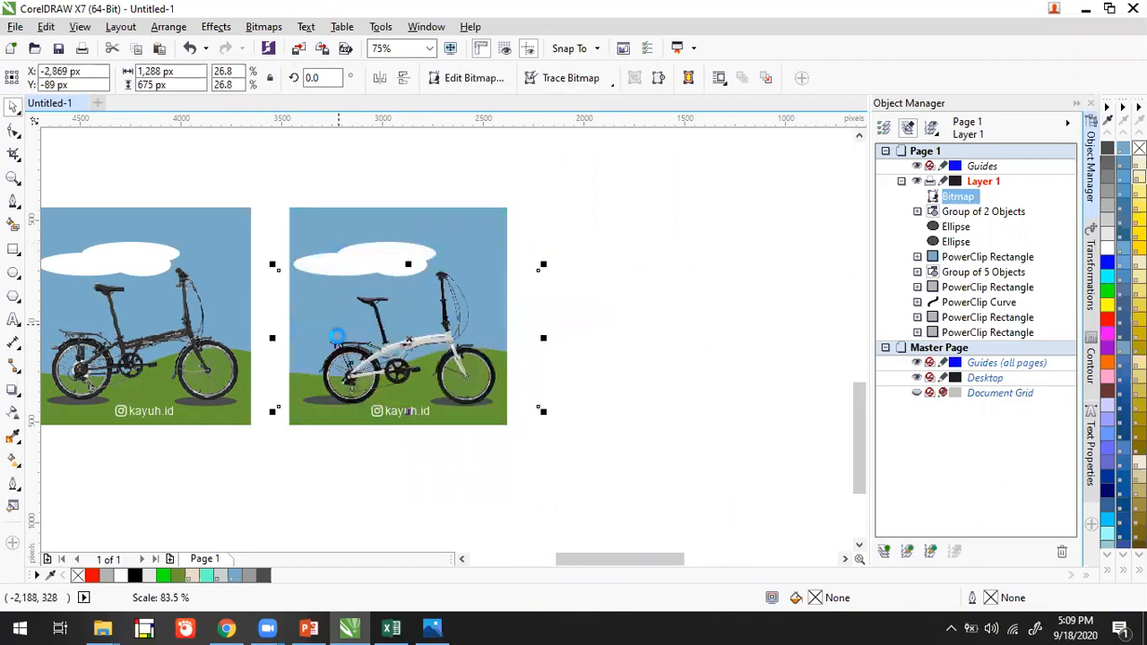
pyautogui.scroll(2, 344, 328)
pyautogui.moveTo(450, 337)
pyautogui.mouseDown()
pyautogui.moveTo(437, 325)
pyautogui.moveTo(455, 337)
pyautogui.mouseUp()
pyautogui.click(708, 282)
pyautogui.scroll(-1, 709, 280)
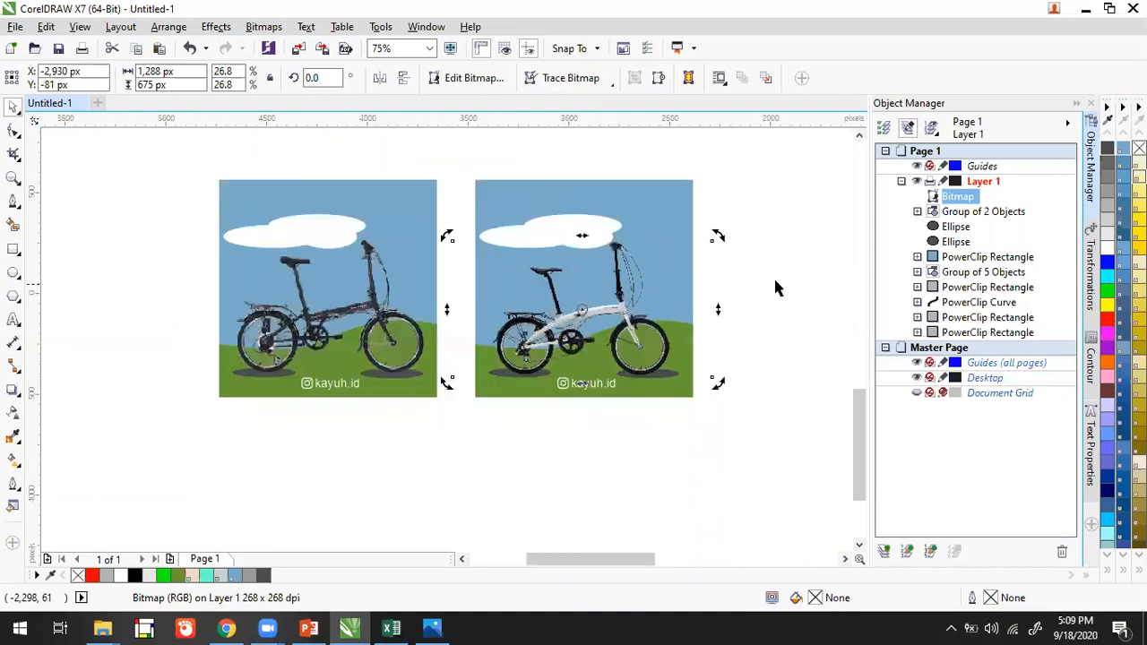
pyautogui.click(774, 276)
pyautogui.click(477, 281)
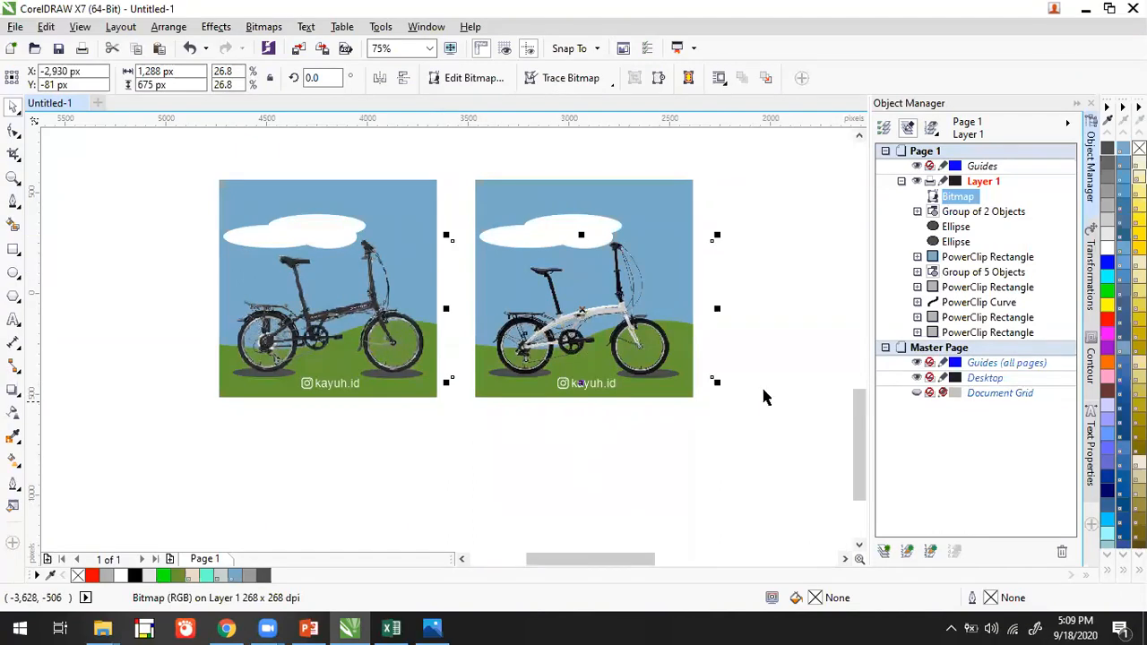
pyautogui.click(749, 273)
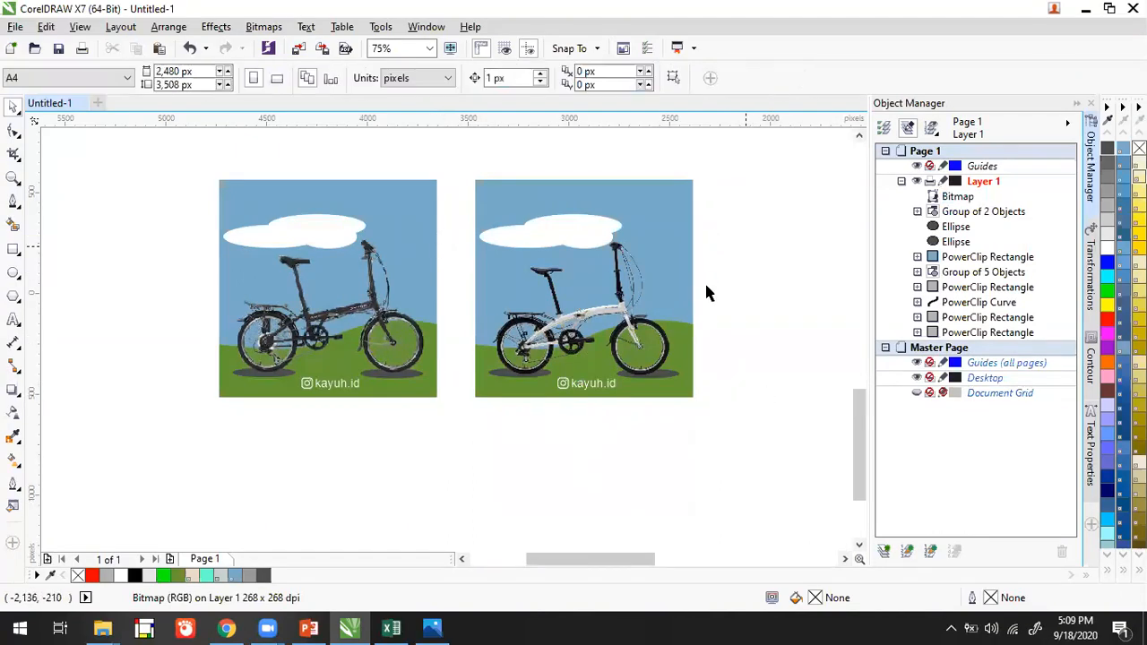
pyautogui.moveTo(705, 281); pyautogui.dragTo(674, 317)
pyautogui.moveTo(737, 209); pyautogui.dragTo(704, 224)
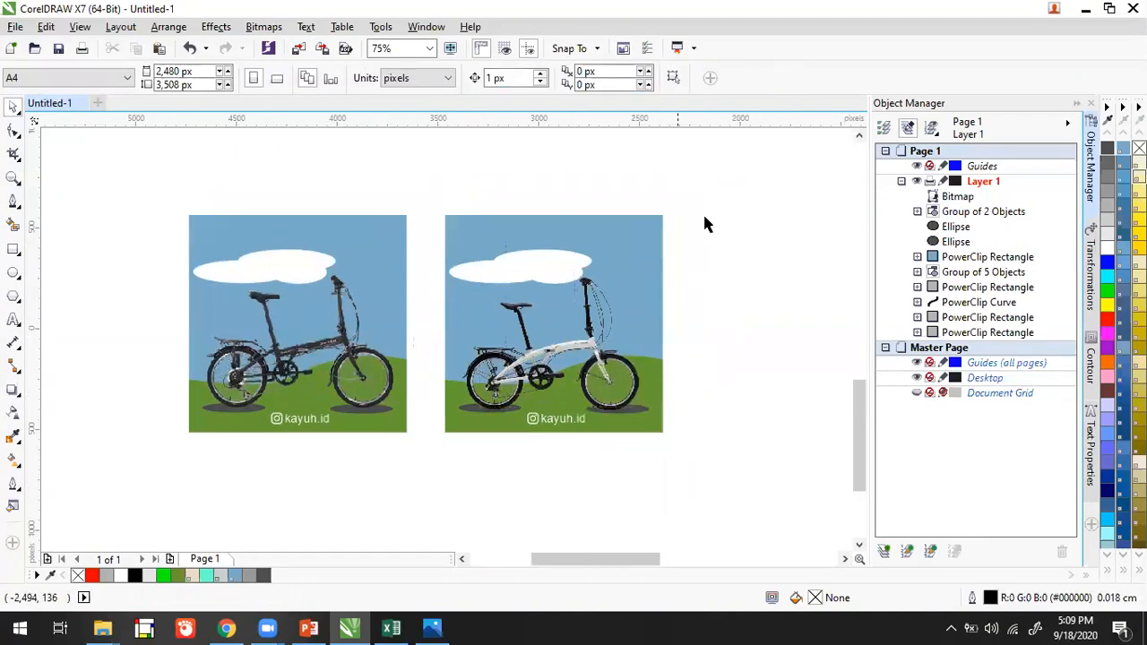
# Place the white bike, Instagram handle and both shadows inside the second poster's background rectangle with PowerClip.
pyautogui.moveTo(671, 416); pyautogui.dragTo(313, 184)
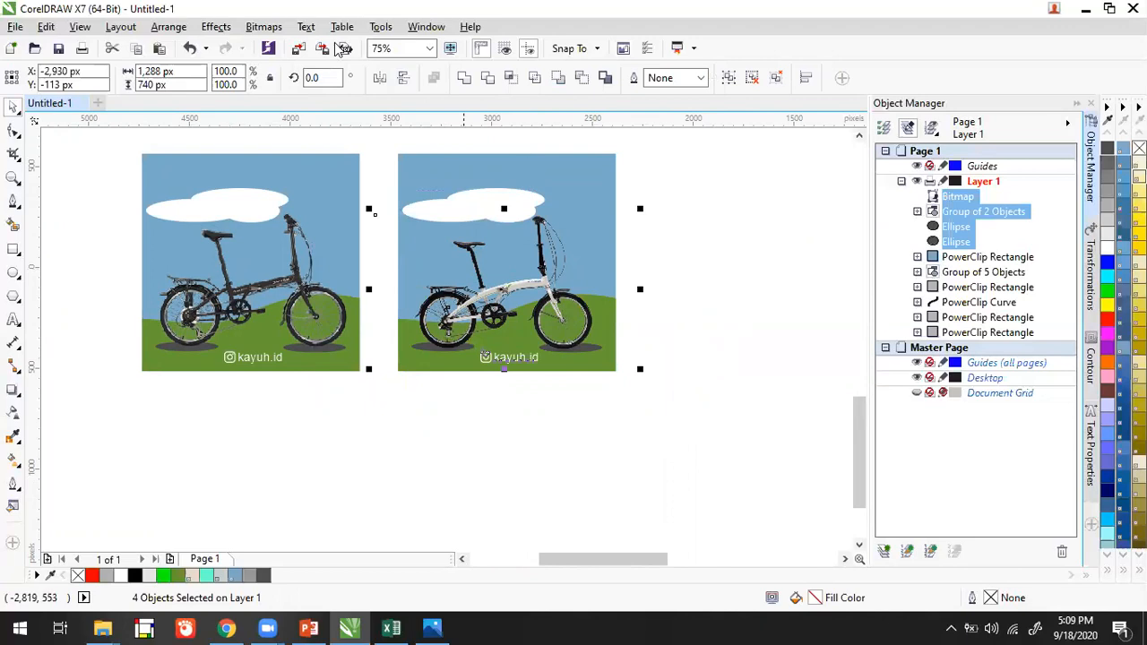
pyautogui.click(216, 27)
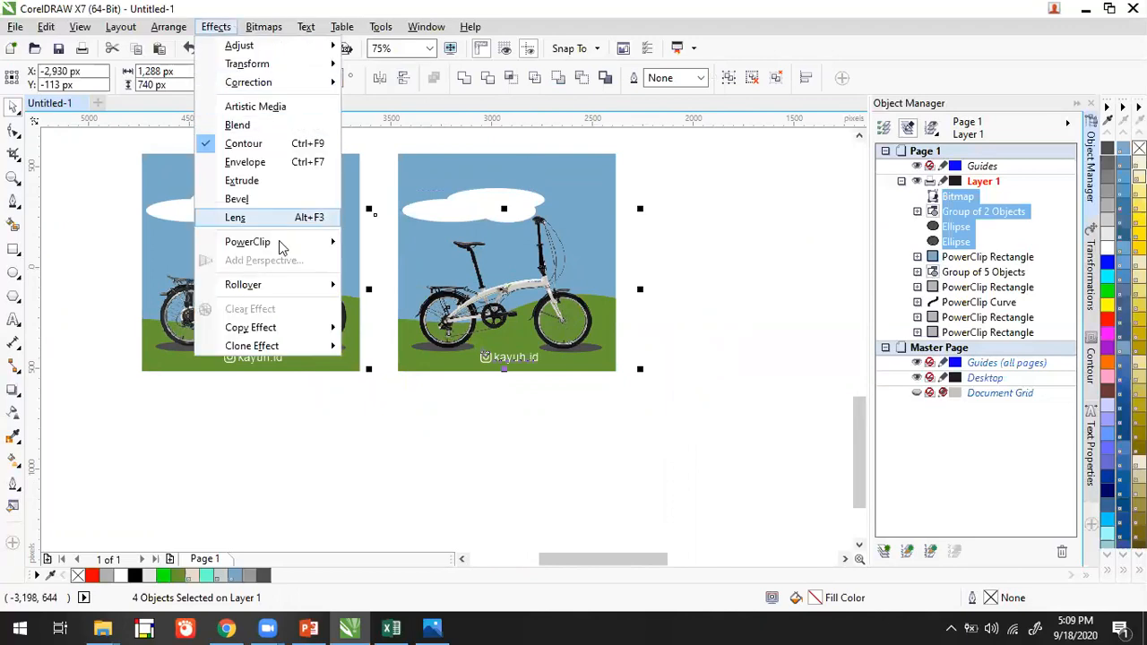
pyautogui.moveTo(260, 242)
pyautogui.click(471, 185)
pyautogui.click(704, 253)
pyautogui.moveTo(389, 223); pyautogui.dragTo(399, 233)
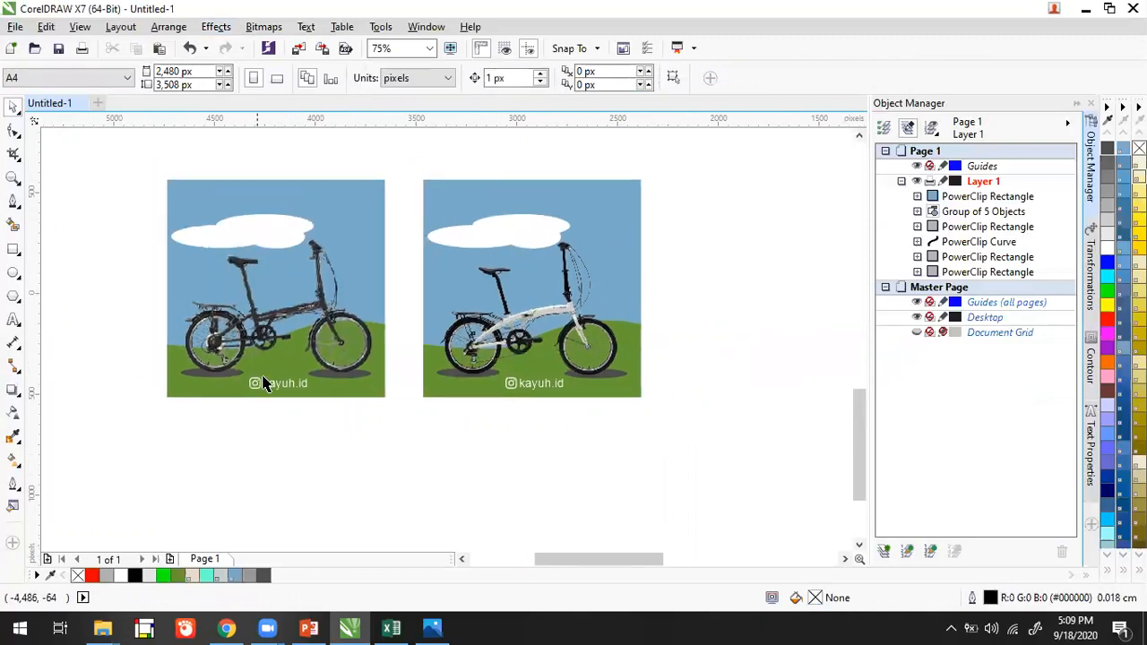
# Duplicate the white bike poster to its right, about 1,283 px away, as a third poster.
pyautogui.moveTo(667, 166); pyautogui.dragTo(398, 405)
pyautogui.moveTo(505, 274); pyautogui.dragTo(763, 274)
pyautogui.rightClick(763, 274)
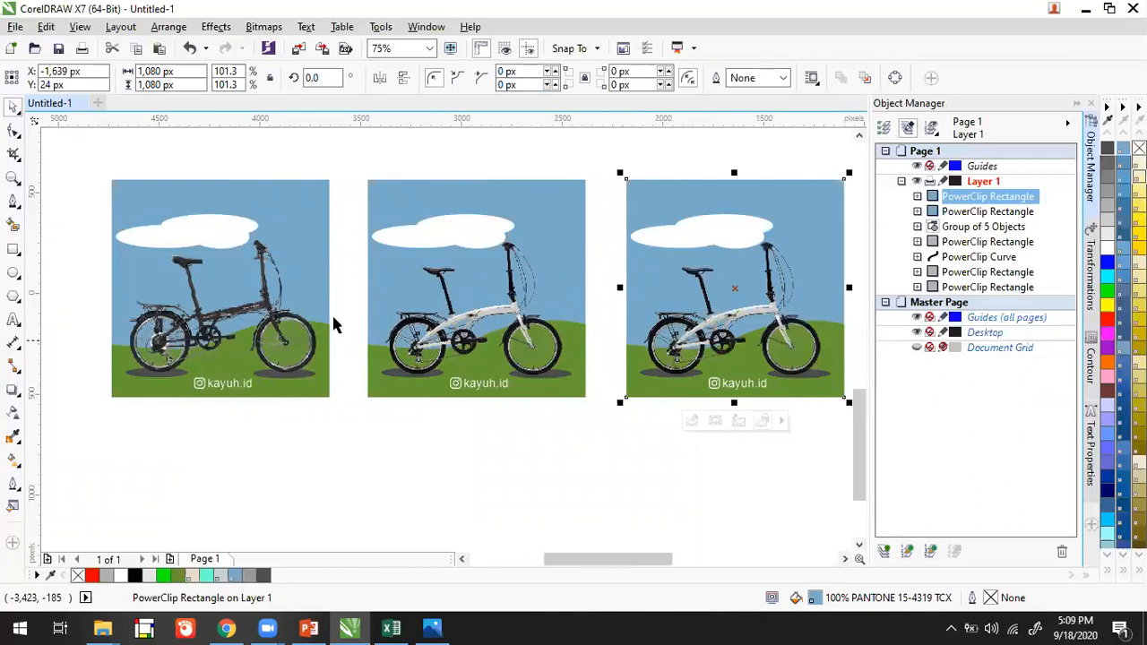
pyautogui.click(602, 413)
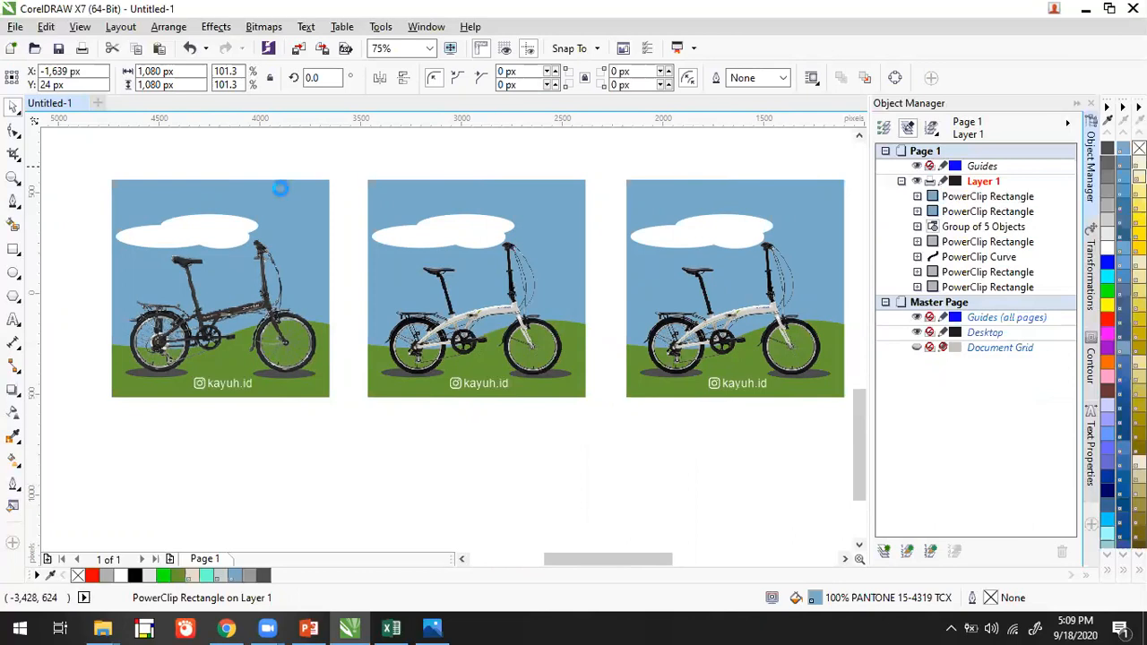
pyautogui.scroll(-5, 376, 308)
pyautogui.scroll(5, 307, 153)
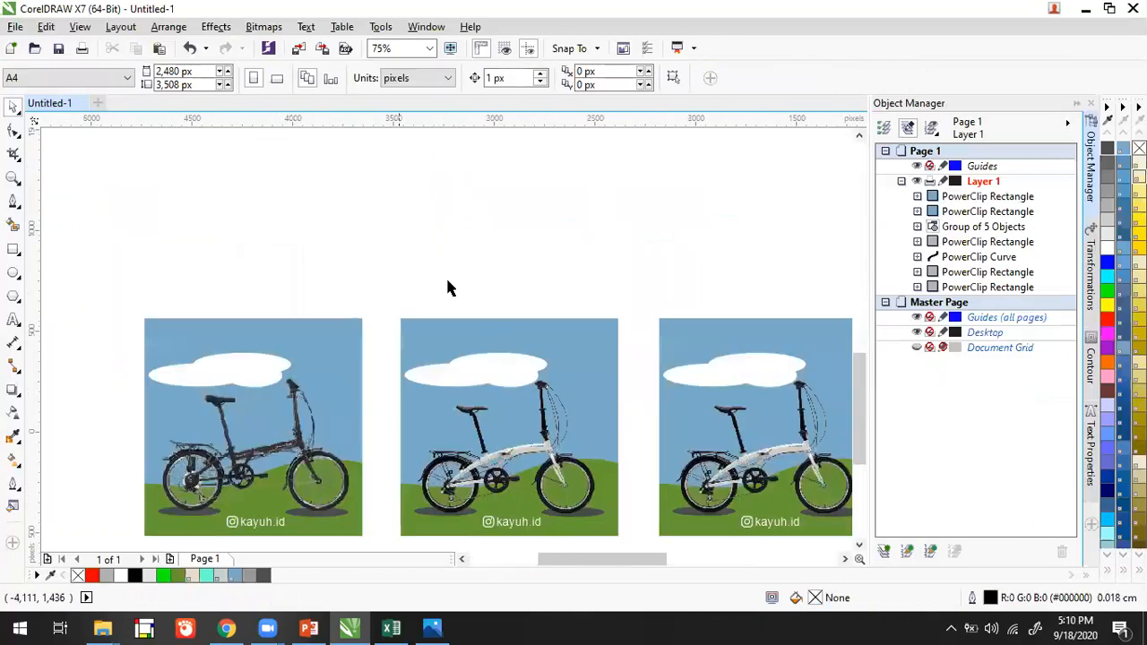
pyautogui.moveTo(795, 425); pyautogui.dragTo(703, 304)
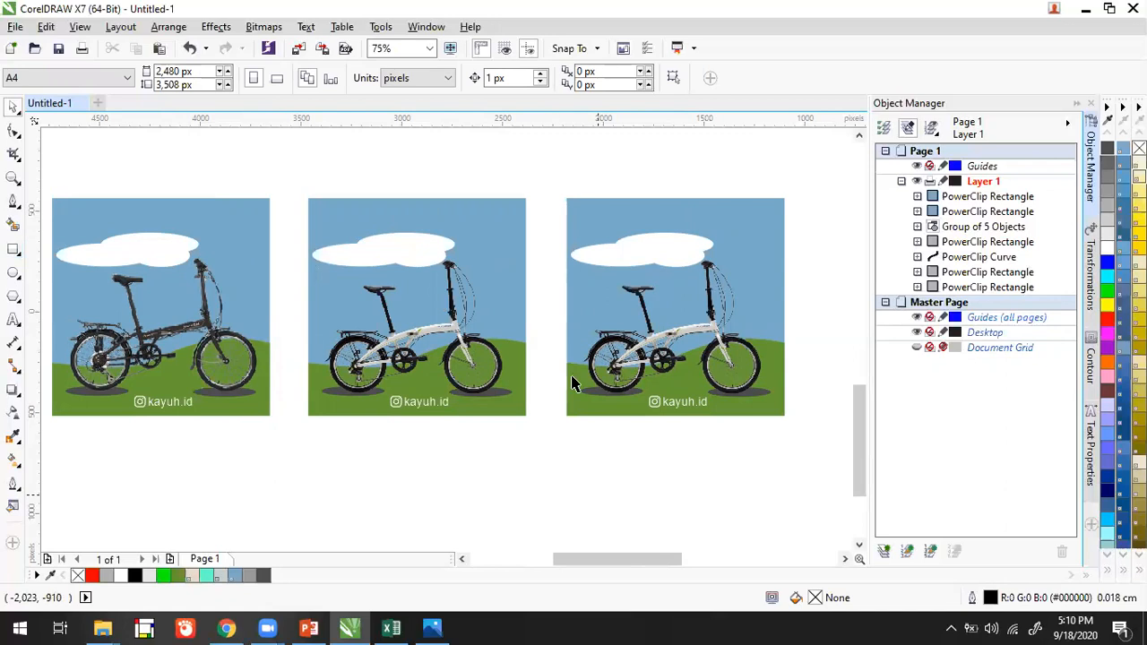
# Move the three bike posters together about 408 px right and 508 px up, towards the KOPIKU coffee posters.
pyautogui.scroll(-5, 489, 230)
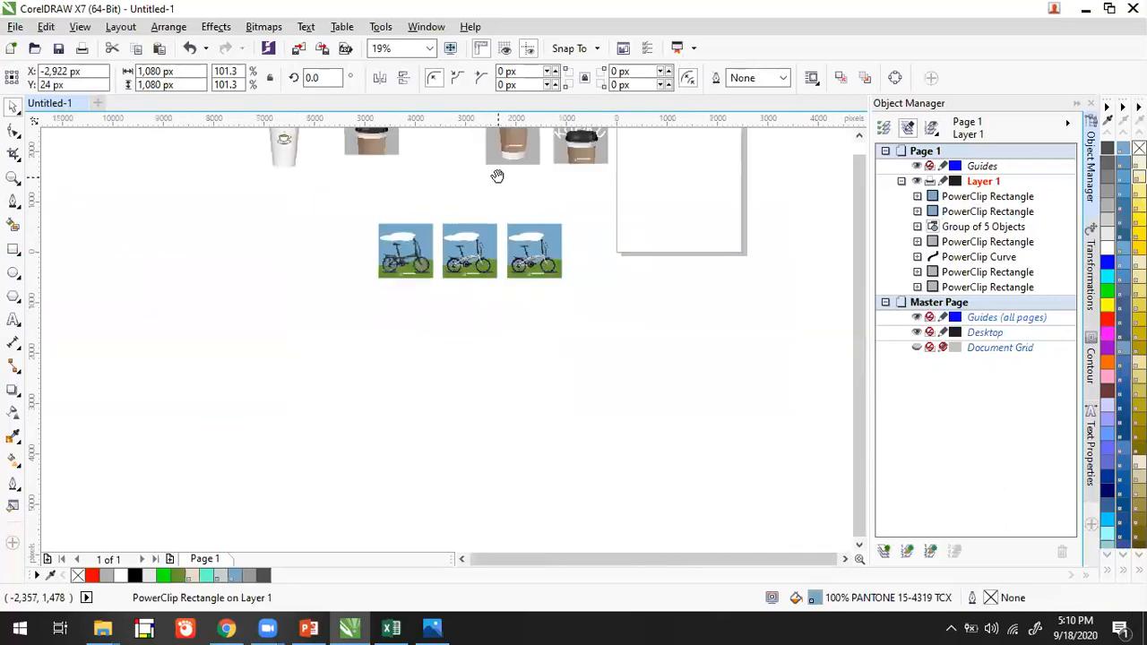
pyautogui.scroll(3, 425, 281)
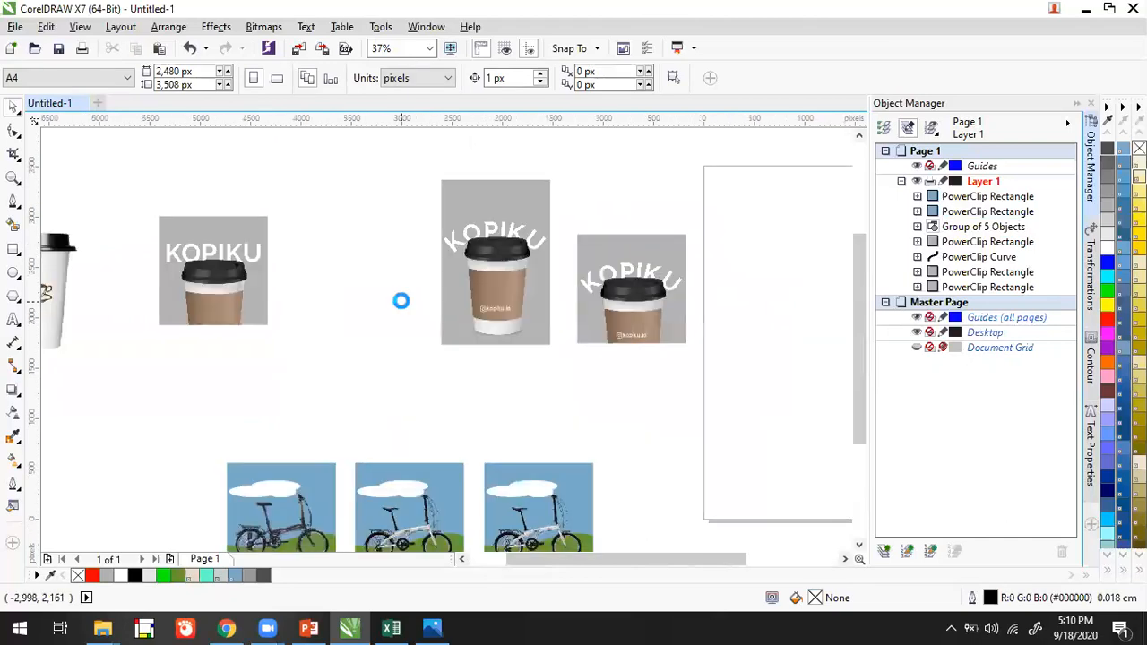
pyautogui.moveTo(452, 356); pyautogui.dragTo(448, 263)
pyautogui.moveTo(676, 330); pyautogui.dragTo(158, 511)
pyautogui.moveTo(344, 436); pyautogui.dragTo(384, 384)
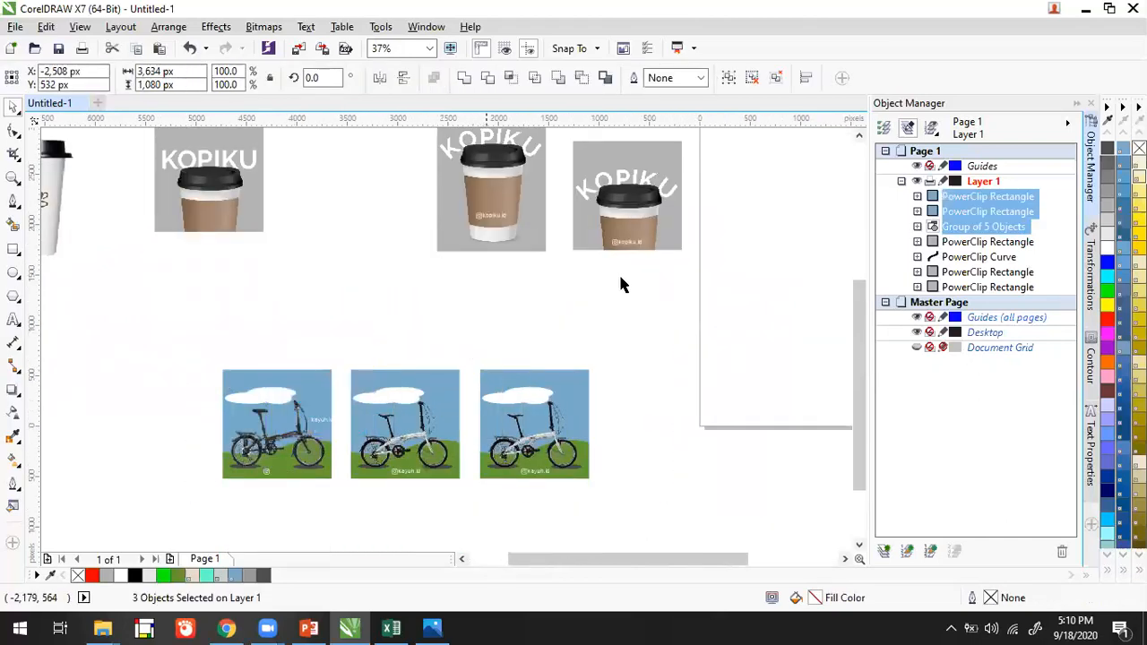
pyautogui.click(563, 249)
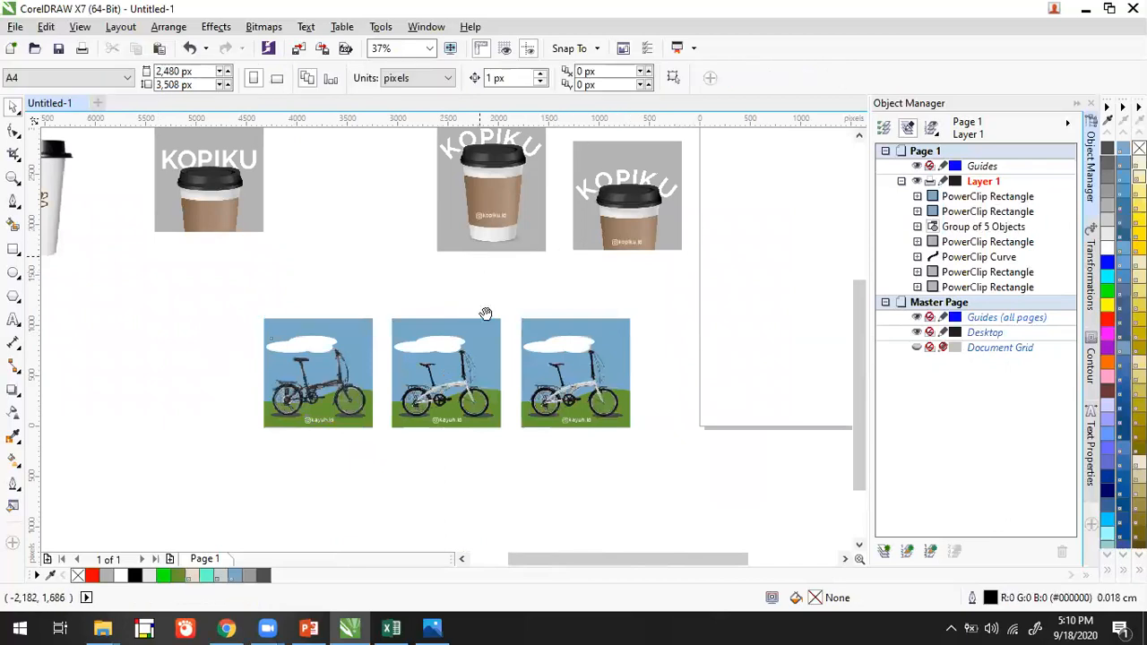
# Move the row of three bike posters up about 450 px, close beneath the KOPIKU coffee posters.
pyautogui.scroll(1, 475, 349)
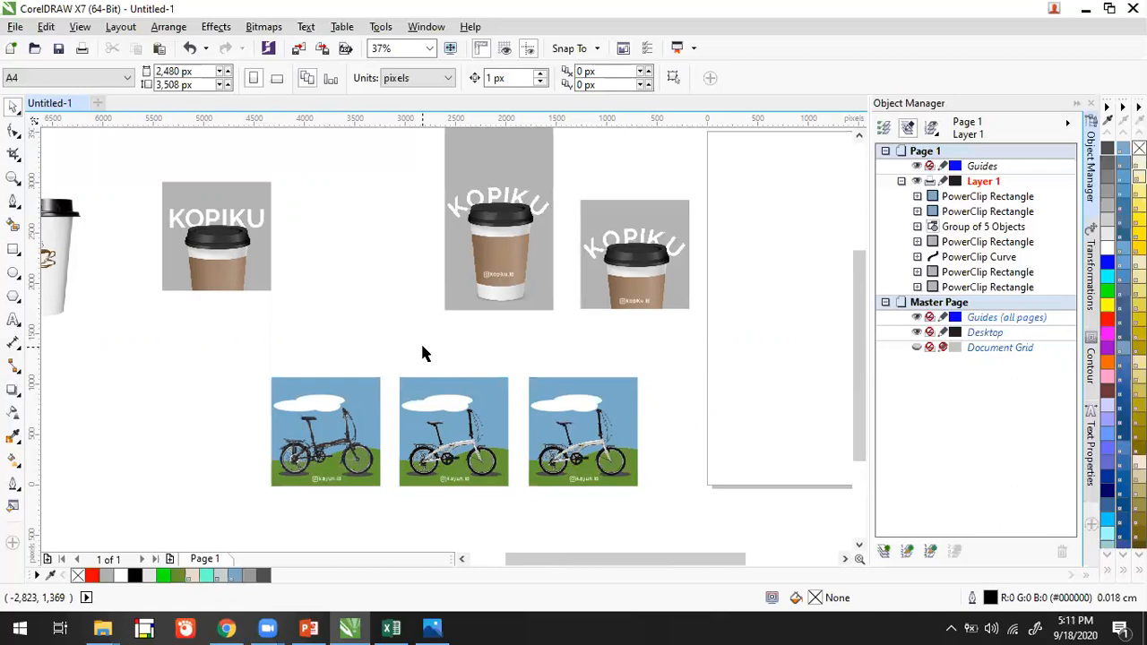
pyautogui.scroll(-2, 415, 385)
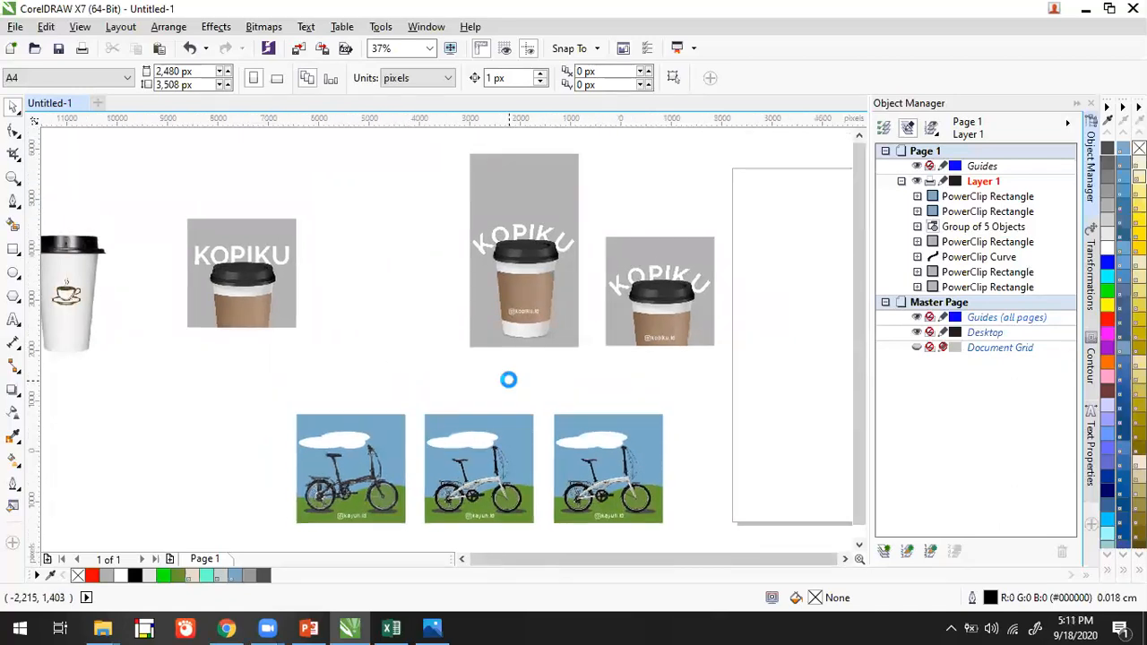
pyautogui.moveTo(605, 386); pyautogui.dragTo(394, 462)
pyautogui.scroll(2, 499, 432)
pyautogui.moveTo(502, 427); pyautogui.dragTo(496, 378)
pyautogui.click(515, 305)
pyautogui.scroll(2, 518, 343)
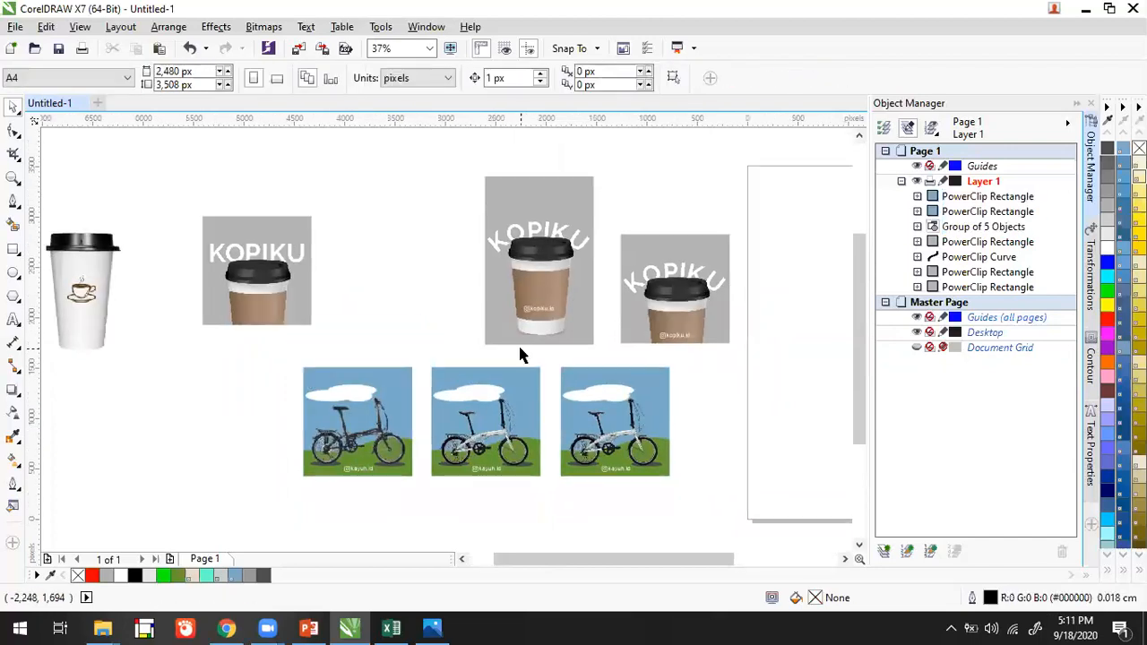
pyautogui.scroll(-4, 520, 348)
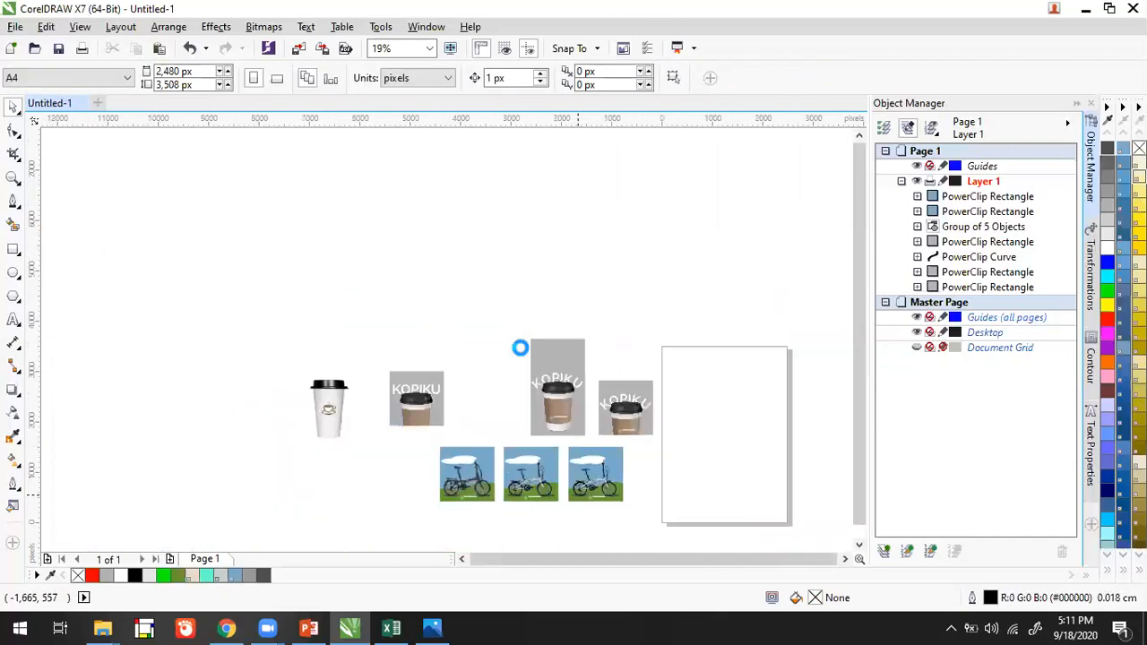